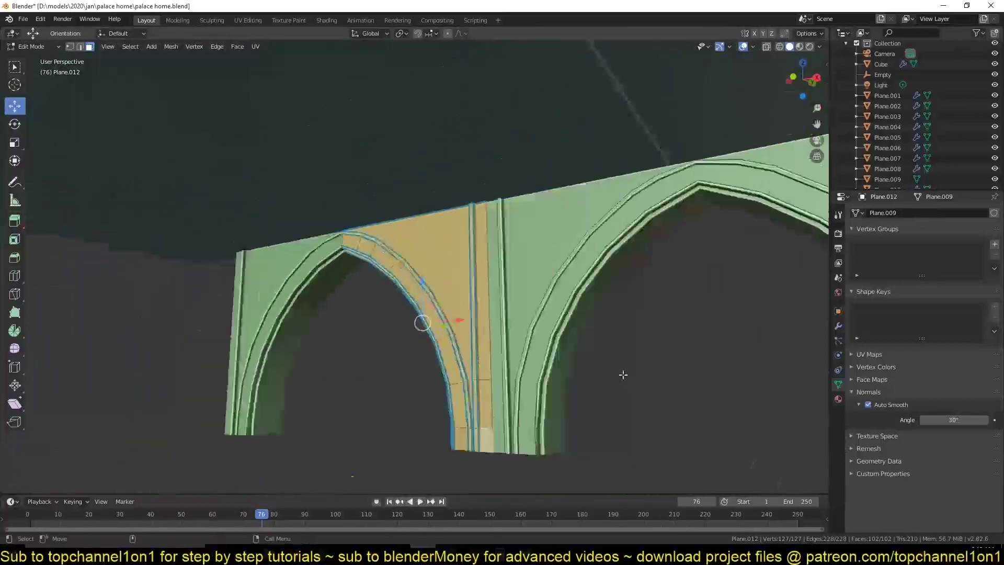
Step: Extrude the pier's bottom vertices down to the floor
middle_click_drag(623, 375, 530, 384)
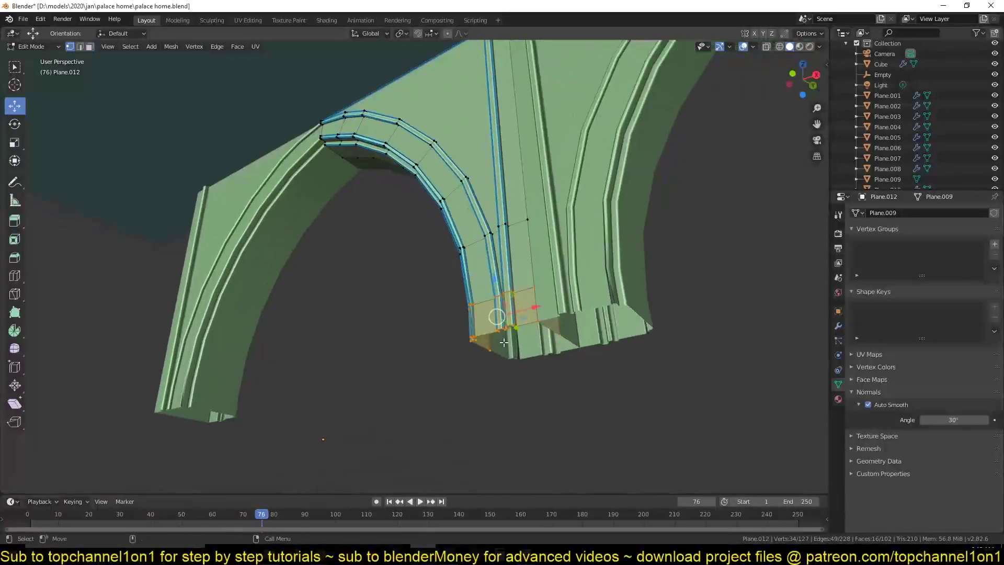
key("1")
middle_click_drag(583, 346, 590, 270)
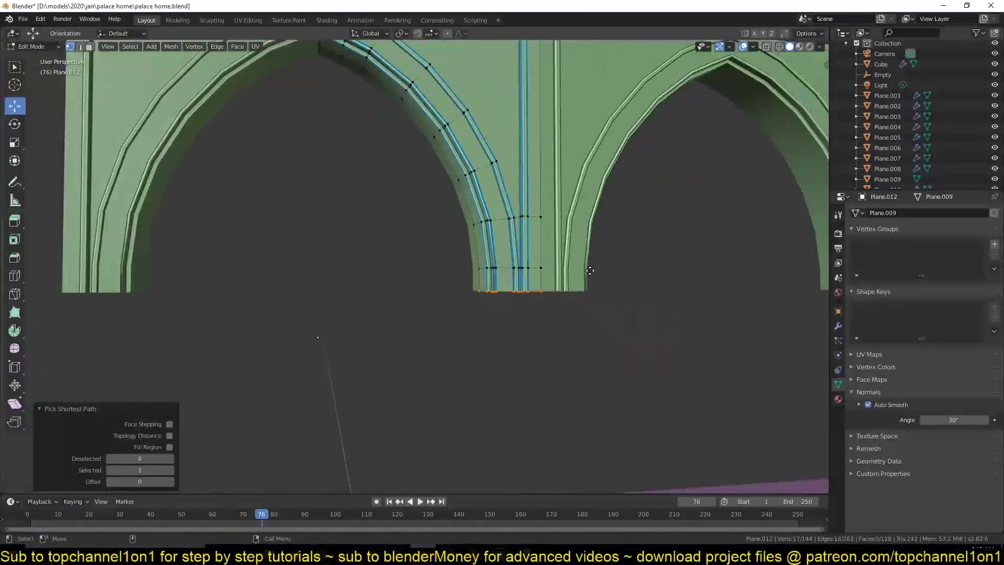
scroll(606, 465, "down", 3)
left_click_drag(539, 335, 551, 354)
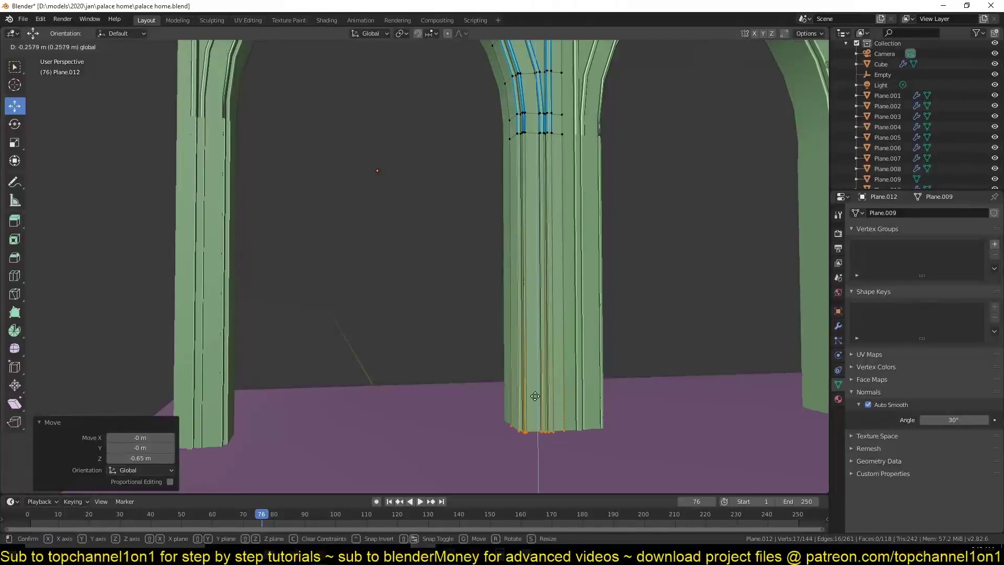
Step: Add a new edge loop across the pier
middle_click_drag(541, 409, 544, 313)
key("ctrl+r")
left_click(545, 309)
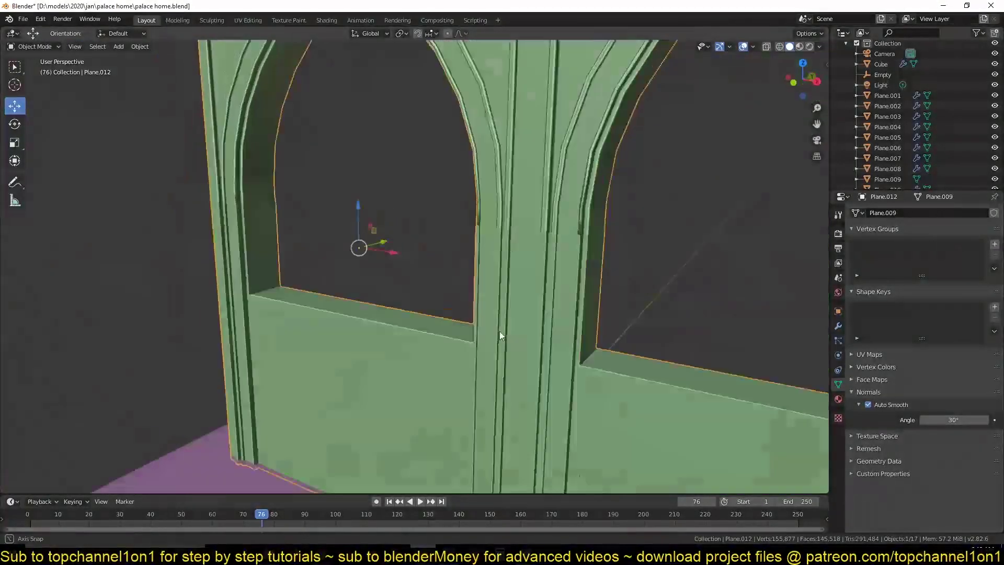
scroll(500, 331, "up", 3)
Step: Box-select part of the pier's capital ring in wireframe, then return to solid shading
key("z")
mouse_move(482, 315)
middle_mouse_down()
mouse_move(433, 302)
mouse_move(410, 313)
middle_mouse_up()
left_click(336, 302)
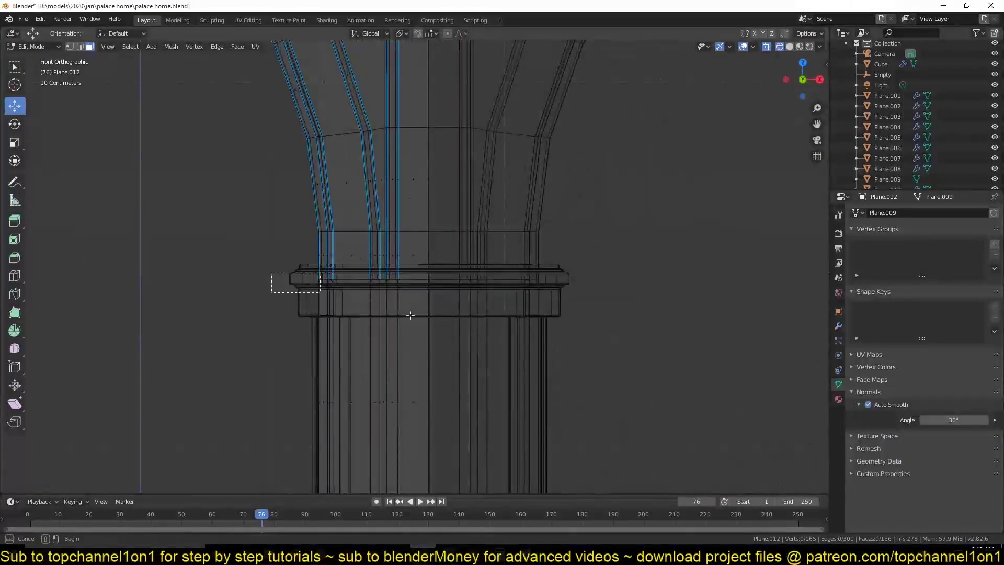
scroll(410, 314, "up", 3)
left_click(482, 370)
middle_click_drag(481, 370, 376, 315)
key("shift+z")
Step: Give the pier's vertical edge loop a bevel weight of 1.00
key("2")
left_click(420, 373, "alt")
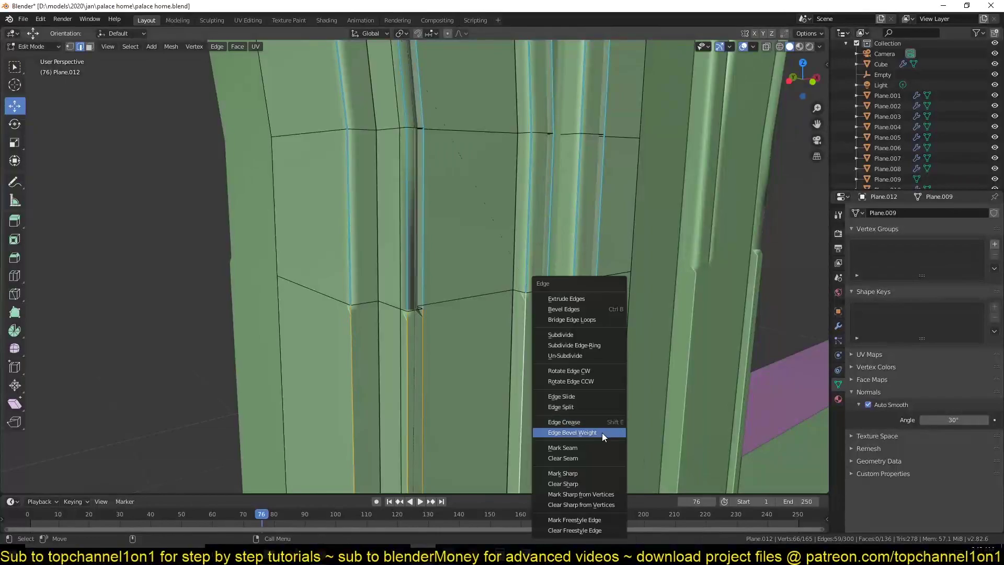
left_click(604, 433)
mouse_move(604, 436)
middle_mouse_down()
mouse_move(496, 348)
mouse_move(515, 314)
mouse_move(602, 298)
mouse_move(544, 296)
middle_mouse_up()
scroll(613, 353, "down", 5)
scroll(575, 334, "down", 4)
Step: Switch in and out of Edit Mode to preview the weighted bevel on the pier
key("Tab")
scroll(624, 329, "up", 2)
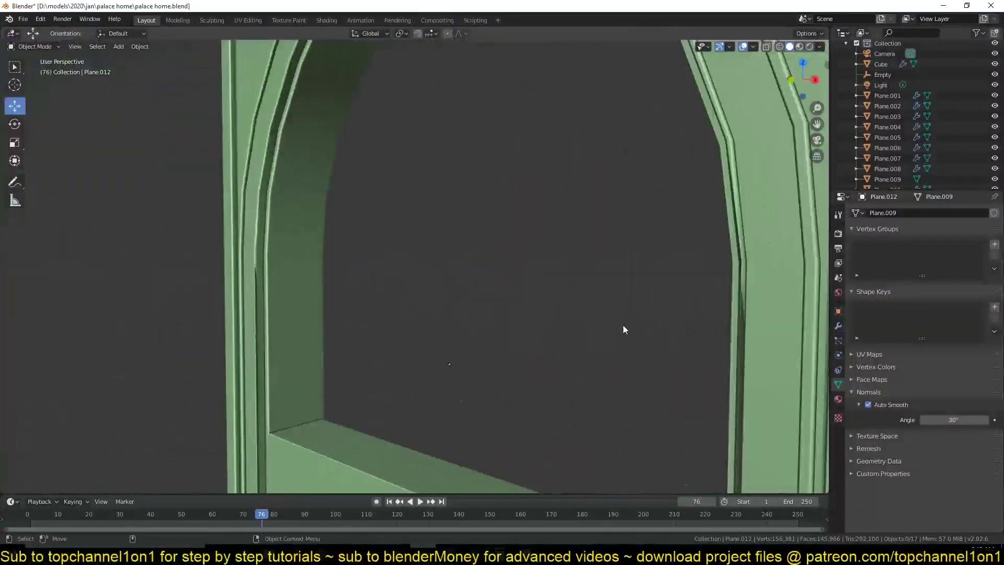
key("Tab")
mouse_move(624, 329)
middle_mouse_down()
mouse_move(551, 252)
mouse_move(444, 296)
middle_mouse_up()
scroll(445, 296, "up", 5)
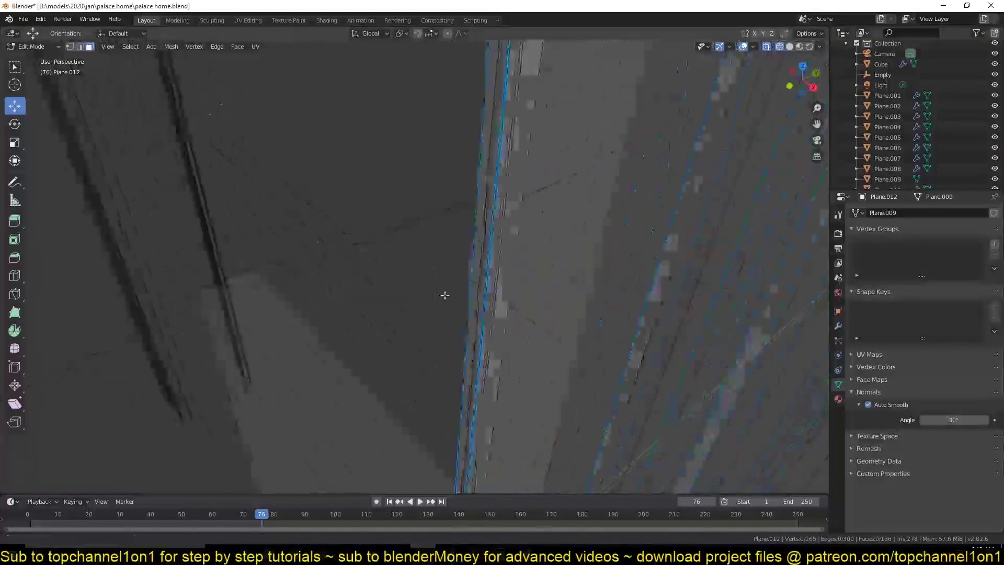
scroll(444, 295, "down", 4)
key("Tab")
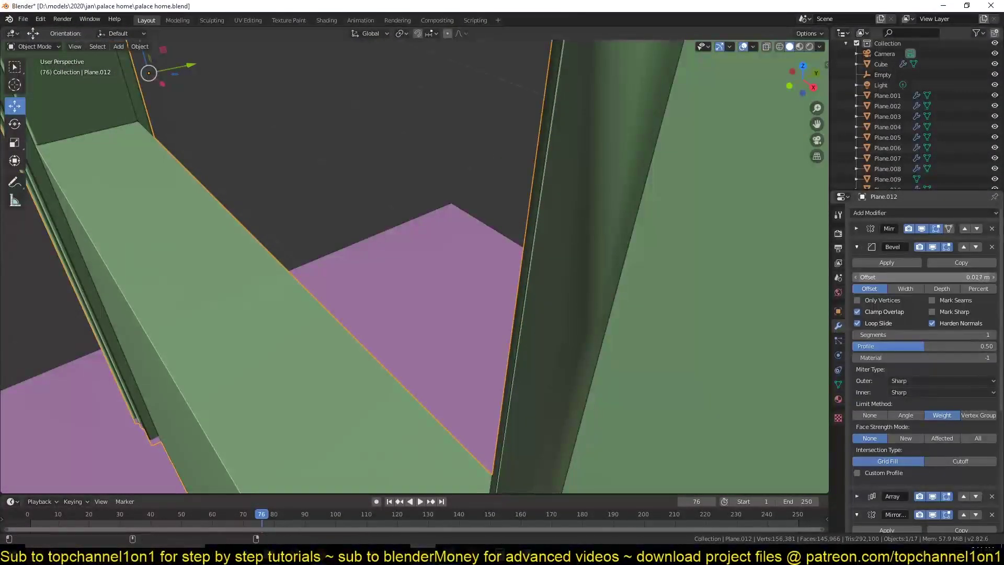
Step: Extrude the wall's selected edges and go back to solid shading
scroll(566, 344, "down", 5)
scroll(548, 348, "up", 4)
key("Tab")
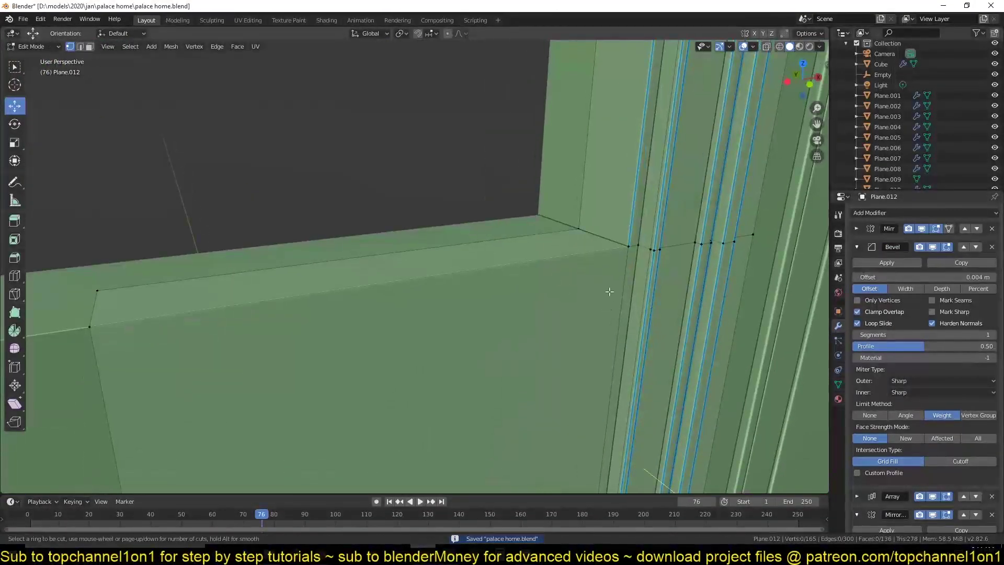
key("shift+z")
left_click(629, 236)
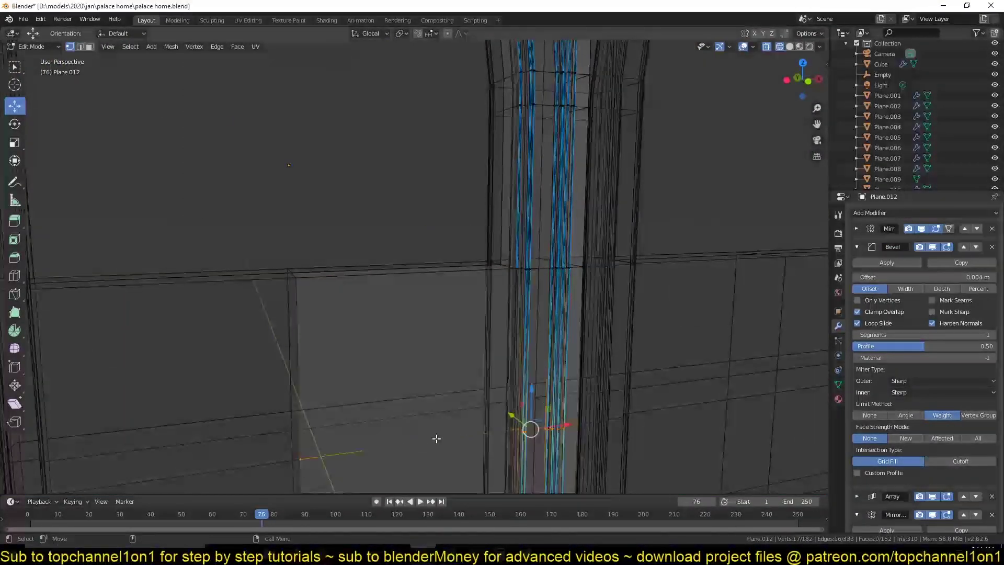
left_click(570, 267)
key("z")
left_click(665, 260)
scroll(612, 288, "down", 3)
key("Tab")
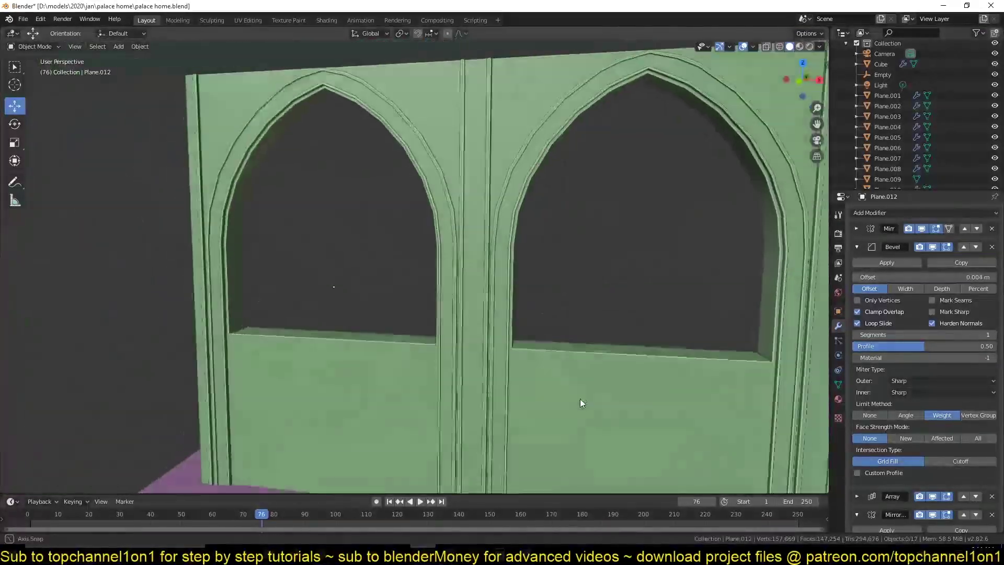
scroll(581, 401, "down", 3)
Step: Select the arched wall Plane.012 and frame its arch edges, checking the top view in X-ray
key("KP_0")
key("KP_0")
left_click(446, 299)
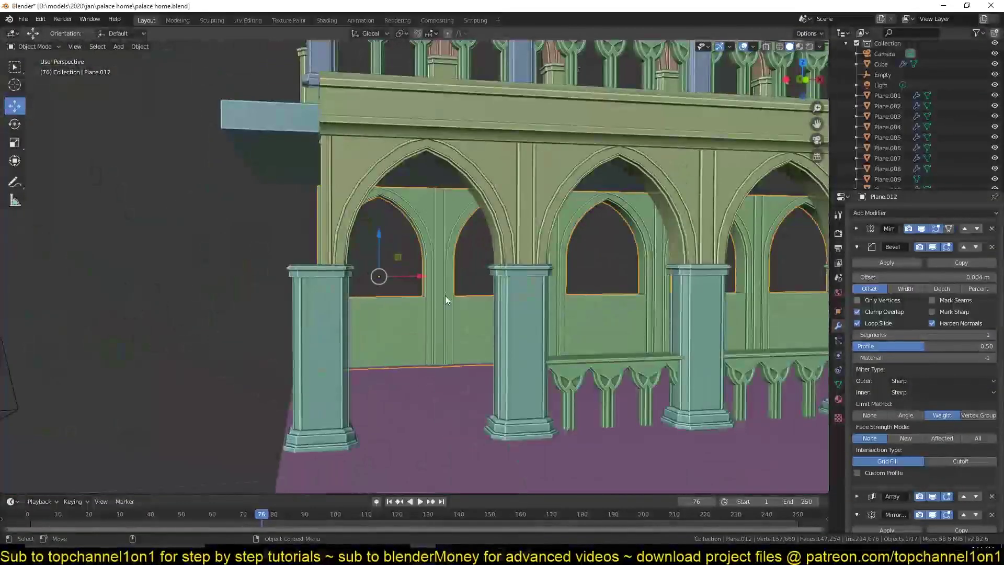
key("Tab")
key("KP_Decimal")
key("alt+z")
middle_click_drag(457, 340, 555, 336)
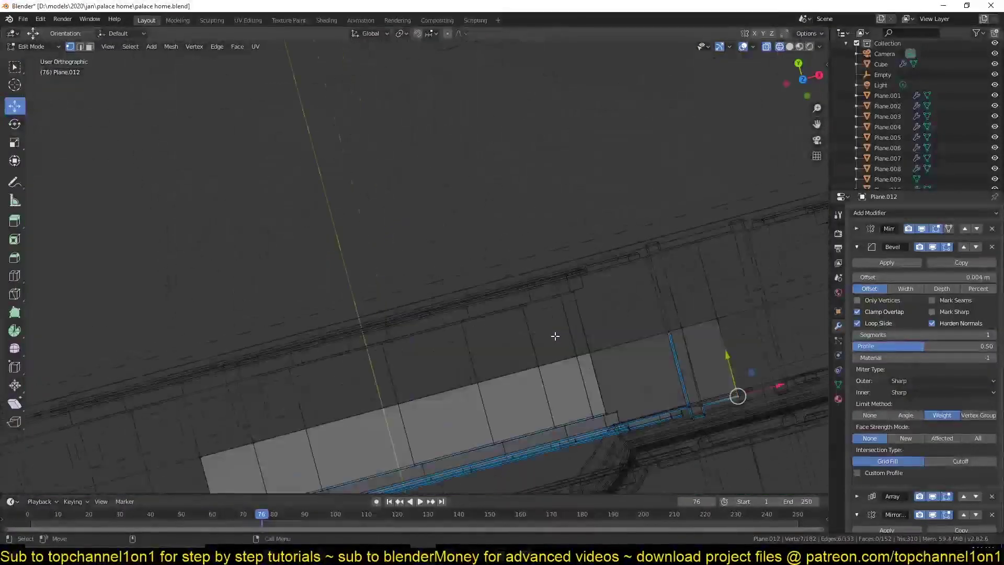
key("KP_7")
scroll(495, 234, "down", 2)
key("alt+z")
middle_click_drag(556, 298, 541, 297)
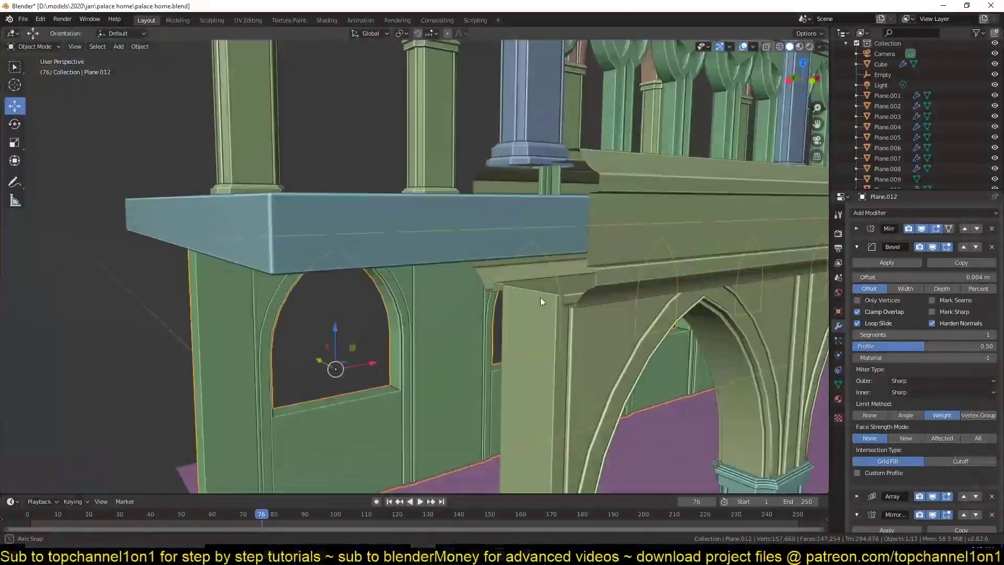
scroll(541, 297, "up", 3)
scroll(556, 248, "up", 3)
Step: Remove the selected edge loop and slide an edge into place in X-ray top view
key("alt+a")
key("ctrl+s")
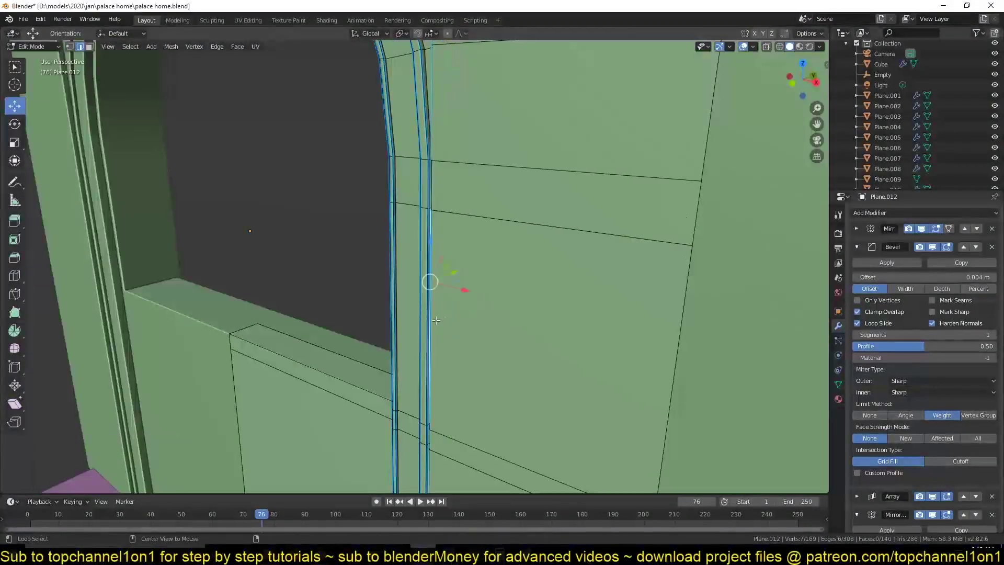
key("ctrl+x")
scroll(475, 340, "down", 3)
key("alt+z")
key("KP_7")
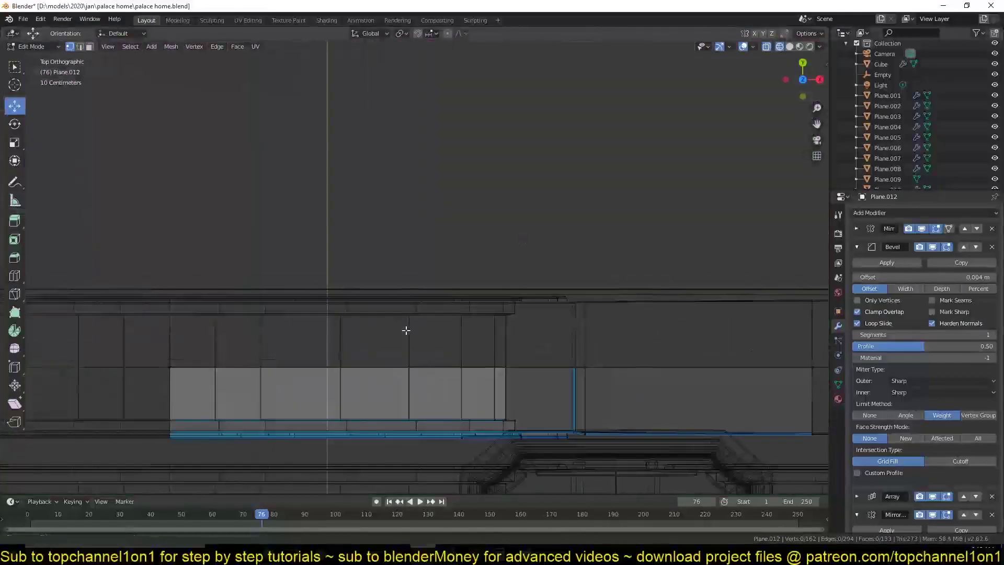
scroll(345, 357, "up", 3)
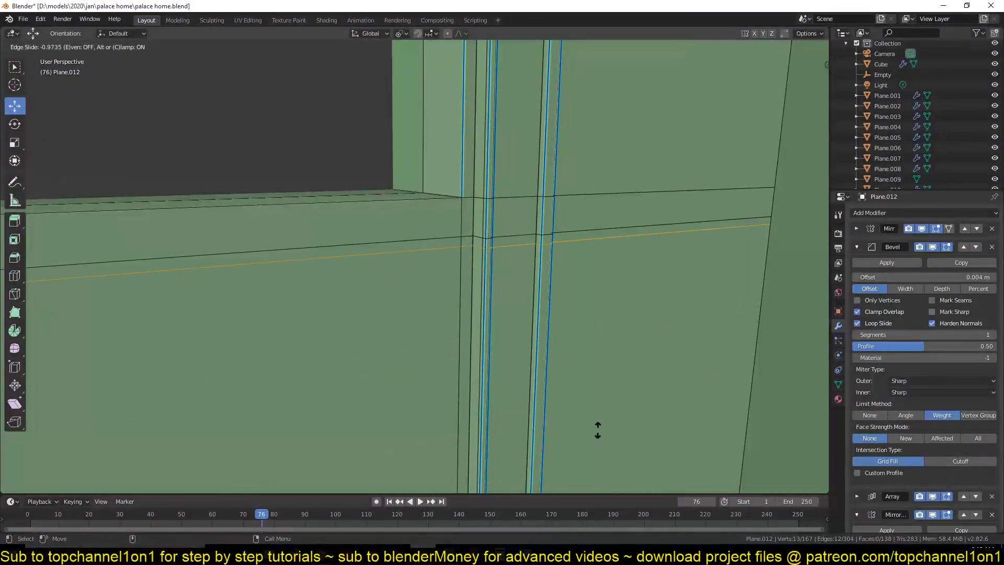
left_click(598, 430)
Step: Dissolve the selected edges along the orange strip and save the file
middle_click_drag(545, 437, 352, 347)
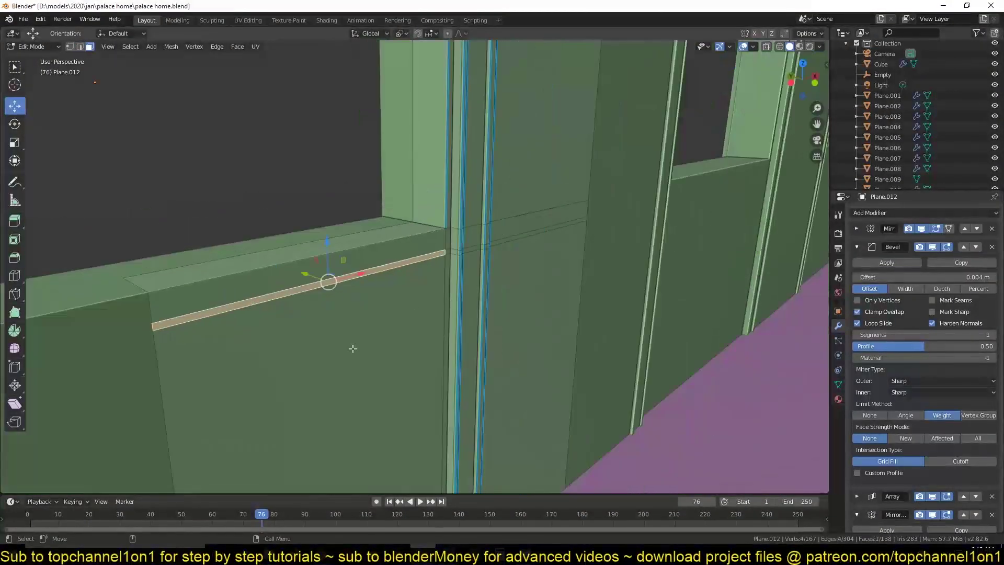
scroll(406, 272, "up", 3)
scroll(408, 386, "down", 3)
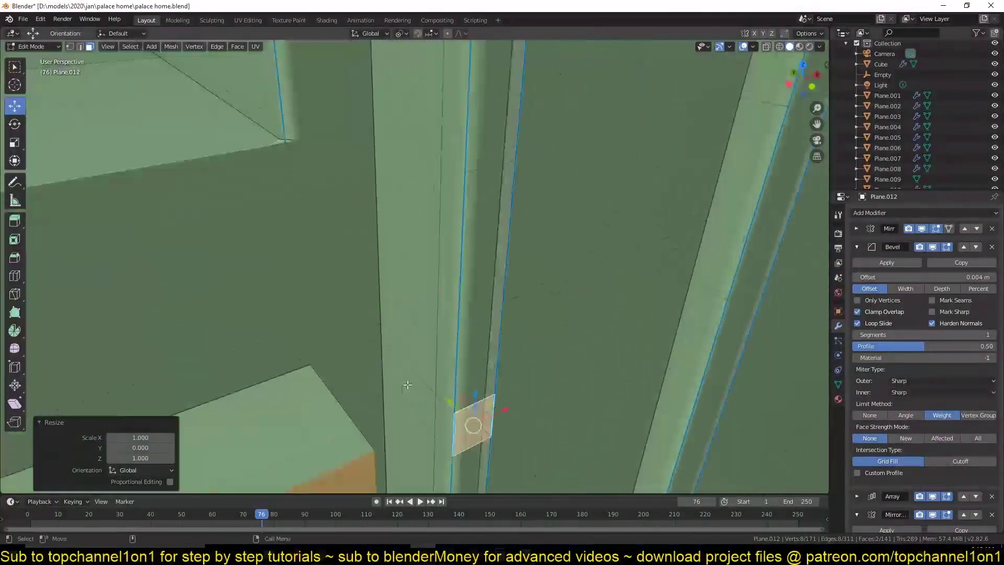
middle_click_drag(408, 385, 197, 287)
scroll(477, 371, "down", 3)
key("ctrl+x")
scroll(477, 370, "up", 5)
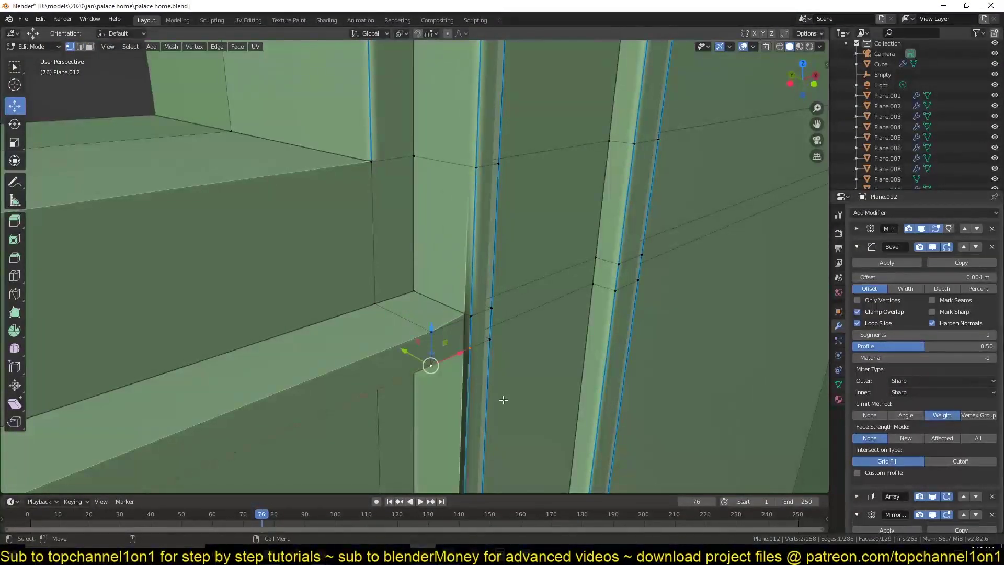
key("alt+a")
middle_click_drag(503, 400, 432, 388)
key("ctrl+s")
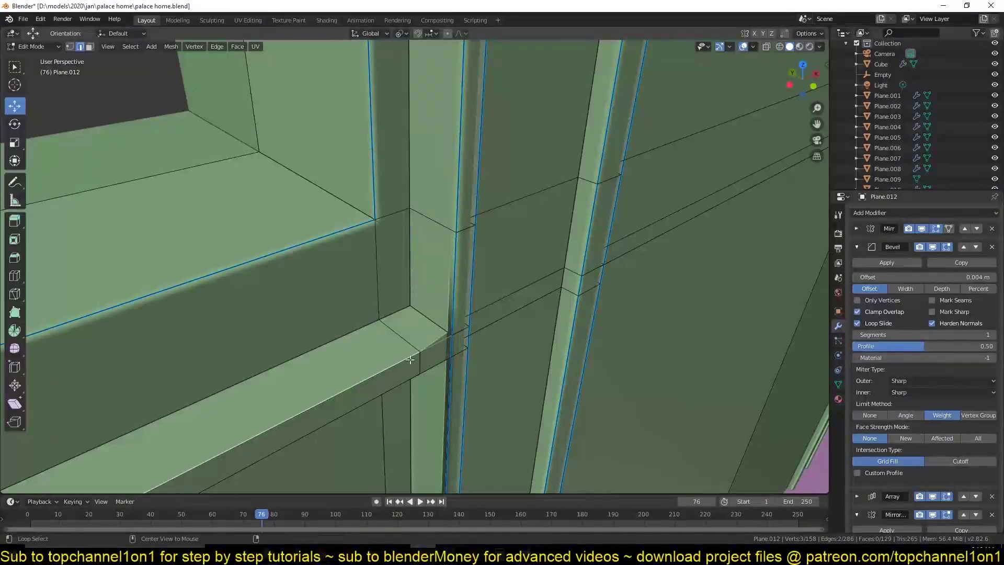
Step: Confirm the bevel weight change, preview the frame in Object Mode and save
left_click(492, 360)
key("Tab")
mouse_move(559, 419)
middle_mouse_down()
mouse_move(500, 366)
mouse_move(550, 401)
mouse_move(536, 370)
mouse_move(502, 341)
mouse_move(471, 369)
mouse_move(485, 397)
mouse_move(497, 343)
mouse_move(408, 345)
mouse_move(471, 334)
mouse_move(397, 324)
mouse_move(314, 398)
middle_mouse_up()
key("ctrl+s")
Step: Select the window frame's long sill strip faces and lower them
key("Tab")
left_click(291, 413, "ctrl")
left_click(290, 355)
mouse_move(290, 355)
middle_mouse_down()
mouse_move(399, 376)
mouse_move(419, 335)
mouse_move(464, 297)
mouse_move(512, 359)
mouse_move(363, 278)
mouse_move(509, 268)
middle_mouse_up()
Step: Slide a horizontal edge loop at the frame corner into place and save
key("1")
key("2")
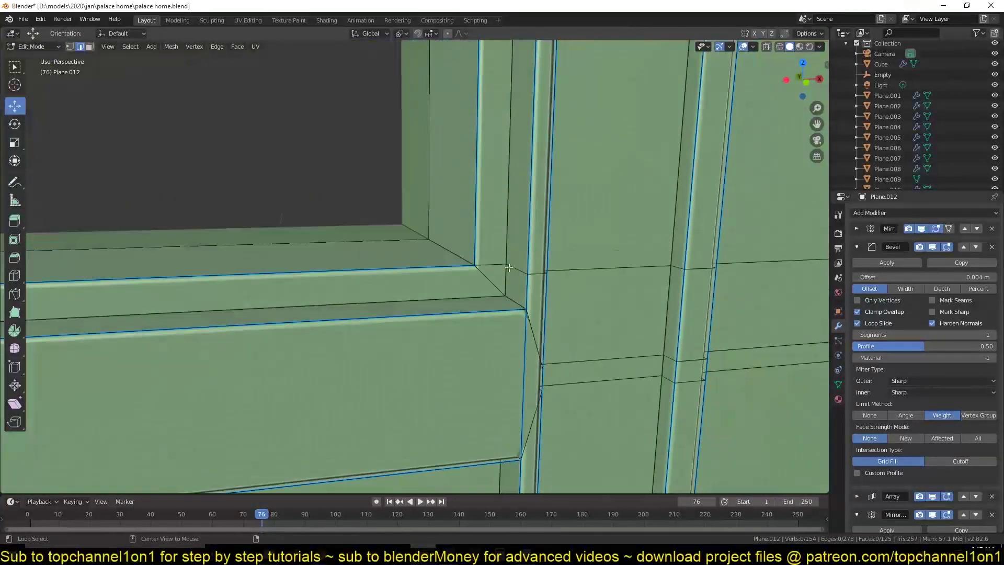
mouse_move(565, 349)
middle_mouse_down()
mouse_move(550, 343)
mouse_move(534, 355)
middle_mouse_up()
left_click(546, 340, "alt")
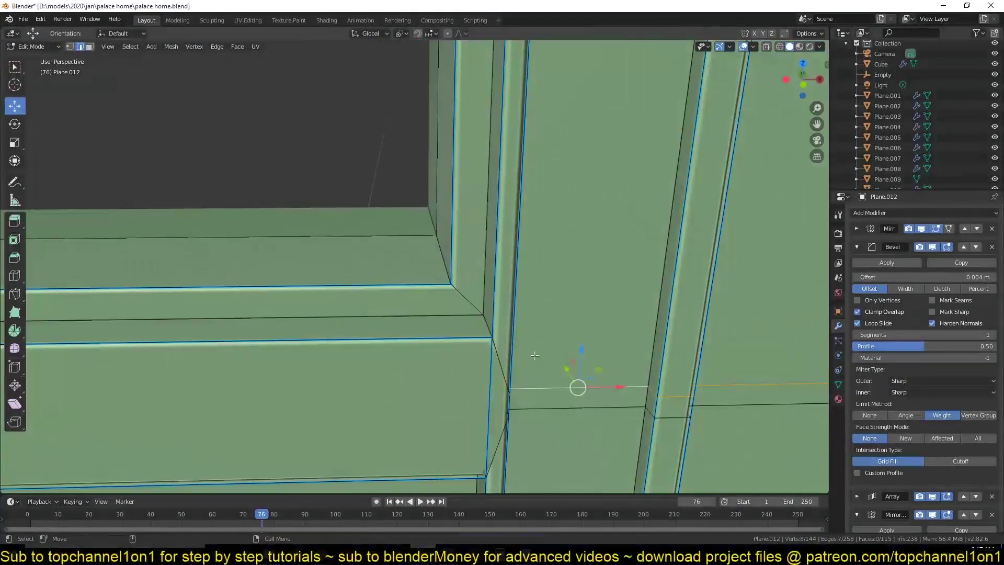
left_click(538, 274)
middle_click_drag(537, 274, 483, 411)
left_click(555, 353)
mouse_move(554, 354)
middle_mouse_down()
mouse_move(564, 366)
mouse_move(447, 370)
mouse_move(497, 356)
mouse_move(502, 367)
mouse_move(659, 325)
mouse_move(551, 318)
middle_mouse_up()
key("ctrl+s")
Step: Connect vertices across a frame face with J and scale the new edge along Z
scroll(502, 366, "up", 3)
key("alt+a")
left_click(659, 324, "alt")
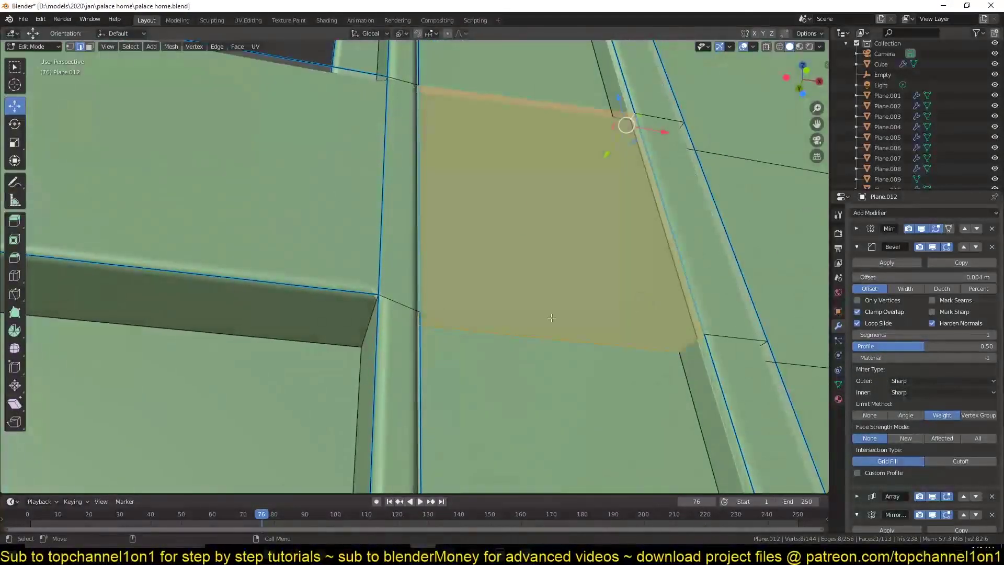
middle_click_drag(701, 333, 584, 359)
key("j")
key("s")
key("z")
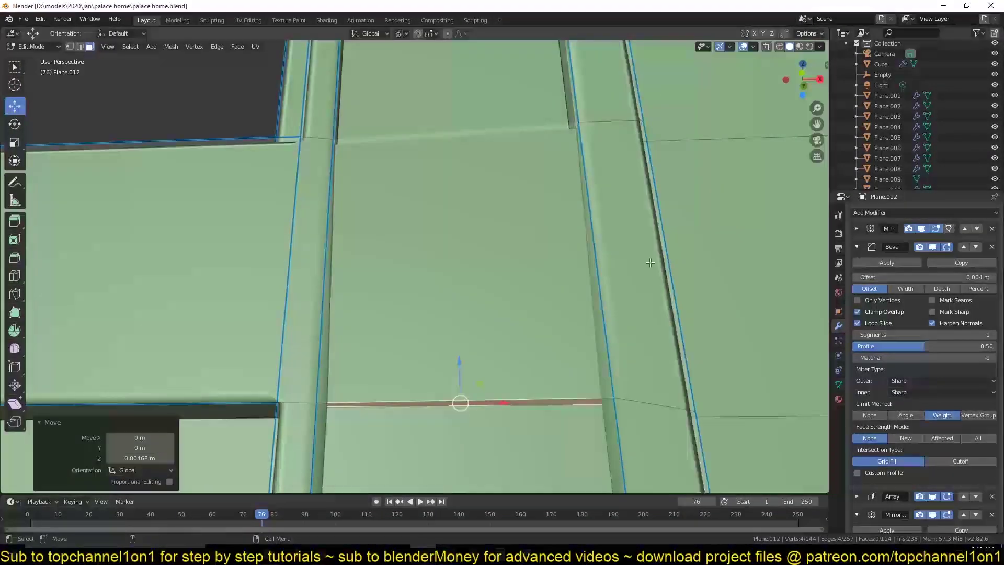
mouse_move(508, 471)
middle_mouse_down()
mouse_move(598, 311)
mouse_move(297, 355)
middle_mouse_up()
left_click(296, 354)
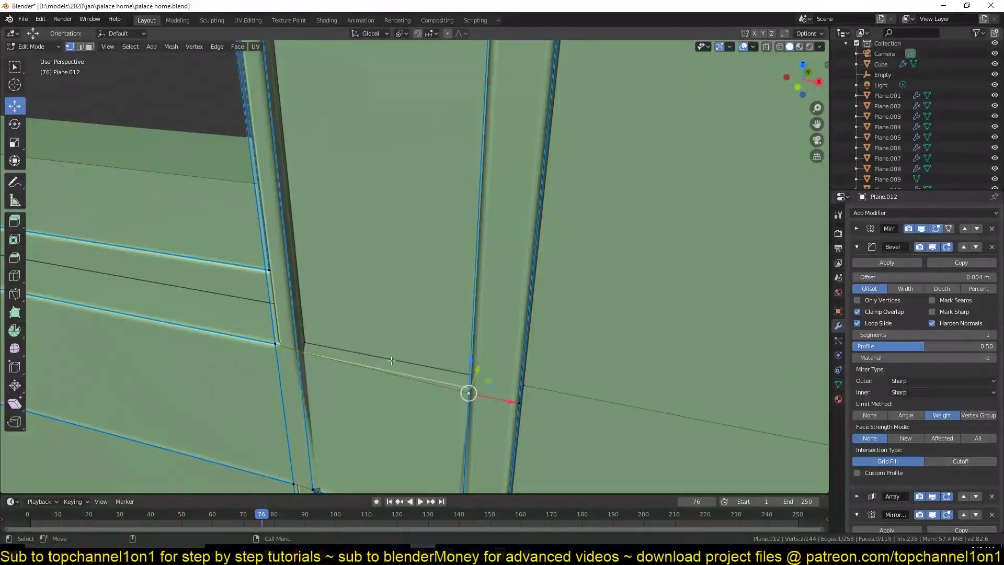
Step: Scale two selected frame faces along the Y axis, checking from front view
key("Tab")
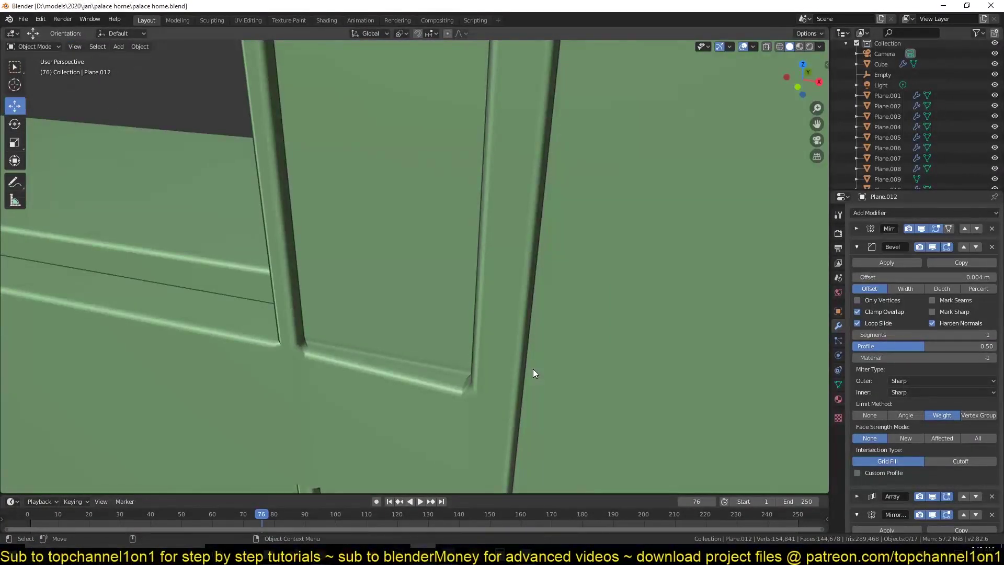
key("KP_1")
scroll(595, 278, "down", 3)
key("Tab")
mouse_move(596, 294)
middle_mouse_down()
mouse_move(612, 313)
mouse_move(541, 350)
mouse_move(538, 382)
mouse_move(470, 331)
mouse_move(585, 371)
middle_mouse_up()
left_click(542, 350, "shift")
key("s")
key("y")
key("Return")
key("Tab")
key("Tab")
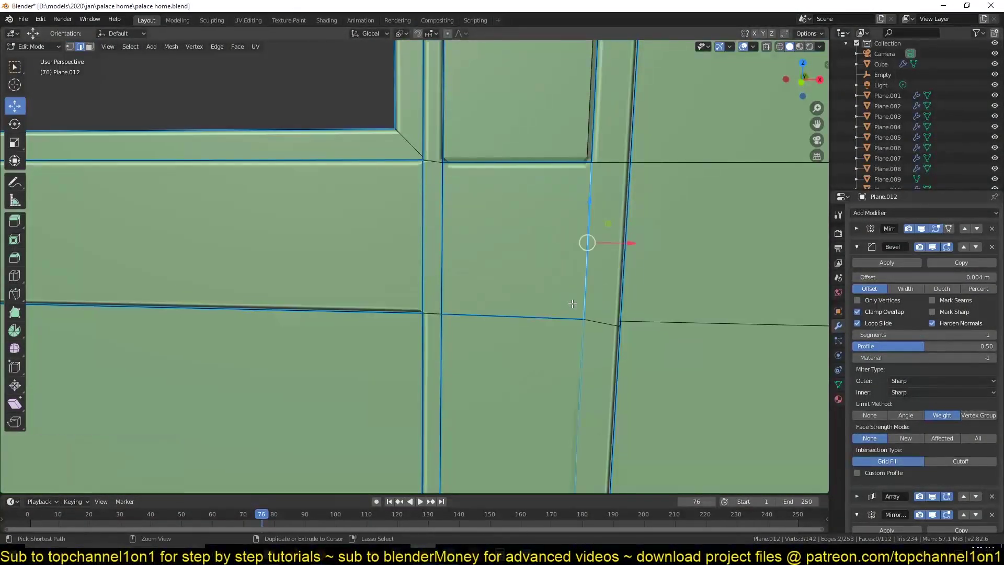
Step: Select vertices in X-ray to move them to the frame corner, collapsing the modifier panels
key("alt+z")
left_click(444, 170)
key("alt+z")
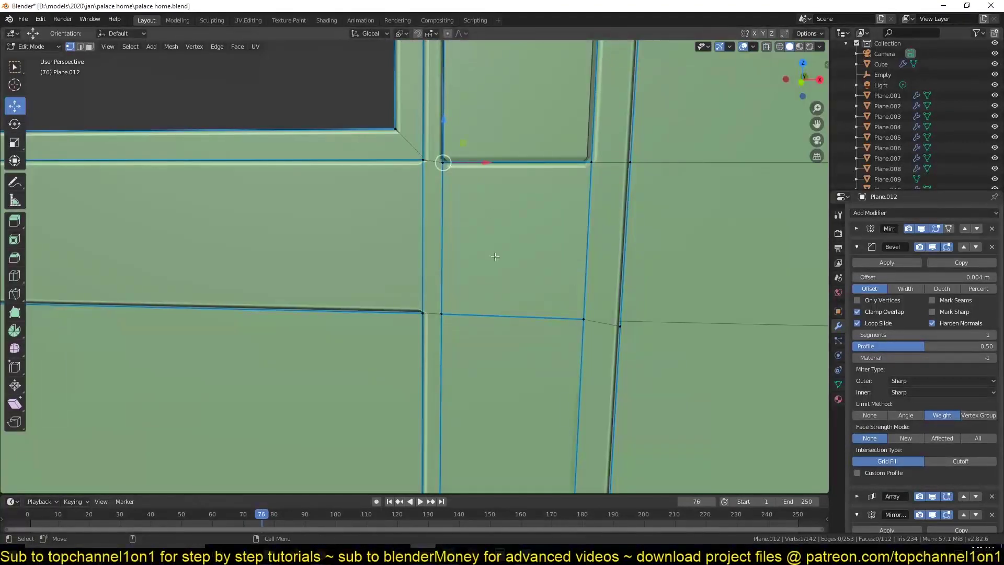
left_click(857, 283)
middle_click_drag(601, 314, 549, 356)
left_click(550, 359, "shift")
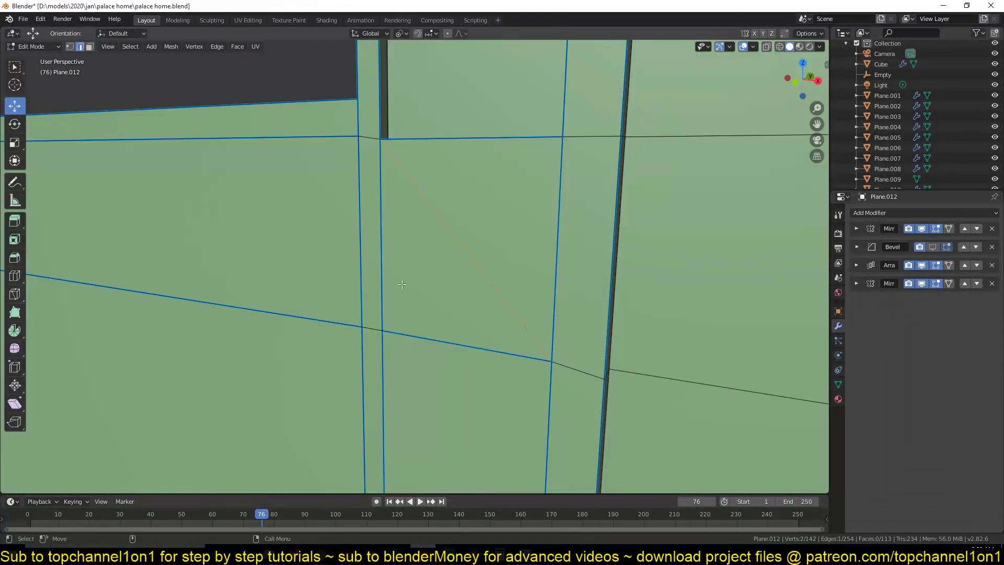
Step: Isolate the wall mesh in top view and move a vertex on the wall strip
middle_click_drag(392, 329, 512, 321)
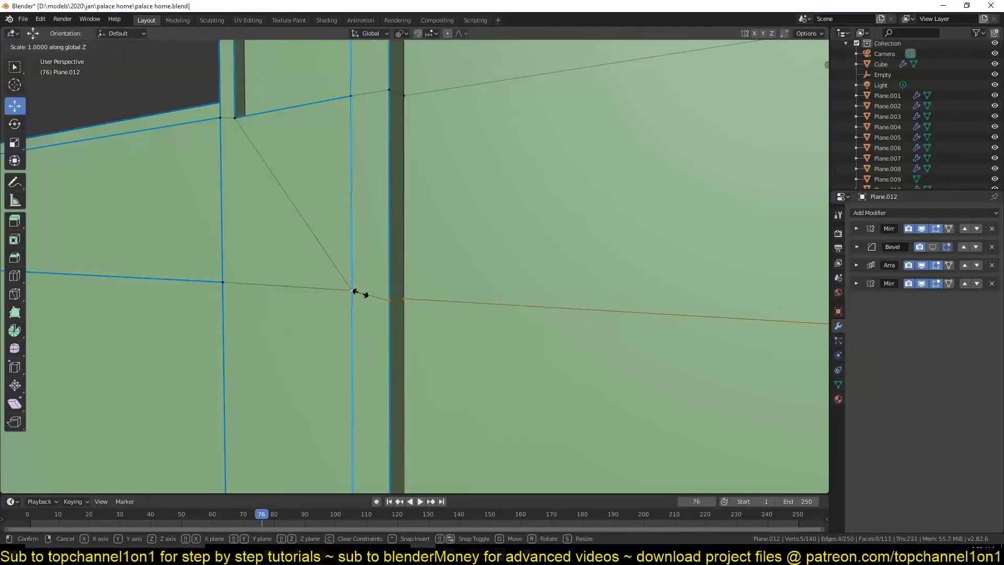
mouse_move(361, 292)
middle_mouse_down()
mouse_move(397, 298)
mouse_move(399, 448)
mouse_move(392, 359)
middle_mouse_up()
key("alt+a")
key("KP_7")
left_click(443, 409)
key("KP_Divide")
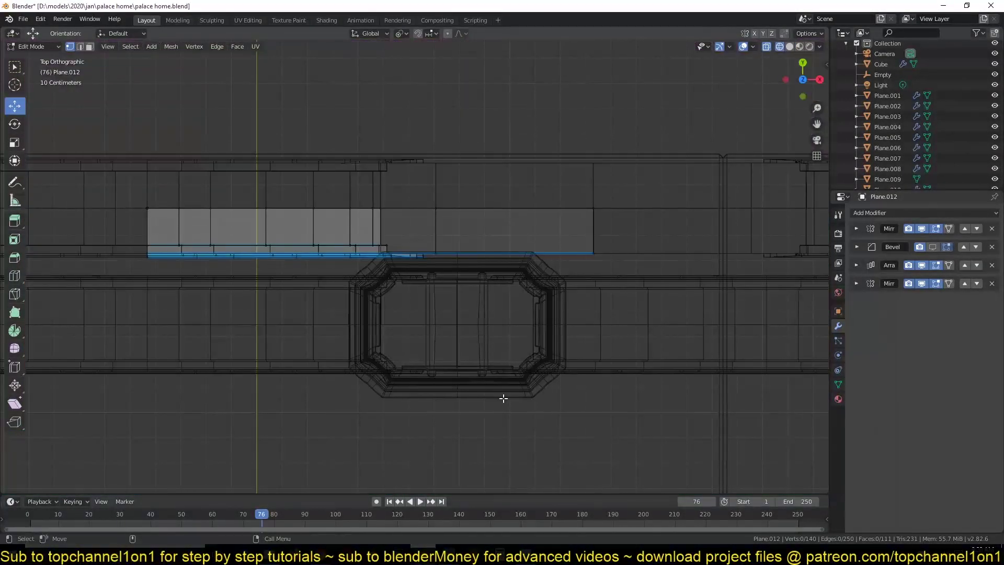
scroll(416, 224, "up", 5)
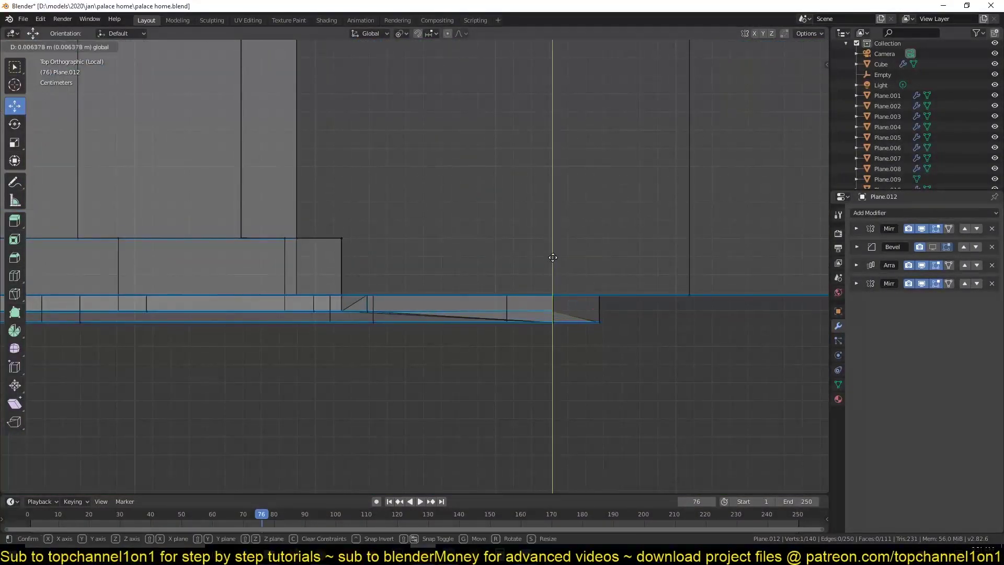
left_click(553, 257)
Step: Select the wall strip's linked faces, then cancel the pending move and deselect
mouse_move(553, 257)
middle_mouse_down()
mouse_move(540, 202)
mouse_move(383, 330)
middle_mouse_up()
key("KP_7")
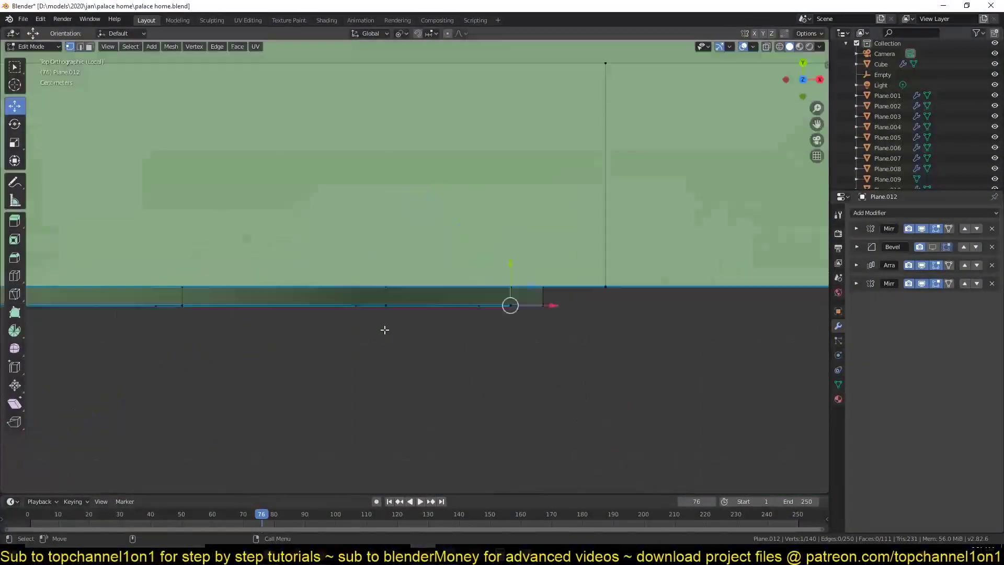
key("3")
key("ctrl+l")
mouse_move(646, 388)
middle_mouse_down()
mouse_move(589, 331)
mouse_move(497, 302)
middle_mouse_up()
key("KP_7")
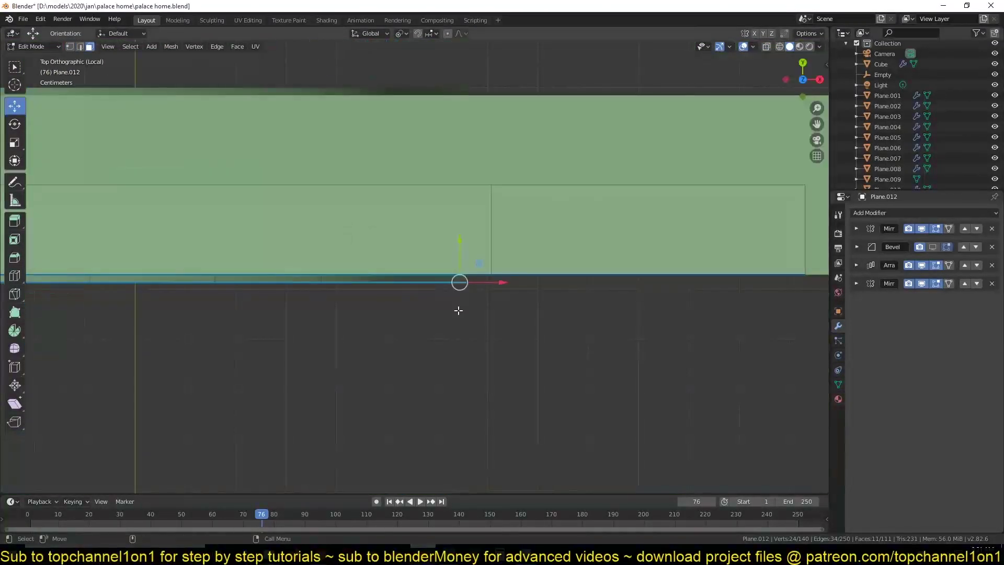
scroll(458, 311, "up", 5)
scroll(650, 321, "down", 6)
scroll(625, 302, "up", 6)
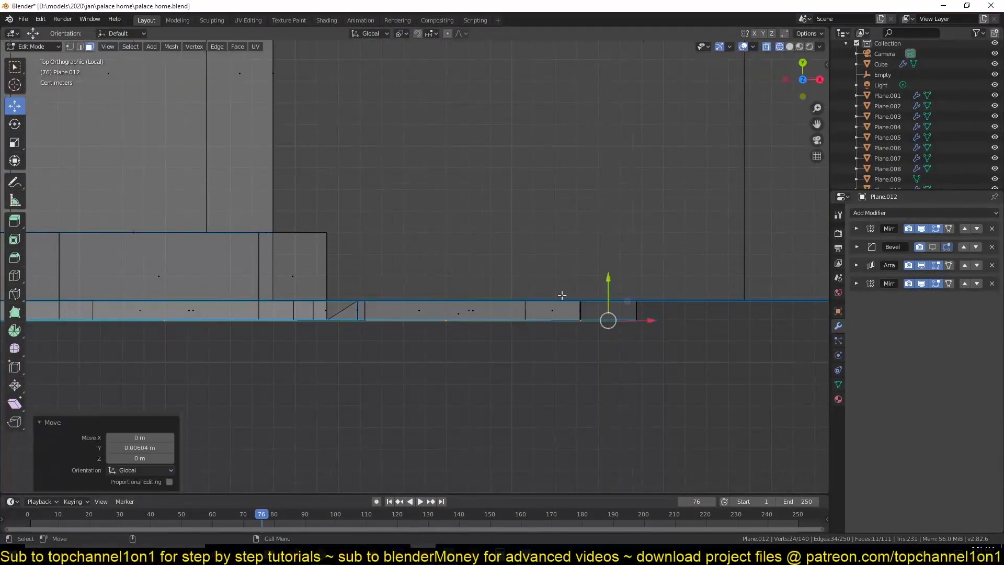
scroll(564, 314, "down", 3)
scroll(539, 309, "up", 4)
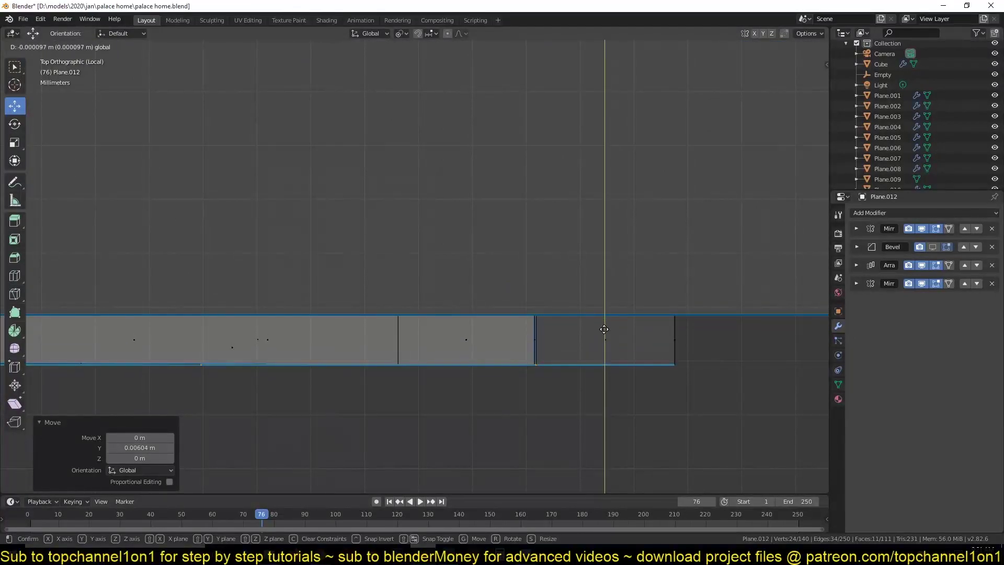
key("Escape")
key("alt+a")
Step: Dissolve the geometry at the window frame corner
mouse_move(501, 323)
middle_mouse_down()
mouse_move(541, 303)
mouse_move(415, 381)
middle_mouse_up()
key("3")
left_click(415, 380, "ctrl")
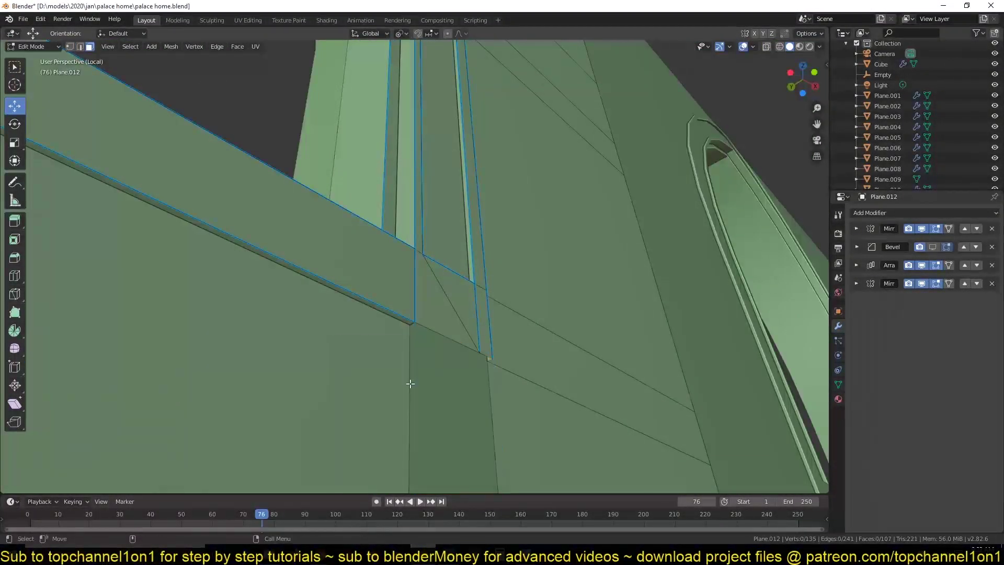
middle_click_drag(480, 373, 477, 373)
mouse_move(701, 438)
middle_mouse_down()
mouse_move(547, 406)
mouse_move(503, 273)
mouse_move(523, 319)
middle_mouse_up()
key("ctrl+x")
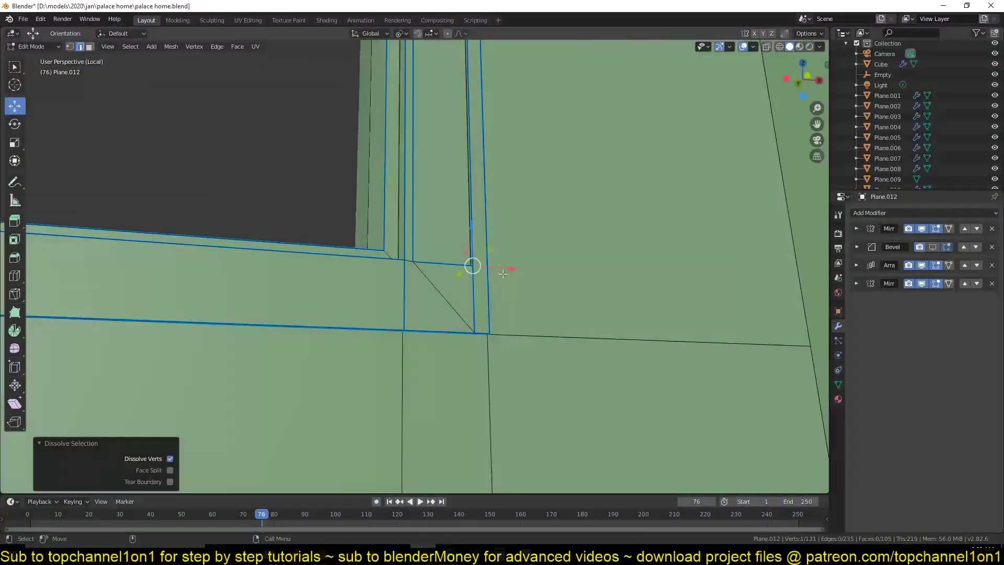
Step: Set bevel weights on the corner's diagonal vertices and save in Object Mode
key("1")
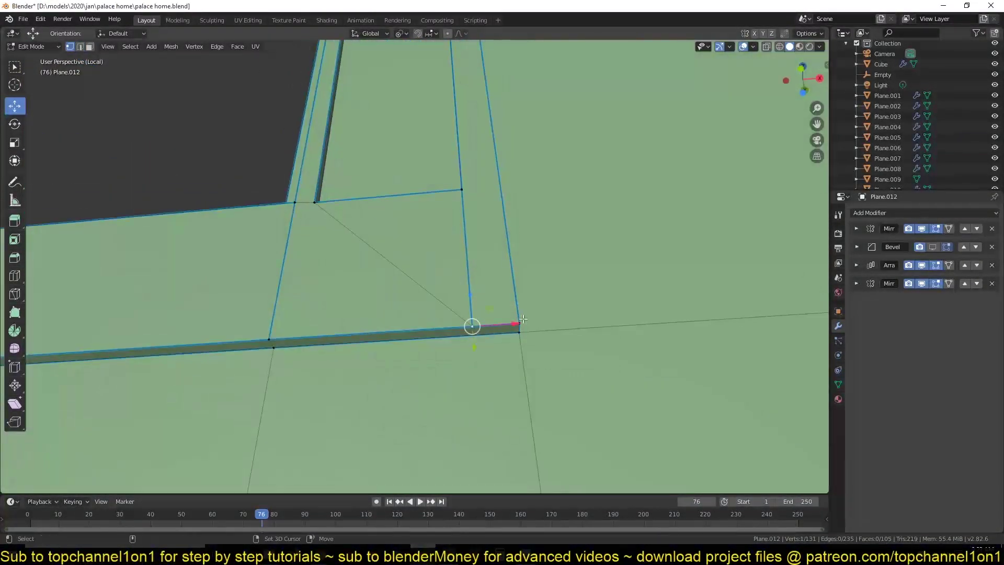
left_click(314, 202)
middle_click_drag(314, 202, 312, 275)
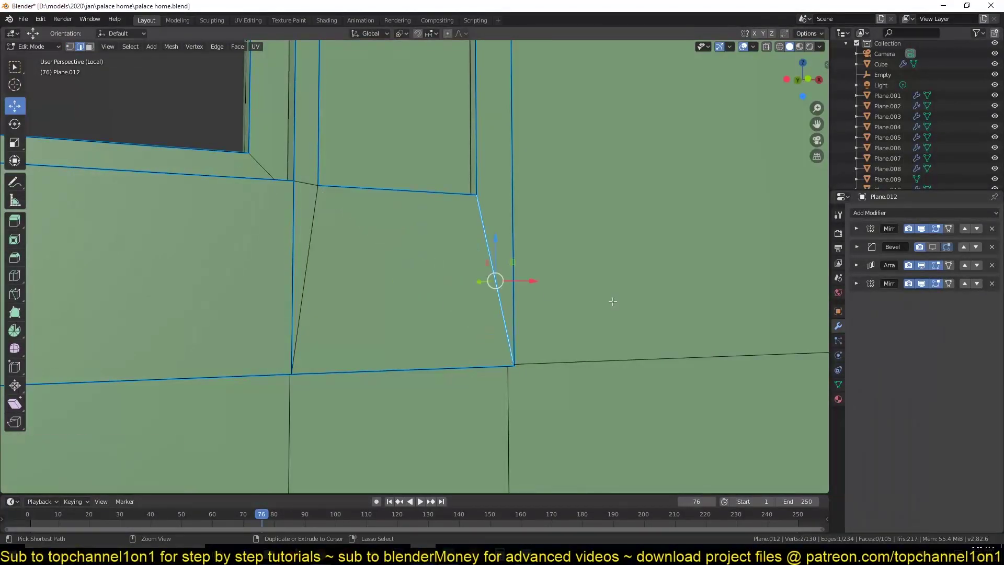
left_click(680, 296)
key("ctrl+s")
middle_click_drag(680, 296, 434, 324)
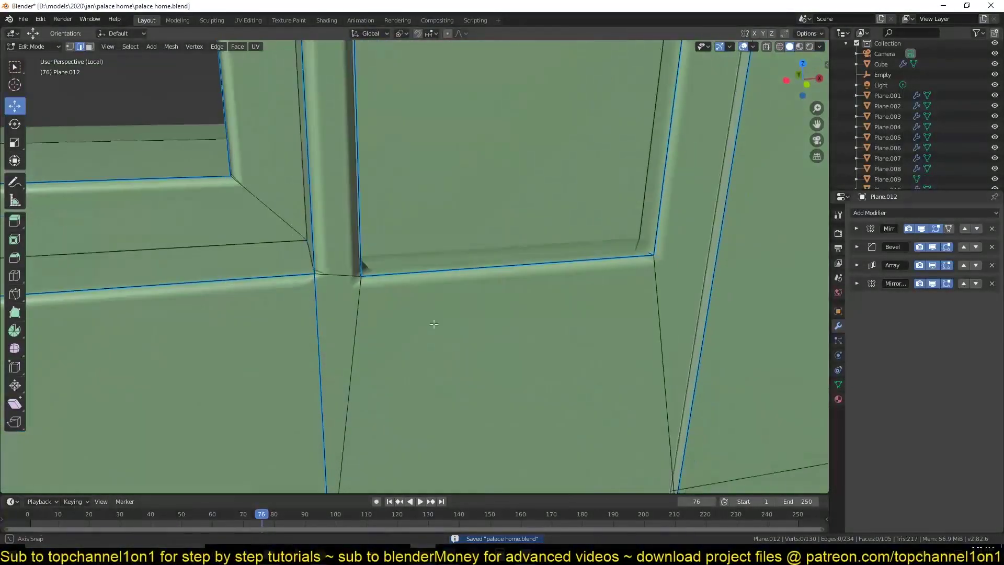
left_click(383, 421)
key("Tab")
key("ctrl+s")
Step: Back in Edit Mode on the arched window wall, add an edge loop below the arch
mouse_move(415, 361)
middle_mouse_down()
mouse_move(457, 410)
mouse_move(519, 314)
mouse_move(598, 316)
middle_mouse_up()
scroll(457, 410, "down", 4)
scroll(598, 316, "down", 3)
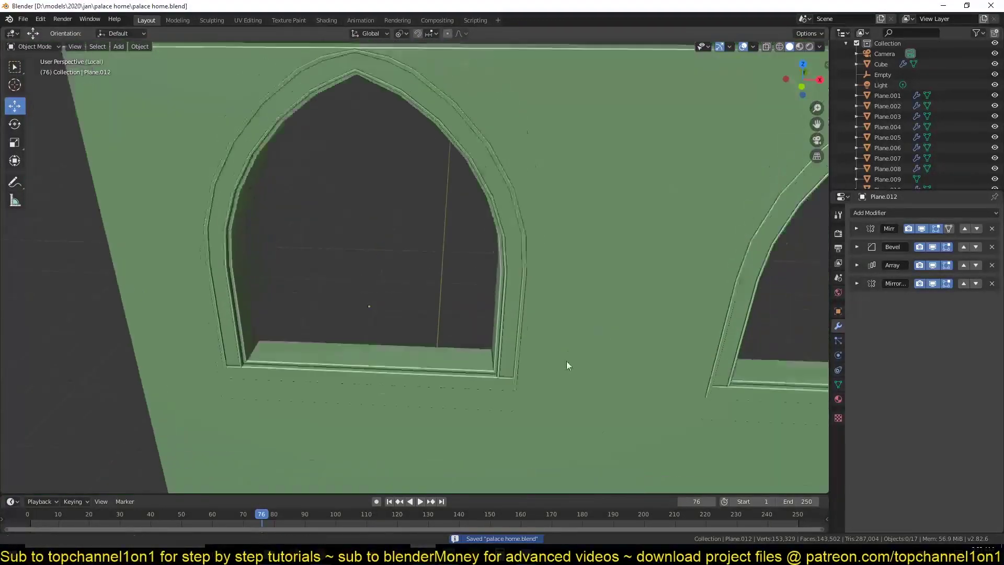
middle_click_drag(567, 365, 506, 371)
key("Tab")
scroll(550, 372, "up", 5)
scroll(628, 264, "down", 6)
key("alt+a")
scroll(506, 372, "up", 2)
key("alt+z")
key("ctrl+r")
left_click(642, 359)
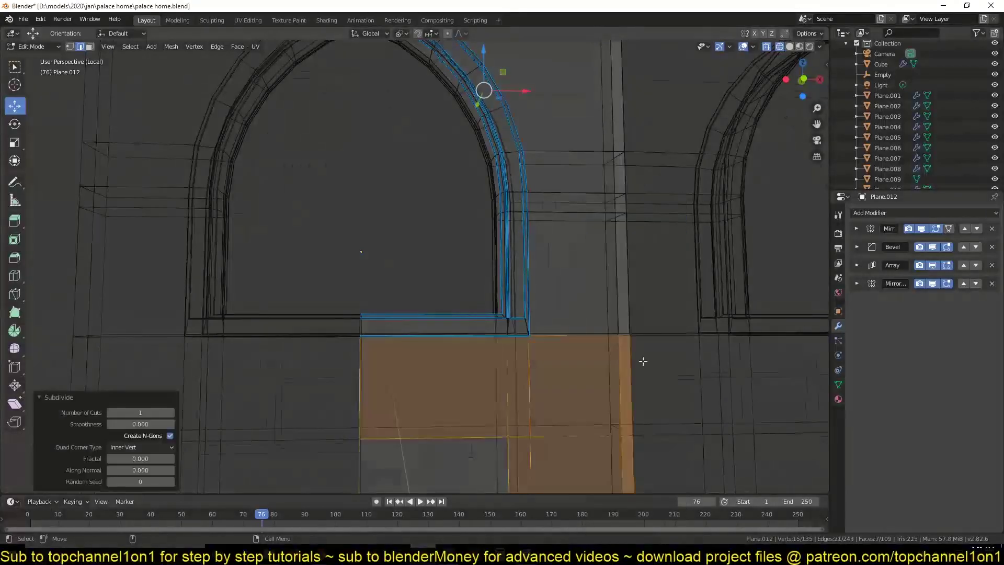
Step: Check the wall in wireframe shading, then return to solid shading
middle_click_drag(642, 359, 534, 371)
key("z")
left_click(380, 375)
scroll(567, 341, "up", 3)
middle_click_drag(567, 341, 477, 314)
key("z")
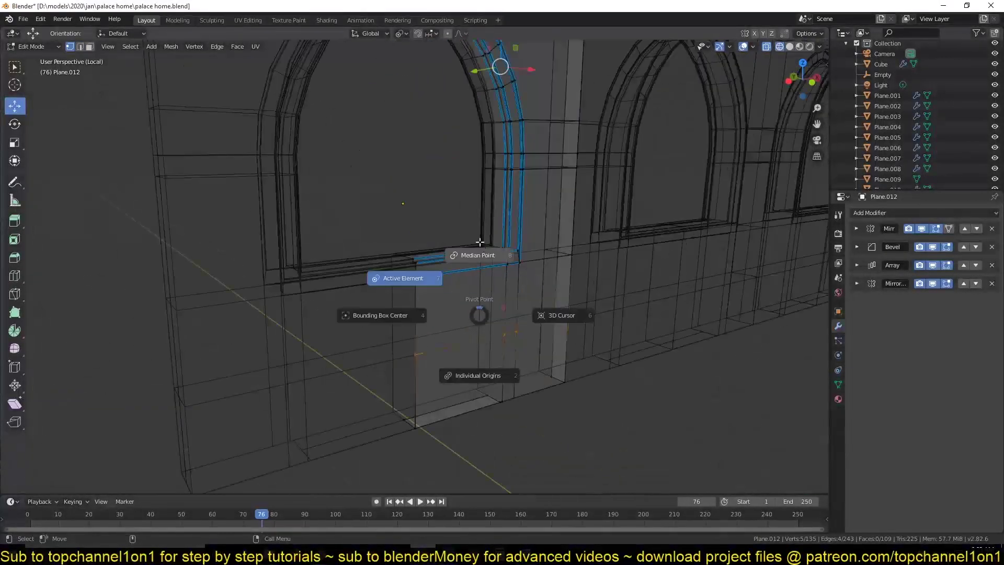
left_click(625, 384)
scroll(624, 385, "up", 3)
scroll(624, 384, "down", 3)
Step: Delete a strip of faces at the wall base and save
middle_click_drag(618, 399, 602, 261)
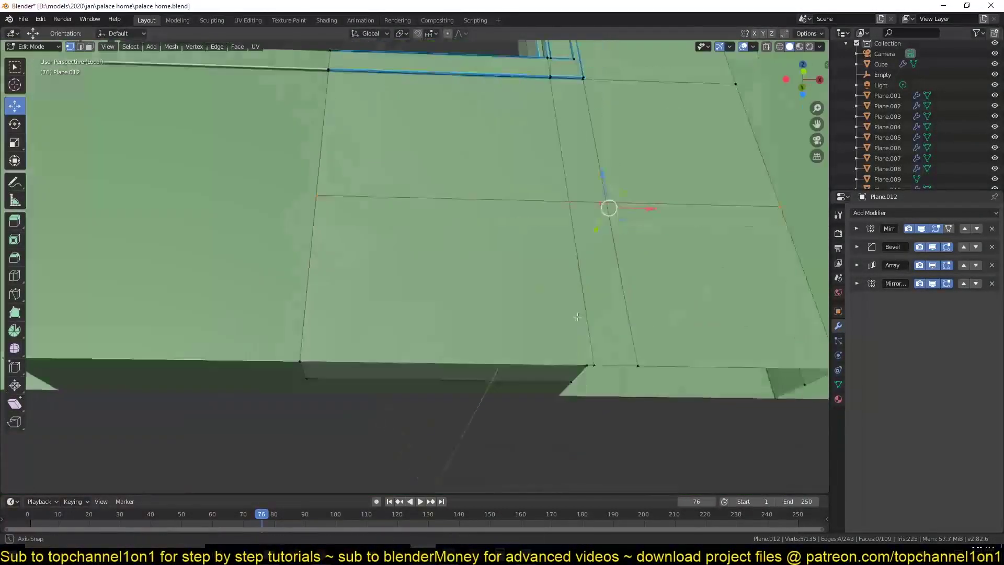
key("3")
left_click(502, 311)
key("x")
mouse_move(542, 275)
middle_mouse_down()
mouse_move(502, 343)
mouse_move(509, 309)
mouse_move(523, 314)
middle_mouse_up()
key("ctrl+s")
scroll(474, 285, "up", 4)
Step: Add a loop cut across the lower wall
key("2")
key("ctrl+r")
left_click(550, 313)
left_click(572, 329)
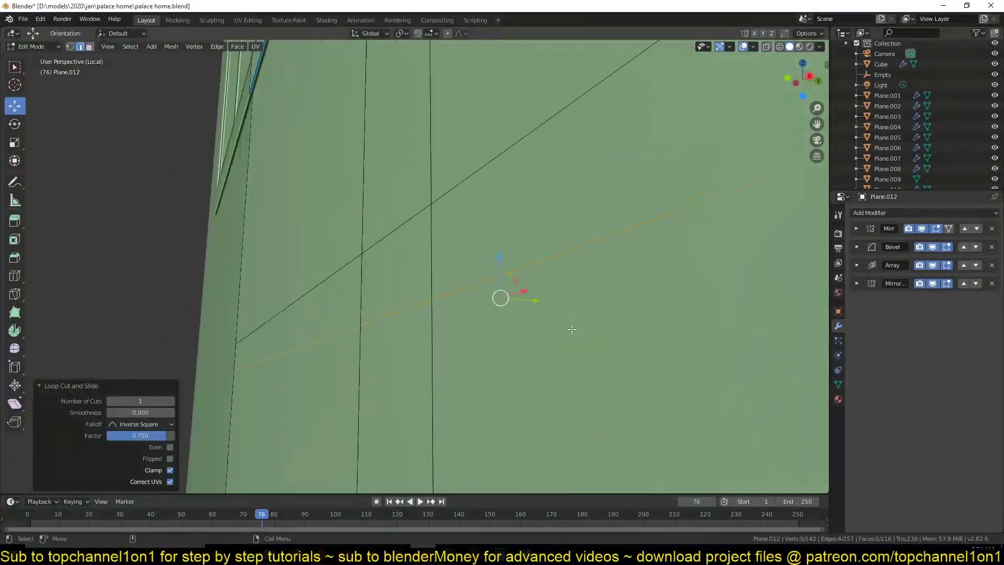
scroll(537, 323, "down", 4)
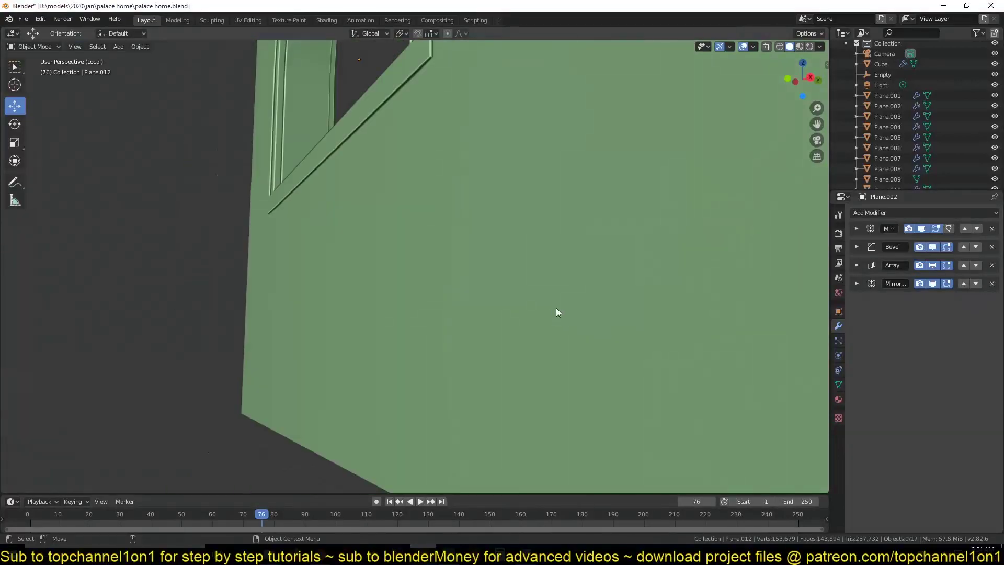
Step: Duplicate a wall-base face as the separate base strip and return to Object Mode
key("3")
left_click(557, 314)
middle_click_drag(556, 313, 416, 329)
left_click(573, 388)
key("Tab")
middle_click_drag(573, 388, 511, 356)
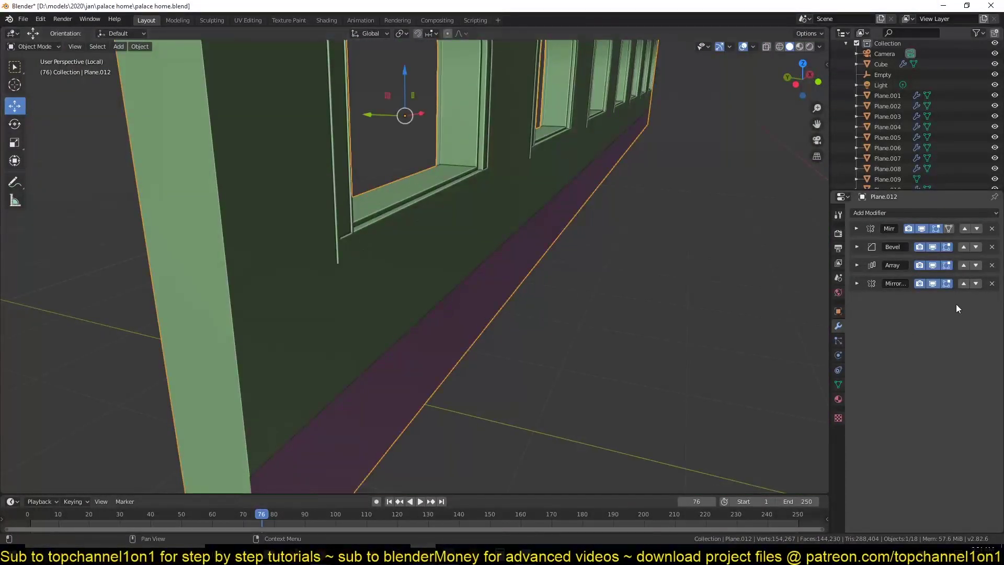
Step: Slide Plane.013's face 0.58 m along the wall, turn off see-through, and save in Object Mode
mouse_move(574, 255)
middle_mouse_down()
mouse_move(639, 275)
mouse_move(464, 321)
middle_mouse_up()
key("Tab")
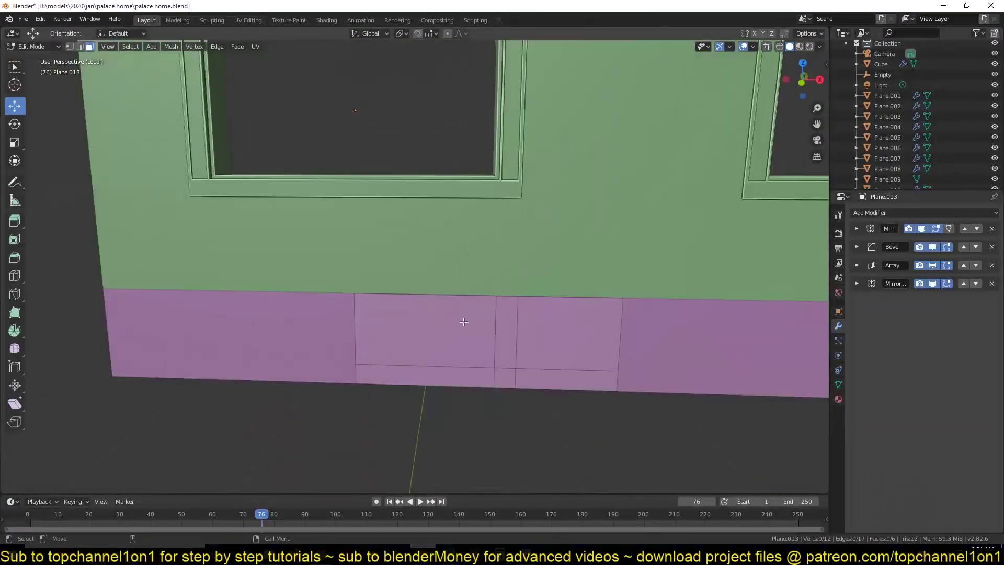
key("Tab")
scroll(684, 322, "down", 3)
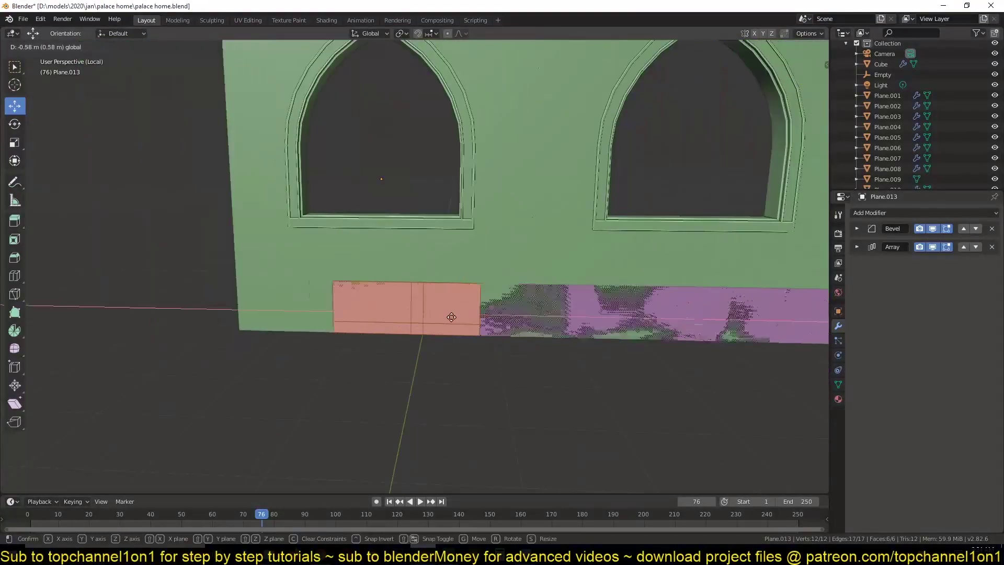
middle_click_drag(523, 350, 533, 309)
scroll(533, 308, "up", 3)
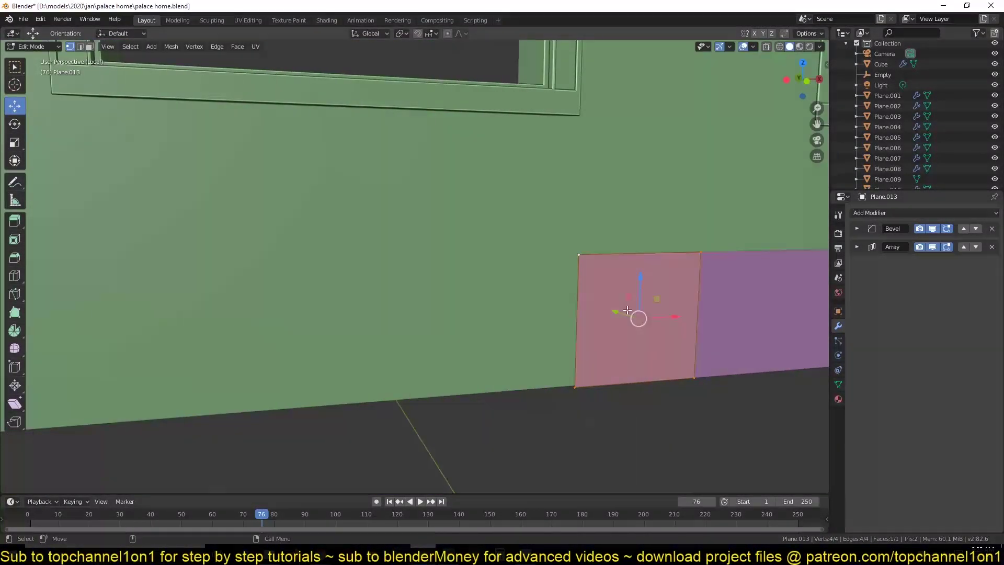
key("KP_Decimal")
key("ctrl+s")
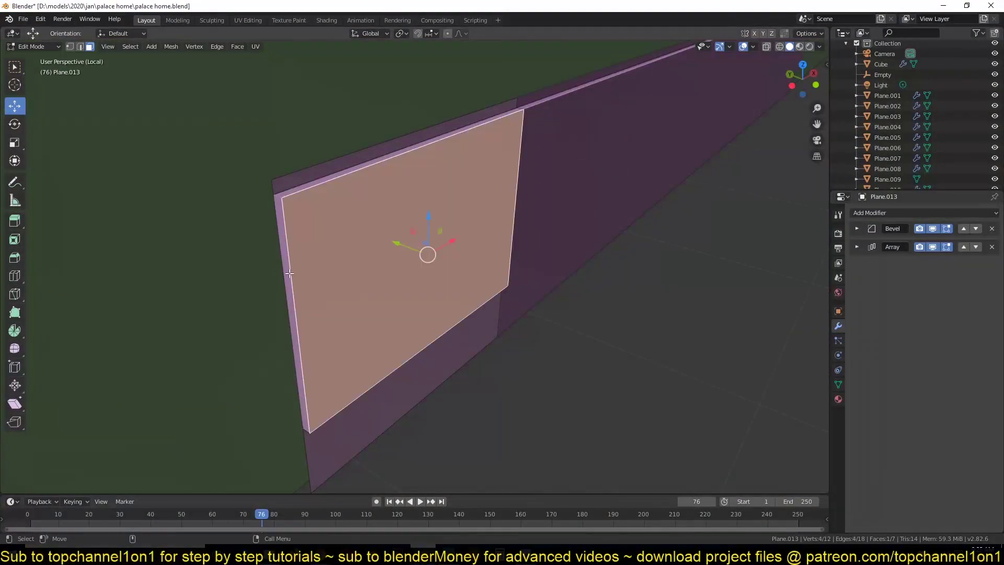
key("Tab")
key("alt+z")
key("ctrl+s")
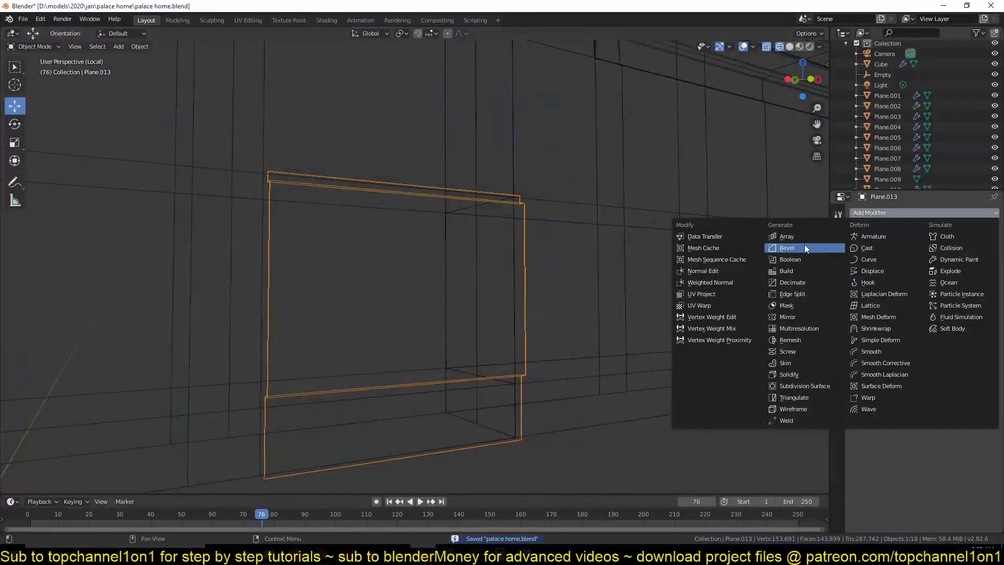
Step: Add a three-segment rounded Bevel modifier to the panel and save
left_click(764, 246)
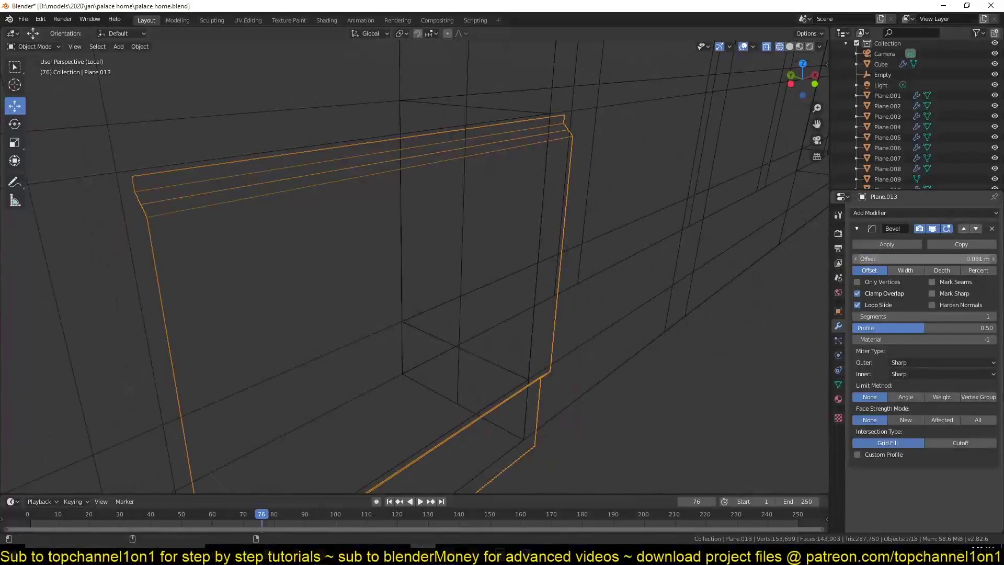
left_click(799, 241)
left_click(839, 385)
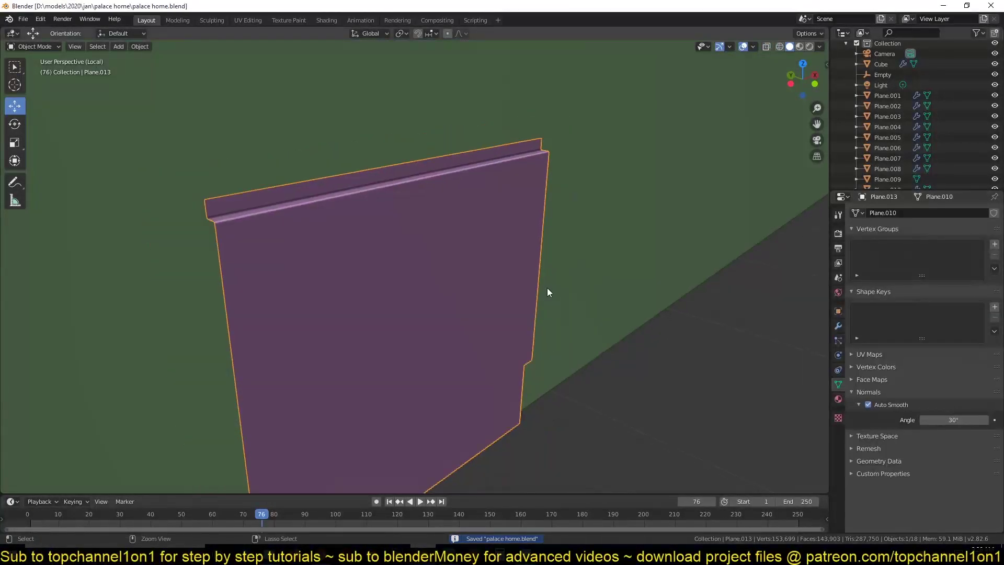
middle_click_drag(547, 292, 499, 284)
key("Tab")
middle_click_drag(532, 335, 458, 250)
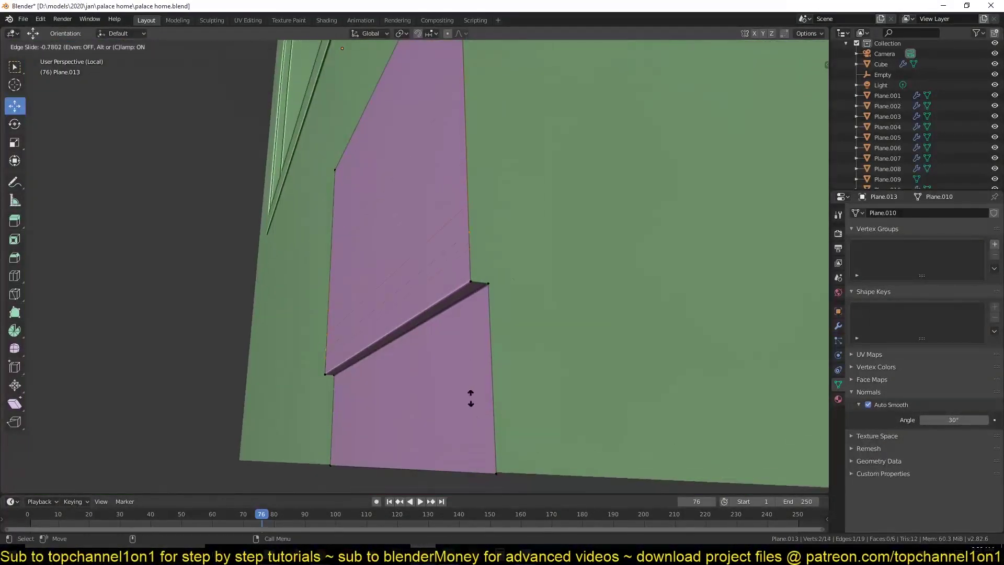
scroll(537, 306, "up", 2)
left_click(536, 305)
key("Tab")
middle_click_drag(366, 293, 435, 264)
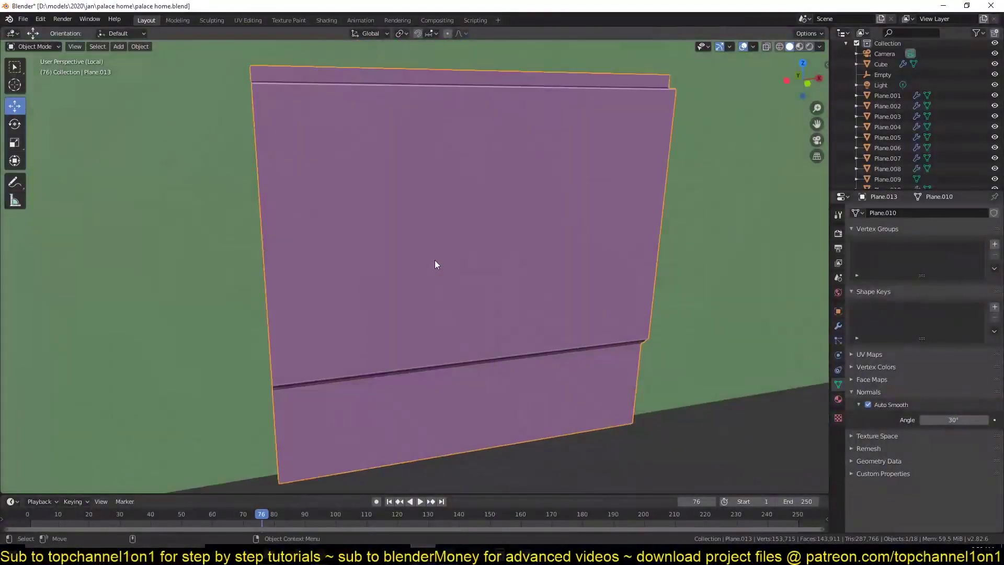
key("ctrl+s")
Step: Add a rim-only Solidify modifier to the panel
left_click(838, 326)
left_click(893, 212)
left_click(802, 374)
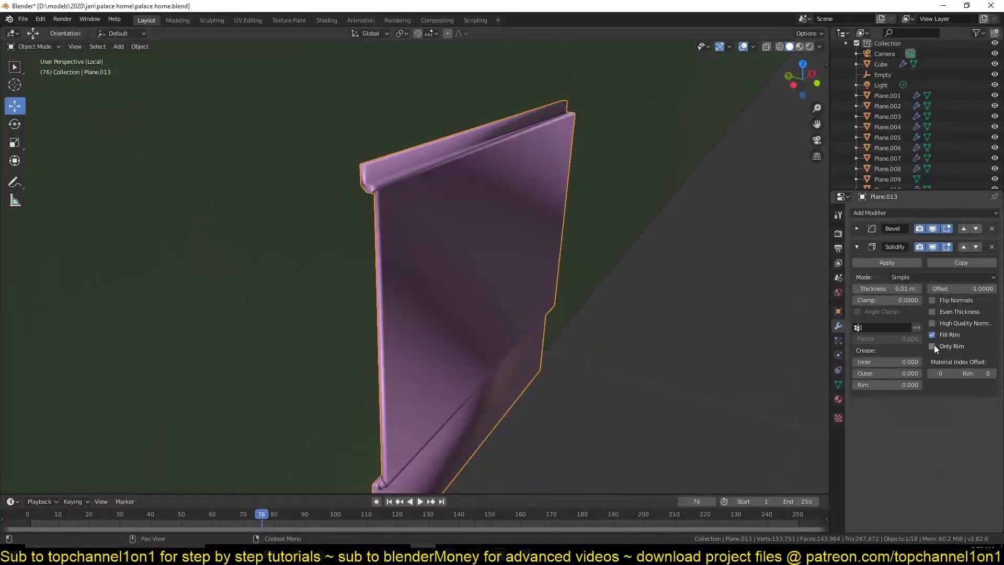
left_click(934, 344)
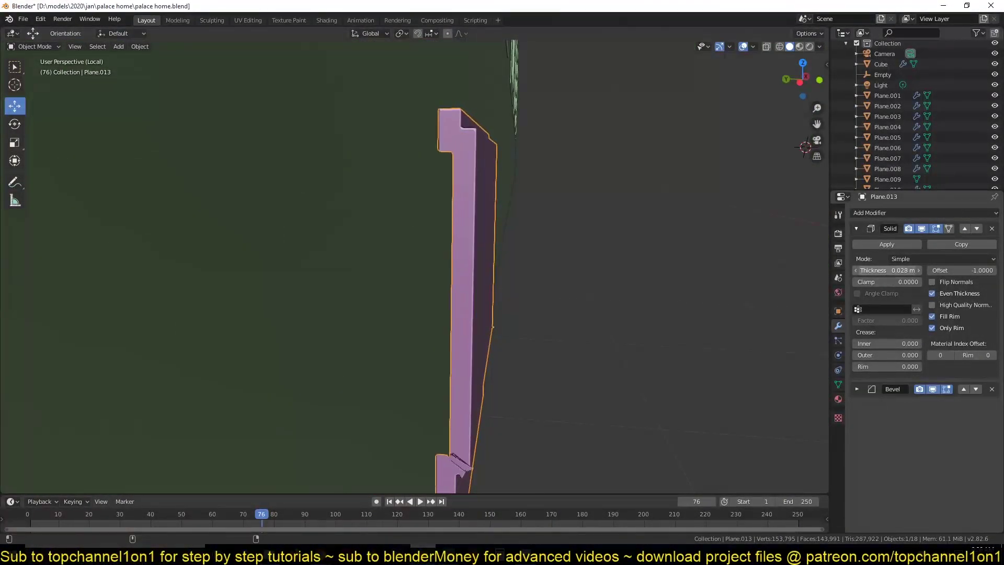
key("ctrl+s")
mouse_move(656, 246)
middle_mouse_down()
mouse_move(419, 250)
mouse_move(523, 272)
middle_mouse_up()
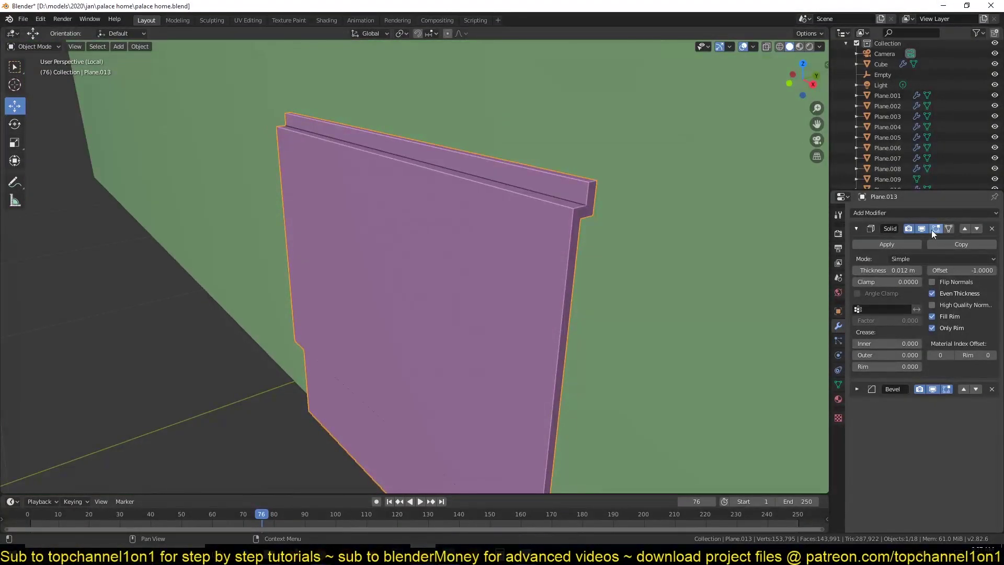
Step: Thin the Solidify to 0.006 m and set the panel's origin to its geometry
left_click_drag(895, 271, 884, 270)
middle_click_drag(524, 235, 450, 216)
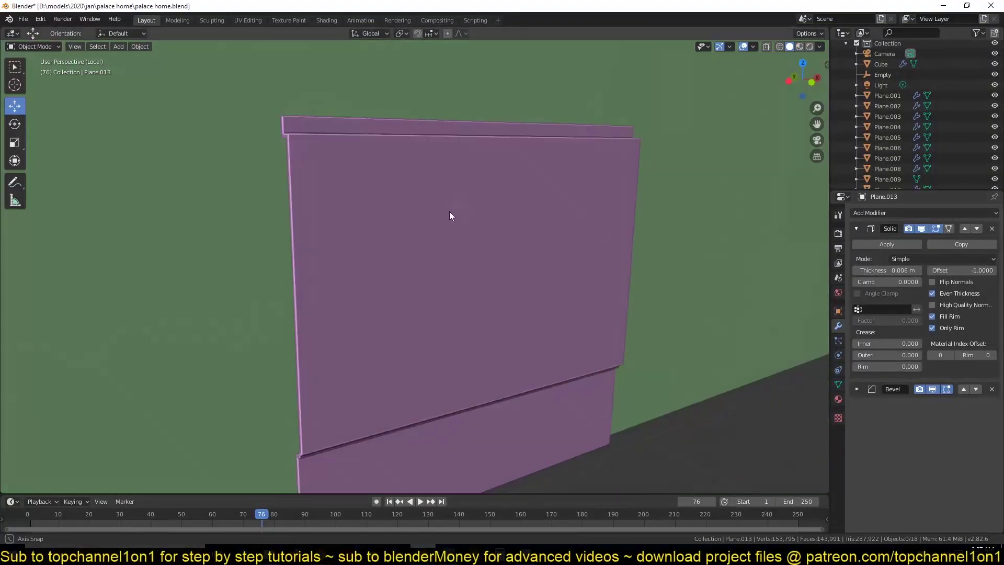
mouse_move(483, 269)
middle_mouse_down()
mouse_move(403, 275)
mouse_move(519, 310)
mouse_move(390, 259)
middle_mouse_up()
key("Tab")
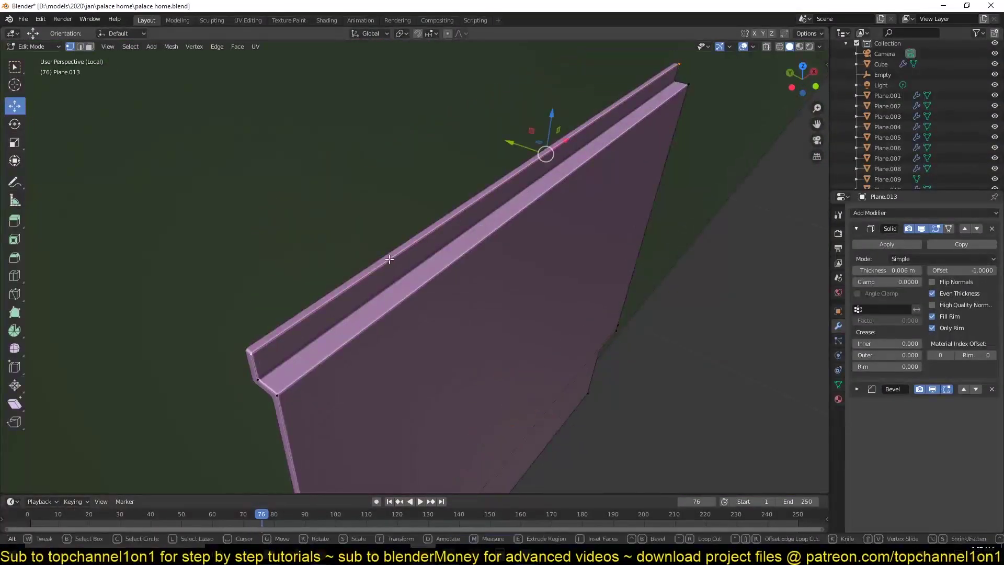
key("Tab")
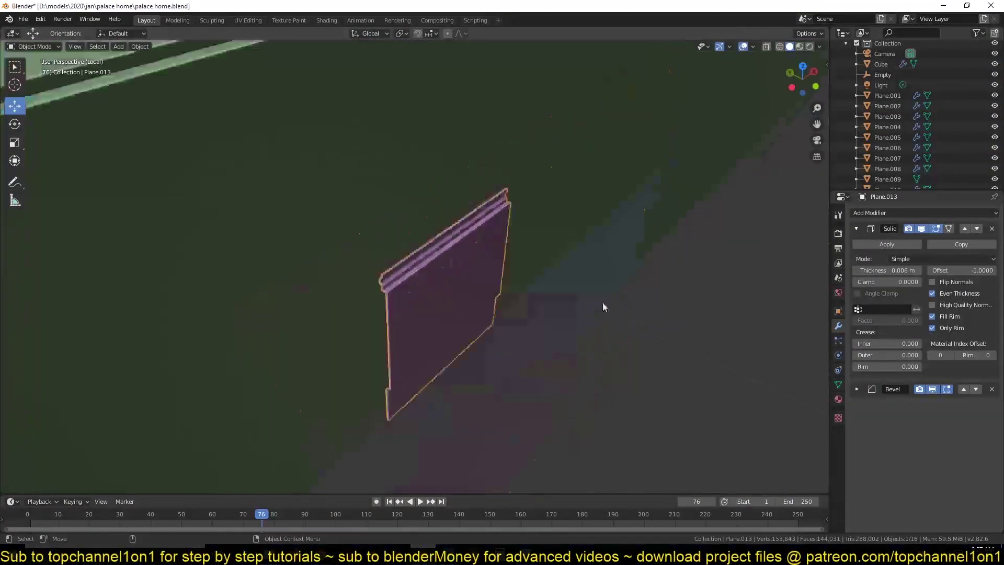
key("ctrl+s")
right_click(445, 303)
left_click(522, 315)
key("g")
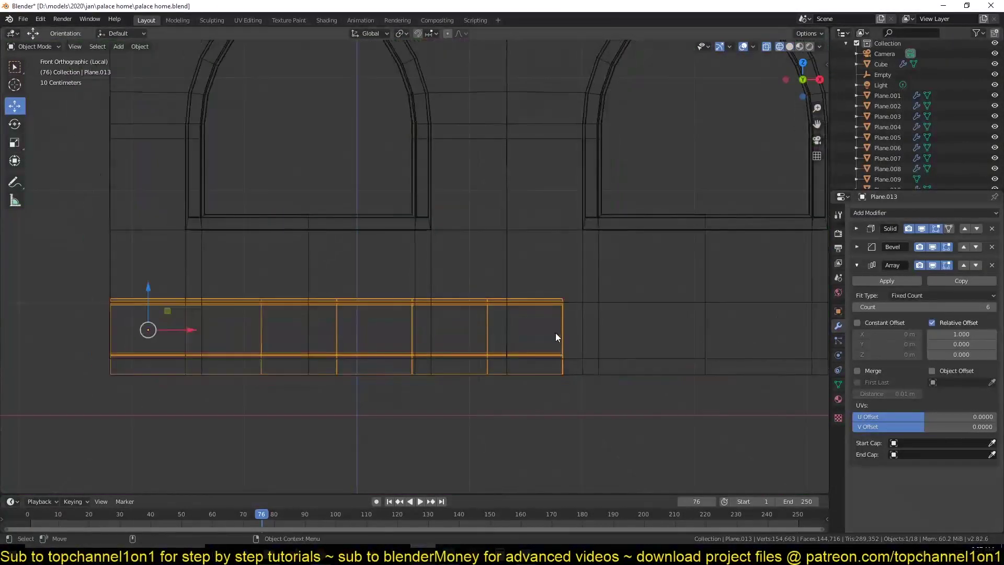
Step: Finish positioning the moulding panel, switch to Solid shading, and save
key("Tab")
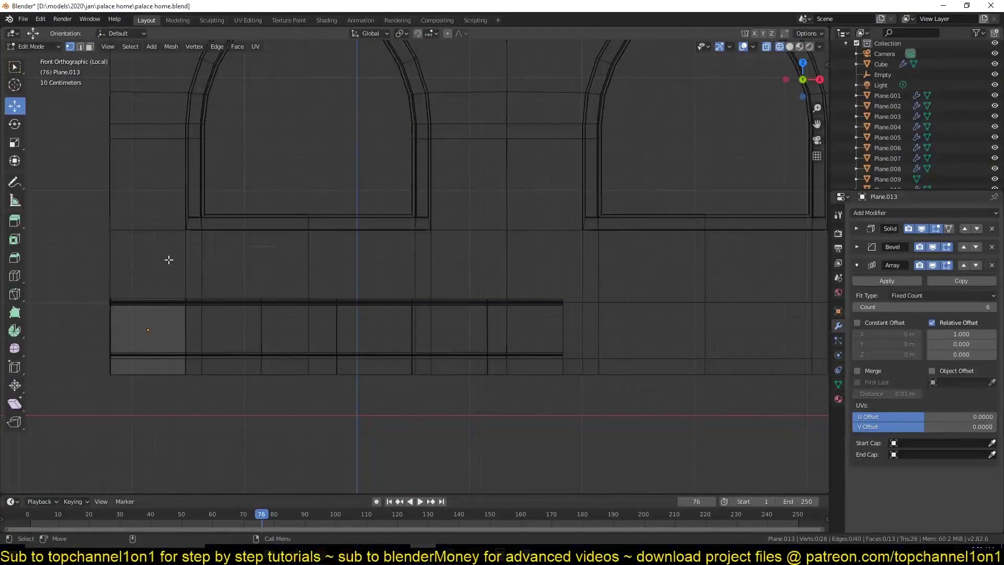
left_click(234, 328)
key("Tab")
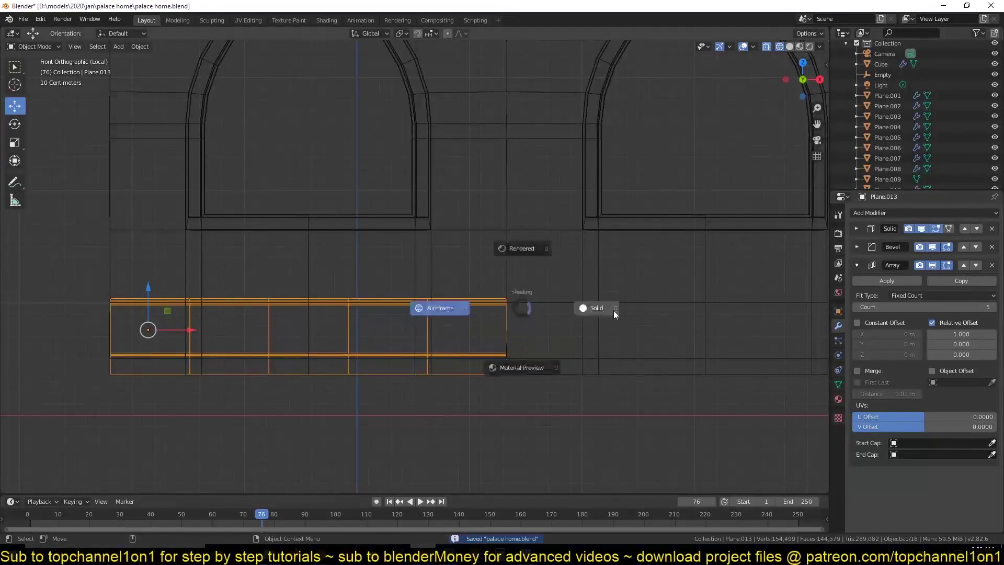
left_click(614, 310)
mouse_move(613, 310)
middle_mouse_down()
mouse_move(557, 328)
mouse_move(558, 233)
mouse_move(684, 328)
mouse_move(700, 315)
mouse_move(603, 313)
mouse_move(648, 325)
mouse_move(595, 243)
mouse_move(504, 220)
mouse_move(570, 249)
mouse_move(554, 324)
mouse_move(443, 375)
middle_mouse_up()
key("Tab")
left_click(504, 220)
key("Tab")
key("ctrl+s")
Step: Add a second Array modifier with count 7 and bring back the whole palace scene
left_click(924, 213)
left_click(787, 237)
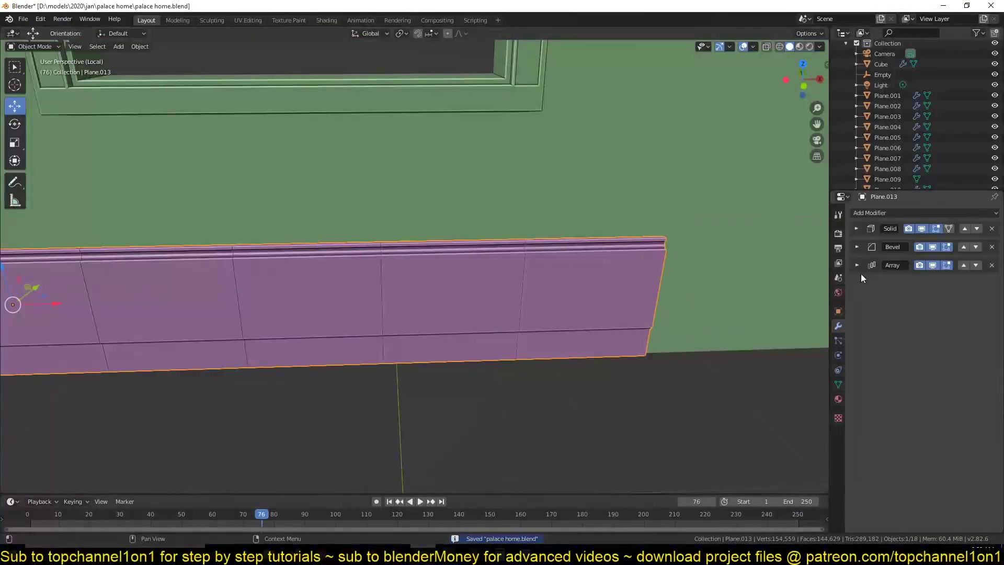
scroll(560, 332, "down", 5)
mouse_move(560, 332)
middle_mouse_down()
mouse_move(644, 294)
mouse_move(640, 413)
mouse_move(681, 319)
mouse_move(607, 360)
middle_mouse_up()
key("ctrl+s")
key("KP_Divide")
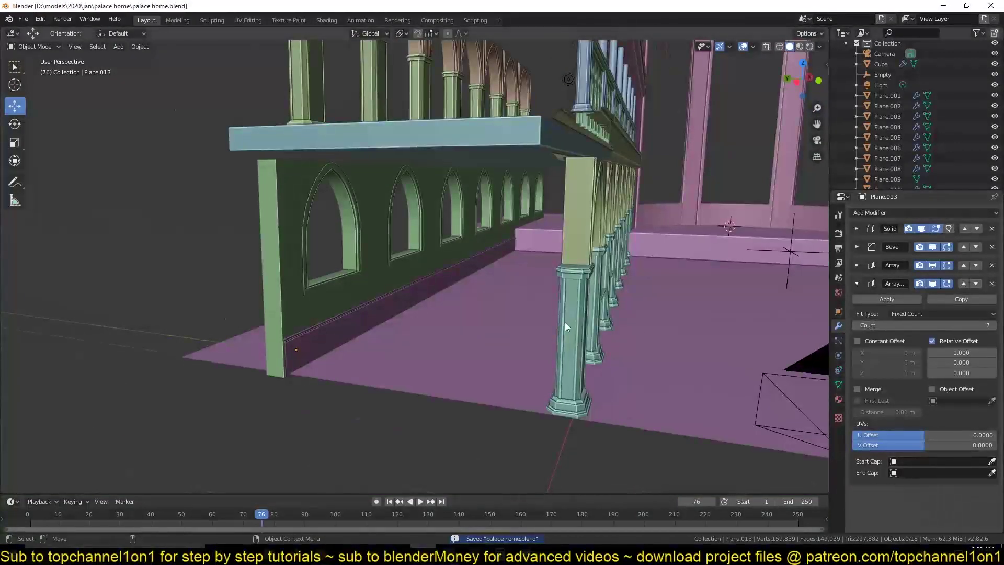
mouse_move(565, 322)
middle_mouse_down()
mouse_move(476, 280)
mouse_move(465, 345)
middle_mouse_up()
scroll(679, 255, "down", 5)
Step: Select the Plane.009 wall piece and step through Edit Mode on Plane.009 and Plane.008
left_click(679, 256)
key("Tab")
scroll(690, 212, "up", 3)
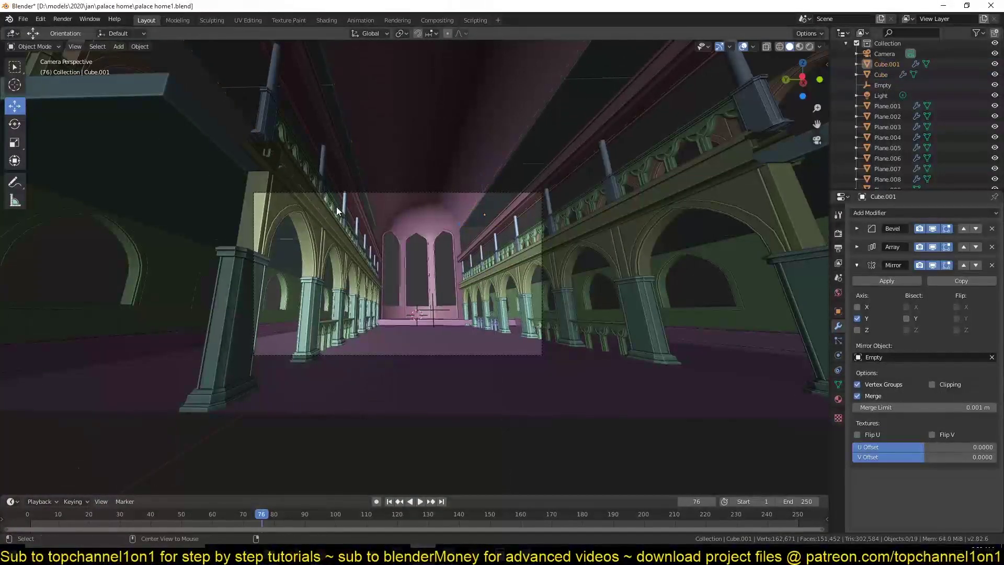
key("Tab")
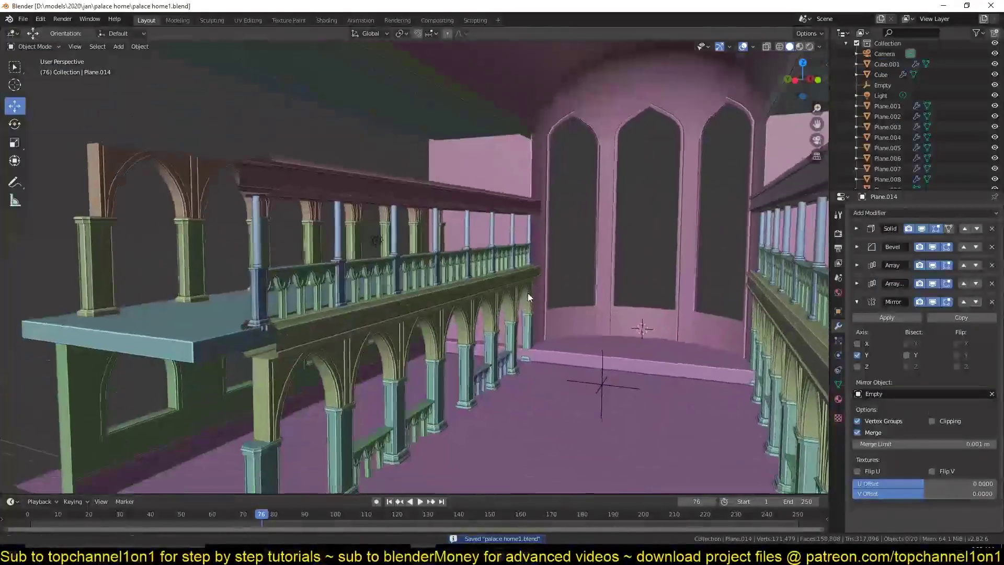
middle_click_drag(589, 334, 368, 355)
Step: Duplicate the upper green beam Plane.014 and isolate the copy in top view
left_click(377, 137)
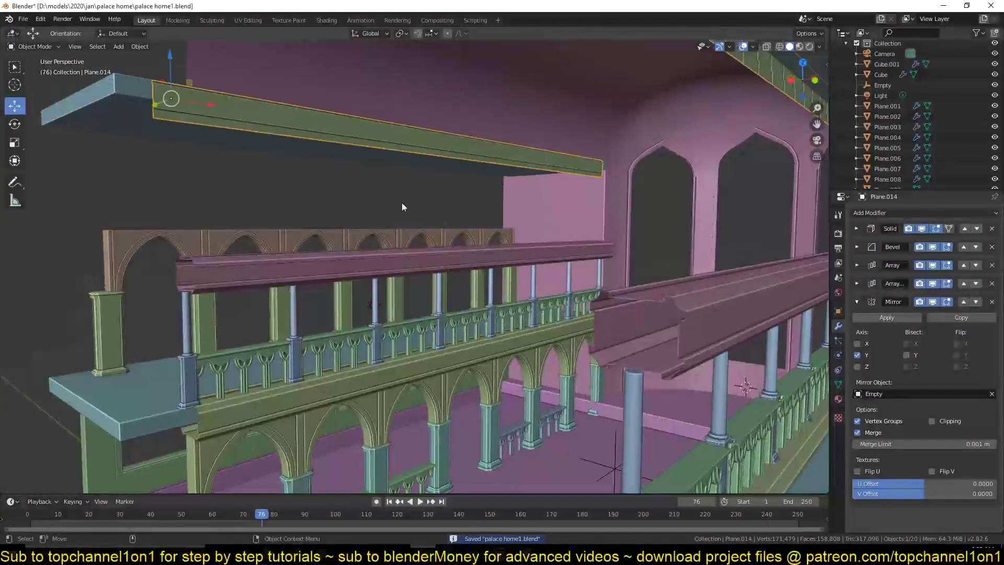
key("KP_7")
key("shift+d")
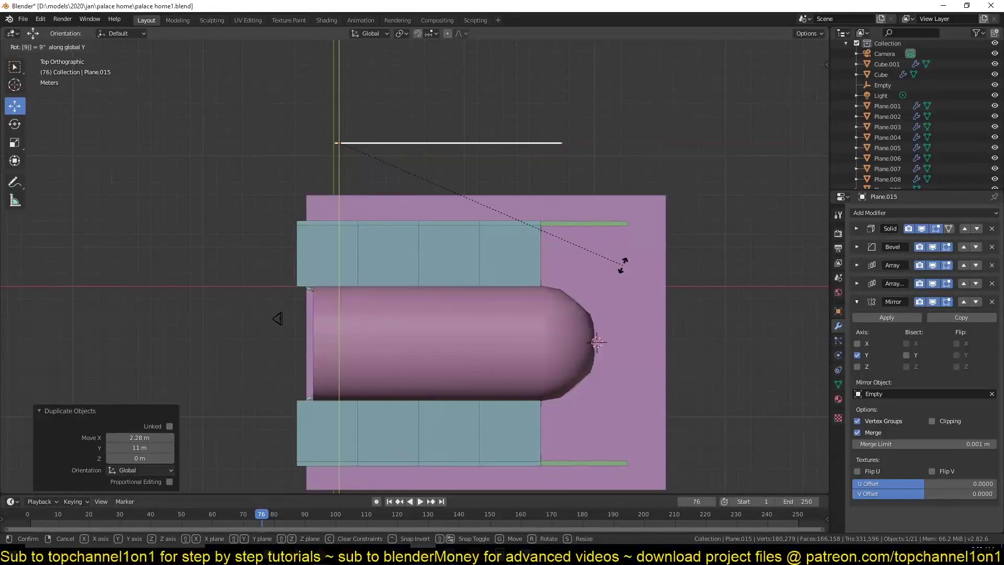
scroll(644, 245, "down", 2)
key("KP_Divide")
key("Tab")
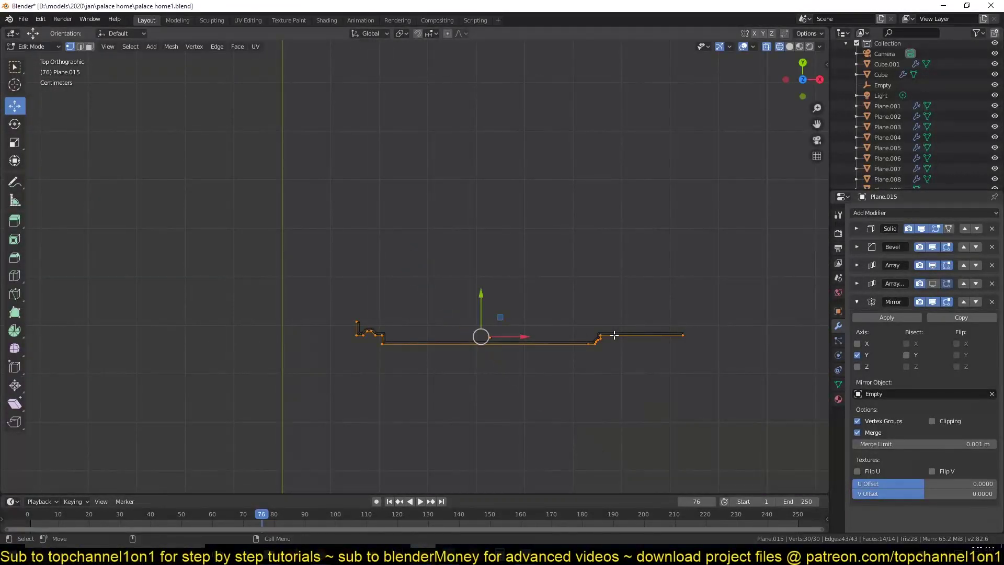
Step: Add a plain-axes empty at the origin and give the copied beam a new Mirror modifier
key("shift+a")
left_click(577, 401)
left_click(638, 334)
left_click(856, 301)
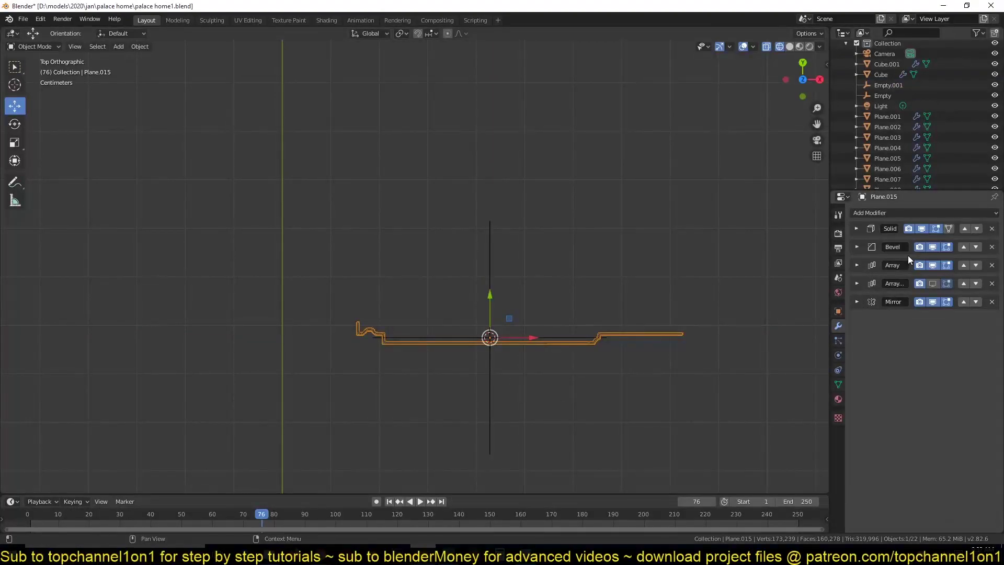
left_click(924, 213)
left_click(798, 341)
Step: Rotate Empty.001 -45° and set the mirror to X axis around it with bisect and flip
left_click(888, 85)
key("r")
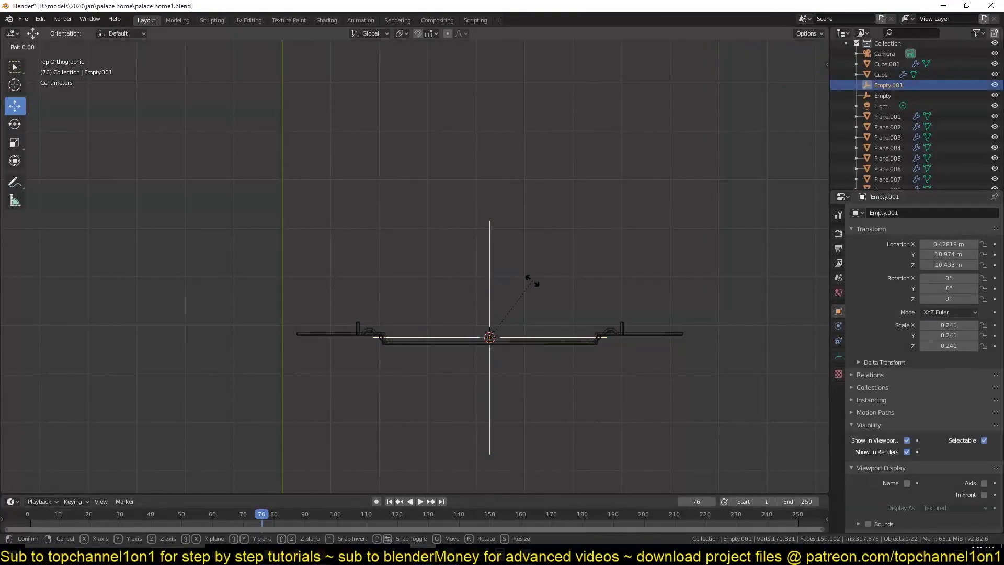
key("Return")
left_click(654, 334)
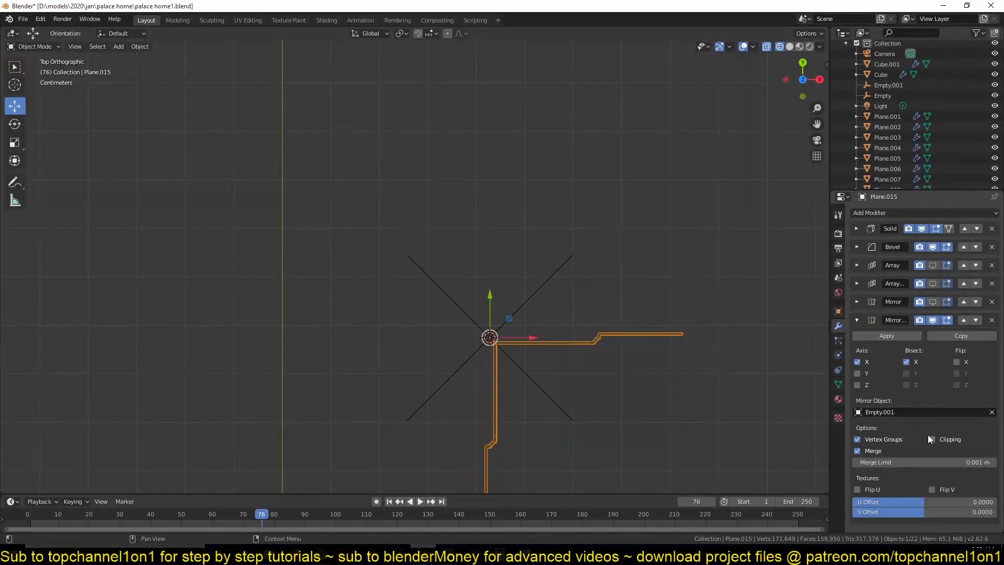
left_click(869, 485)
left_click(963, 362)
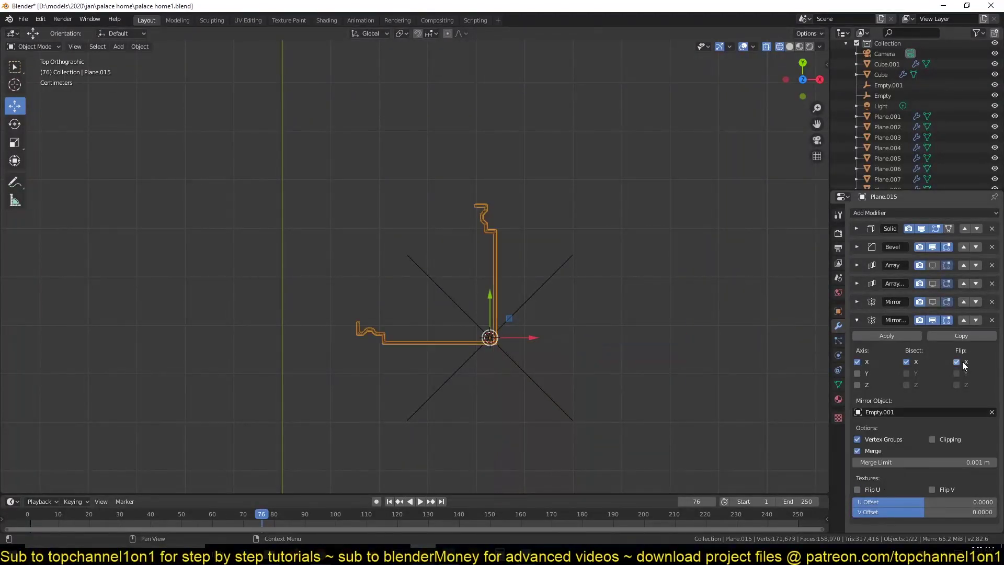
mouse_move(601, 293)
middle_mouse_down()
mouse_move(506, 246)
mouse_move(640, 275)
middle_mouse_up()
scroll(508, 249, "down", 5)
Step: Move the new Mirror modifier to the top of the stack and save the file
left_click(964, 320)
left_click(964, 302)
left_click(964, 284)
left_click(964, 266)
left_click(965, 247)
key("ctrl+s")
Step: Apply the mirror on Plane.015, delete Empty.001, and place the corner piece at the ledge end
left_click(857, 229)
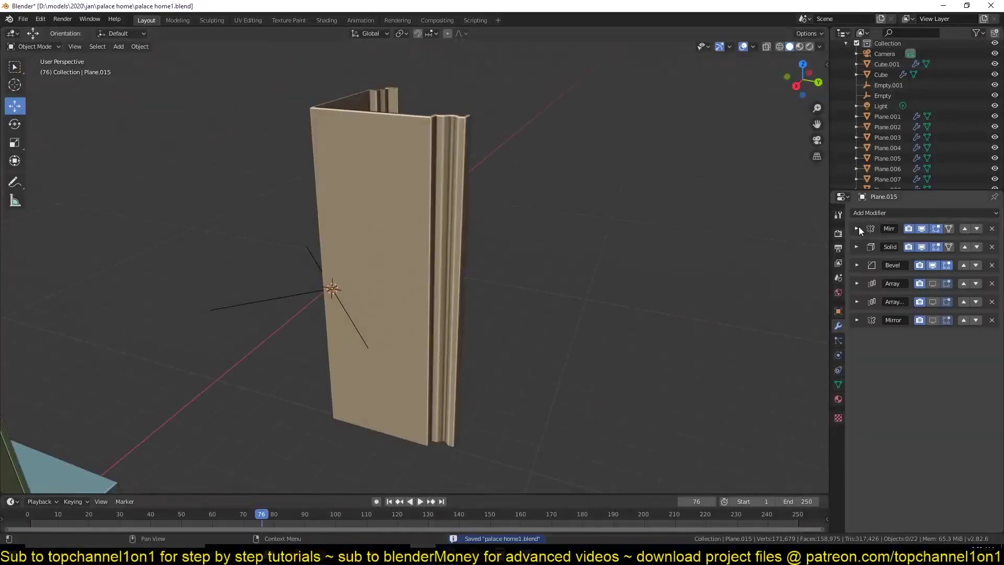
left_click(331, 289)
key("Delete")
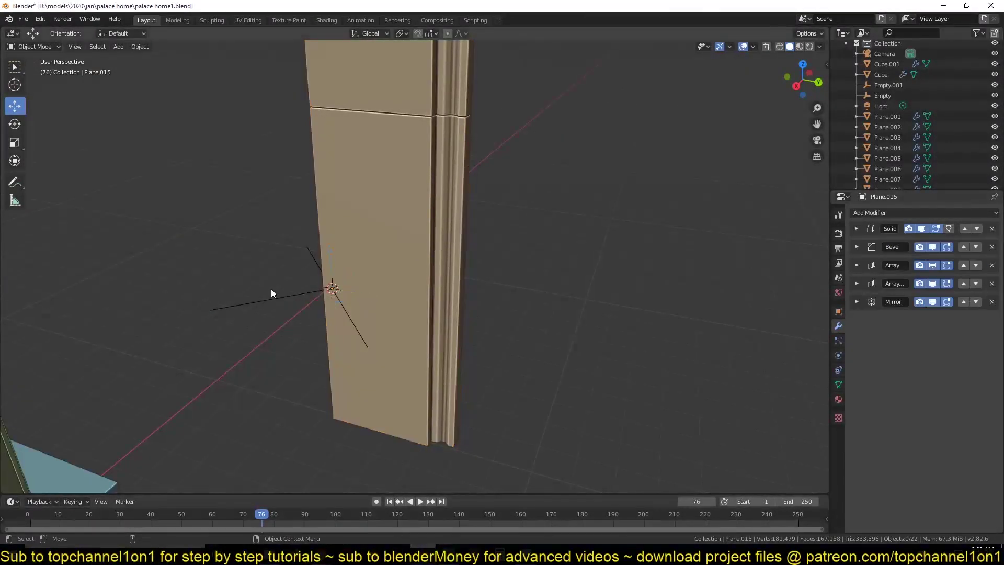
key("KP_7")
scroll(508, 274, "down", 5)
key("shift+z")
left_click_drag(303, 124, 580, 327)
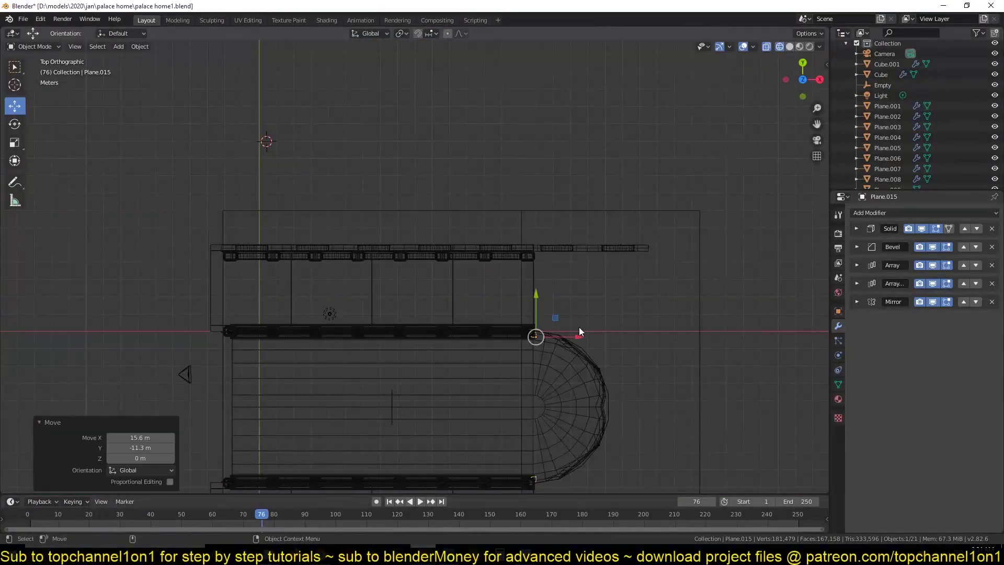
scroll(579, 328, "up", 8)
scroll(524, 235, "down", 2)
Step: Rotate the corner piece -90° on Z and push it against the pink wall
key("shift+z")
mouse_move(571, 360)
middle_mouse_down()
mouse_move(550, 272)
mouse_move(446, 263)
middle_mouse_up()
type("rz1")
type("-90")
key("Return")
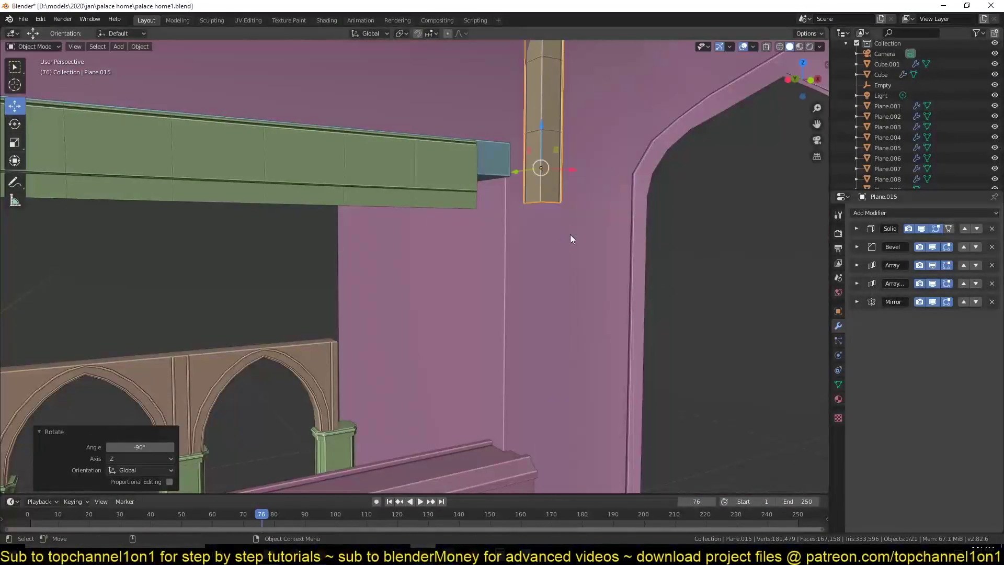
key("KP_7")
key("shift+z")
scroll(576, 199, "up", 3)
left_click_drag(559, 320, 547, 320)
key("shift+z")
scroll(544, 216, "up", 5)
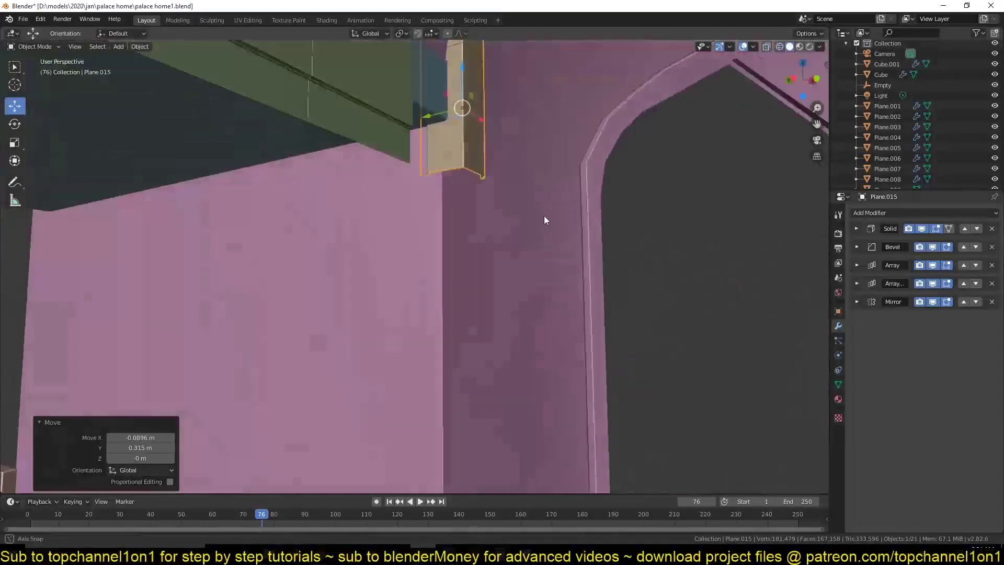
mouse_move(544, 215)
middle_mouse_down()
mouse_move(585, 134)
mouse_move(513, 55)
middle_mouse_up()
Step: Lower the corner piece 4.14 m so it stands as a pilaster beside the blue ledge
key("g")
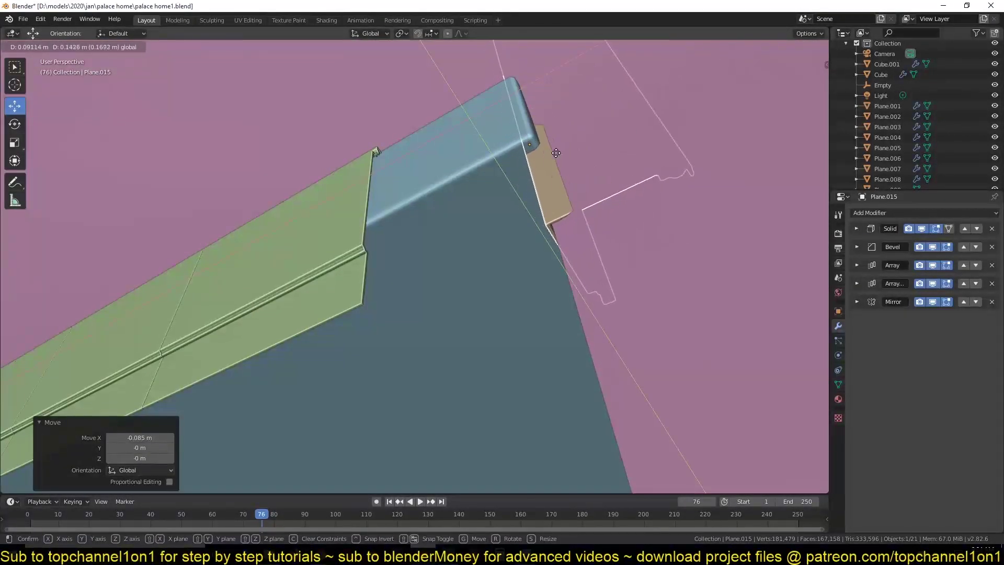
left_click(556, 152)
mouse_move(556, 152)
middle_mouse_down()
mouse_move(570, 158)
mouse_move(453, 280)
middle_mouse_up()
key("g")
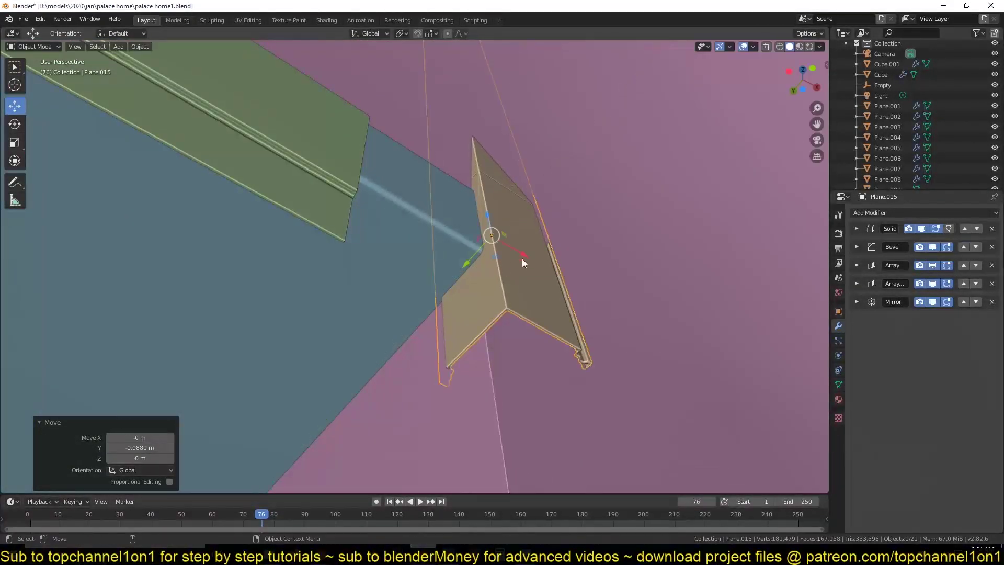
left_click(517, 252)
middle_click_drag(516, 252, 542, 193)
mouse_move(511, 298)
middle_mouse_down()
mouse_move(511, 316)
mouse_move(403, 119)
middle_mouse_up()
left_click(412, 421)
scroll(389, 387, "up", 5)
middle_click_drag(389, 387, 493, 349)
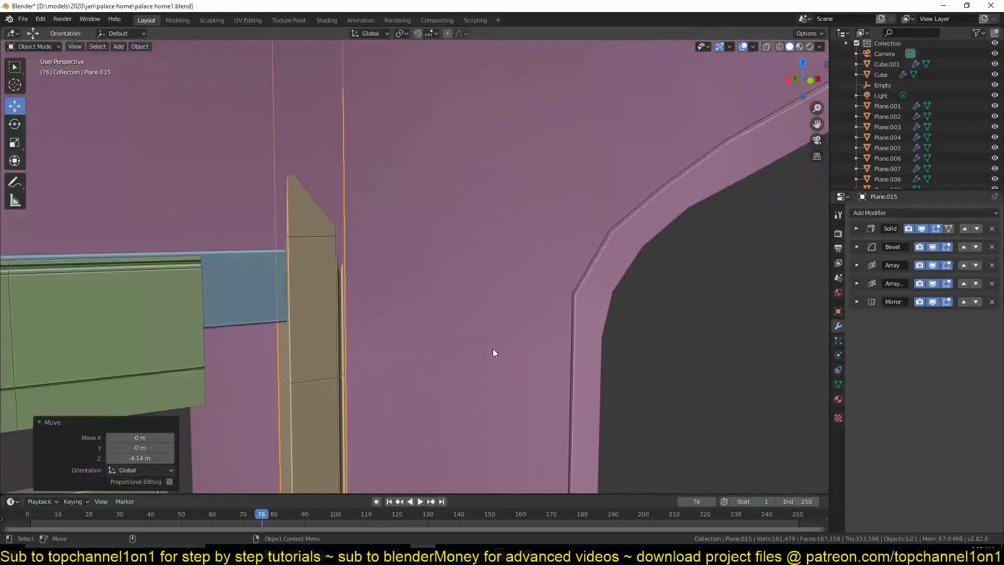
Step: Delete the pilaster's second Array modifier, keeping the remaining array
left_click(856, 283)
left_click(992, 283)
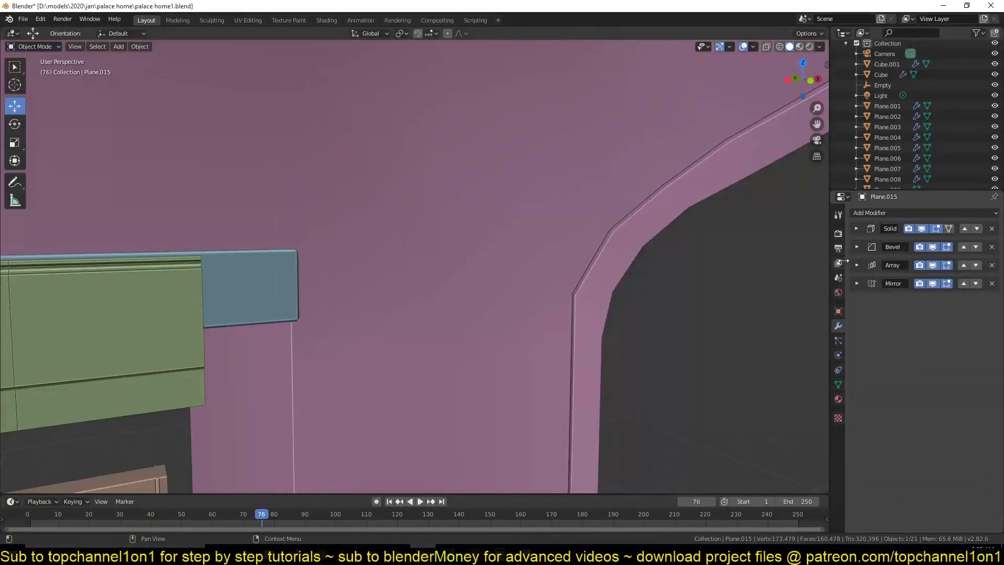
left_click(857, 265)
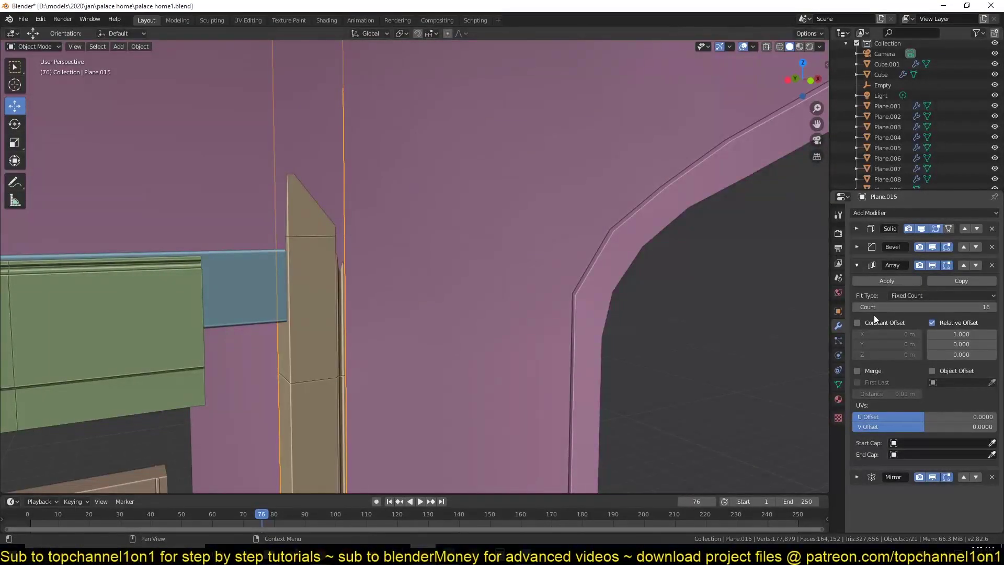
scroll(307, 392, "up", 3)
middle_click_drag(307, 392, 287, 152)
left_click(299, 237)
Step: Save, then raise the Plane.010 arcade 2.43 m along Z
mouse_move(298, 237)
middle_mouse_down()
mouse_move(510, 196)
mouse_move(426, 234)
mouse_move(414, 205)
mouse_move(434, 258)
mouse_move(372, 175)
middle_mouse_up()
scroll(510, 196, "down", 5)
key("ctrl+s")
scroll(426, 238, "up", 5)
left_click(436, 249)
key("g")
key("z")
left_click(441, 214)
Step: Duplicate a column as a new purple piece and adjust its height along Z
scroll(413, 206, "down", 2)
key("shift+d")
left_click(413, 205)
key("g")
key("z")
left_click(372, 175)
key("g")
key("z")
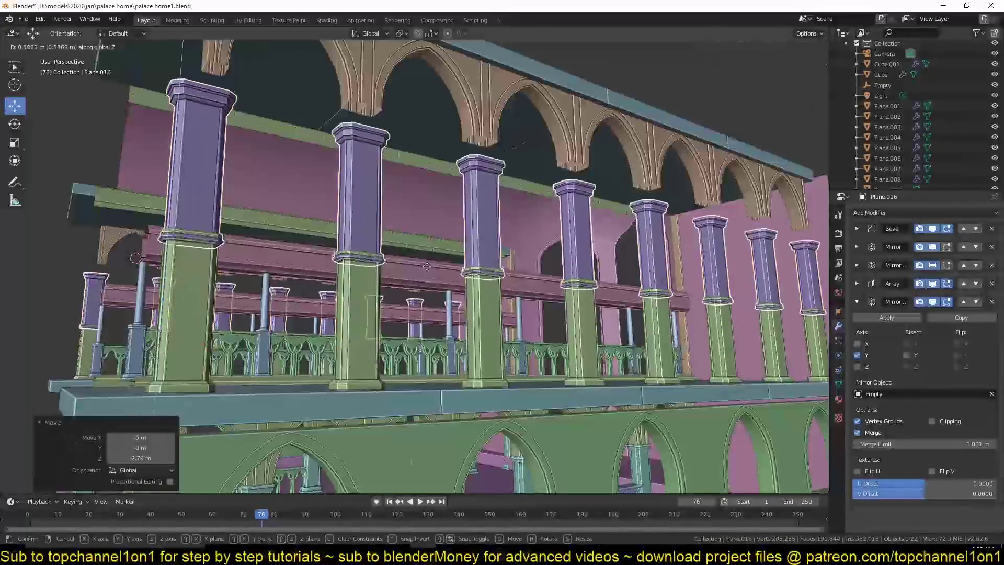
left_click(427, 267)
Step: Move the Plane.010 arcade vertically to a new height
mouse_move(430, 234)
middle_mouse_down()
mouse_move(410, 256)
mouse_move(314, 220)
mouse_move(303, 299)
middle_mouse_up()
left_click(410, 256)
key("g")
key("z")
left_click(414, 335)
Step: Check the new column's mesh in Edit Mode and save the palace file
scroll(314, 220, "up", 3)
left_click(300, 205)
key("Tab")
scroll(302, 299, "down", 5)
key("Tab")
scroll(302, 299, "down", 3)
key("ctrl+s")
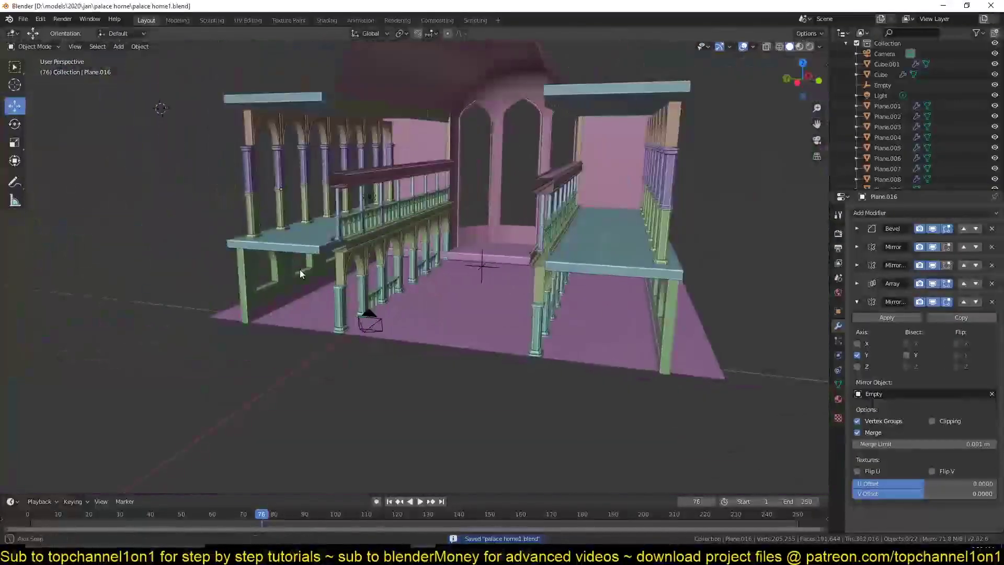
Step: In front view, select the wall with the window arch and enter Edit Mode
key("KP_0")
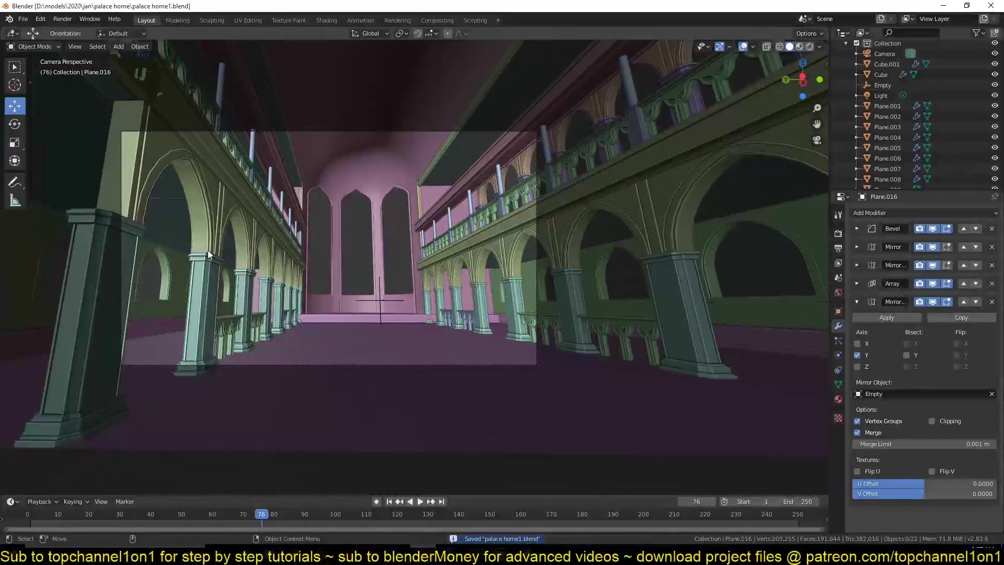
key("KP_1")
scroll(292, 284, "up", 5)
left_click(428, 291)
key("Tab")
scroll(453, 222, "up", 3)
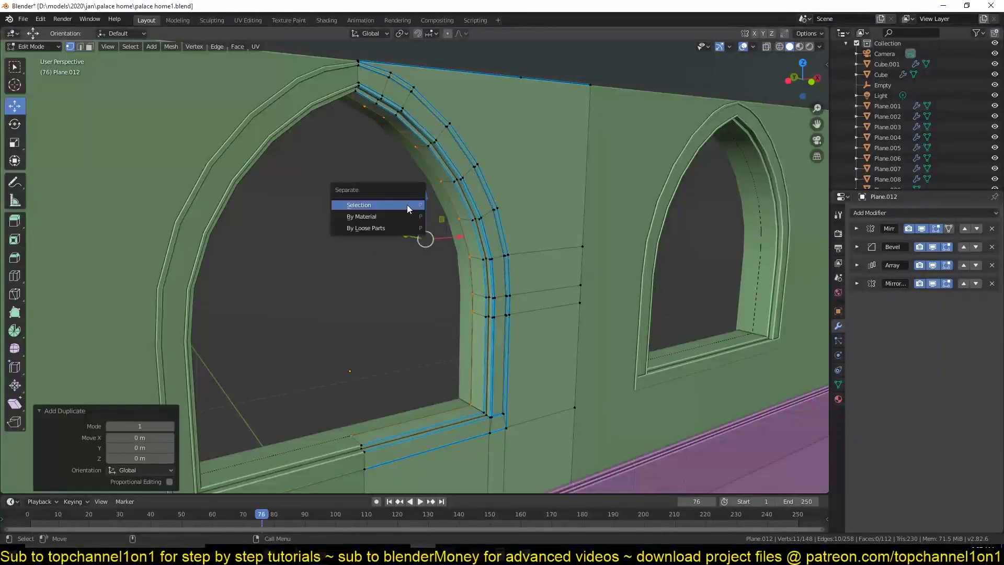
Step: Separate the duplicated arch edges into their own object, isolate it in front view, and save
left_click(407, 205)
key("Tab")
key("KP_Divide")
key("KP_1")
scroll(459, 152, "up", 3)
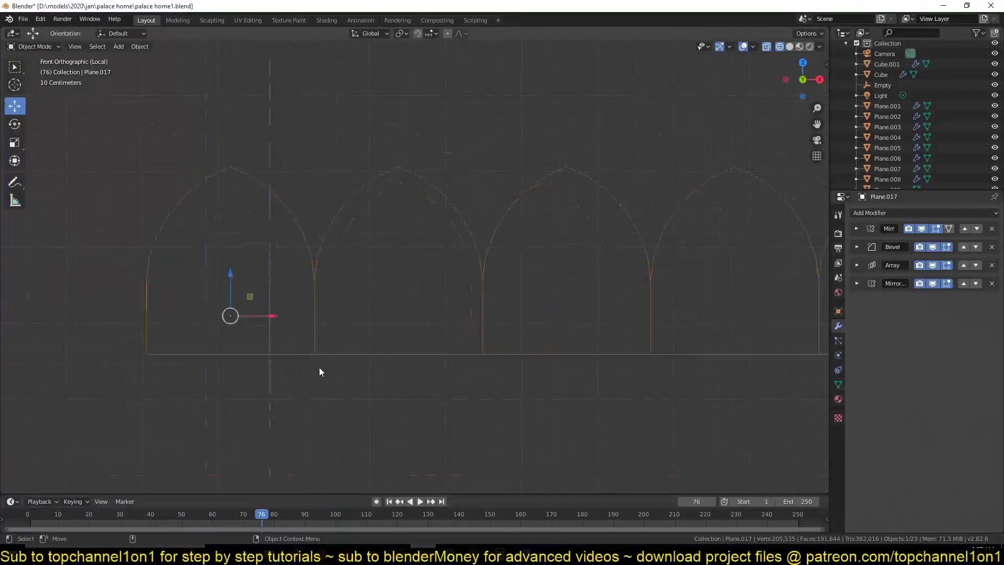
key("ctrl+s")
scroll(676, 293, "up", 2)
Step: Hide the arch's array repeats in the viewport and fill the half-arch outline with a face
left_click(934, 265)
key("Tab")
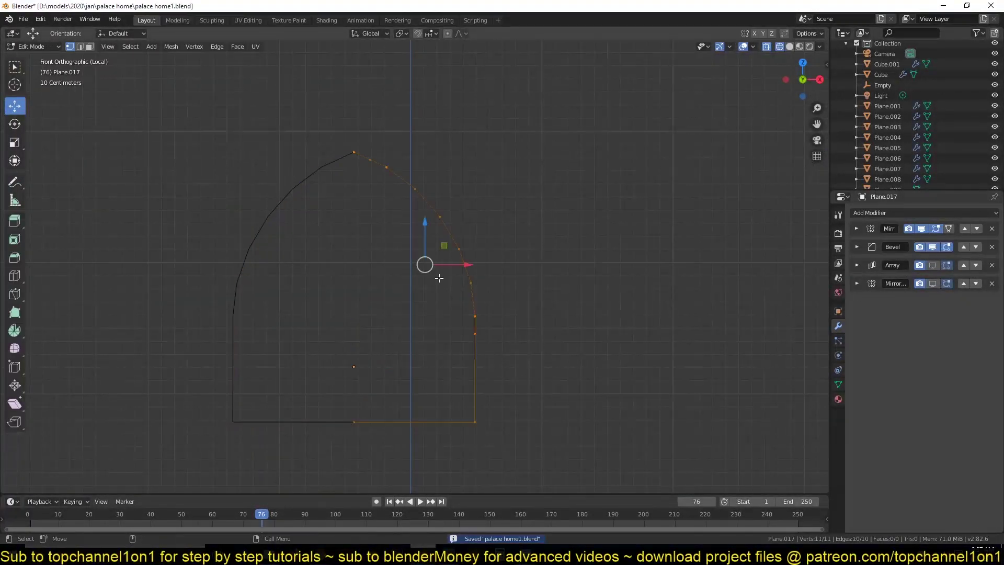
key("f")
key("Tab")
scroll(439, 278, "up", 3)
key("Tab")
middle_click_drag(413, 262, 431, 214, "shift")
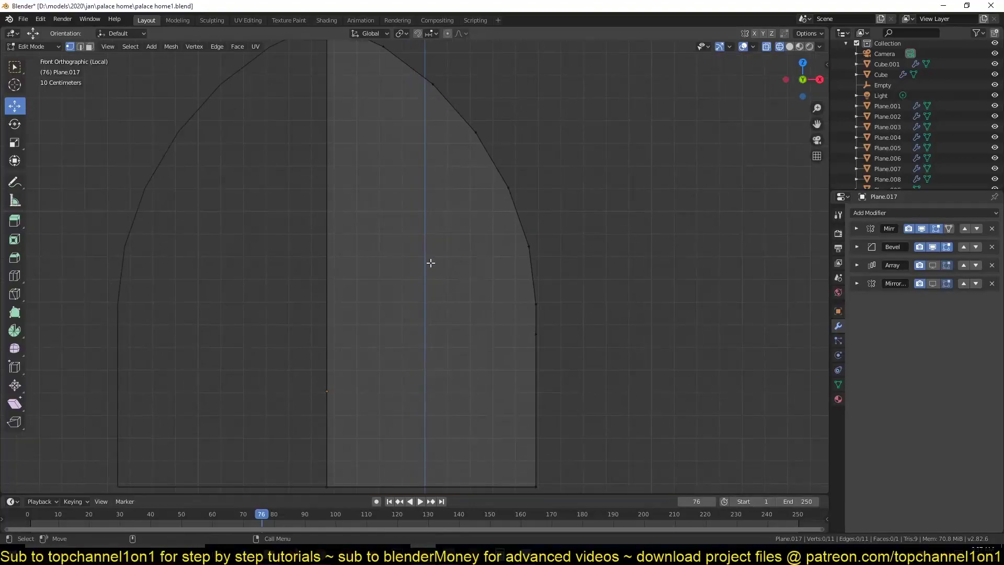
key("Tab")
Step: Apply the Mirror for a full arch and inset its face into a border
left_click(856, 229)
key("Tab")
key("i")
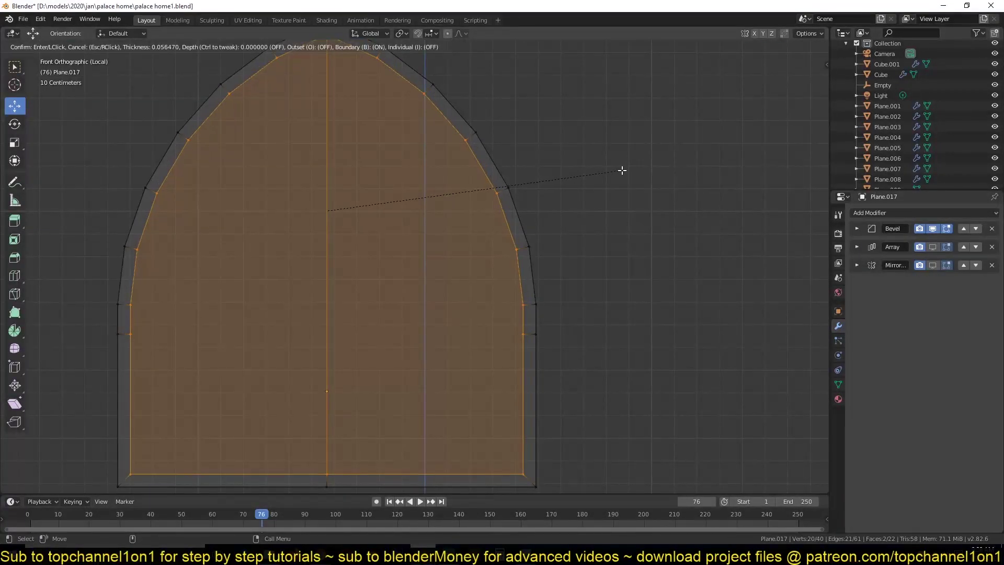
left_click(622, 171)
key("alt+a")
scroll(460, 108, "up", 2)
scroll(423, 233, "up", 1)
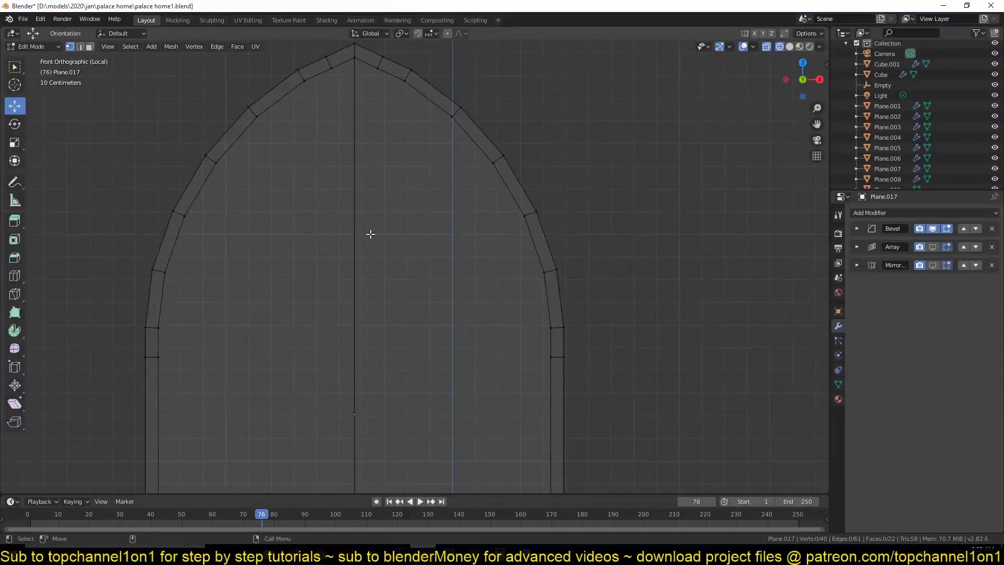
scroll(370, 233, "down", 2)
Step: Delete the two inner arch faces, leaving only the thin frame
key("Tab")
key("Tab")
left_click(260, 253)
left_click(483, 210, "shift")
key("x")
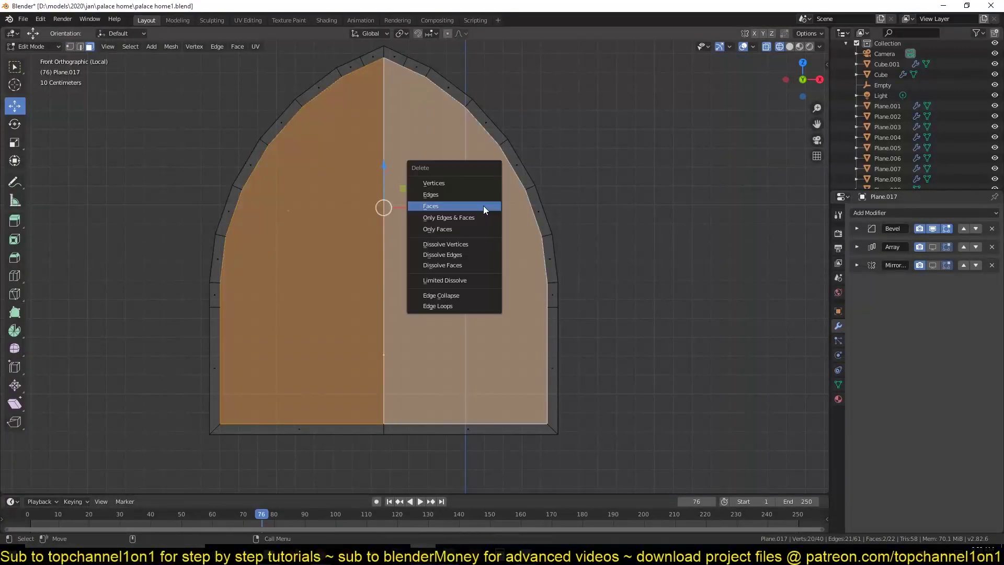
key("Tab")
key("shift+a")
left_click(441, 129)
Step: Add a plane inside the arch and rotate it 90° then 45° into a diamond
key("r")
key("x")
key("9")
key("0")
key("Return")
Step: Turn the plane upright and 45° into a diamond, scaled down and raised inside the arch
key("r")
key("z")
key("4")
key("5")
key("Return")
key("s")
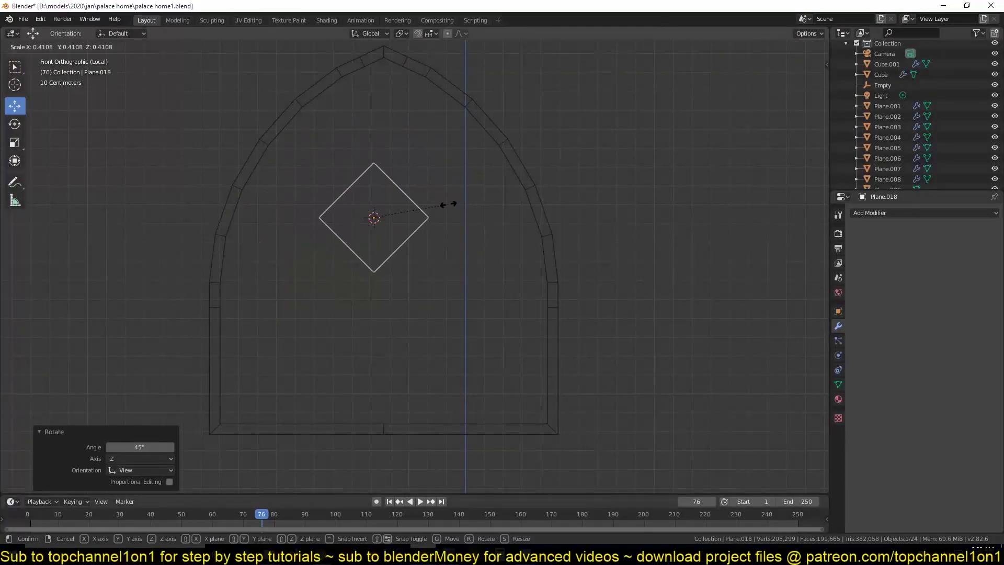
key("g")
key("z")
left_click(471, 163)
Step: Remove the diamond's inner face, save, then delete the diamond ring object
key("Tab")
key("ctrl+s")
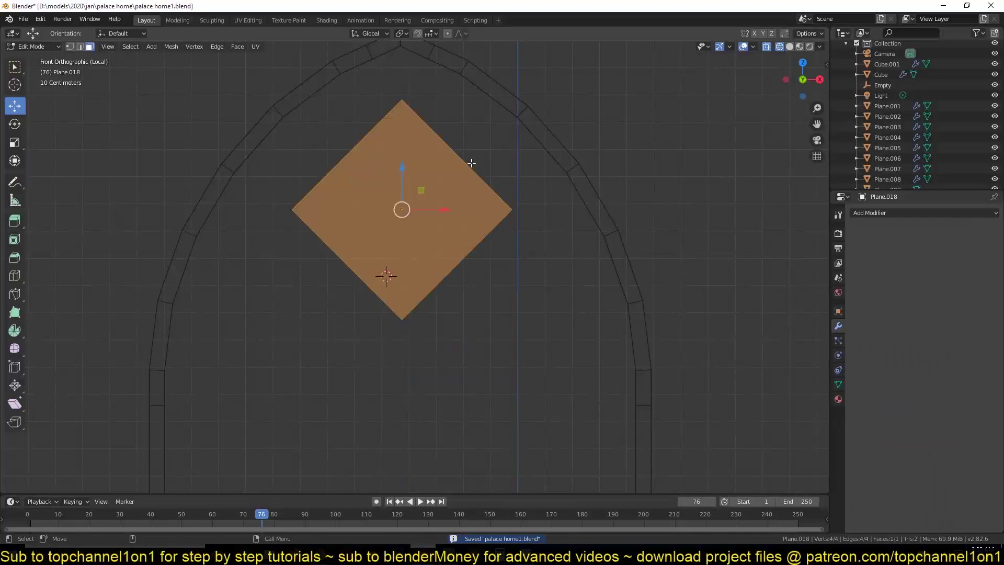
key("x")
left_click(486, 150)
key("a")
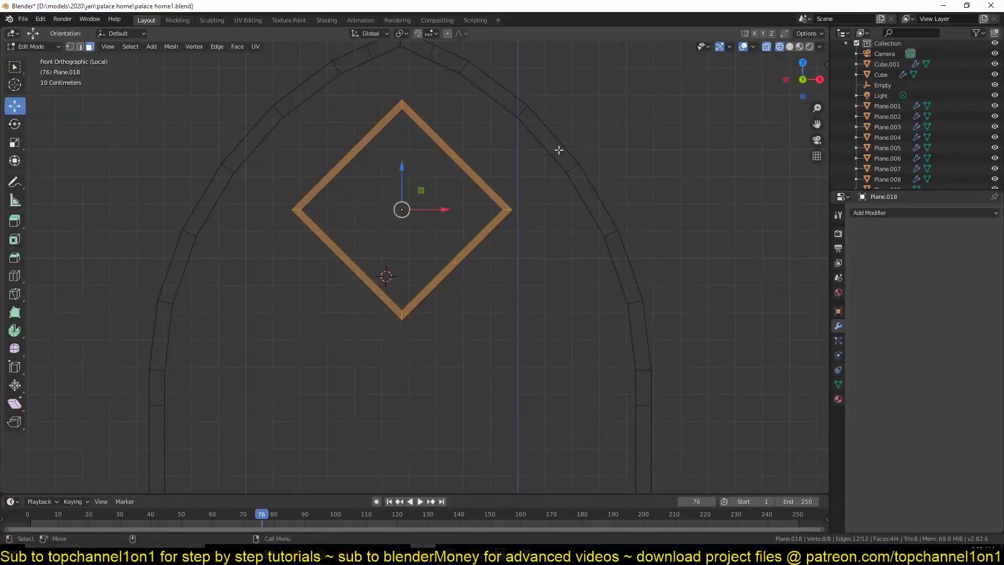
key("Tab")
key("Delete")
Step: Add a new plane rotated 90° on X and subdivide it into a grid
key("shift+a")
left_click(501, 171)
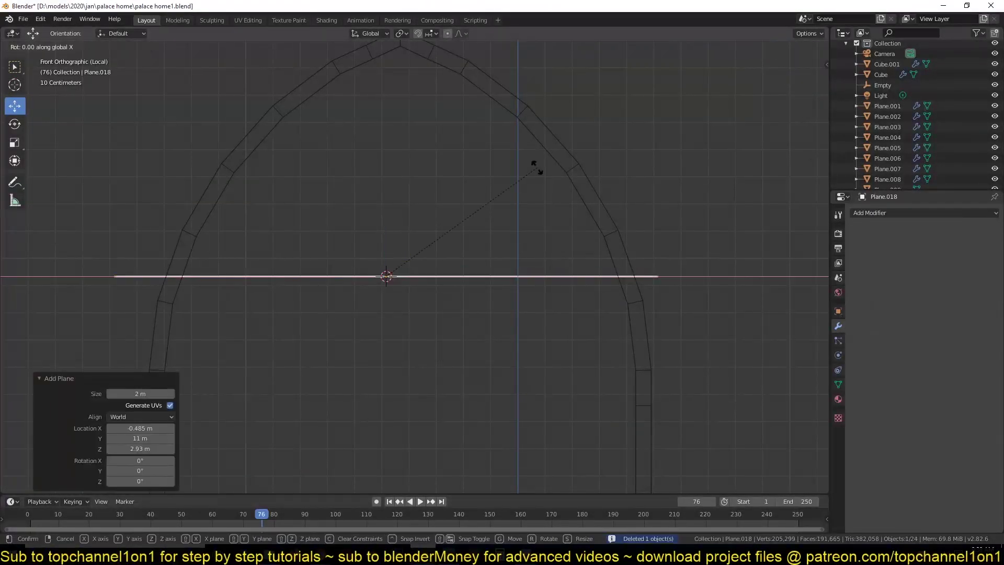
key("r")
key("x")
key("9")
key("0")
key("Return")
key("Tab")
left_click(523, 208)
right_click(523, 208)
left_click(523, 209)
key("Tab")
Step: Add a Decimate modifier set to Un-Subdivide to produce diagonal edges
left_click(923, 212)
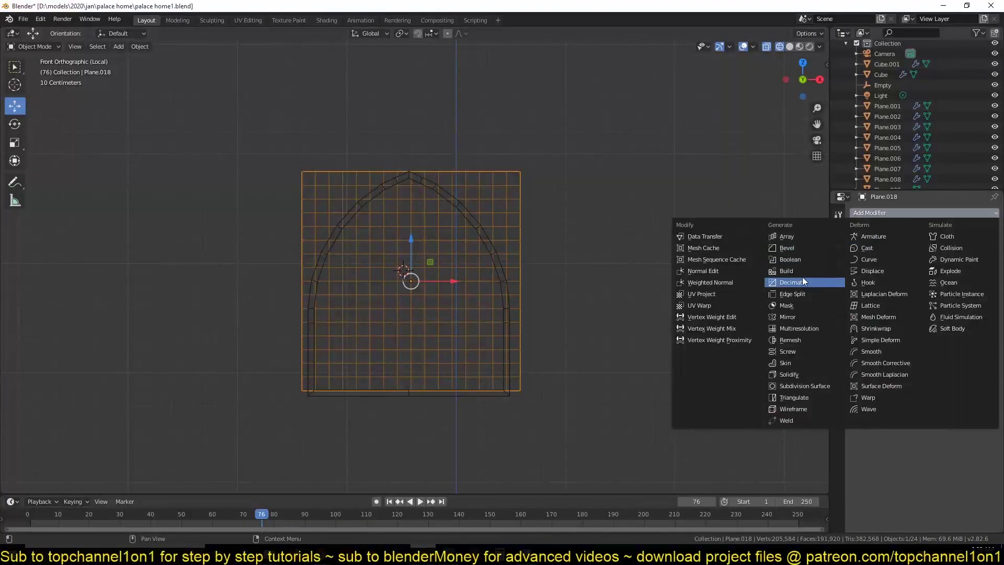
left_click(802, 277)
left_click(885, 242)
scroll(562, 247, "up", 2)
key("Tab")
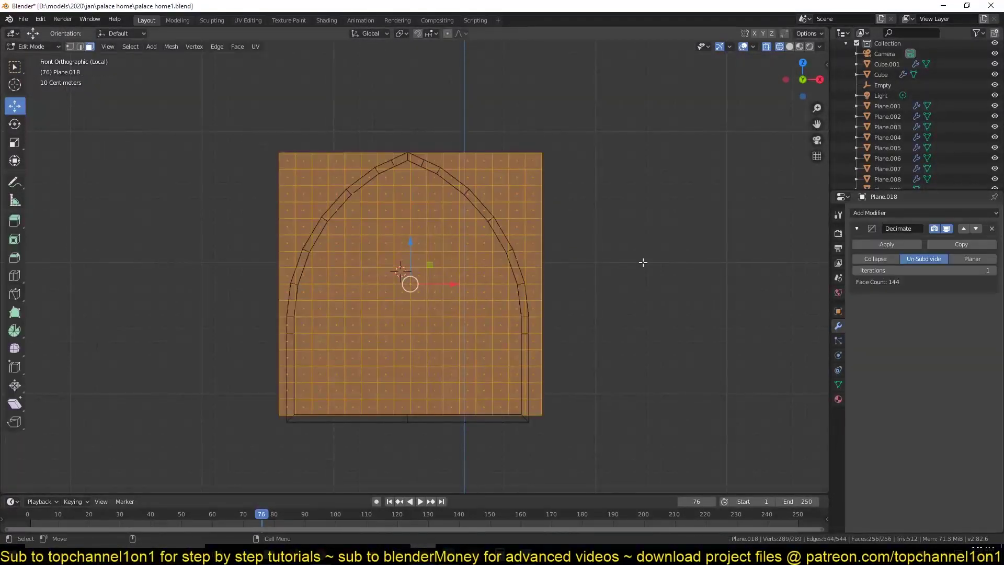
Step: Bevel the diagonal edges of the grid into wide lattice bands
key("alt+a")
key("ctrl+s")
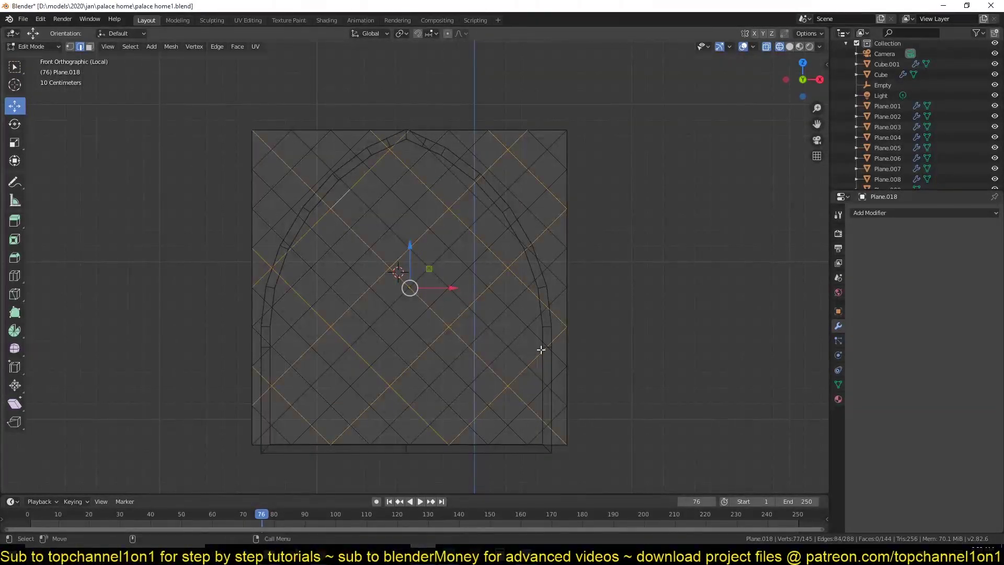
key("ctrl+b")
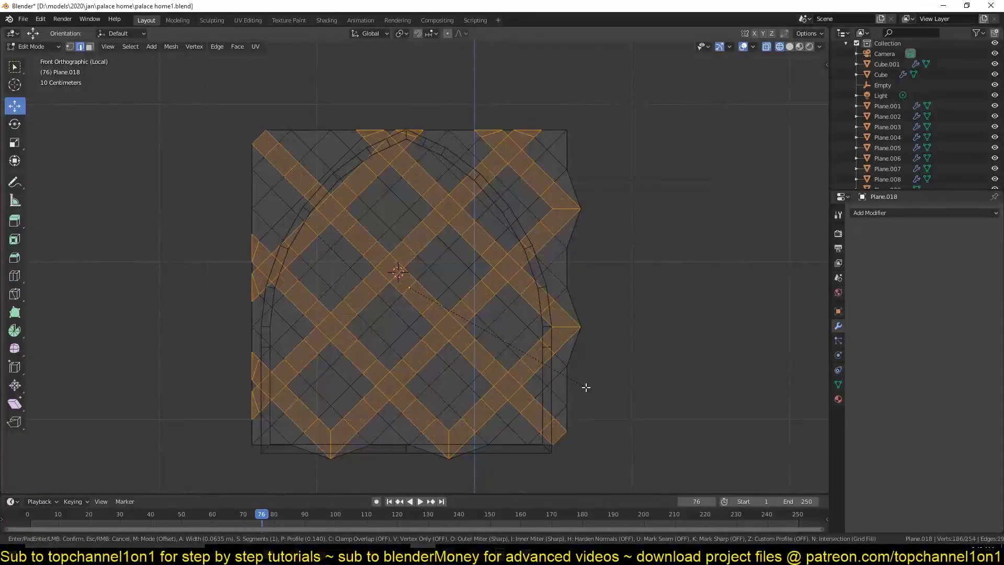
left_click(575, 390)
Step: Select the lattice plane and delete the square faces between the bands
key("Tab")
left_click(550, 437)
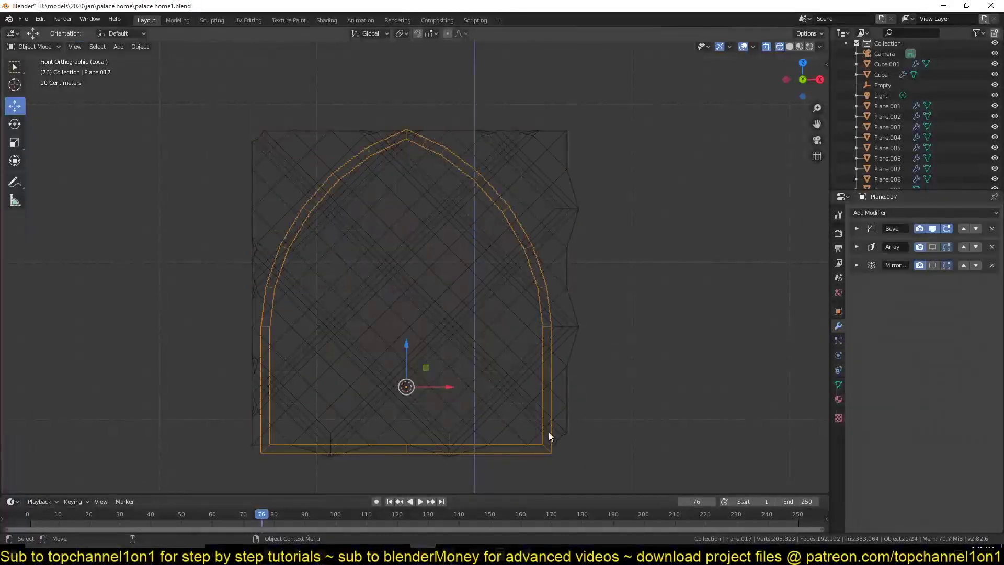
left_click(406, 347)
key("Tab")
key("ctrl+s")
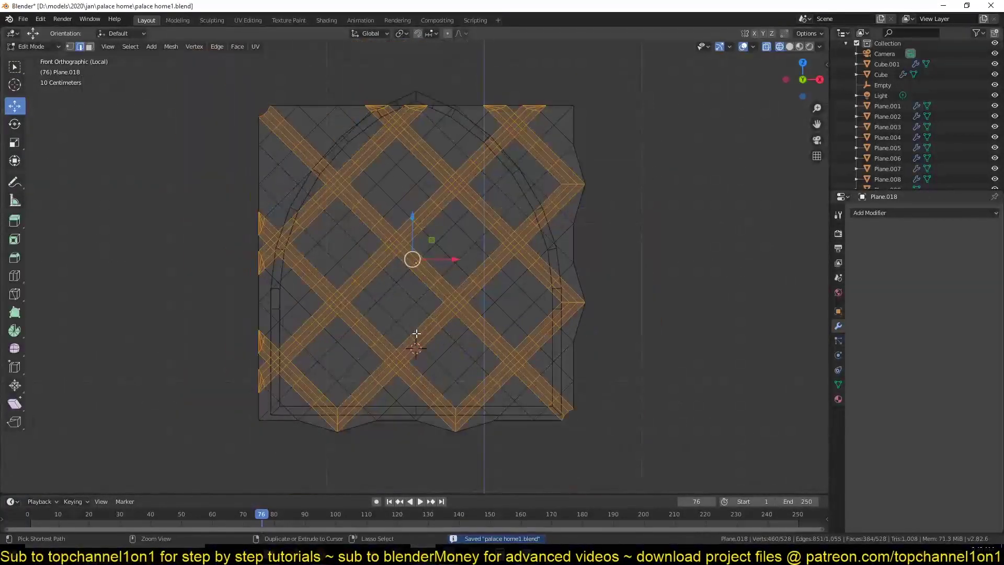
key("3")
key("ctrl+i")
key("x")
left_click(416, 335)
Step: Select all connected lattice bands and save the palace file
scroll(416, 322, "up", 1)
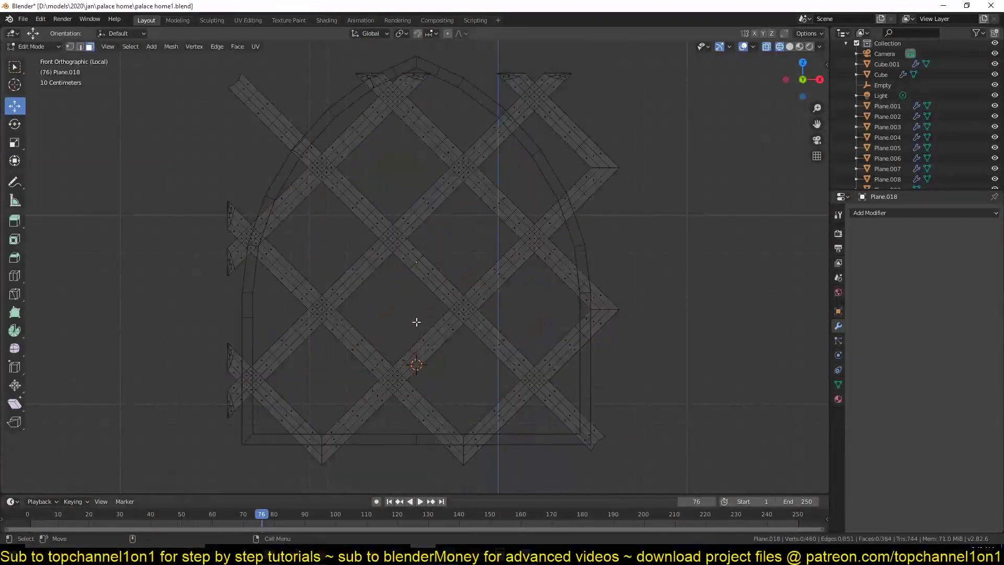
scroll(367, 204, "up", 4)
key("ctrl+l")
scroll(353, 230, "down", 4)
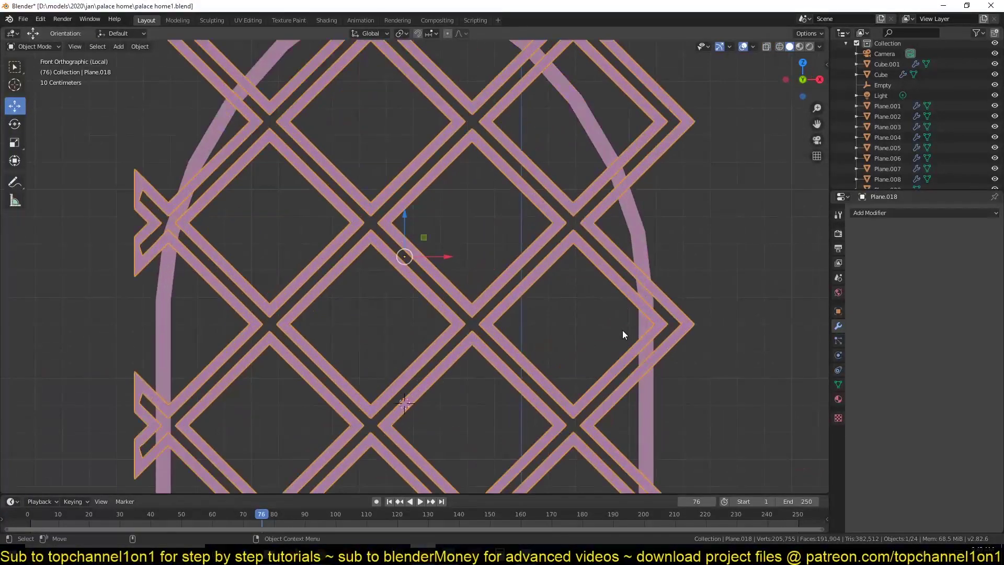
key("ctrl+s")
scroll(623, 374, "down", 1)
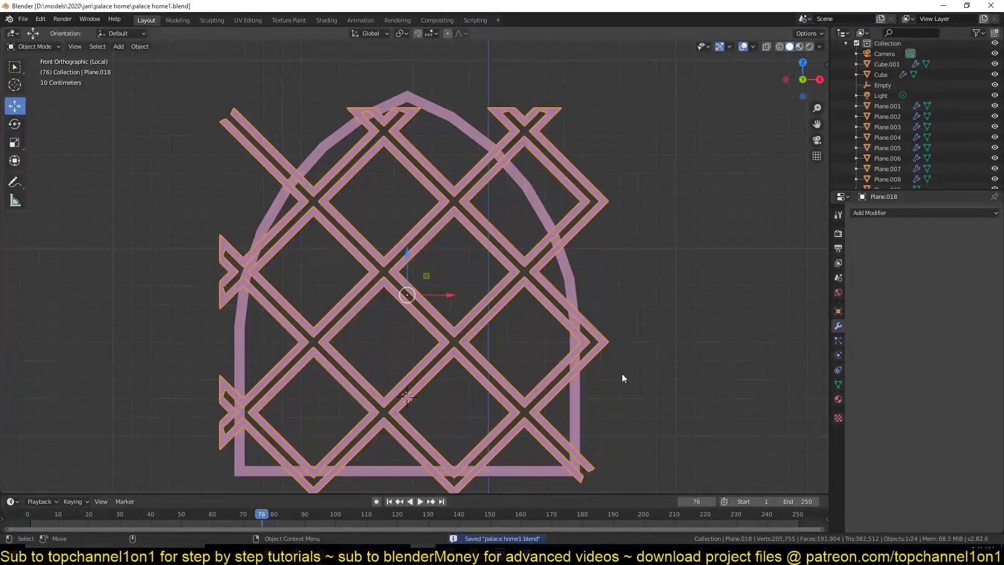
scroll(623, 373, "down", 4)
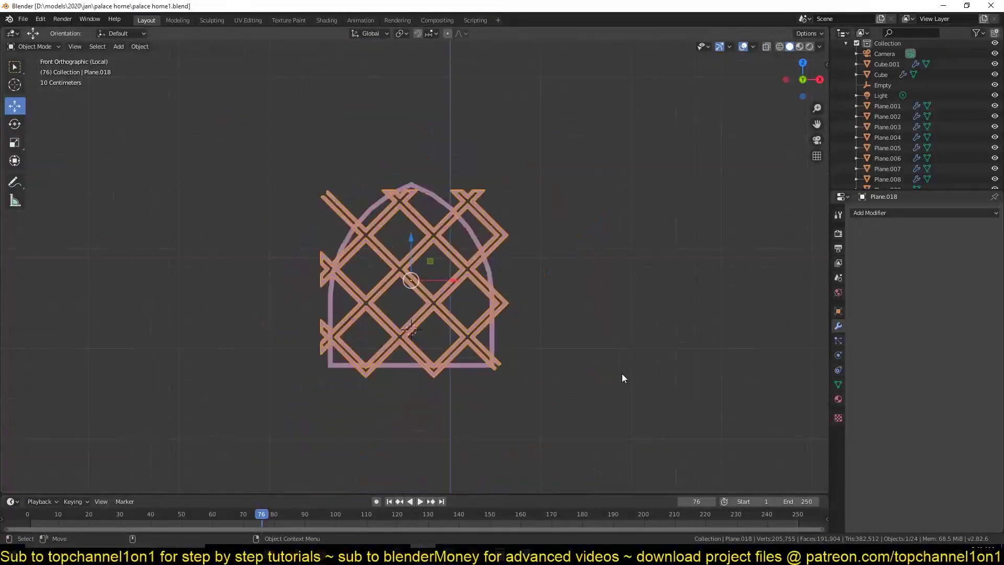
Step: Inspect the lattice in wireframe and solid shading from the front view
key("Tab")
key("shift+z")
key("Tab")
key("shift+z")
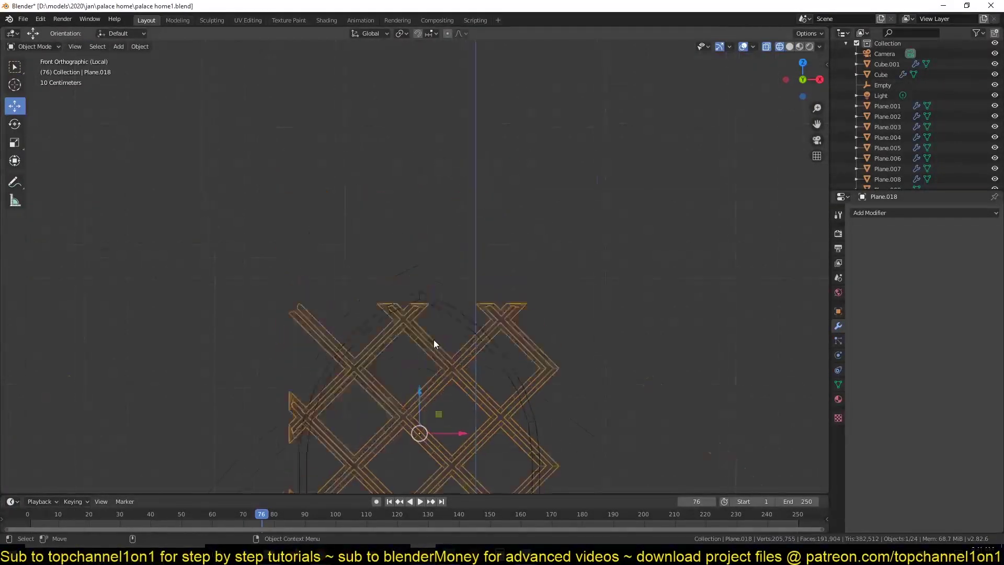
key("Tab")
scroll(445, 324, "up", 5)
key("1")
key("Tab")
key("shift+z")
scroll(433, 356, "down", 3)
scroll(519, 325, "down", 1)
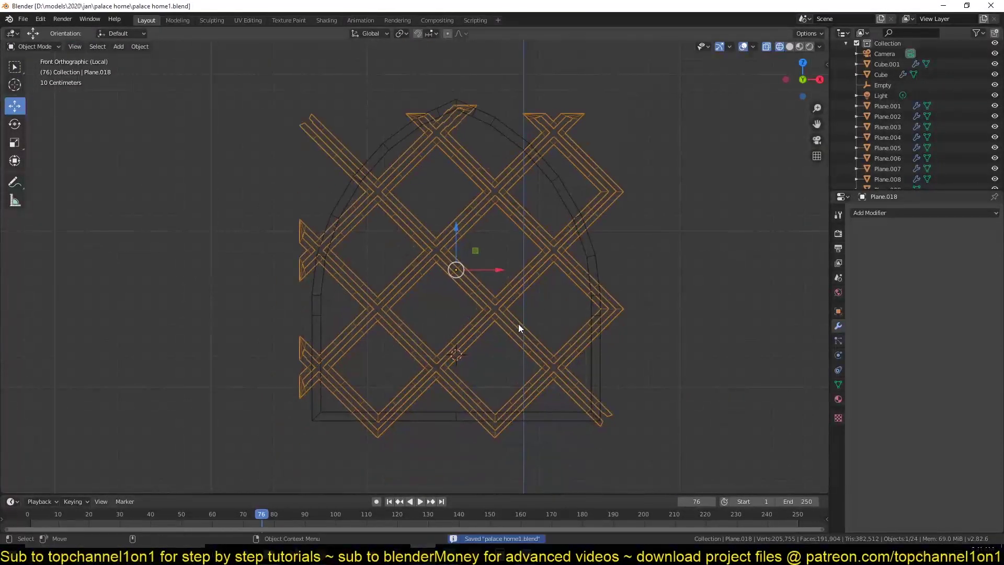
middle_click_drag(519, 324, 671, 325)
key("1")
Step: Circle-select the overhanging lattice pieces, check the lattice against the arch, and save
key("Tab")
key("c")
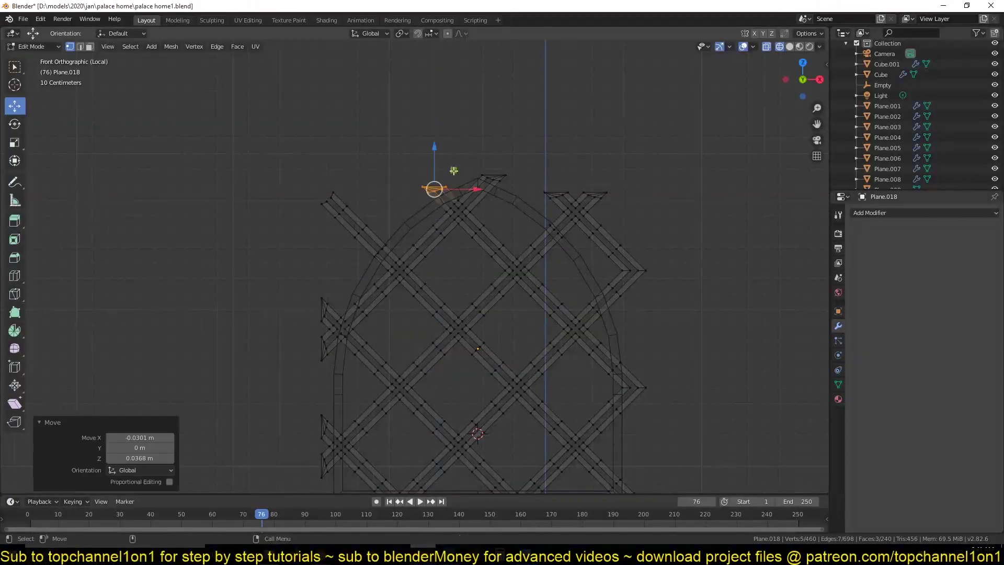
key("shift+z")
mouse_move(453, 171)
middle_mouse_down()
mouse_move(581, 341)
mouse_move(539, 349)
middle_mouse_up()
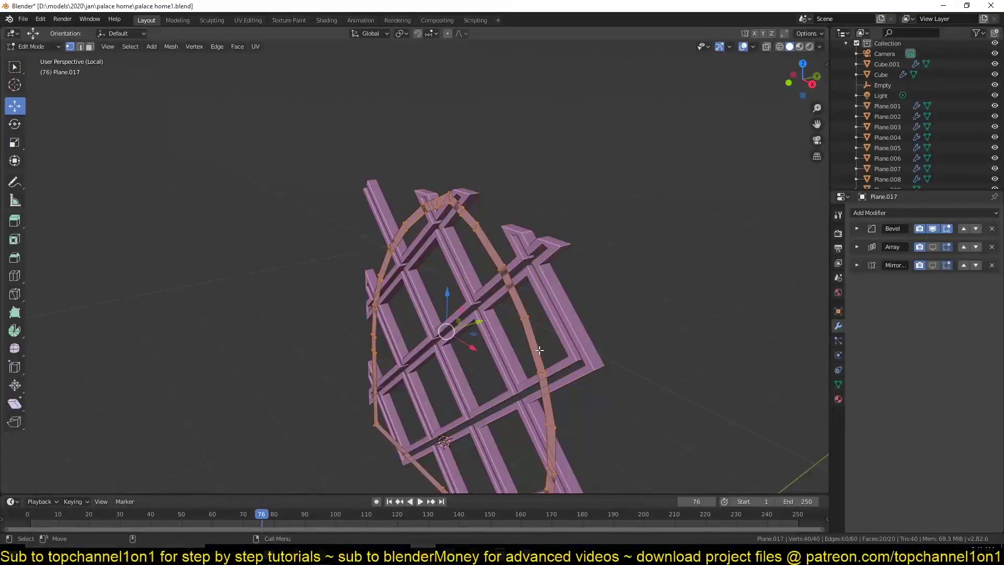
left_click(550, 346)
key("Tab")
key("ctrl+s")
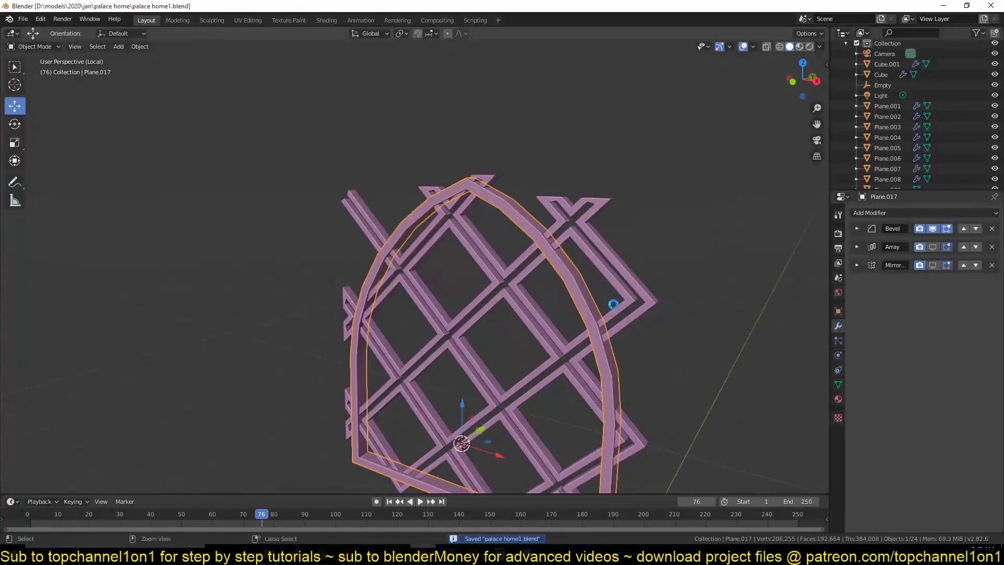
left_click(889, 212)
key("Tab")
key("KP_1")
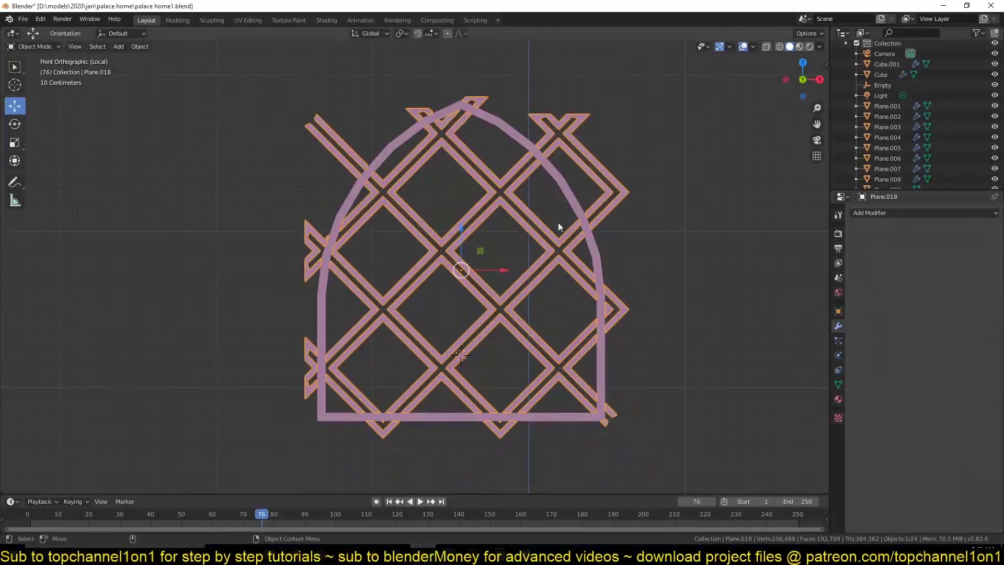
Step: Delete the stray lattice geometry outside the arch frame and save the file
key("ctrl+l")
key("alt+a")
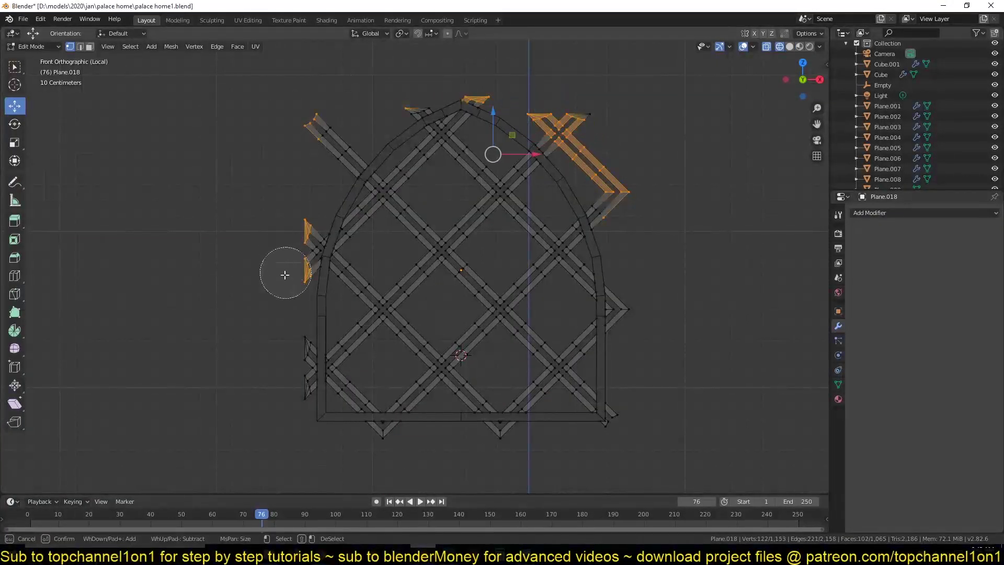
right_click(651, 309)
key("x")
left_click(622, 310)
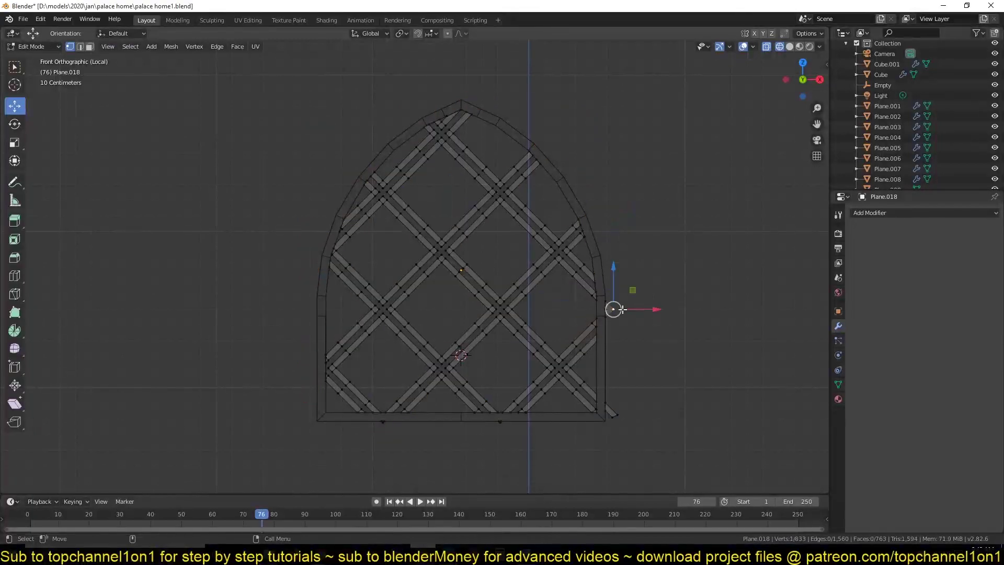
scroll(524, 377, "up", 3)
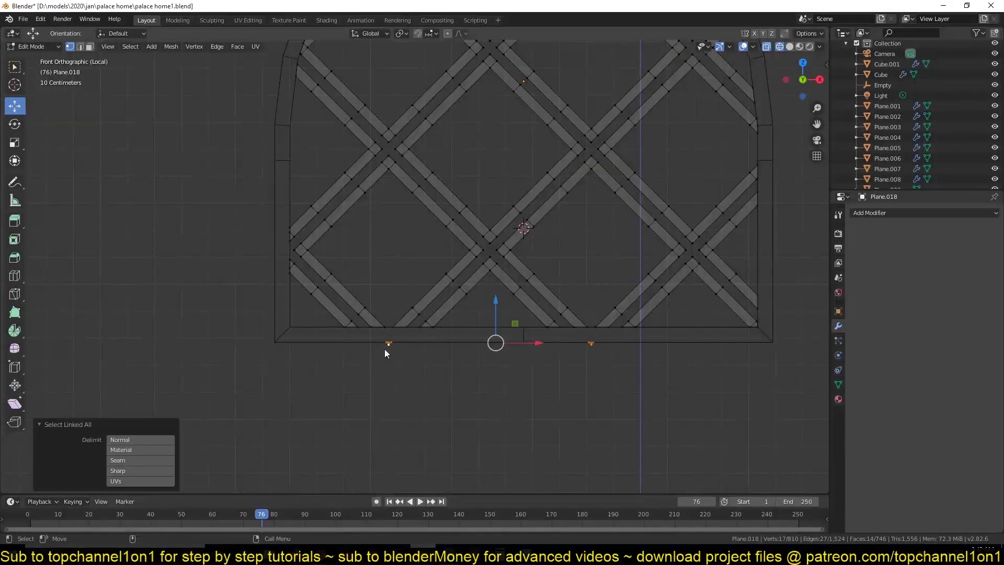
key("Tab")
scroll(425, 196, "down", 3)
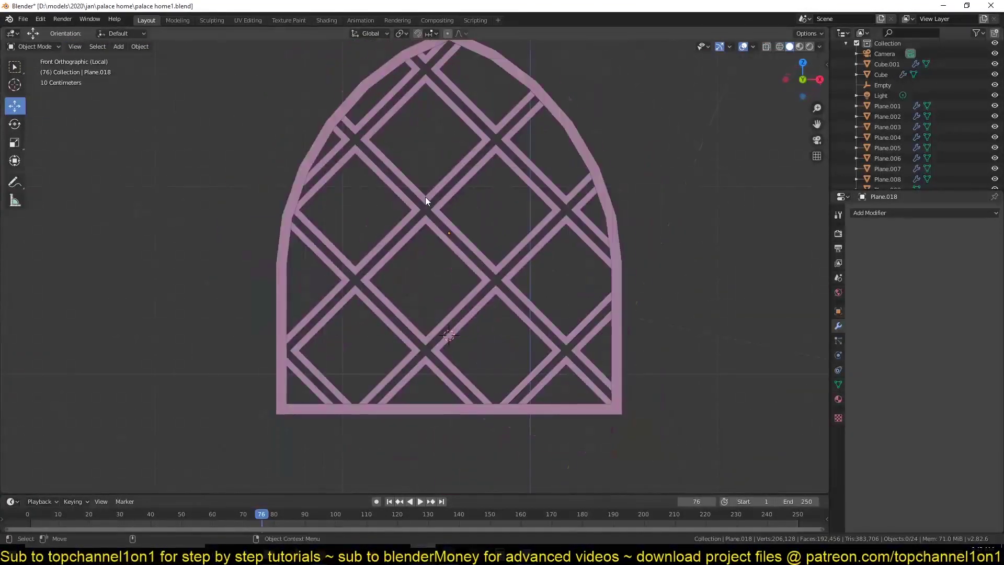
key("ctrl+s")
scroll(497, 287, "up", 5)
key("Tab")
scroll(497, 287, "up", 3)
Step: Bridge the open edge loops at a bar crossing with Bridge Edge Loops
middle_click_drag(498, 287, 631, 307)
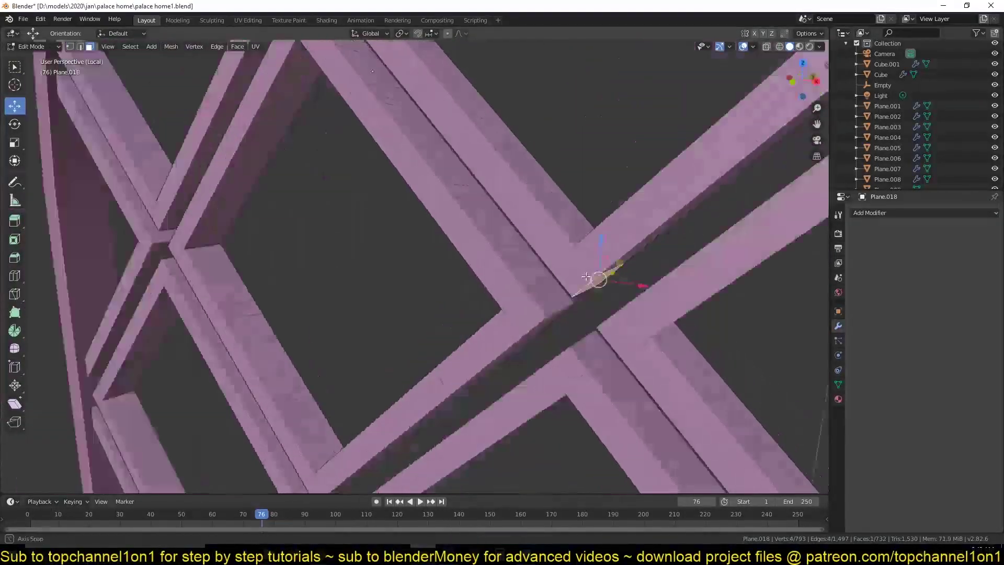
right_click(631, 306)
left_click(601, 398)
key("alt+z")
middle_click_drag(503, 344, 549, 275)
scroll(549, 274, "up", 2)
scroll(550, 274, "down", 5)
scroll(415, 350, "up", 5)
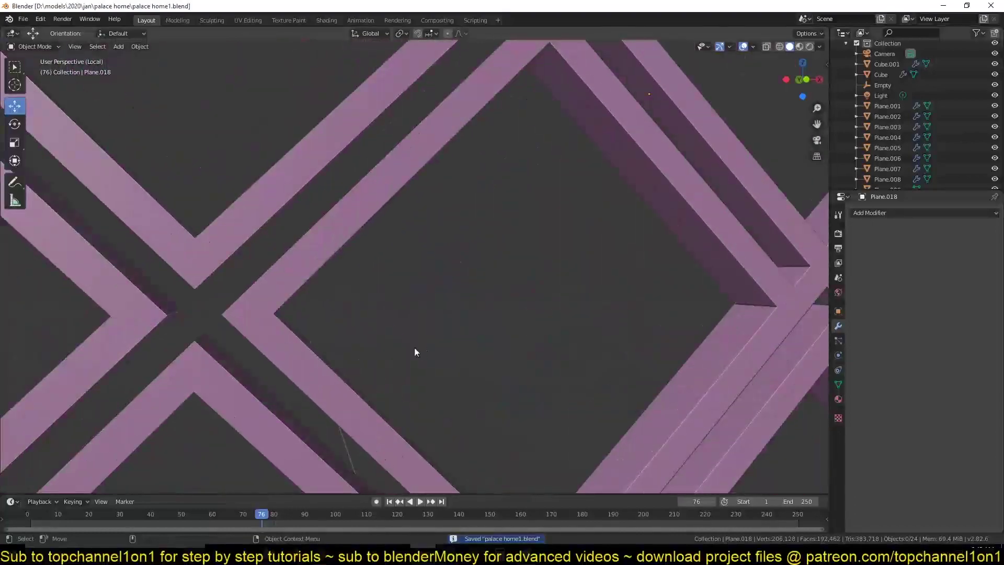
Step: Move to other bar crossings and check the patched lattice
mouse_move(264, 287)
middle_mouse_down("shift")
mouse_move(404, 219)
mouse_move(262, 335)
middle_mouse_up("shift")
scroll(455, 197, "down", 3)
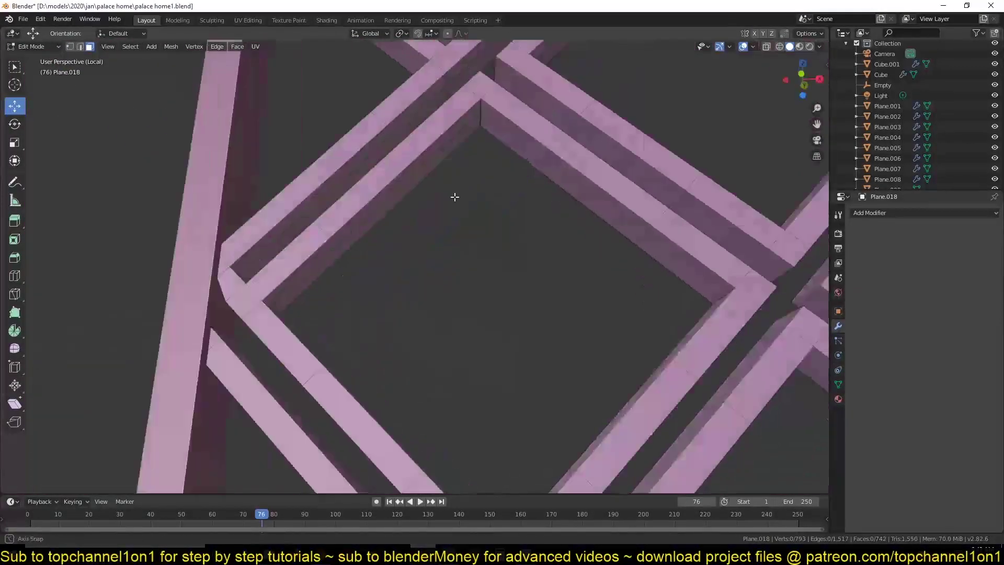
key("Tab")
scroll(451, 277, "down", 3)
scroll(638, 266, "up", 4)
key("Tab")
mouse_move(533, 198)
middle_mouse_down()
mouse_move(464, 173)
mouse_move(411, 207)
mouse_move(493, 219)
mouse_move(471, 335)
middle_mouse_up()
scroll(492, 219, "up", 3)
Step: Save the file and review the whole repaired diamond lattice
key("Tab")
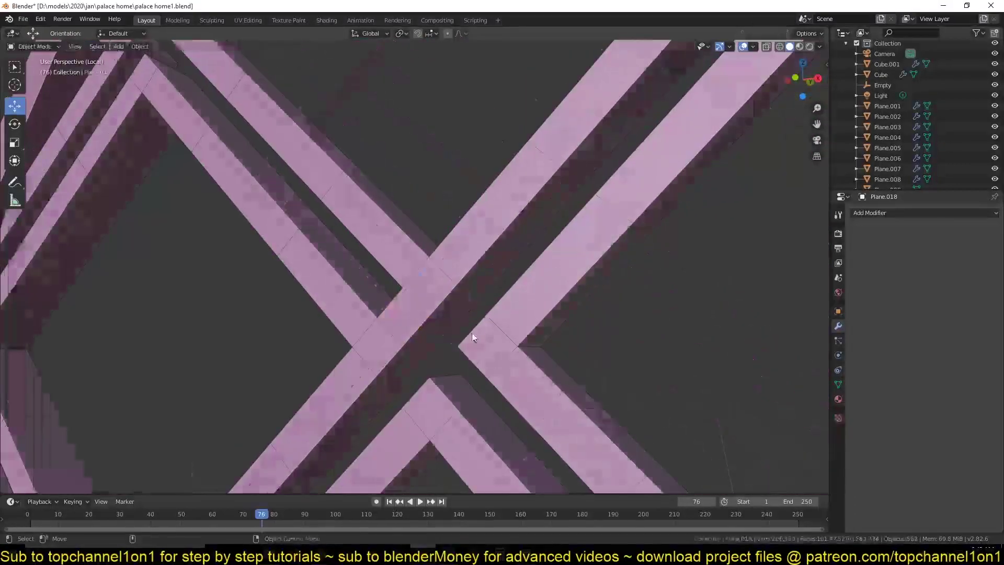
scroll(483, 287, "down", 4)
key("ctrl+s")
scroll(477, 339, "up", 3)
key("Tab")
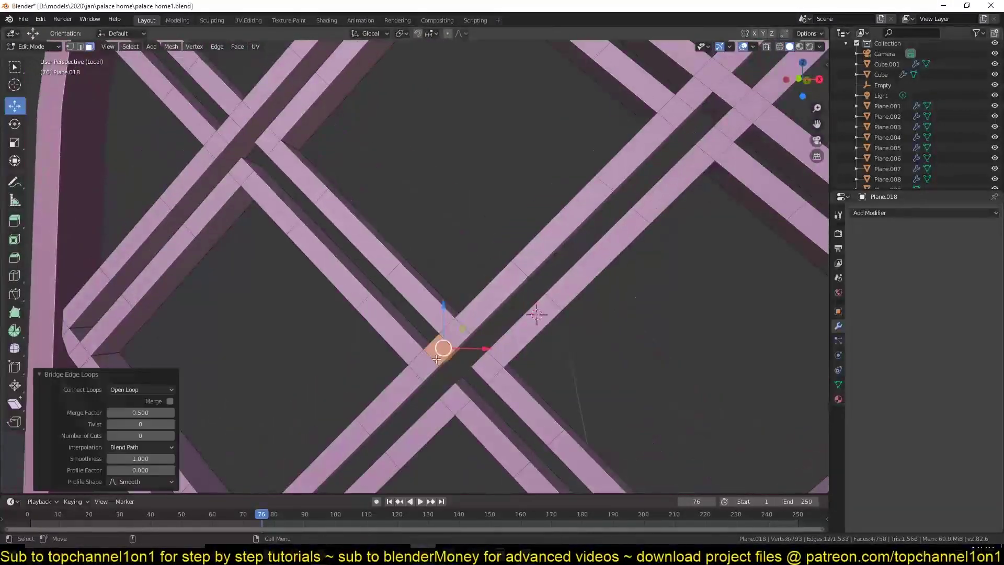
key("Tab")
scroll(557, 329, "down", 4)
scroll(518, 345, "down", 2)
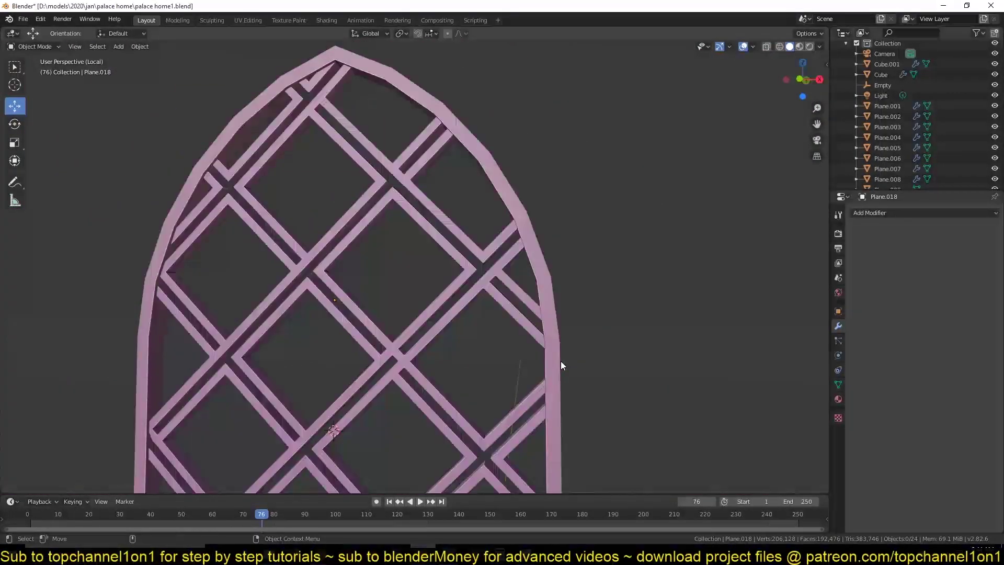
Step: In front view, add a plane, scale it down and place it low inside the arch
key("KP_1")
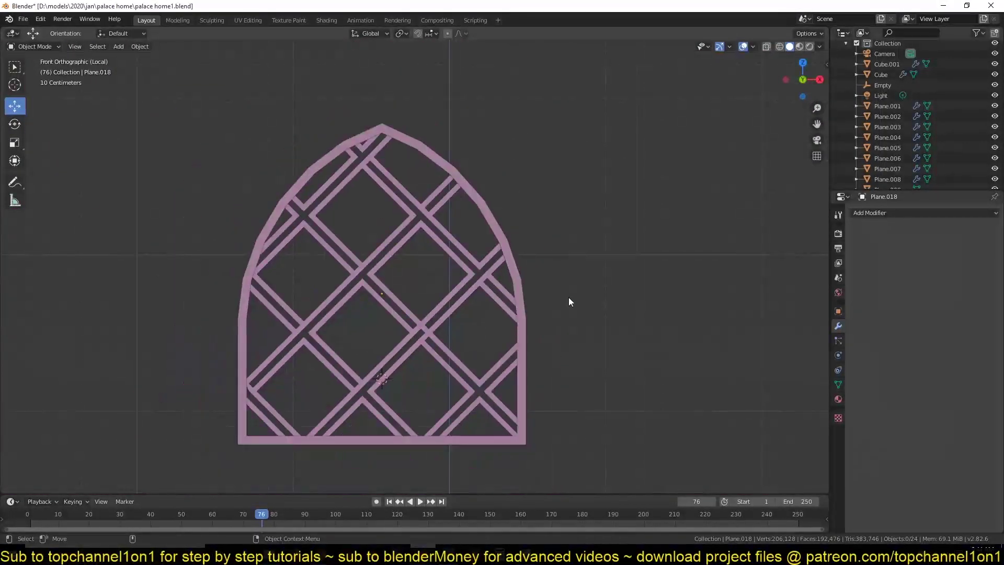
key("shift+a")
left_click(445, 215)
key("s")
left_click(463, 246)
key("g")
left_click(466, 370)
Step: Raise the plane's top edge, inset a border, and delete the bottom border strip
key("Tab")
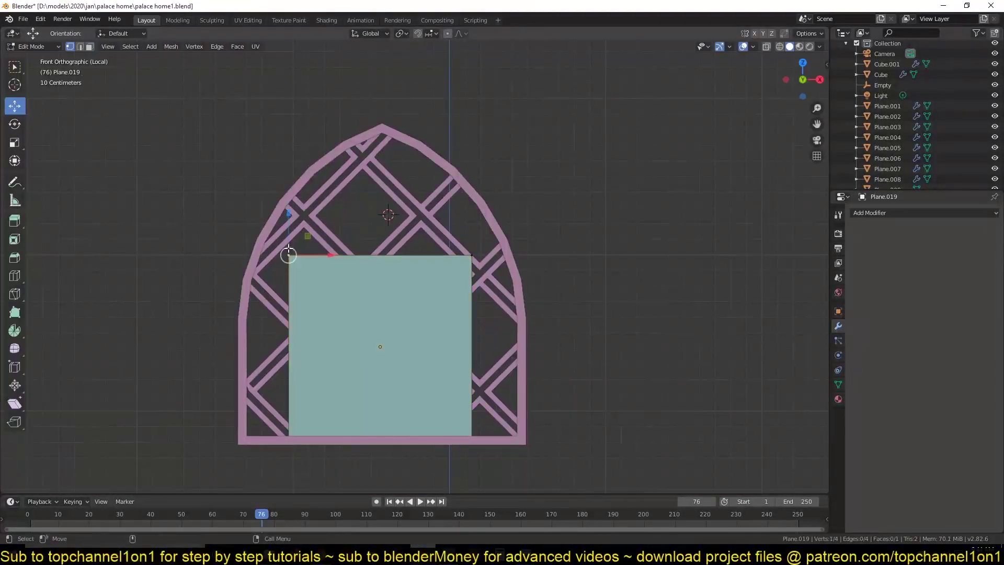
key("2")
left_click(382, 253)
key("g")
key("z")
left_click(539, 174)
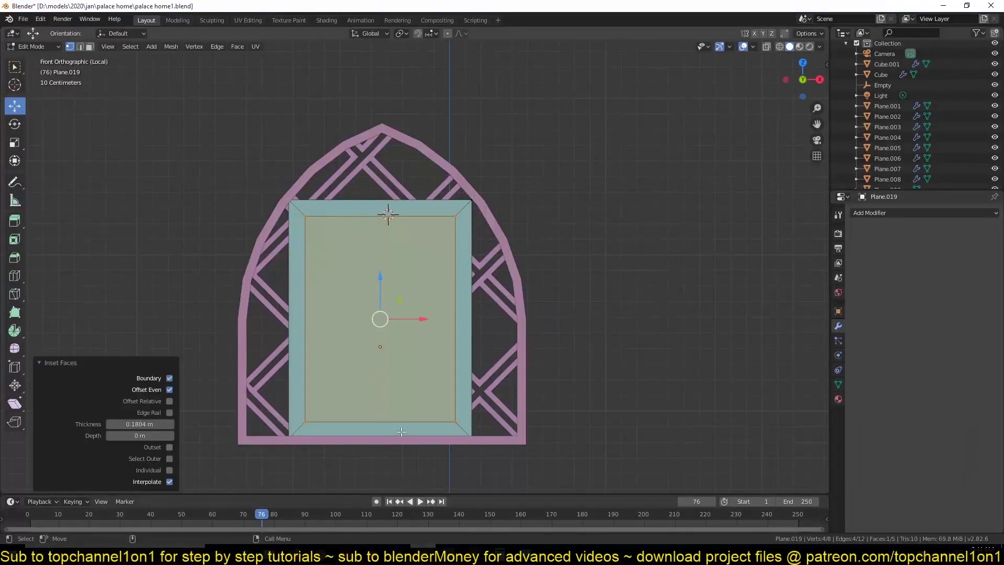
left_click(416, 430)
key("x")
left_click(417, 430)
left_click(442, 425)
Step: Delete the inner face to leave an open frame, loop-cut and bevel its edges
key("x")
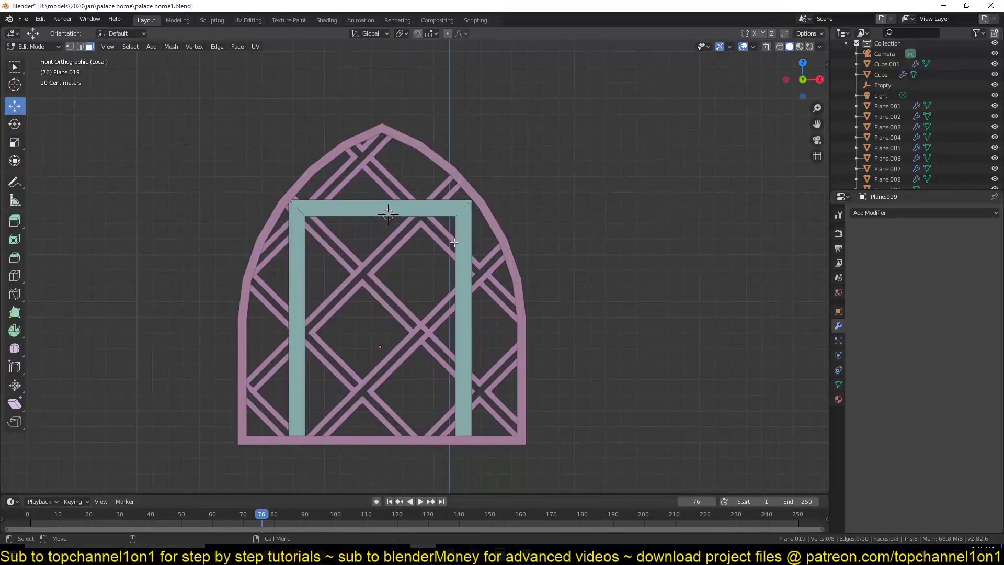
key("ctrl+r")
left_click(385, 206)
scroll(482, 314, "up", 3)
key("ctrl+b")
left_click(570, 279)
key("Tab")
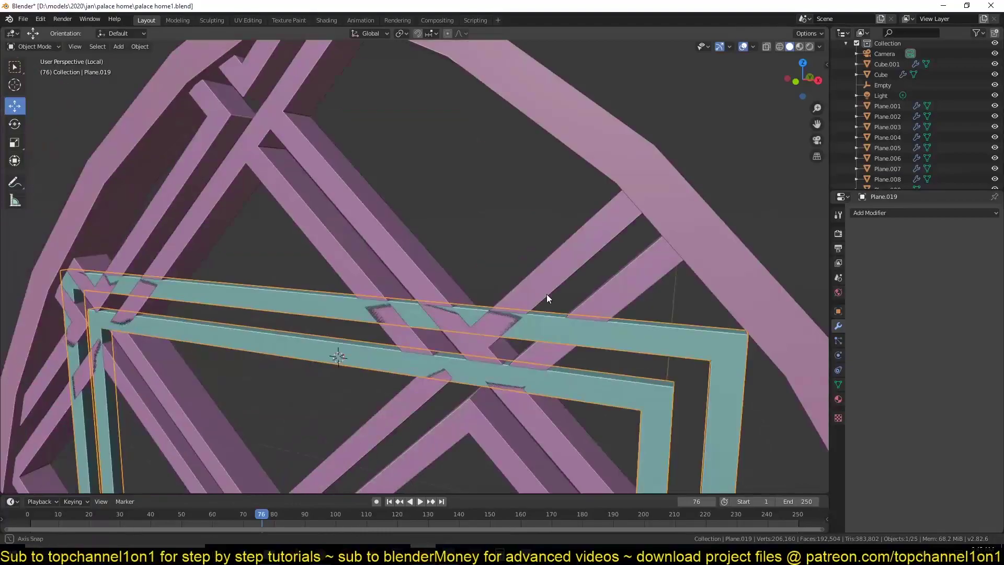
Step: Move the inner frame along Y to its depth and save as palace home.blend
middle_click_drag(547, 294, 529, 302)
key("g")
key("y")
left_click(514, 319)
scroll(523, 294, "down", 8)
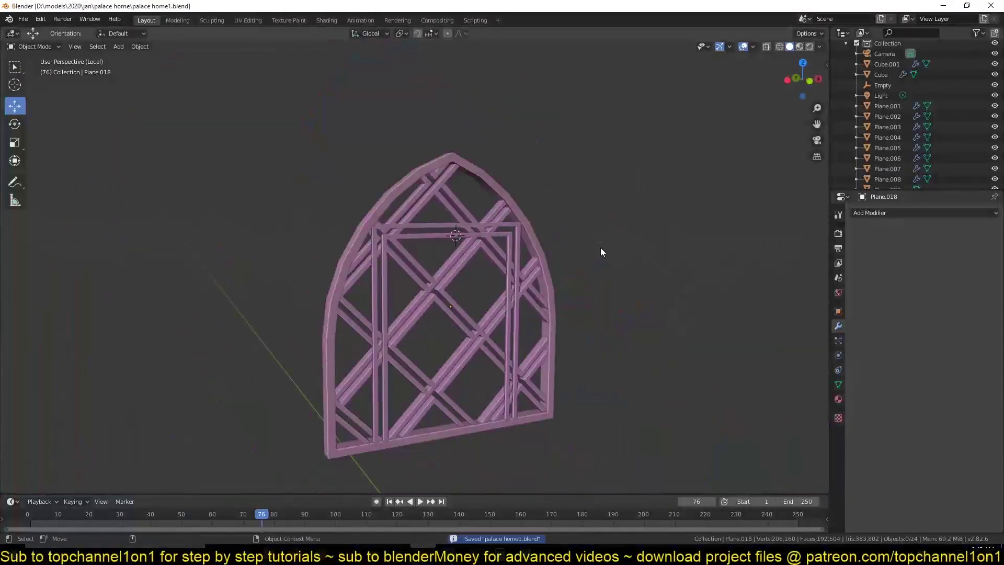
key("ctrl+shift+s")
key("Return")
Step: Select the arched outer rim and bevel an edge loop in edge mode
scroll(494, 246, "up", 3)
left_click(494, 246)
scroll(592, 272, "down", 4)
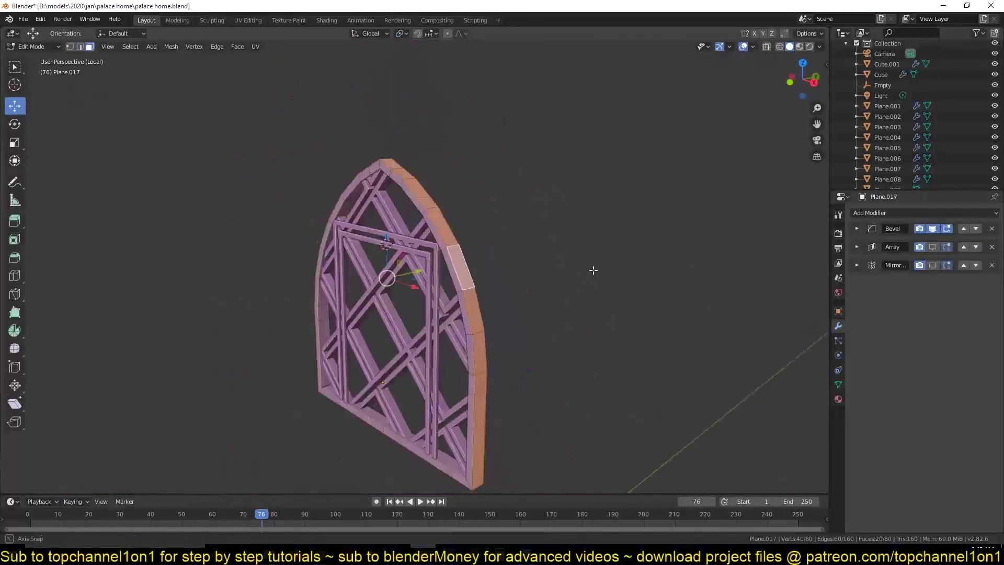
middle_click_drag(593, 271, 675, 298)
key("Tab")
key("2")
scroll(399, 366, "up", 4)
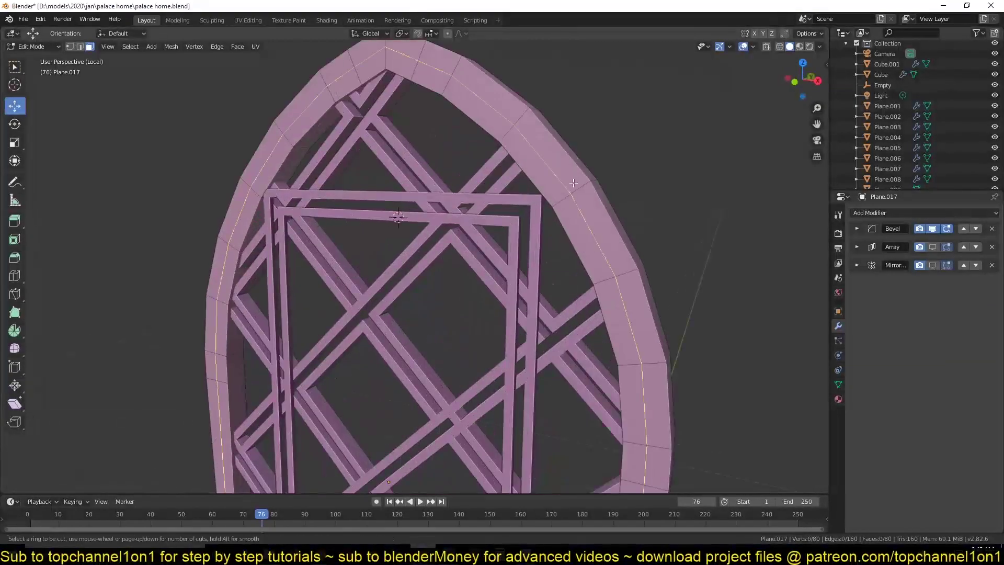
key("ctrl+b")
left_click(639, 150)
middle_click_drag(639, 150, 632, 178)
Step: Extrude the rim's front face loop outward into a raised ridge
left_click(628, 188, "alt")
scroll(567, 350, "up", 5)
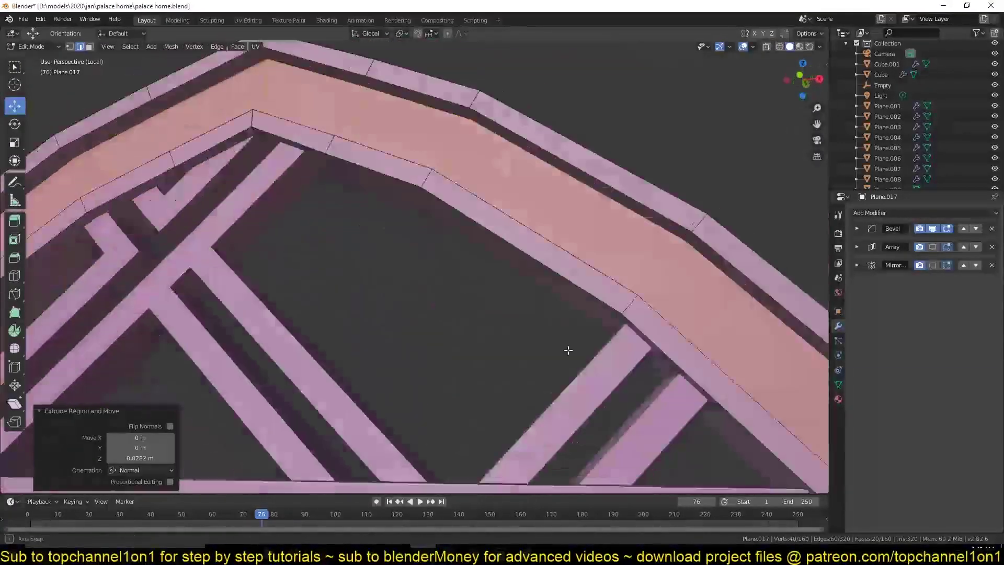
key("ctrl+b")
left_click(603, 238)
scroll(498, 226, "down", 5)
Step: Remove the Bevel modifier from the arched rim and save
scroll(545, 224, "down", 2)
key("Tab")
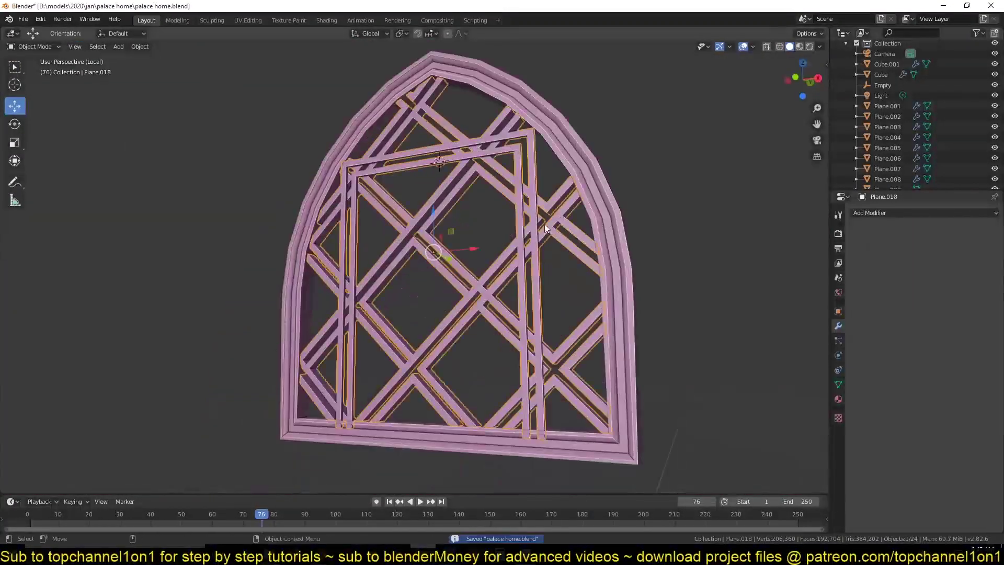
mouse_move(545, 224)
middle_mouse_down()
mouse_move(582, 180)
mouse_move(563, 228)
middle_mouse_up()
left_click(601, 210)
left_click(992, 228)
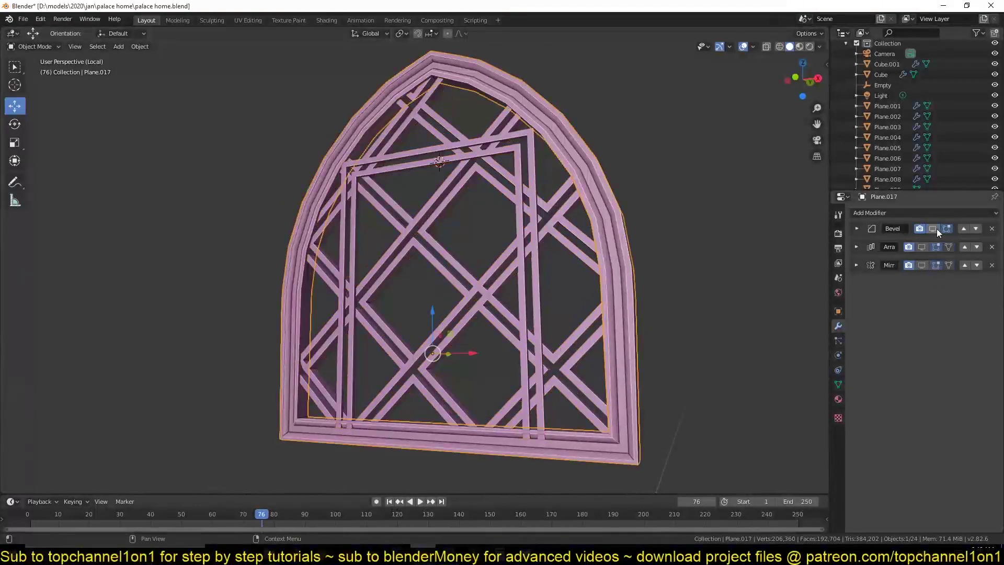
left_click(838, 384)
mouse_move(680, 314)
middle_mouse_down()
mouse_move(531, 294)
mouse_move(535, 325)
middle_mouse_up()
key("ctrl+s")
Step: Re-add a Bevel modifier to the rim, shade it smooth, and save
left_click(839, 326)
left_click(876, 214)
left_click(932, 341)
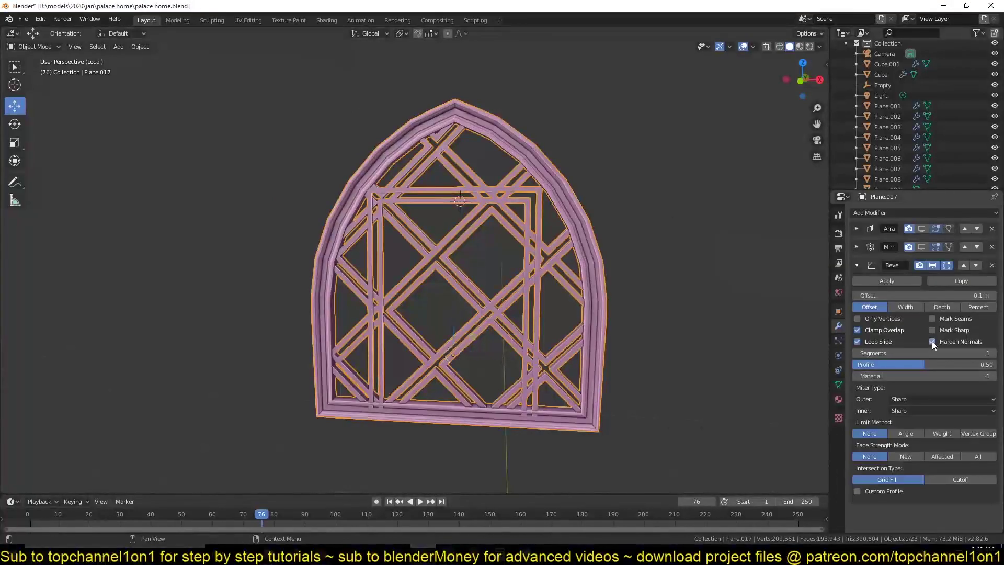
left_click(838, 384)
right_click(576, 225)
left_click(576, 225)
key("ctrl+s")
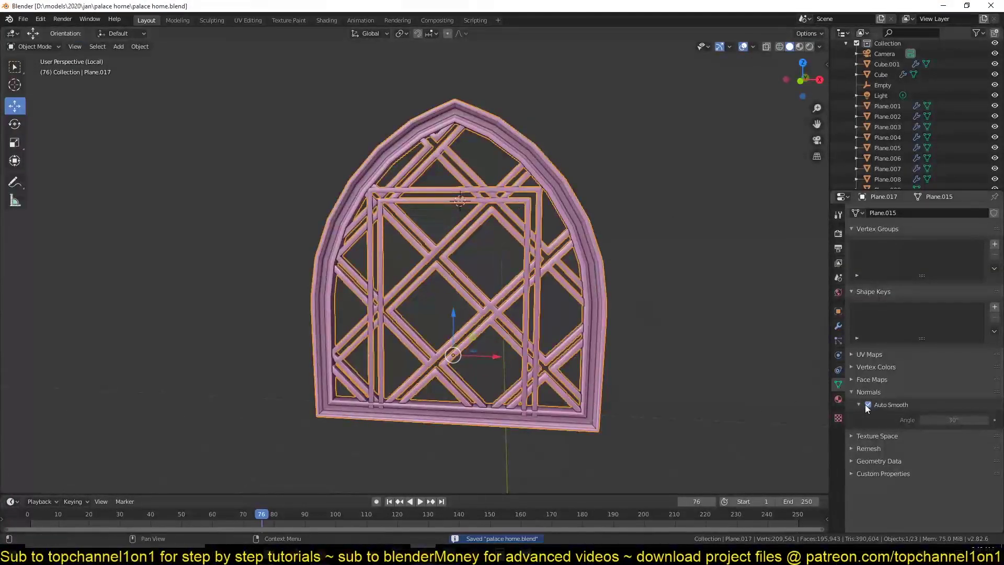
Step: Enable Auto Smooth on the rim and turn on Harden Normals for the bevel
left_click(838, 326)
middle_click_drag(680, 261, 592, 254)
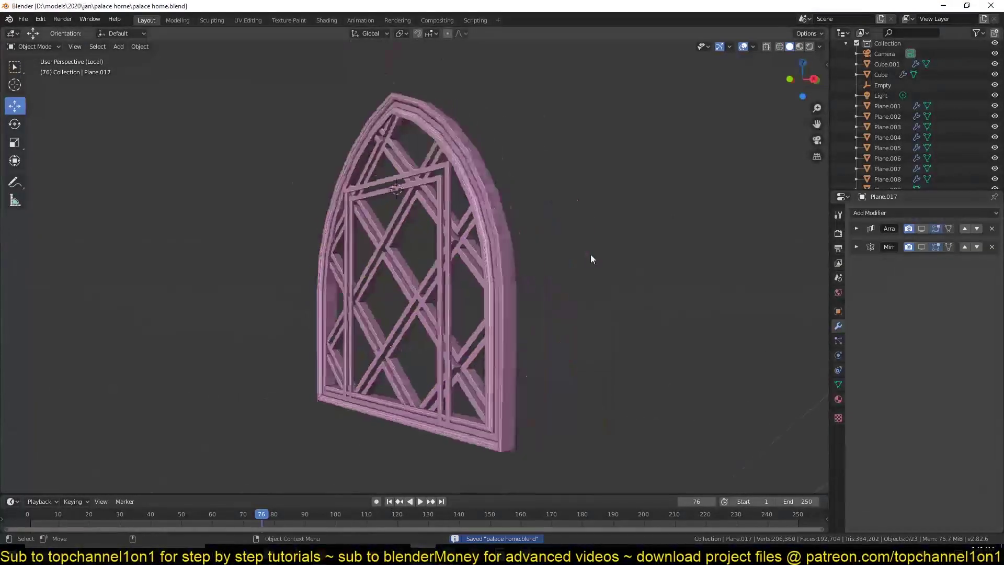
scroll(591, 254, "up", 3)
right_click(562, 225)
key("Escape")
left_click(839, 384)
left_click(839, 326)
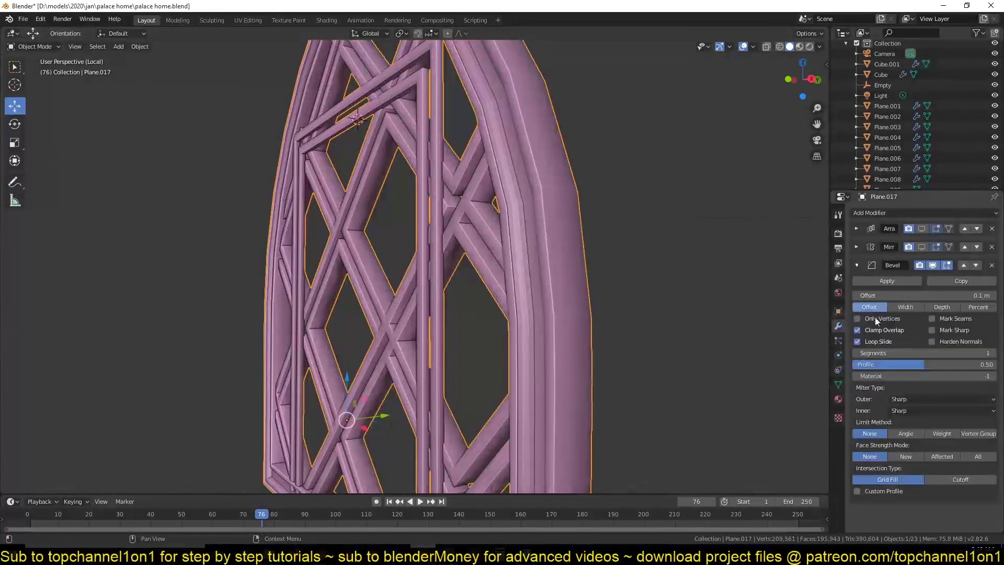
left_click(932, 341)
scroll(687, 284, "down", 5)
Step: Select the arch frame, save, and exit Local View to the full palace gallery
mouse_move(688, 284)
middle_mouse_down()
mouse_move(656, 314)
mouse_move(588, 319)
middle_mouse_up()
left_click(545, 298)
scroll(545, 298, "up", 5)
left_click(839, 385)
scroll(588, 314, "down", 5)
key("ctrl+s")
left_click(838, 326)
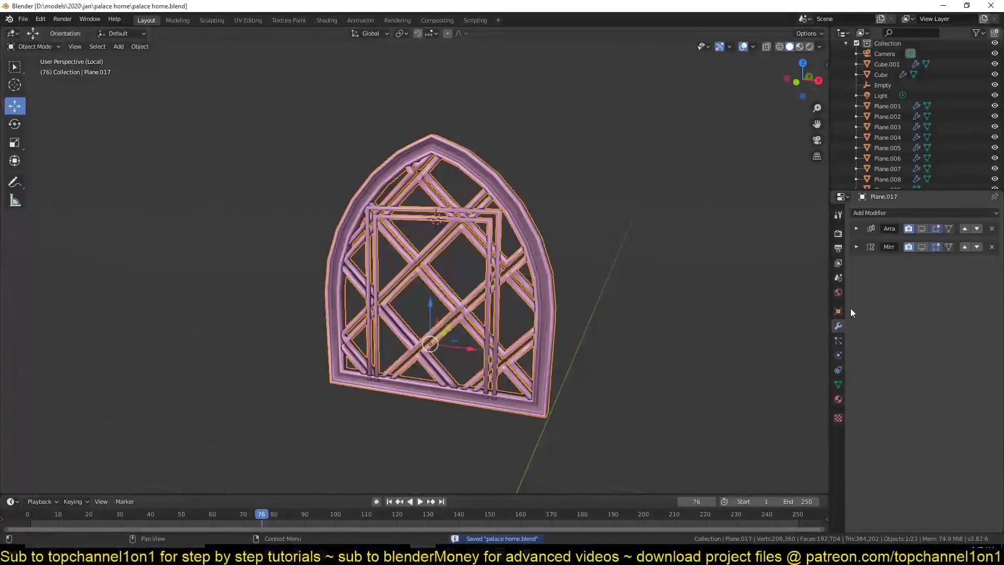
scroll(658, 278, "down", 5)
key("KP_Divide")
mouse_move(441, 256)
middle_mouse_down()
mouse_move(157, 235)
mouse_move(425, 288)
middle_mouse_up()
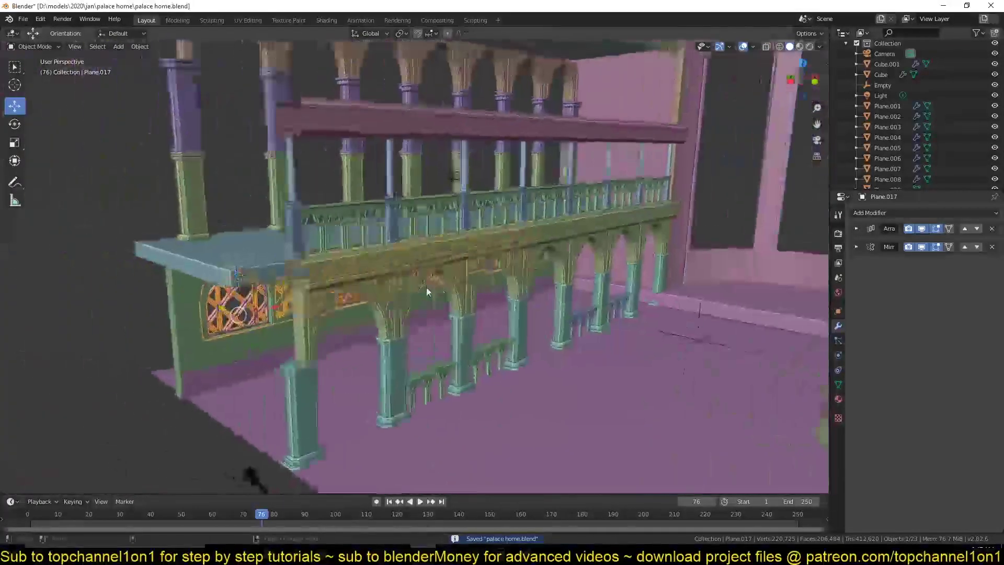
Step: Select a gallery window frame, expand its Array modifier, and view through the scene camera
scroll(426, 287, "up", 5)
left_click(413, 271)
left_click(856, 229)
left_click_drag(942, 297, 948, 297)
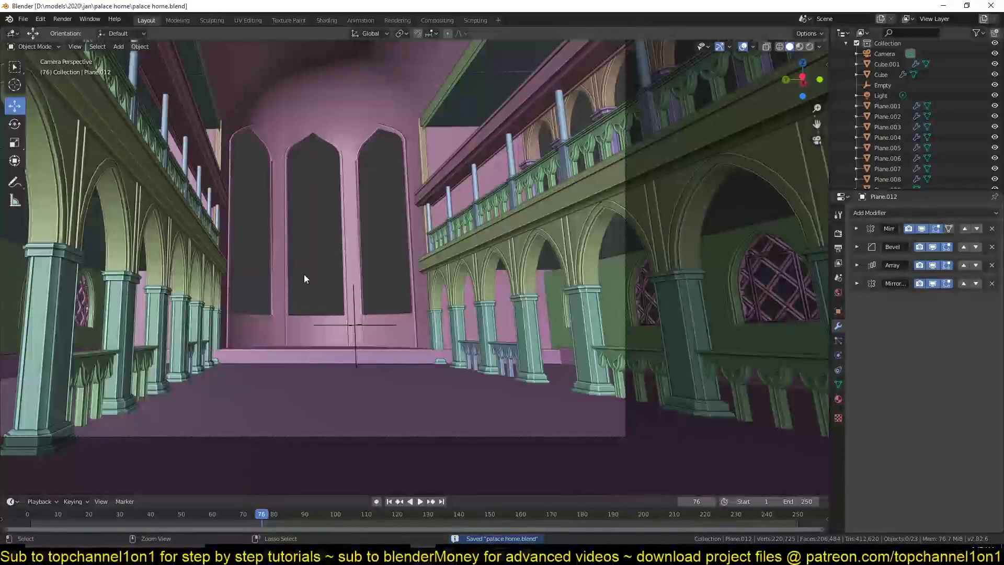
scroll(330, 264, "down", 2)
scroll(330, 264, "down", 2)
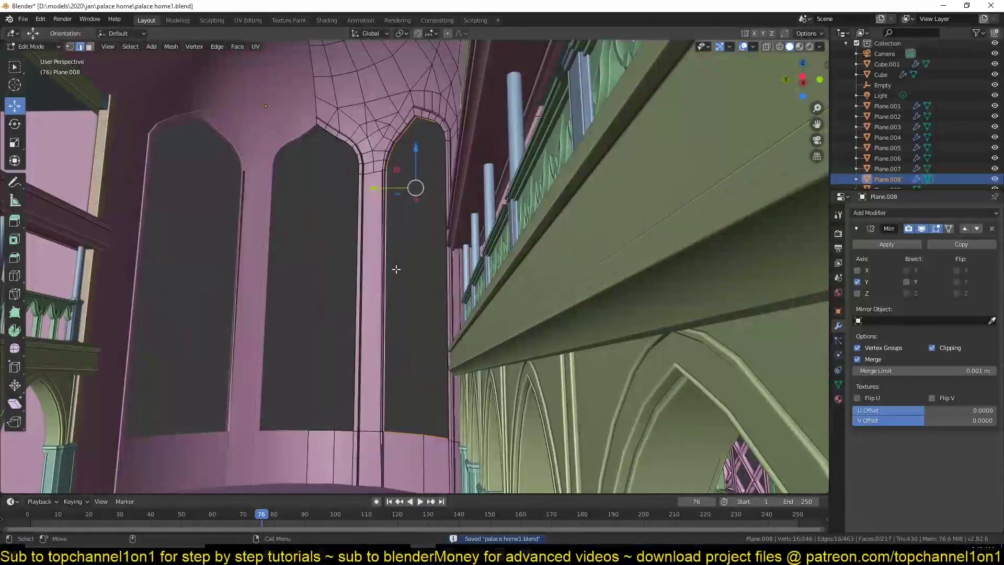
key("KP_0")
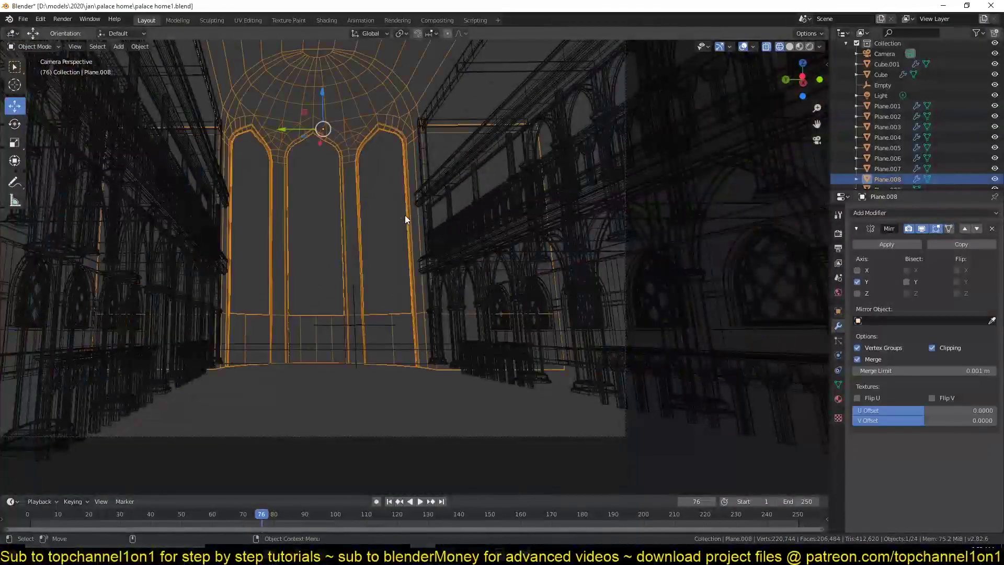
Step: Isolate the arch in local view and set its origin to geometry
key("KP_Divide")
key("KP_3")
key("KP_7")
right_click(413, 240)
left_click(413, 241)
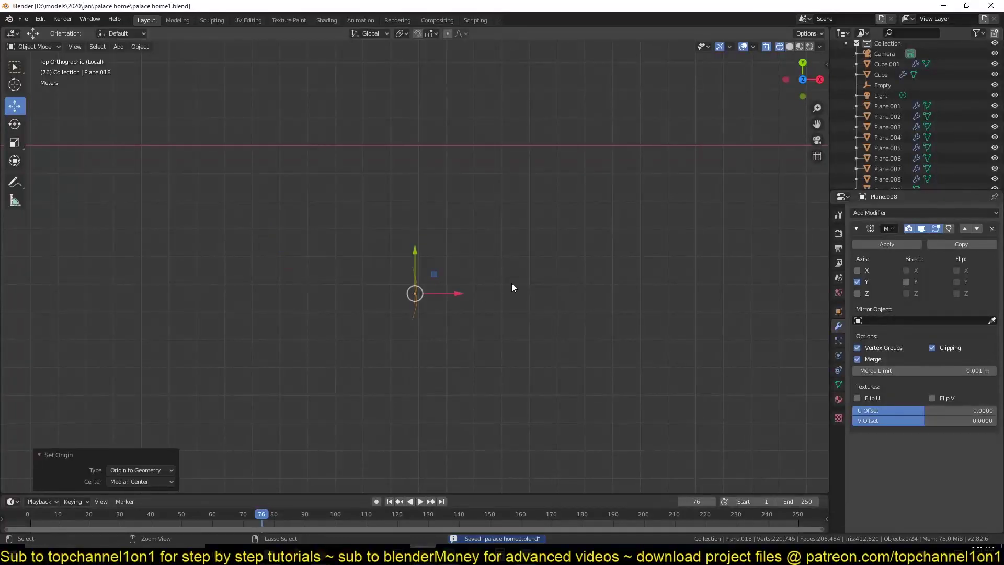
Step: Flatten the arch profile's centre vertices to zero X width, then save the palace file
key("Tab")
key("g")
key("x")
key("s")
key("x")
key("0")
key("Return")
key("KP_1")
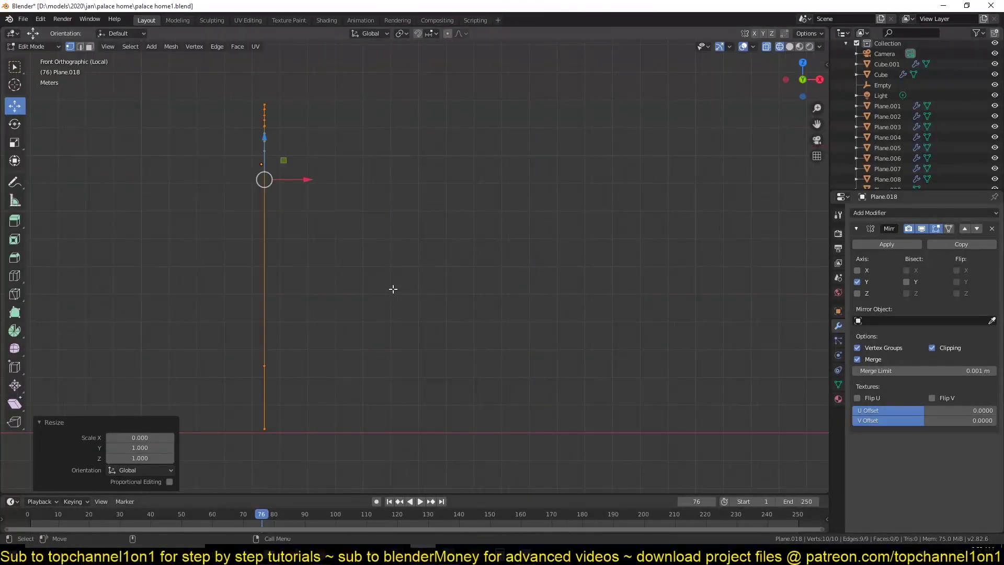
key("Tab")
key("ctrl+s")
Step: Apply the Mirror modifier so the arch becomes one whole mesh
scroll(393, 320, "up", 2)
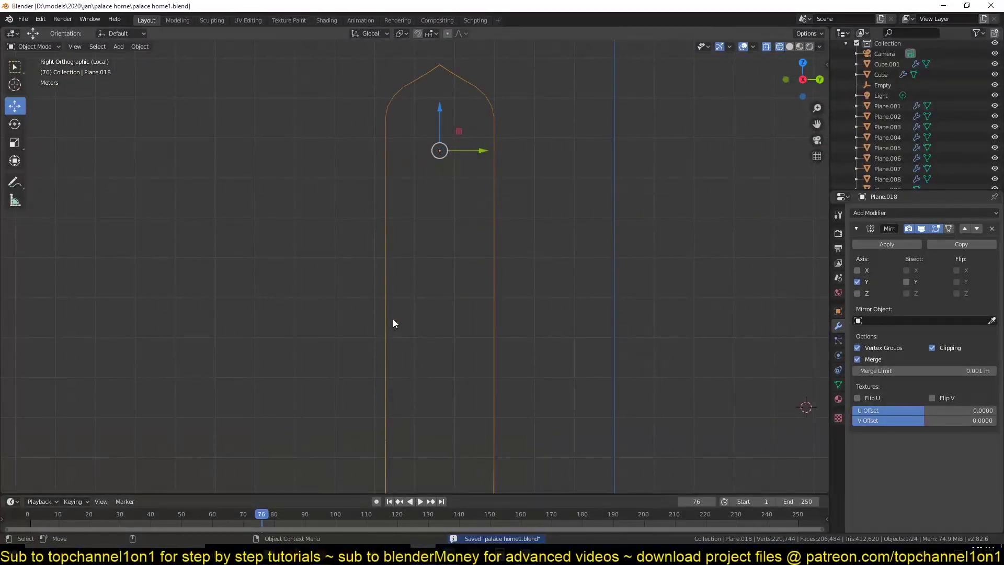
key("Tab")
key("Tab")
left_click(887, 245)
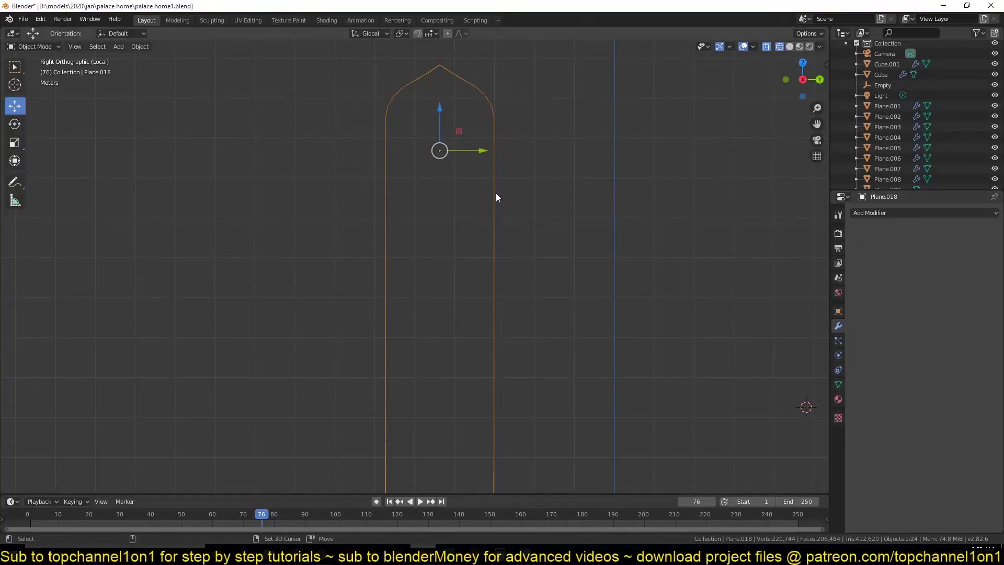
Step: Add a circle, rotate it 90° on X and 90° on Z, and scale it inside the arch
key("shift+a")
left_click(569, 262)
key("r")
key("x")
key("9")
key("0")
key("Return")
key("r")
key("z")
key("9")
key("0")
key("Return")
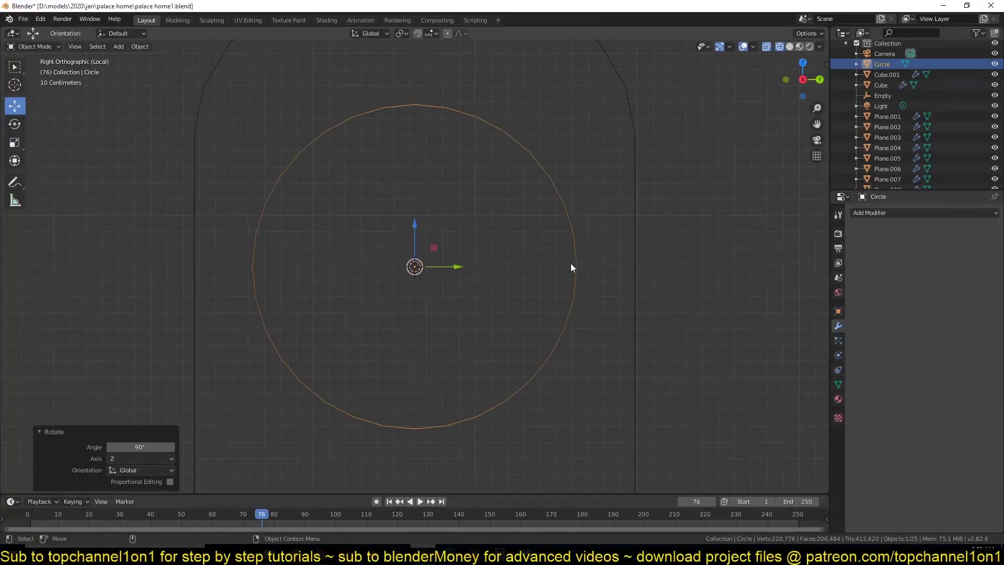
key("s")
left_click(625, 264)
Step: Subdivide the circle in Edit Mode to 64 vertices
key("Tab")
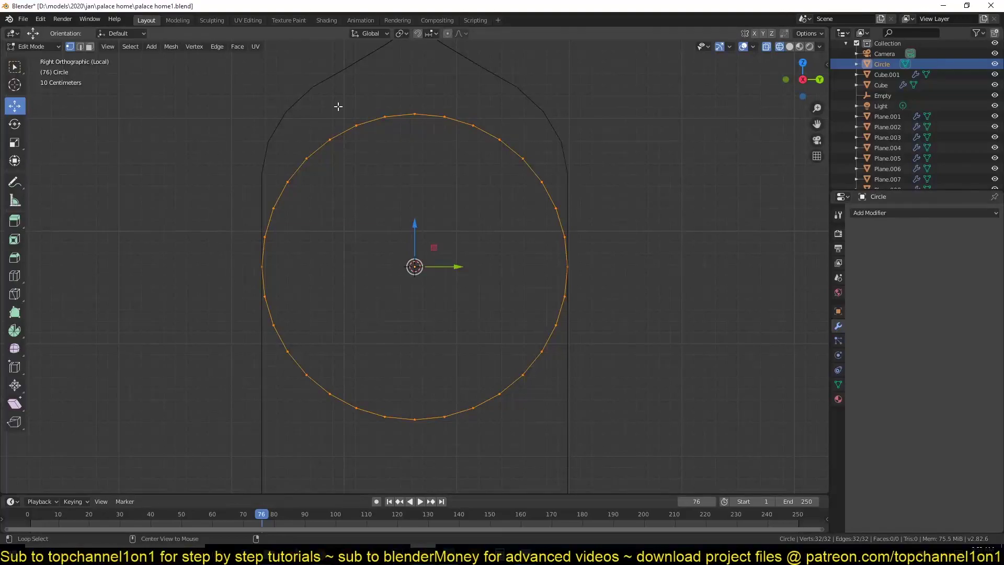
left_click(384, 106)
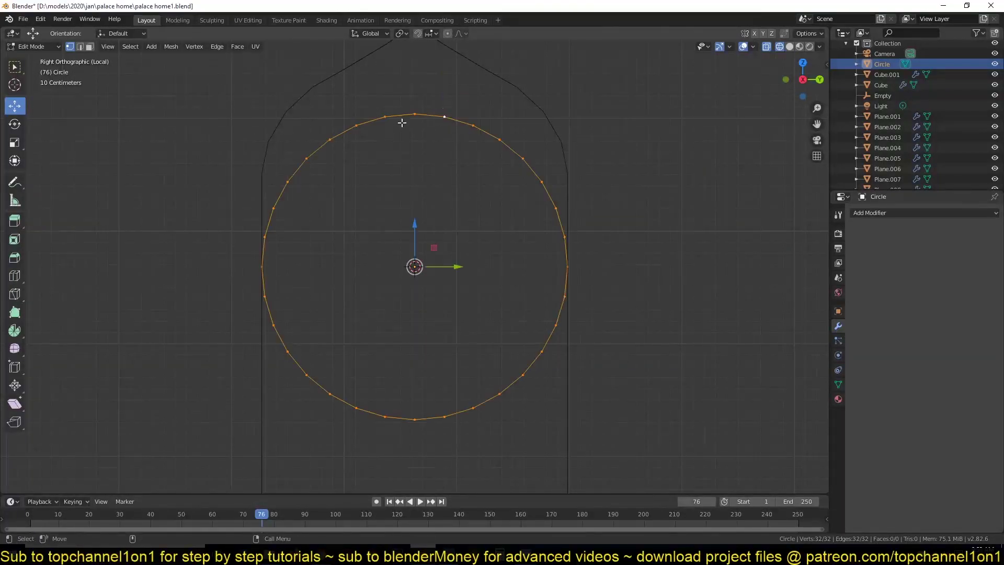
left_click(131, 47)
left_click(160, 132)
key("ctrl+KP_Subtract")
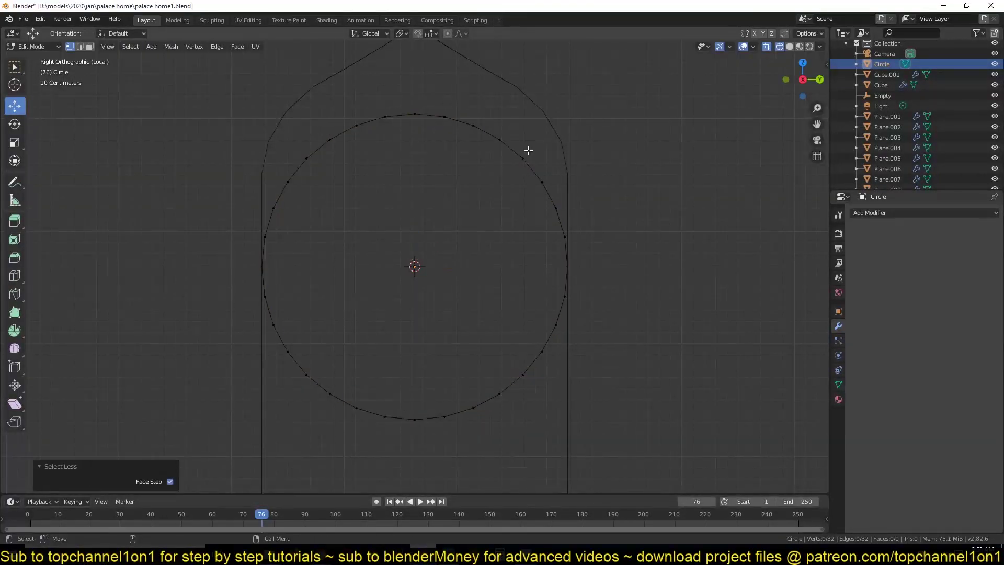
left_click(444, 116)
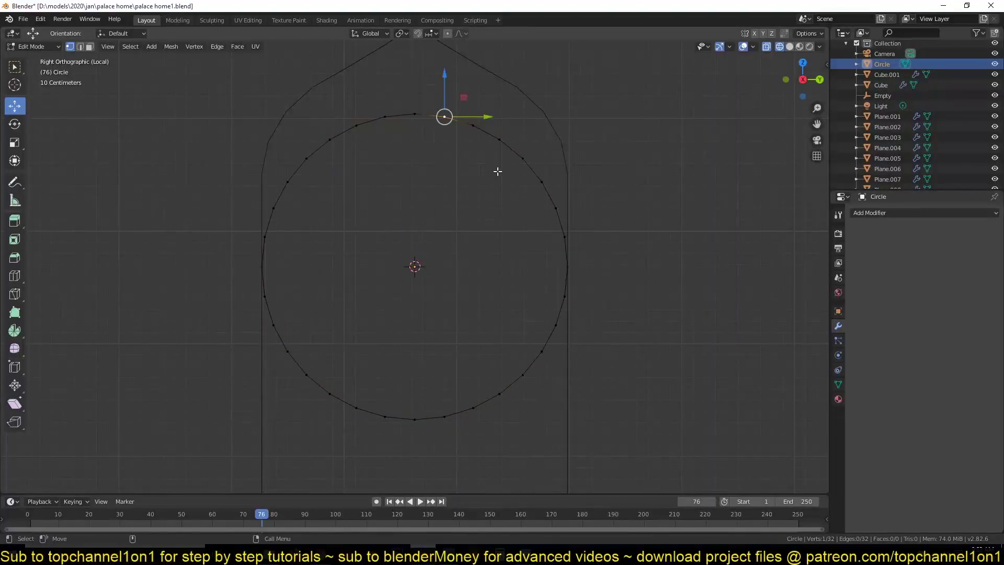
key("a")
right_click(496, 168)
left_click(496, 167)
Step: Select every other vertex and try a Sharp-falloff proportional scale inward, then cancel it
left_click(130, 47)
left_click(160, 132)
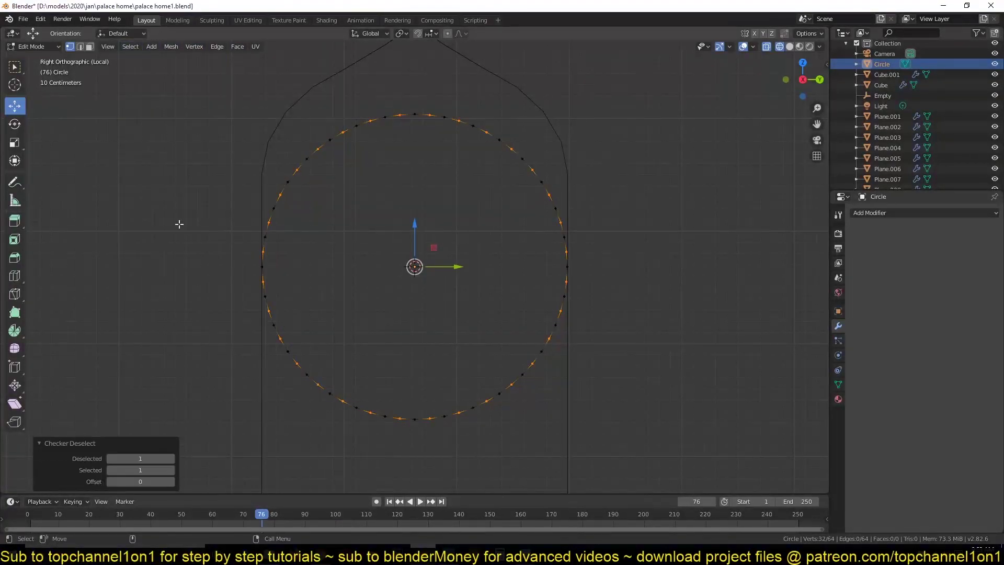
left_click(174, 459)
key("o")
key("s")
key("Escape")
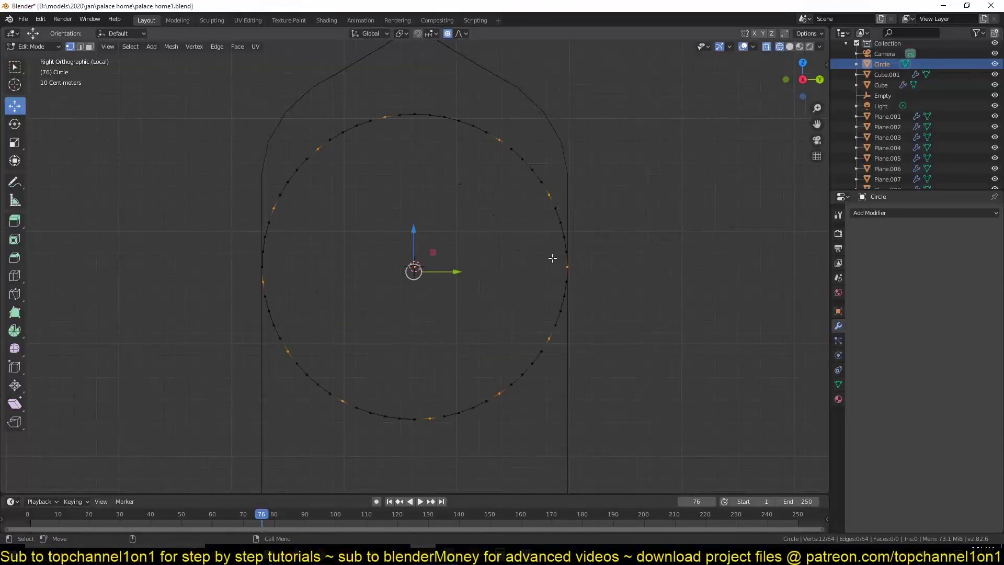
key("s")
key("Escape")
left_click(461, 33)
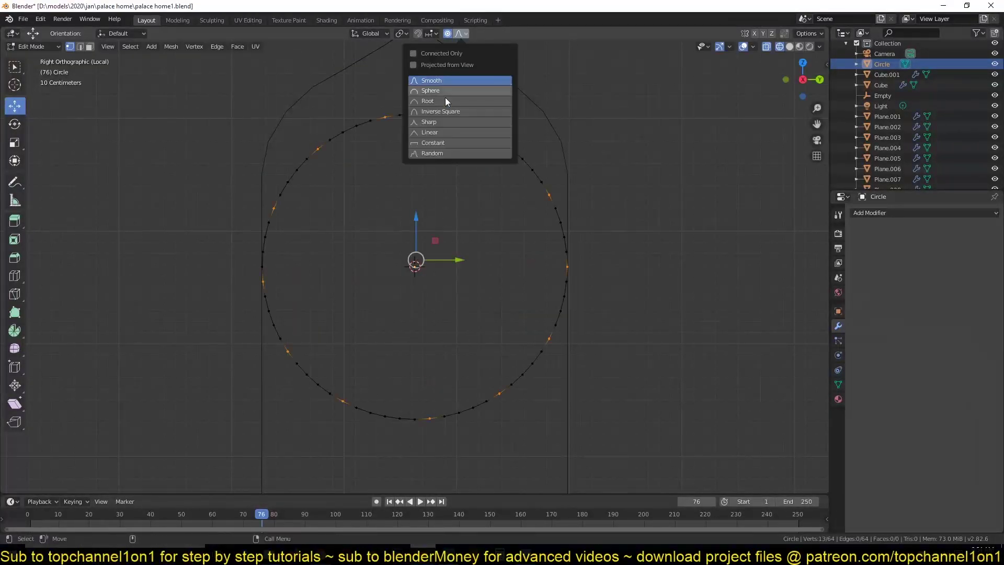
left_click(445, 123)
key("s")
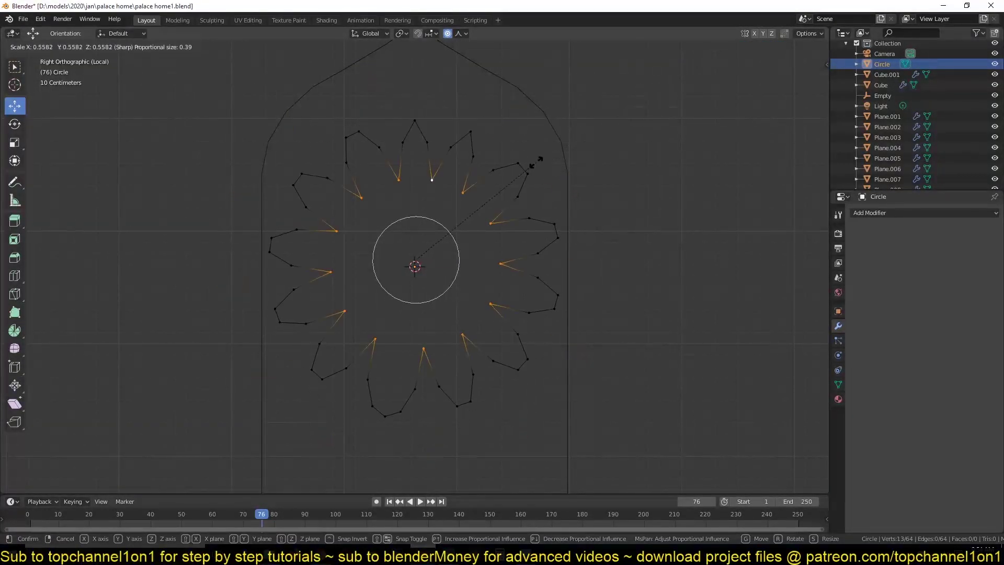
key("Escape")
Step: Subdivide the ring to 128 vertices and test spiky proportional scaling on alternate vertices
key("a")
key("shift+alt+s")
type("1")
key("Return")
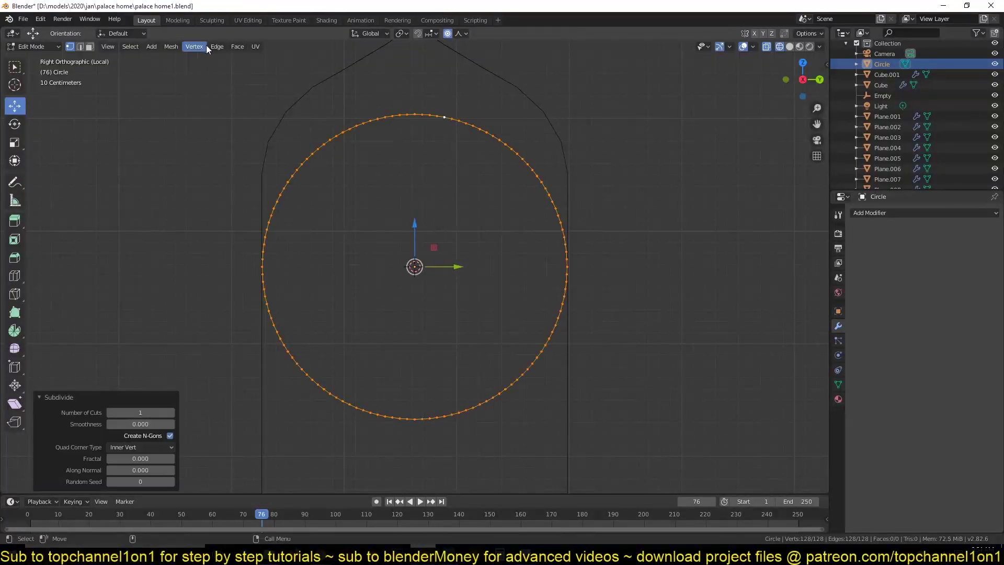
left_click(131, 46)
left_click(149, 128)
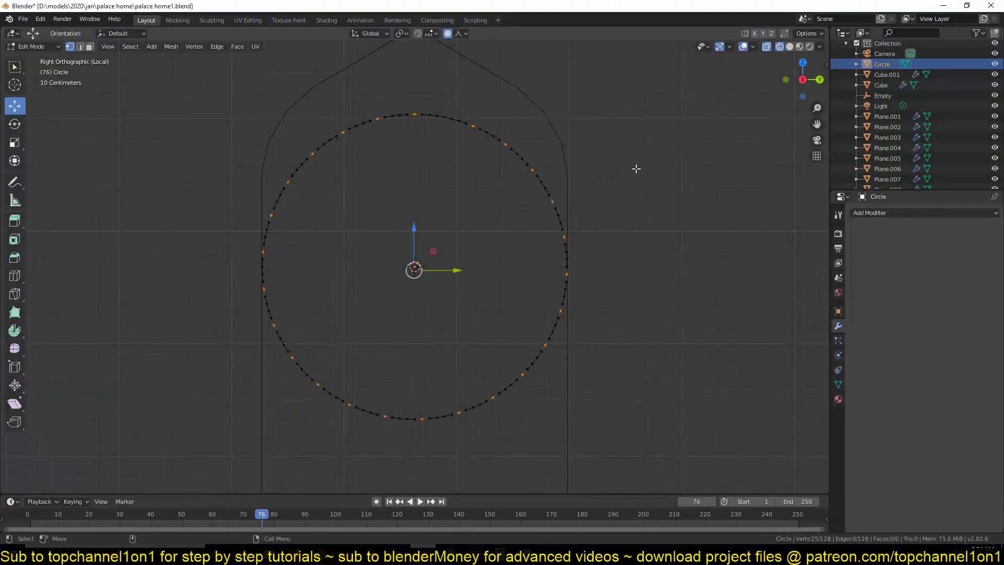
key("o")
key("s")
key("Escape")
key("s")
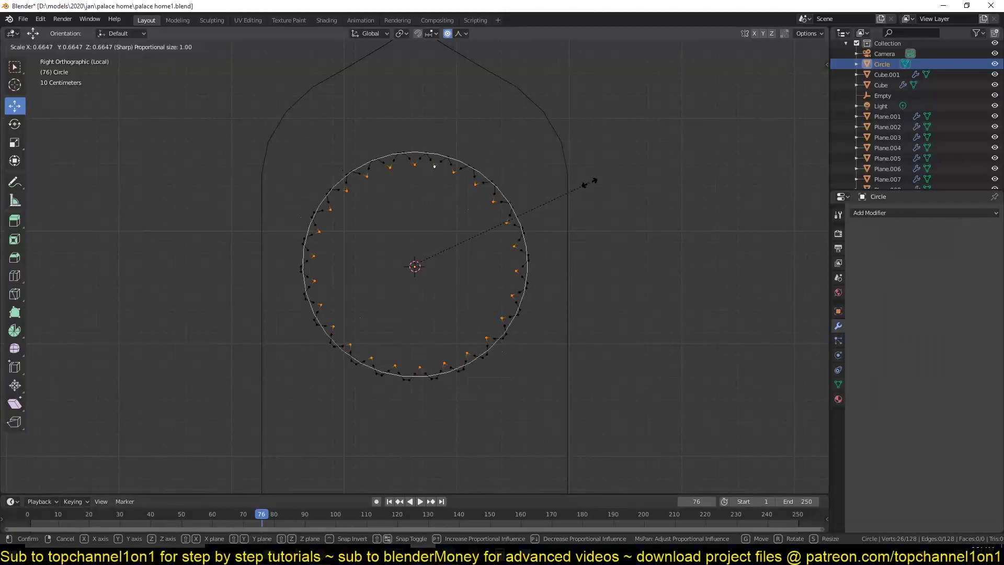
key("Escape")
key("a")
Step: Pull alternate ring vertices inward into a star shape and enlarge the star
left_click(131, 46)
left_click(149, 128)
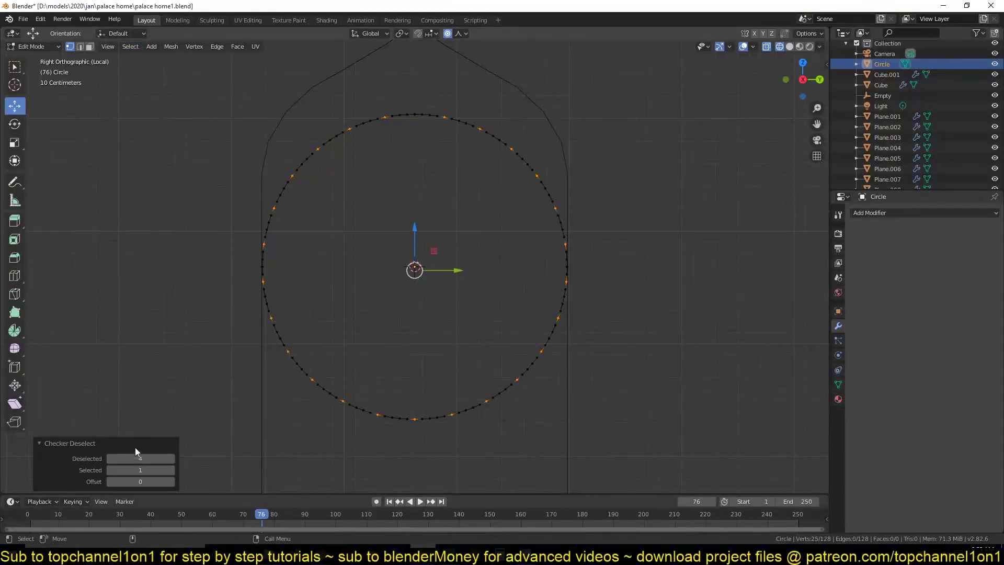
left_click(173, 458)
key("s")
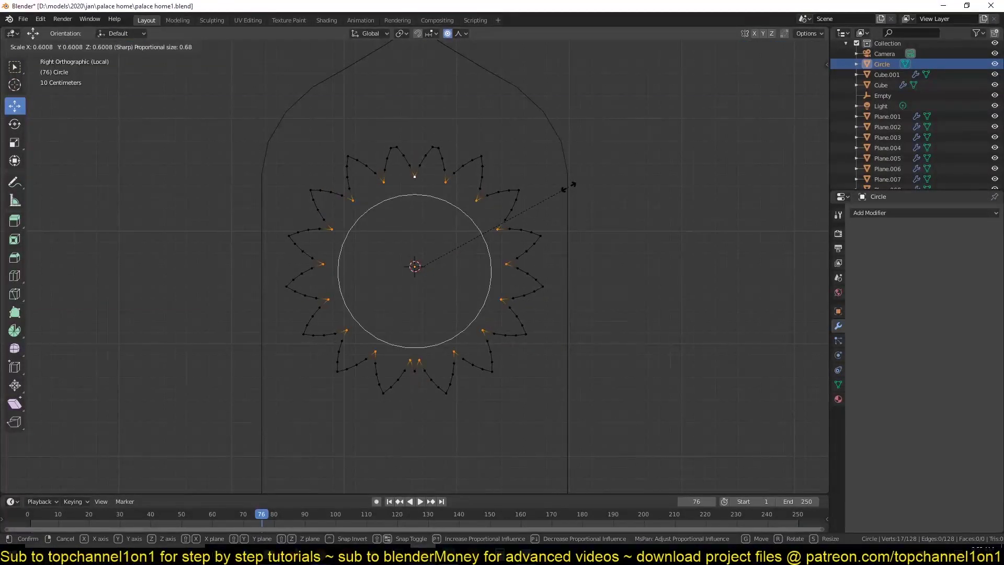
scroll(568, 187, "up", 1)
left_click(569, 187)
key("o")
left_click(439, 139)
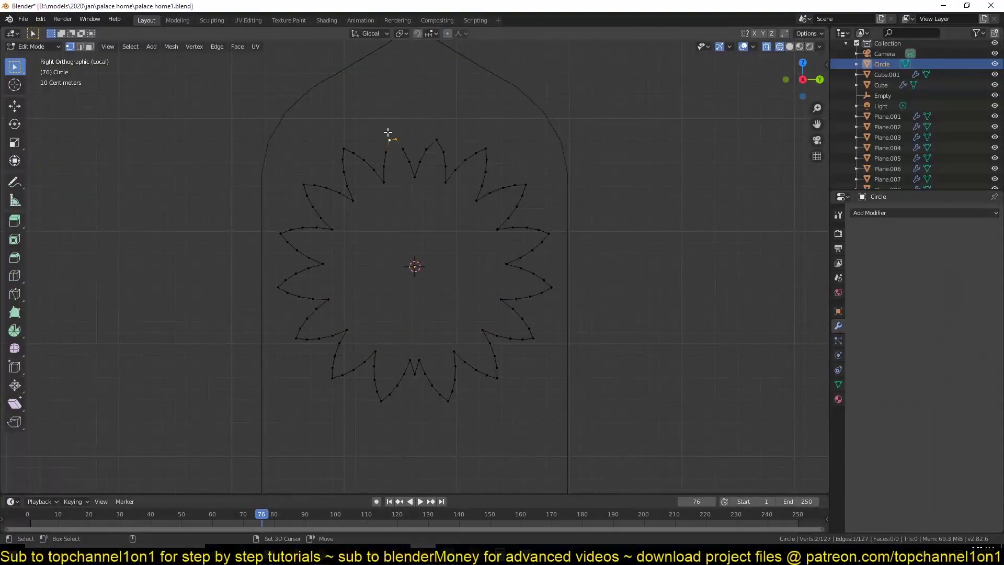
key("Tab")
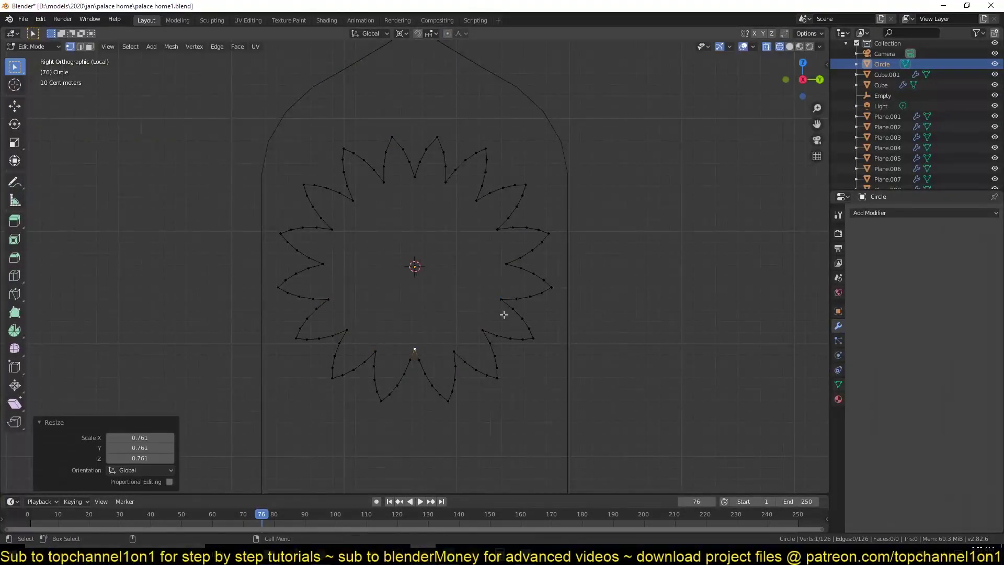
key("s")
left_click(567, 270)
Step: Try an inner star copy scaled to 0.6, then undo back to the plain circle
key("Tab")
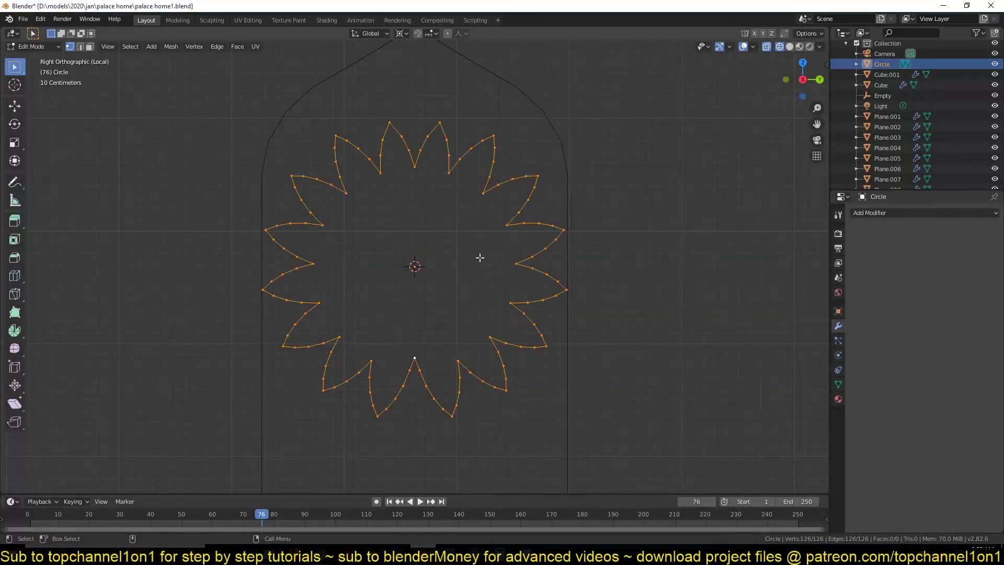
key("shift+d")
key("Escape")
type("s.6")
key("Return")
left_click_drag(350, 293, 438, 203)
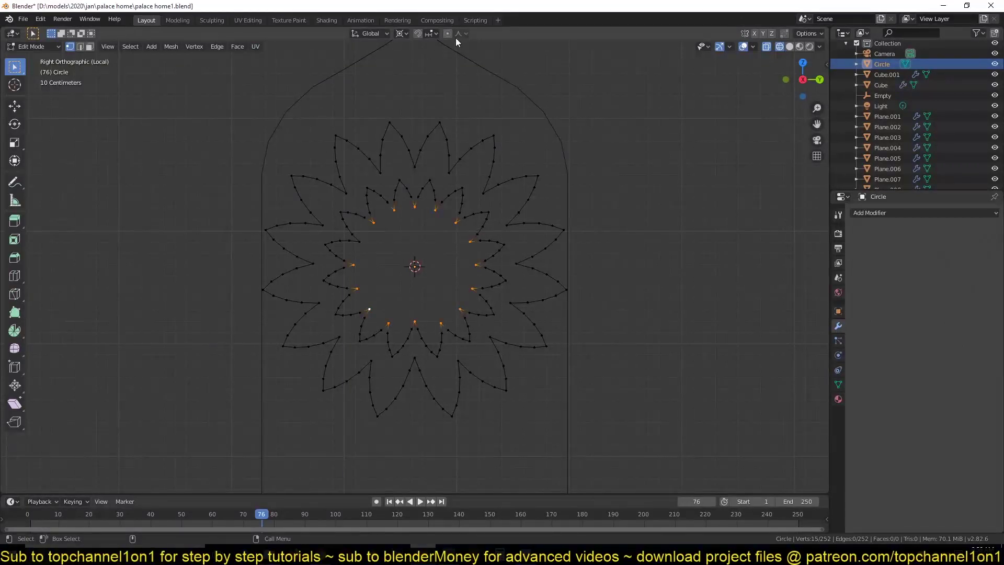
key("o")
key("s")
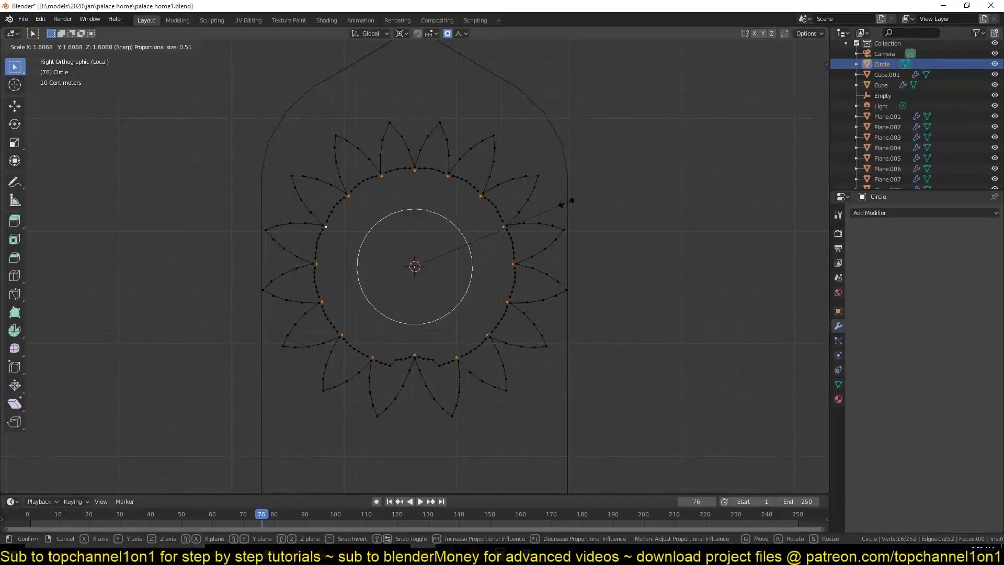
key("Escape")
key("ctrl+z")
key("ctrl+z")
key("ctrl+z")
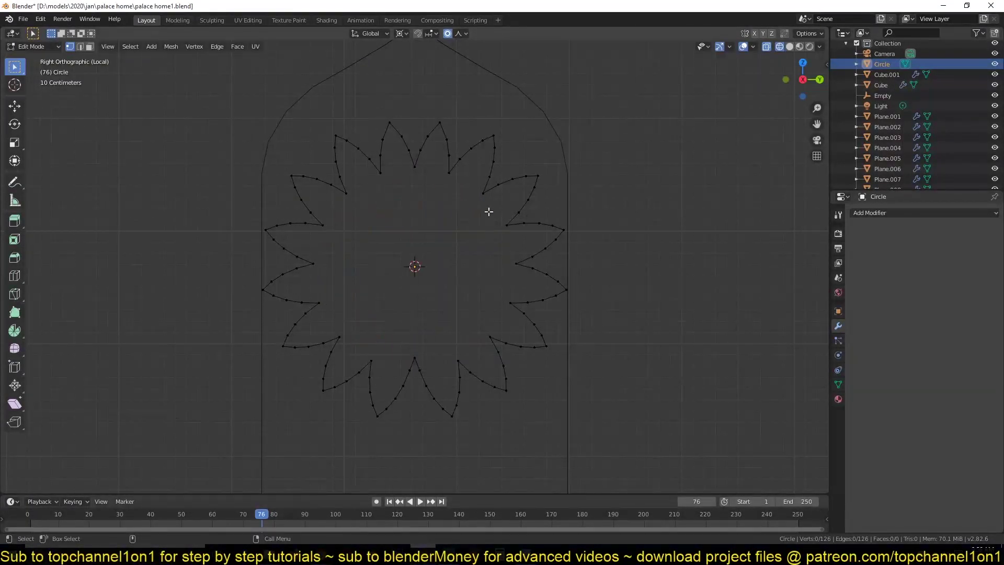
key("ctrl+z")
key("ctrl+z")
key("ctrl+z")
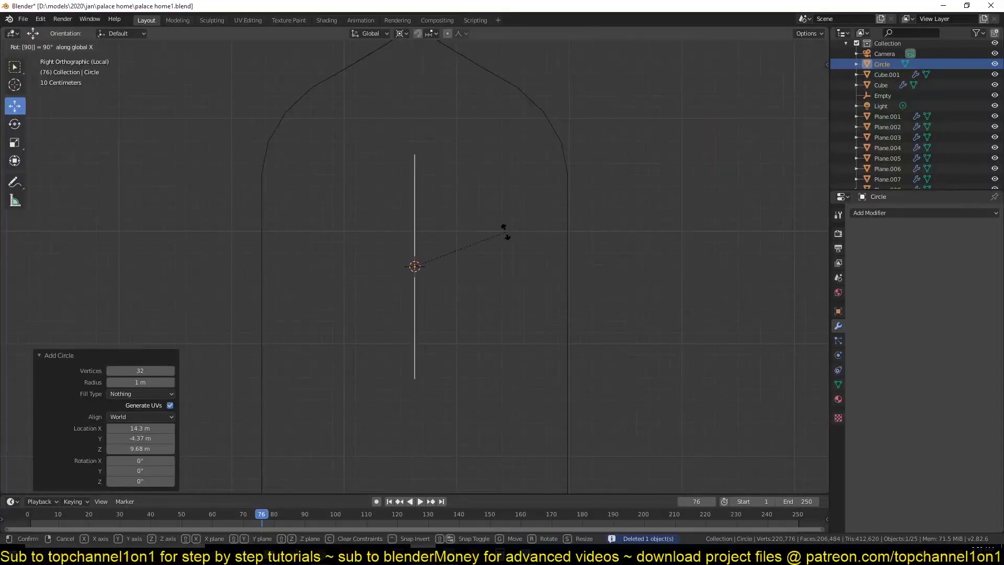
key("ctrl+z")
key("ctrl+z")
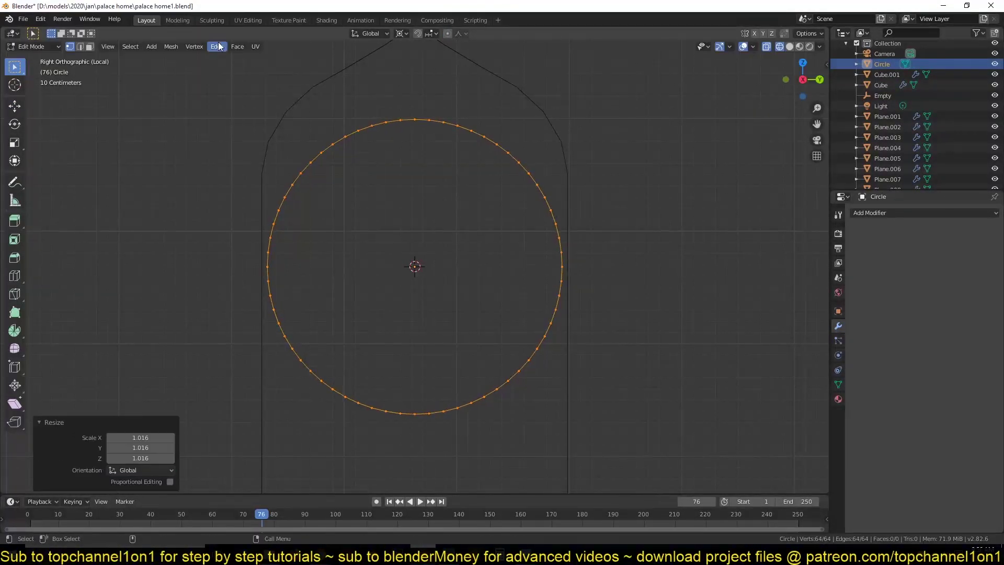
Step: Select alternate circle vertices and repeatedly trial a proportional inward scale, cancelling each attempt
left_click(171, 46)
left_click(174, 131)
left_click(110, 459)
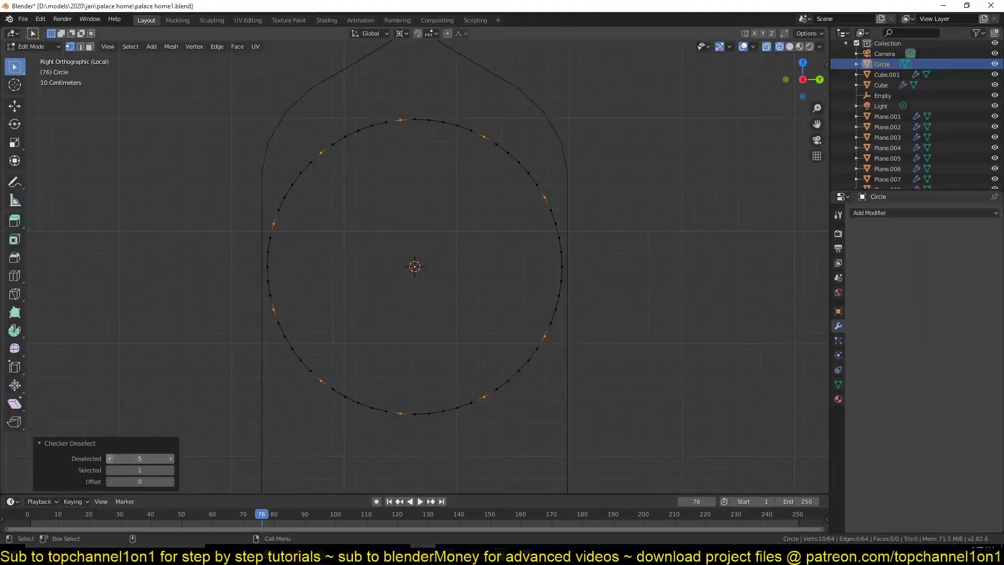
key("o")
key("s")
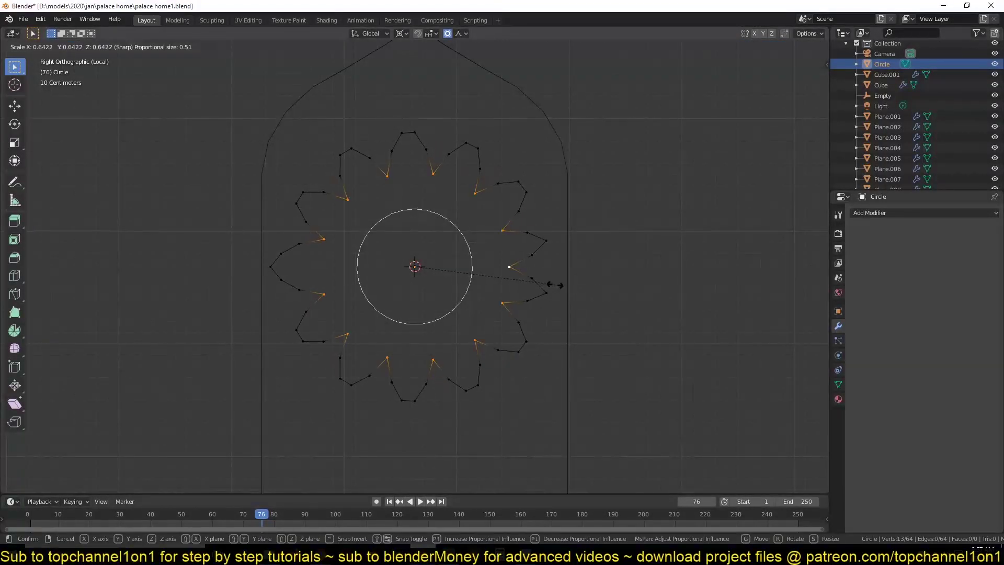
right_click(562, 314)
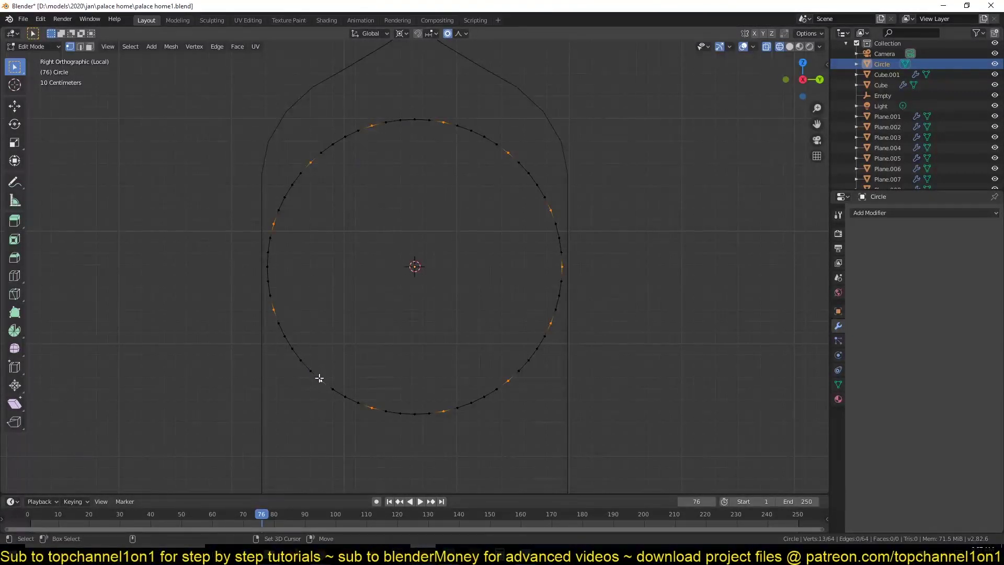
key("s")
right_click(481, 396)
key("s")
right_click(487, 395)
key("s")
right_click(575, 350)
key("s")
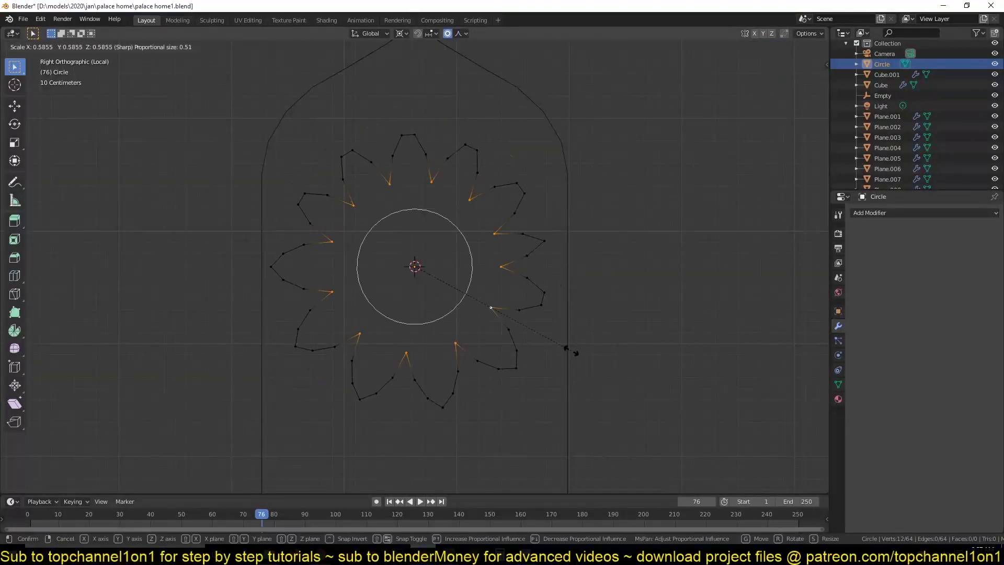
right_click(576, 353)
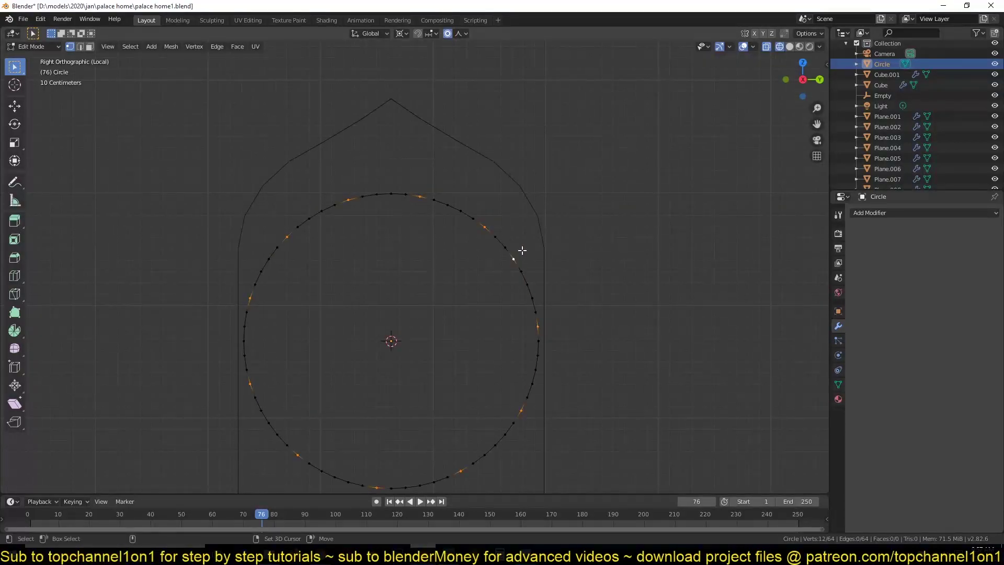
key("s")
right_click(489, 225)
key("s")
right_click(609, 216)
key("s")
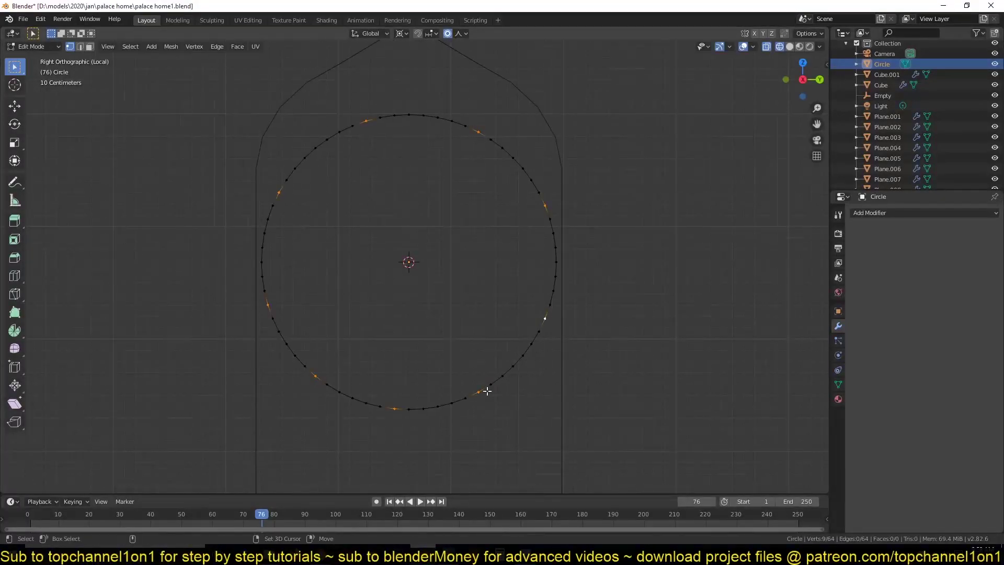
key("Escape")
Step: Scale alternate vertices inward into eight petals, move the rosette higher in the arch, and save
key("s")
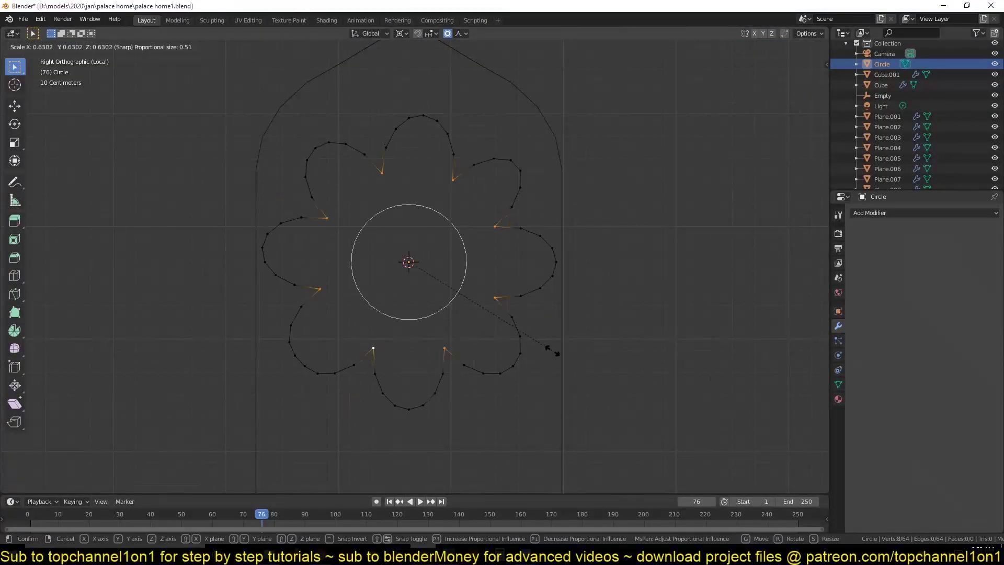
left_click(549, 352)
key("Tab")
key("g")
left_click(594, 291)
key("ctrl+s")
key("g")
left_click(620, 224)
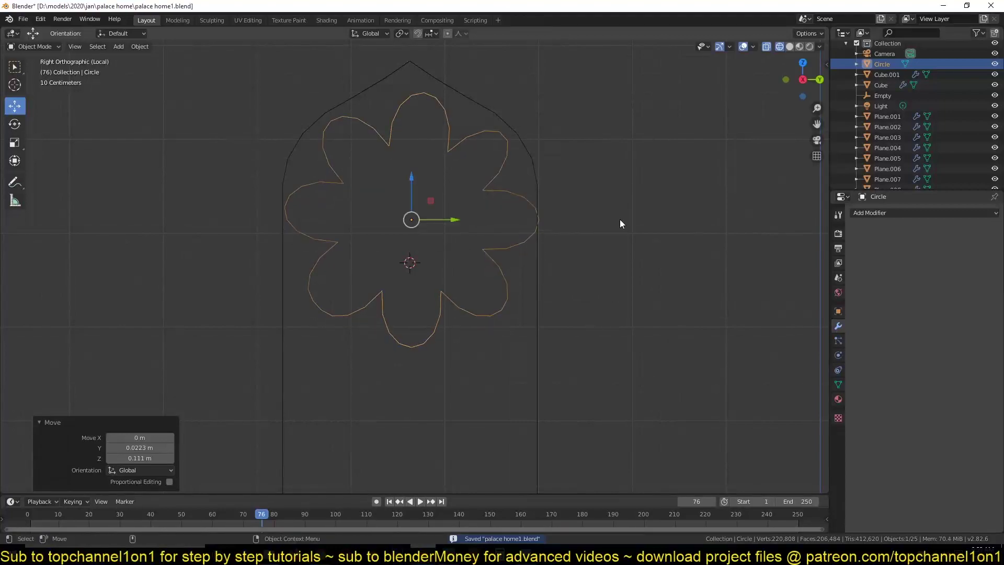
Step: Duplicate the rosette outline, shrink the copy inside, and scale its points toward the centre
key("Tab")
key("shift+d")
key("s")
left_click(529, 233)
key("alt+a")
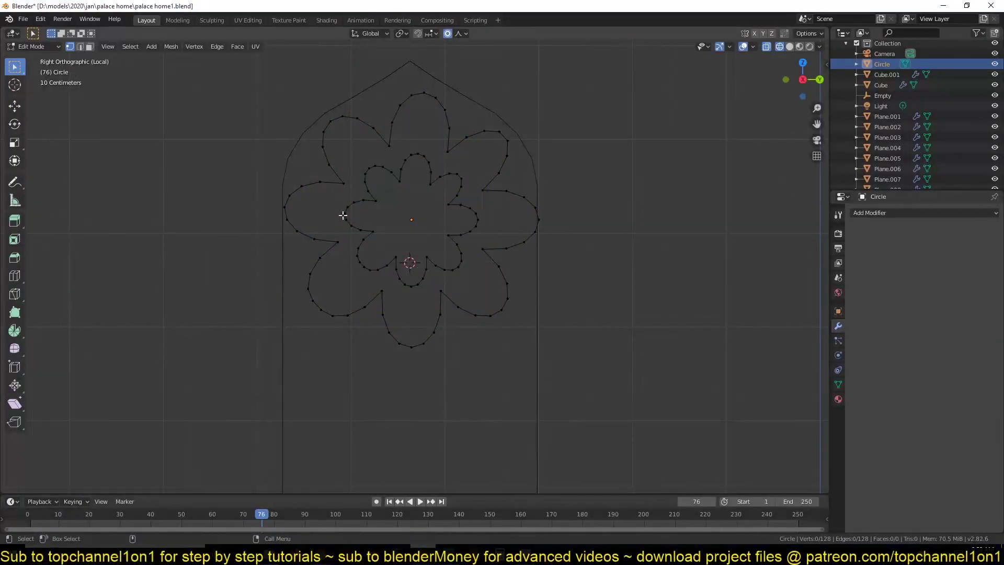
key("s")
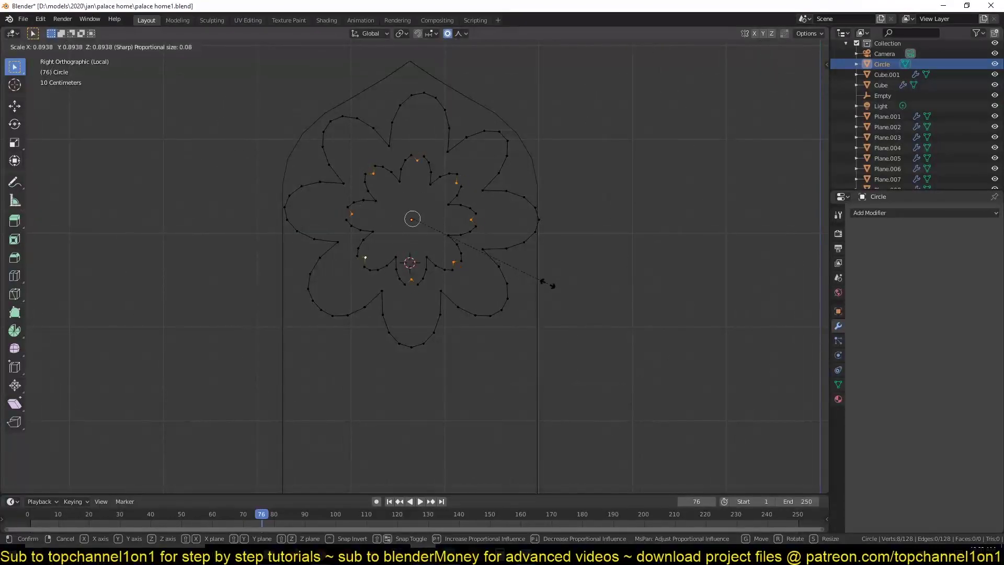
Step: Confirm the inner points' scaling, then fill the inner tips into a centre face rounded with To Sphere
left_click(711, 313)
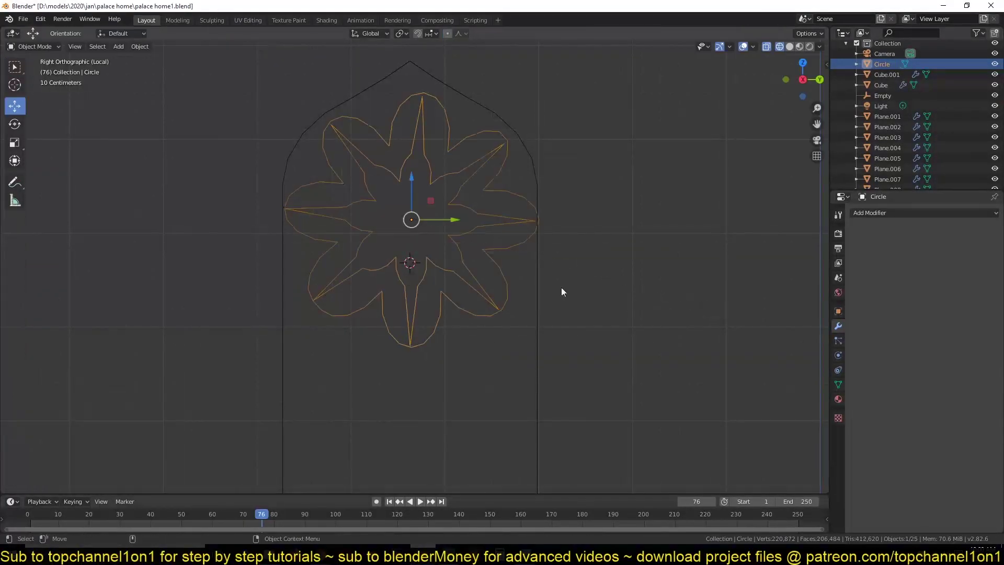
key("ctrl+s")
key("alt+a")
scroll(435, 177, "up", 4)
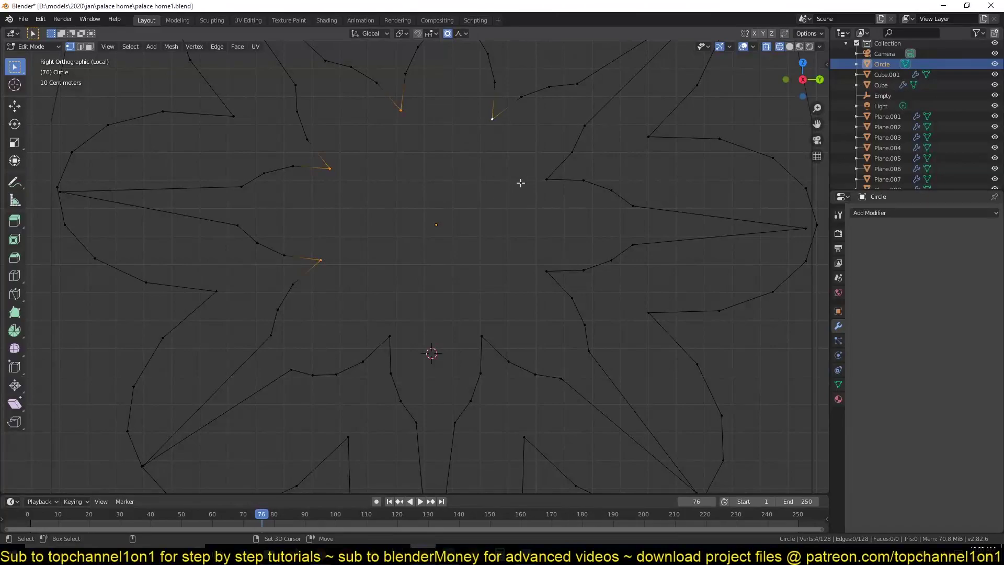
key("e")
key("s")
key("f")
scroll(436, 230, "up", 3)
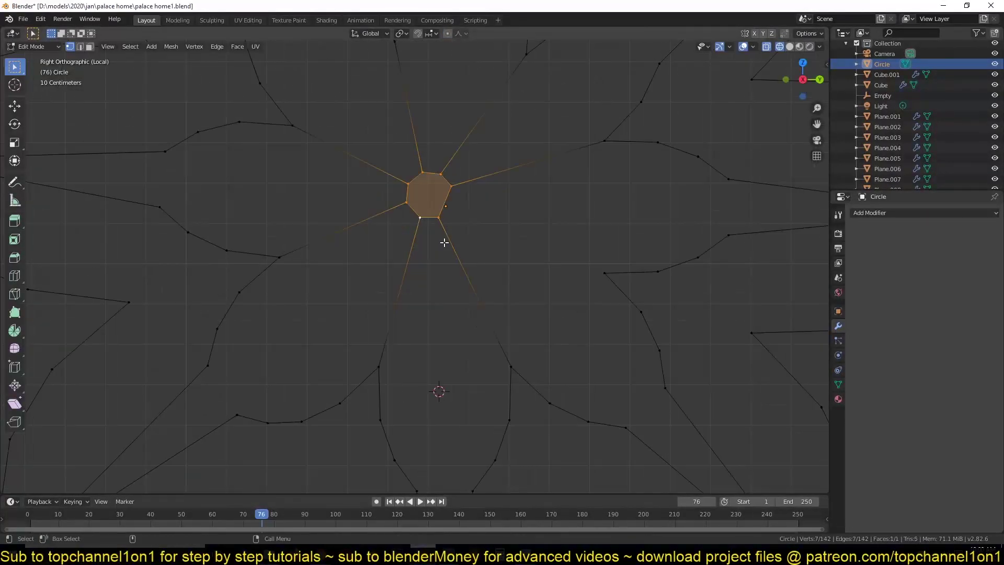
key("shift+alt+s")
type("12")
left_click(473, 252)
Step: Edge Collapse the hub into a single centre vertex and return to Object Mode
right_click(477, 190)
left_click(477, 193)
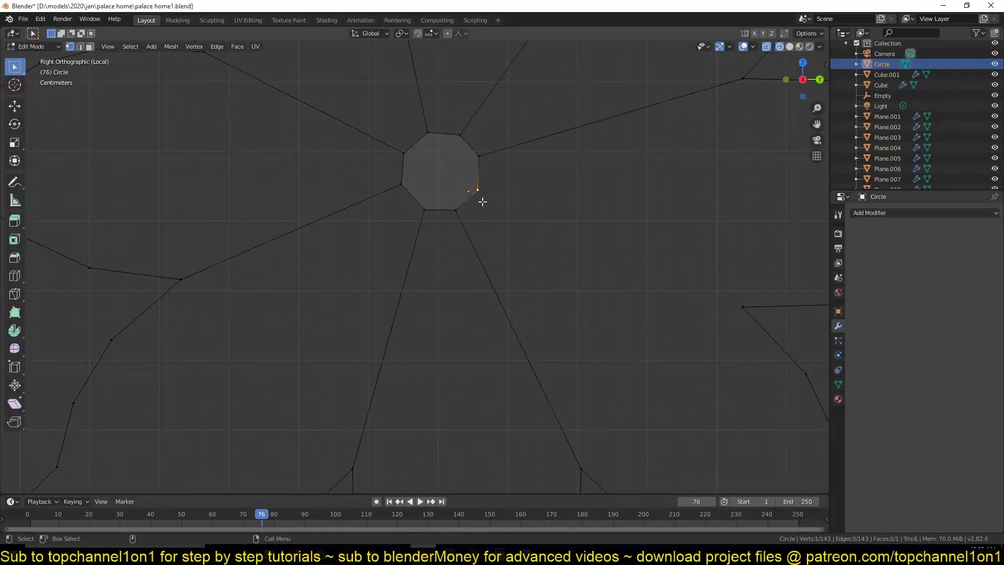
scroll(434, 219, "down", 3)
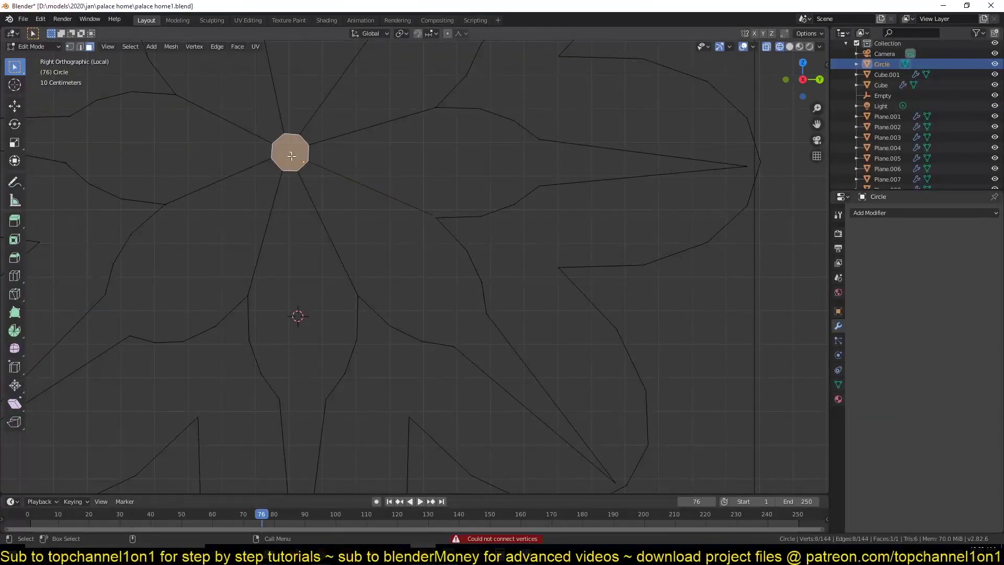
right_click(284, 205)
left_click(284, 205)
right_click(356, 219)
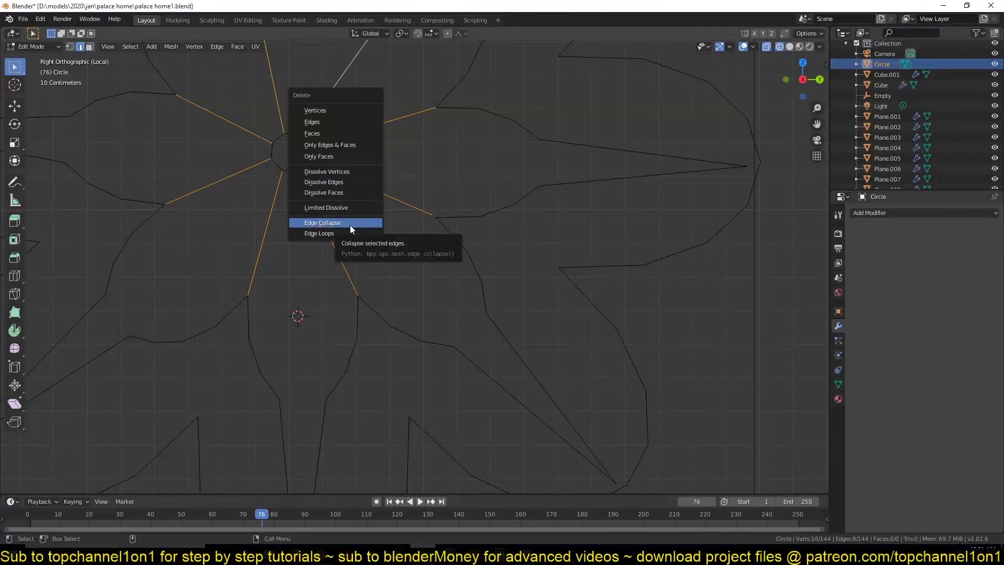
left_click(356, 220)
key("Tab")
scroll(532, 339, "down", 4)
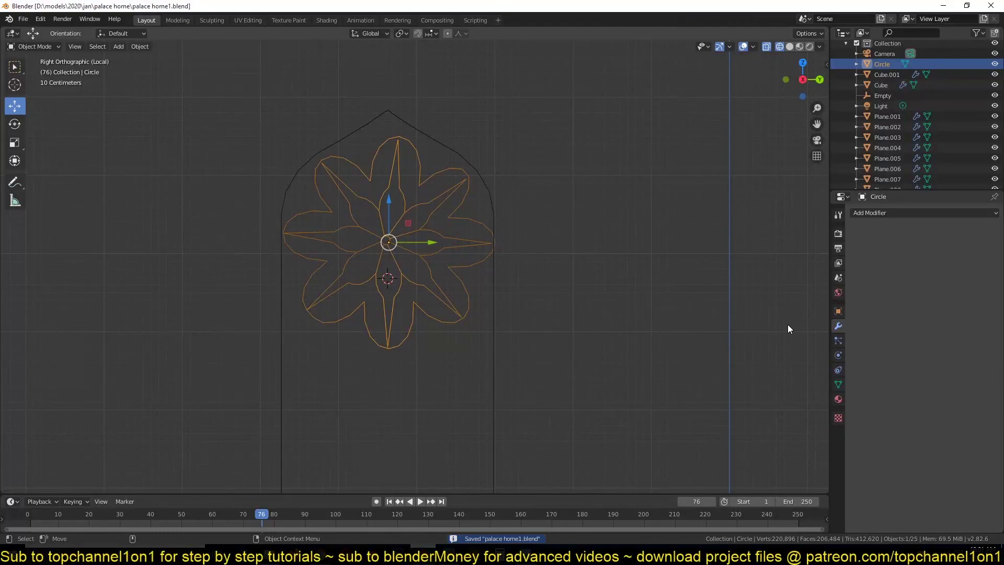
Step: Convert the rosette into a curve and give it a Geometry bevel depth
left_click(140, 46)
left_click(251, 305)
left_click(838, 370)
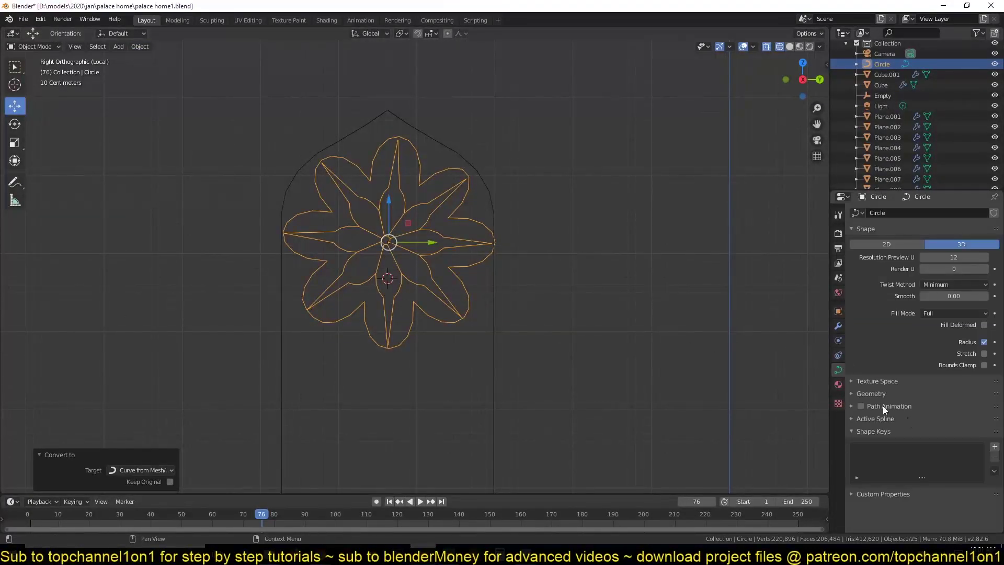
left_click(871, 394)
left_click_drag(954, 474, 968, 474)
left_click(516, 313)
scroll(516, 313, "up", 2)
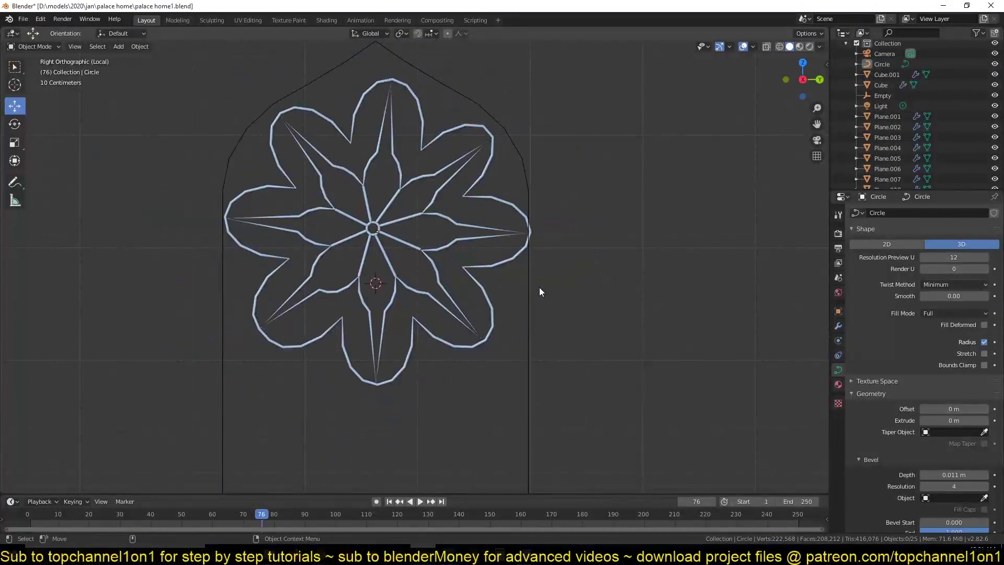
Step: Reselect the rosette curve and select all its points in Edit Mode
left_click(497, 273)
key("Tab")
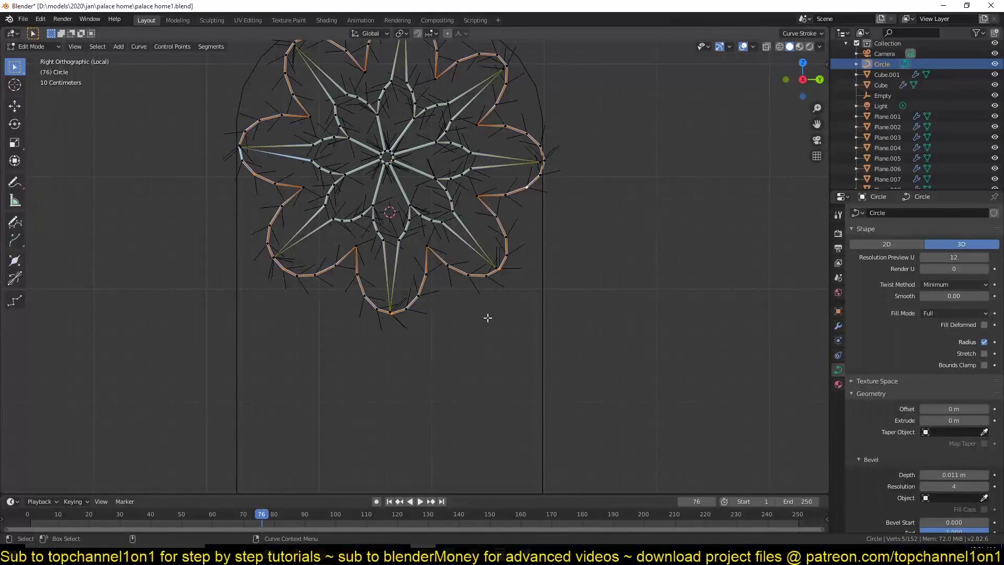
key("a")
scroll(486, 317, "down", 8)
key("Tab")
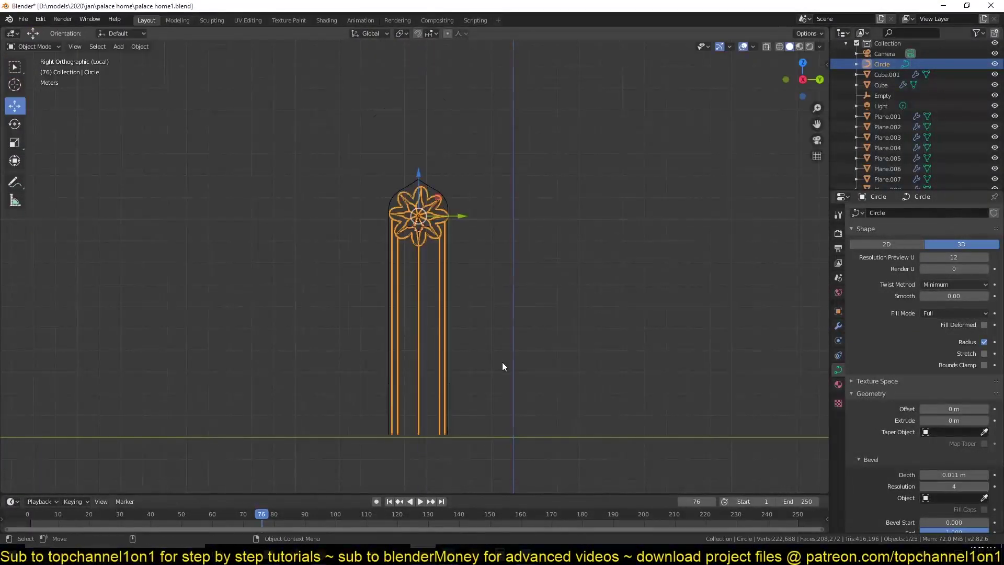
key("Tab")
scroll(503, 366, "up", 4)
key("a")
scroll(505, 285, "down", 4)
key("alt+a")
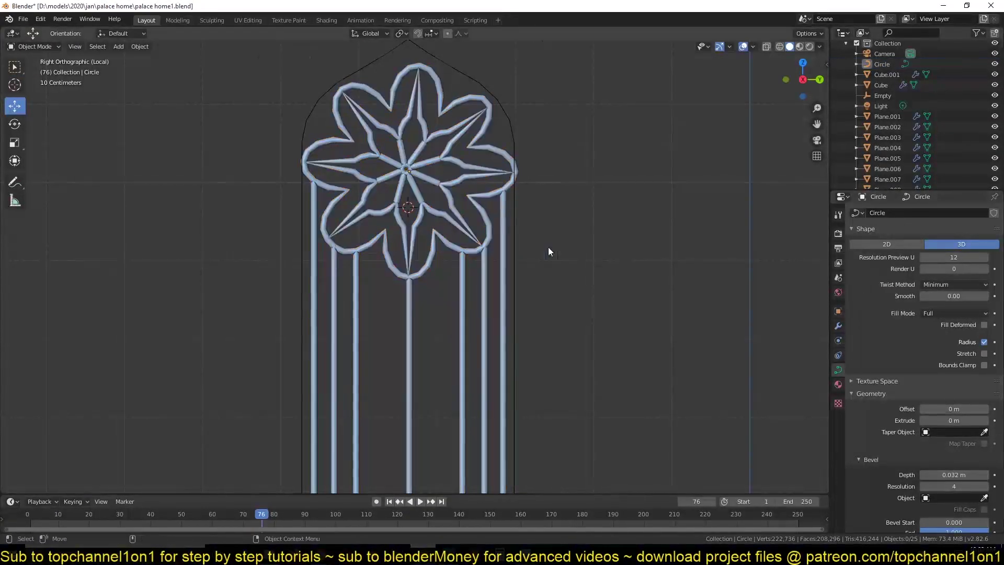
key("Tab")
key("a")
Step: Set all splines to Bezier with a new handle type, then save the file
right_click(463, 355)
left_click(520, 357)
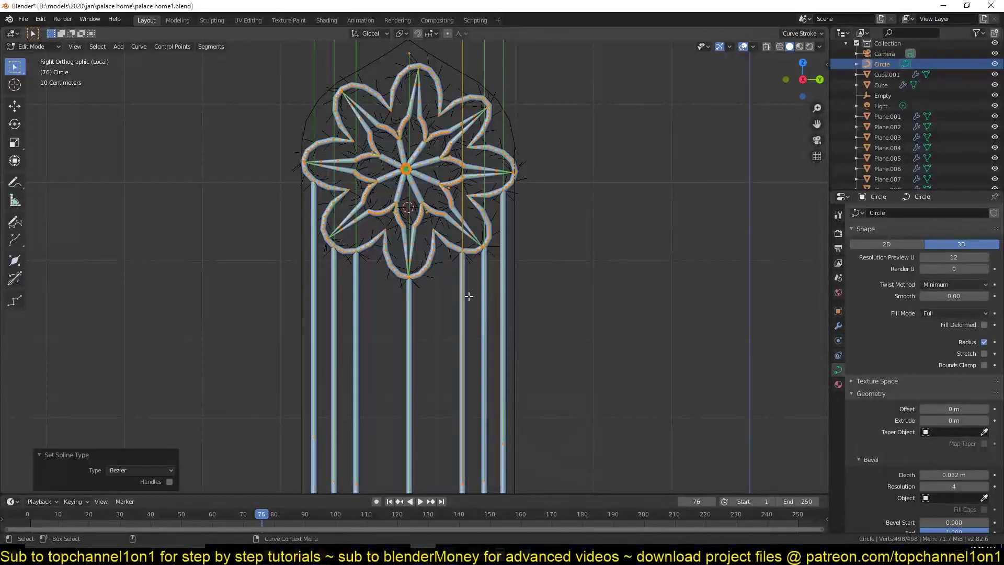
right_click(468, 297)
mouse_move(429, 297)
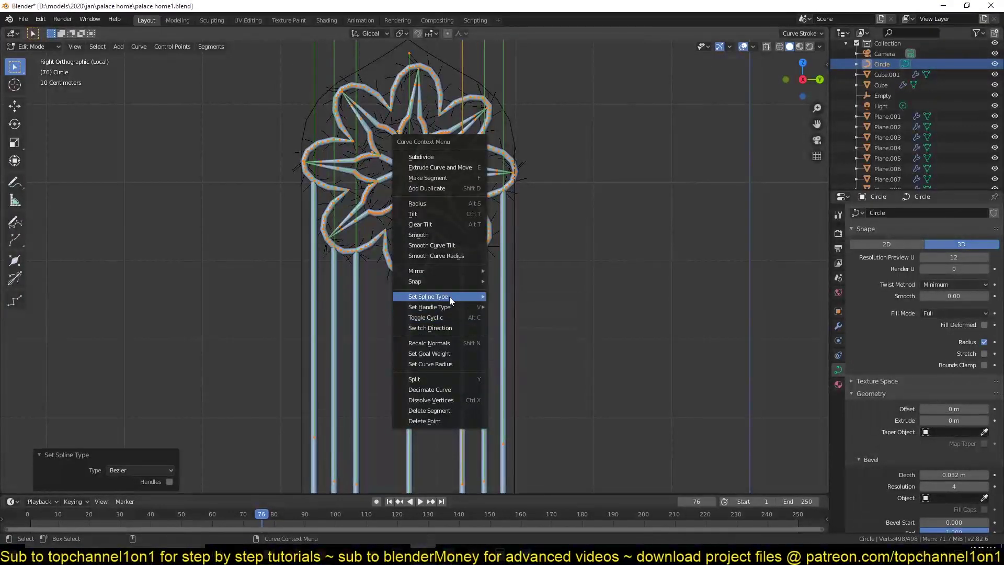
key("v")
left_click(473, 202)
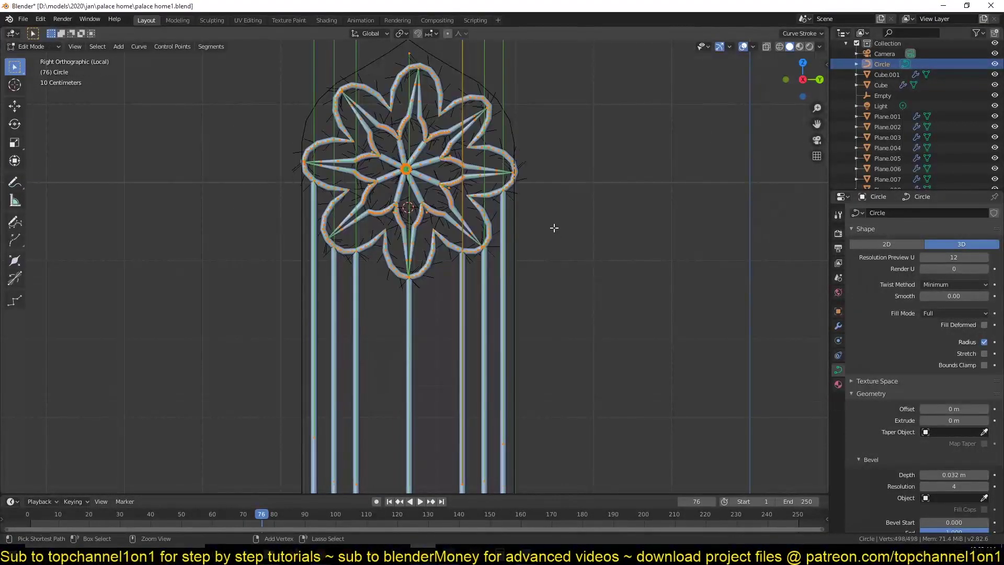
key("Tab")
key("ctrl+s")
Step: Lower the bevel resolution to 1, save, and leave Local View to see the whole palace
key("shift+z")
scroll(499, 247, "up", 8)
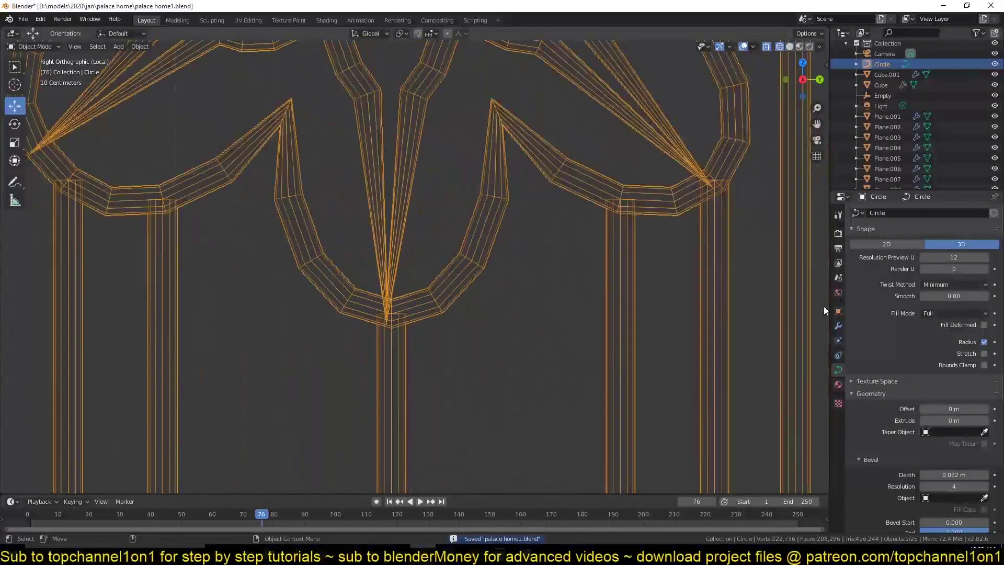
left_click_drag(954, 487, 922, 485)
key("shift+z")
scroll(564, 337, "down", 5)
key("alt+a")
key("ctrl+s")
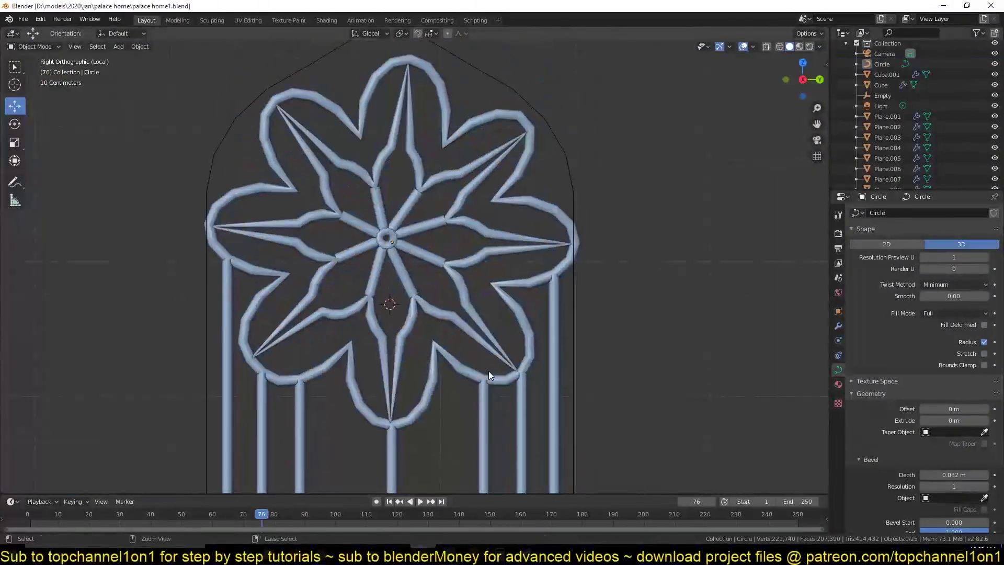
key("KP_Divide")
Step: Move the rosette tracery 5.82 m along X toward the apse wall
left_click(326, 107)
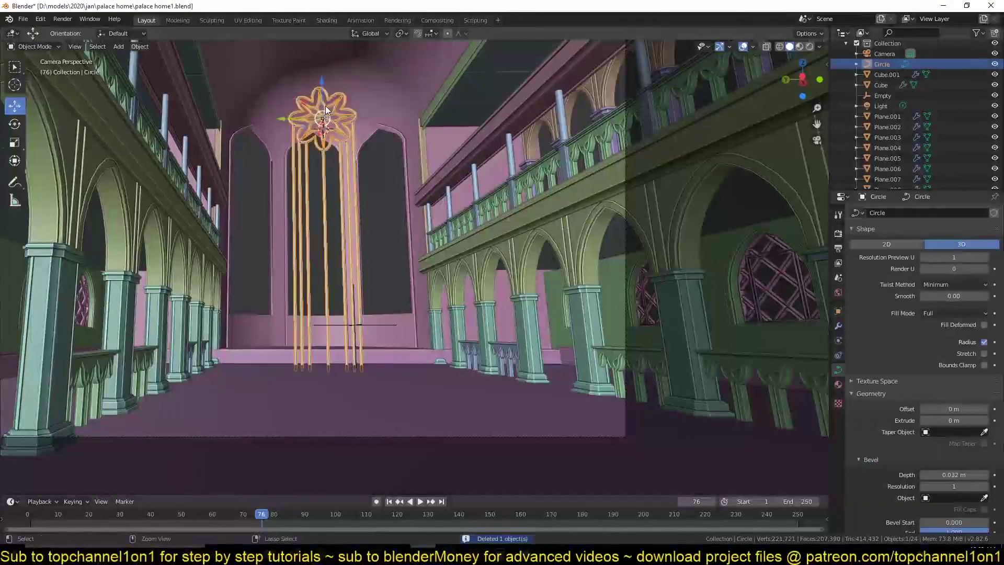
key("KP_7")
key("KP_Decimal")
key("shift+z")
left_click_drag(455, 270, 569, 292)
key("KP_Decimal")
key("shift+z")
middle_click_drag(569, 292, 780, 284)
Step: Add a Simple Deform Bend modifier on the Z axis and apply the tracery's rotation
left_click(839, 326)
left_click(924, 213)
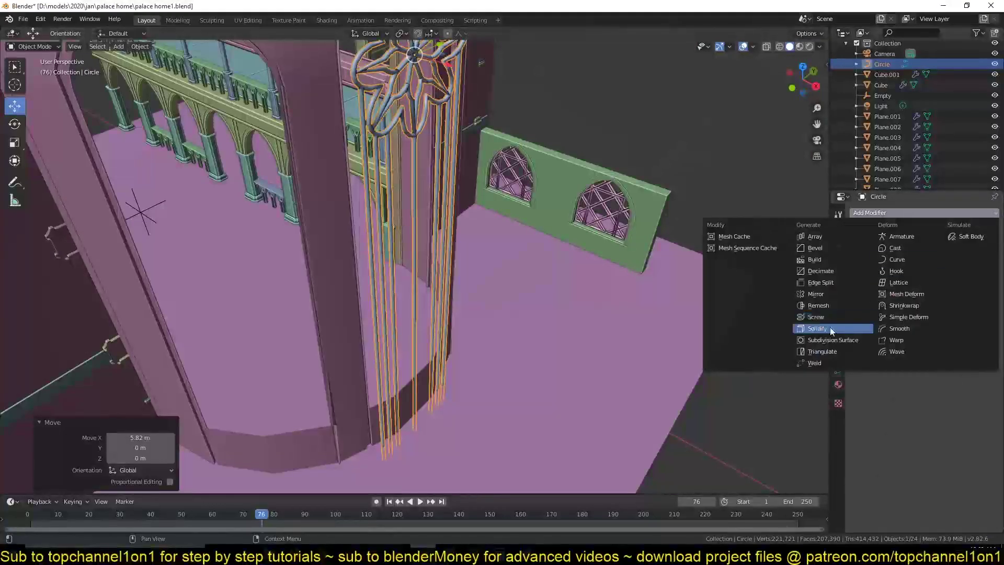
left_click(909, 317)
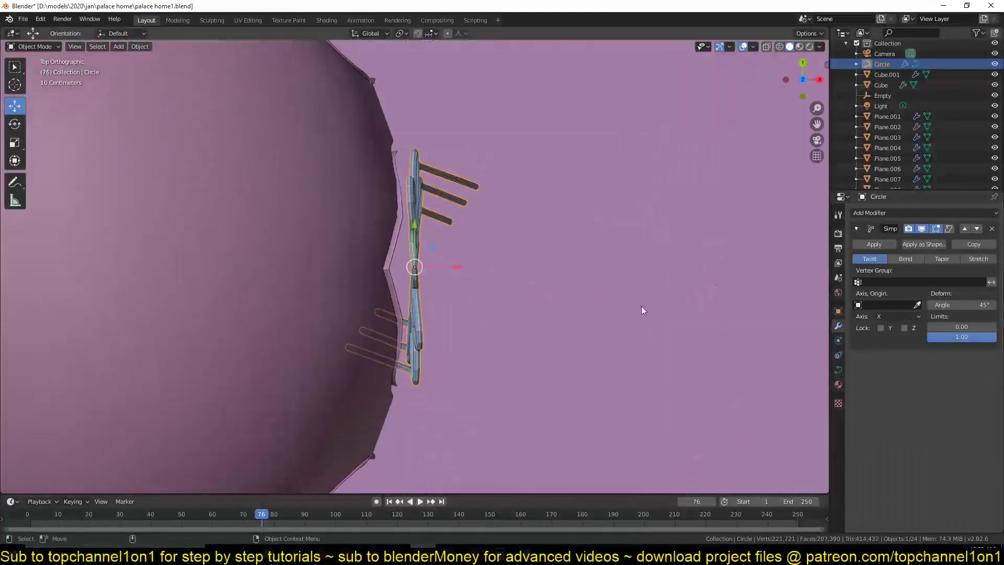
key("KP_7")
key("shift+z")
left_click(906, 259)
key("ctrl+s")
key("ctrl+a")
left_click(471, 284)
left_click(898, 317)
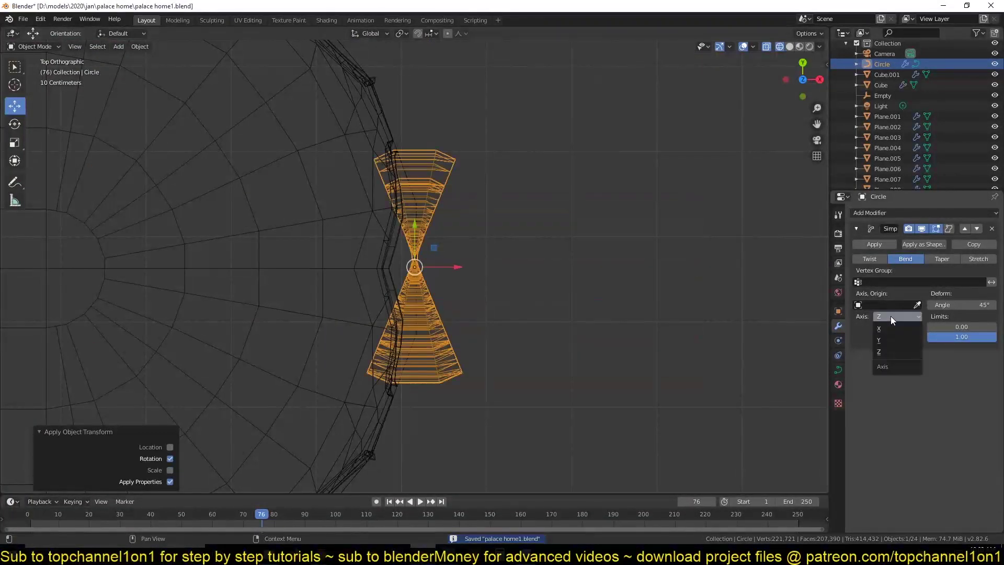
Step: Adjust the bend angle, convert the tracery into a mesh, and save
middle_click_drag(824, 321, 465, 230)
key("KP_1")
mouse_move(963, 305)
left_mouse_down()
mouse_move(931, 305)
mouse_move(955, 305)
left_mouse_up()
key("KP_3")
scroll(650, 306, "up", 3)
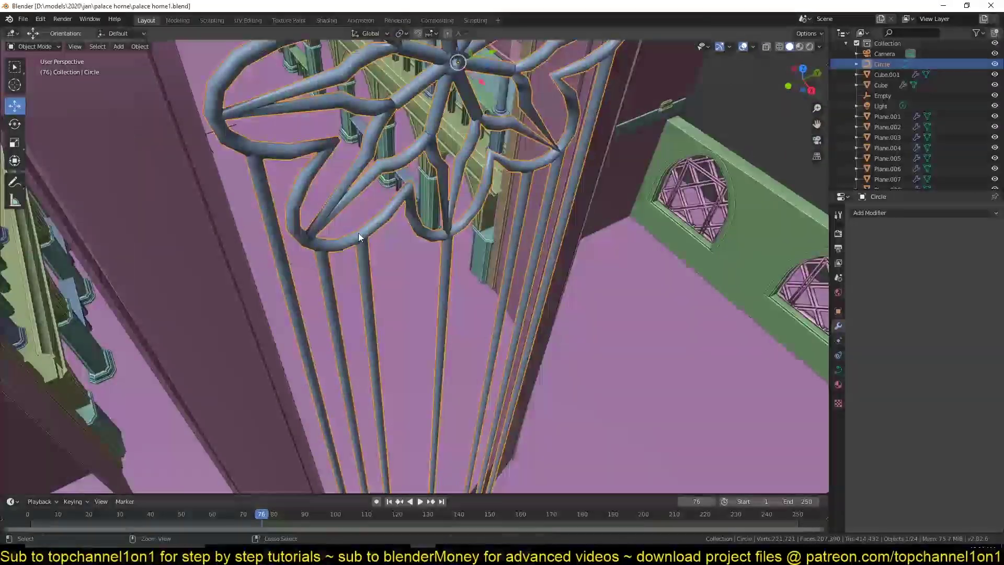
right_click(359, 234)
left_click(339, 215)
mouse_move(667, 249)
middle_mouse_down()
mouse_move(623, 307)
mouse_move(732, 272)
middle_mouse_up()
key("ctrl+s")
Step: Try another Simple Deform Bend modifier, then remove it and save the file
left_click(889, 213)
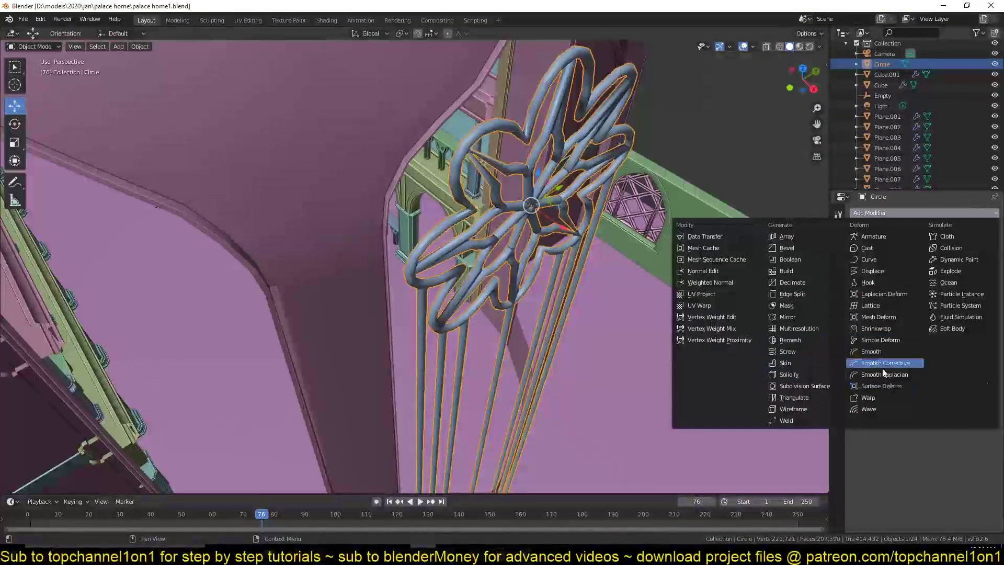
left_click(881, 340)
left_click(905, 259)
middle_click_drag(636, 284, 616, 295)
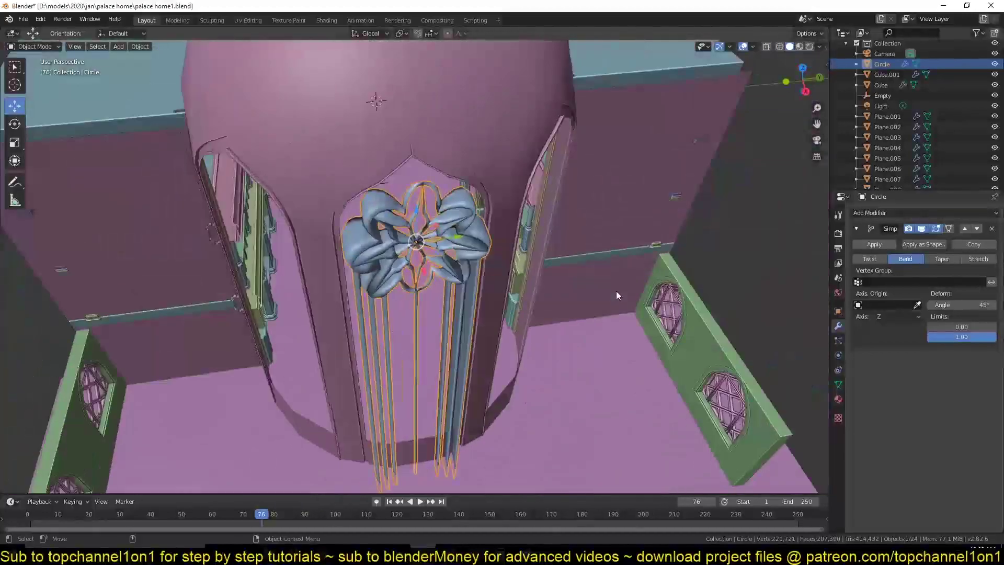
key("KP_7")
left_click(992, 229)
key("ctrl+s")
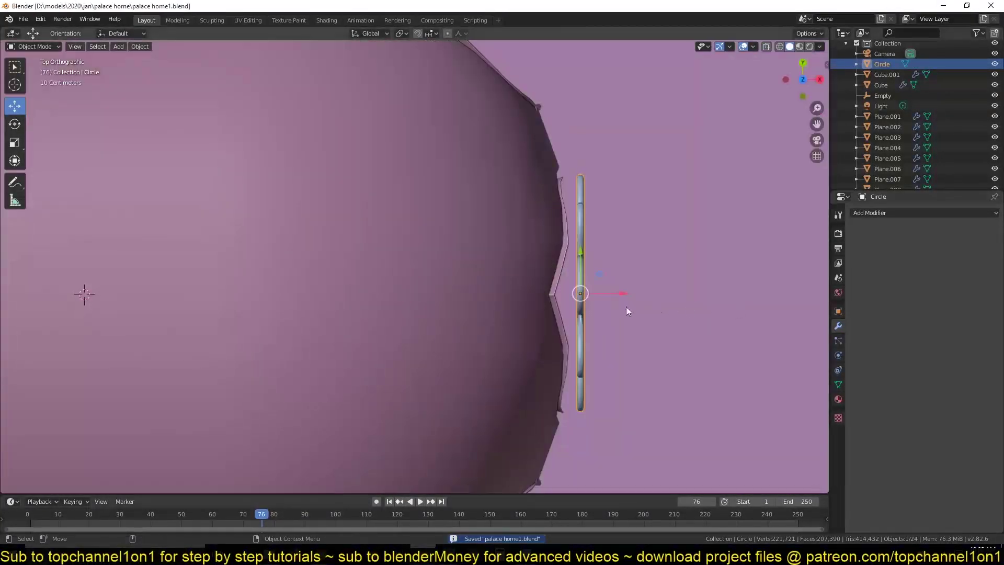
scroll(628, 311, "down", 4)
key("shift+z")
Step: Add a Bezier circle and bend the rosette window along it with a rotated Curve modifier
key("shift+a")
left_click(368, 289)
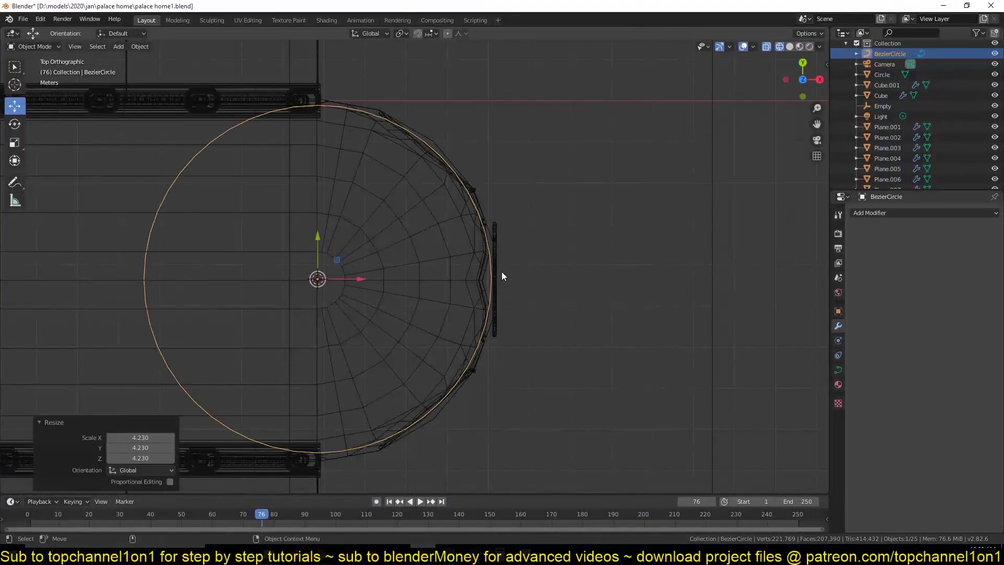
left_click(501, 276)
scroll(630, 331, "up", 2)
left_click(870, 213)
left_click(868, 291)
left_click(917, 271)
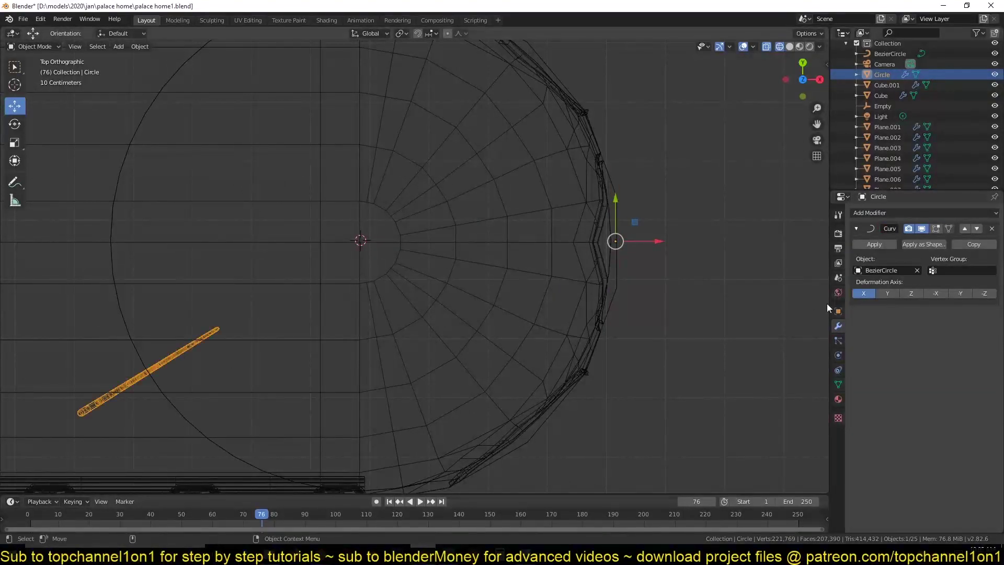
key("r")
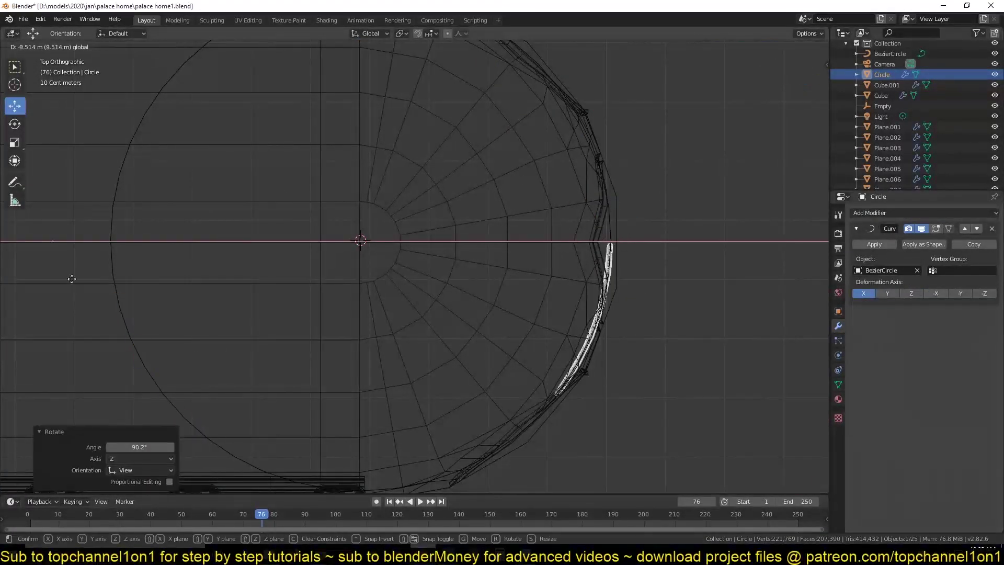
left_click(72, 279)
middle_click_drag(72, 279, 131, 149)
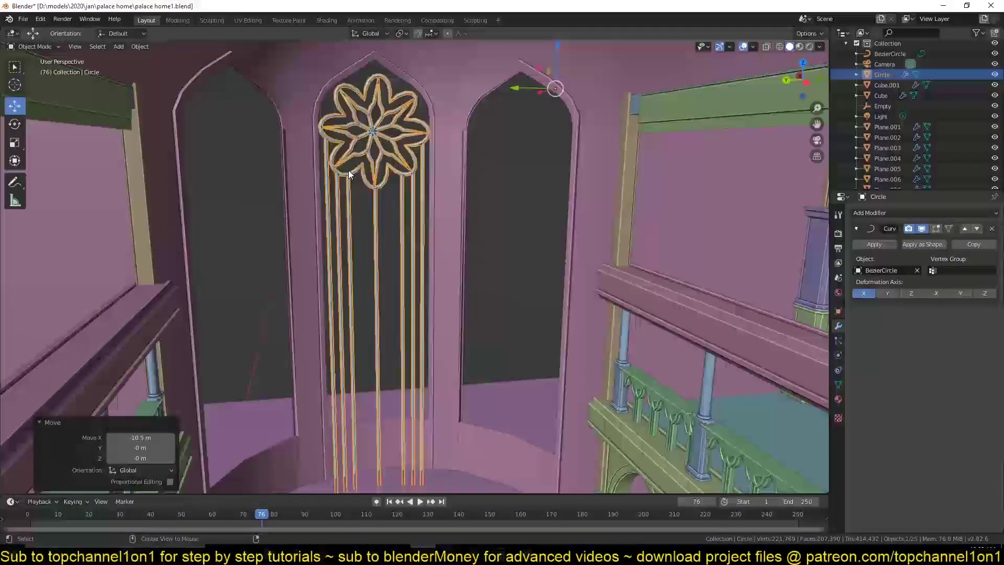
Step: Add an Array modifier with relative offset X set to 0
left_click(903, 213)
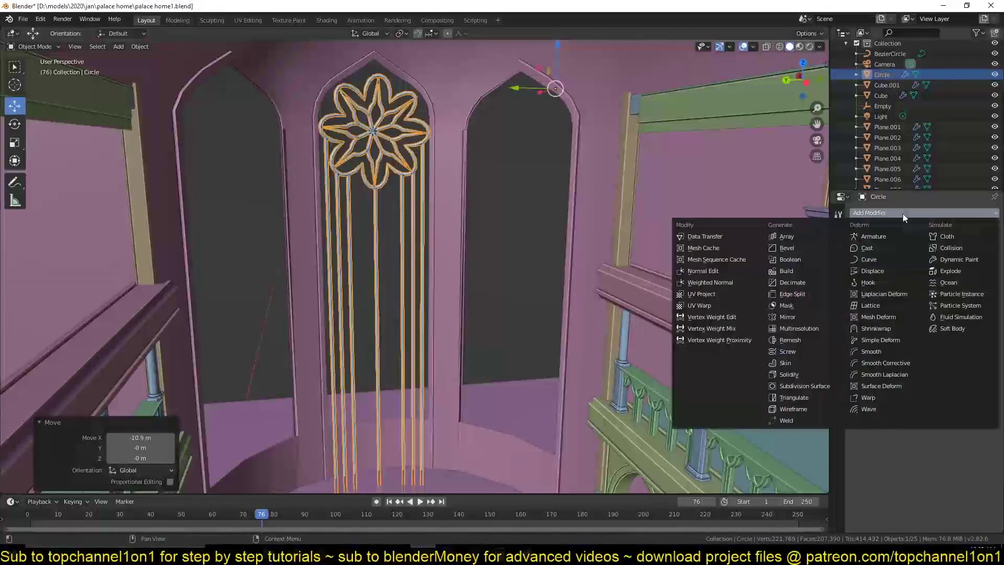
left_click(787, 236)
left_click(965, 284)
key("KP_7")
key("shift+z")
double_click(961, 297)
type("0")
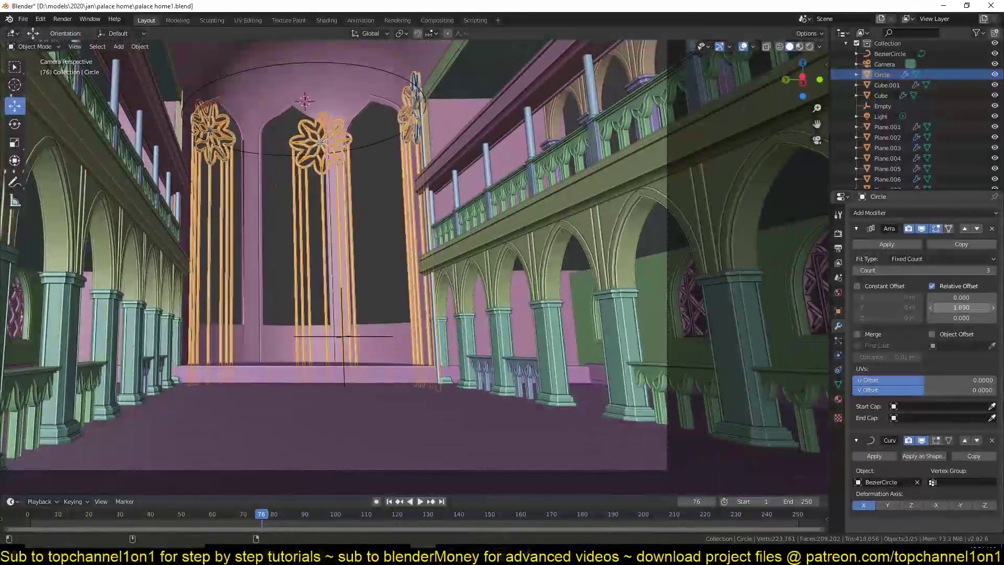
Step: Set the window Array Y offset to 1.26 and shift the repeated windows along X
left_click_drag(961, 308, 936, 307)
key("g")
key("x")
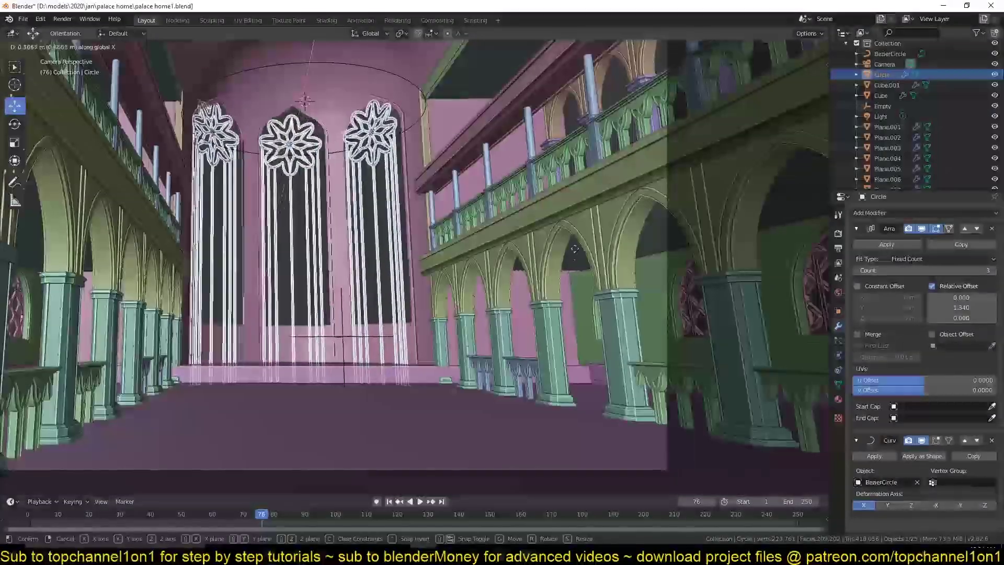
left_click(581, 260)
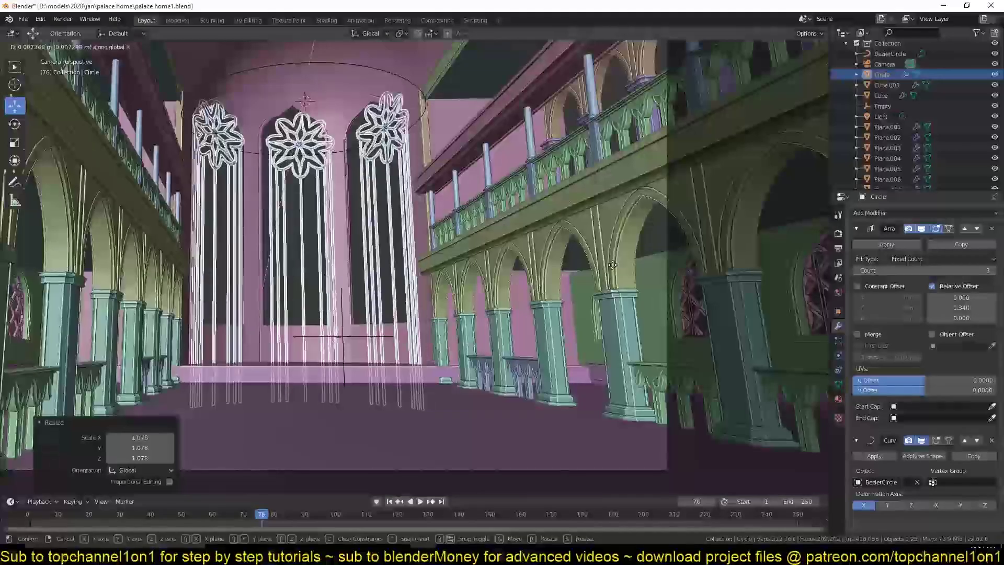
left_click_drag(962, 307, 955, 308)
key("alt+a")
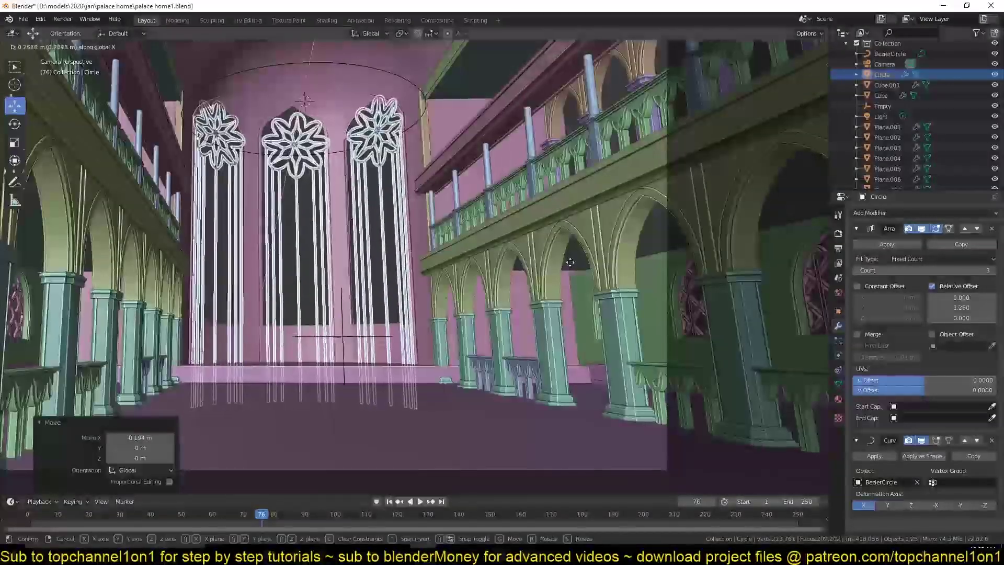
middle_click_drag(366, 246, 409, 242)
scroll(410, 241, "up", 3)
Step: Move the windows along X and Y and narrow them on X to fit the apse arches
left_click(573, 205)
scroll(572, 205, "up", 2)
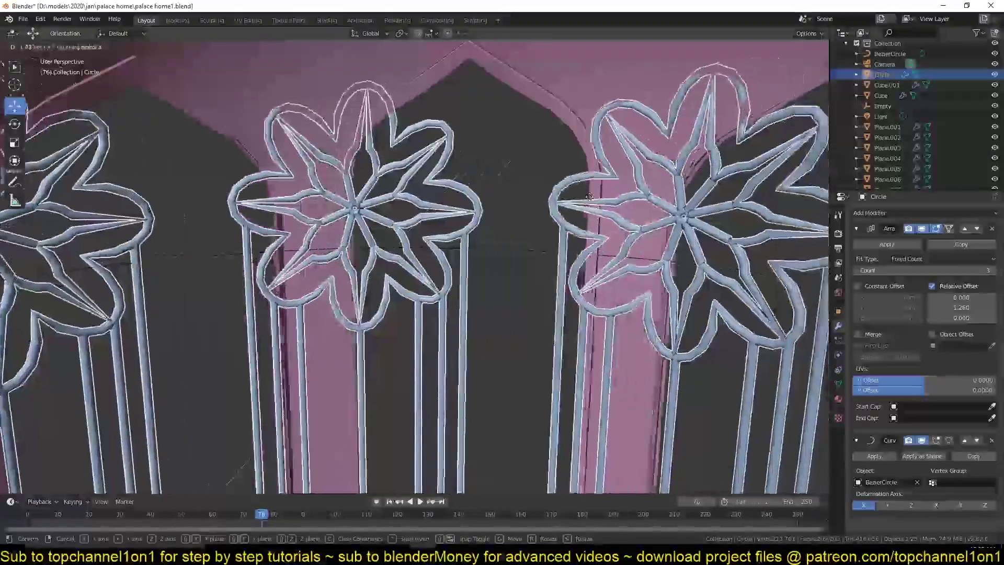
key("g")
key("x")
left_click(604, 330)
key("g")
key("y")
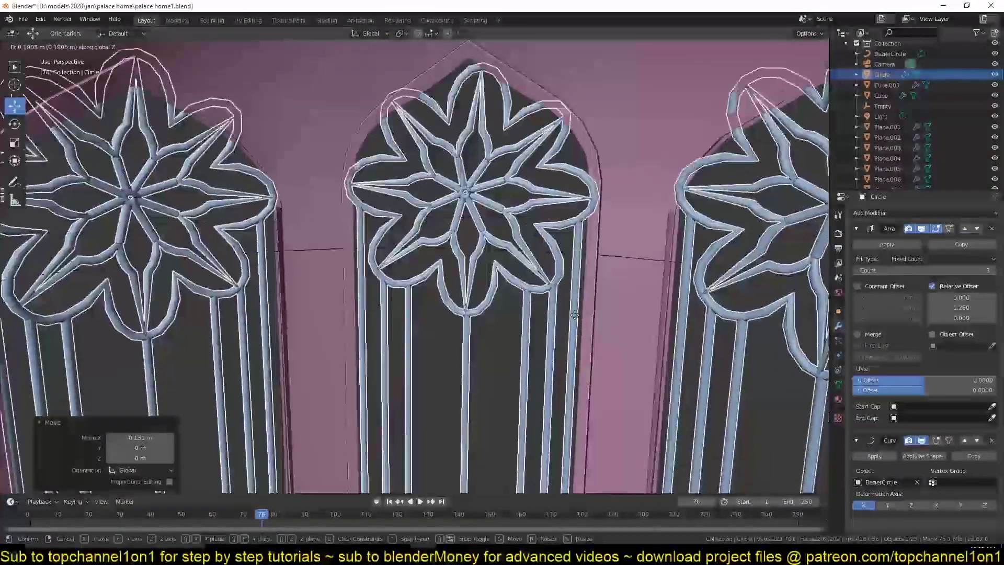
left_click(600, 287)
key("s")
key("x")
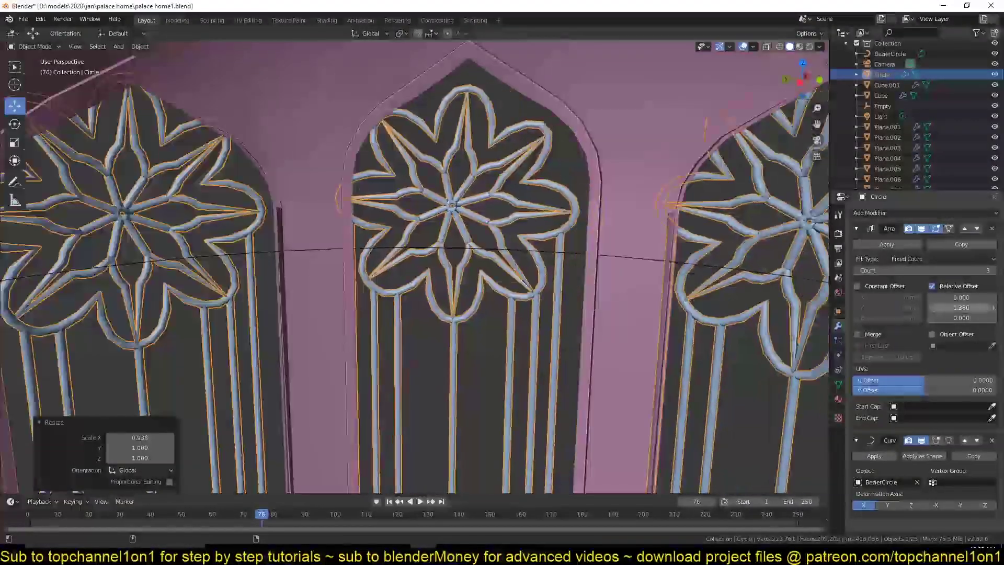
left_click(570, 266)
scroll(559, 258, "down", 2)
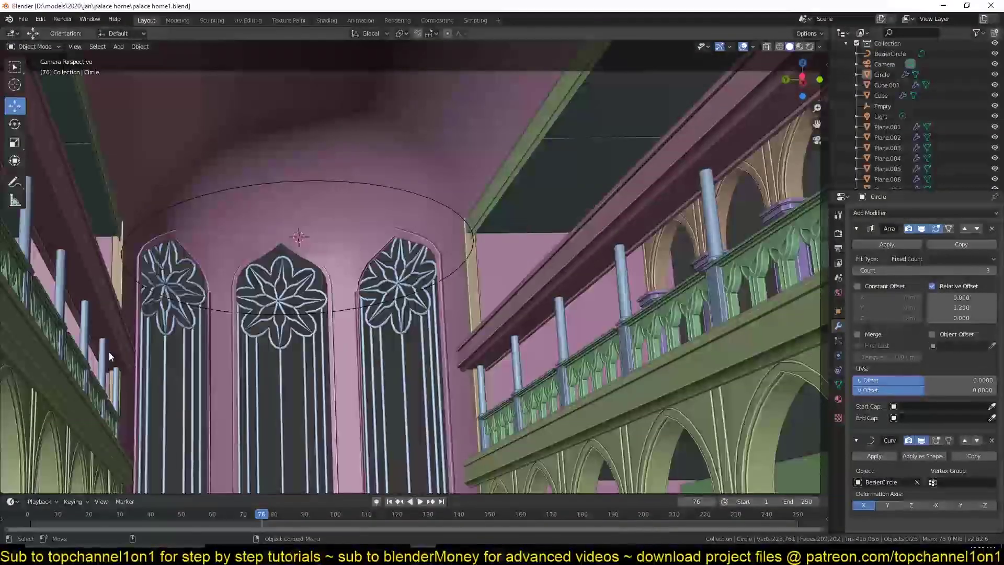
Step: Select the balcony beam for moving along Z and save the file
left_click(124, 328)
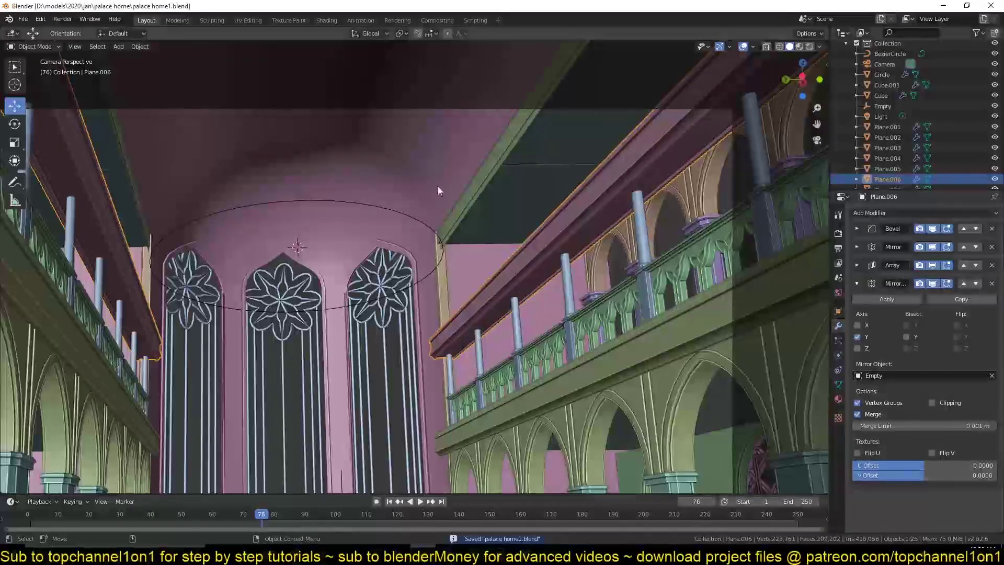
left_click(438, 186)
key("g")
key("z")
key("ctrl+s")
Step: Place a copy of the beam 3.02 m higher, slide it along Y, and save
left_click(528, 263)
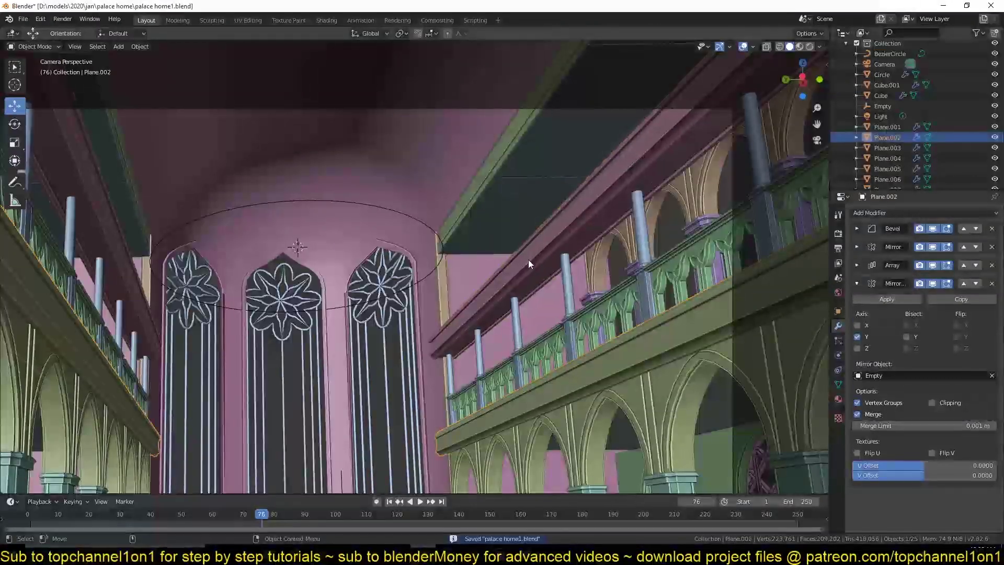
key("g")
key("z")
left_click(531, 343)
key("g")
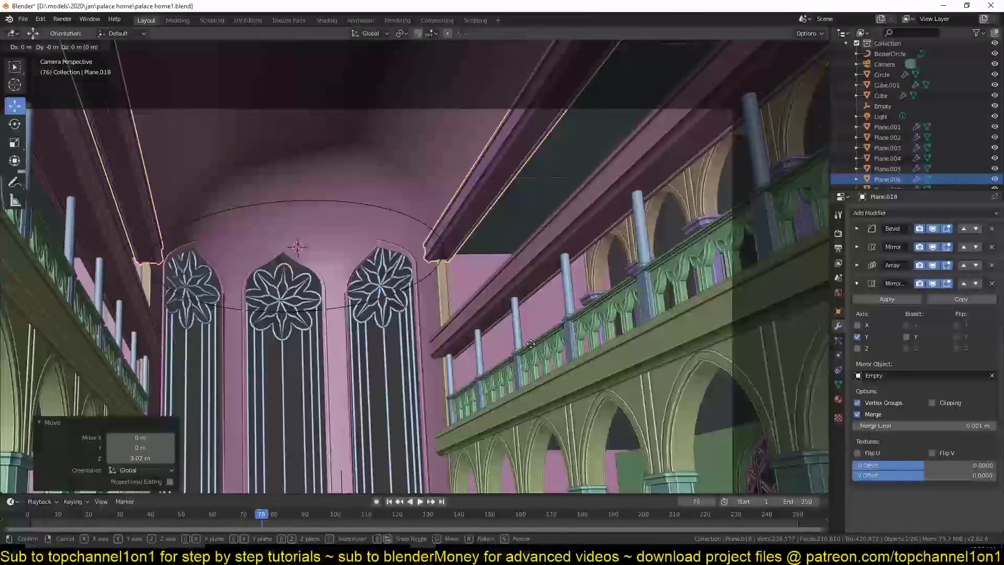
left_click(430, 309)
left_click(404, 368)
scroll(403, 369, "down", 3)
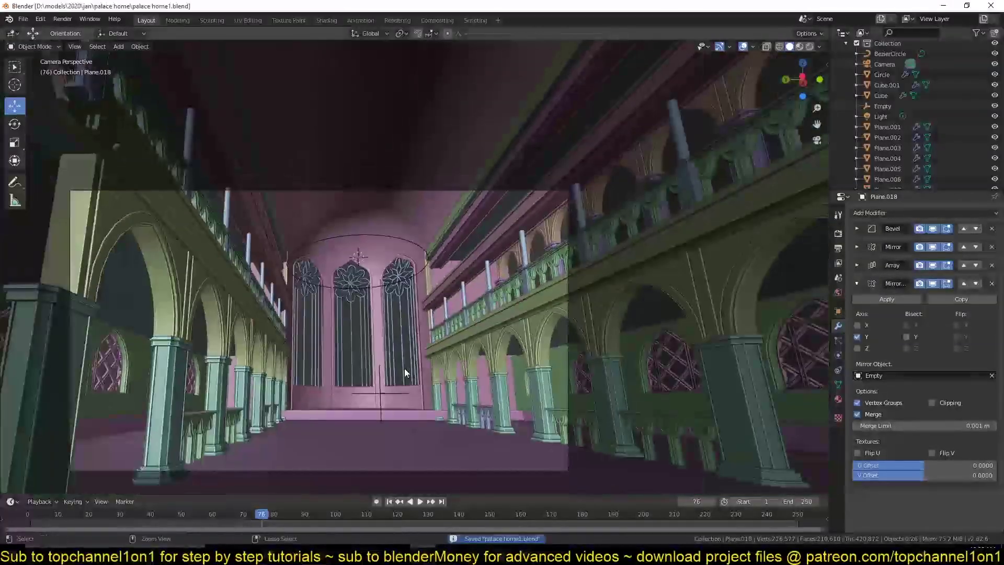
scroll(404, 368, "up", 2)
key("ctrl+s")
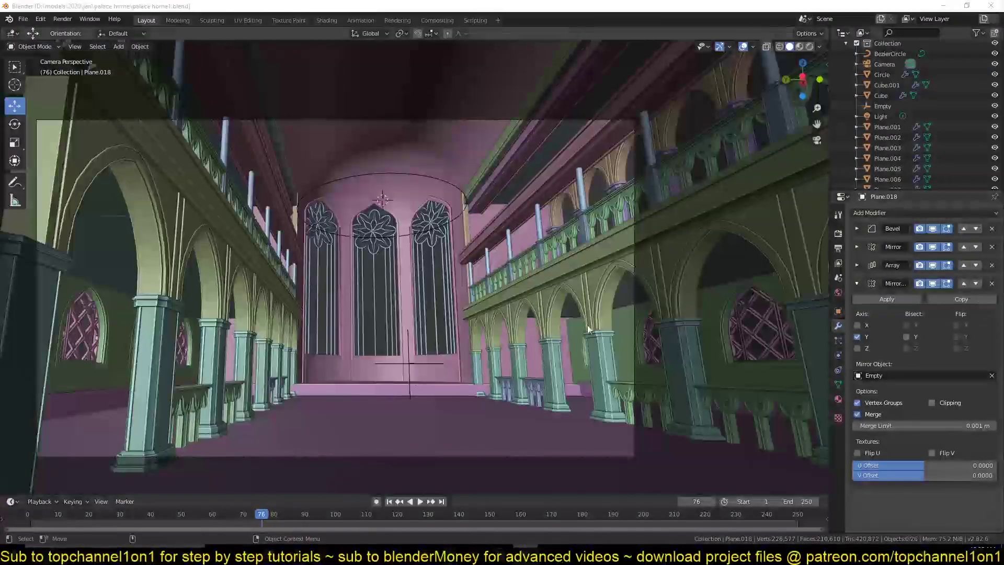
Step: Enter Edit Mode on the dais floor object Plane.009
left_click(437, 365)
scroll(481, 371, "down", 2, "shift")
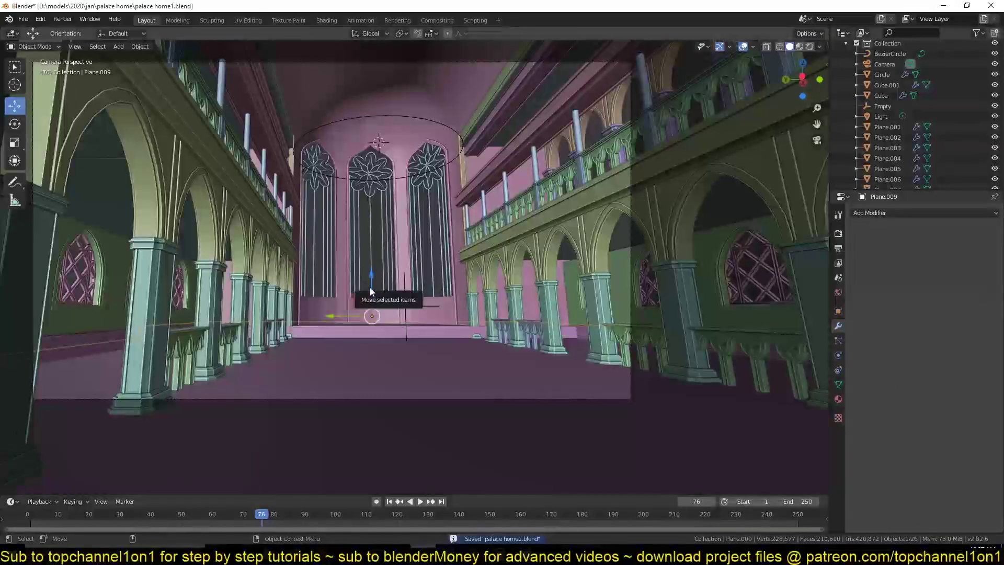
key("Tab")
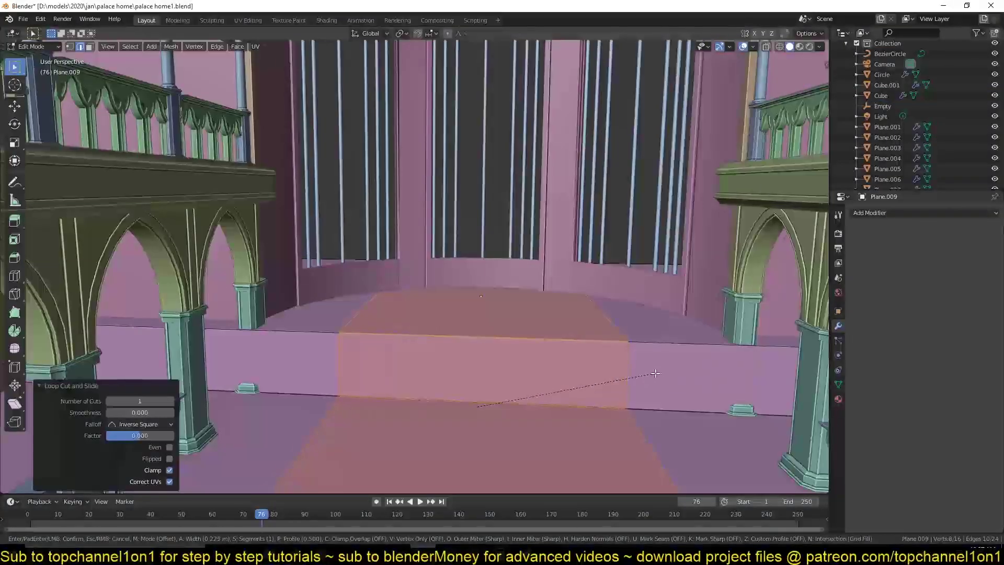
Step: Confirm the loop cut, delete the step's front faces, and fill the gaps with new faces
left_click(655, 373)
key("3")
left_click(535, 355)
key("x")
left_click(534, 330)
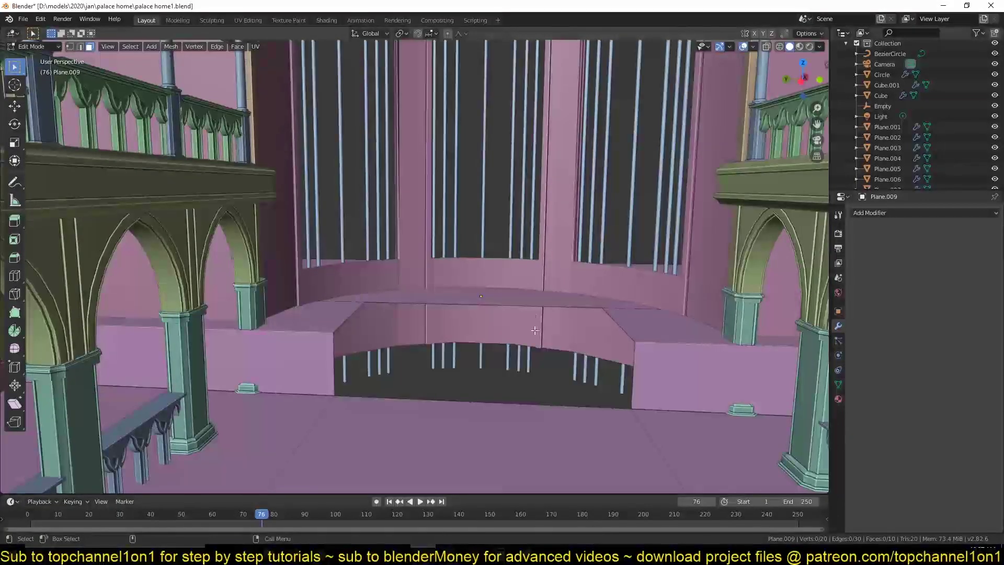
type("0")
key("Return")
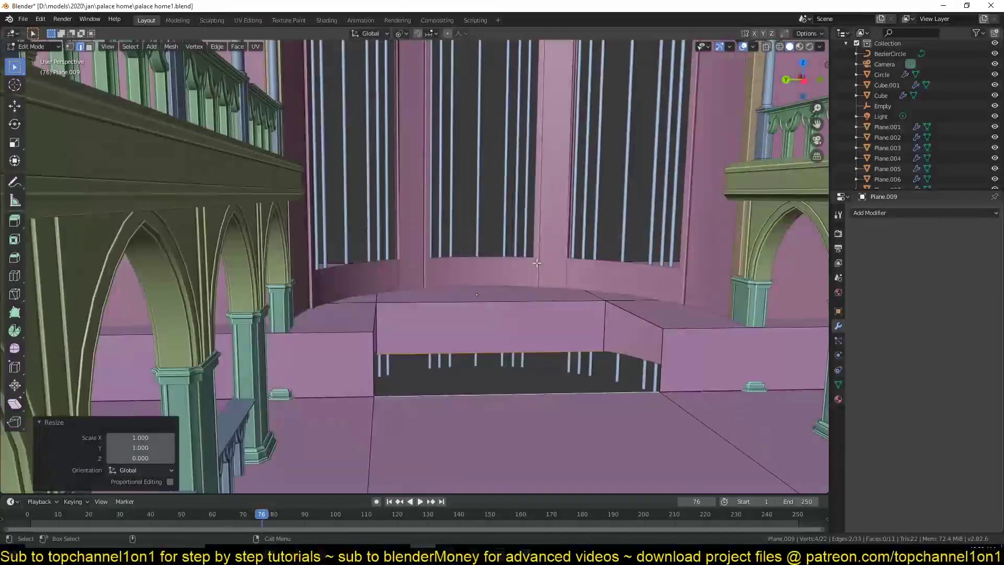
key("f")
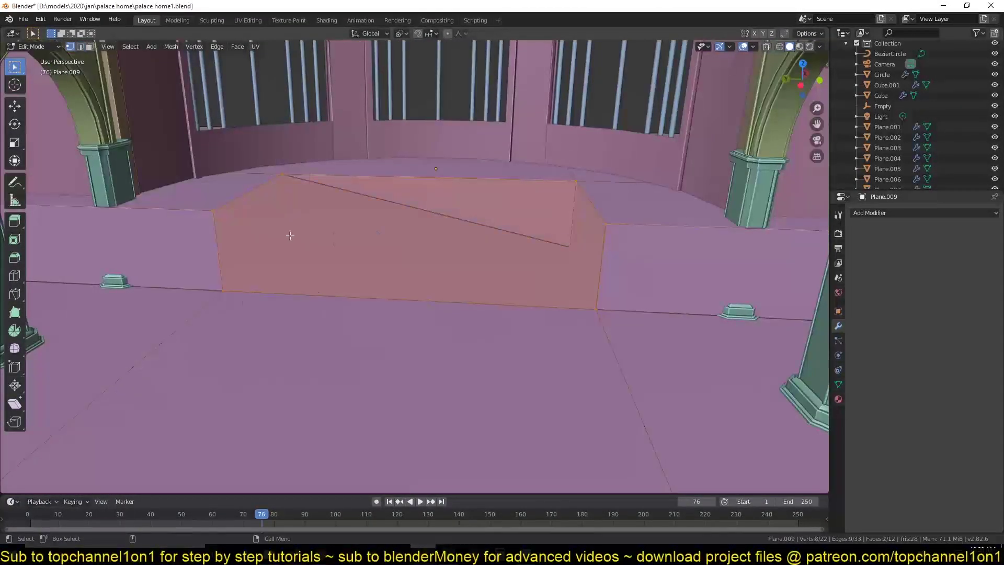
key("1")
key("shift+z")
key("f")
key("shift+z")
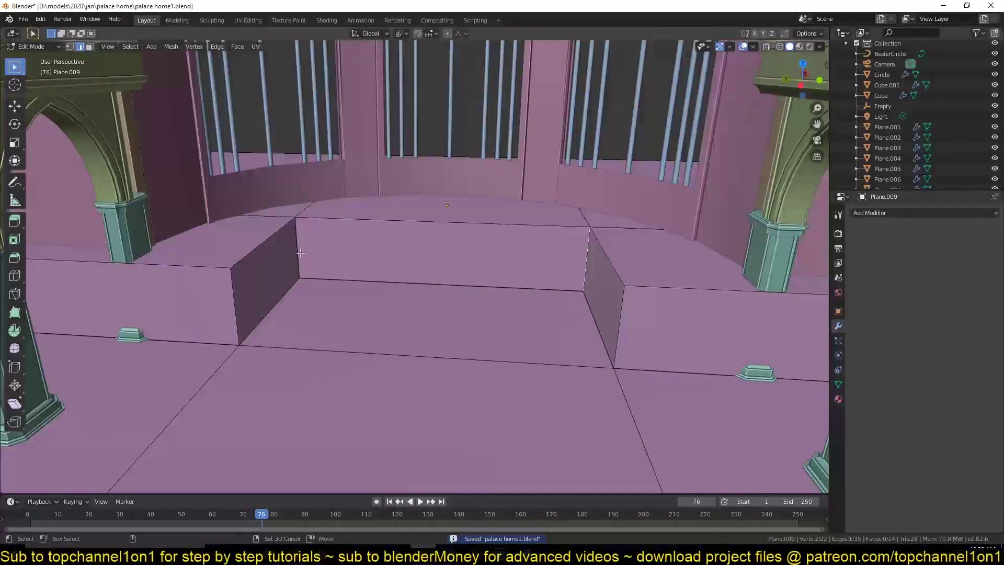
Step: Bevel the step edge into a curve, enable auto smooth, and save
right_click(513, 414)
right_click(550, 347)
left_click(549, 347)
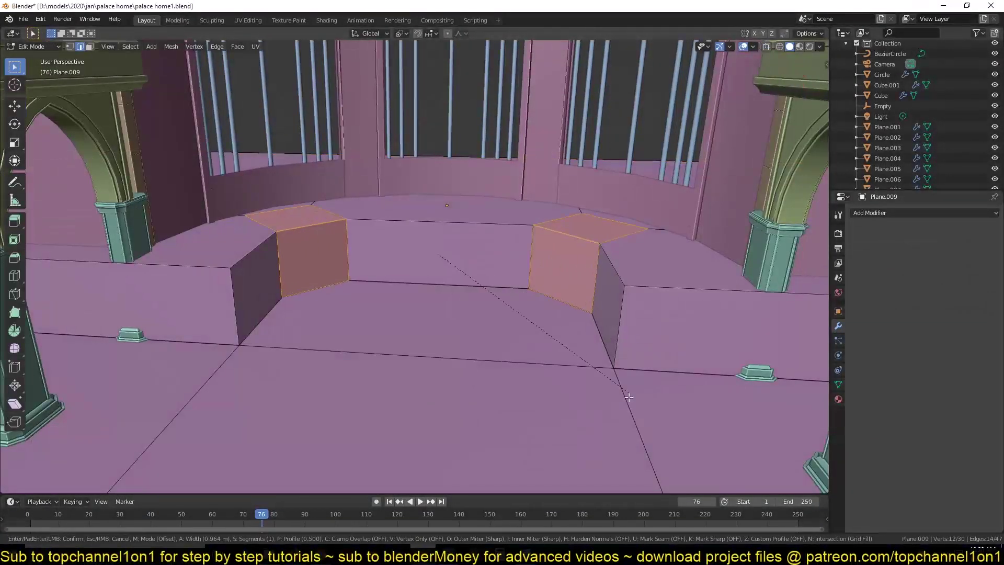
left_click(653, 460)
key("Tab")
left_click(838, 384)
left_click(869, 404)
key("ctrl+s")
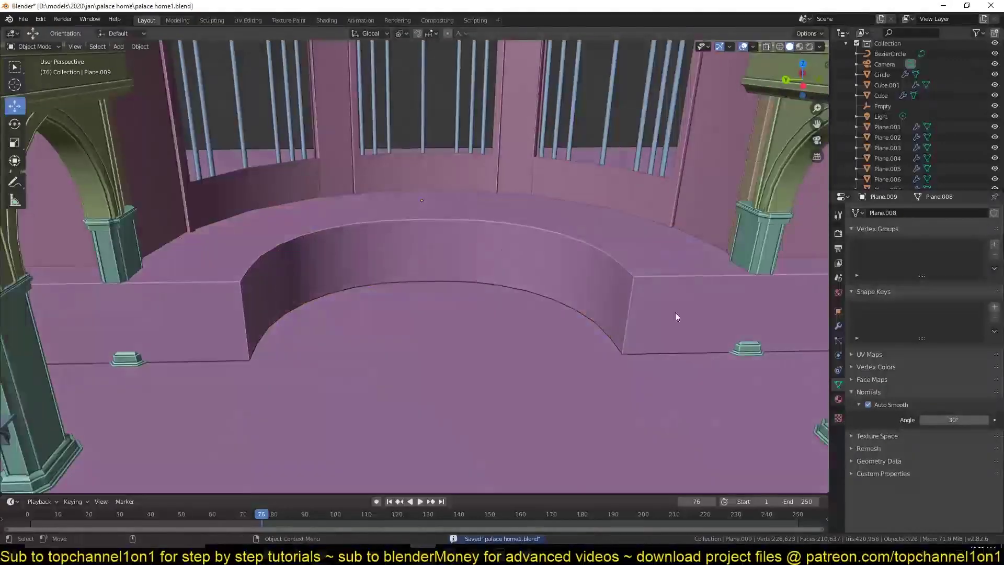
Step: Add a Bevel modifier with 3 segments, Arc outer miter, limited to sharp angles
left_click(838, 326)
left_click(889, 213)
left_click(782, 250)
left_click(995, 317)
left_click(995, 317)
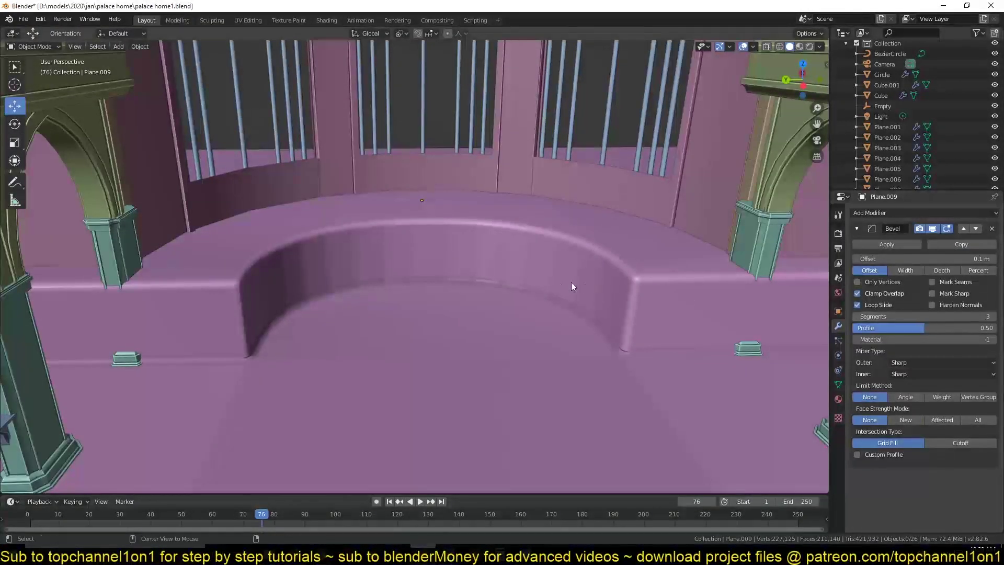
middle_click_drag(498, 306, 517, 298)
left_click(942, 363)
left_click(932, 386)
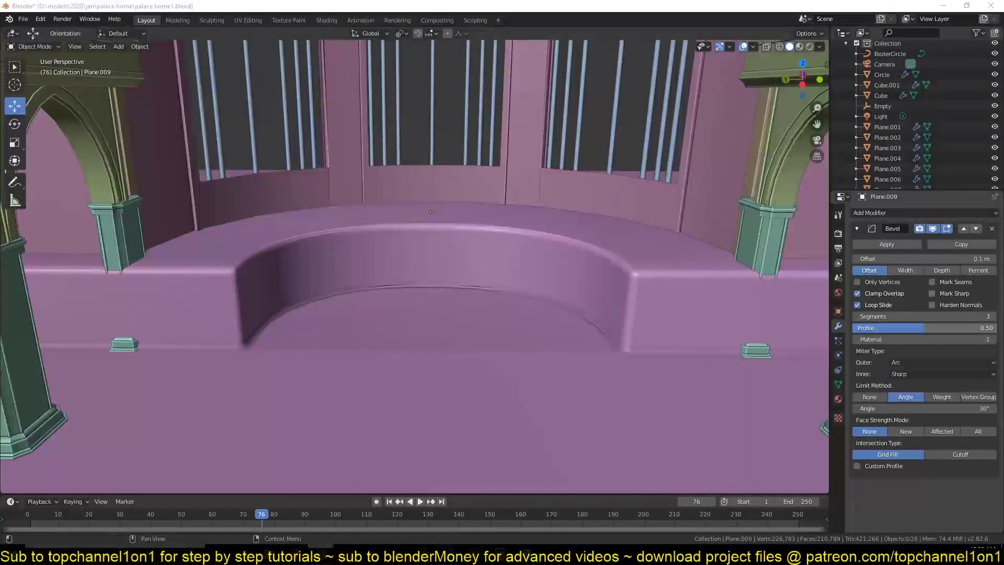
scroll(551, 225, "down", 3)
Step: Slide the edge loop and delete the right ledge, curved wall and top ledge faces
key("Tab")
middle_click_drag(551, 225, 732, 250)
scroll(731, 250, "up", 3)
key("g")
key("g")
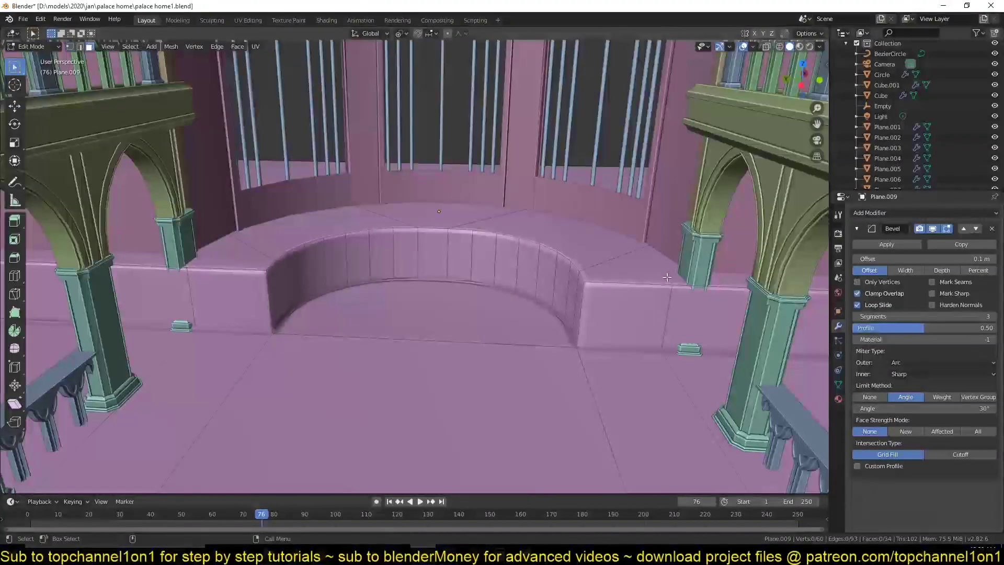
key("3")
left_click(666, 275)
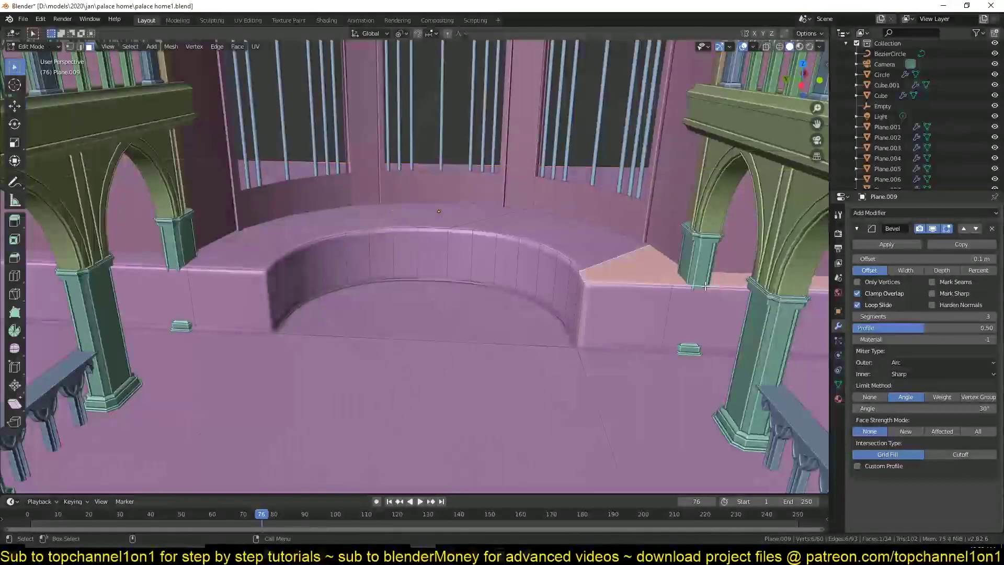
left_click(571, 293, "alt")
left_click(523, 220, "alt")
key("x")
left_click(158, 281)
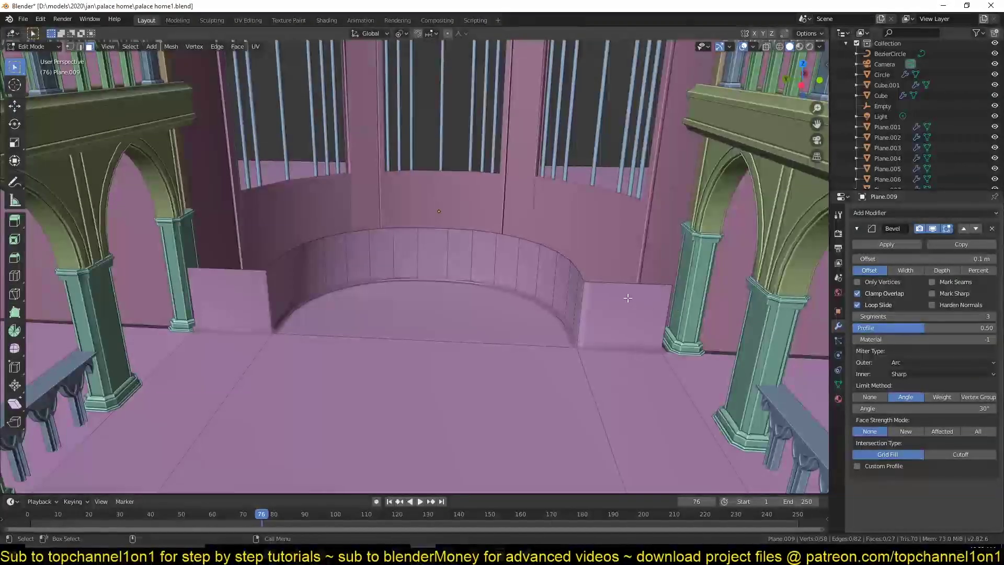
Step: Extrude the arch edge loop upward and scale it outward in Global orientation
middle_click_drag(629, 283, 439, 209)
left_click(293, 314, "ctrl")
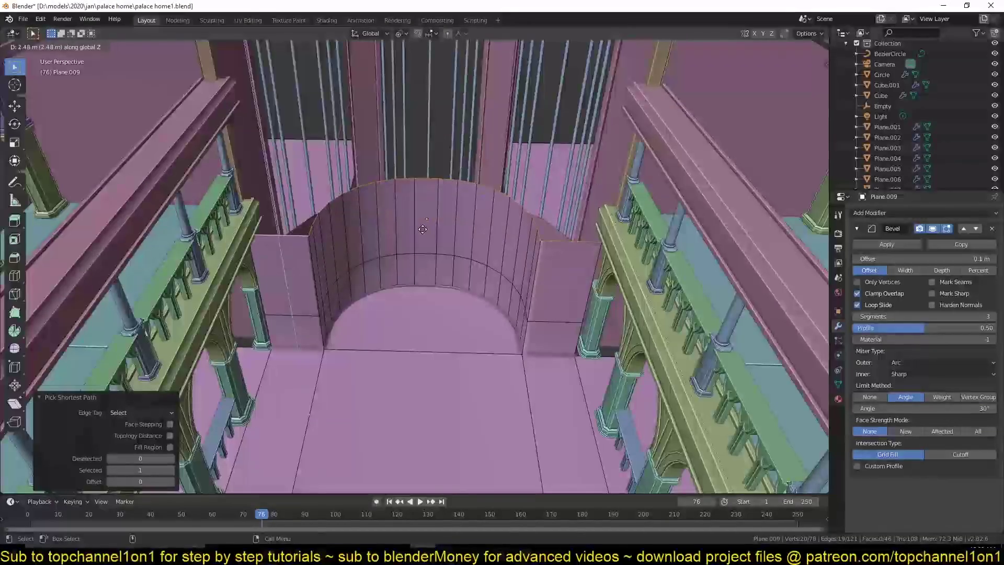
key("e")
key("Escape")
key("ctrl+z")
middle_click_drag(439, 190, 520, 288)
key("e")
key("comma")
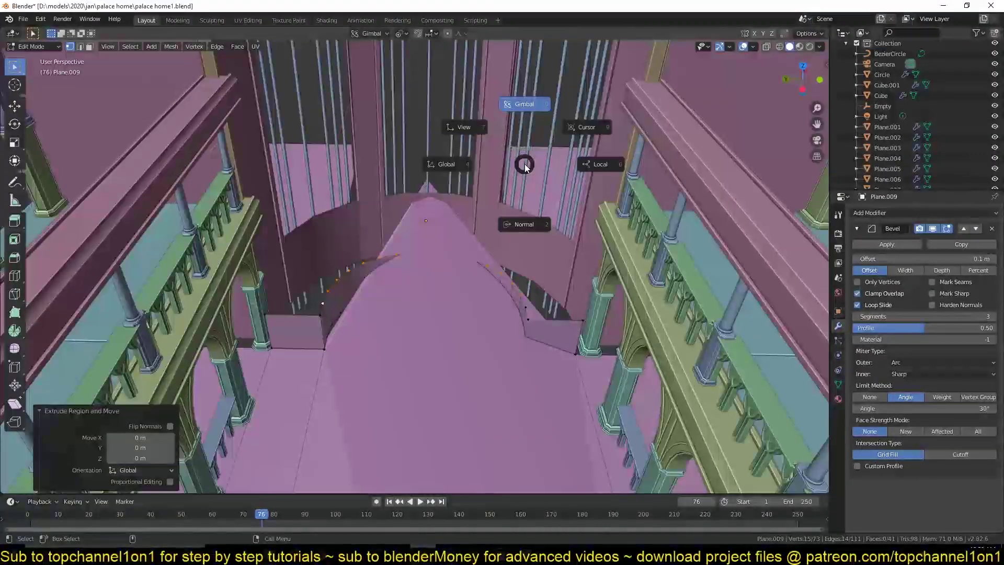
left_click(436, 124)
key("s")
left_click(542, 258)
key("Escape")
left_click(309, 305)
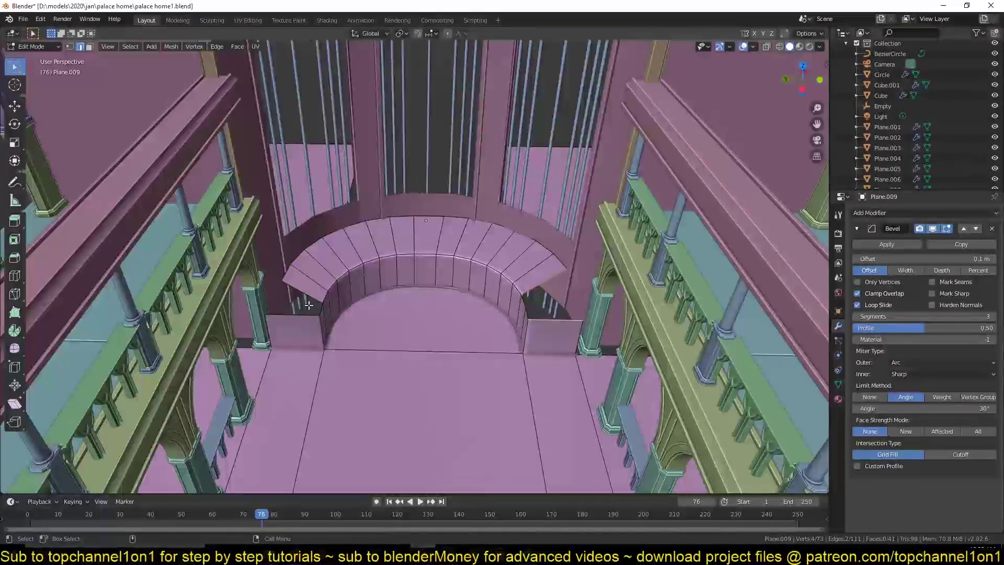
Step: Delete the pentagon and side faces from the dais mesh
key("1")
key("KP_Divide")
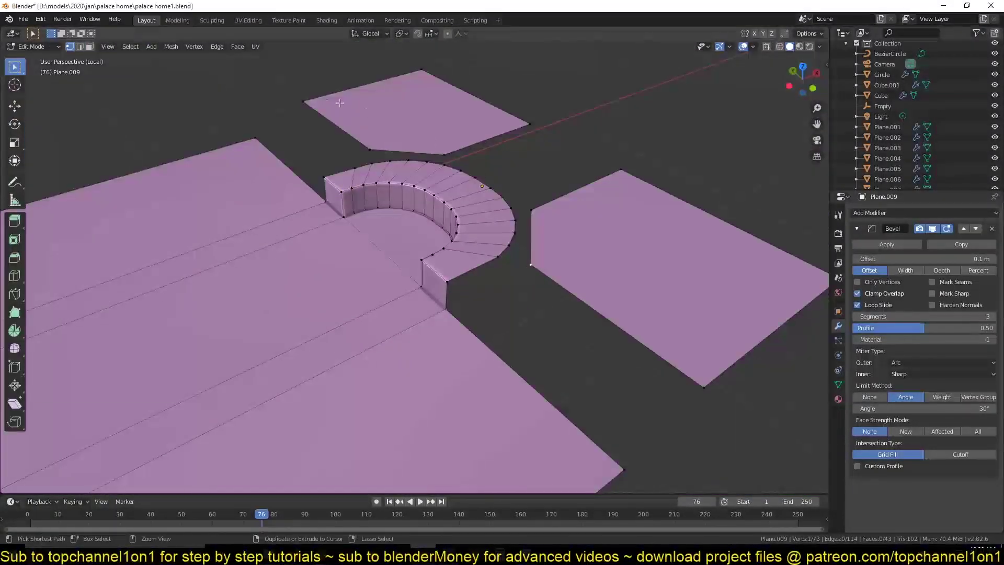
key("x")
left_click(356, 115)
key("2")
left_click(444, 224)
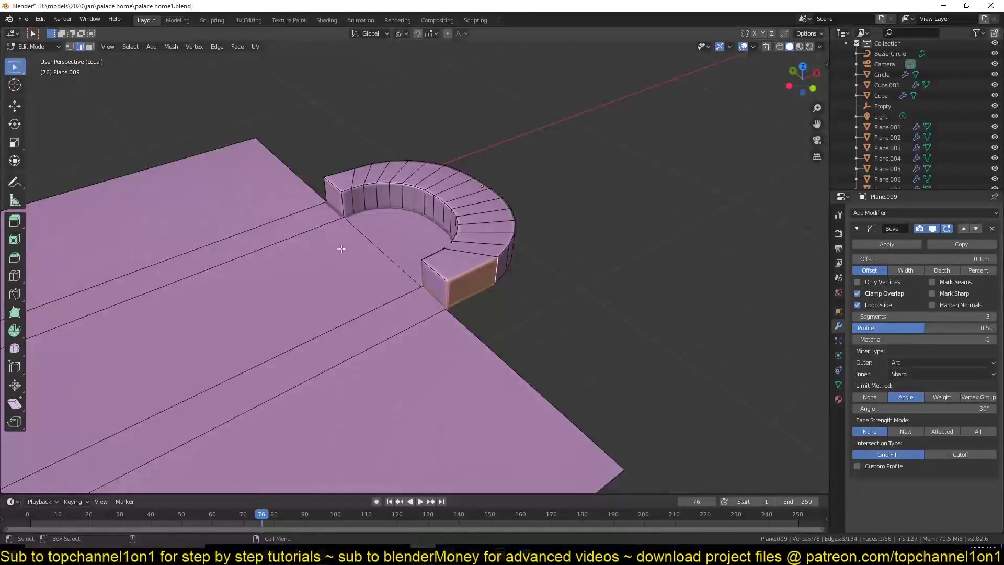
Step: Fill the open block ends with faces, return to Object Mode, and save
middle_click_drag(341, 249, 331, 408)
left_click(377, 417)
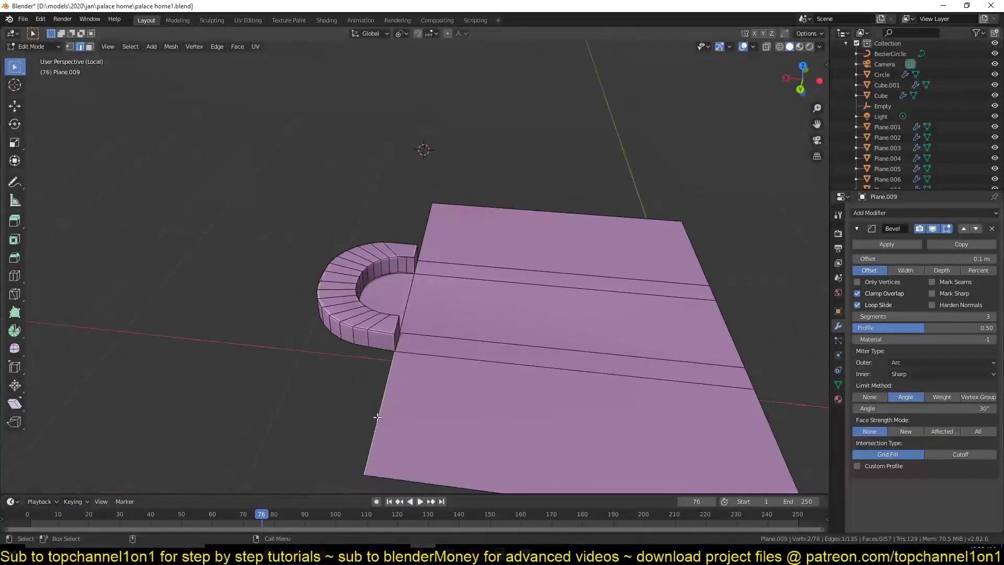
left_click(392, 354)
key("f")
mouse_move(392, 354)
middle_mouse_down()
mouse_move(493, 365)
mouse_move(576, 303)
mouse_move(567, 271)
mouse_move(803, 328)
middle_mouse_up()
scroll(493, 366, "up", 3)
key("f")
key("3")
key("shift+z")
key("Tab")
key("shift+z")
key("ctrl+s")
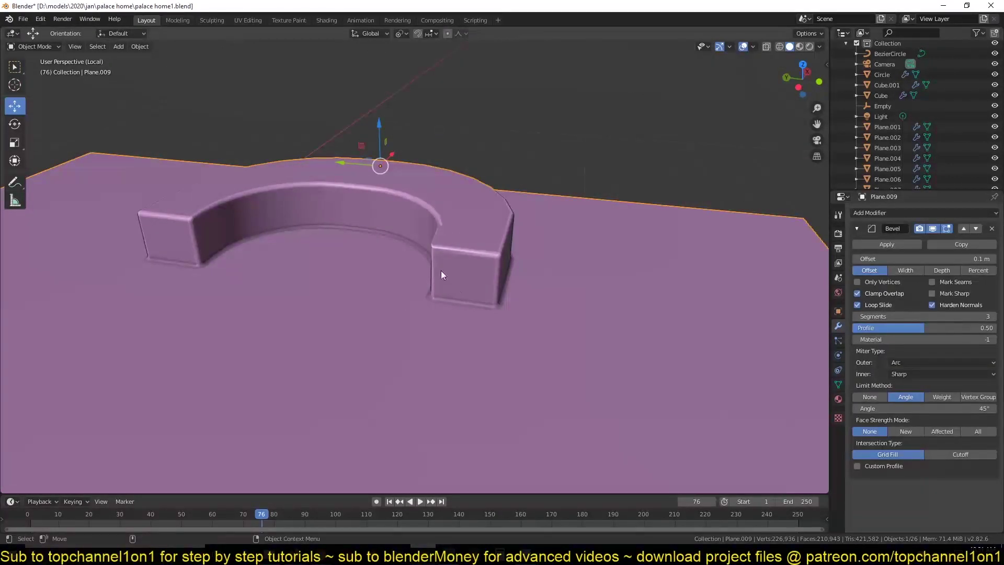
Step: Select a corner vertex and a face at the end of the dais inner wall
key("Tab")
middle_click_drag(441, 275, 398, 314)
scroll(397, 313, "up", 3)
left_click(391, 366)
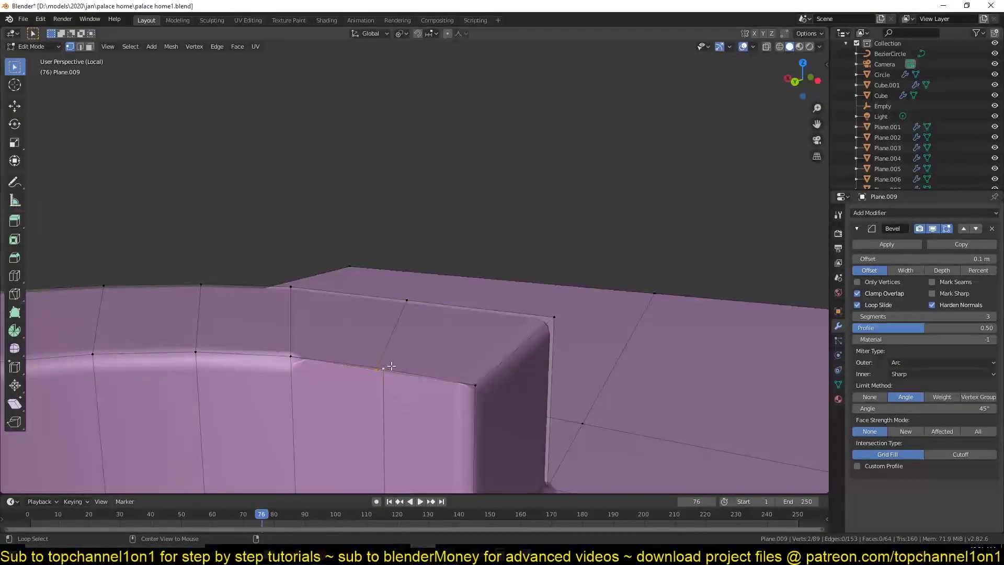
scroll(392, 367, "down", 5)
mouse_move(493, 394)
middle_mouse_down()
mouse_move(367, 411)
mouse_move(467, 403)
middle_mouse_up()
scroll(375, 419, "up", 5)
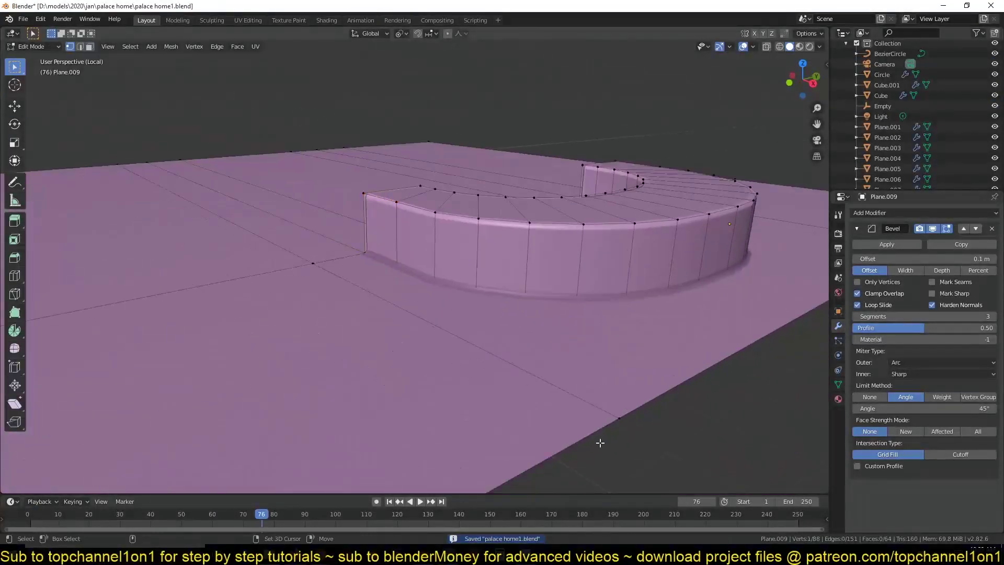
scroll(600, 443, "down", 3)
key("3")
left_click(583, 259, "ctrl")
middle_click_drag(584, 259, 535, 290)
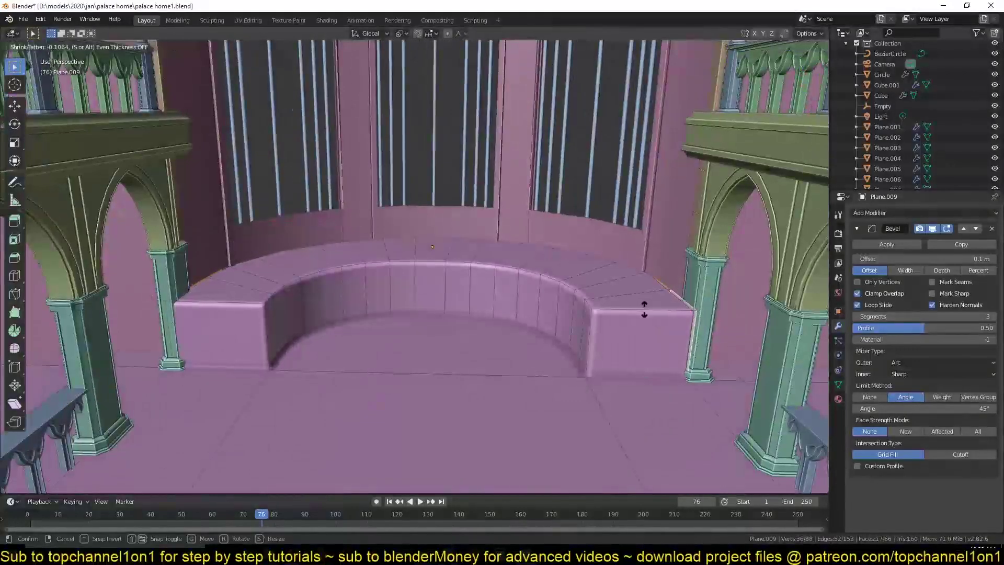
Step: Turn on proportional editing and move the inner wall's centre face along X
key("ctrl+s")
key("KP_Decimal")
key("Tab")
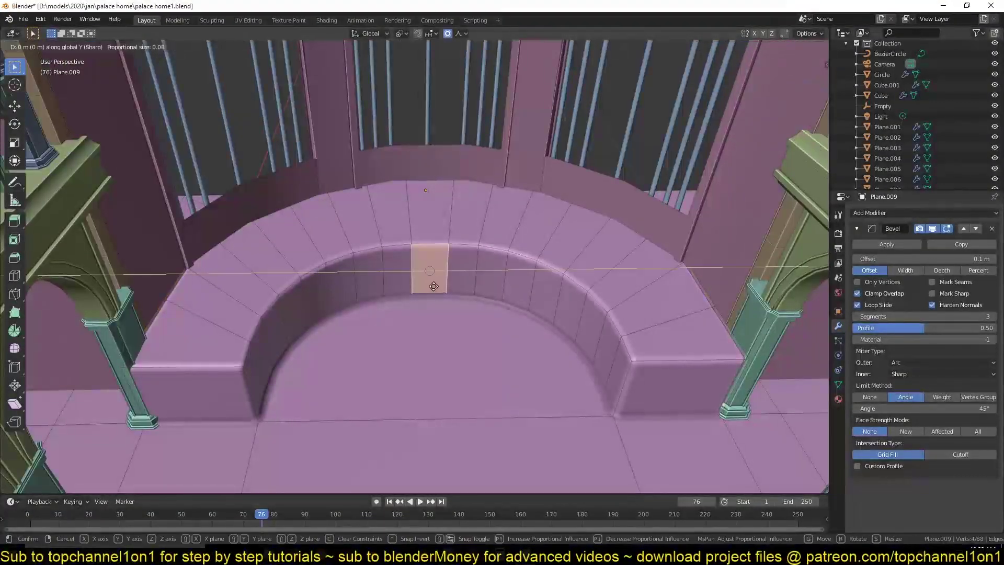
key("Escape")
left_click(459, 33)
left_click(451, 90)
key("g")
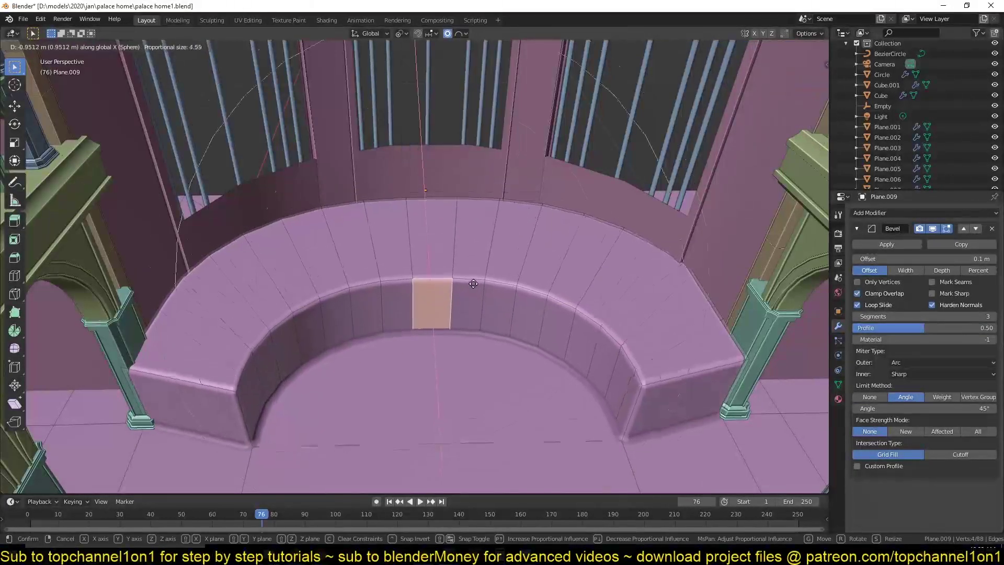
scroll(472, 332, "down", 3)
Step: Confirm the wavy S-curve bend of the inner wall and save the file
right_click(437, 282)
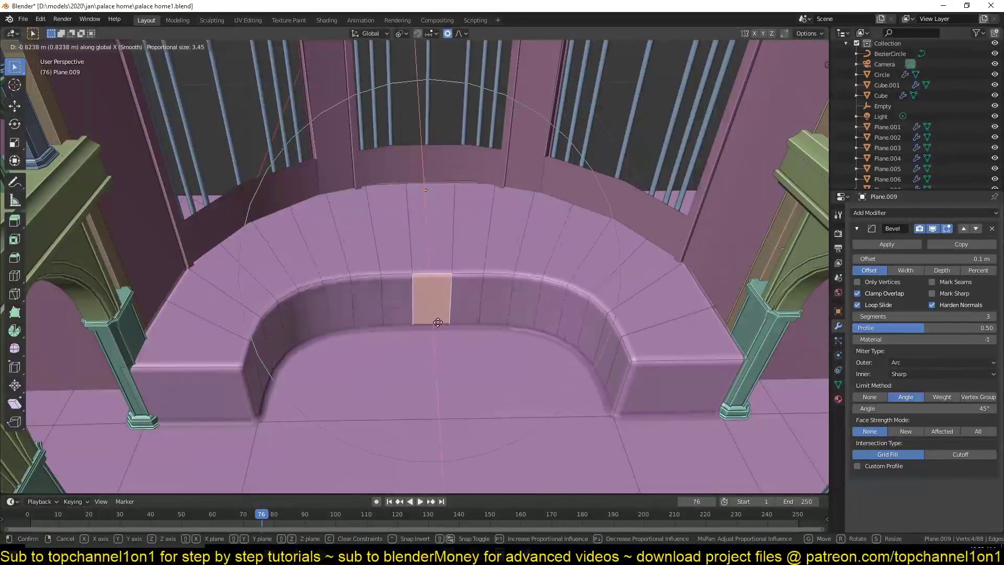
scroll(439, 340, "up", 3)
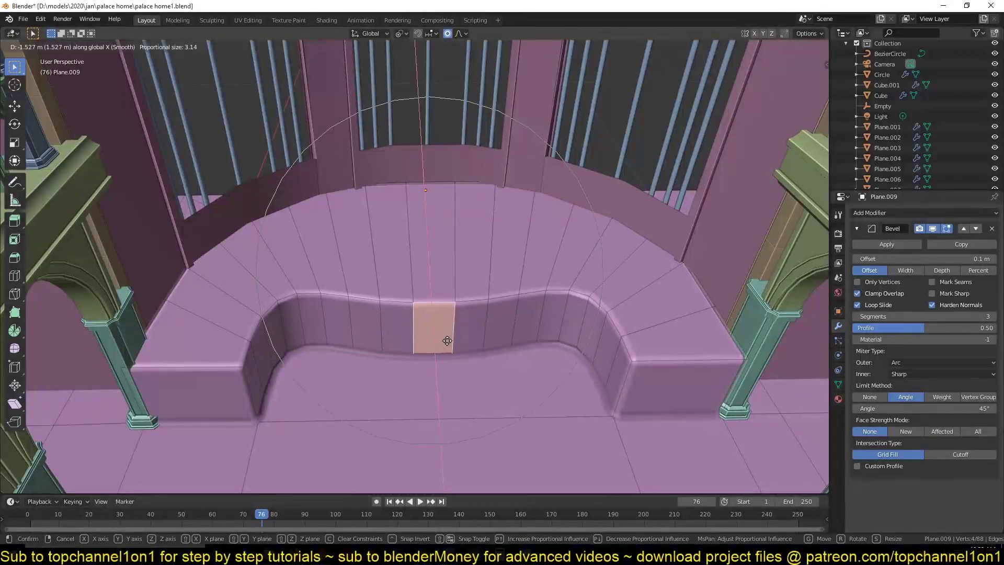
left_click(448, 340)
key("Tab")
mouse_move(448, 341)
middle_mouse_down()
mouse_move(509, 266)
mouse_move(495, 265)
middle_mouse_up()
key("ctrl+s")
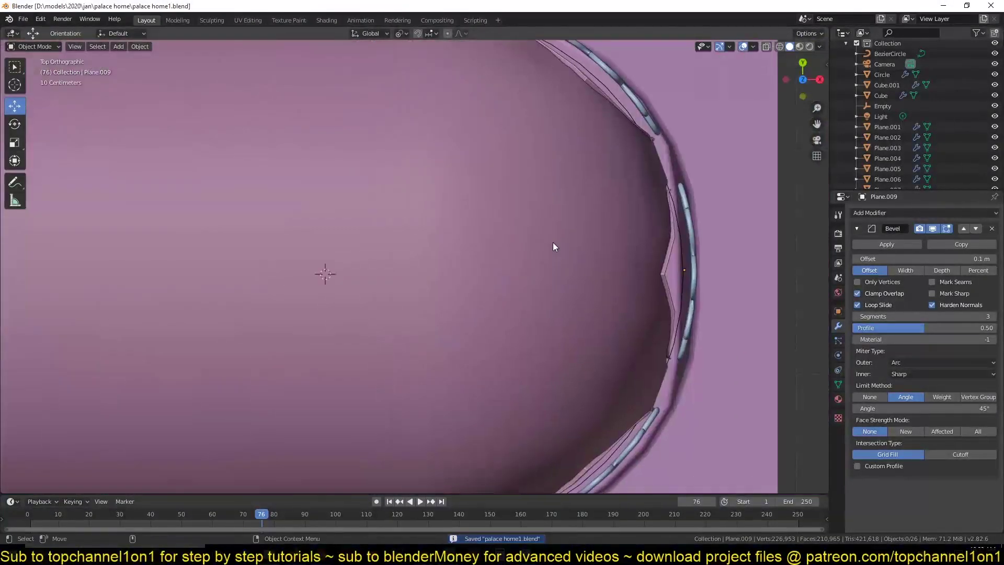
scroll(585, 270, "up", 2)
Step: Add a circle and scale it to fit inside the dais opening
middle_click_drag(585, 271, 582, 180)
key("shift+a")
left_click(648, 329)
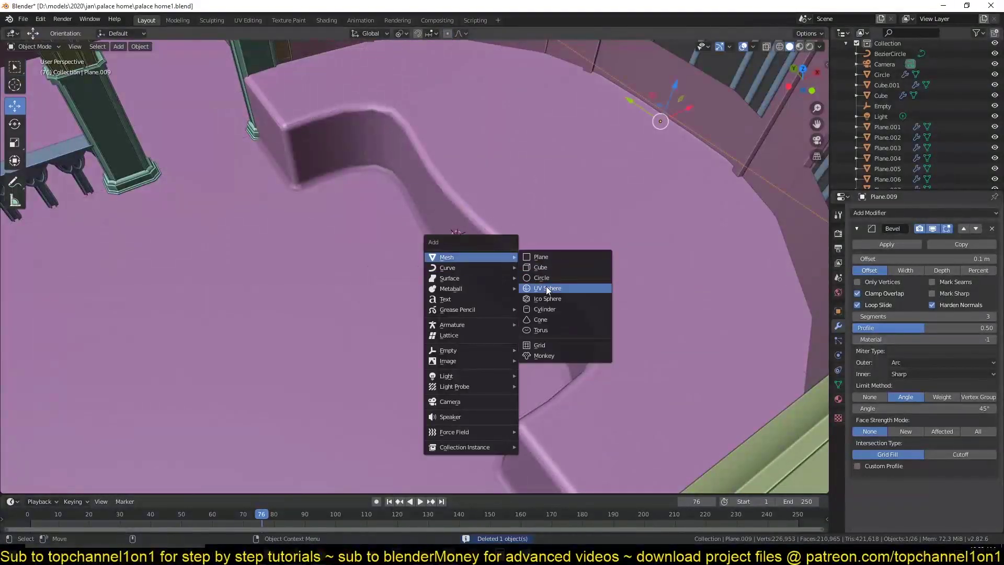
key("s")
left_click(496, 242)
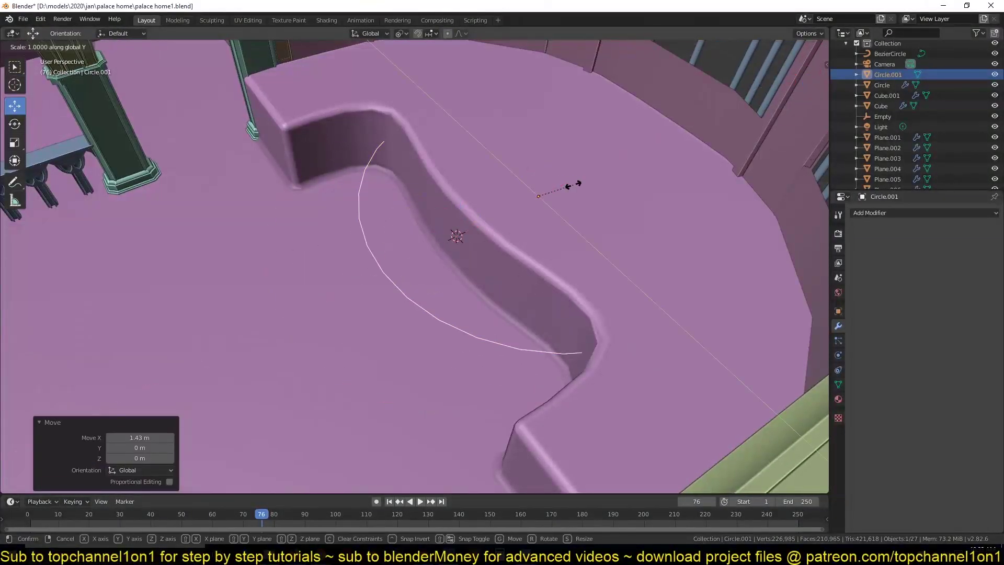
left_click(530, 205)
Step: Extrude the circle down into a short wall with horizontal loop cuts
key("Tab")
scroll(530, 205, "up", 3)
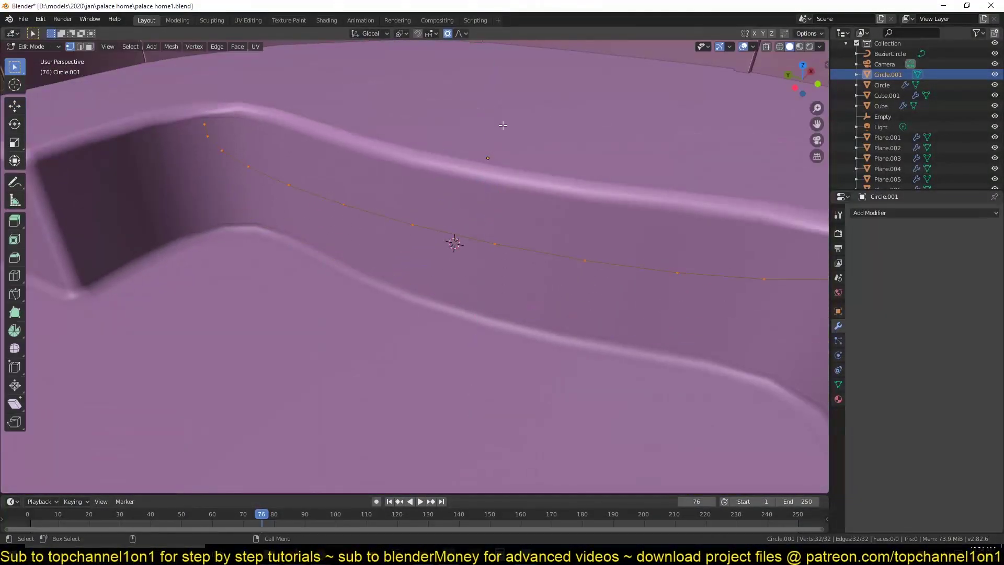
key("e")
left_click(529, 209)
middle_click_drag(528, 209, 558, 307)
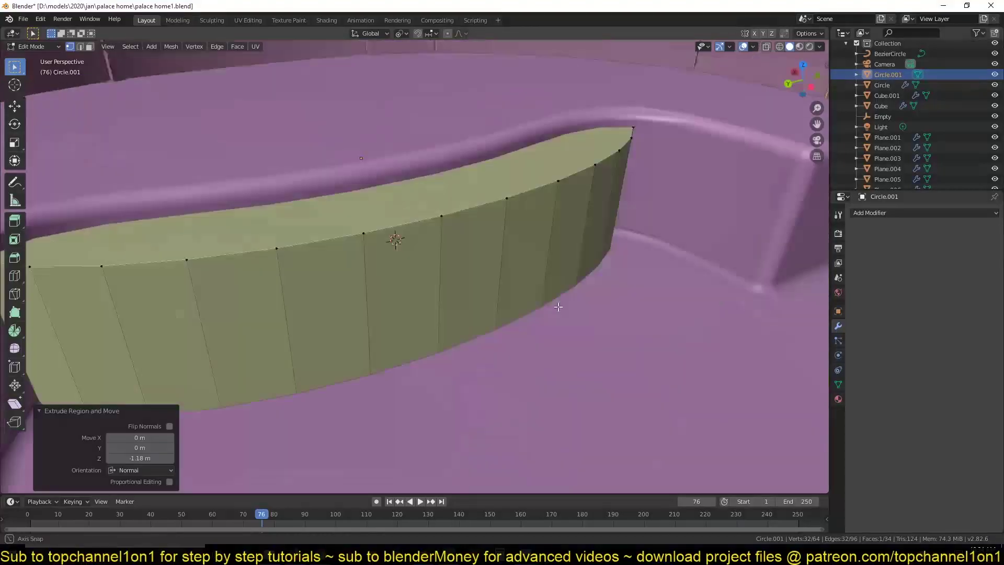
left_click(442, 264)
middle_click_drag(442, 265, 535, 270)
Step: Extrude the lower face bands along their normals into tiered semicircular steps
key("alt+e")
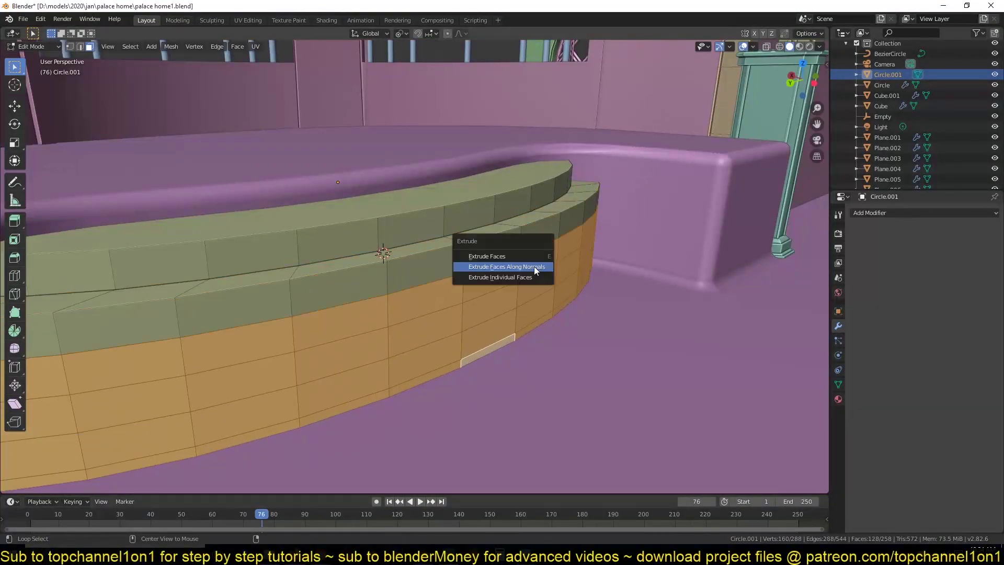
left_click(534, 267)
left_click(542, 360)
key("e")
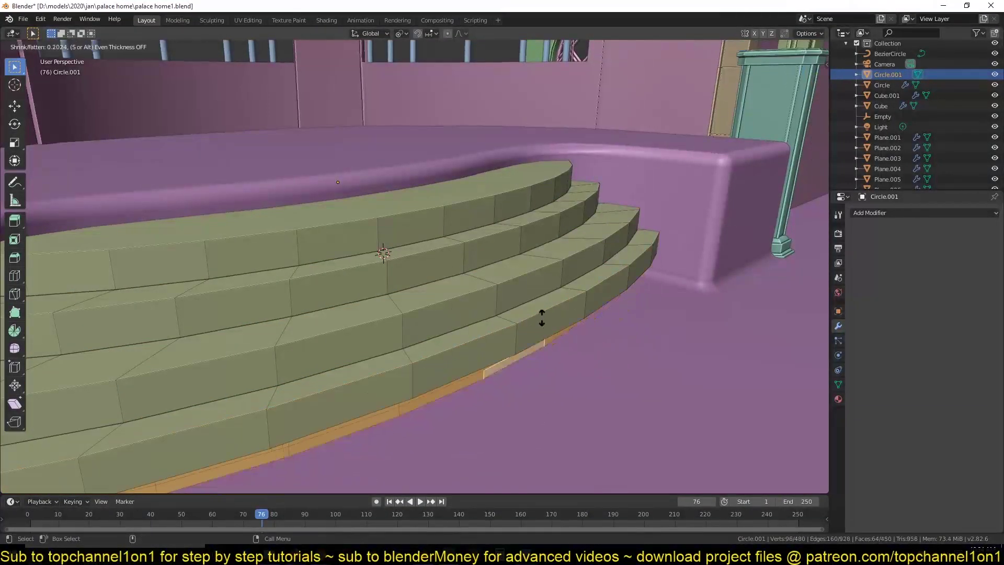
left_click(589, 361)
key("Tab")
scroll(506, 346, "down", 5)
middle_click_drag(507, 345, 438, 258)
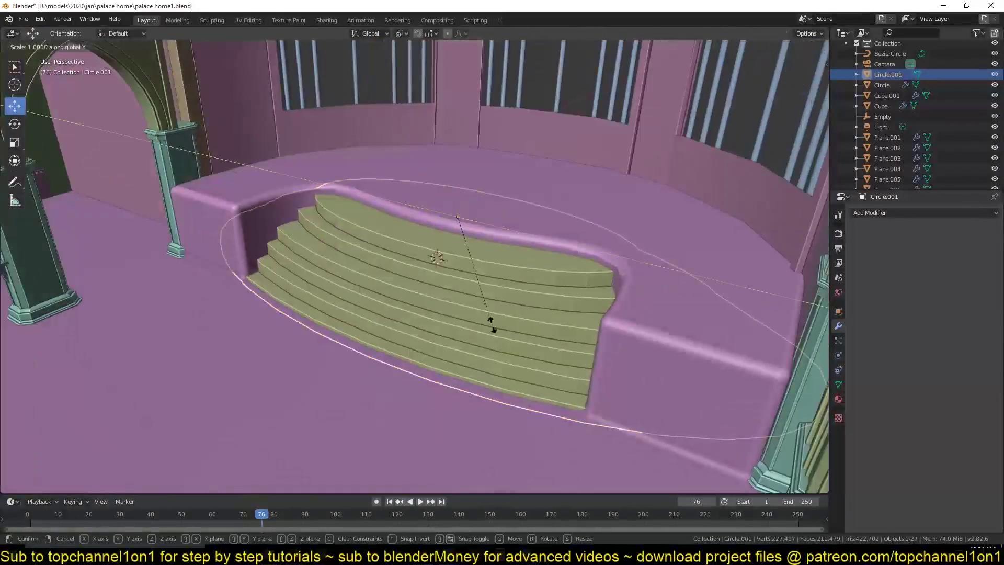
Step: Scale the steps along X and shade them smooth with auto smooth
key("s")
key("x")
right_click(470, 319)
left_click(469, 319)
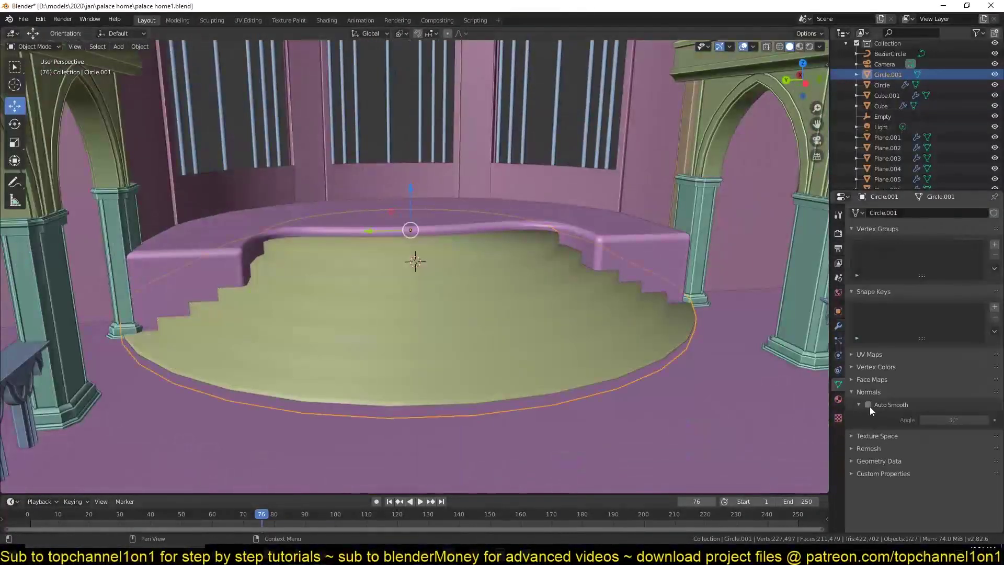
left_click(923, 213)
Step: Add a Bevel modifier with 0.021 m offset, harden normals, limited by angle
left_click(774, 243)
left_click_drag(941, 259, 921, 259)
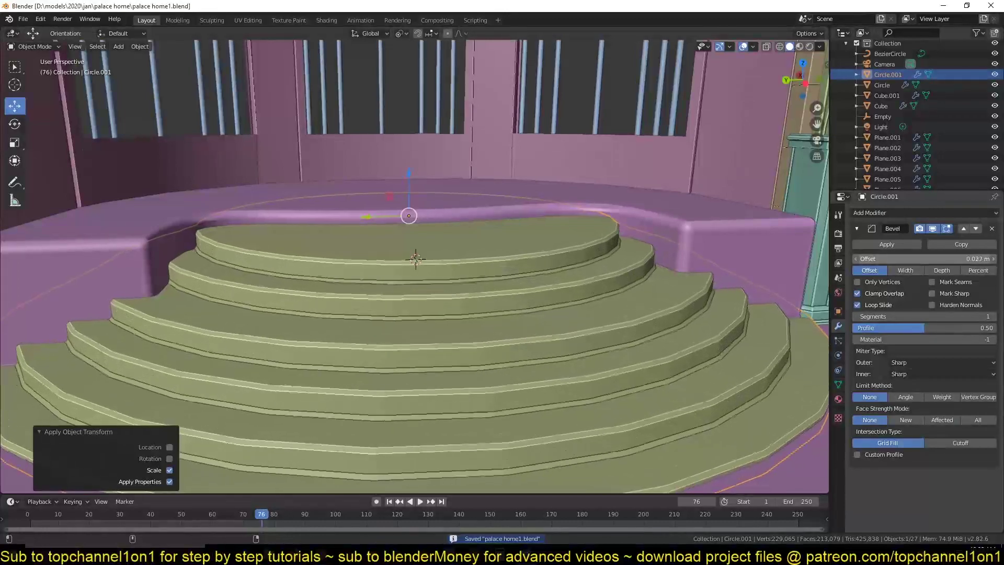
left_click(932, 305)
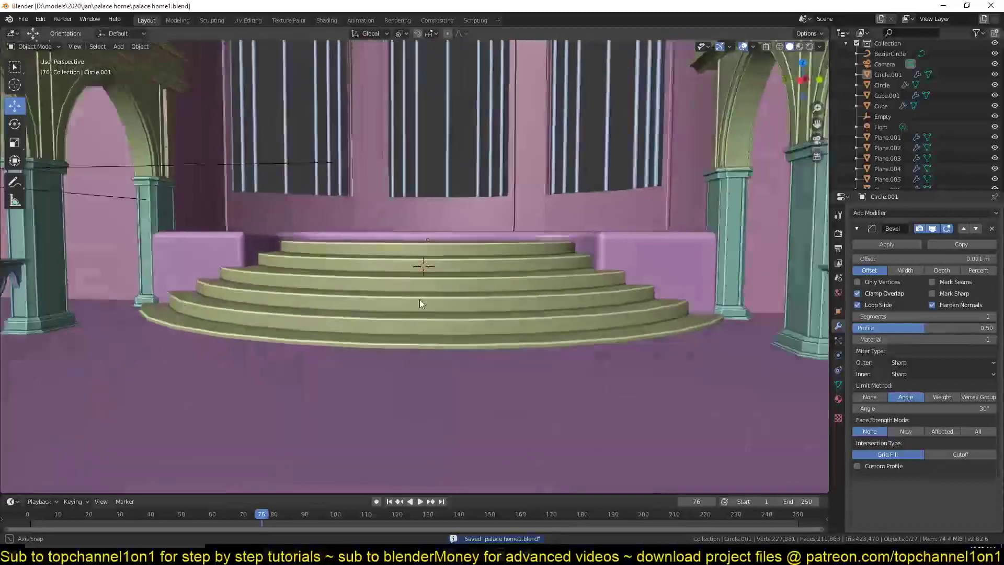
middle_click_drag(435, 315, 428, 330)
left_click(428, 330)
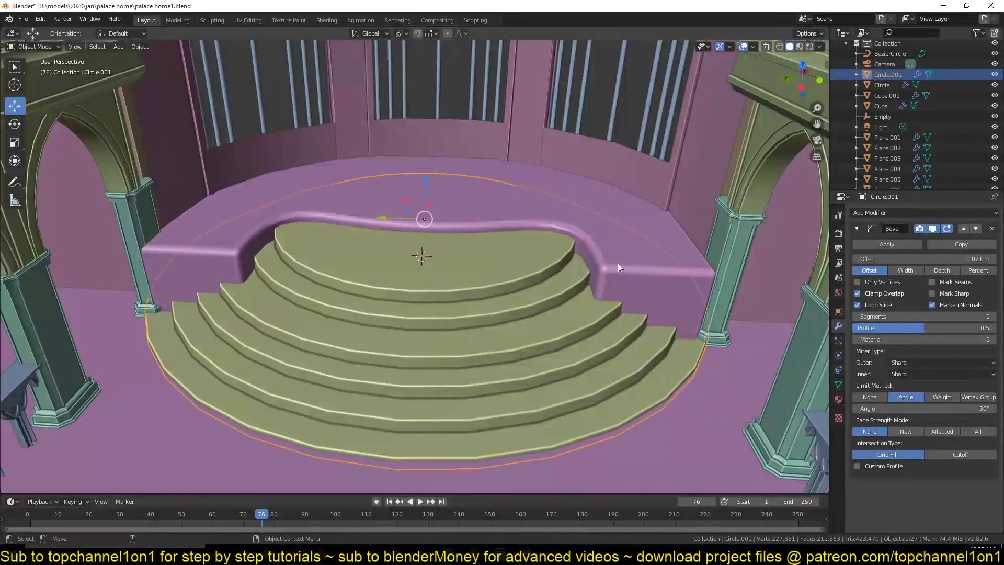
Step: Select another dais face in edit mode and check the mesh in wireframe
key("Tab")
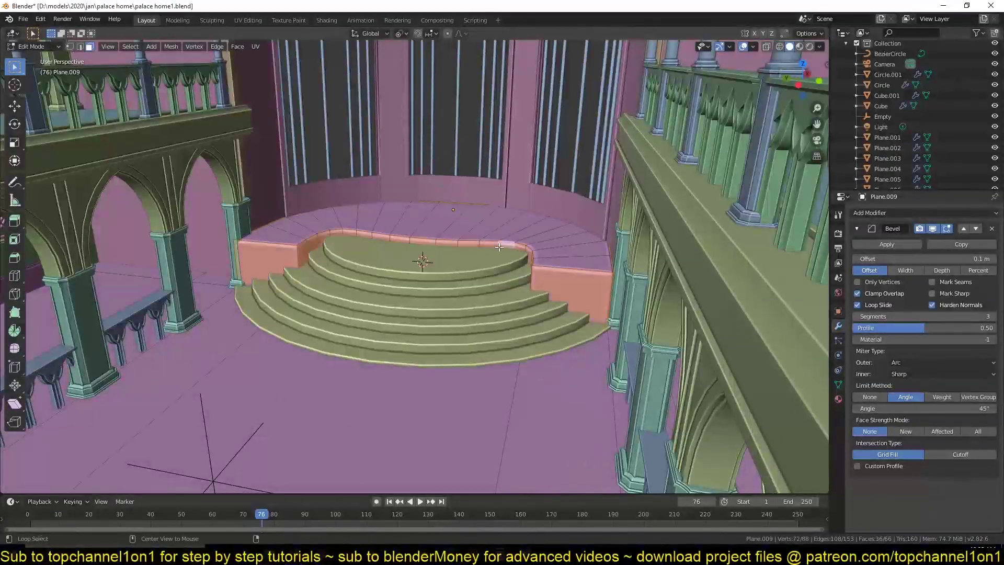
left_click(531, 241, "shift")
key("Tab")
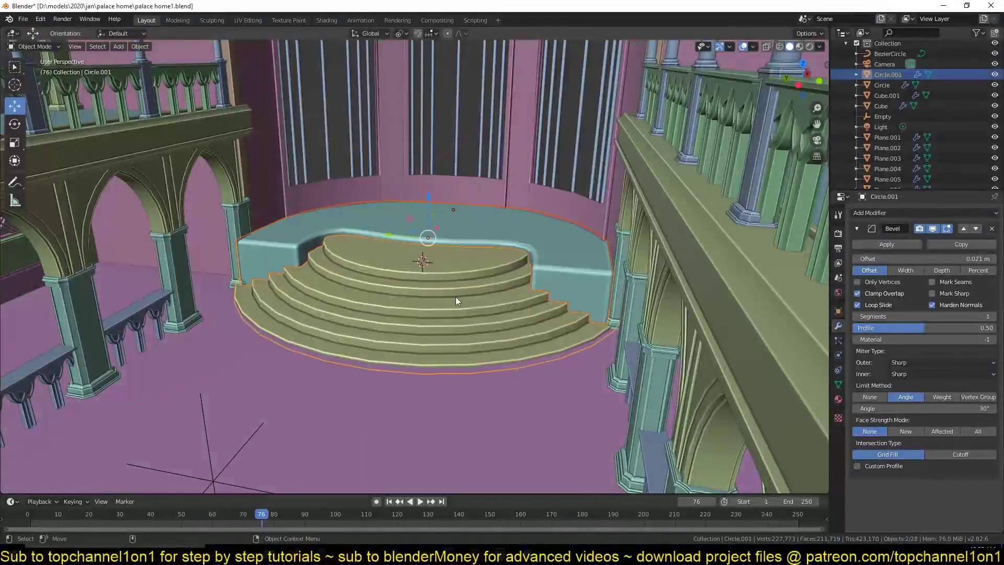
key("z")
left_click(857, 228)
left_click(868, 213)
Step: Give Circle.001 a Difference Boolean modifier with Plane.019 as the cutter
left_click(761, 253)
key("shift+z")
left_click(993, 289)
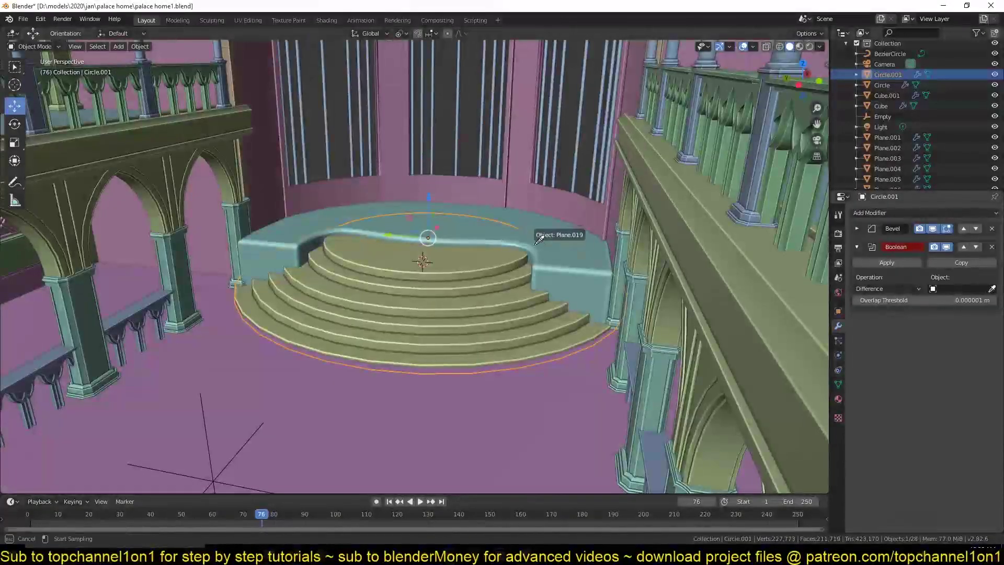
left_click(539, 240)
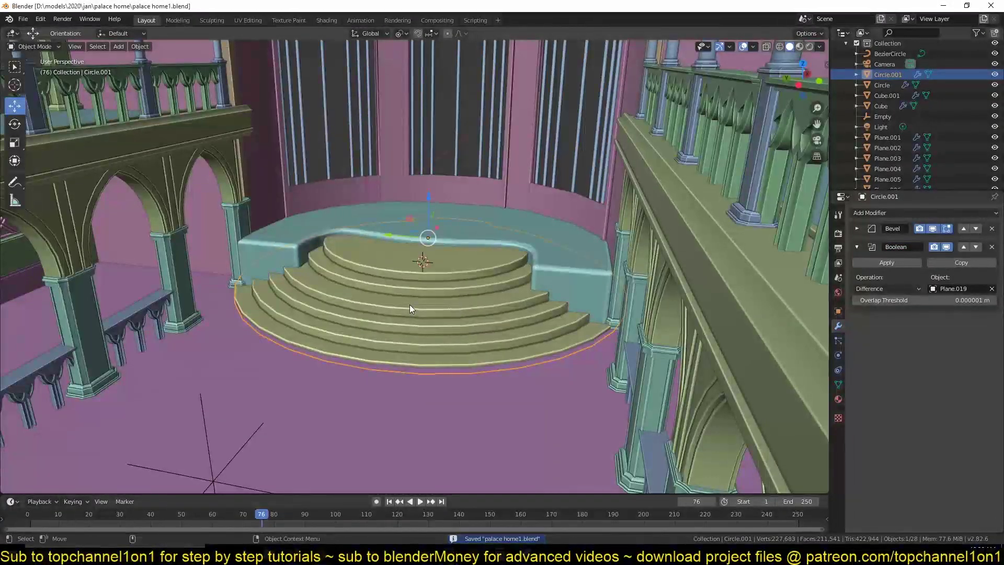
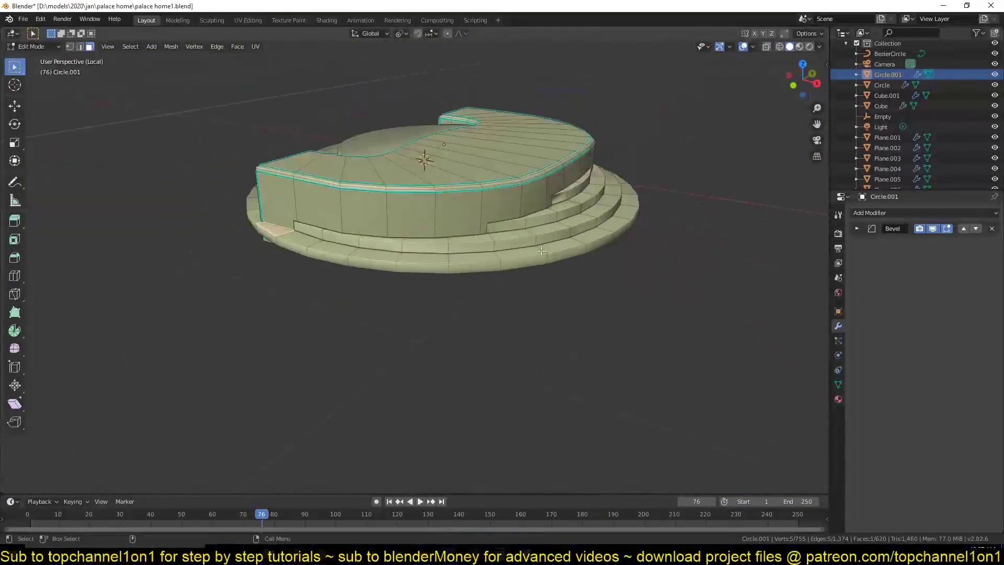
Step: Select the platform's outer rim loop with its linked faces and delete those faces
left_click(410, 245)
mouse_move(410, 245)
middle_mouse_down()
mouse_move(418, 176)
mouse_move(393, 188)
middle_mouse_up()
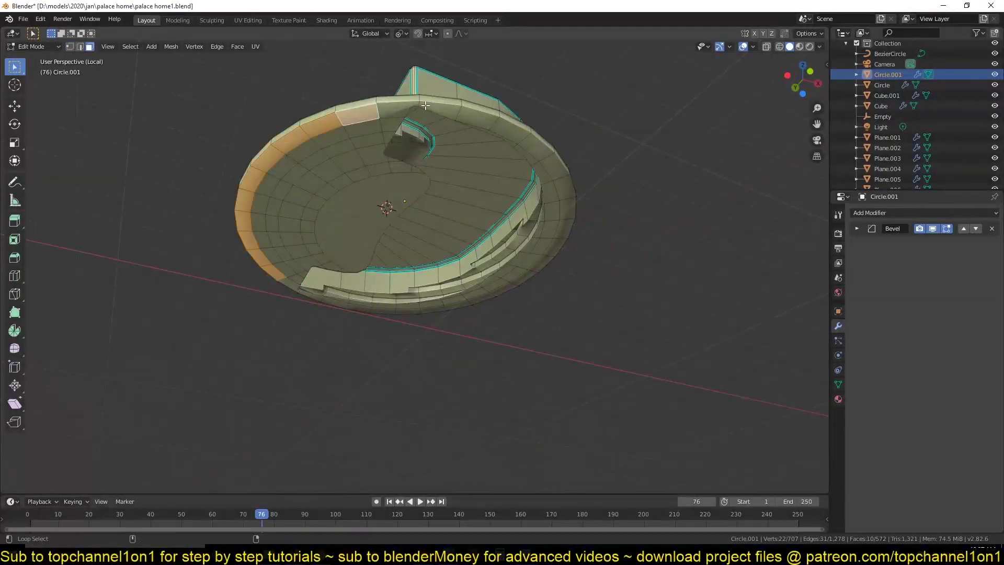
left_click(459, 112, "alt")
middle_click_drag(459, 112, 341, 86)
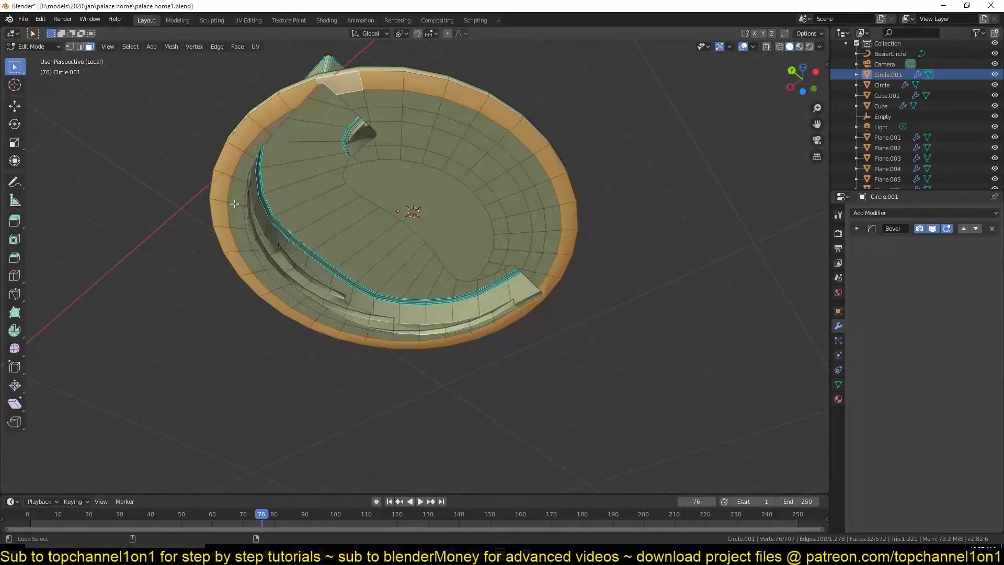
mouse_move(234, 204)
middle_mouse_down()
mouse_move(219, 225)
mouse_move(412, 258)
mouse_move(349, 255)
mouse_move(501, 269)
mouse_move(483, 317)
middle_mouse_up()
key("ctrl+l")
key("x")
left_click(203, 224)
Step: Select step edges with similar face angles and give them a bevel weight of 1
key("2")
left_click(482, 317)
key("shift+g")
left_click(482, 317)
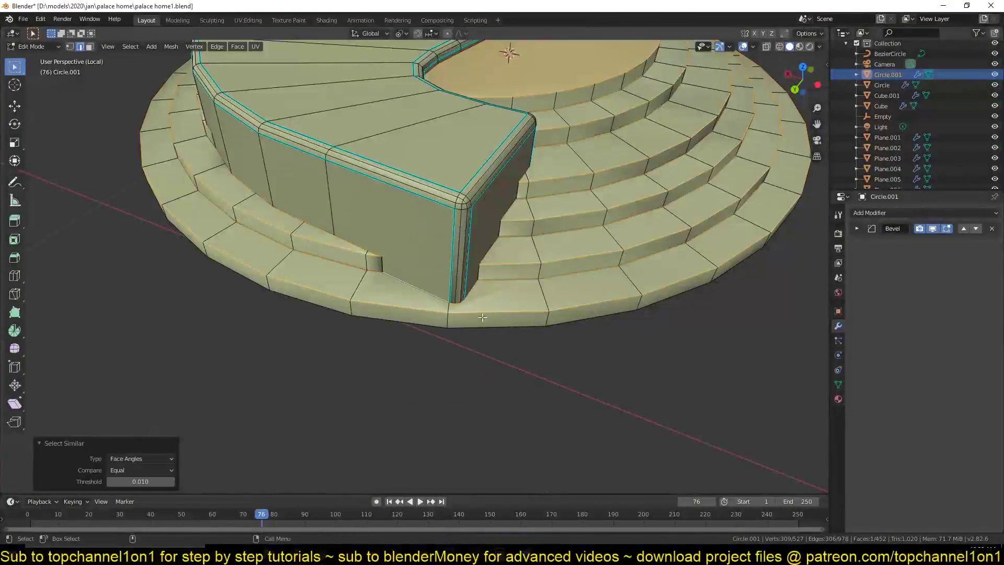
key("ctrl+e")
left_click(479, 437)
key("Return")
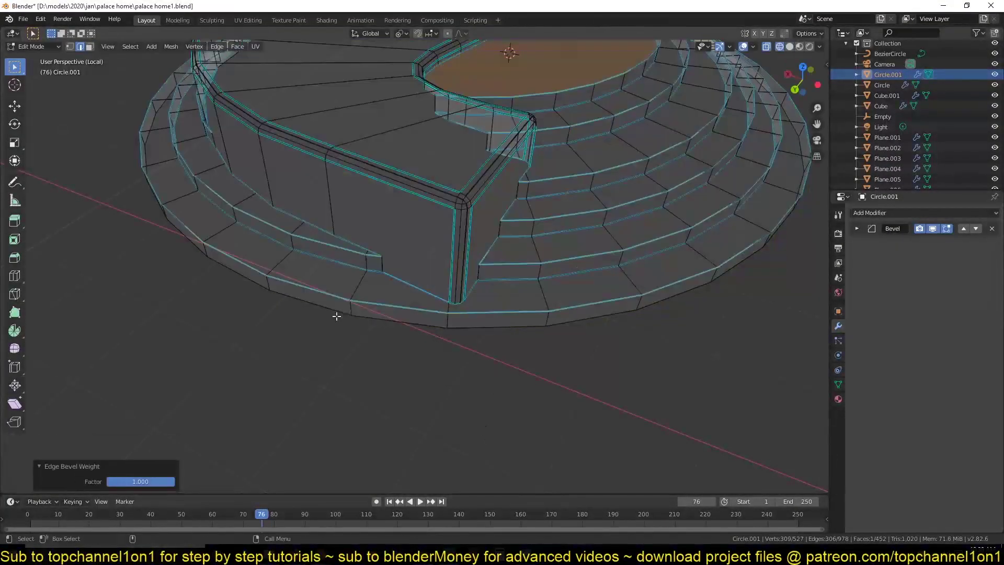
Step: Check the bevelled result, then mark all mesh edges as sharp
key("Tab")
mouse_move(522, 186)
middle_mouse_down()
mouse_move(472, 227)
mouse_move(633, 365)
middle_mouse_up()
key("Tab")
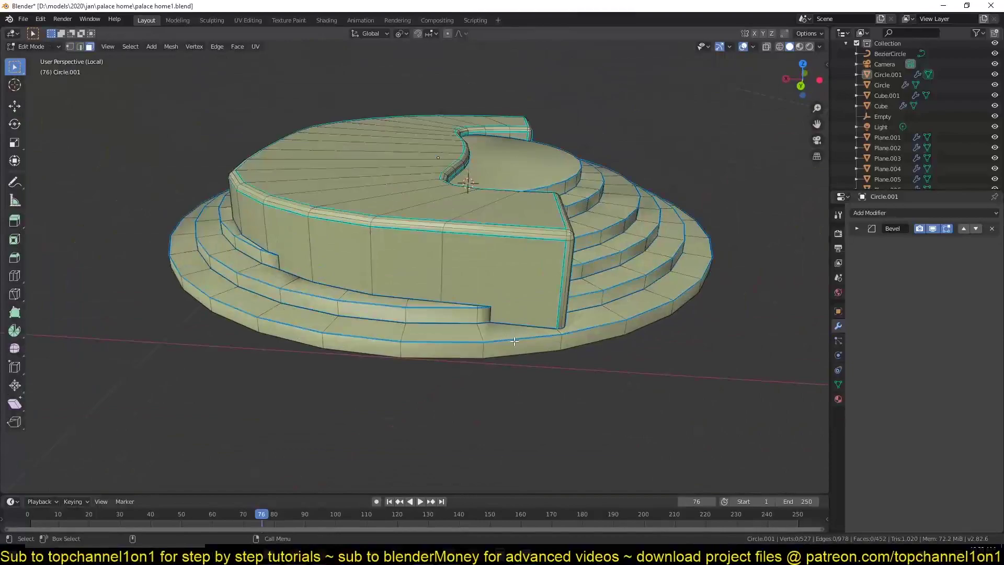
key("a")
key("ctrl+e")
left_click(701, 330)
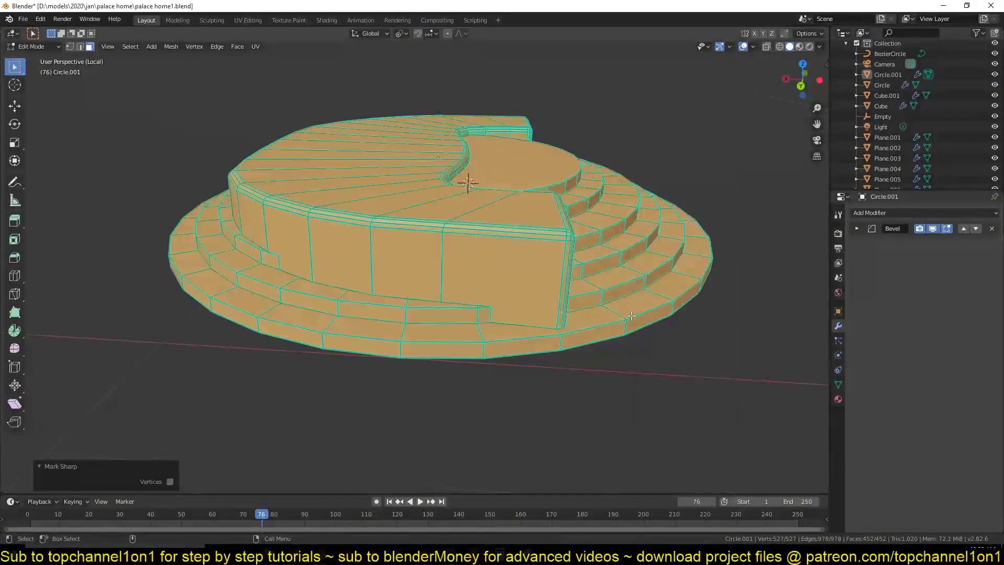
Step: Delete the face strip along the lower step and select the next strip
key("alt+a")
left_click(444, 314)
mouse_move(445, 313)
middle_mouse_down()
mouse_move(442, 372)
mouse_move(470, 314)
middle_mouse_up()
left_click(441, 372, "ctrl")
key("x")
left_click(178, 220)
left_click(460, 351, "ctrl")
Step: Delete the remaining lower-step face strips and select the leftover faces
key("x")
left_click(569, 340)
middle_click_drag(568, 340, 407, 332)
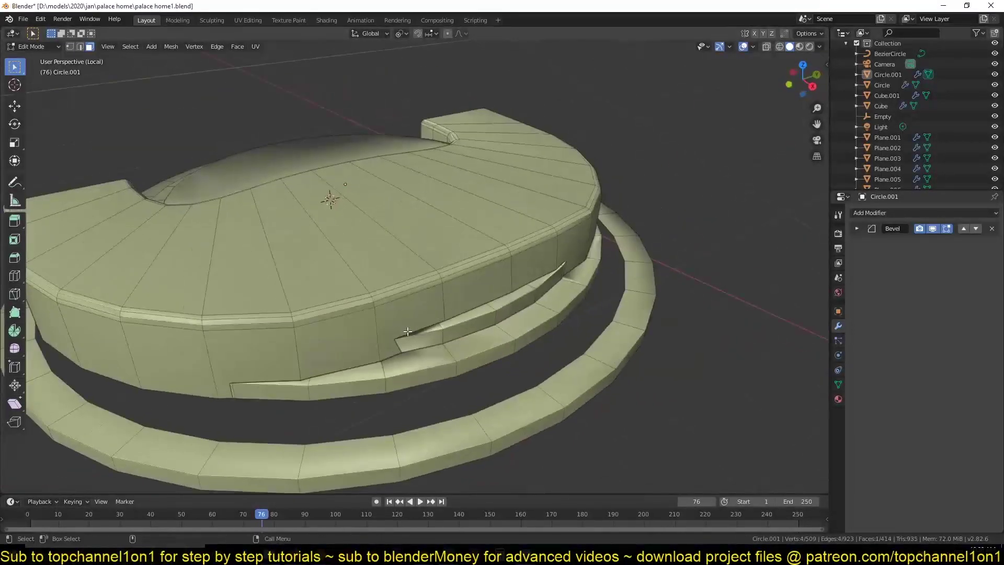
key("x")
left_click(249, 416)
left_click(287, 284)
left_click(511, 283, "ctrl")
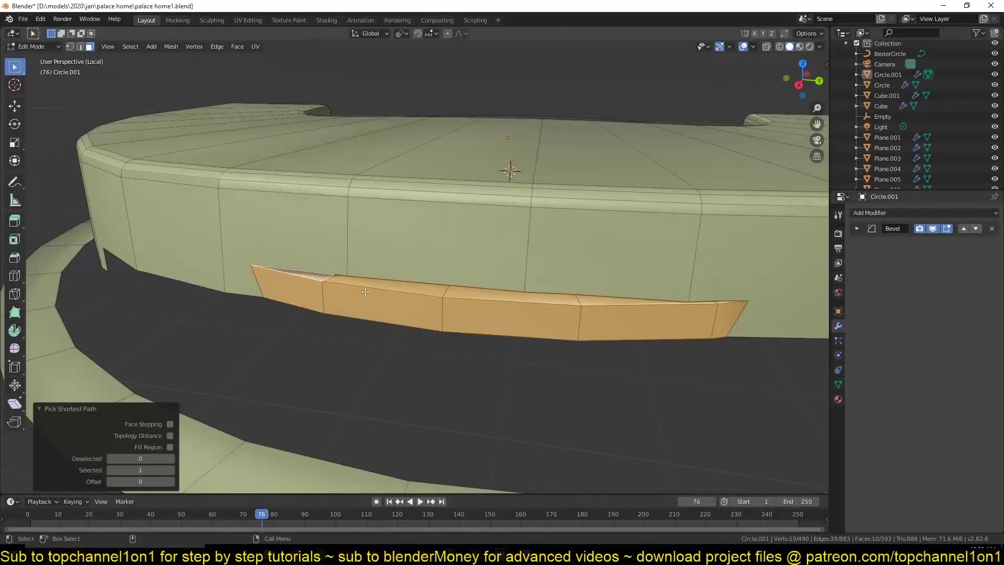
key("x")
mouse_move(511, 282)
middle_mouse_down()
mouse_move(439, 357)
mouse_move(348, 361)
middle_mouse_up()
left_click(438, 356)
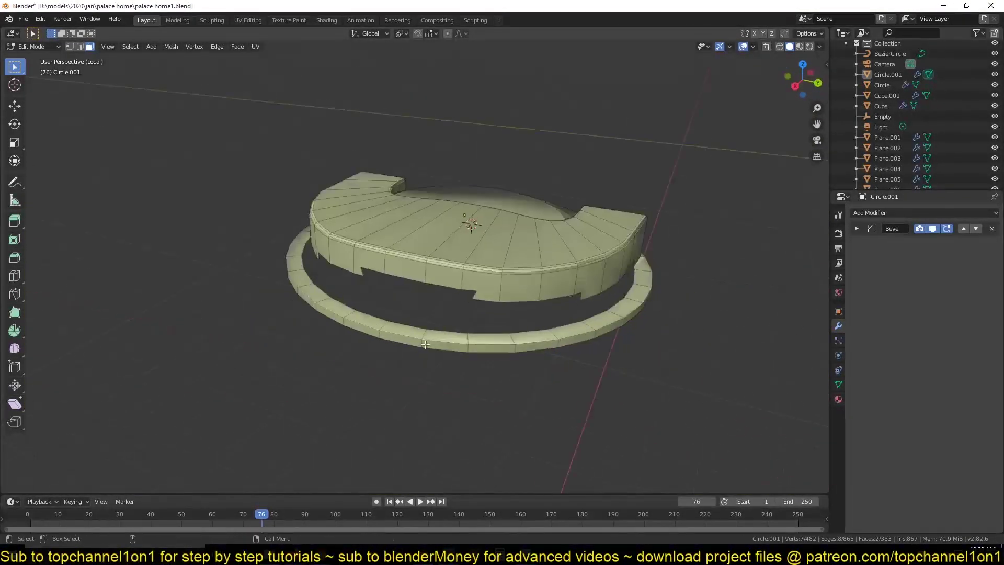
mouse_move(350, 369)
middle_mouse_down()
mouse_move(275, 338)
mouse_move(250, 298)
mouse_move(340, 242)
middle_mouse_up()
Step: Dissolve the stray vertices across the mesh
key("ctrl+x")
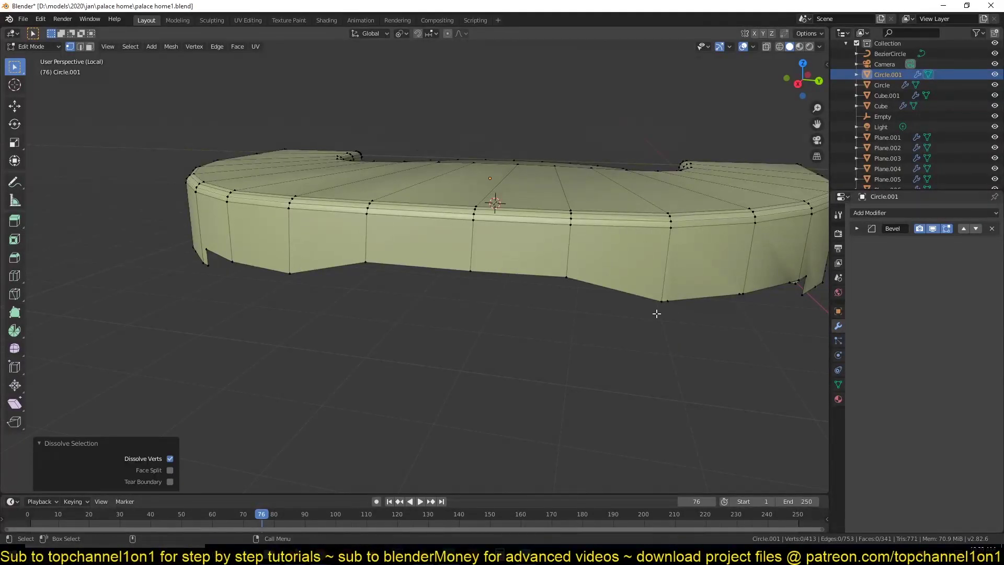
mouse_move(657, 313)
middle_mouse_down()
mouse_move(735, 360)
mouse_move(676, 348)
mouse_move(611, 308)
middle_mouse_up()
key("a")
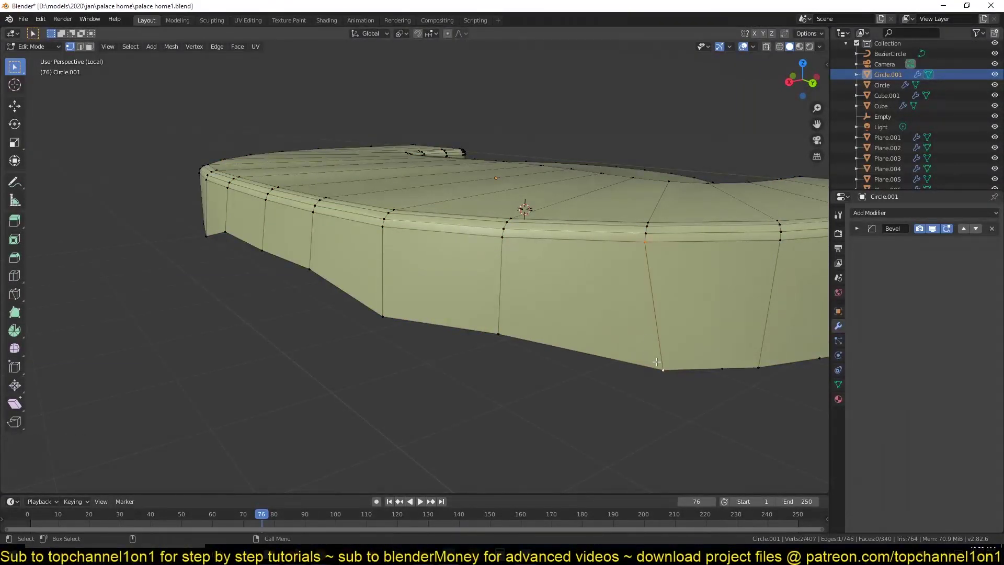
key("ctrl+x")
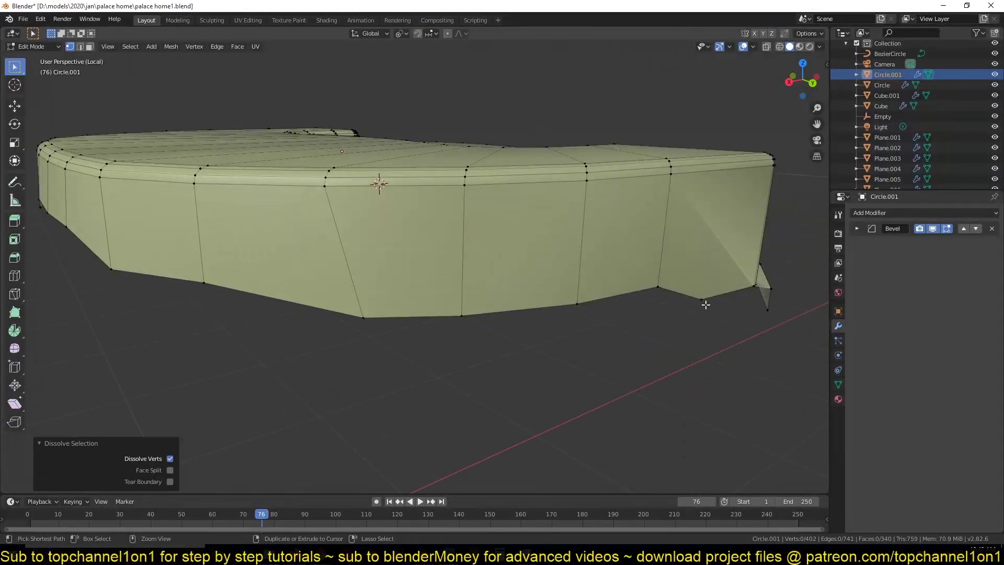
Step: Flatten the wall's bottom-edge vertices by scaling them to Z 0
mouse_move(705, 305)
middle_mouse_down()
mouse_move(440, 186)
mouse_move(455, 208)
middle_mouse_up()
left_click(284, 144, "ctrl")
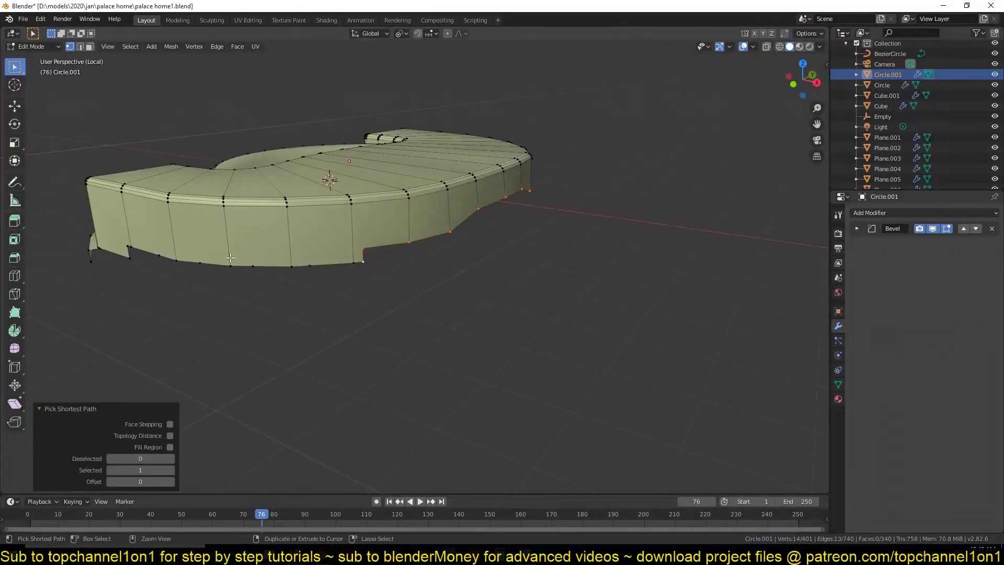
middle_click_drag(230, 258, 469, 298)
scroll(470, 298, "up", 3)
key("z")
key("0")
key("Return")
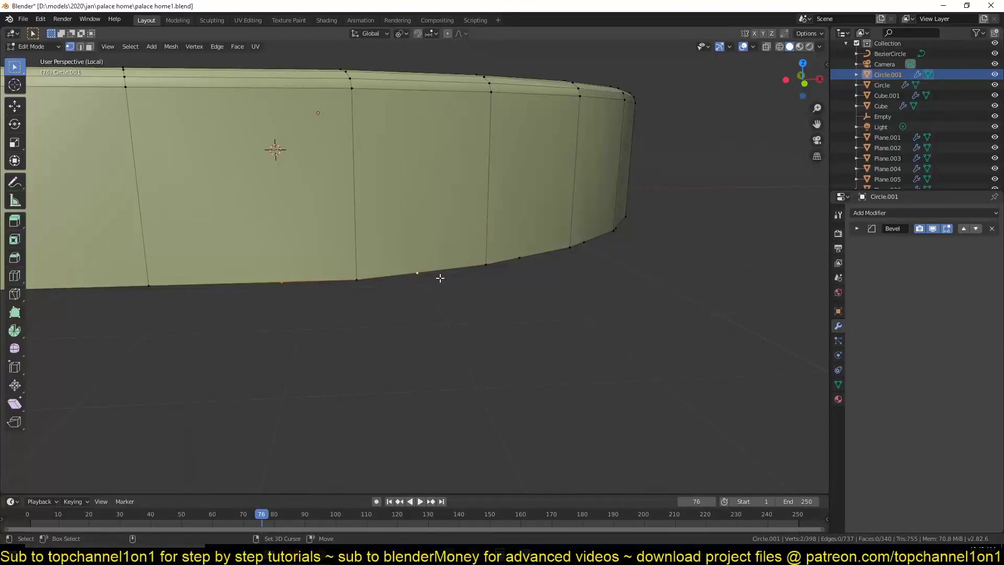
Step: Dissolve extra vertices and merge the first stair-corner vertices at last
middle_click_drag(440, 278, 287, 285)
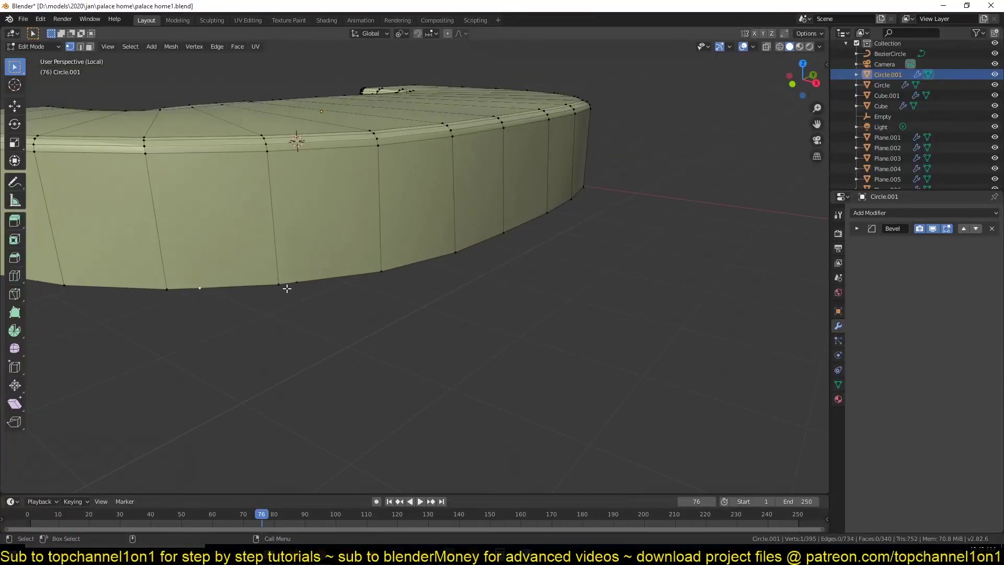
key("ctrl+x")
mouse_move(392, 251)
middle_mouse_down()
mouse_move(307, 305)
mouse_move(322, 318)
middle_mouse_up()
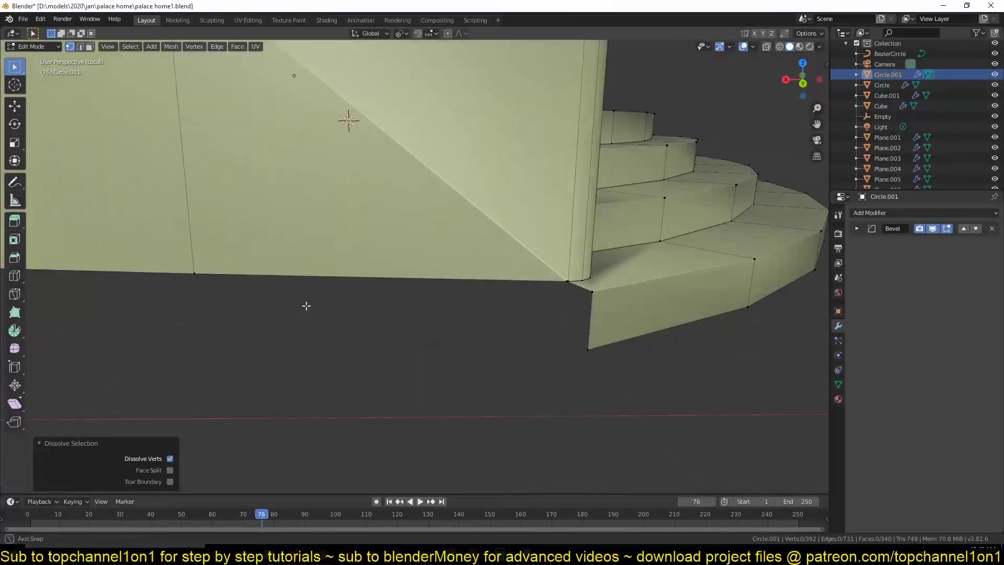
left_click(322, 318)
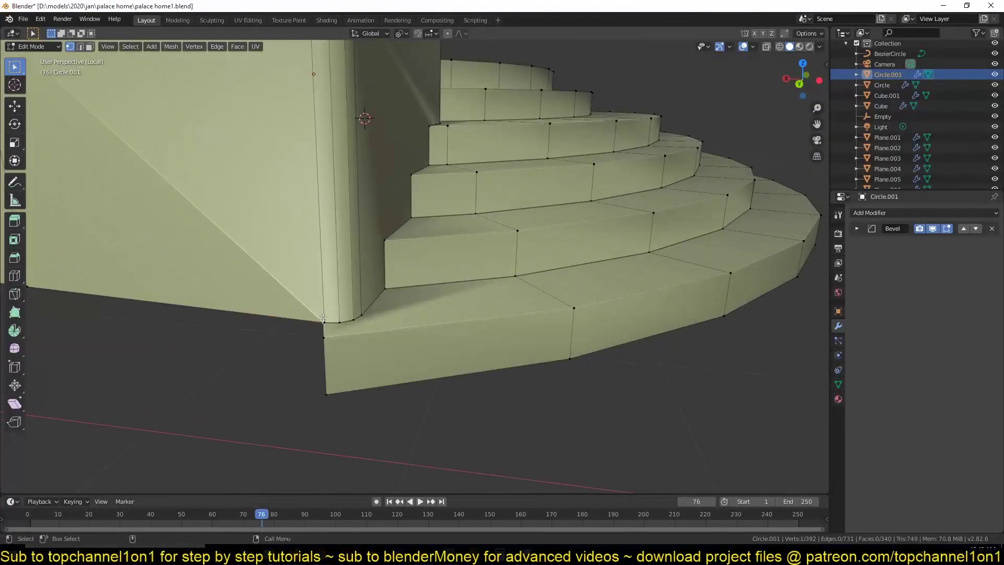
left_click(321, 334)
Step: Merge the remaining stair-corner vertices and save the file
key("2")
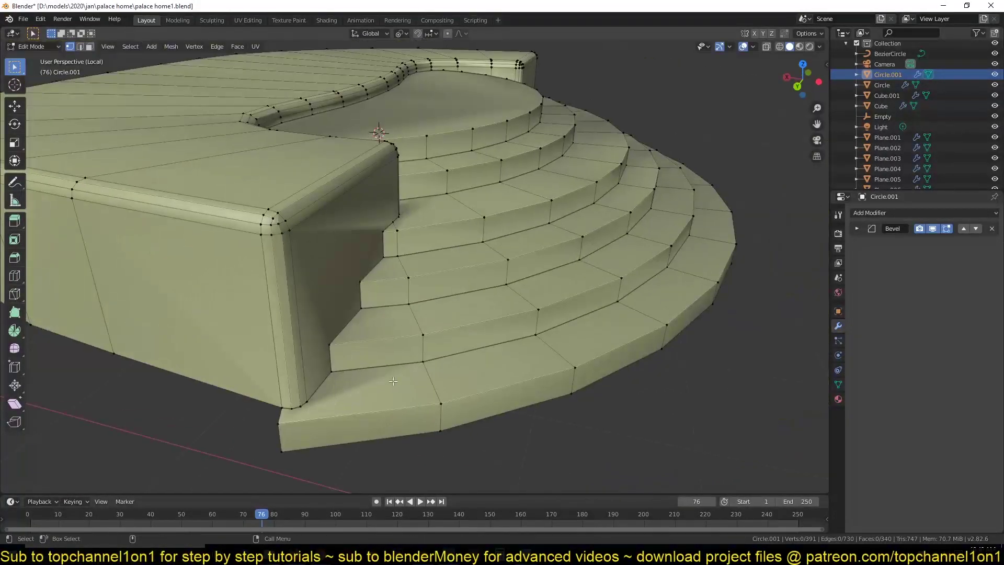
mouse_move(483, 354)
middle_mouse_down()
mouse_move(296, 416)
mouse_move(167, 404)
mouse_move(245, 308)
middle_mouse_up()
key("1")
key("m")
left_click(341, 436)
key("ctrl+s")
key("m")
left_click(167, 404)
key("alt+a")
key("ctrl+s")
Step: In see-through top view, box-select the lower half of the mesh
middle_click_drag(310, 310, 489, 168)
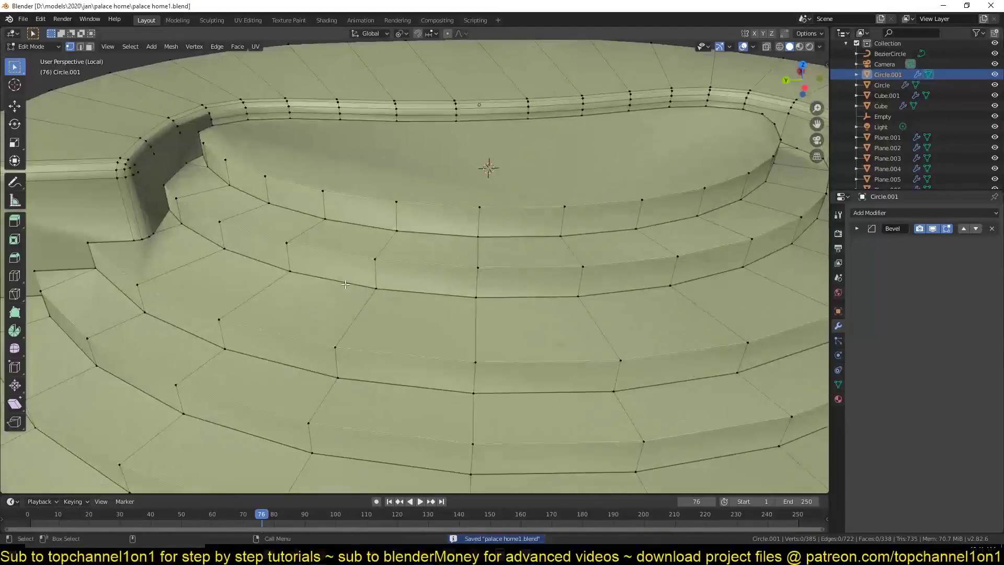
key("KP_7")
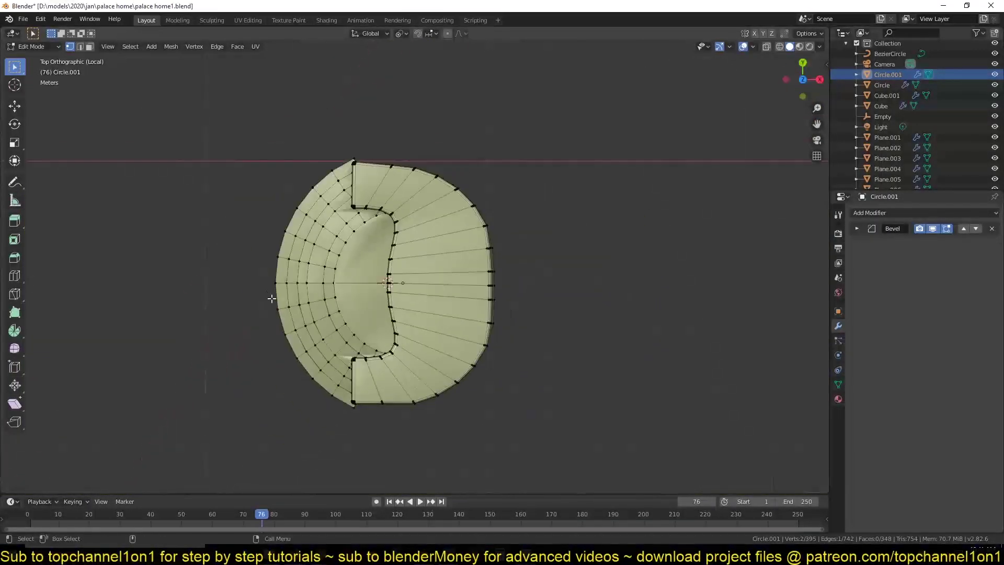
key("alt+z")
key("ctrl+s")
key("b")
left_click_drag(179, 282, 546, 418)
Step: Delete the selected lower-half vertices and add a Mirror modifier across Y
key("x")
left_click(546, 328)
key("Tab")
left_click(890, 212)
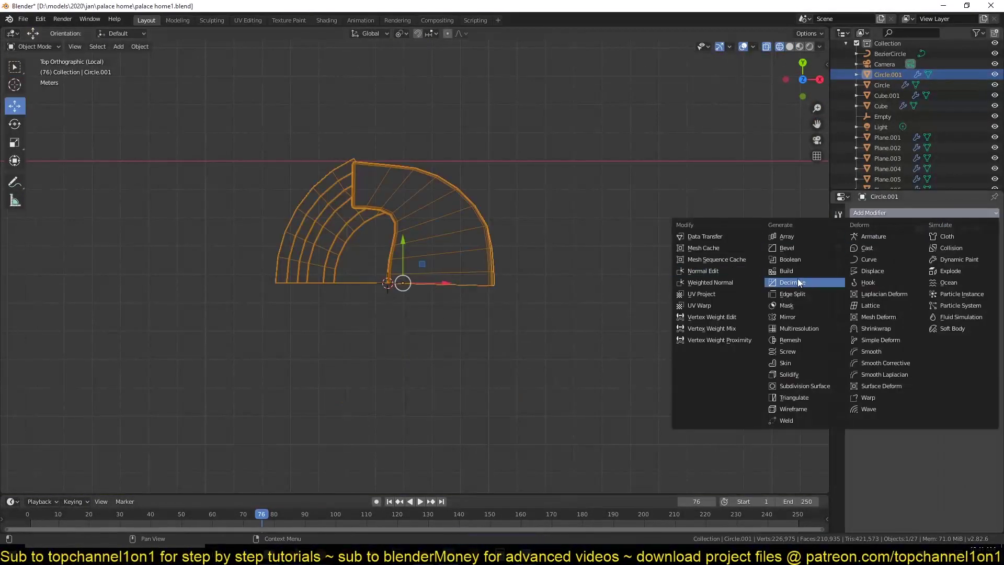
left_click(798, 278)
Step: Merge the stair mesh's vertices by distance
key("Tab")
scroll(485, 331, "up", 5)
right_click(336, 259)
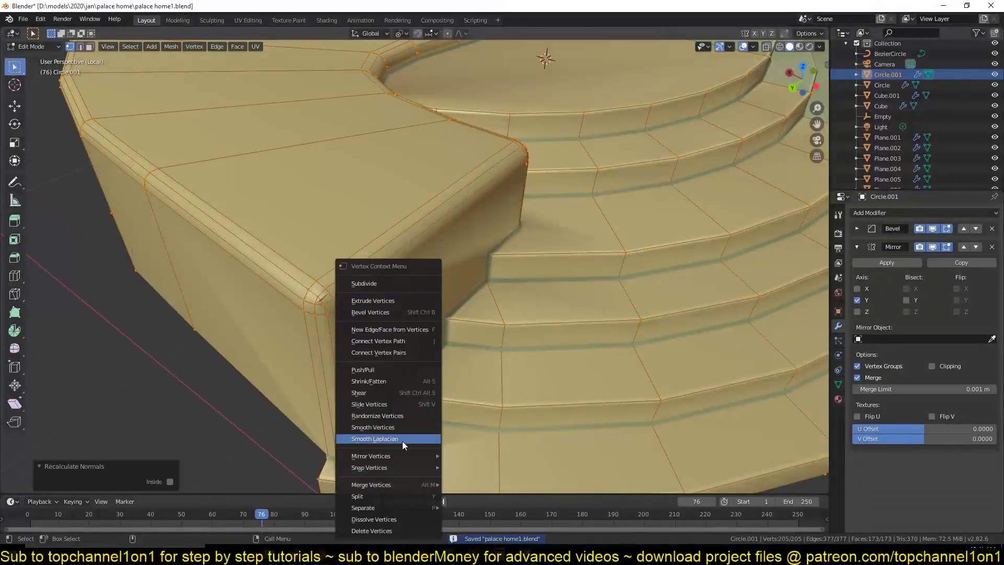
left_click(471, 484)
key("alt+a")
key("Tab")
Step: Move the Mirror modifier above the Bevel and expand the Bevel settings
left_click(976, 229)
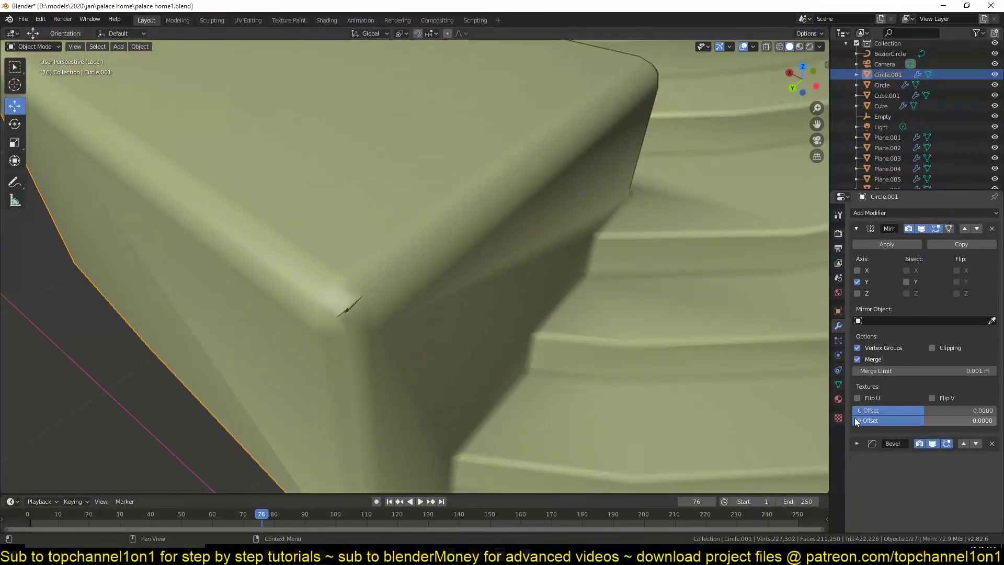
left_click(857, 228)
left_click(857, 247)
key("shift+z")
key("Tab")
scroll(482, 374, "down", 5)
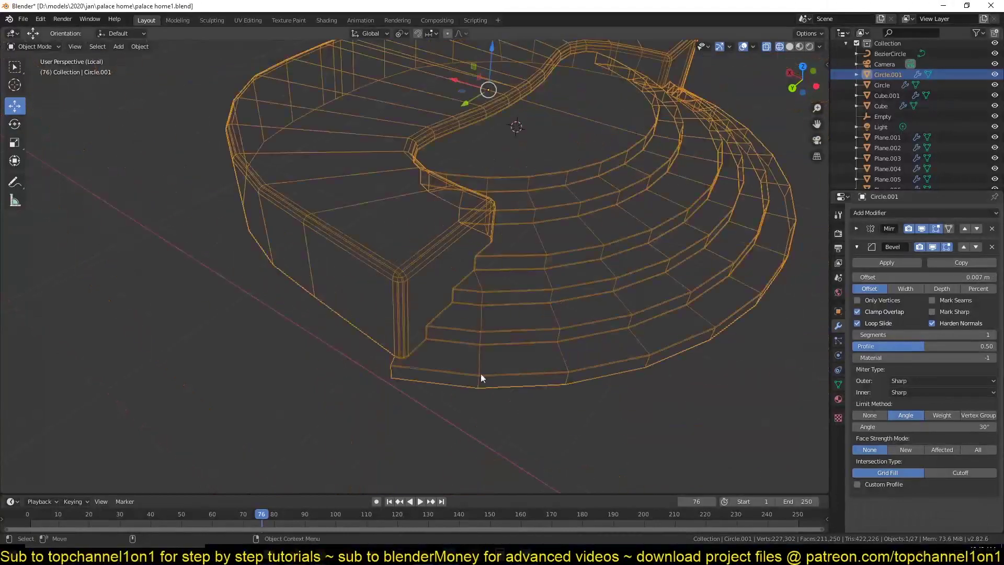
key("shift+z")
Step: Select all similar stair tread edges and mark them as seams
key("shift+g")
left_click(517, 331)
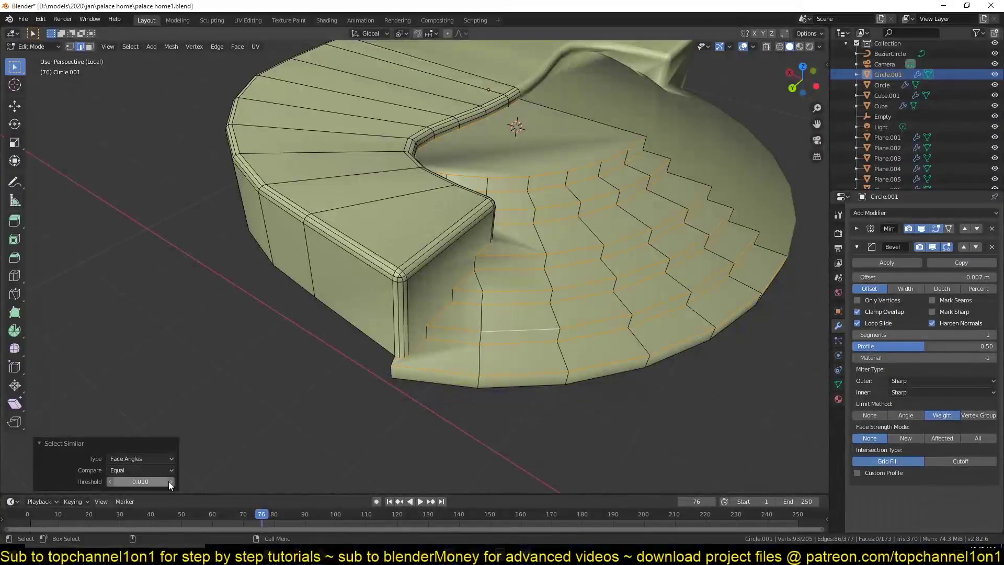
key("ctrl+e")
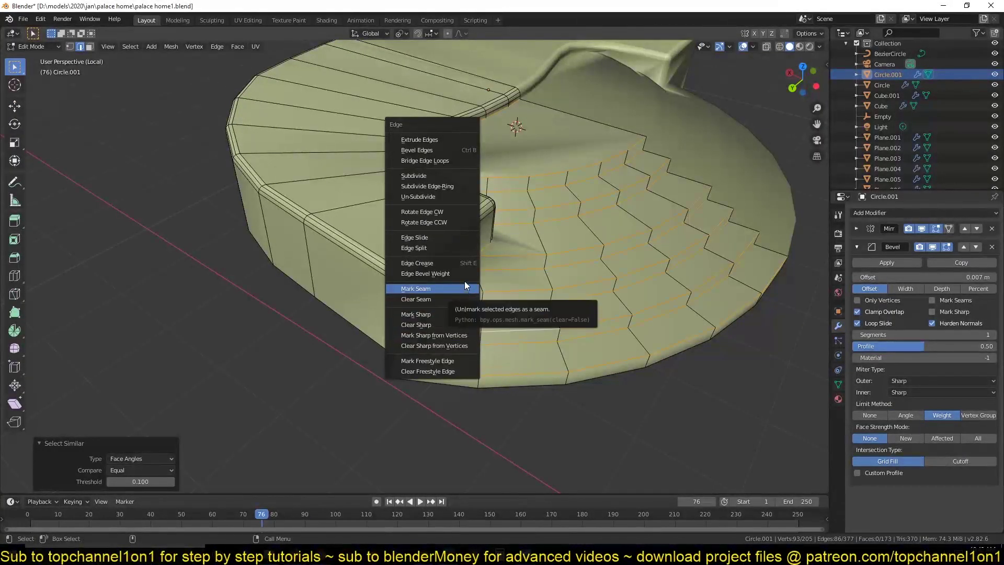
left_click(466, 285)
scroll(452, 307, "up", 5)
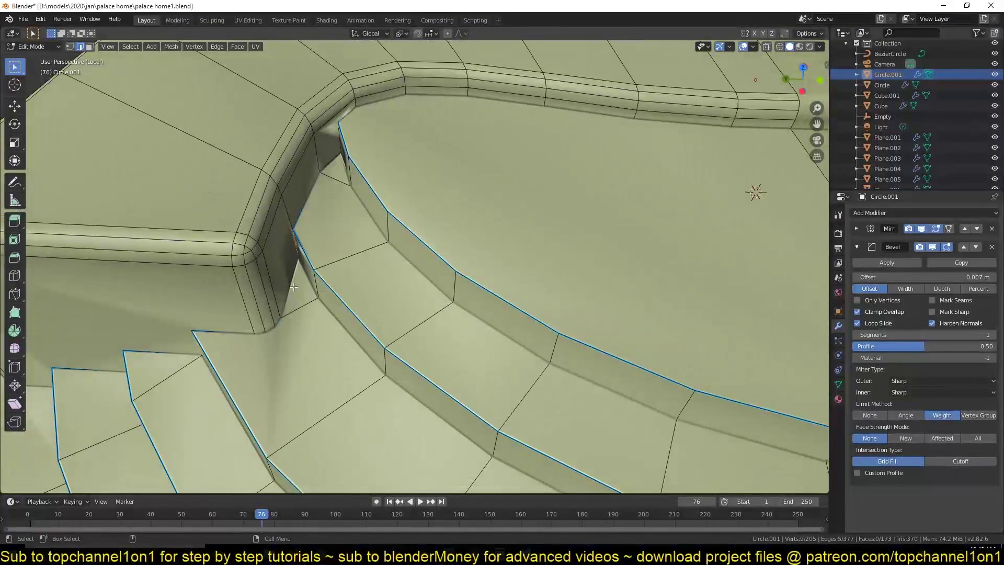
key("alt+a")
scroll(294, 286, "down", 3)
Step: Edge-slide a short edge path along the upper bevelled rim
middle_click_drag(362, 295, 672, 198)
scroll(240, 347, "up", 4)
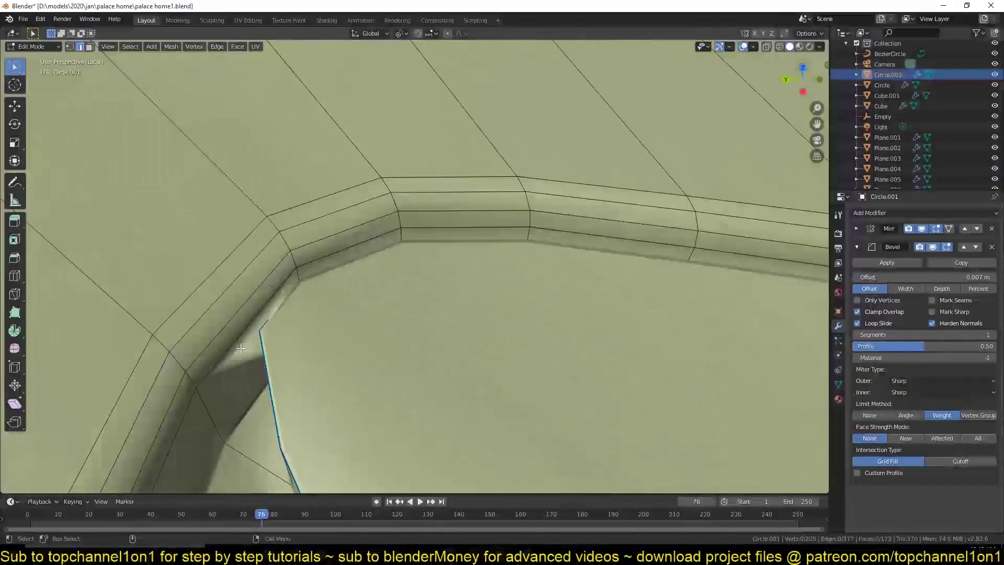
left_click(288, 289, "ctrl")
key("g")
key("g")
left_click(250, 273)
scroll(363, 338, "down", 6)
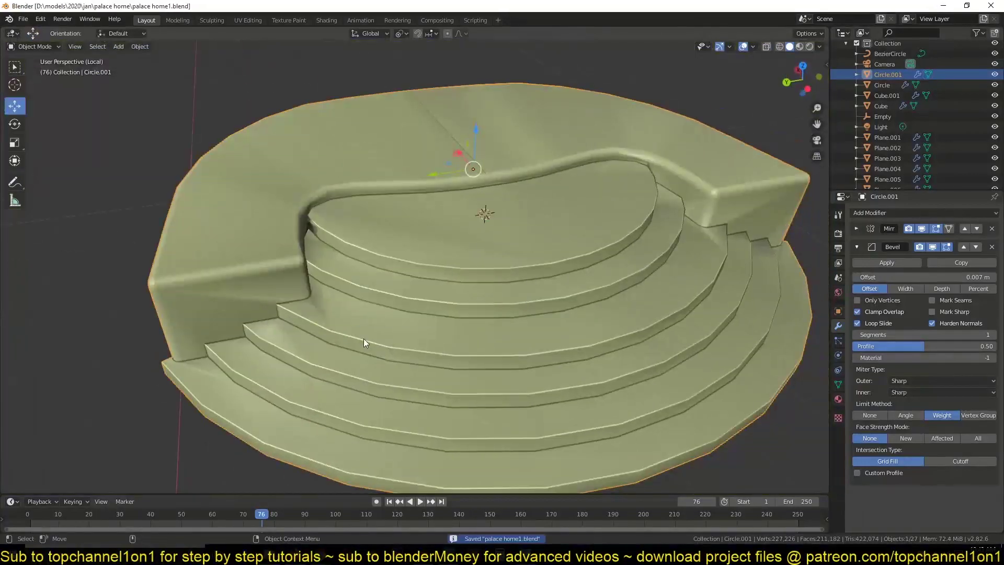
Step: Show the mesh data properties, save the file, and view it in wireframe
left_click(839, 384)
key("ctrl+s")
key("shift+z")
middle_click_drag(436, 333, 472, 174)
scroll(471, 174, "up", 2)
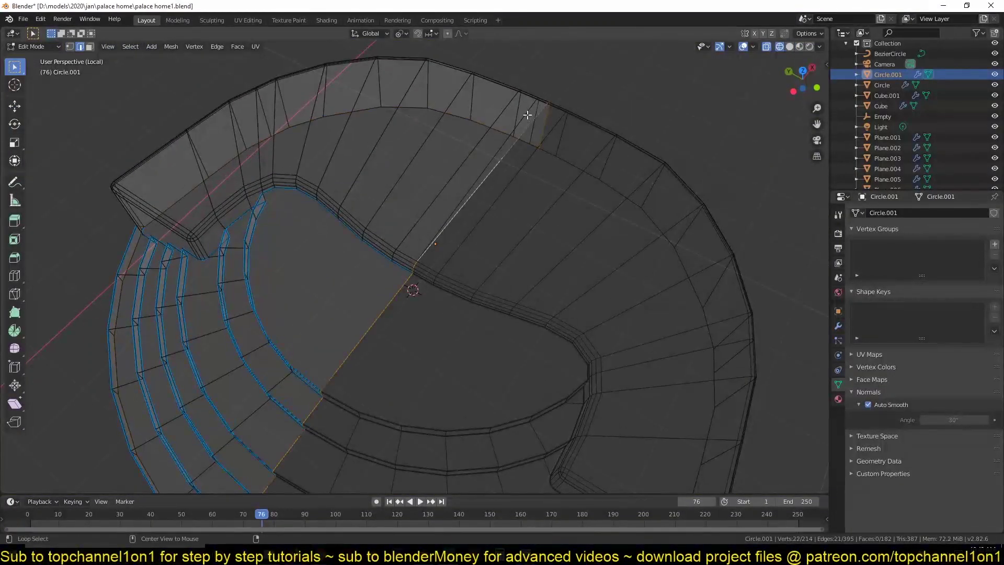
Step: Return to solid shading, check the bevel modifier settings on Circle.001 and save
key("shift+z")
mouse_move(527, 115)
middle_mouse_down()
mouse_move(408, 236)
mouse_move(427, 280)
middle_mouse_up()
left_click(839, 326)
scroll(408, 236, "down", 3)
key("ctrl+s")
key("alt+a")
scroll(428, 280, "up", 4)
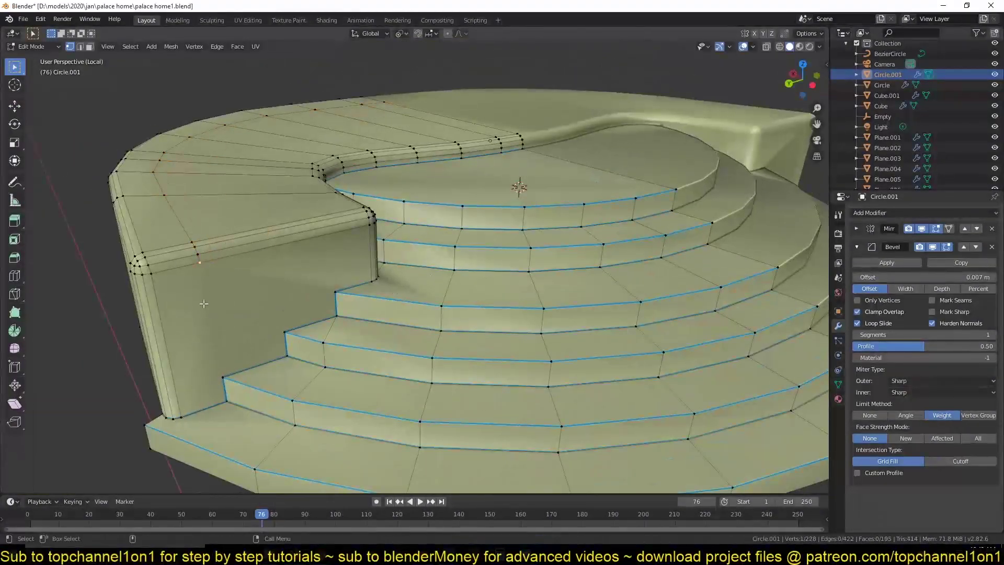
scroll(322, 285, "down", 3)
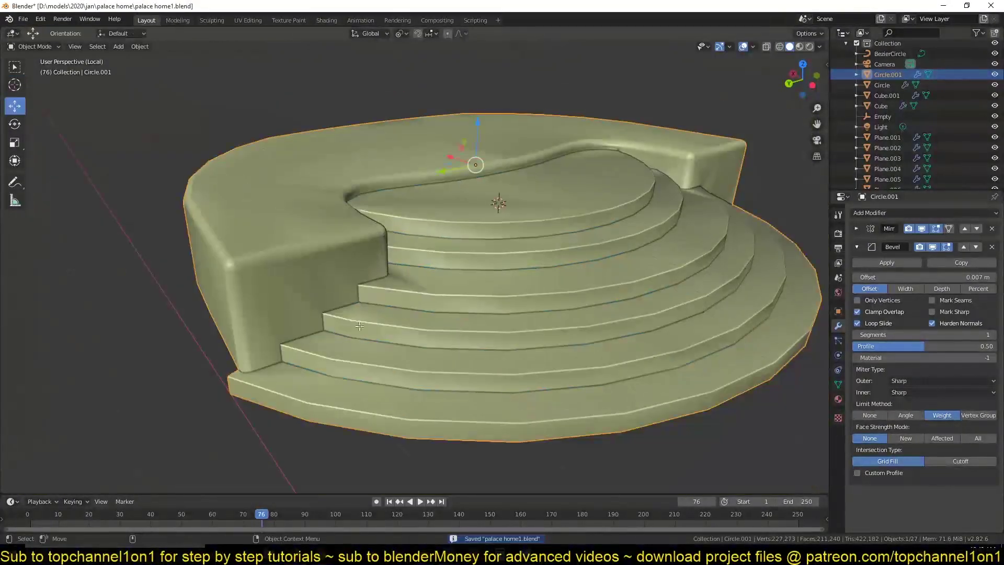
key("f")
scroll(322, 285, "up", 4)
Step: Deselect all, save, and view the stair platform as wireframe in Object Mode
mouse_move(322, 285)
middle_mouse_down()
mouse_move(372, 352)
mouse_move(383, 345)
middle_mouse_up()
key("alt+a")
key("ctrl+s")
scroll(385, 359, "down", 3)
key("Tab")
key("Tab")
key("Tab")
key("z")
left_click(277, 335)
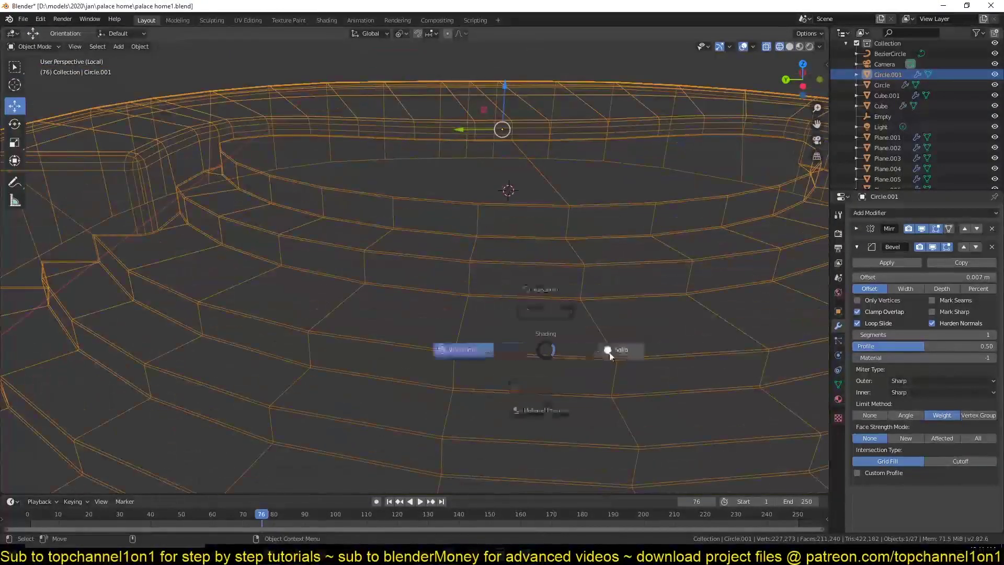
key("Tab")
scroll(396, 235, "up", 4)
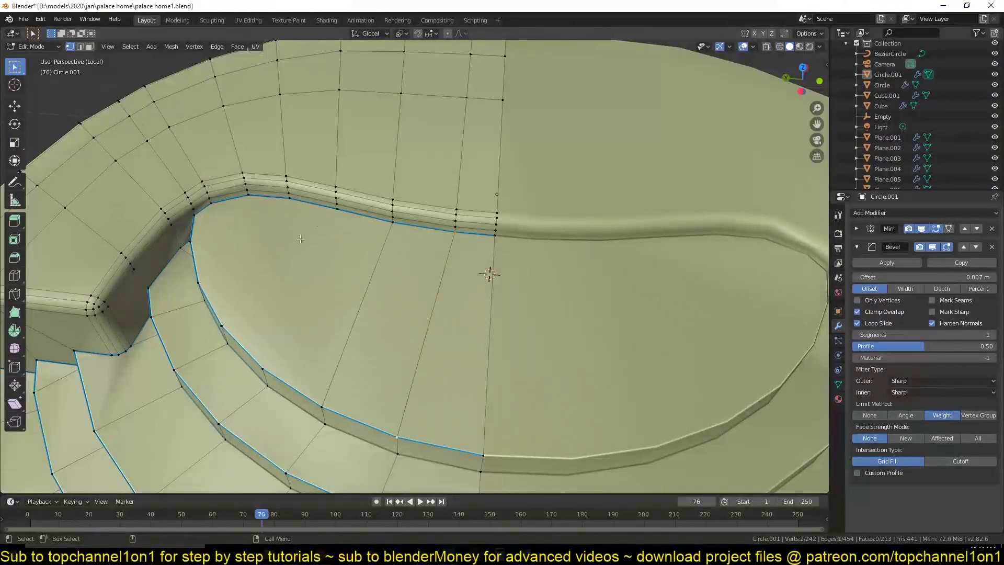
Step: Orbit and zoom around the wireframe stairs, then save again
scroll(233, 325, "down", 3)
middle_click_drag(233, 325, 209, 252)
scroll(209, 251, "up", 3)
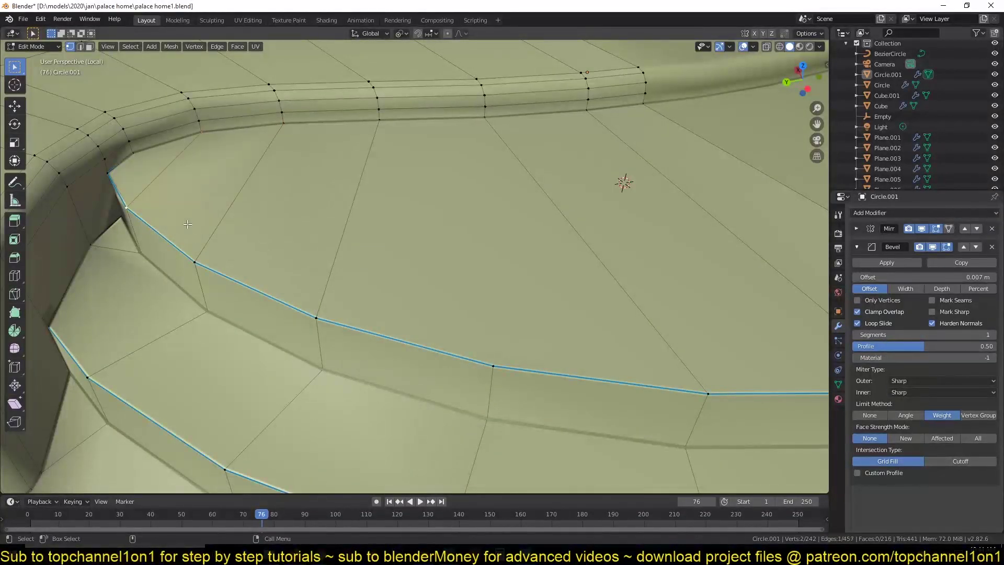
scroll(331, 350, "down", 3)
middle_click_drag(331, 351, 310, 361)
key("ctrl+s")
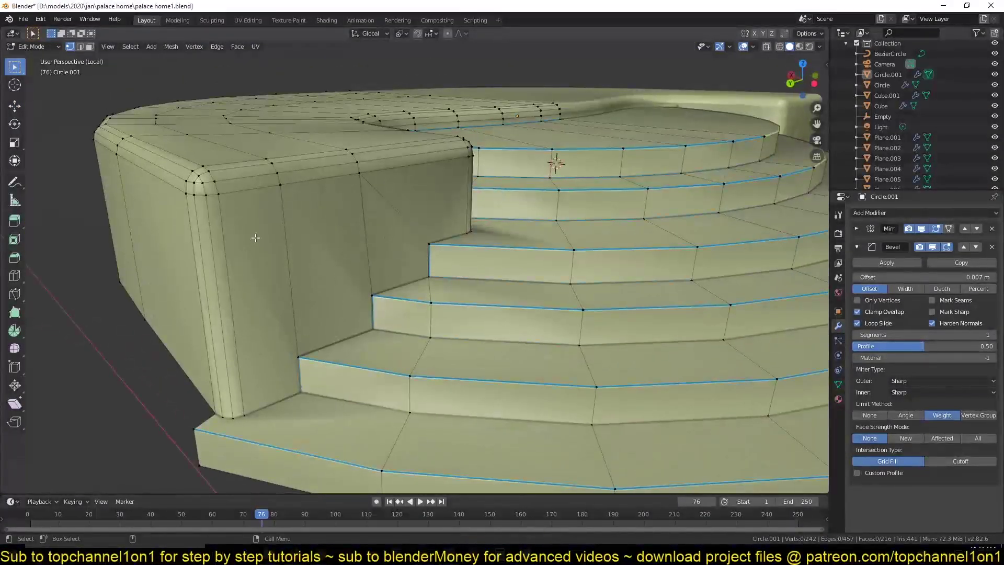
Step: Back in Object Mode, look down over the stairs from above and save
key("Tab")
scroll(302, 308, "down", 3)
middle_click_drag(441, 376, 392, 345)
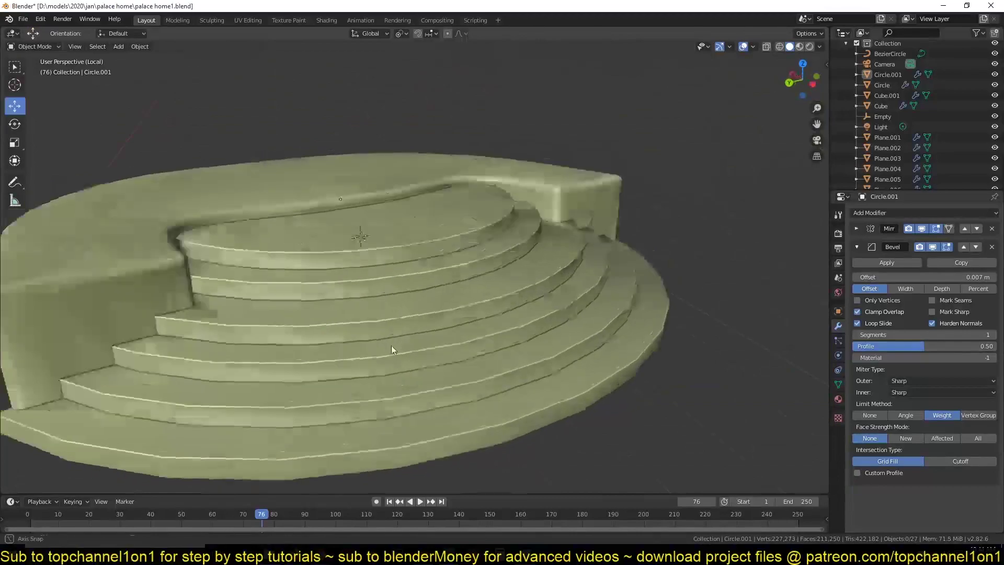
scroll(391, 345, "up", 3)
middle_click_drag(680, 398, 610, 394)
scroll(610, 394, "down", 2)
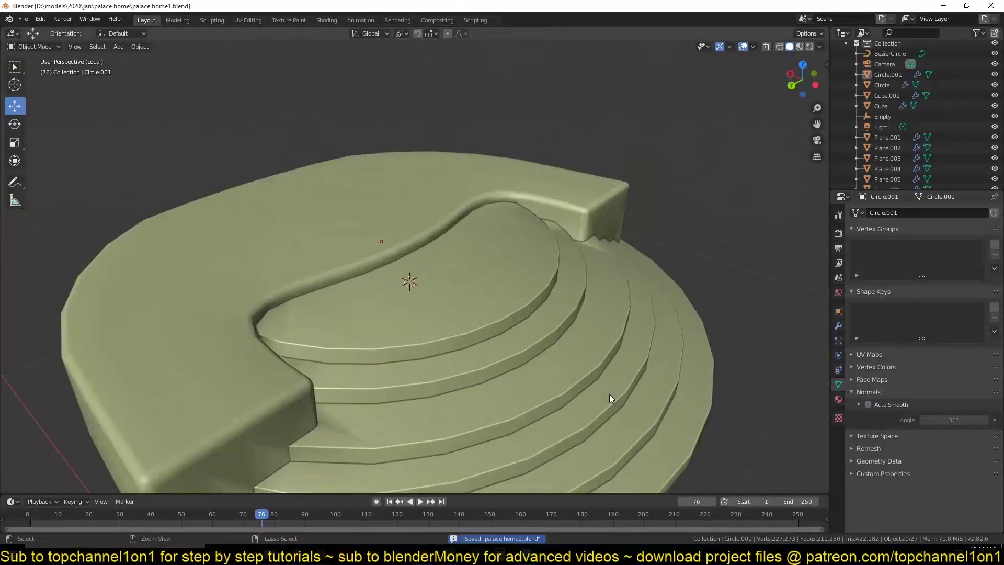
key("ctrl+s")
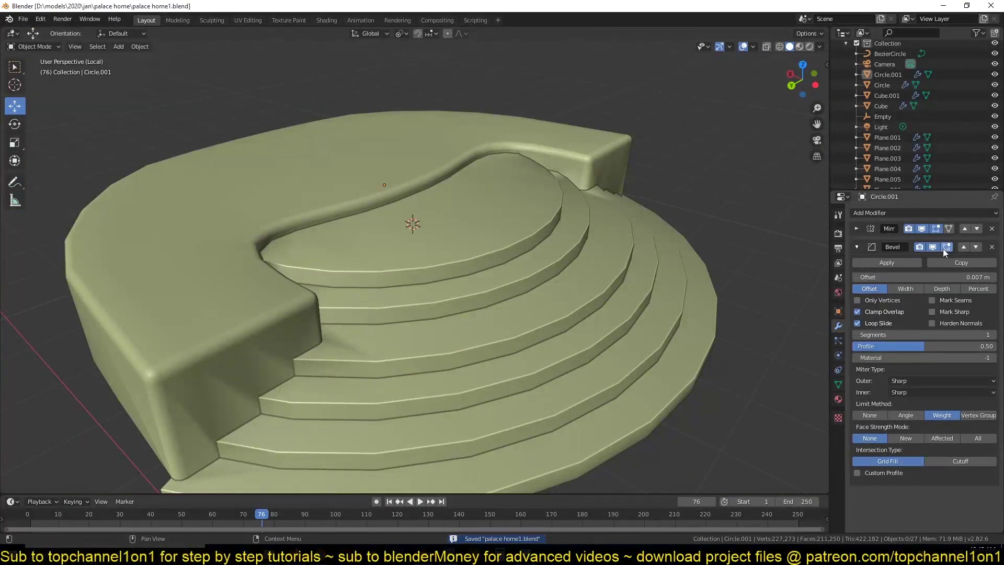
scroll(573, 353, "up", 3)
scroll(566, 343, "down", 3)
Step: In face select mode, pick one top face of the platform to inspect it
key("Tab")
middle_click_drag(566, 344, 415, 260)
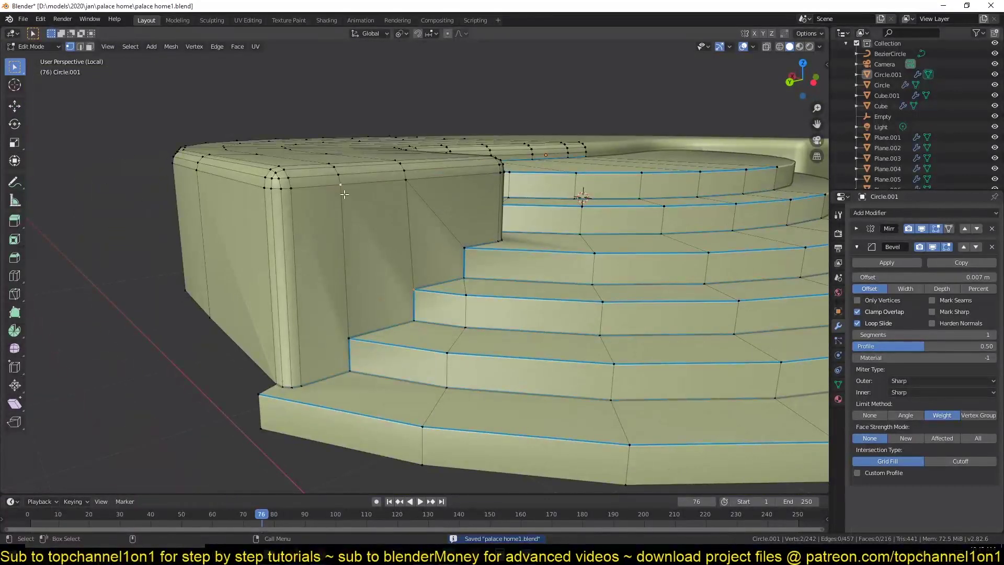
middle_click_drag(307, 210, 358, 305)
key("3")
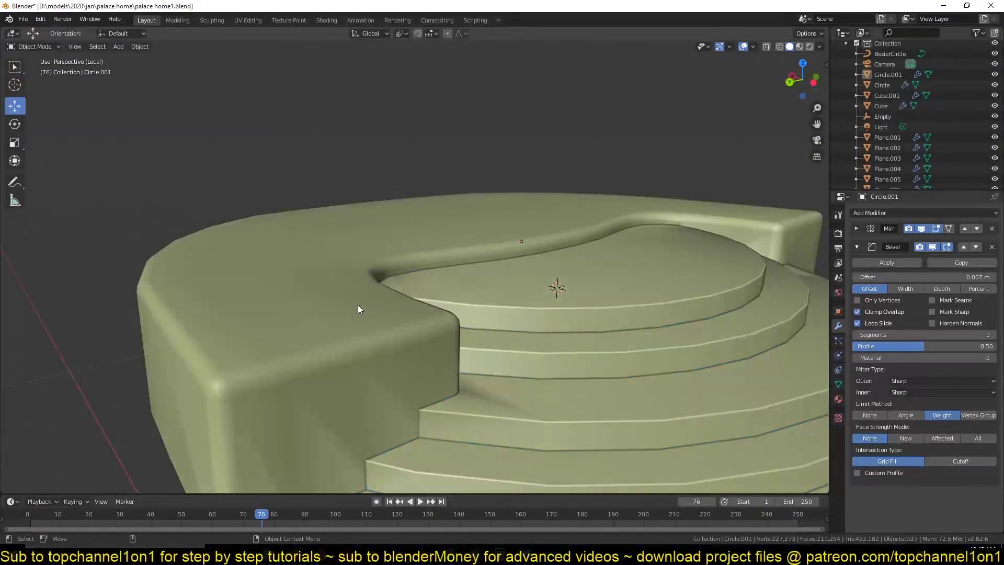
left_click(280, 329)
key("Tab")
Step: Exit the isolated local view of the stairs and save the file
scroll(453, 403, "down", 4)
mouse_move(453, 404)
middle_mouse_down()
mouse_move(355, 390)
mouse_move(429, 176)
mouse_move(277, 295)
middle_mouse_up()
key("KP_Divide")
scroll(346, 391, "up", 5)
key("ctrl+s")
scroll(375, 366, "down", 3)
Step: Select the raised side wall's top faces and scale them
key("Tab")
left_click(425, 187, "ctrl")
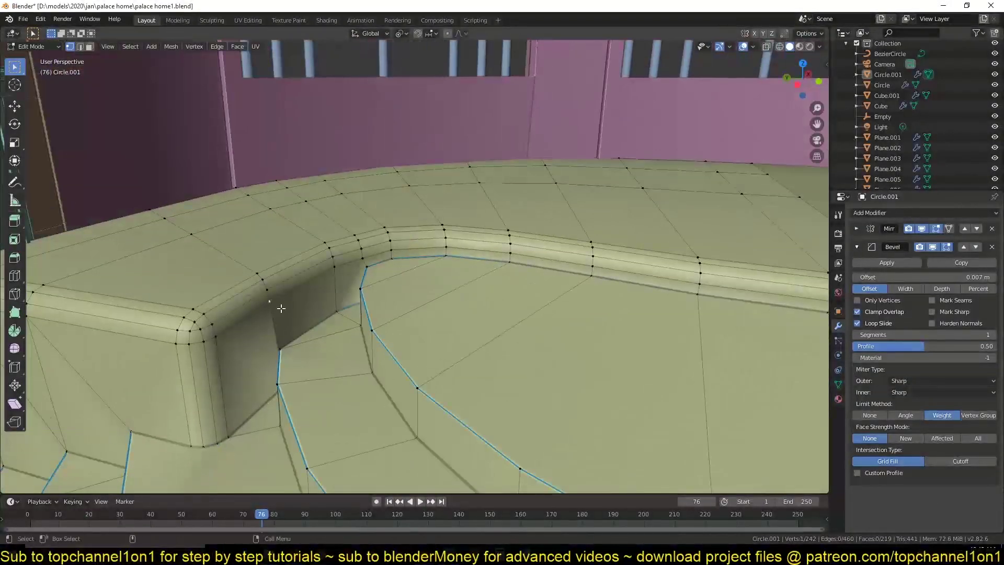
key("g")
key("g")
key("Escape")
scroll(296, 245, "down", 3)
left_click(317, 276, "ctrl")
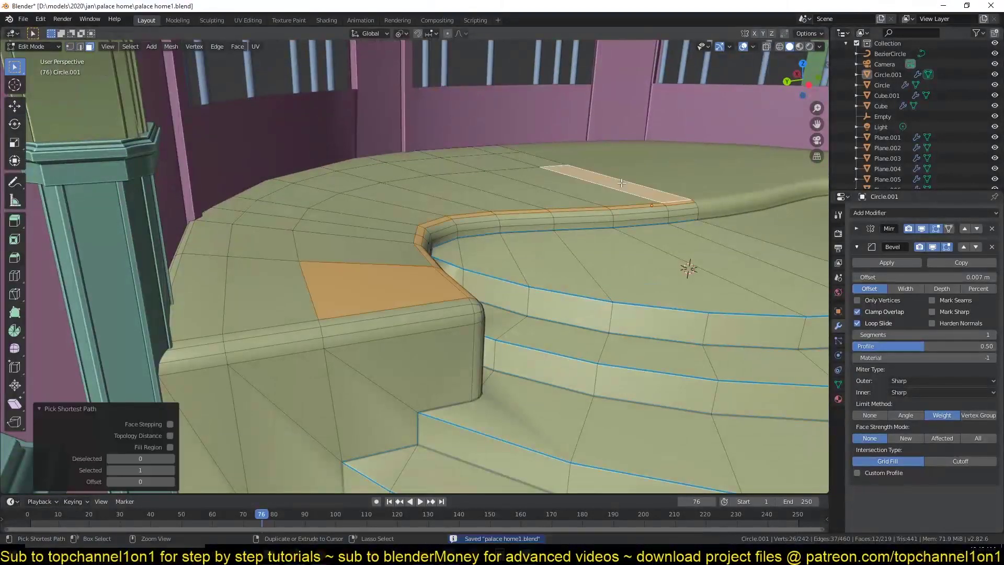
left_click(199, 296, "ctrl+shift")
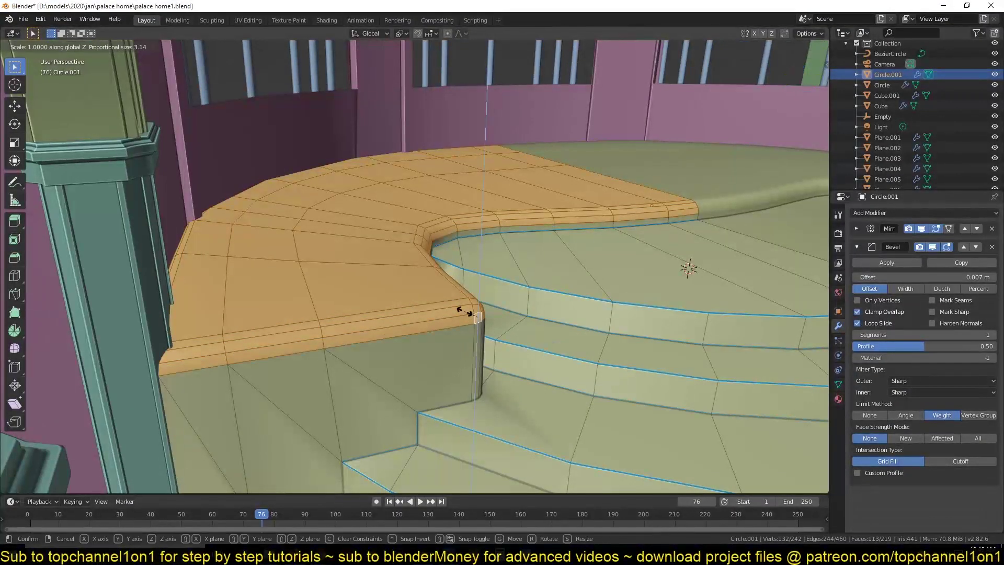
left_click(465, 313)
scroll(464, 312, "up", 3)
key("Tab")
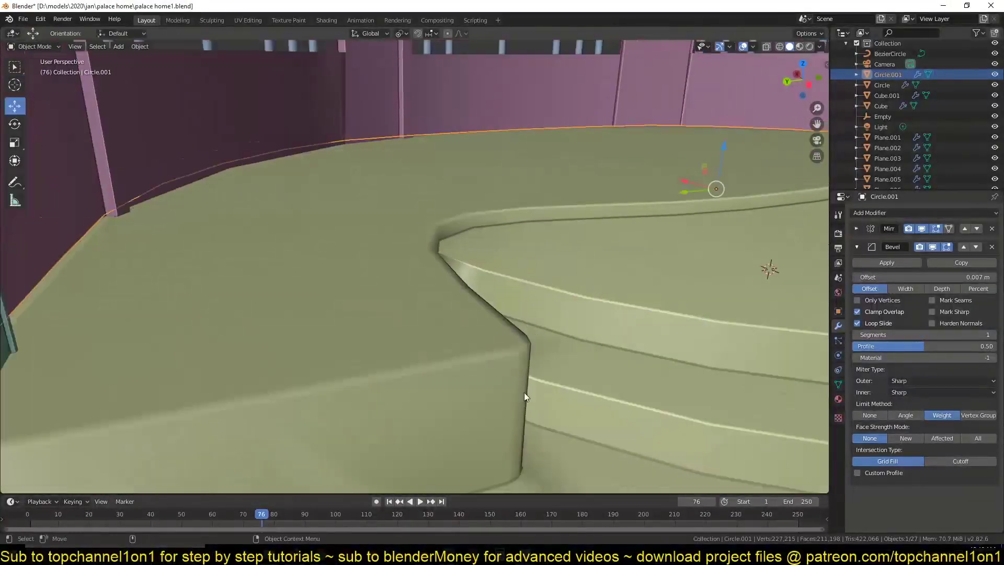
Step: Merge the wall's stray corner vertices At Center and By Distance
key("Tab")
middle_click_drag(524, 396, 502, 342)
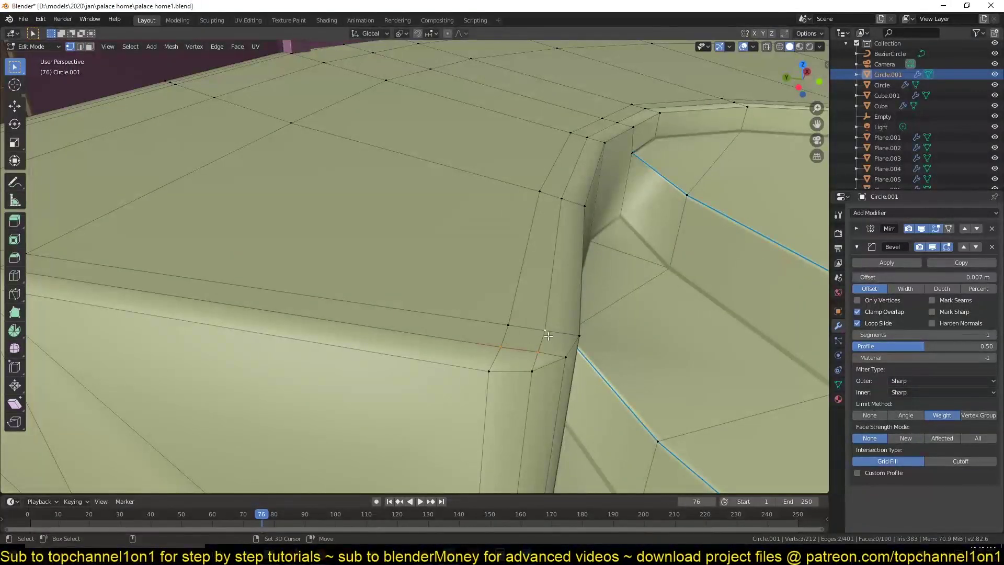
left_click(545, 349)
key("KP_Divide")
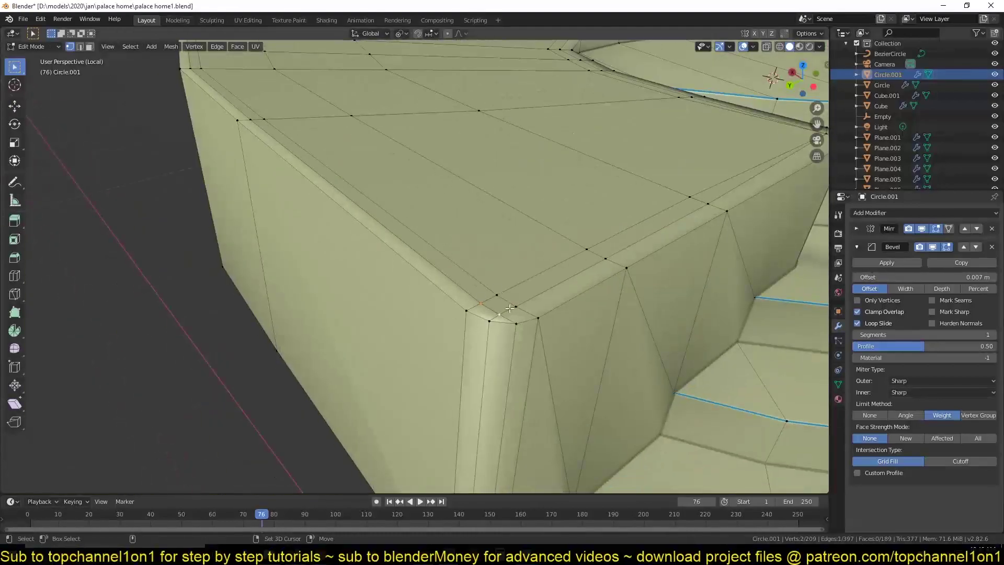
key("a")
key("m")
mouse_move(518, 309)
middle_mouse_down()
mouse_move(471, 262)
mouse_move(467, 305)
middle_mouse_up()
key("2")
left_click(466, 304, "alt")
Step: Select and grow the edges along the wall corner in wireframe, then save
key("shift+z")
left_click(584, 299)
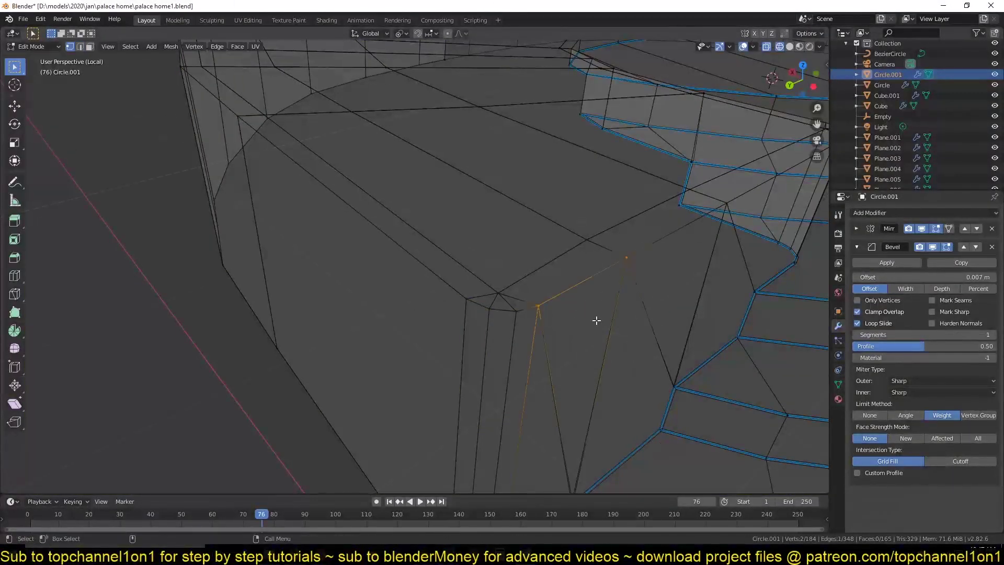
scroll(596, 321, "down", 3)
key("shift+z")
mouse_move(597, 320)
middle_mouse_down()
mouse_move(379, 199)
mouse_move(488, 316)
middle_mouse_up()
key("ctrl+e")
left_click(379, 199)
key("Tab")
key("ctrl+s")
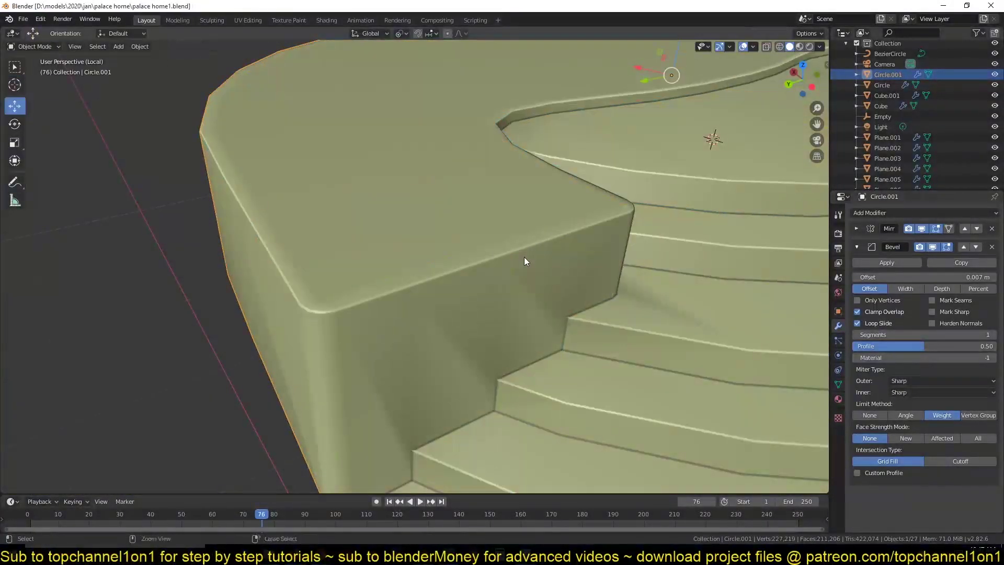
Step: Loop cut an extra edge loop around the raised side wall
key("Tab")
middle_click_drag(524, 256, 489, 281)
left_click(489, 281)
key("ctrl+z")
key("ctrl+z")
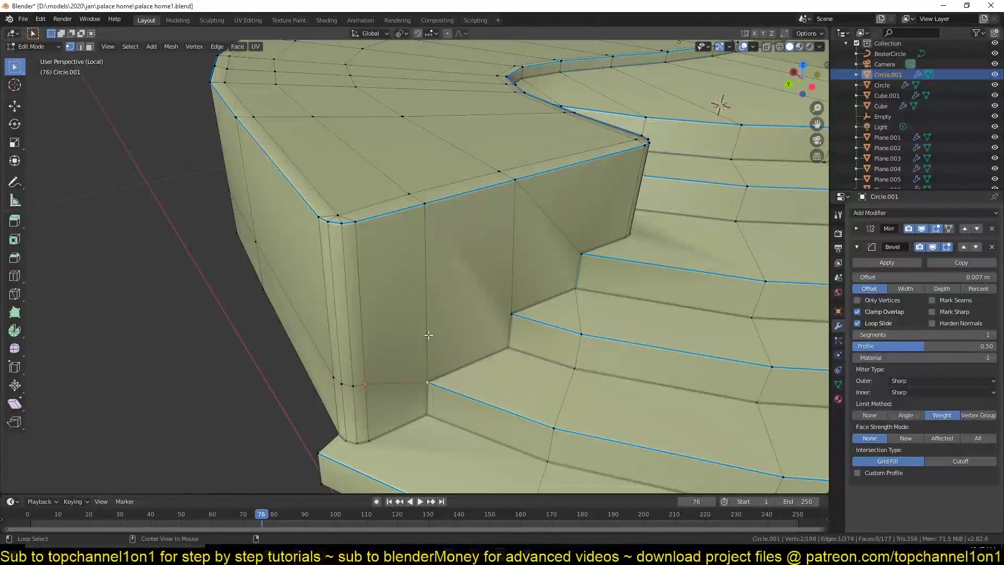
left_click(510, 249)
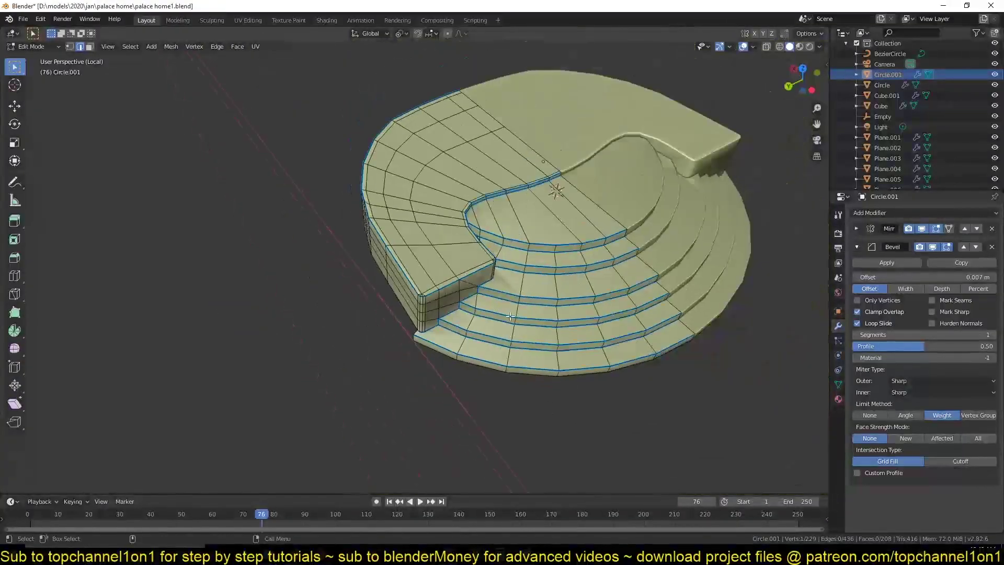
key("alt+z")
key("c")
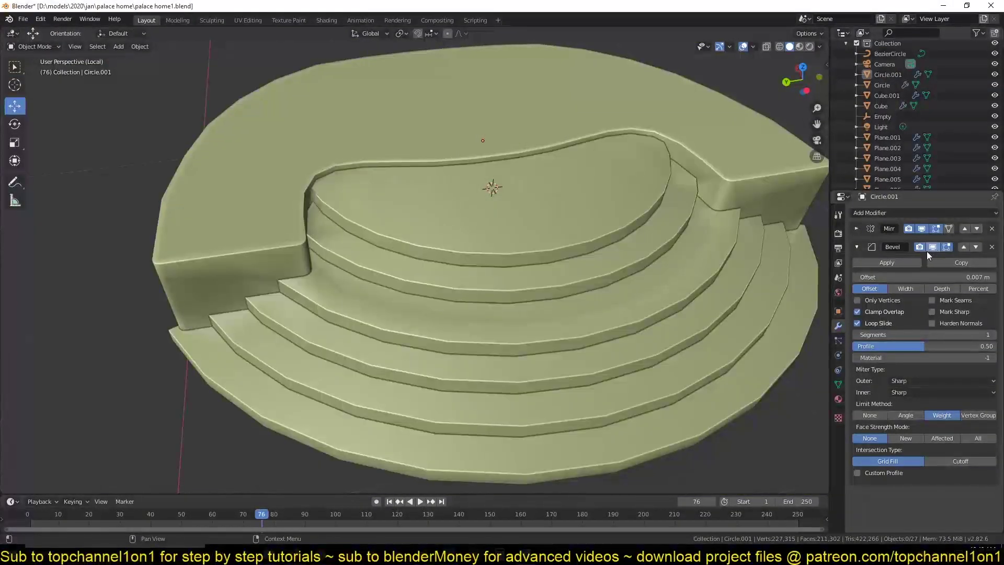
Step: Turn on Auto Smooth (68°) for the stairs and delete an accidentally added cube
left_click(838, 385)
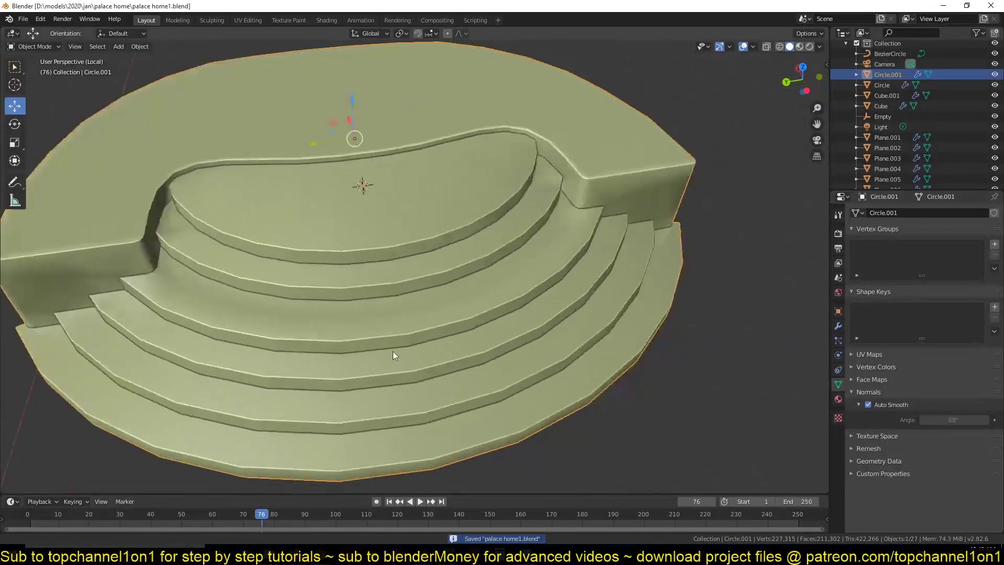
key("shift+a")
left_click(607, 352)
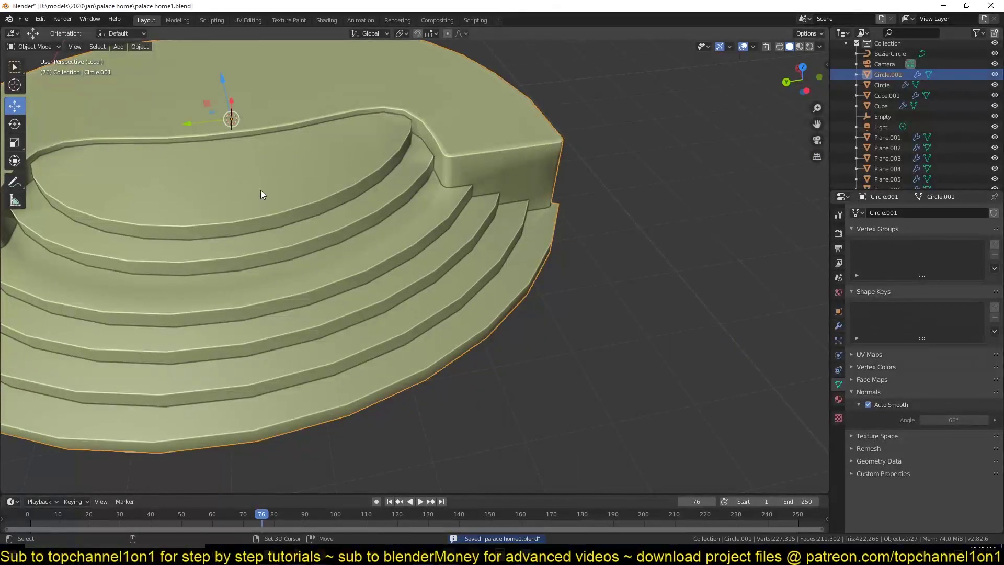
left_click(297, 140, "shift")
key("ctrl+l")
left_click(349, 180)
left_click(472, 196)
key("x")
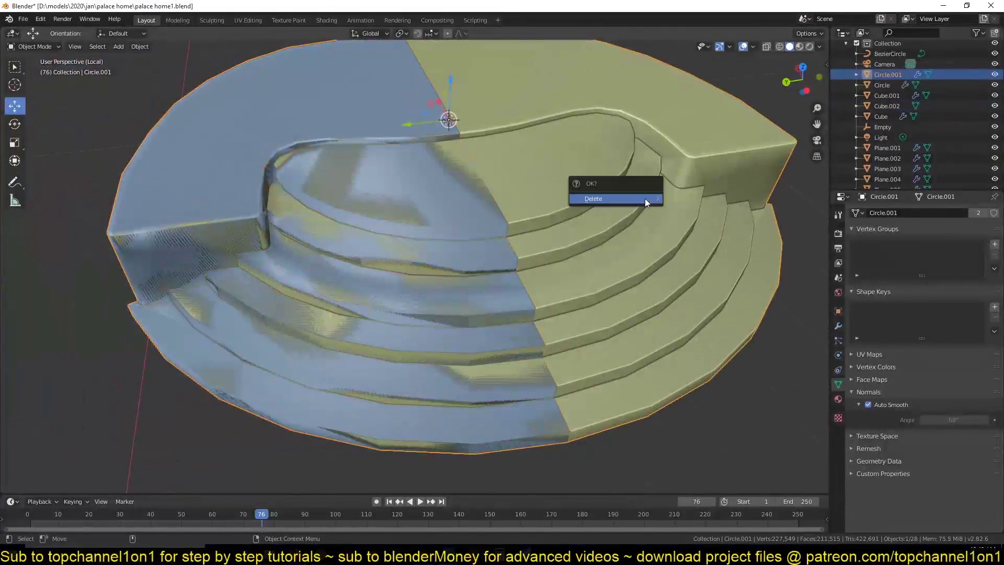
left_click(649, 198)
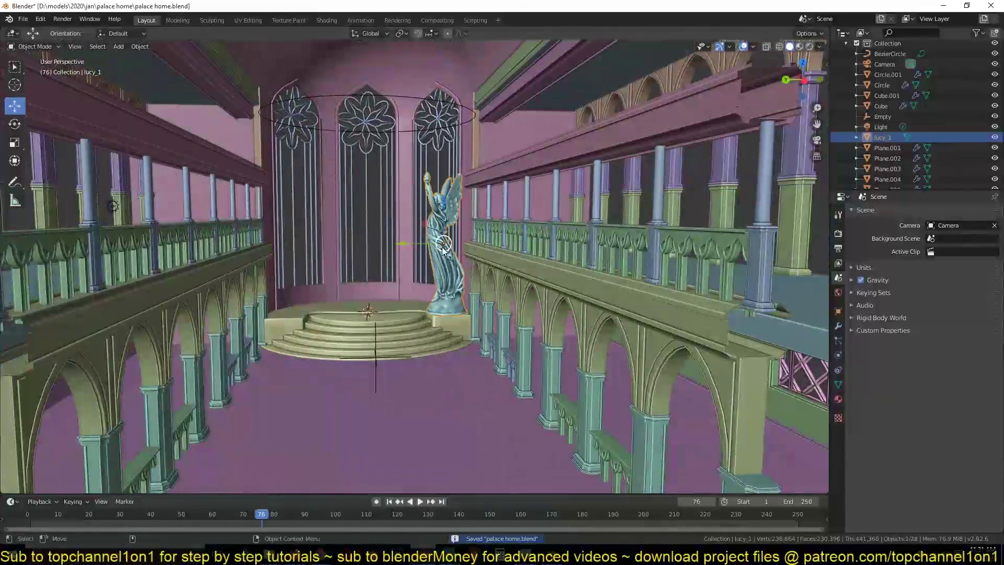
Step: Duplicate the lucy_1 angel and move the copy along Y opposite the original
key("shift+d")
key("y")
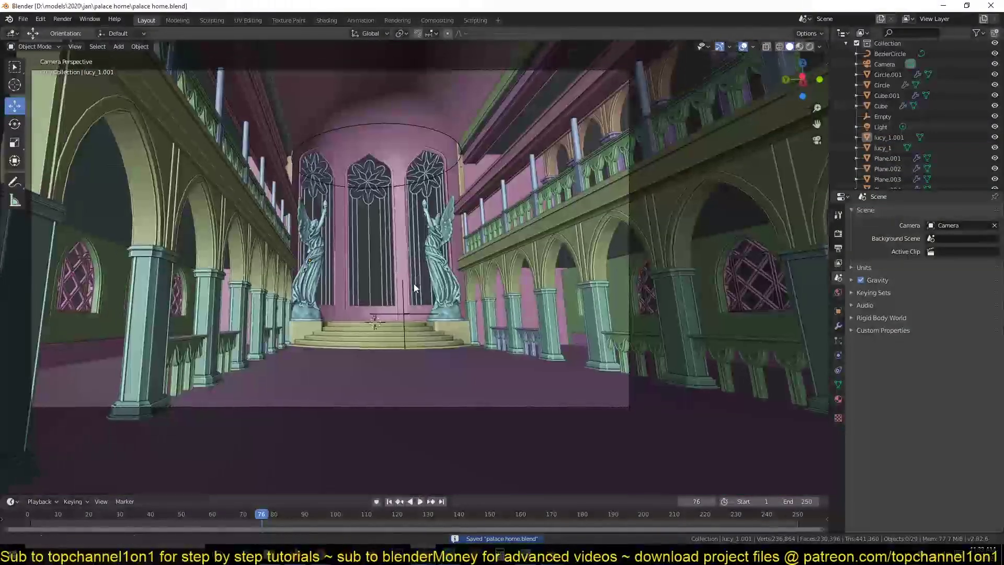
key("Tab")
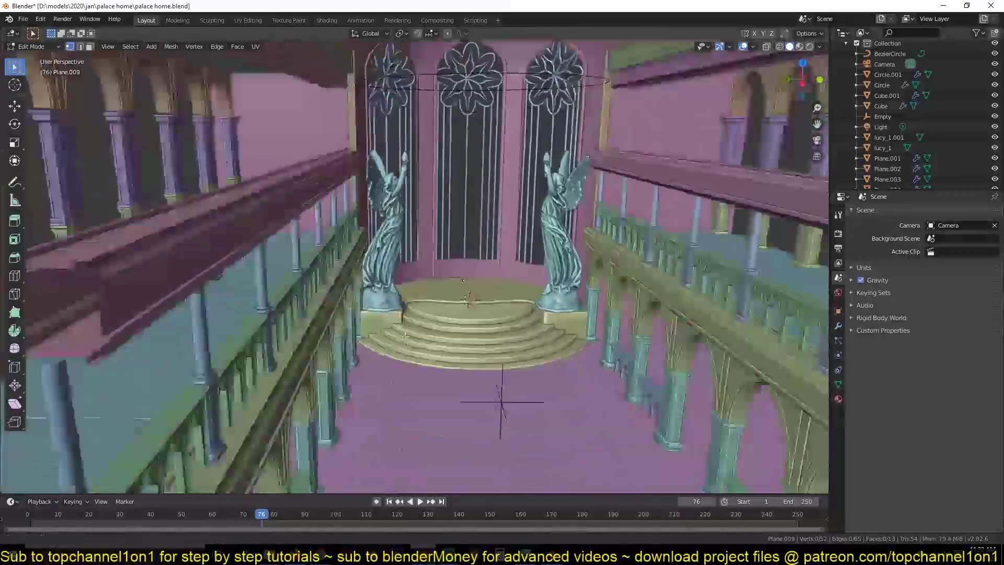
mouse_move(407, 386)
middle_mouse_down()
mouse_move(436, 334)
mouse_move(423, 319)
mouse_move(439, 300)
middle_mouse_up()
scroll(436, 335, "down", 4)
key("Tab")
scroll(436, 335, "up", 5)
Step: Extrude the hall floor face down into a narrower sunken pool and save
key("Tab")
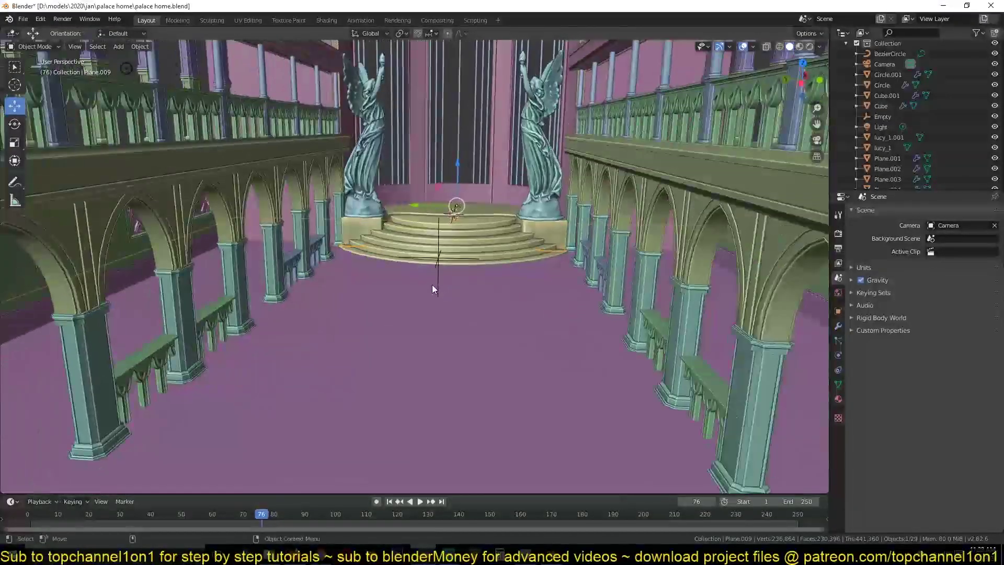
key("g")
key("g")
left_click(385, 269)
scroll(385, 269, "down", 3)
key("e")
left_click(455, 340)
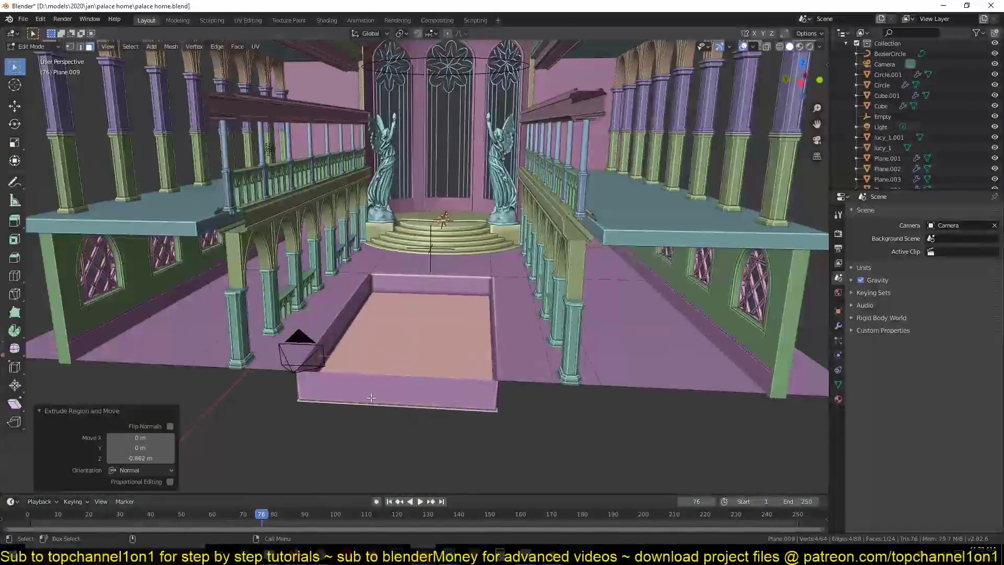
scroll(455, 340, "up", 4)
middle_click_drag(455, 340, 503, 308)
left_click(539, 342)
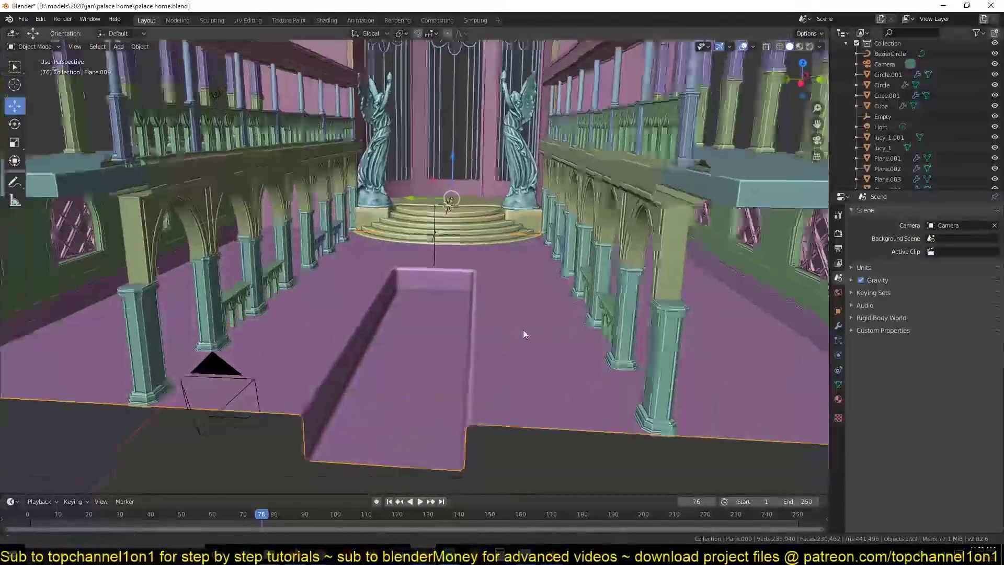
key("Tab")
key("ctrl+s")
Step: Add a new plane beside the pool and stretch it into a long, narrow floor strip
left_click(513, 326, "shift")
key("shift+a")
left_click(611, 346)
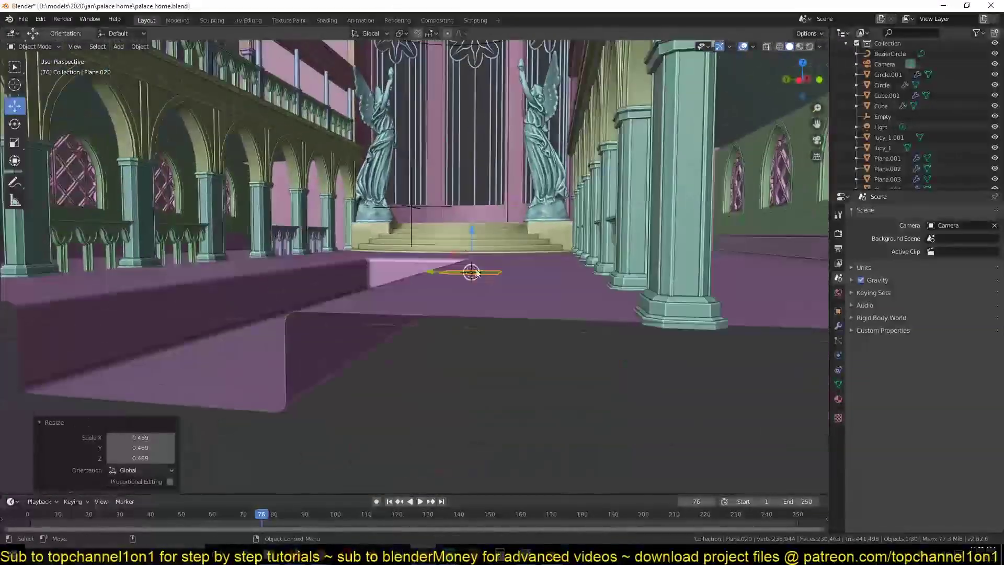
mouse_move(611, 347)
middle_mouse_down()
mouse_move(529, 380)
mouse_move(628, 325)
mouse_move(419, 306)
middle_mouse_up()
key("g")
key("y")
left_click(539, 387)
key("s")
left_click(574, 333)
key("ctrl+s")
Step: Mirror the strip across the pool with a Mirror modifier centred on the Empty
left_click(923, 212)
left_click(890, 314)
left_click(991, 481)
left_click(330, 183)
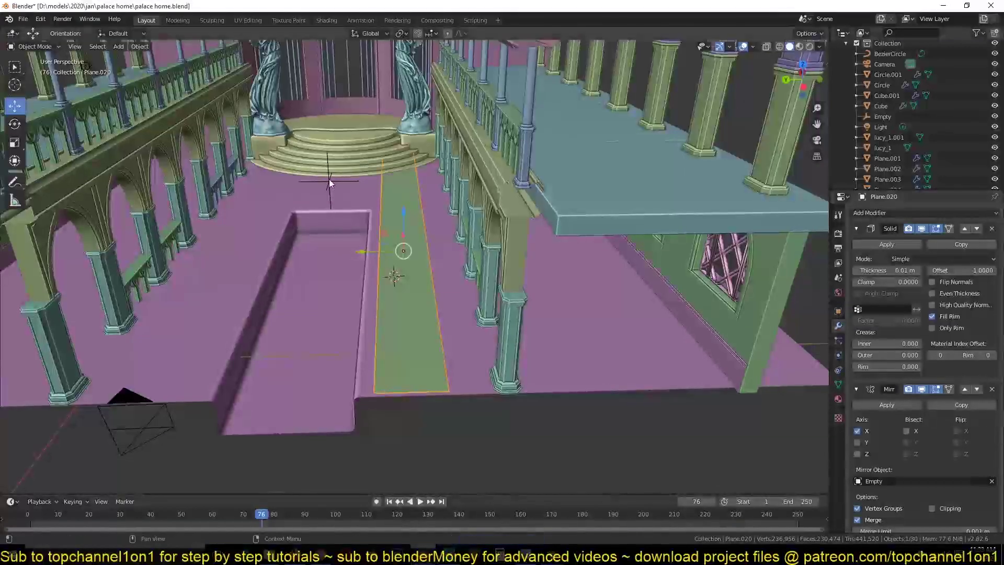
left_click(857, 229)
left_click(857, 300)
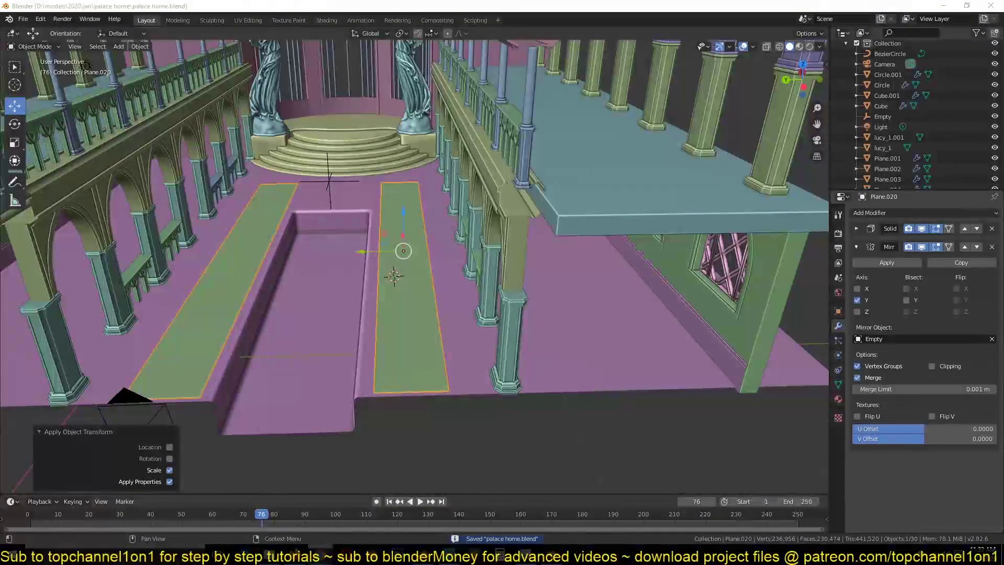
key("ctrl+s")
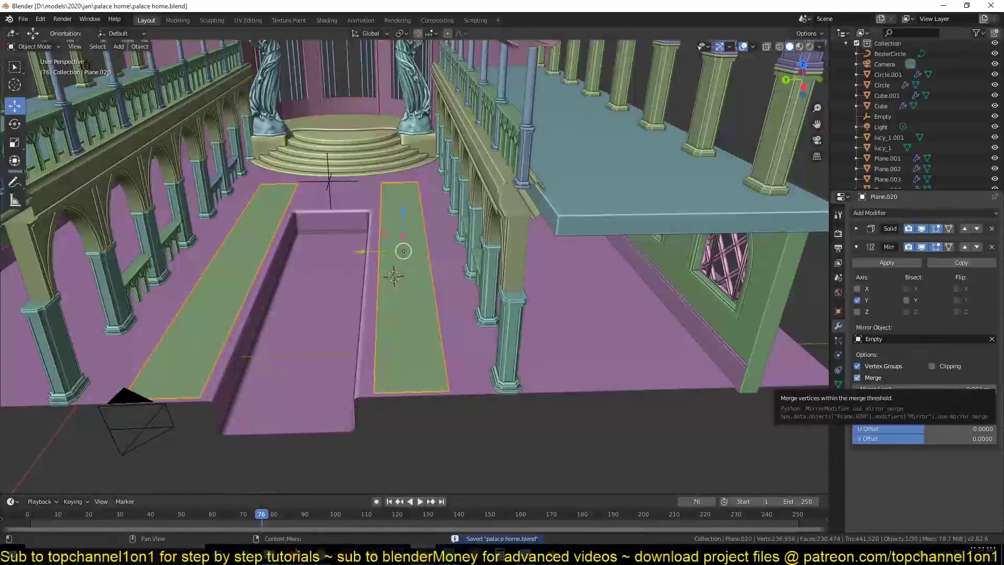
Step: Extrude Plane.009's pit walls inward into tiered steps
mouse_move(470, 318)
middle_mouse_down()
mouse_move(490, 321)
mouse_move(465, 291)
mouse_move(491, 324)
middle_mouse_up()
scroll(491, 322, "up", 4)
scroll(472, 313, "up", 2)
left_click(454, 212)
scroll(444, 303, "down", 3)
left_click(500, 308)
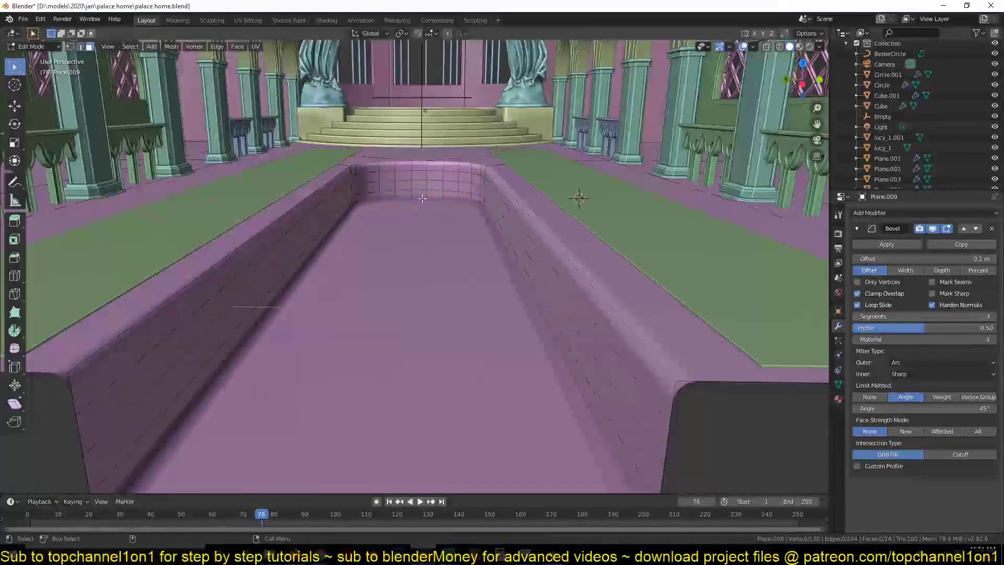
key("alt+s")
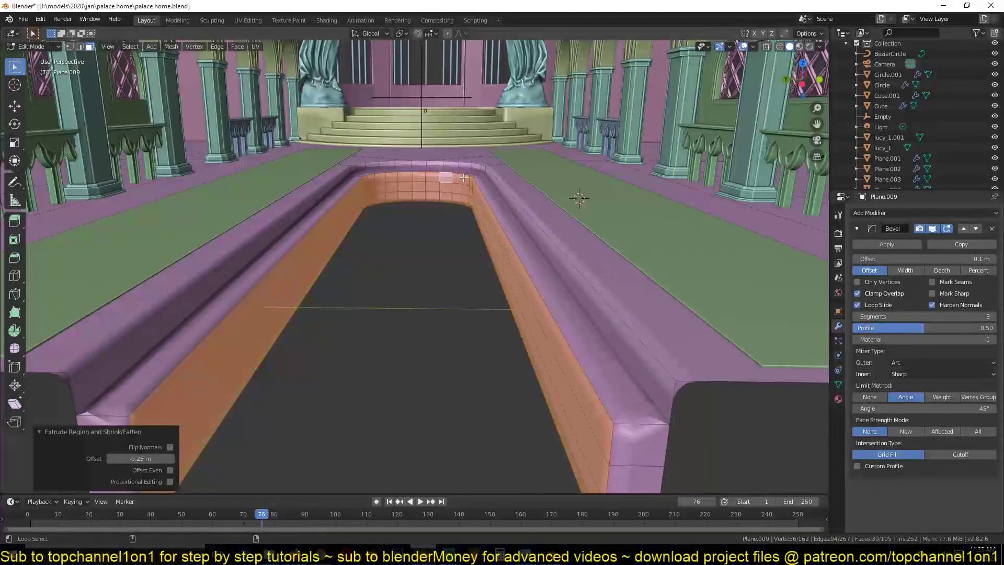
left_click(464, 178, "alt")
key("alt+e")
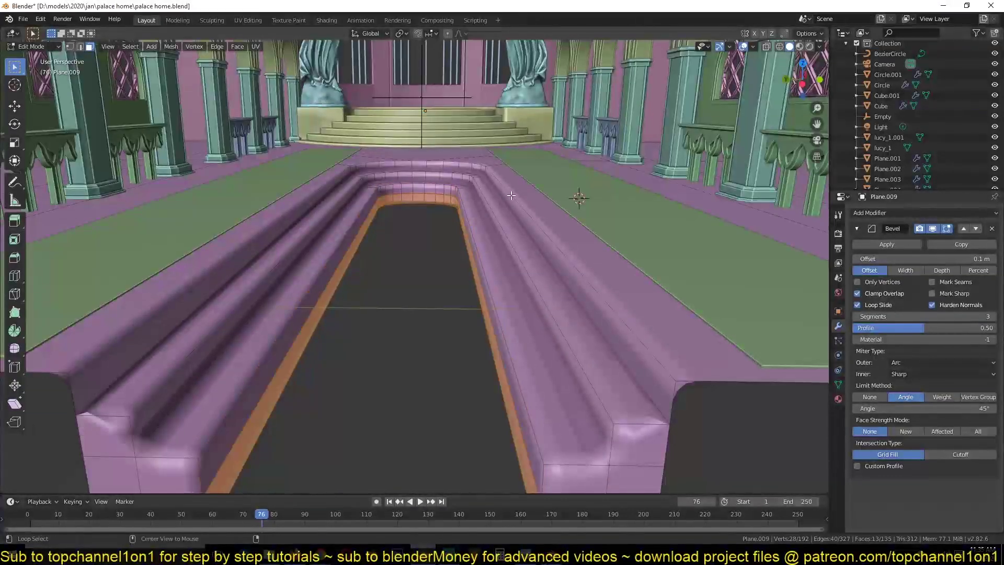
scroll(511, 195, "down", 3)
left_click(288, 355)
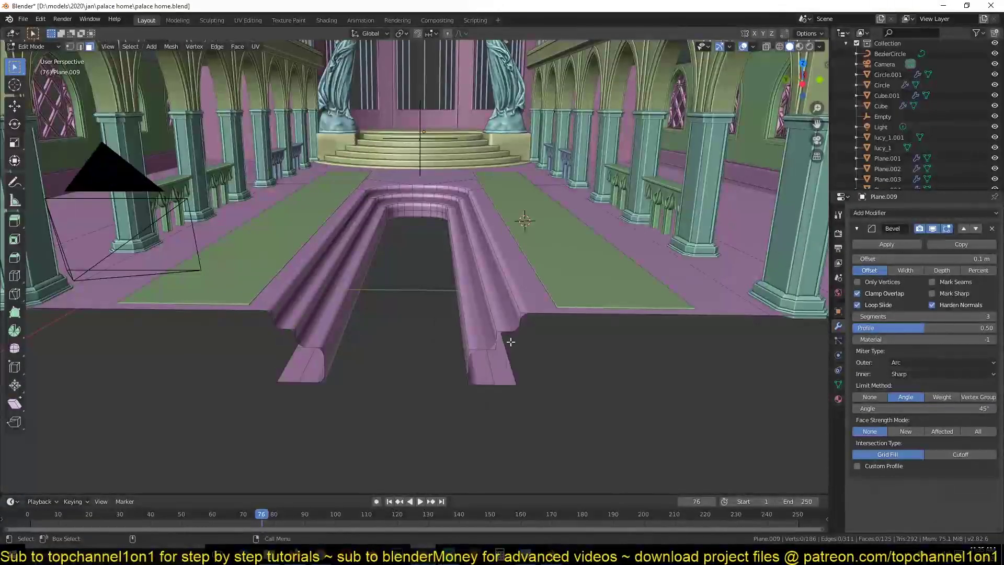
Step: Add the pit rim faces to the selection, save, and isolate into local view
middle_click_drag(511, 342, 480, 169)
scroll(464, 199, "up", 3)
left_click(494, 183, "ctrl")
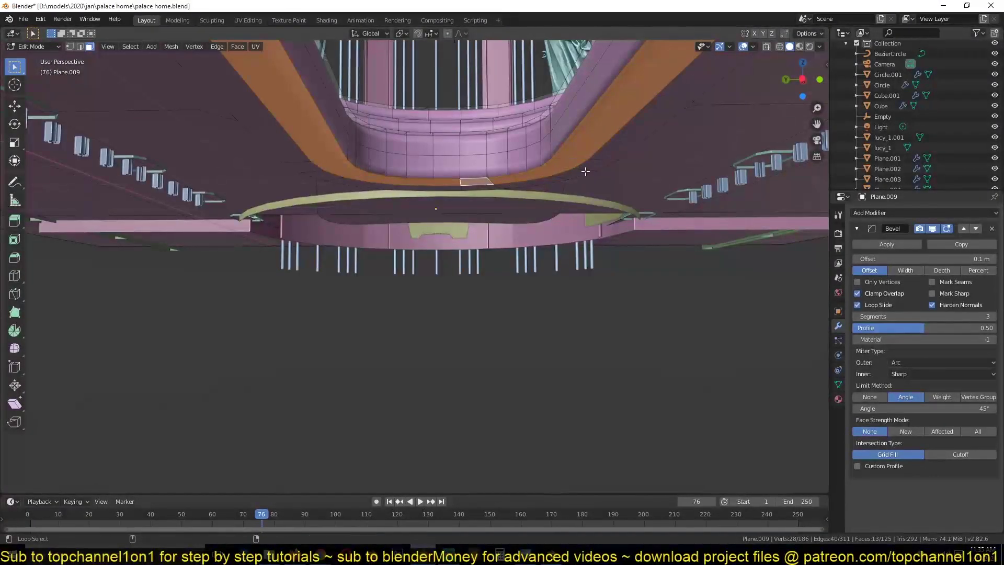
key("Tab")
key("ctrl+s")
mouse_move(585, 171)
middle_mouse_down()
mouse_move(536, 213)
mouse_move(469, 237)
mouse_move(476, 303)
mouse_move(422, 285)
middle_mouse_up()
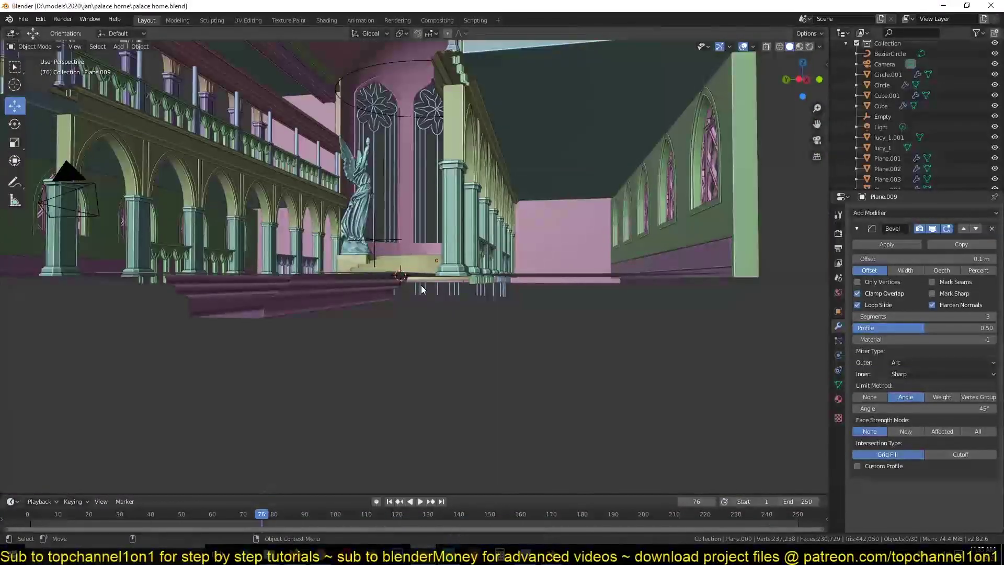
key("KP_Divide")
Step: Add a new plane in top view and raise it to ceiling height
key("KP_7")
key("shift+a")
left_click(628, 361)
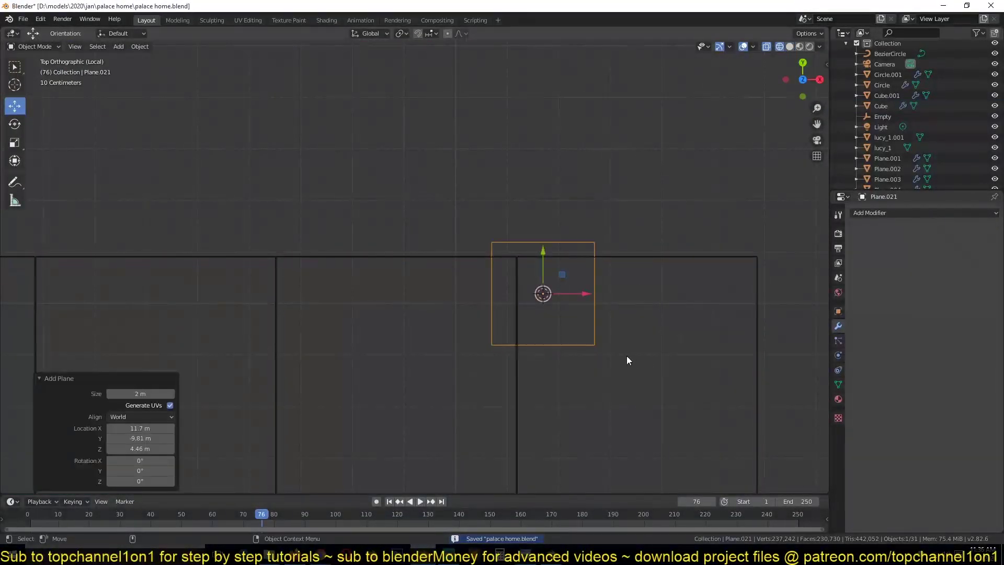
scroll(628, 361, "down", 3)
key("g")
left_click(533, 313)
middle_click_drag(533, 313, 551, 202)
Step: Extrude the plane into a thick slab and bevel its edges
key("Tab")
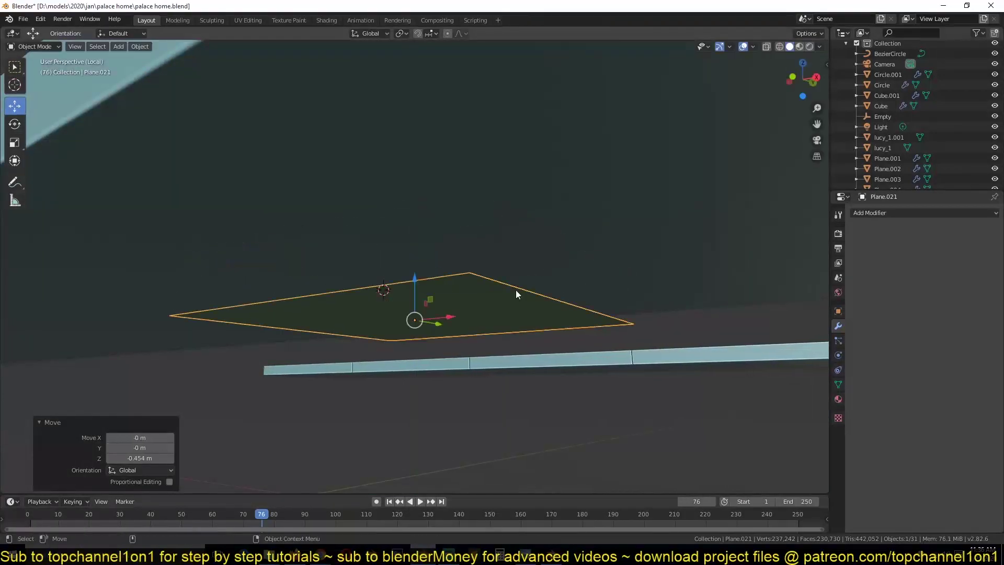
key("e")
left_click(588, 369)
key("ctrl+b")
left_click(188, 399)
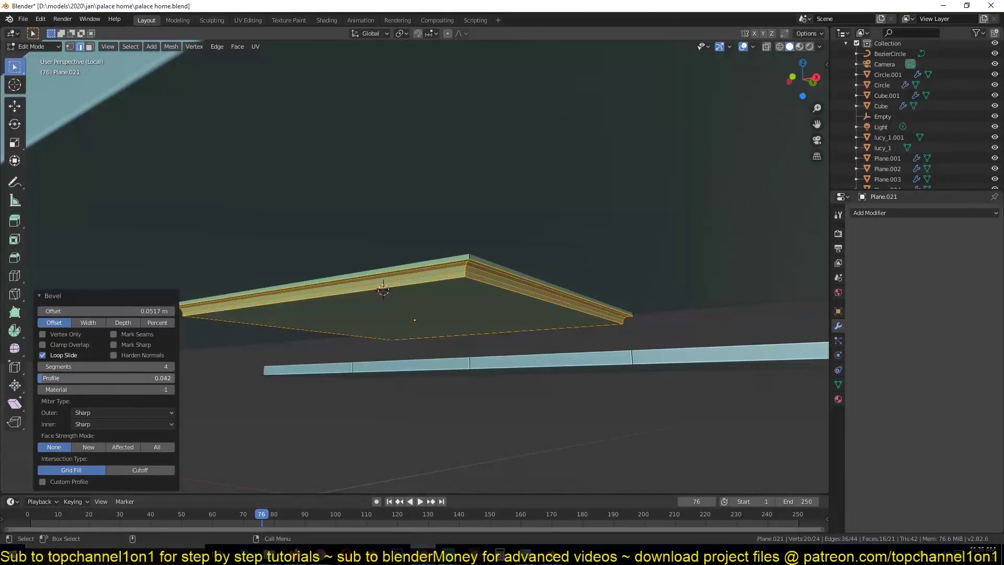
key("Tab")
middle_click_drag(750, 373, 405, 252)
Step: Give the slab a Bevel modifier with a small width and hardened normals
left_click(839, 326)
left_click(924, 213)
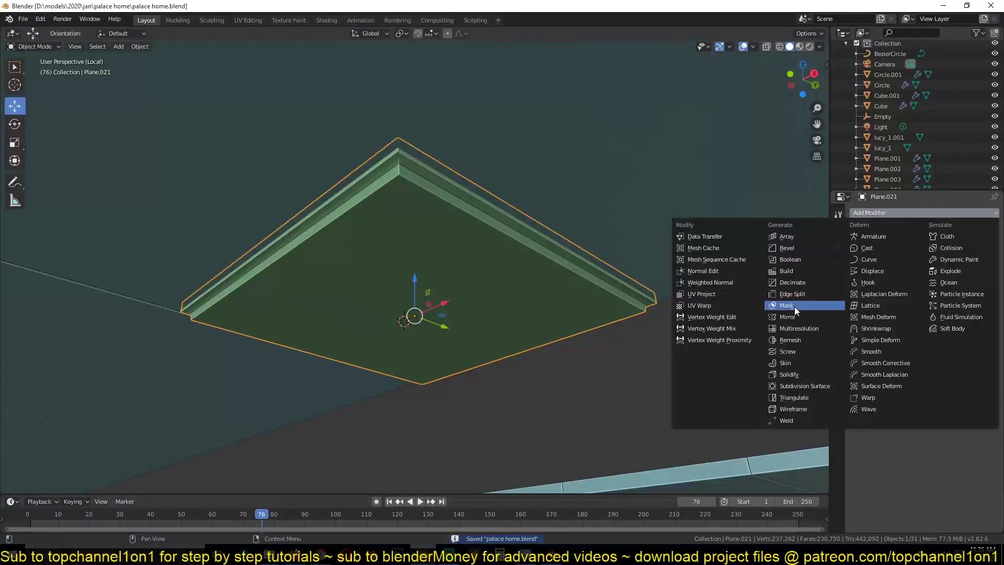
left_click(808, 244)
key("ctrl+a")
left_click(450, 271)
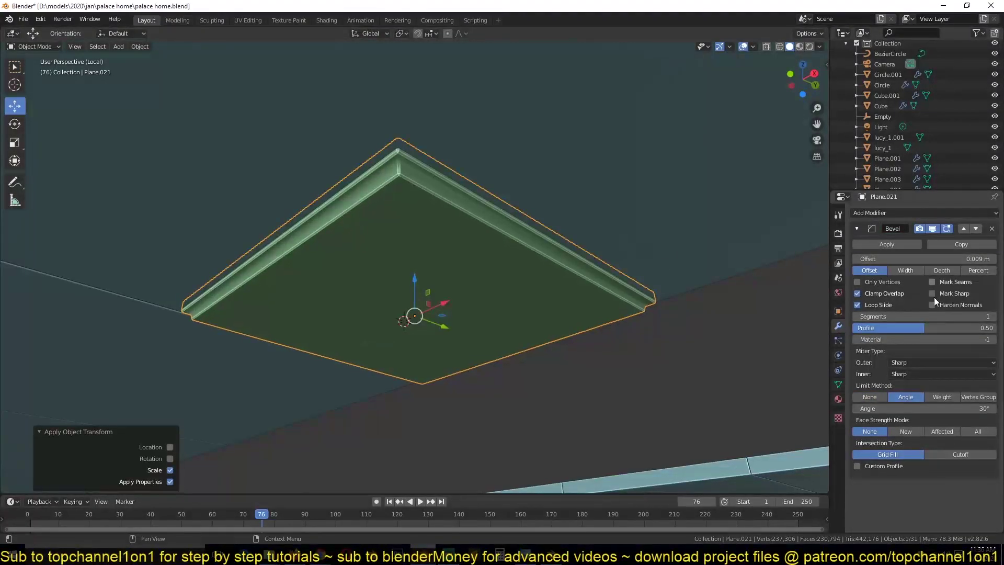
left_click(933, 305)
Step: Inset the slab's underside face and extrude it up into a recessed panel
key("Tab")
key("ctrl+s")
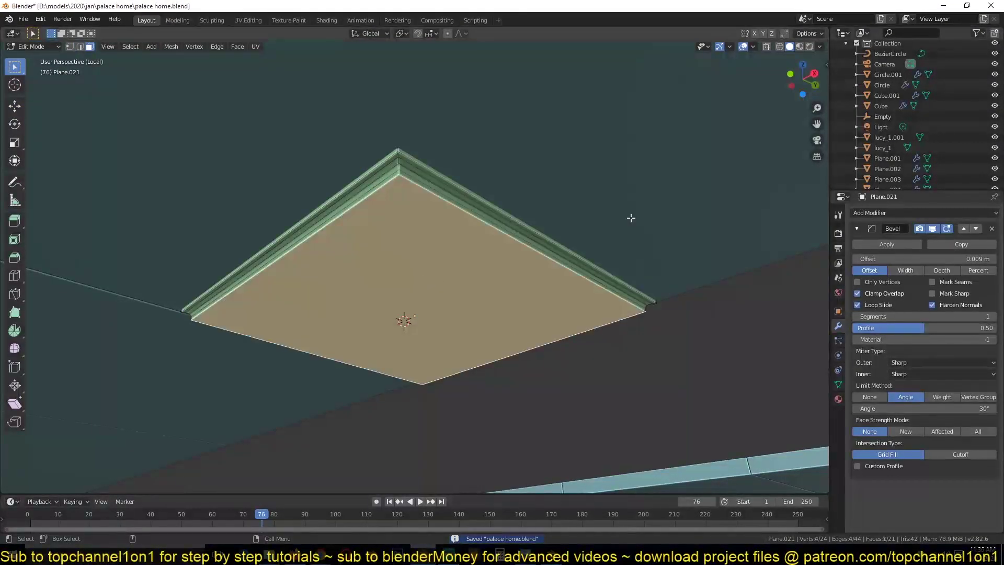
key("i")
left_click(623, 224)
key("e")
left_click(590, 313)
mouse_move(590, 314)
middle_mouse_down()
mouse_move(404, 151)
mouse_move(613, 270)
middle_mouse_up()
key("Tab")
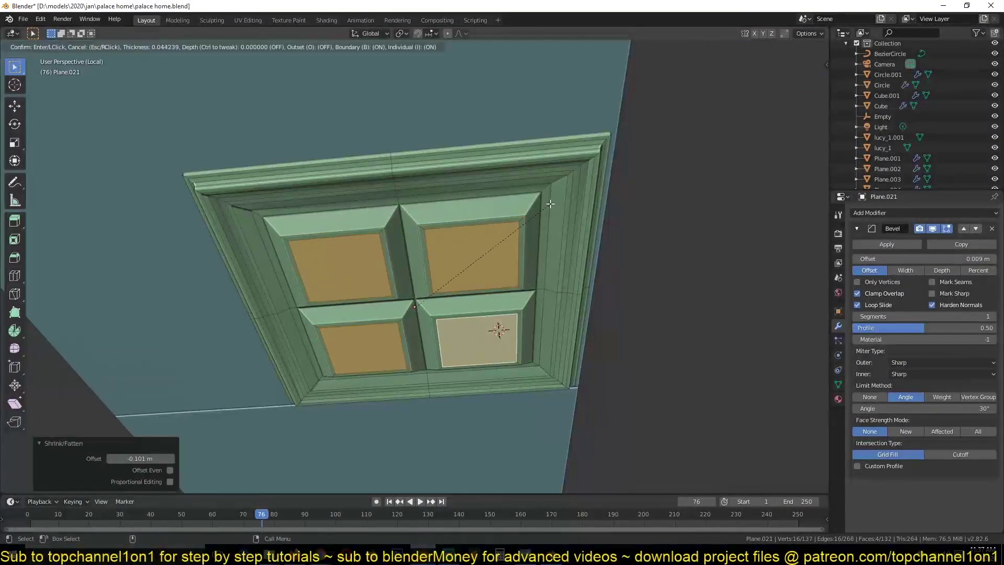
Step: Inset and recess four sub-panels, then bevel the edge loop around them
left_click(550, 204)
key("alt+s")
left_click(548, 202)
middle_click_drag(548, 202, 583, 252)
scroll(583, 252, "up", 4)
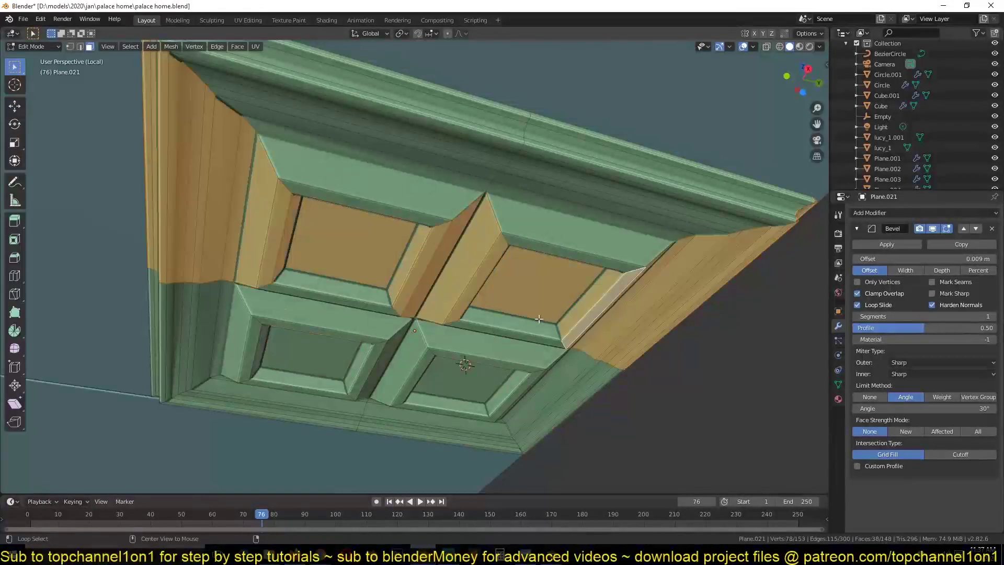
left_click(358, 303, "alt")
left_click(682, 291)
key("Tab")
Step: Add an Array modifier to repeat the coffer panel and reposition it
left_click(925, 213)
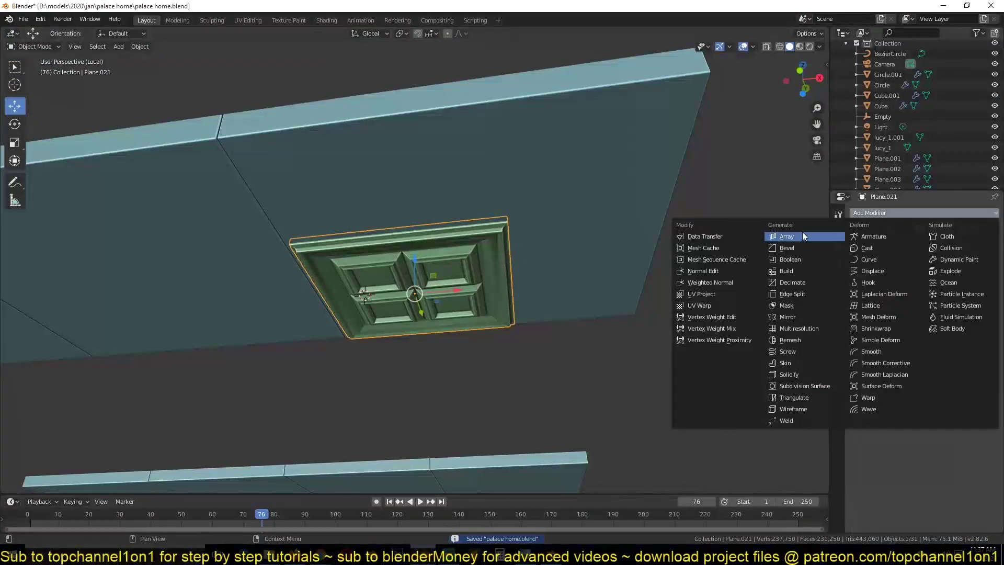
left_click(803, 231)
key("s")
key("g")
left_click(604, 273)
Step: Add a second Array modifier with a Y offset of 1.0
left_click(925, 213)
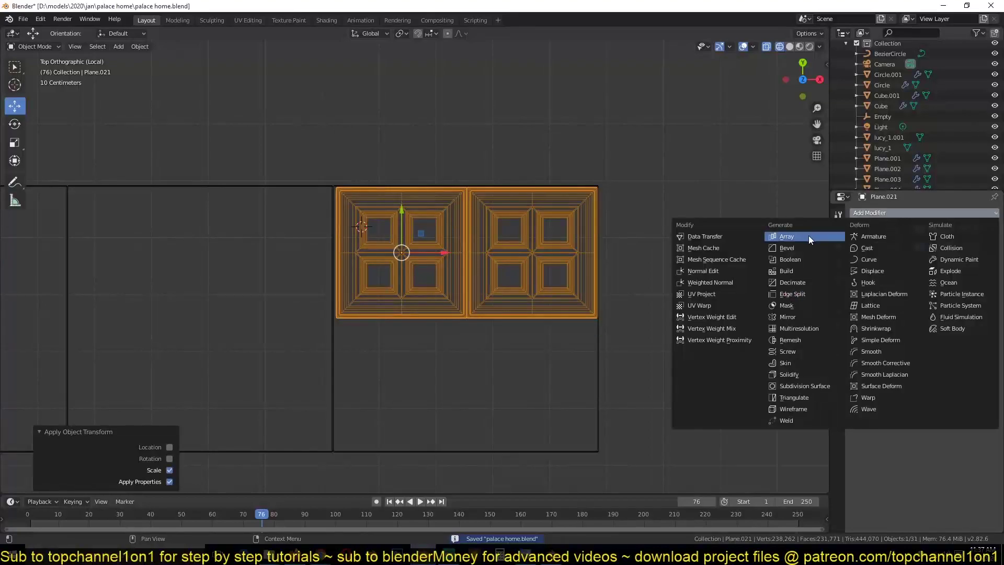
left_click(785, 235)
double_click(979, 344)
type("1.0")
key("Return")
mouse_move(601, 236)
middle_mouse_down()
mouse_move(635, 190)
mouse_move(721, 274)
middle_mouse_up()
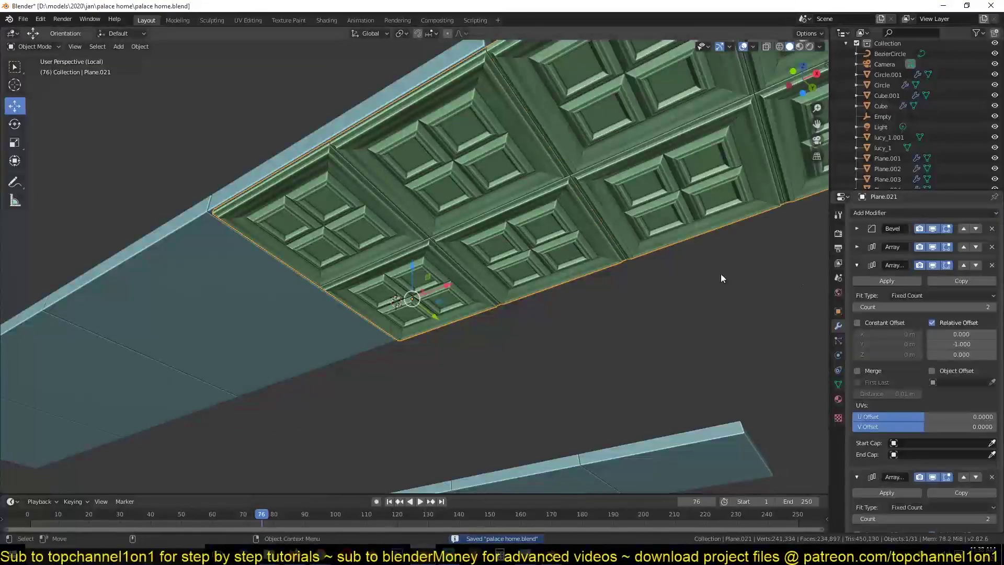
Step: Add a third Array, enlarge the ceiling slightly, save, and view through the camera
left_click(925, 213)
left_click(785, 236)
middle_click_drag(651, 343, 569, 303)
key("KP_7")
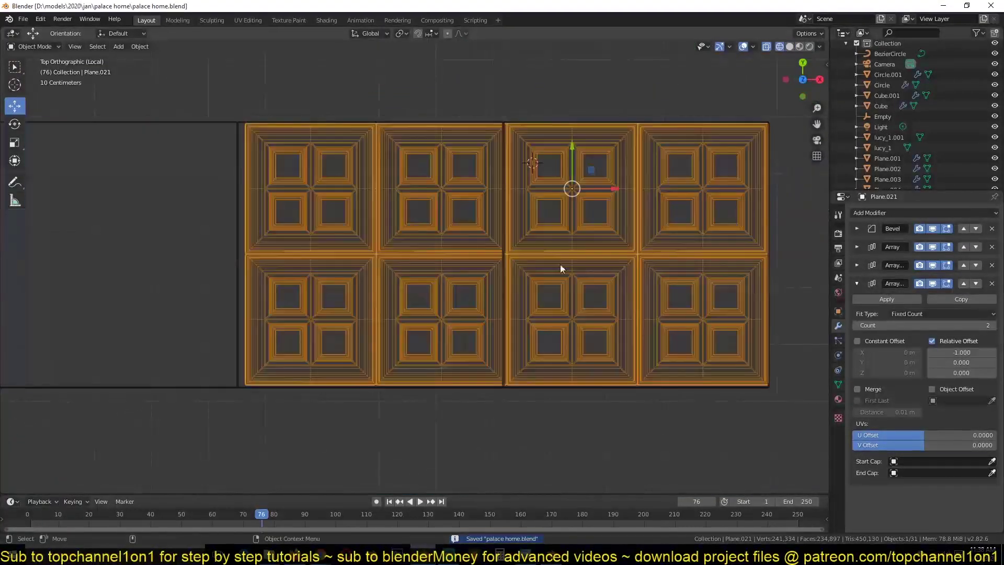
key("s")
left_click(674, 216)
key("g")
key("Escape")
middle_click_drag(610, 187, 622, 165)
key("ctrl+s")
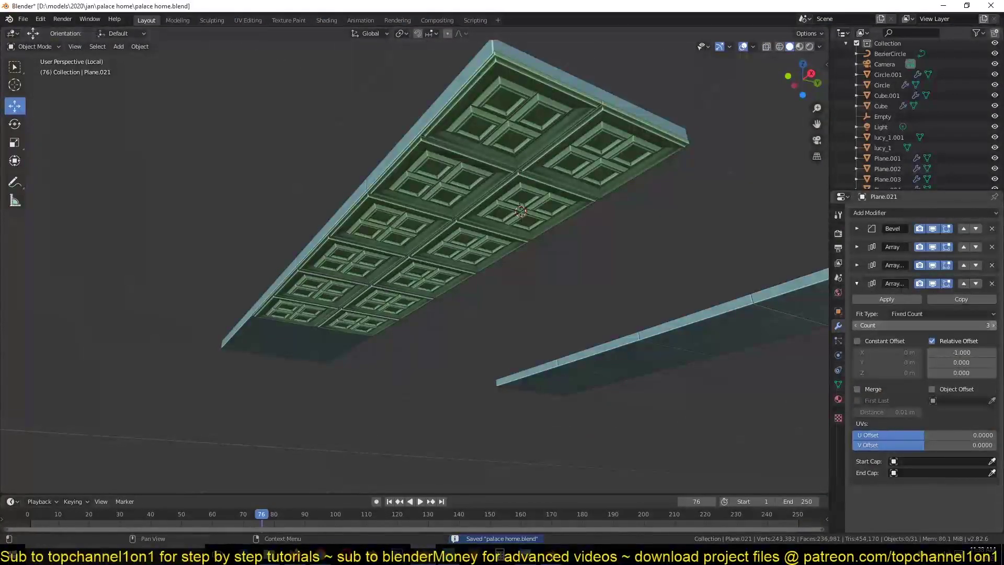
key("KP_Divide")
key("KP_0")
Step: Add a Mirror modifier mirroring the ceiling across Y instead of X, and save
left_click(857, 283)
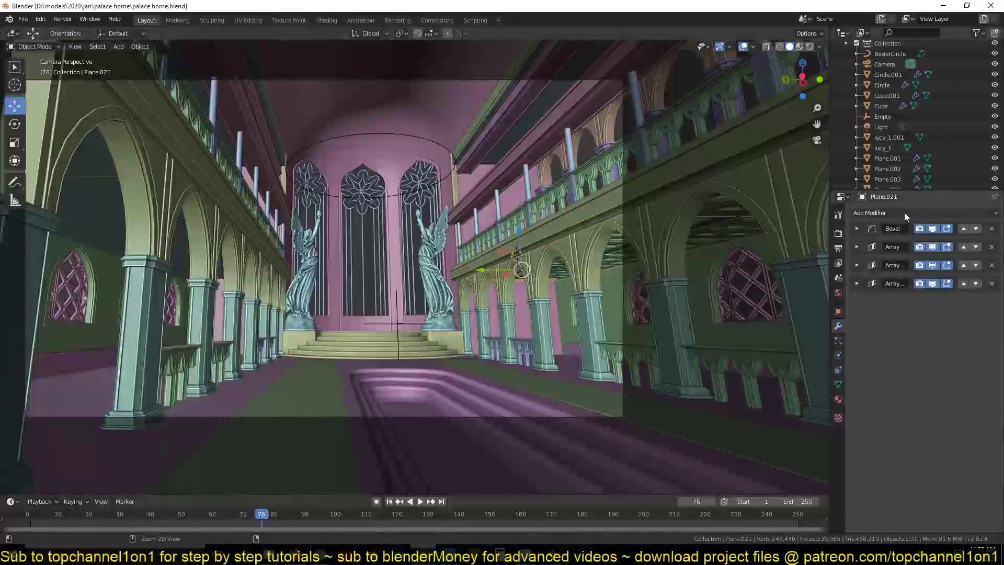
left_click(905, 212)
left_click(779, 316)
left_click(993, 394)
left_click(857, 355)
left_click(858, 343)
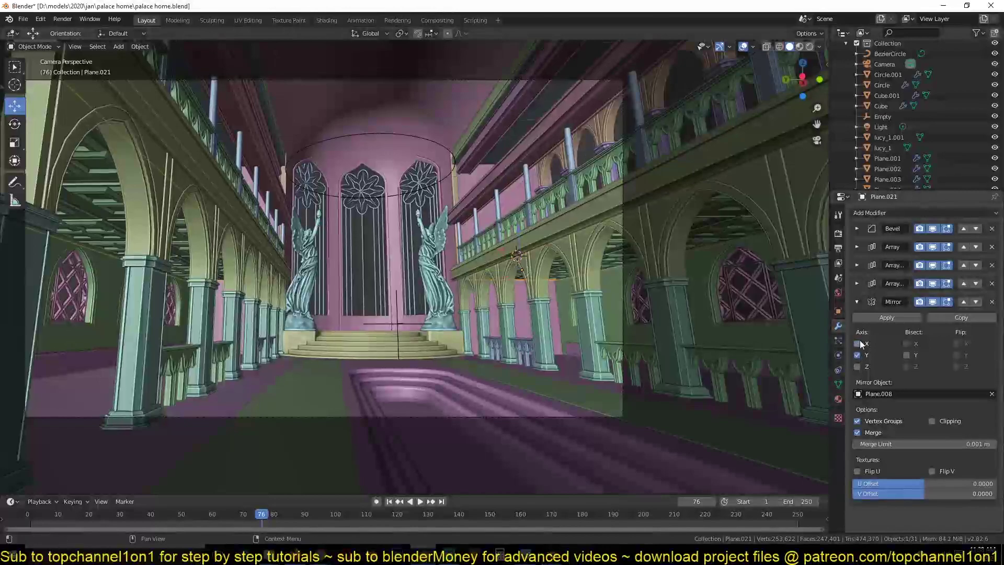
left_click(609, 293)
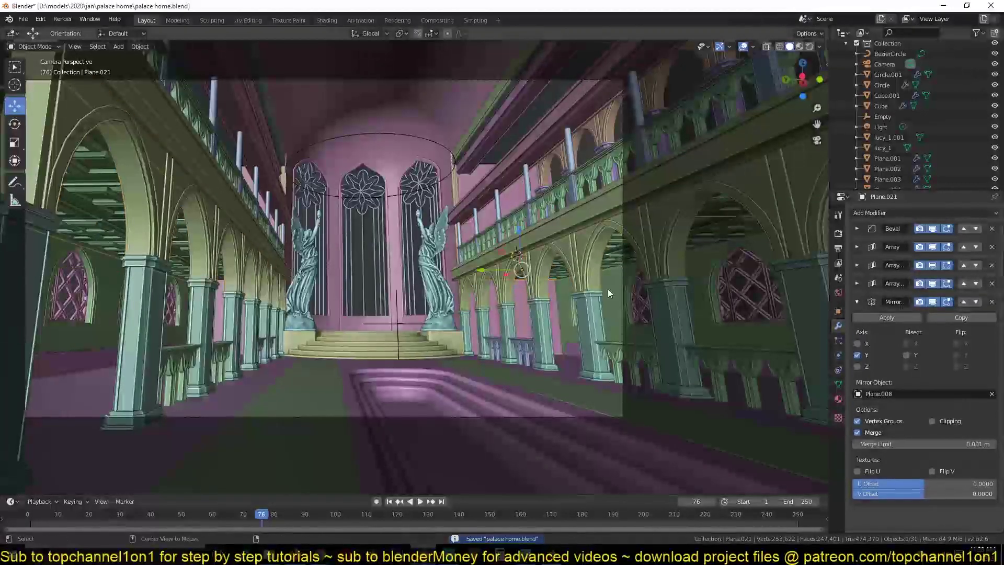
left_click(616, 154)
key("ctrl+s")
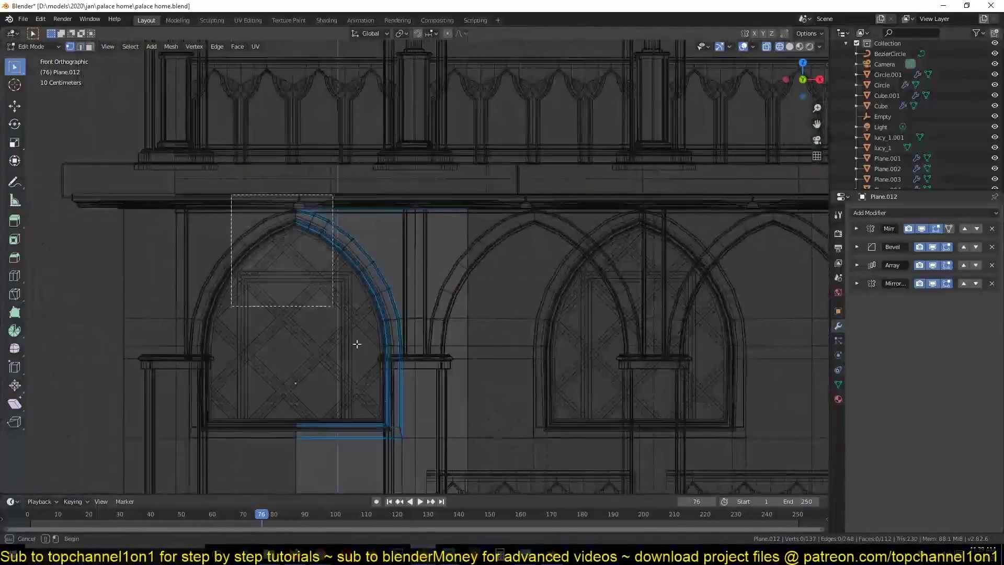
Step: Adjust the moulding profile vertices, inspect it end-on, and save palace home.blend
scroll(356, 344, "up", 5)
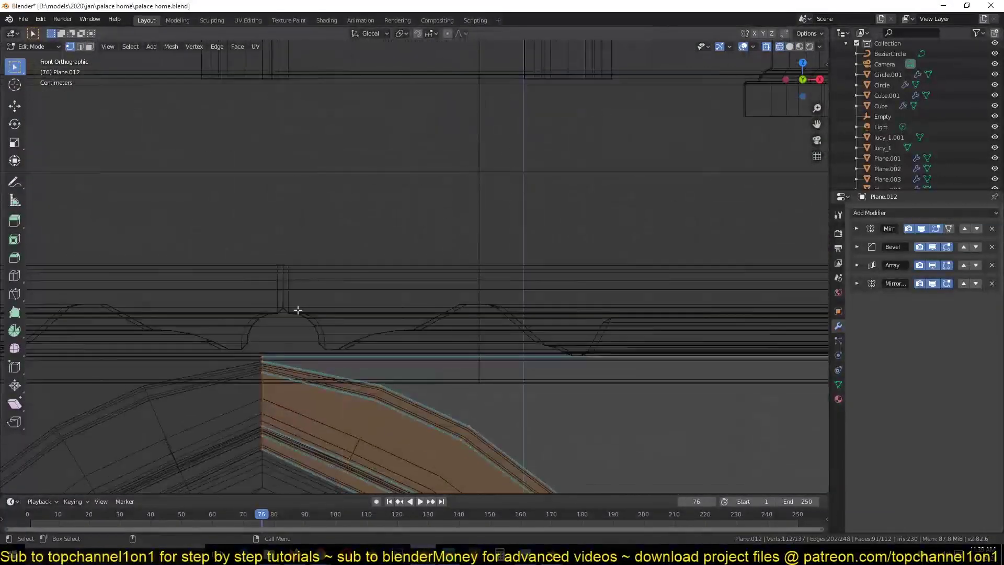
scroll(511, 269, "down", 4)
key("v")
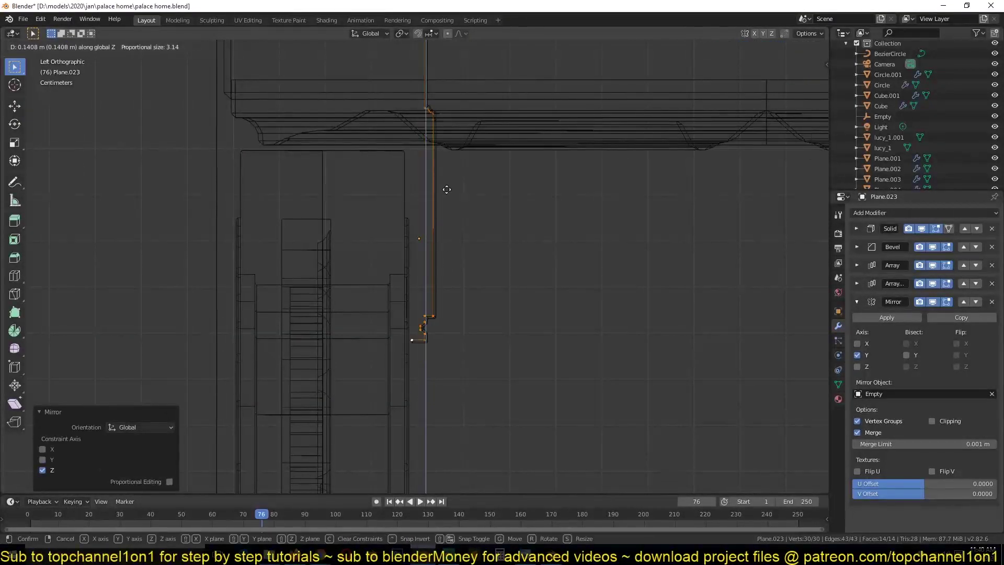
left_click(446, 190)
scroll(442, 213, "down", 3)
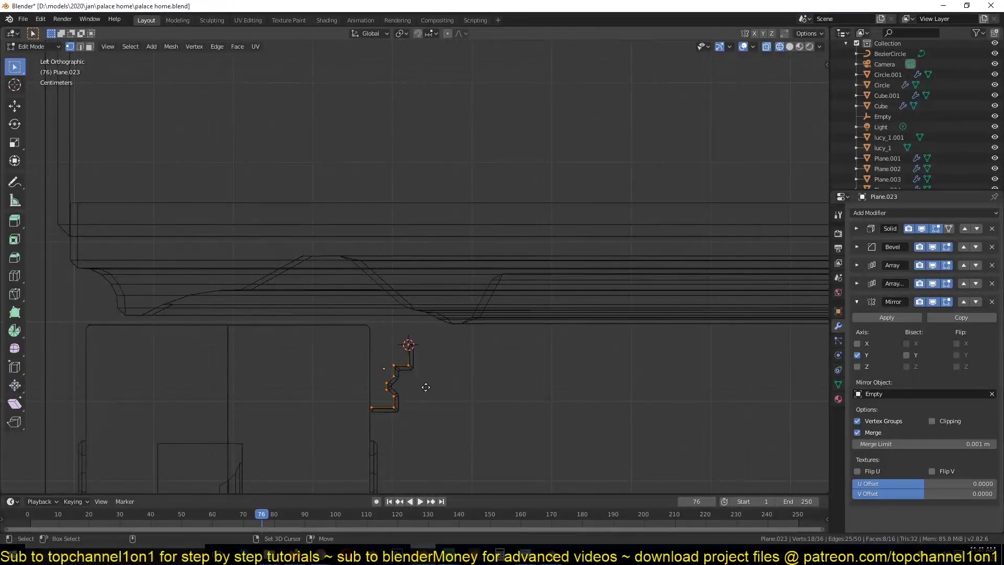
right_click(460, 335)
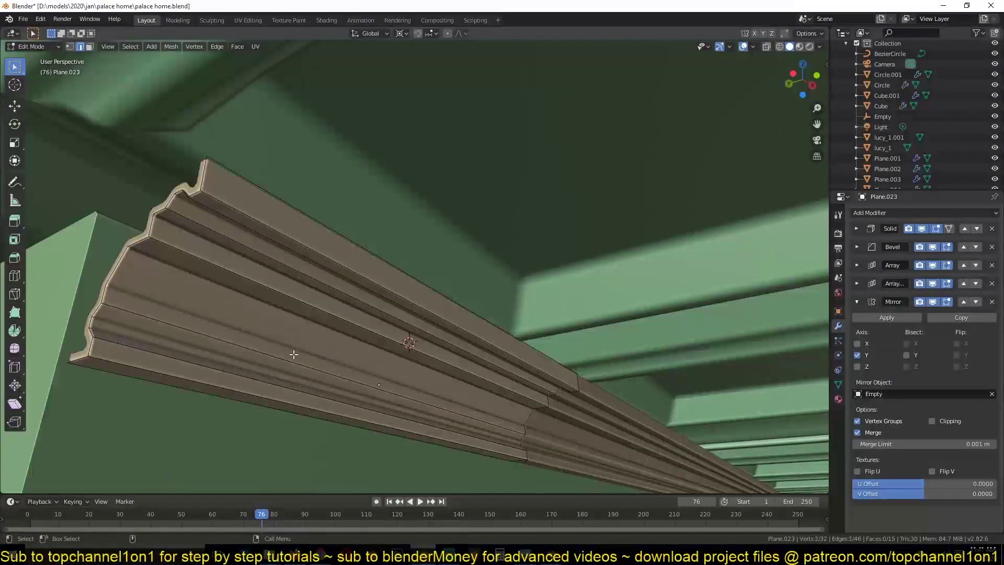
mouse_move(267, 302)
middle_mouse_down()
mouse_move(322, 334)
mouse_move(381, 282)
middle_mouse_up()
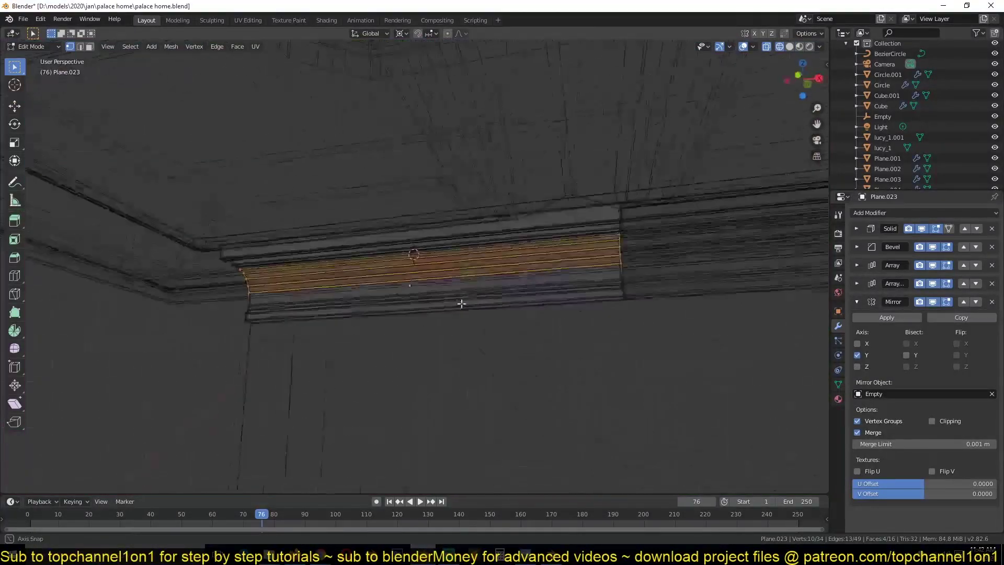
key("ctrl+s")
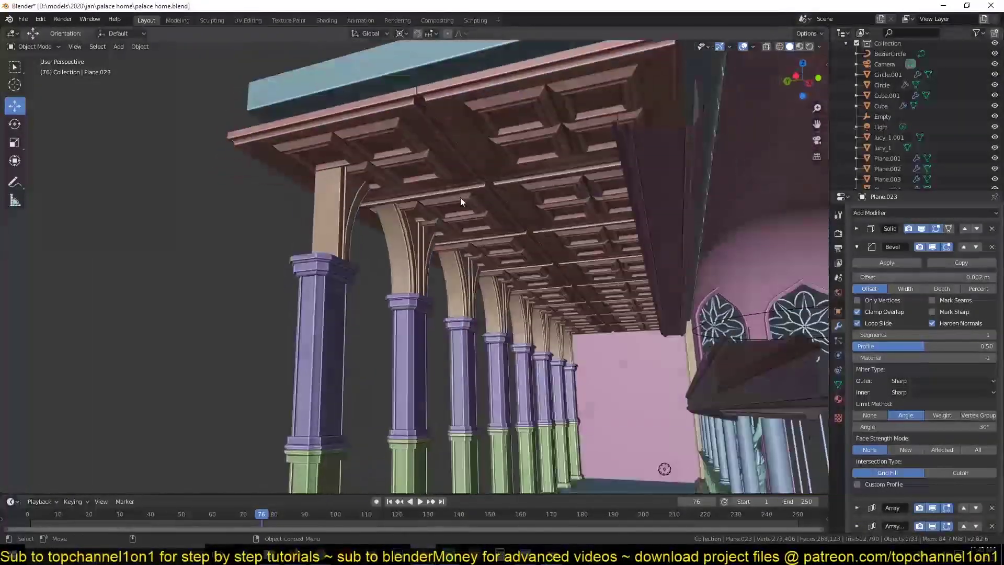
Step: Raise the ceiling piece and the upper cornice Plane.014 vertically into place
left_click(485, 169)
key("g")
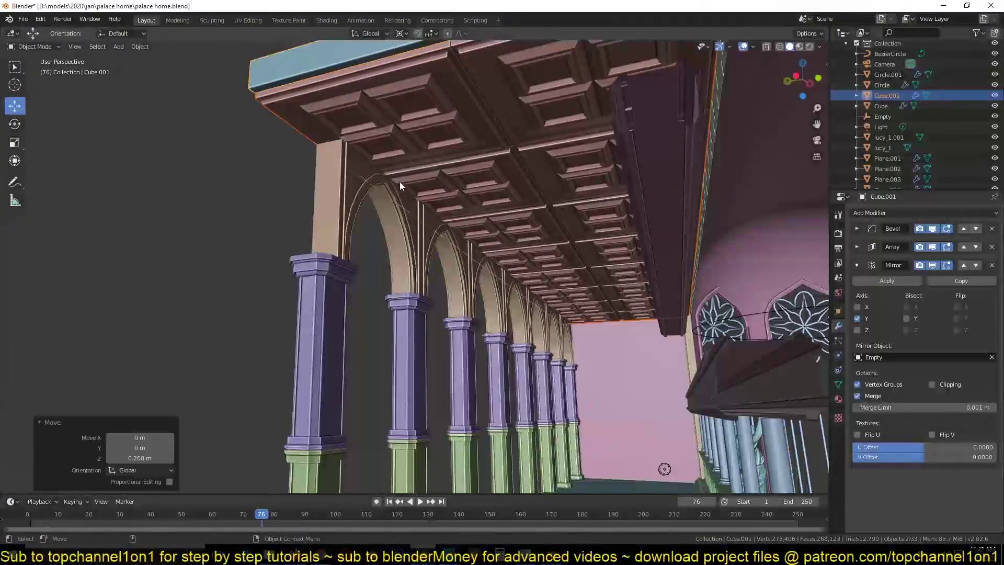
mouse_move(399, 185)
middle_mouse_down()
mouse_move(544, 201)
mouse_move(563, 148)
mouse_move(570, 157)
middle_mouse_up()
left_click(544, 202)
key("g")
key("z")
left_click(573, 160)
key("g")
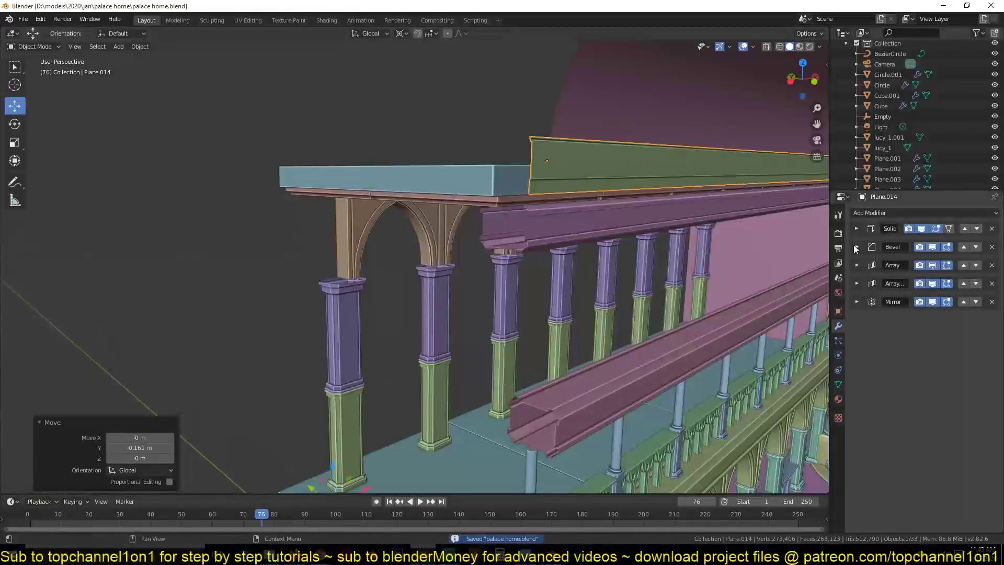
left_click(856, 249)
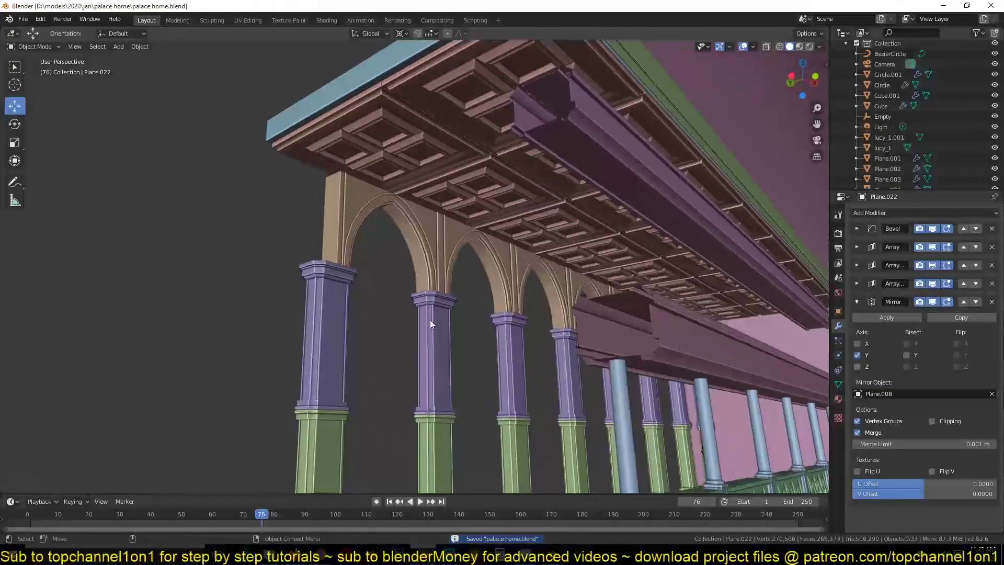
mouse_move(430, 324)
middle_mouse_down()
mouse_move(440, 249)
mouse_move(427, 331)
middle_mouse_up()
Step: Save as palace home1.blend, then move the arch piece along Y and Z
key("ctrl+shift+s")
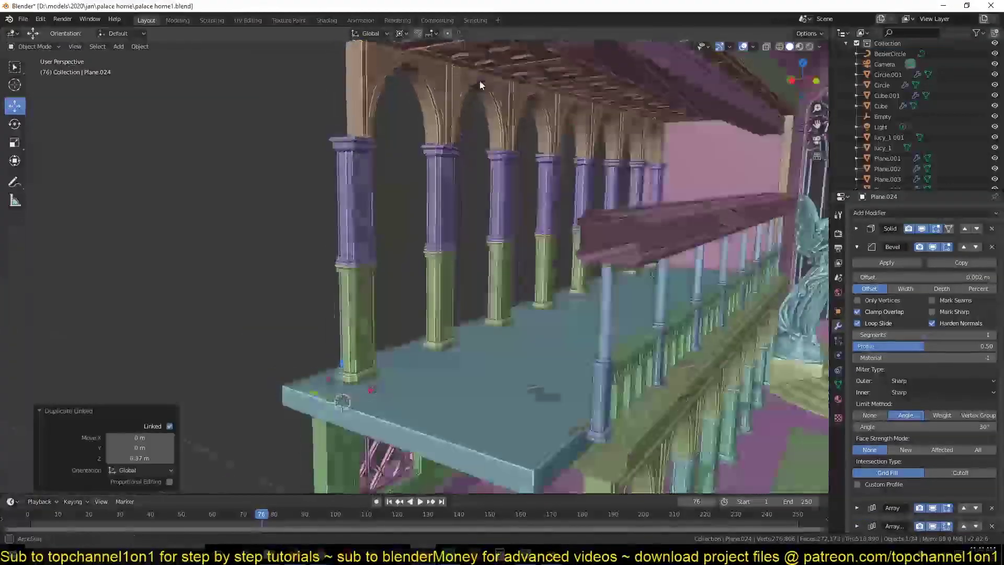
mouse_move(480, 85)
middle_mouse_down()
mouse_move(539, 236)
mouse_move(526, 241)
middle_mouse_up()
key("g")
key("y")
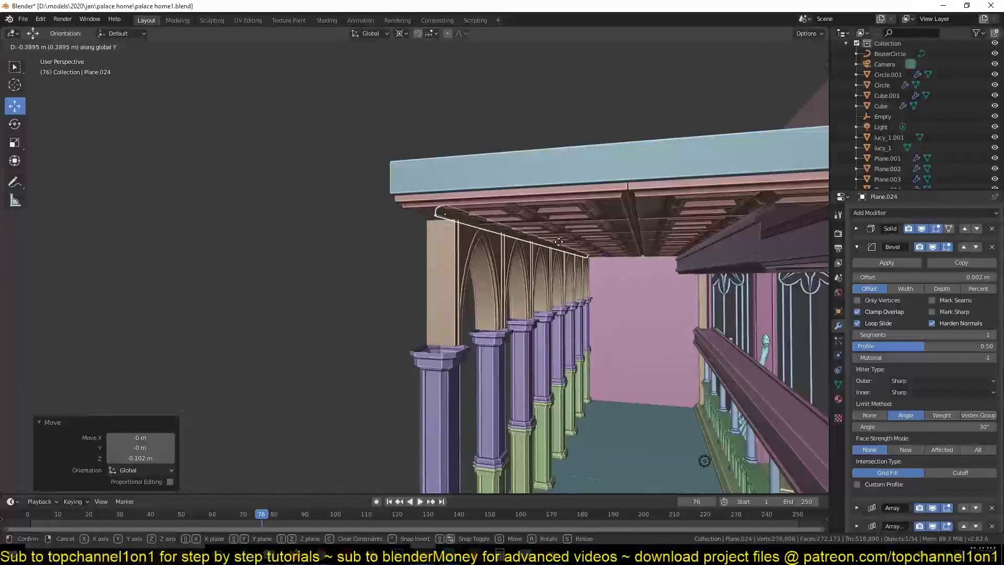
left_click(559, 242)
scroll(523, 225, "up", 5)
key("g")
key("z")
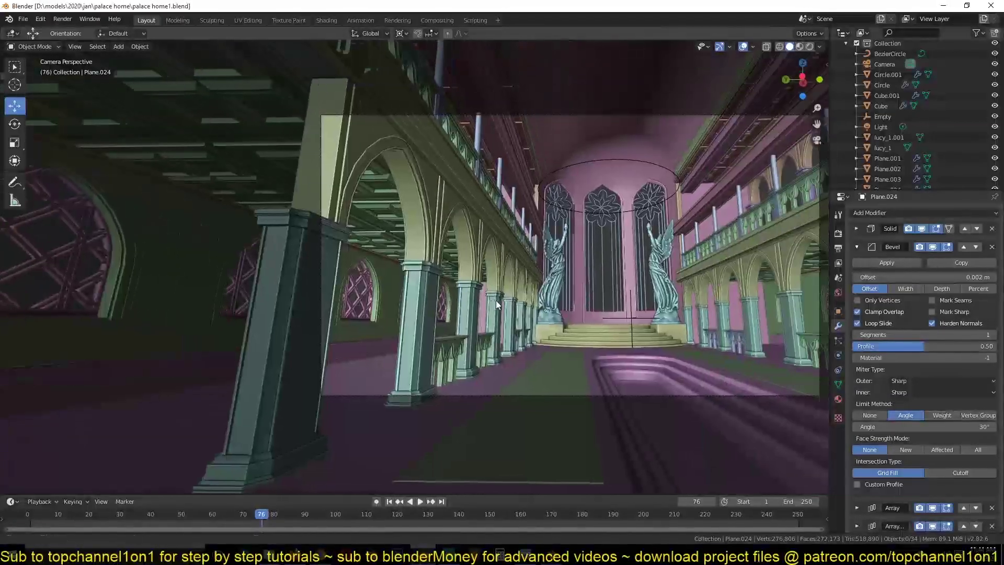
Step: Align the camera to a view down the hall toward the apse and dolly it along its local Z
mouse_move(496, 300)
middle_mouse_down()
mouse_move(431, 375)
mouse_move(236, 468)
mouse_move(298, 458)
mouse_move(485, 231)
middle_mouse_up()
key("ctrl+alt+KP_0")
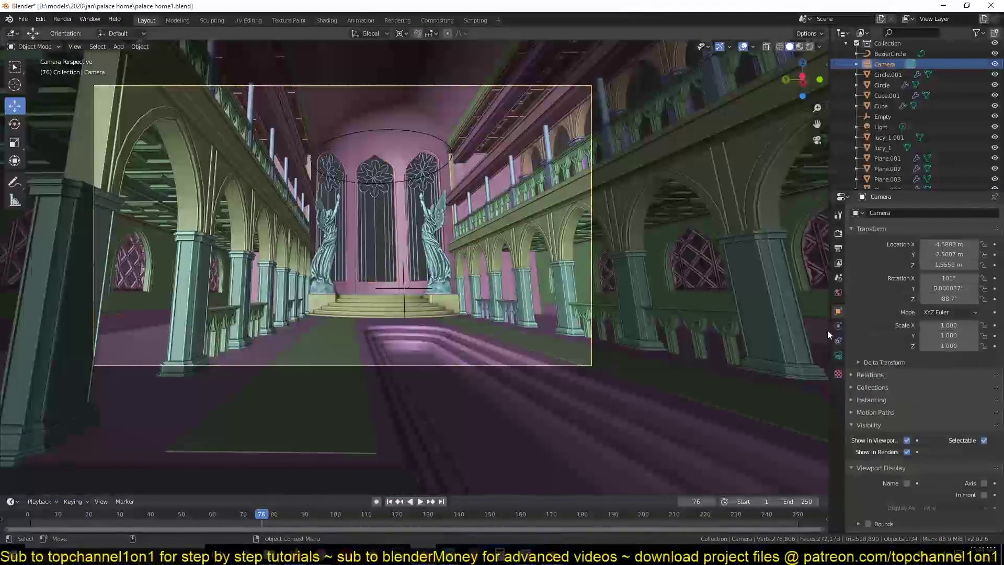
left_click(838, 355)
key("g")
key("z")
key("z")
left_click(418, 281)
key("g")
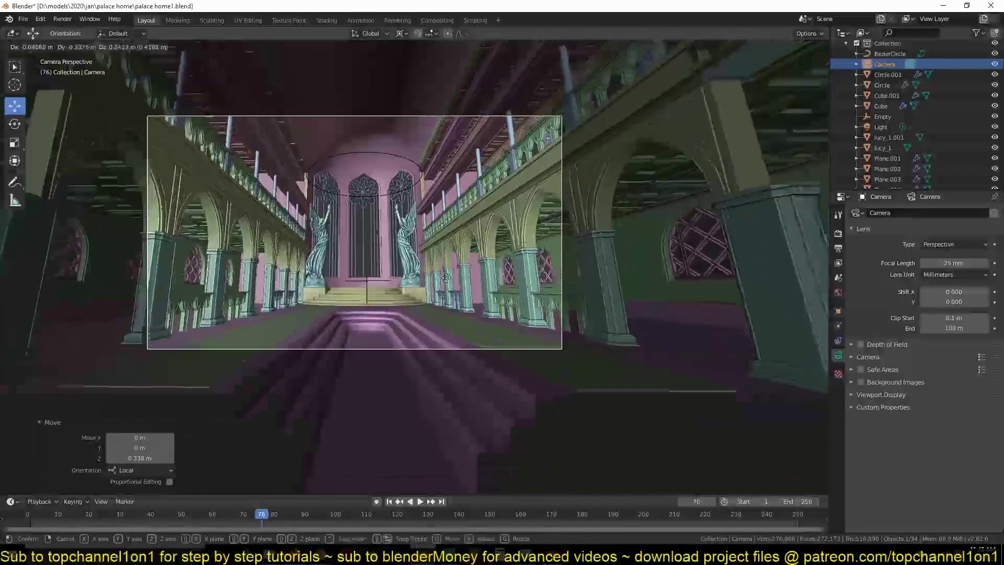
left_click(447, 277)
Step: Save the scene, then select Circle.001 in front view and start adding a Bezier curve
key("ctrl+s")
scroll(432, 382, "up", 4)
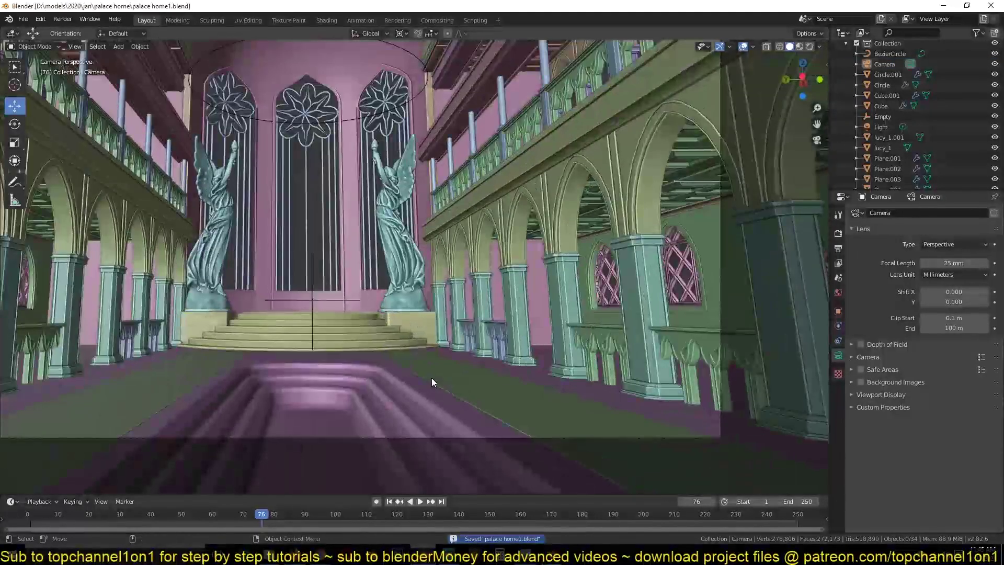
scroll(432, 382, "down", 2)
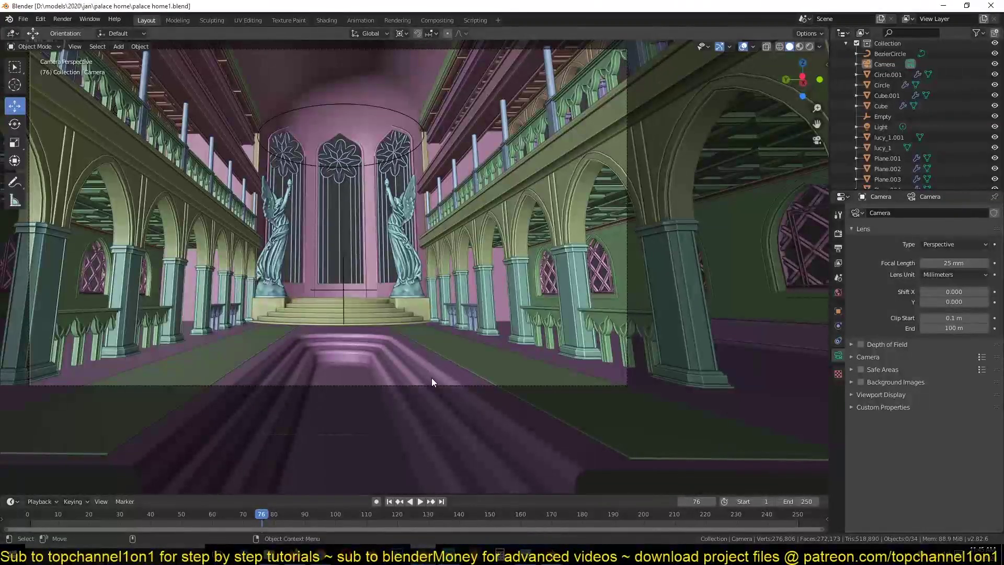
left_click(331, 312)
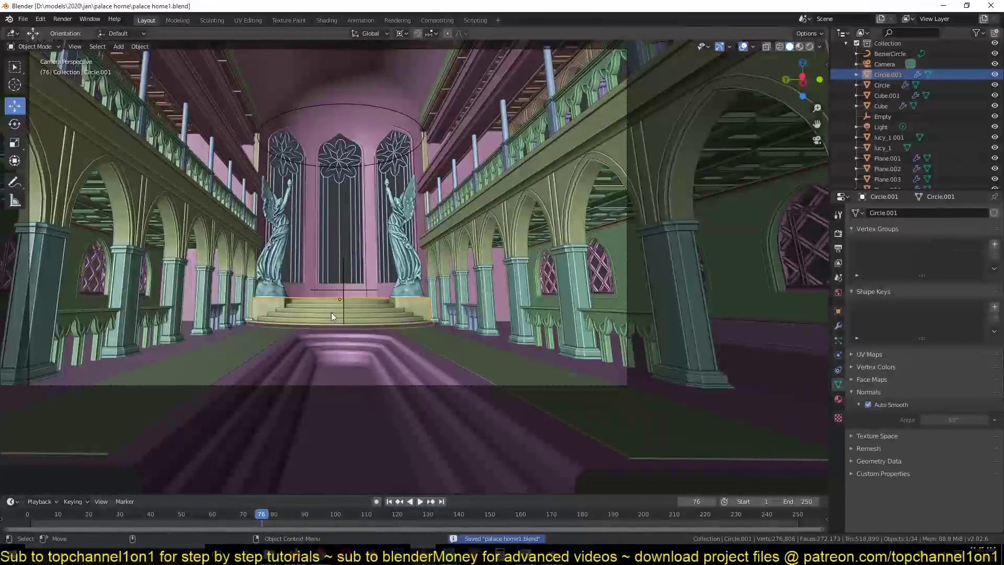
key("KP_1")
key("shift+a")
Step: Add a Bezier curve, stand it upright and extrude a new point to begin the scroll
left_click(397, 212)
type("90")
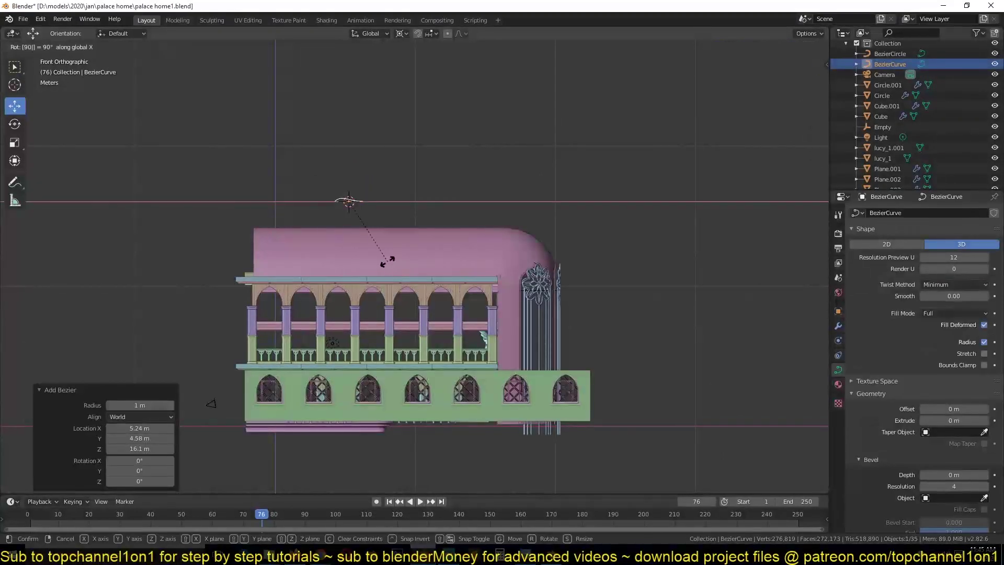
key("Tab")
key("KP_Decimal")
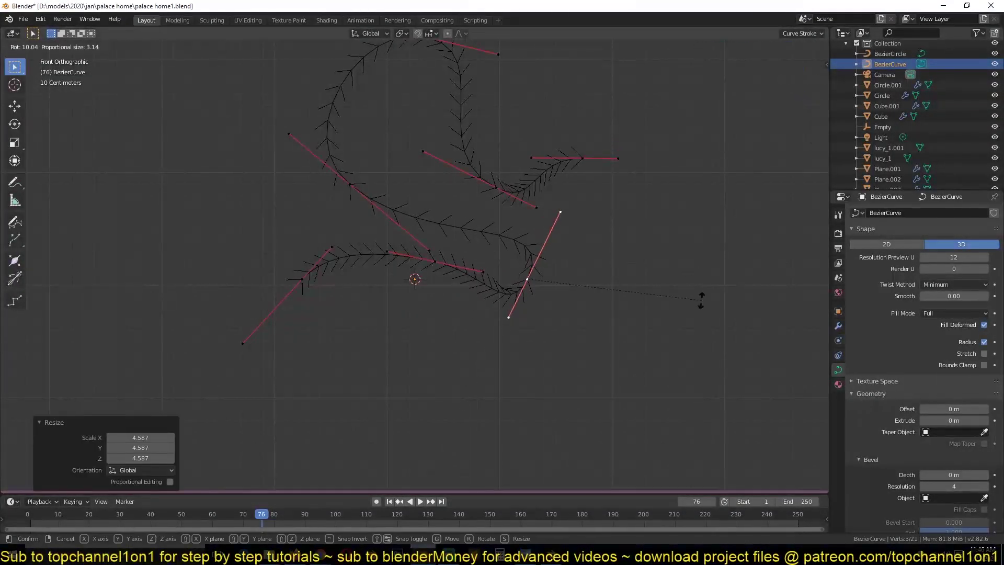
key("e")
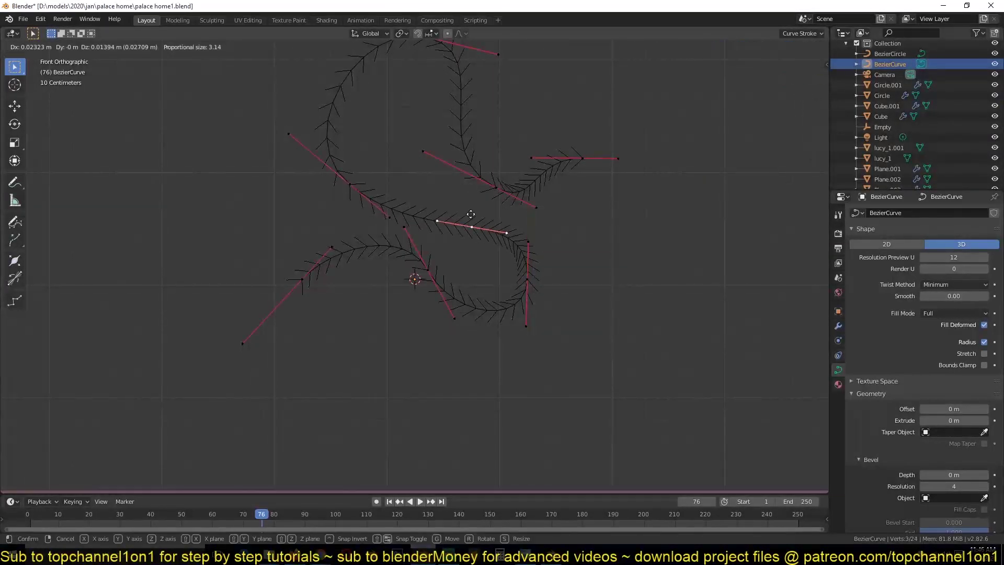
middle_click_drag(398, 225, 375, 291, "shift")
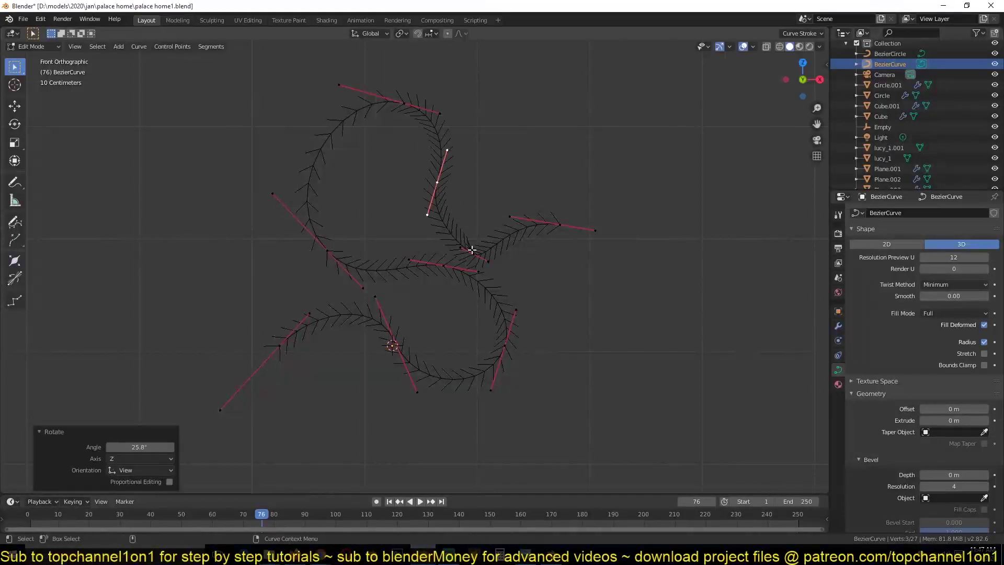
scroll(358, 303, "down", 2)
Step: Move and scale the curl's handles into a spiral tip and give the curve 0.065 m bevel depth
key("Tab")
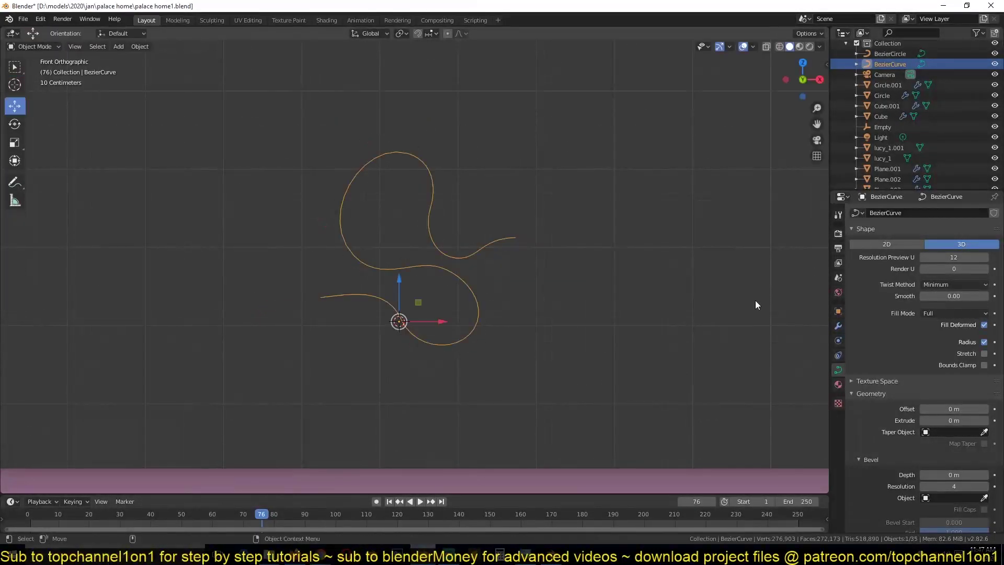
left_click(838, 326)
key("Tab")
scroll(658, 267, "up", 4)
key("g")
left_click(605, 259)
scroll(635, 332, "up", 4)
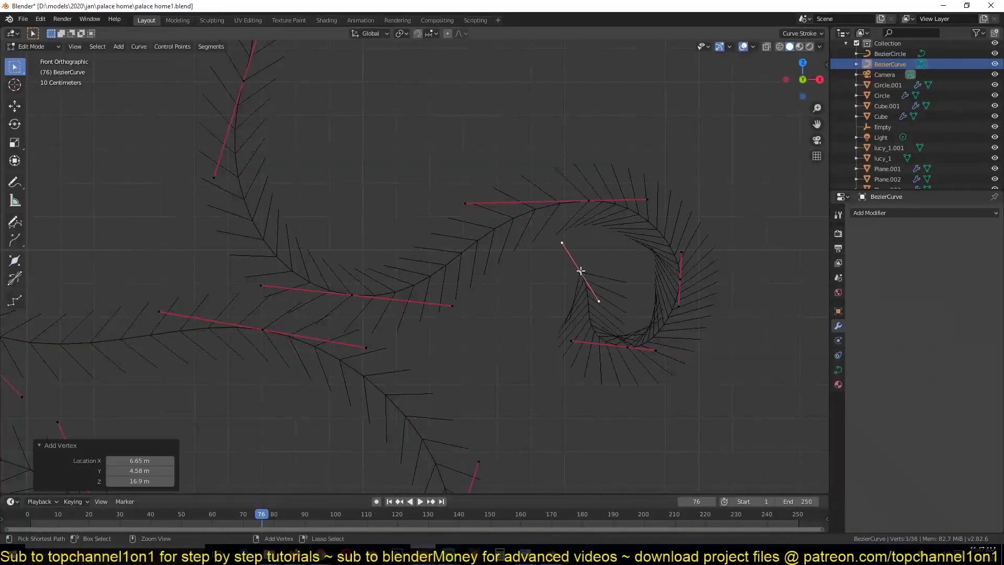
key("Escape")
left_click(680, 279)
key("s")
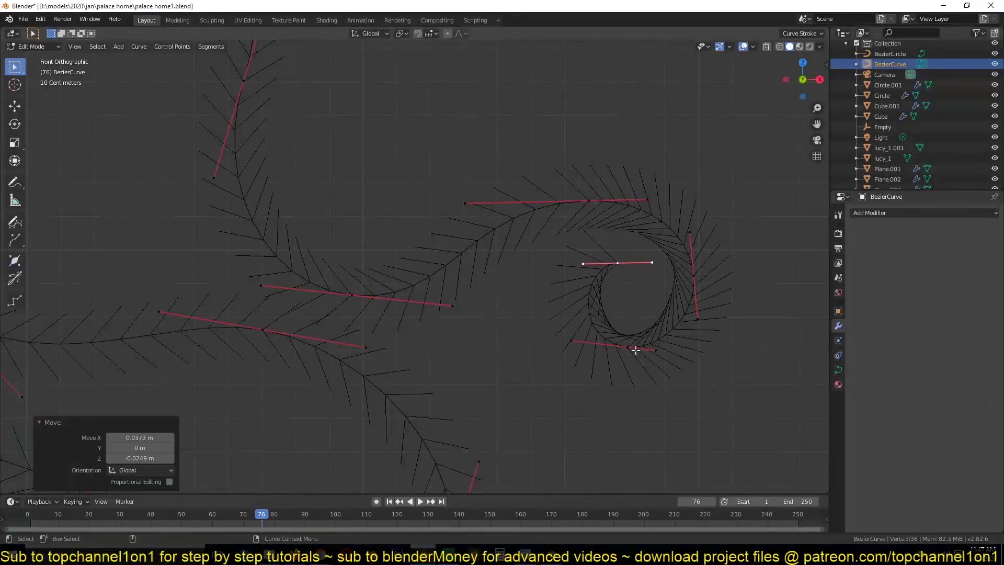
key("Tab")
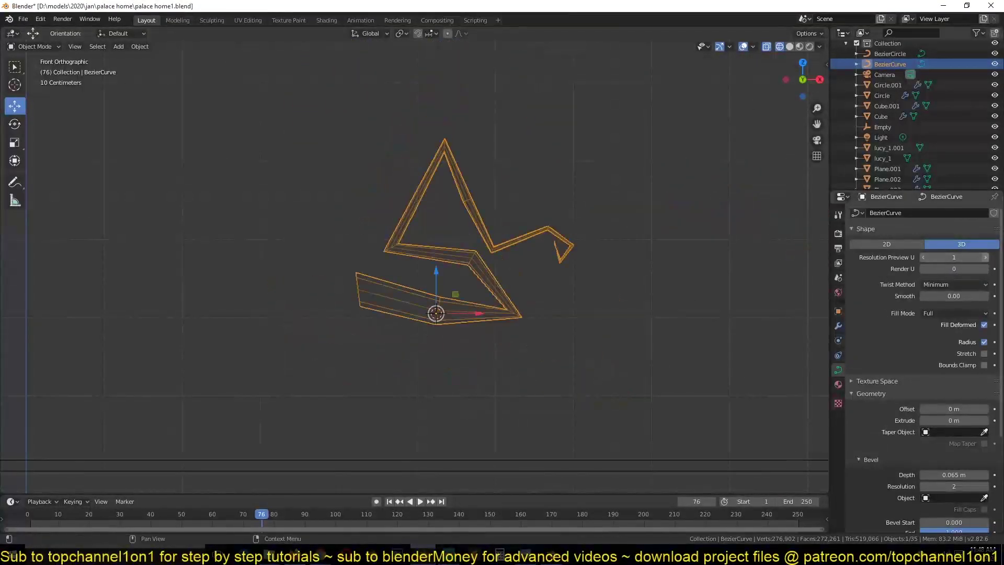
Step: Convert the scroll curve to a mesh and scale its end into a hexagonal plate
right_click(493, 321)
left_click(494, 320)
key("Tab")
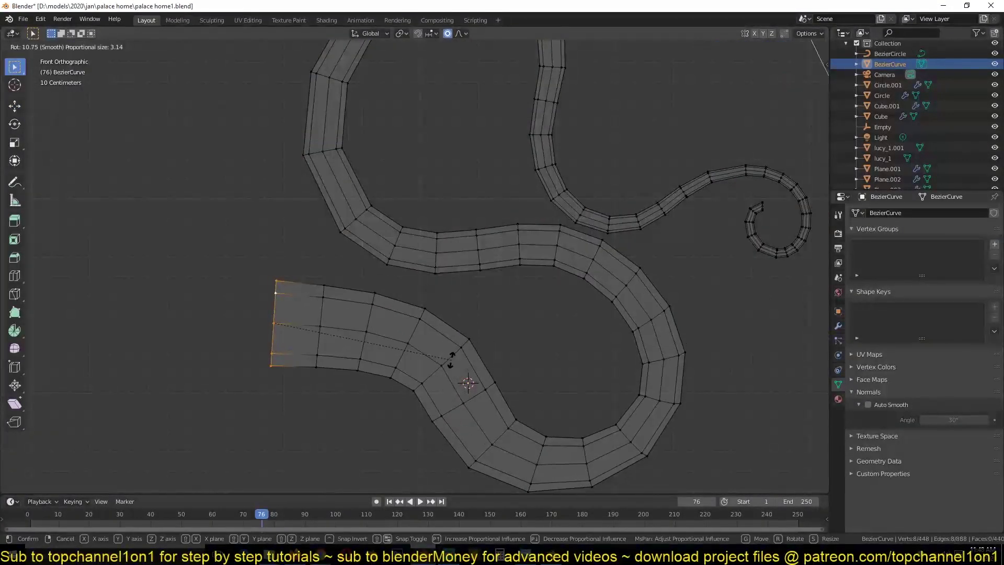
key("s")
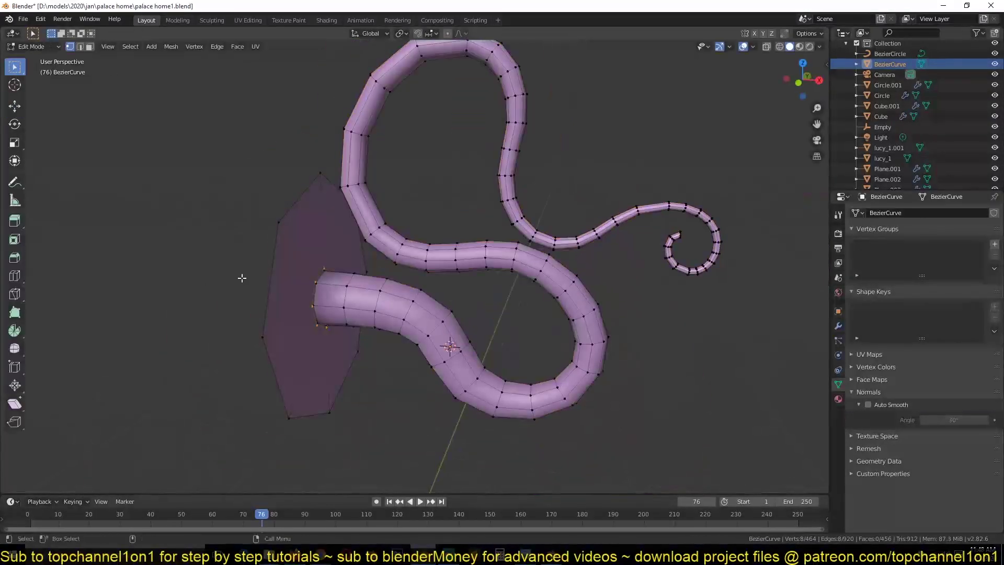
Step: Loop-cut and bevel the plate's edge loop, then save the scene
key("ctrl+r")
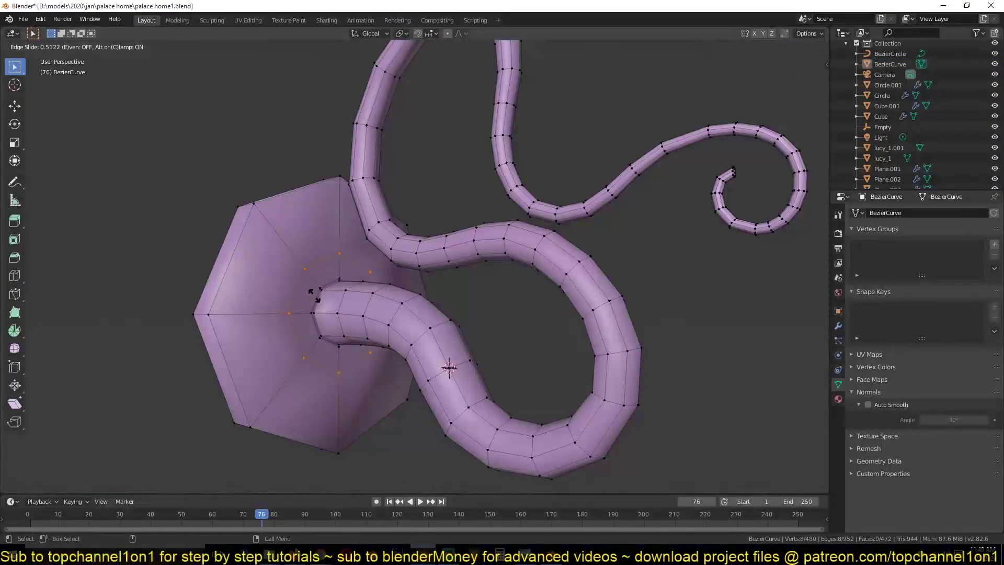
left_click(276, 269)
key("2")
key("ctrl+b")
scroll(298, 157, "up", 3)
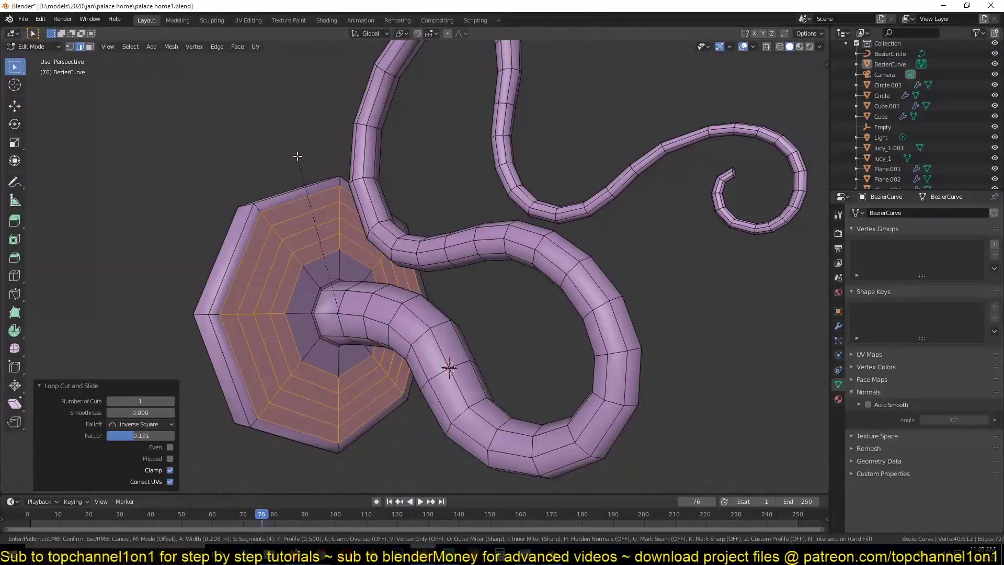
left_click(271, 242, "alt")
key("ctrl+b")
key("KP_1")
key("1")
key("ctrl+s")
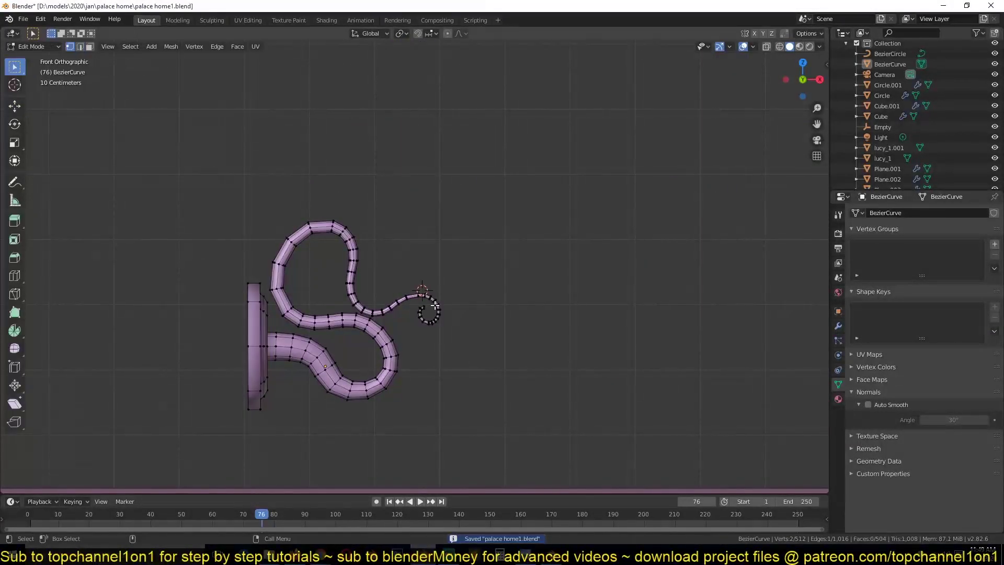
Step: Add a scaled, filled circle and raise it vertically as the candle cup's base
left_click(381, 337)
key("s")
left_click(426, 306)
middle_click_drag(471, 272, 523, 251)
key("f")
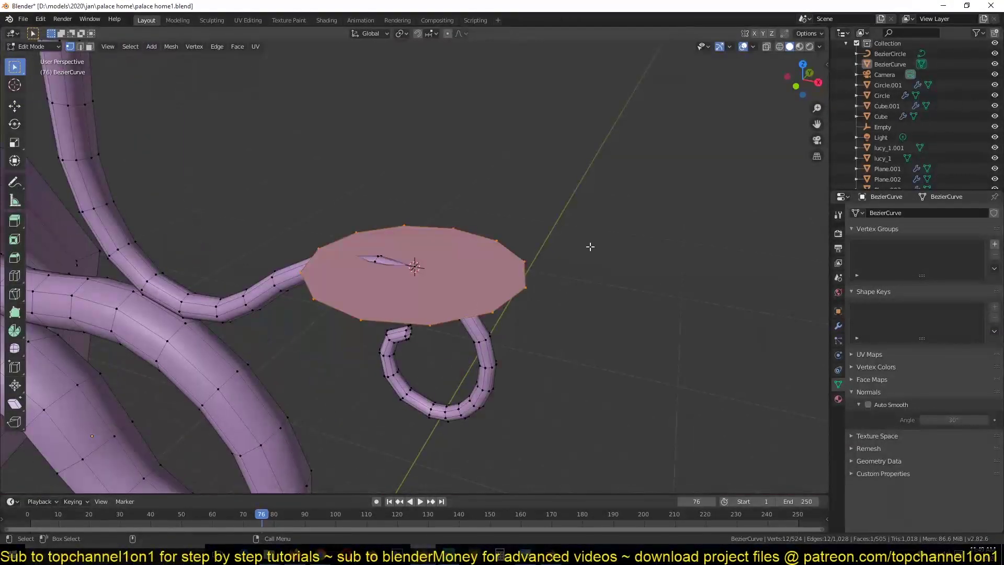
key("g")
key("z")
left_click(523, 264, "alt")
Step: Extrude the circle's edge into a widened bowl rim with a raised lip
key("e")
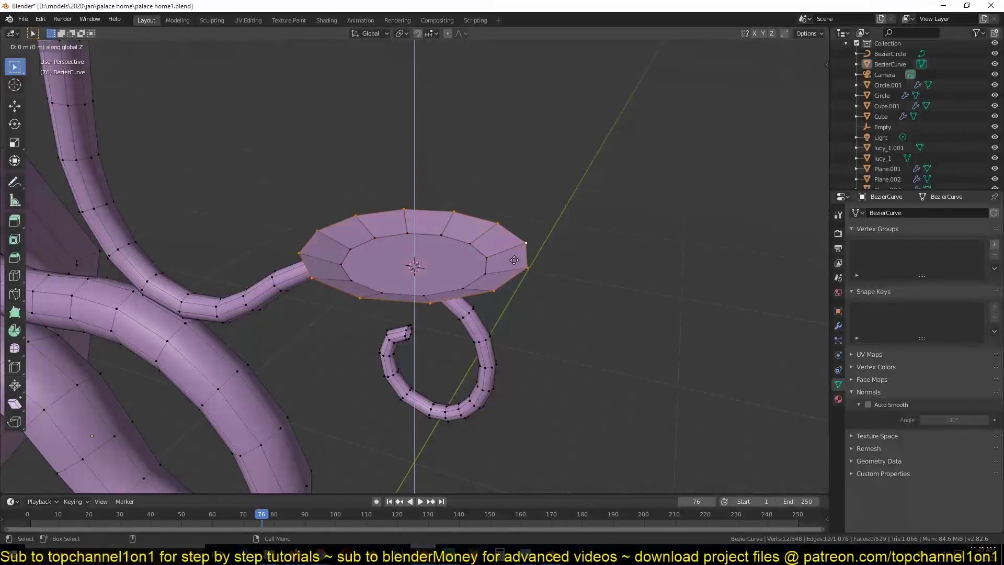
key("s")
left_click(590, 217)
key("e")
key("z")
left_click(639, 235)
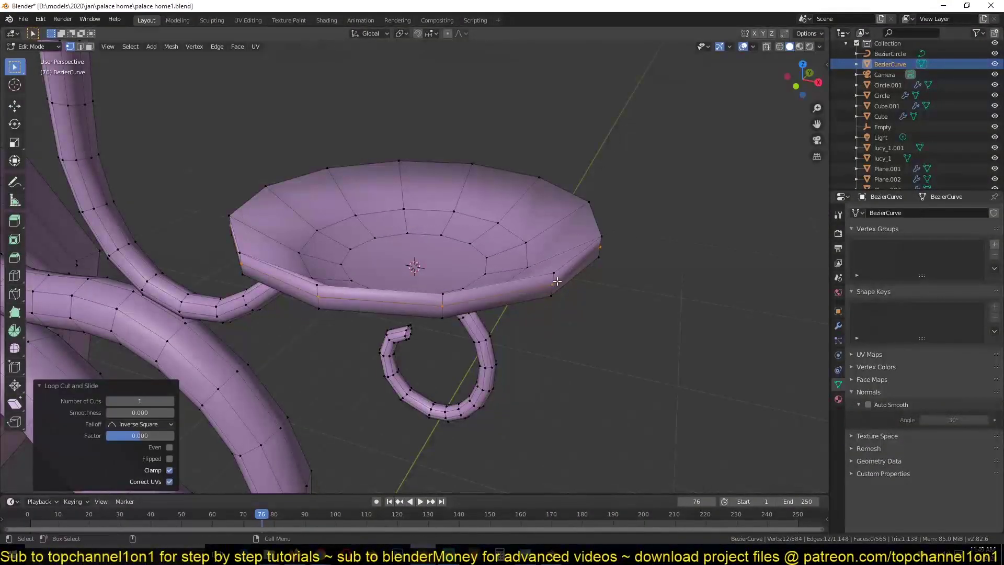
scroll(557, 281, "down", 5)
middle_click_drag(528, 288, 456, 260)
scroll(455, 260, "up", 5)
Step: Mark the plate's inner edge loop as sharp and save the scene
key("2")
left_click(293, 272, "alt")
key("ctrl+e")
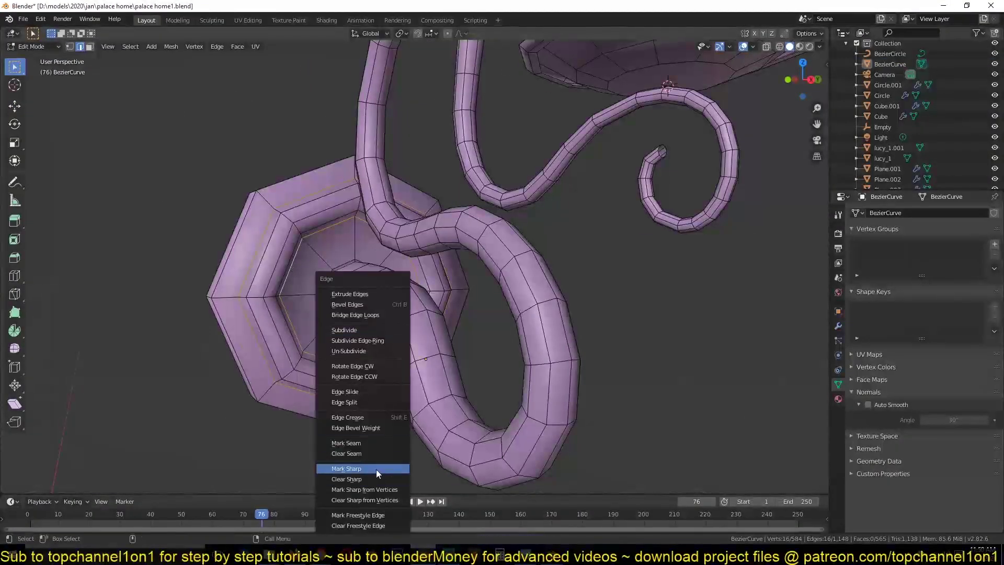
left_click(377, 473)
key("Tab")
left_click(868, 404)
scroll(413, 284, "down", 5)
key("KP_Decimal")
key("ctrl+s")
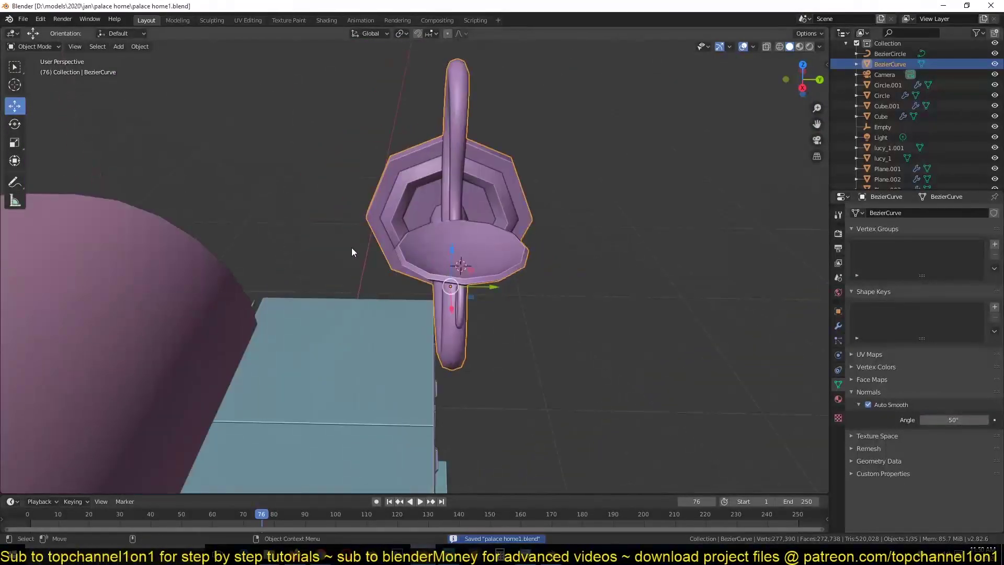
Step: Check side and top views, then extrude a thin stem up from the cup's top face
key("KP_3")
key("KP_7")
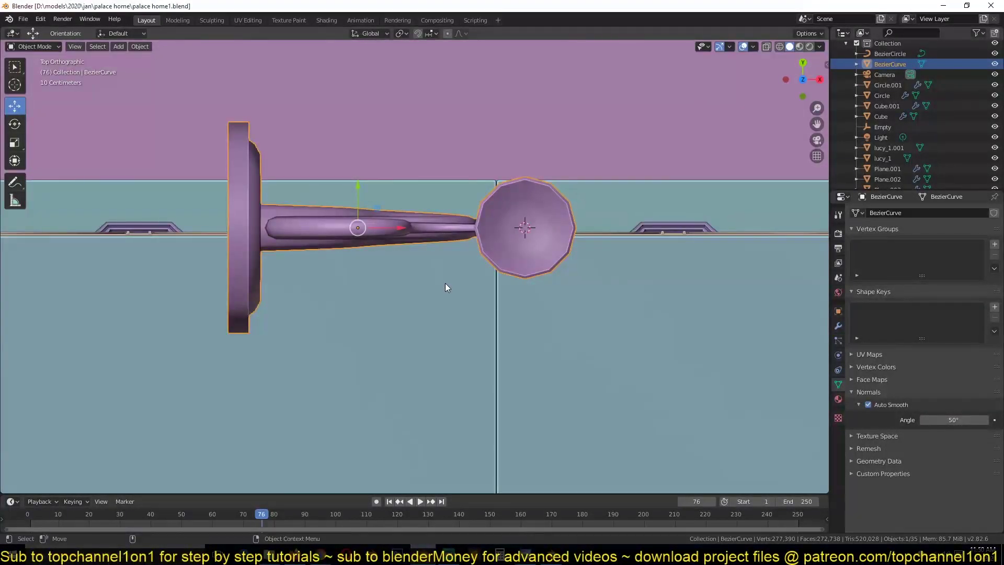
key("KP_1")
key("Tab")
key("e")
left_click(525, 91)
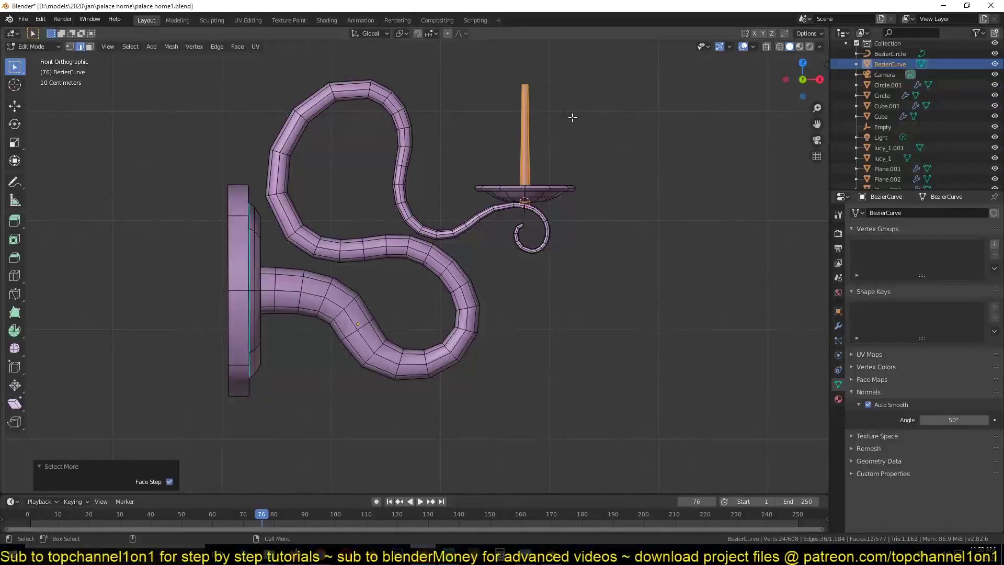
Step: Add an extra ring to the candle stem and inset its top face
key("e")
left_click(556, 241)
middle_click_drag(555, 242, 471, 352)
scroll(507, 309, "up", 5)
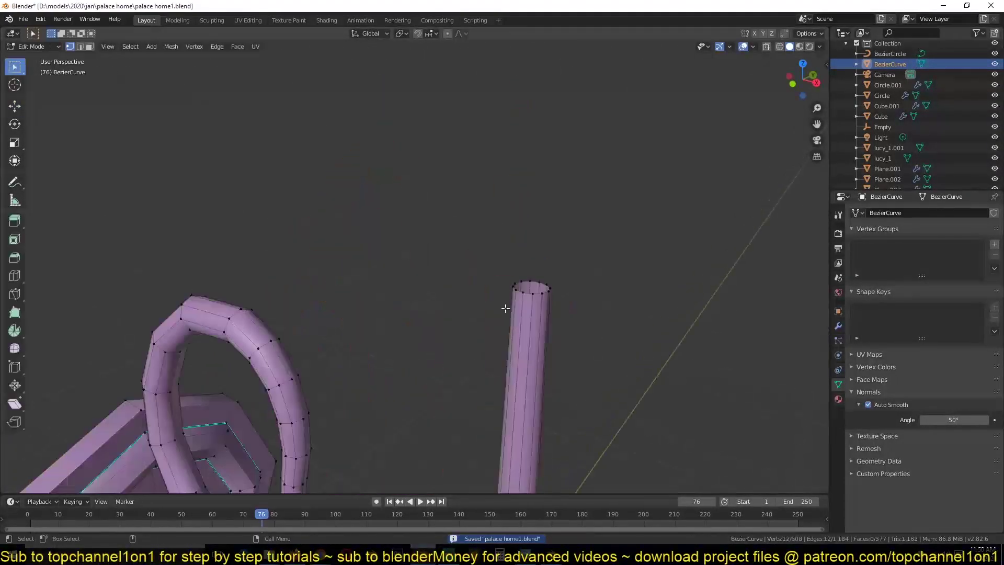
key("i")
scroll(531, 258, "up", 2)
left_click(571, 217)
Step: Add a pointed flame outline above the candle, fill it and extrude it for thickness
key("KP_1")
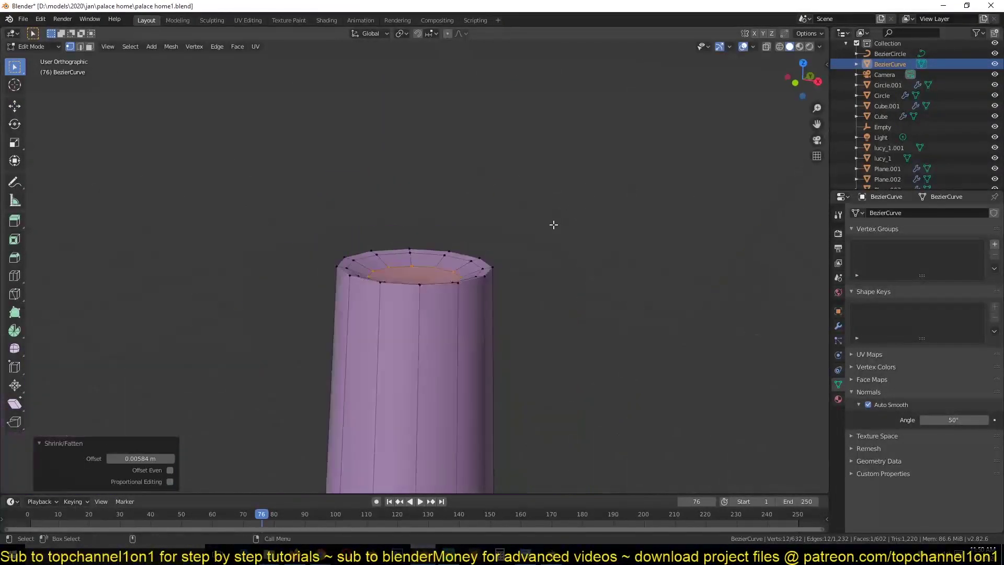
key("alt+a")
key("shift+a")
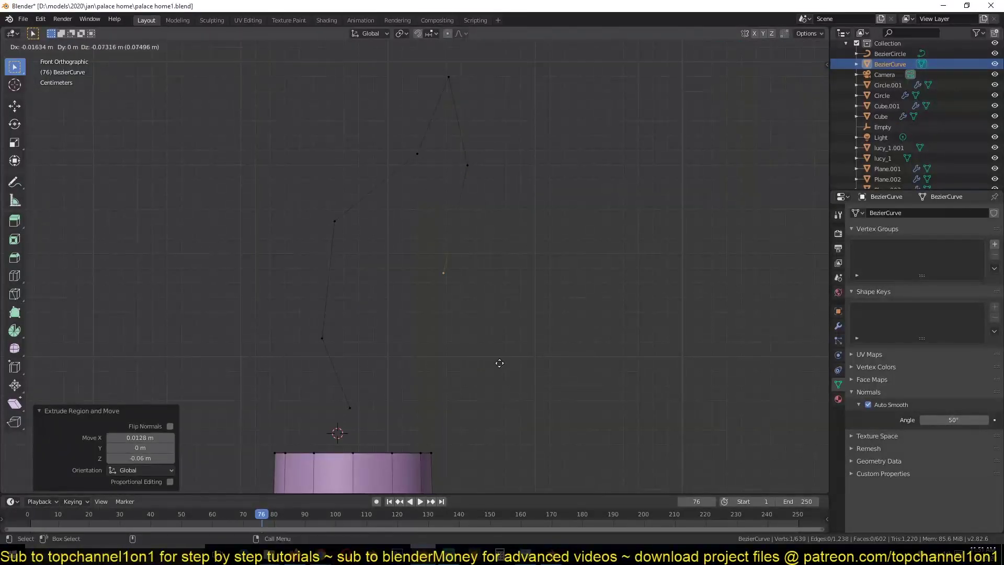
key("f")
key("f")
key("f")
key("f")
middle_click_drag(406, 171, 411, 224)
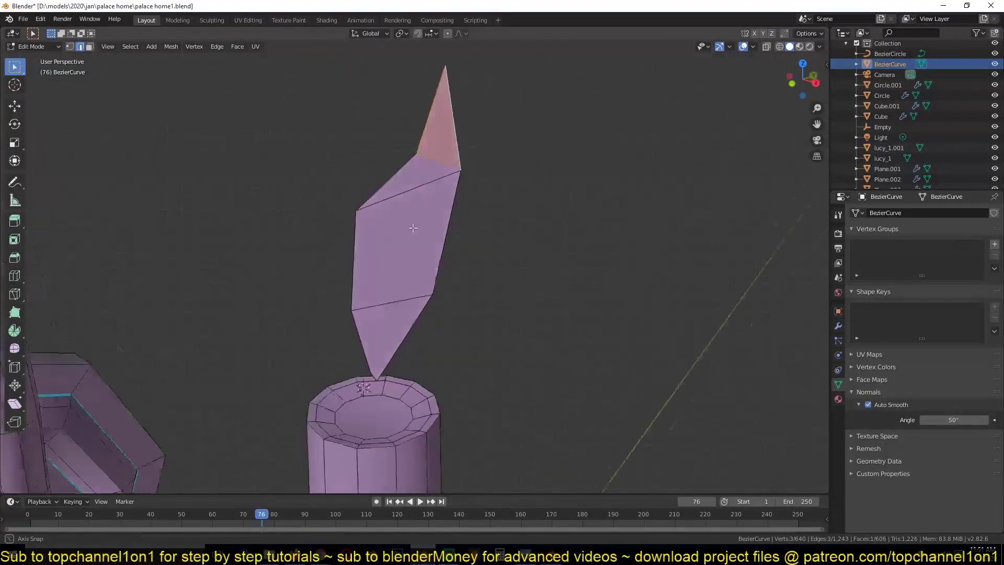
key("ctrl+s")
left_click(430, 261)
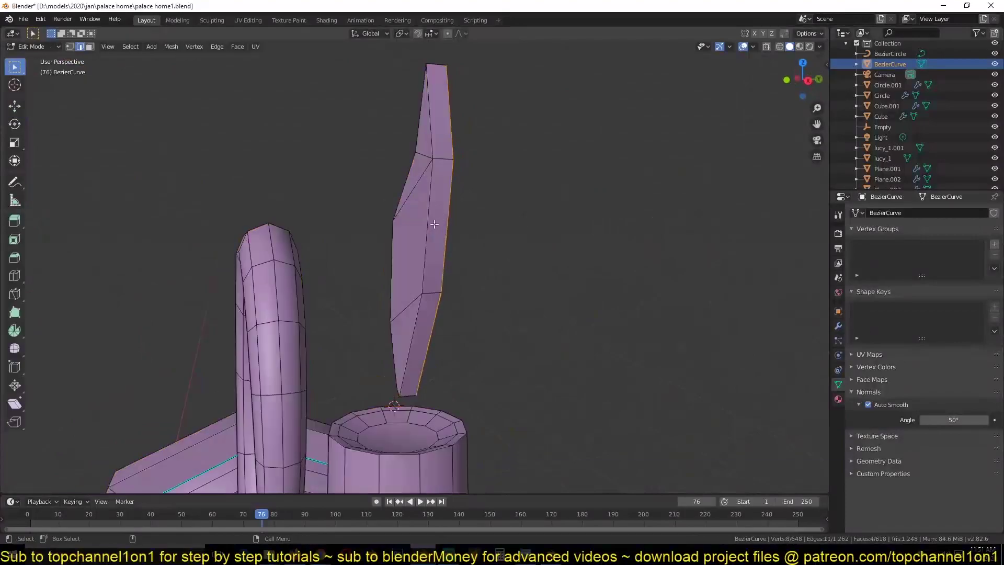
Step: Return to Object Mode and deselect the sconce to inspect the finished candle
mouse_move(430, 262)
middle_mouse_down()
mouse_move(487, 261)
mouse_move(412, 299)
middle_mouse_up()
key("Tab")
scroll(491, 264, "up", 2)
left_click(491, 265)
scroll(412, 299, "down", 4)
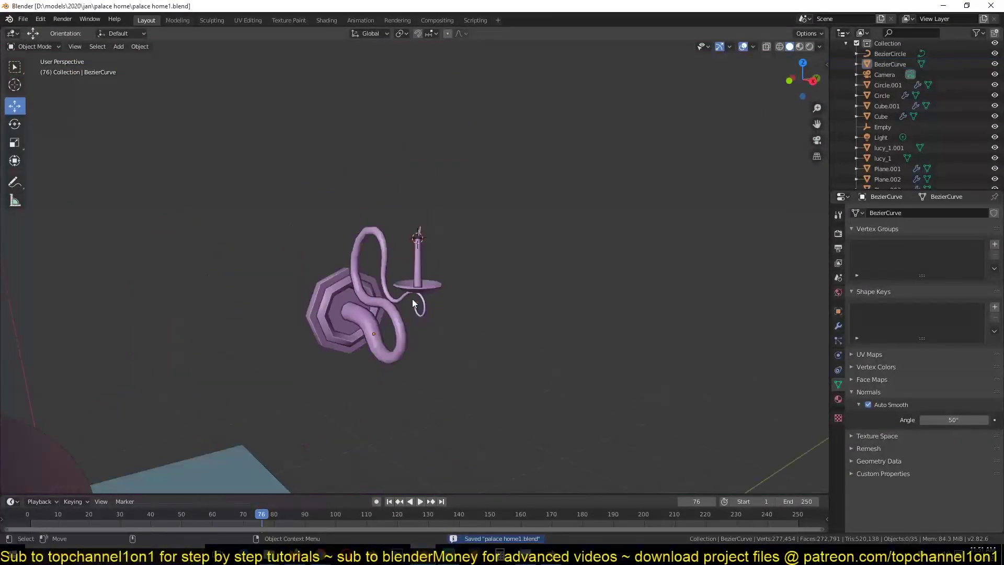
scroll(393, 320, "up", 3)
Step: Scale up the candle sconce in front view
key("ctrl+s")
scroll(375, 331, "down", 2)
left_click(376, 331)
key("KP_1")
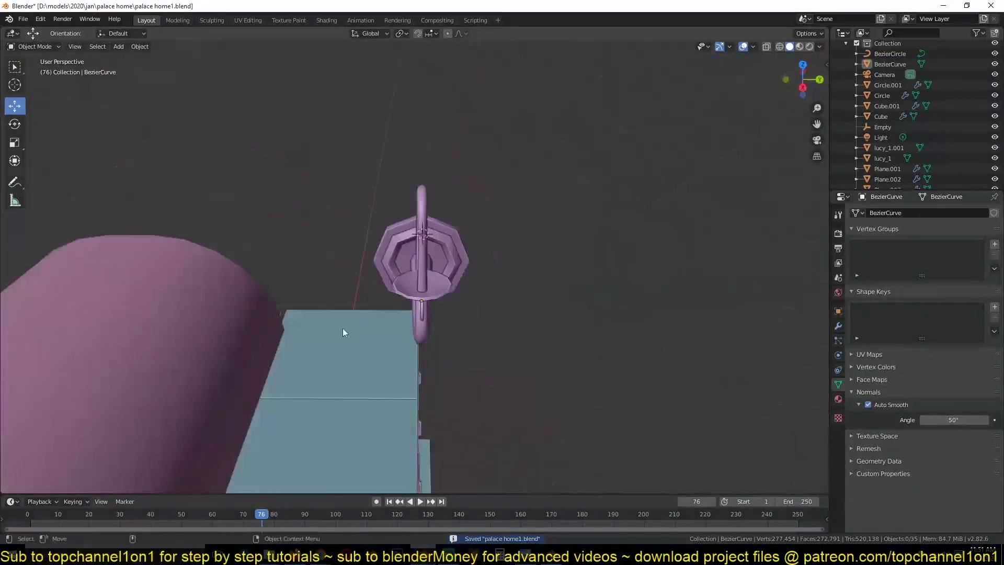
scroll(343, 328, "down", 3)
left_click_drag(443, 269, 365, 401)
scroll(365, 401, "up", 3)
key("s")
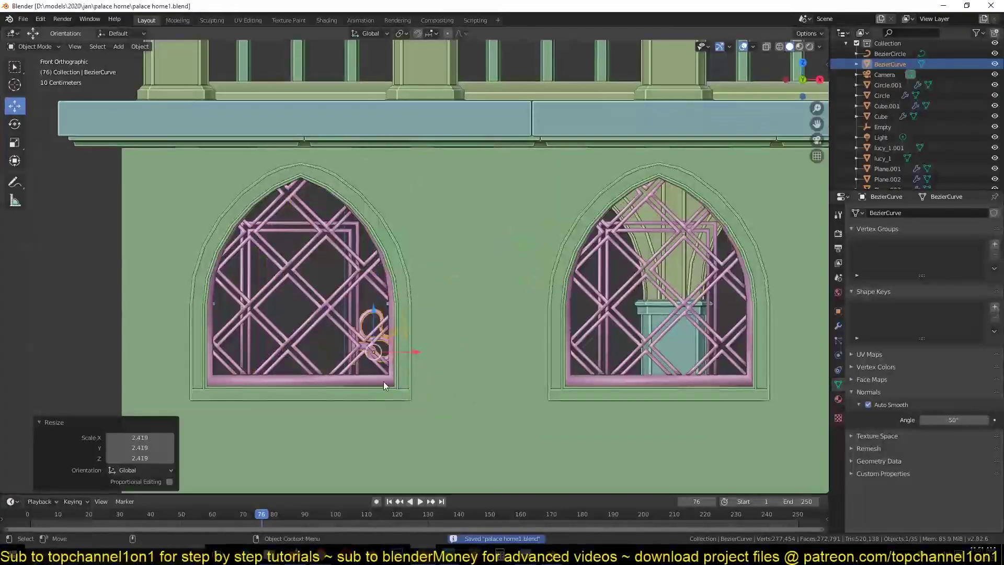
middle_click_drag(384, 381, 425, 384)
scroll(426, 384, "down", 3)
key("g")
key("y")
left_click(579, 343)
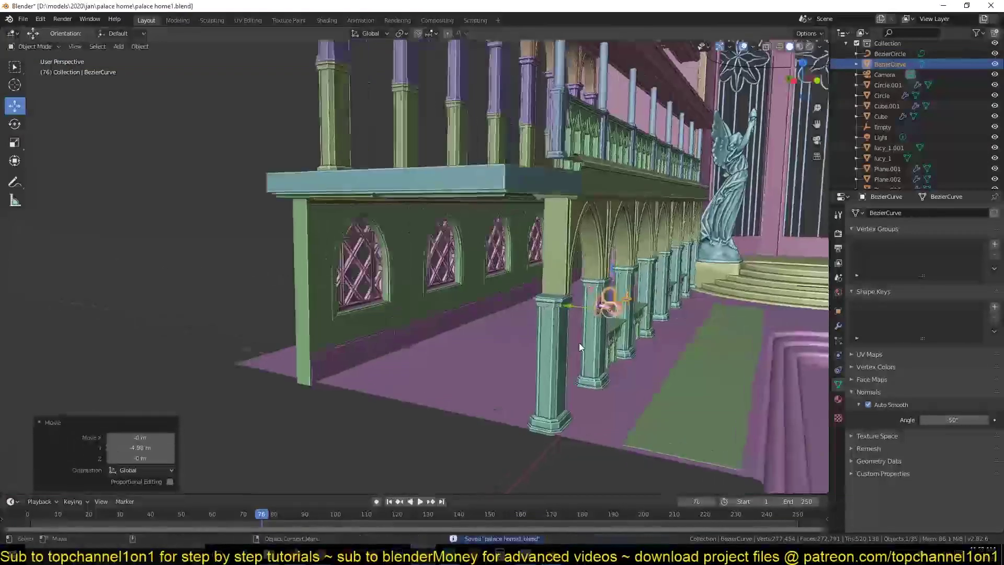
Step: Move the sconce against a hall column and save
scroll(396, 325, "up", 3)
middle_click_drag(396, 325, 413, 326)
scroll(413, 325, "up", 4)
key("g")
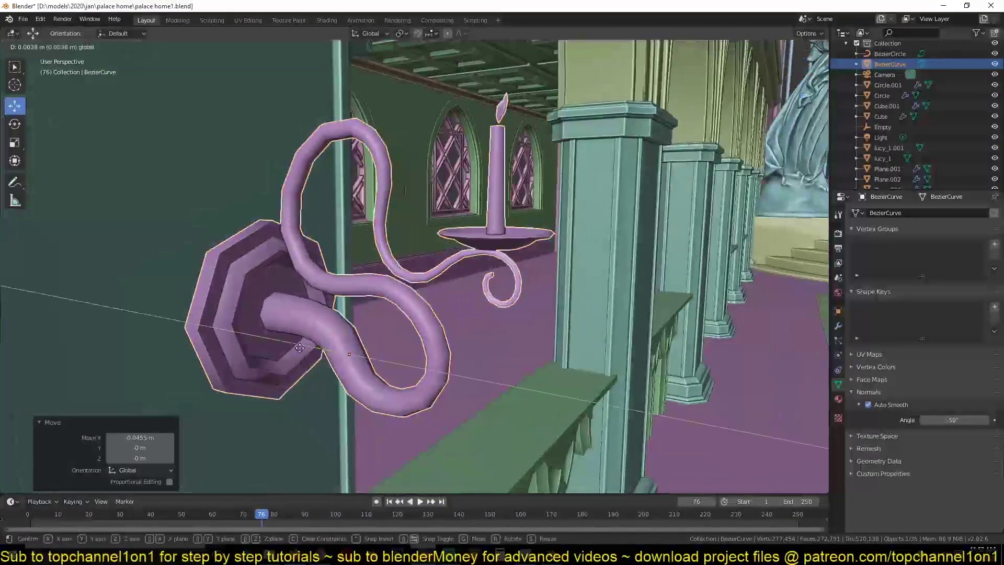
left_click(300, 348)
scroll(299, 348, "down", 2)
middle_click_drag(300, 348, 378, 341)
scroll(378, 341, "down", 3)
scroll(192, 288, "up", 5)
key("ctrl+s")
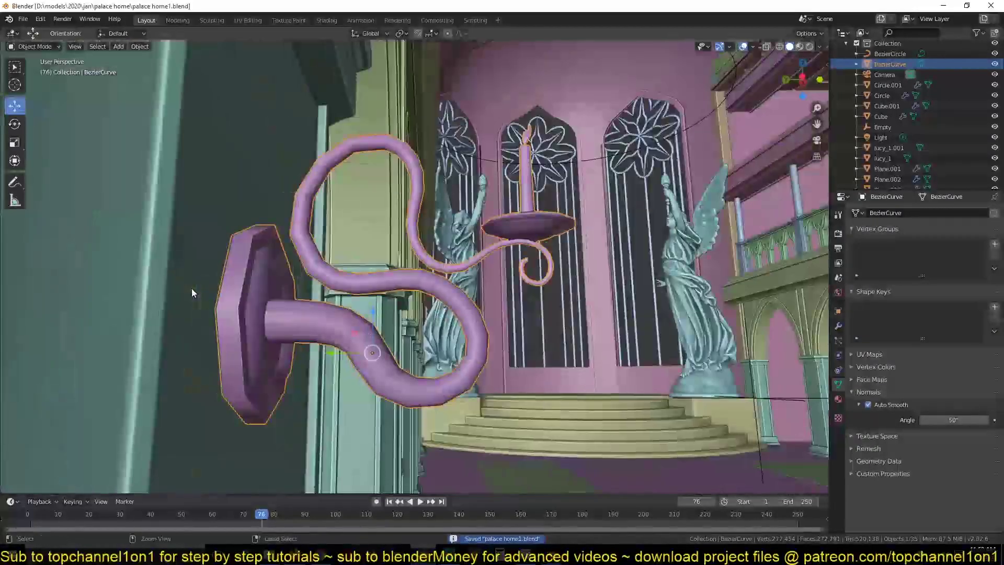
scroll(192, 288, "down", 5)
Step: Apply the sconce's rotation and add an Array modifier with X offset 10 and count 4
left_click(839, 325)
left_click(925, 213)
key("ctrl+a")
left_click(484, 306)
key("ctrl+a")
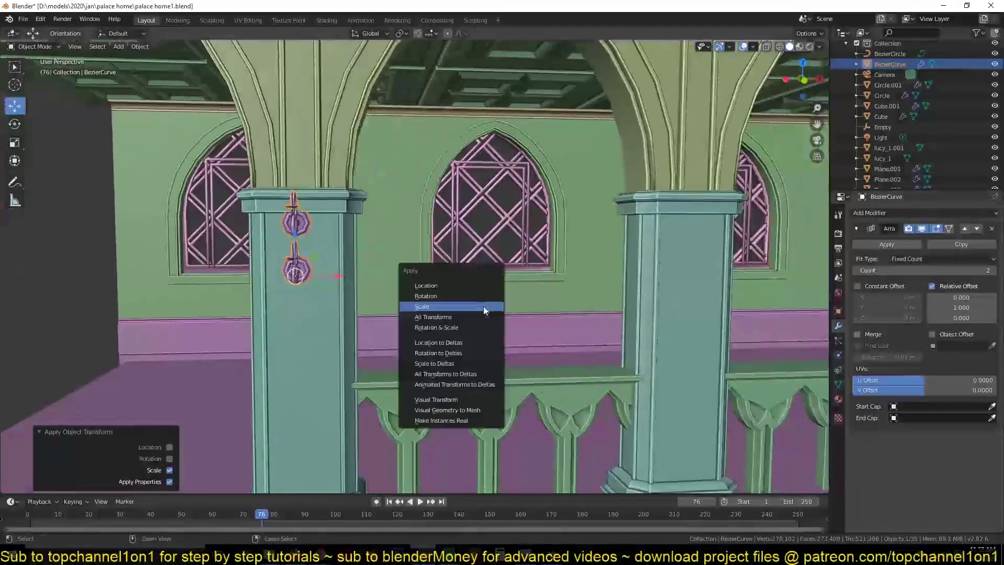
left_click(426, 296)
key("ctrl+s")
double_click(962, 297)
type("10")
left_click_drag(982, 274, 948, 283)
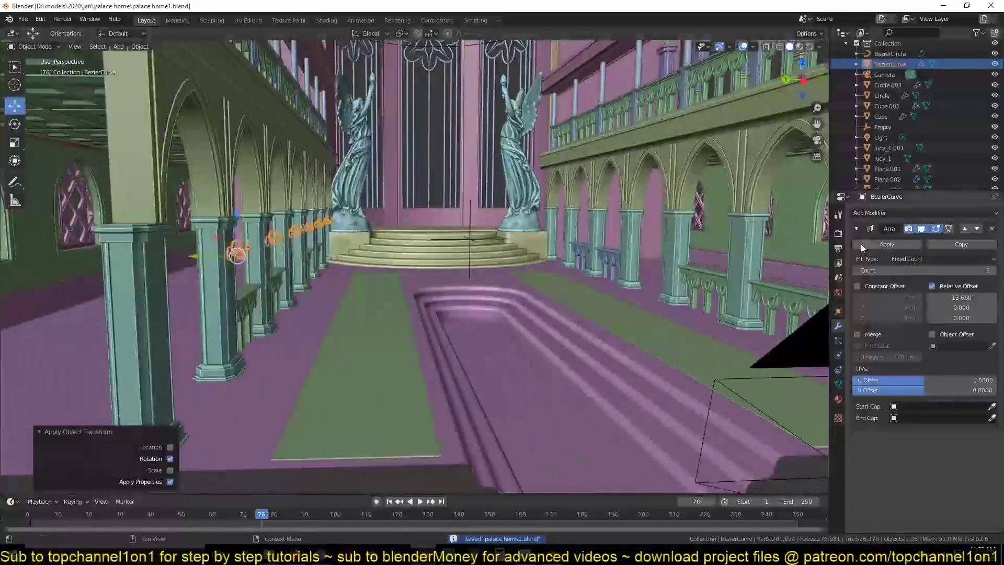
left_click(856, 229)
Step: Add a Mirror modifier mirroring across Y about the Empty object
left_click(925, 213)
left_click(801, 318)
left_click(992, 339)
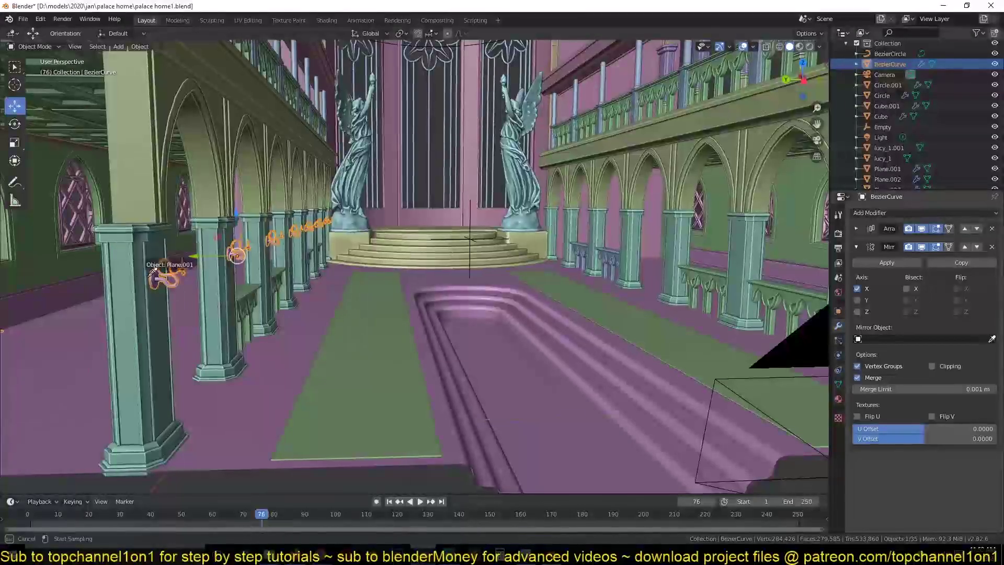
left_click(883, 126)
left_click(858, 289)
left_click(857, 300)
key("KP_0")
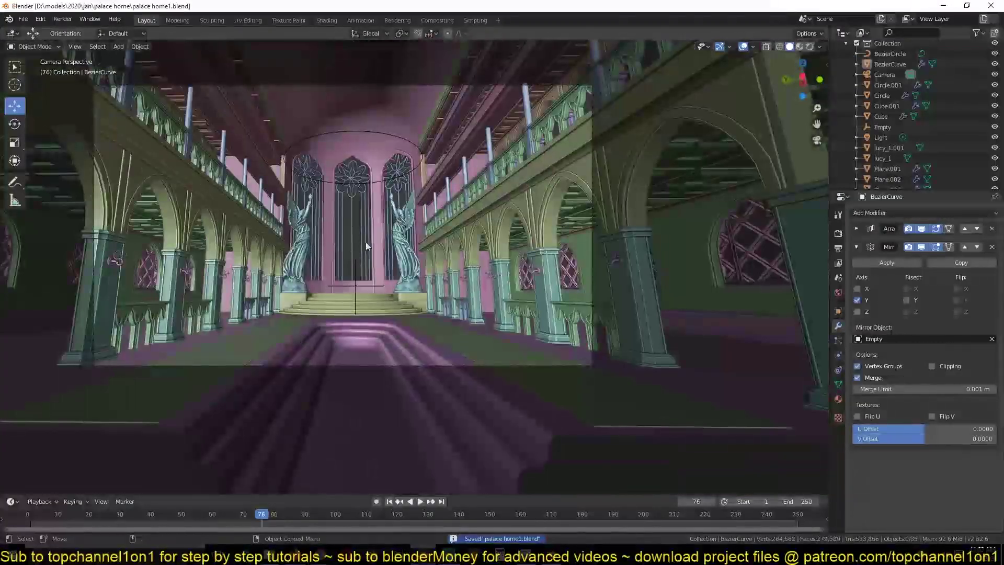
key("ctrl+s")
Step: Make a linked duplicate of the sconce and raise it 4.09 m to the upper gallery
key("alt+d")
key("z")
left_click(199, 235)
mouse_move(198, 236)
middle_mouse_down()
mouse_move(259, 182)
mouse_move(606, 357)
middle_mouse_up()
key("g")
key("y")
key("Return")
Step: Scale the upper sconce and shift it along Y and X against its gallery column
key("s")
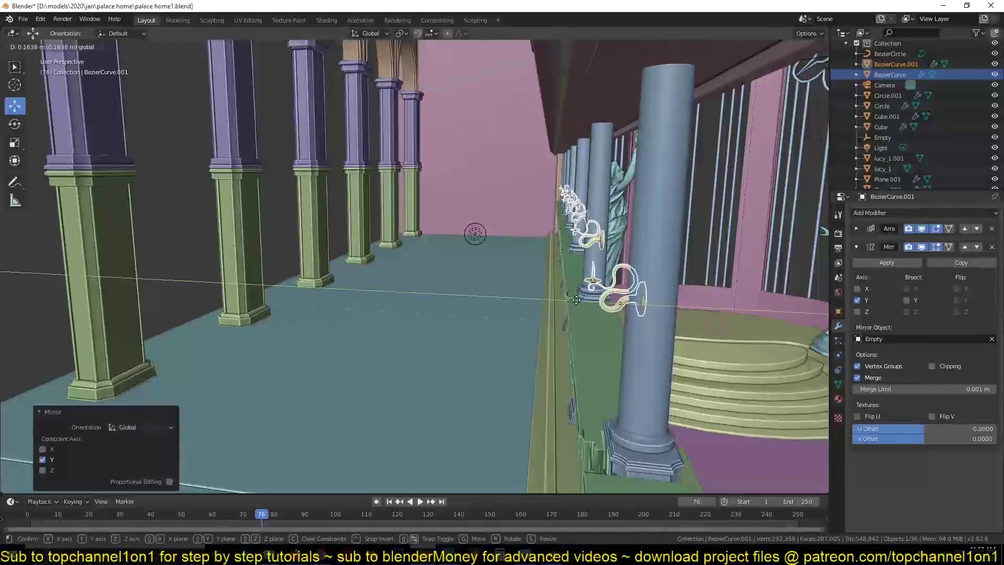
left_click(576, 300)
mouse_move(576, 300)
middle_mouse_down()
mouse_move(494, 302)
mouse_move(408, 277)
mouse_move(368, 319)
middle_mouse_up()
key("ctrl+s")
key("g")
key("y")
left_click(449, 283)
key("g")
key("x")
left_click(409, 276)
middle_click_drag(457, 301, 467, 169)
key("ctrl+s")
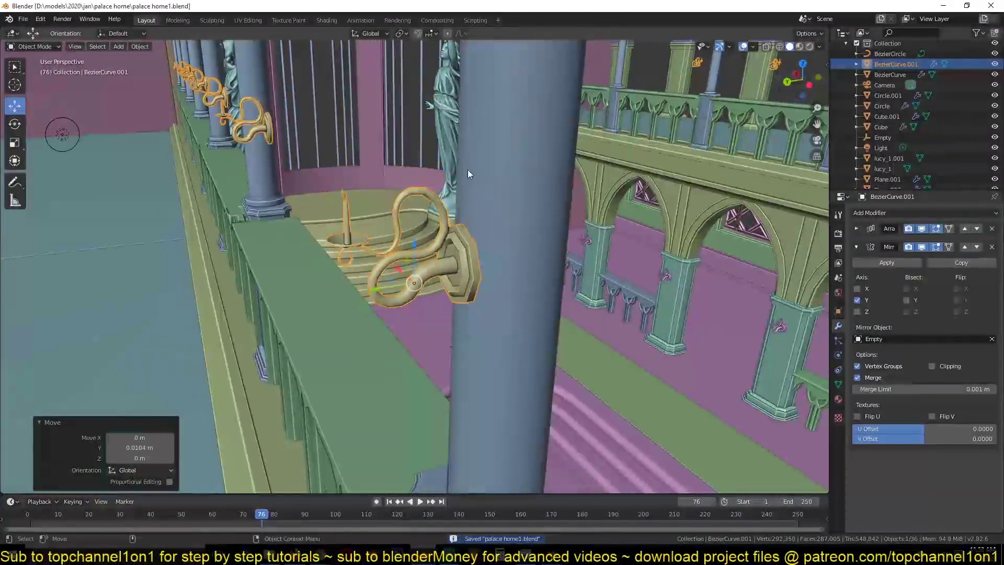
Step: Convert the upper sconce to a mesh and add a circle ring sized to the column
left_click(385, 266)
key("Tab")
key("KP_7")
key("shift+z")
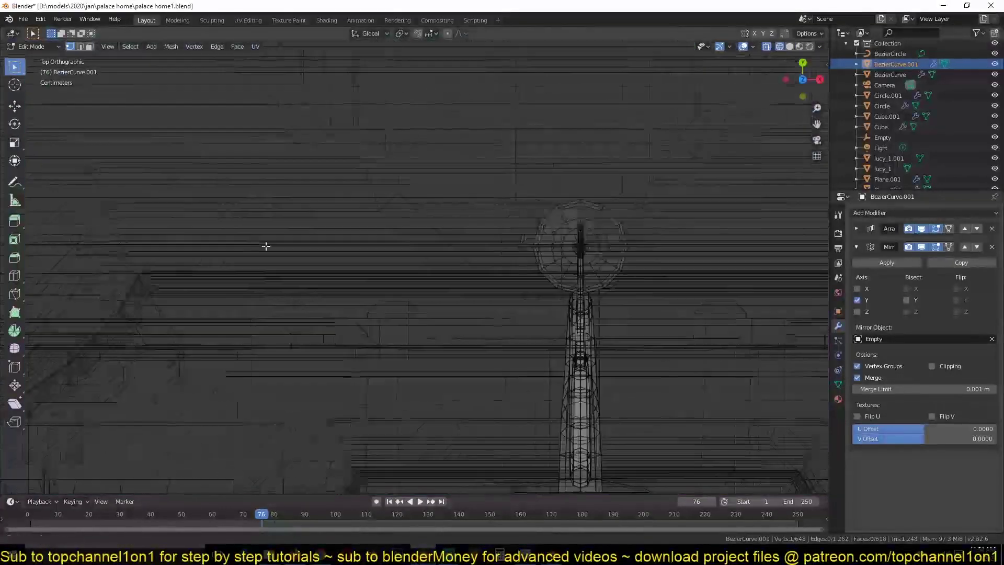
key("shift+r")
scroll(560, 291, "down", 3)
key("s")
left_click(471, 272)
middle_click_drag(471, 272, 328, 298)
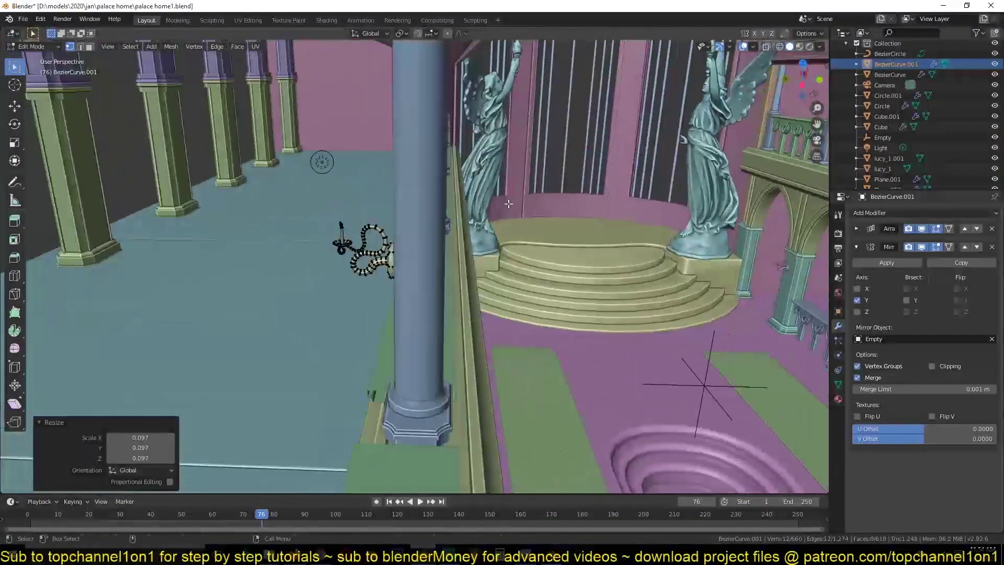
scroll(327, 298, "up", 3)
Step: Move the ring vertically to wrap the column at the sconce mount, then save
scroll(442, 377, "down", 5)
middle_click_drag(401, 273, 385, 180)
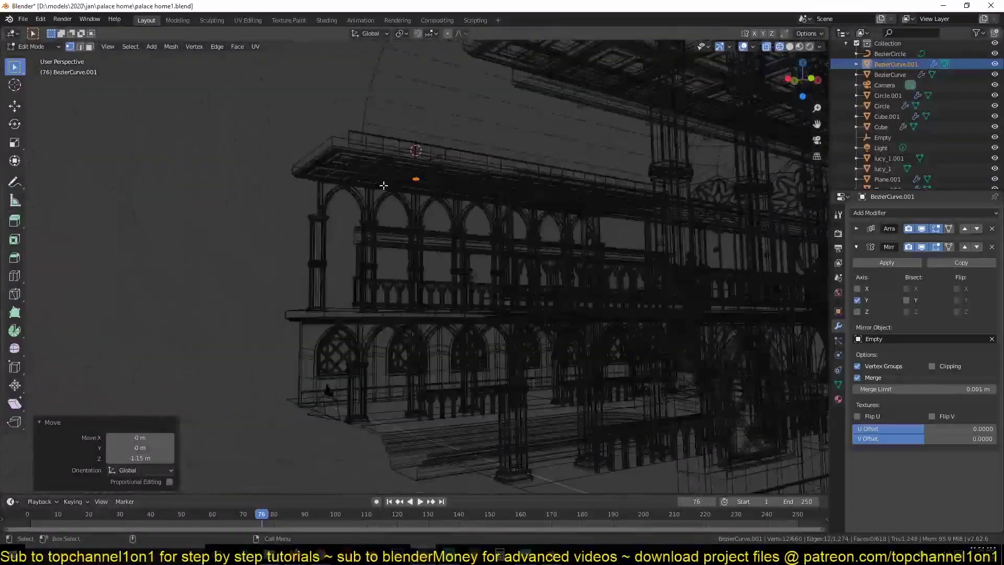
scroll(385, 180, "up", 4)
key("g")
key("z")
left_click(364, 254)
key("shift+z")
scroll(497, 356, "up", 2)
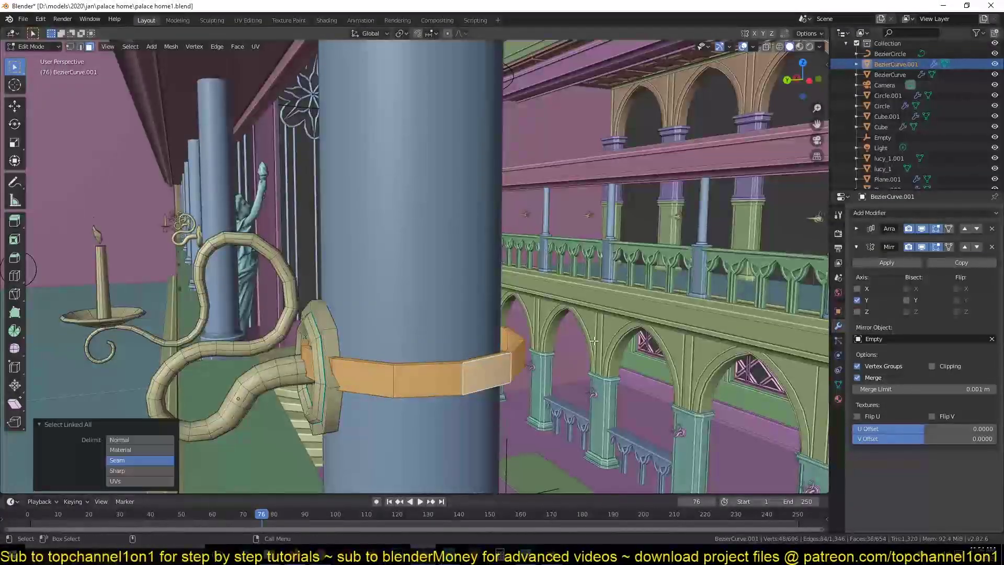
left_click(597, 315)
mouse_move(597, 315)
middle_mouse_down()
mouse_move(414, 334)
mouse_move(373, 323)
mouse_move(401, 324)
middle_mouse_up()
key("ctrl+KP_Add")
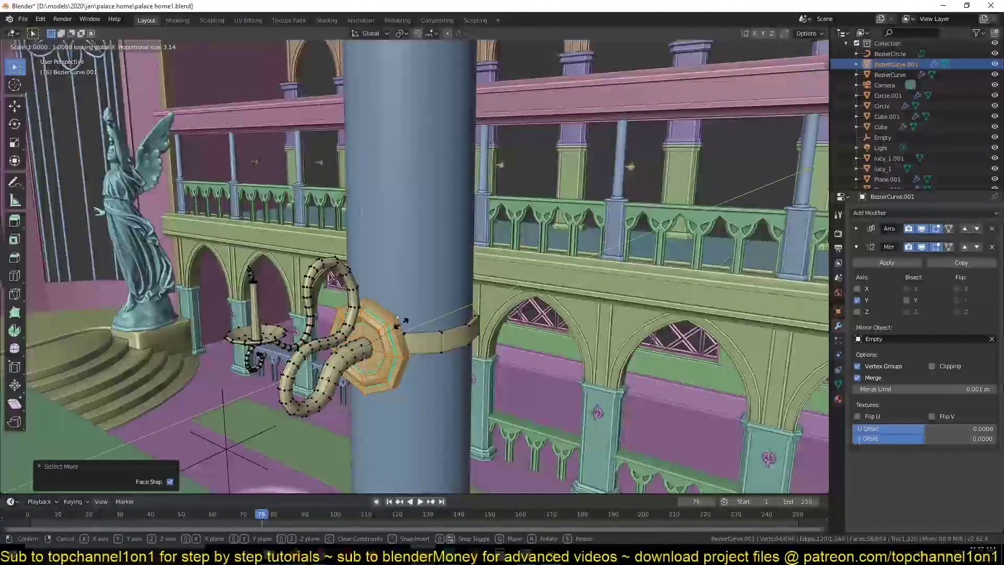
key("Tab")
key("ctrl+s")
Step: Bevel three edge loops on the gallery column, scale the bands to 0.943, and save
key("Tab")
scroll(450, 361, "up", 3)
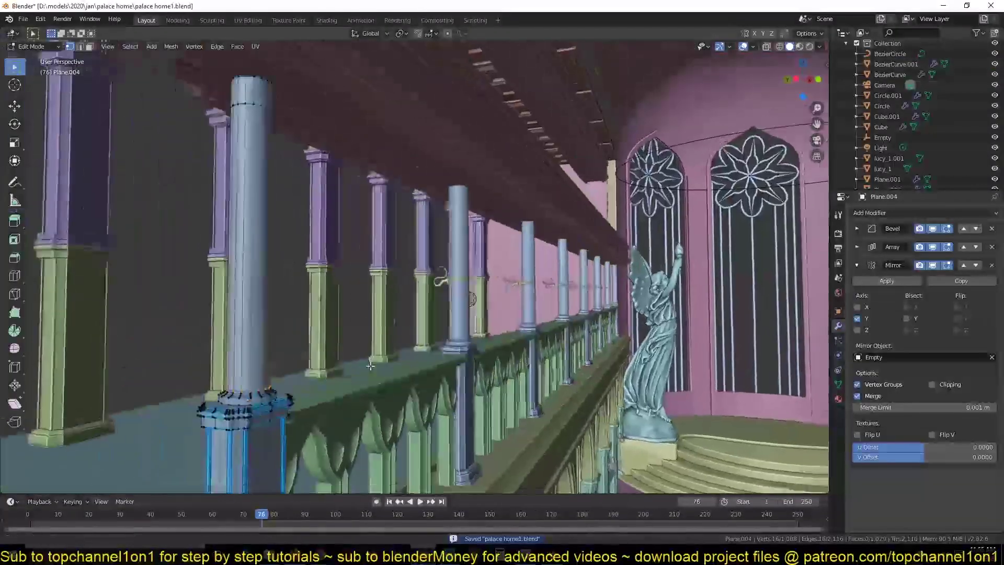
left_click(319, 346, "alt")
left_click(321, 328, "alt+shift")
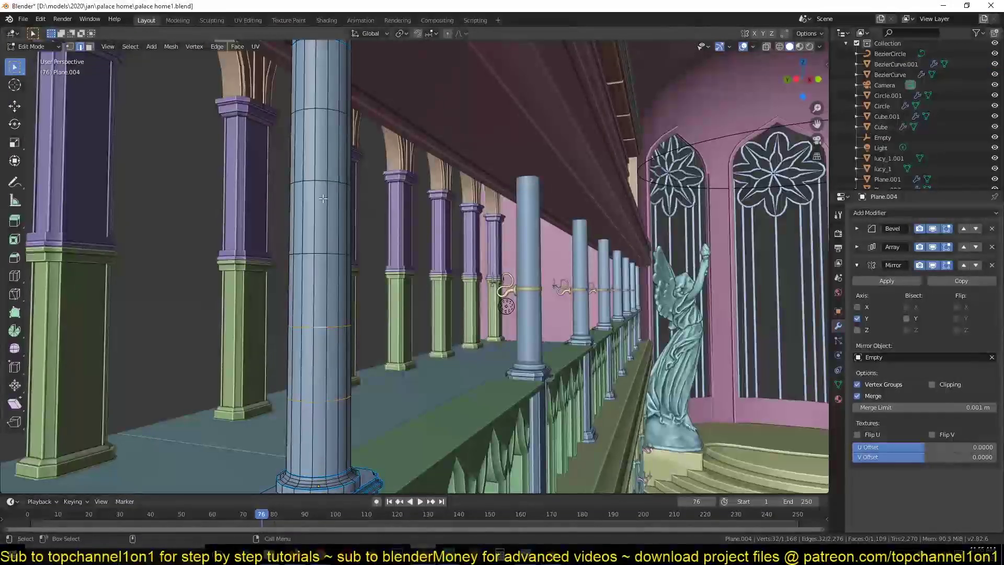
left_click(318, 175, "alt+shift")
key("ctrl+b")
left_click(504, 230)
left_click(337, 182, "alt")
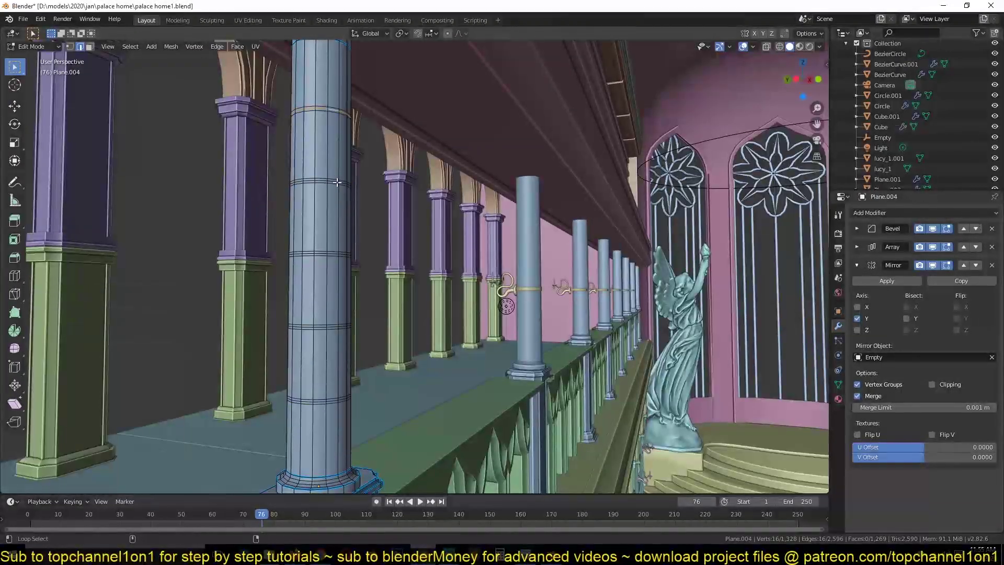
left_click(492, 283)
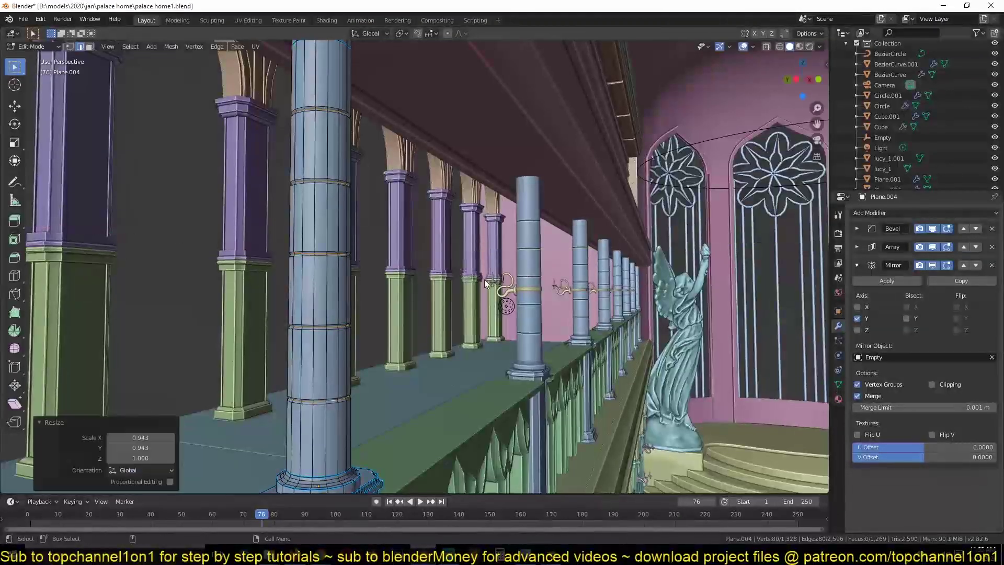
key("Tab")
key("ctrl+s")
key("KP_0")
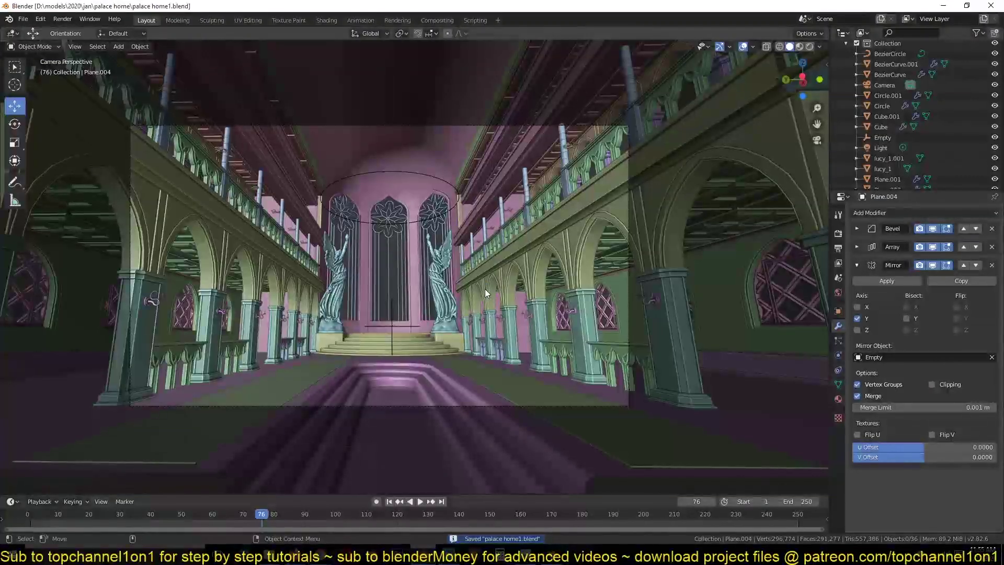
Step: Save a copy as palace home.blend in folder '2' and switch to Top Orthographic view
key("ctrl+shift+s")
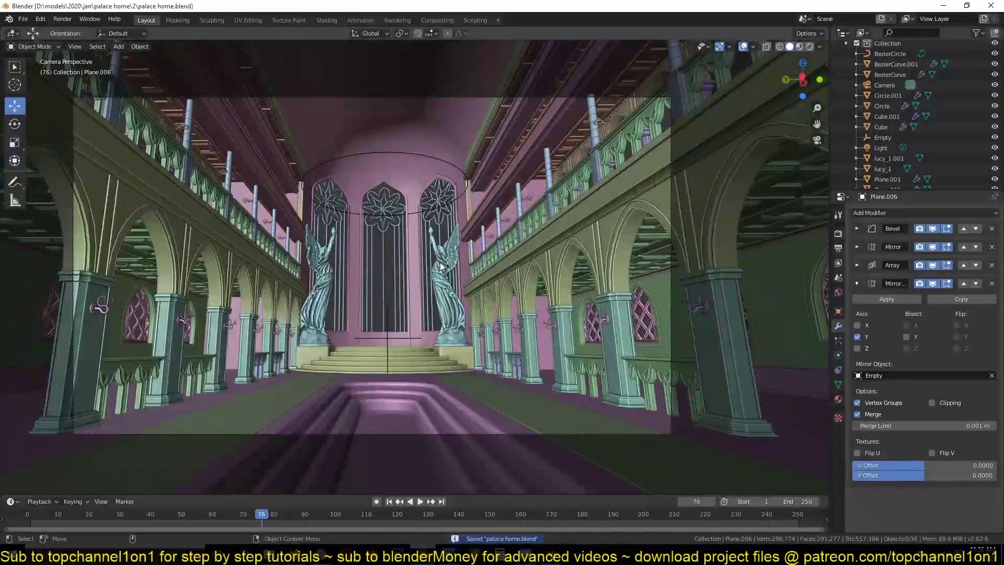
key("KP_7")
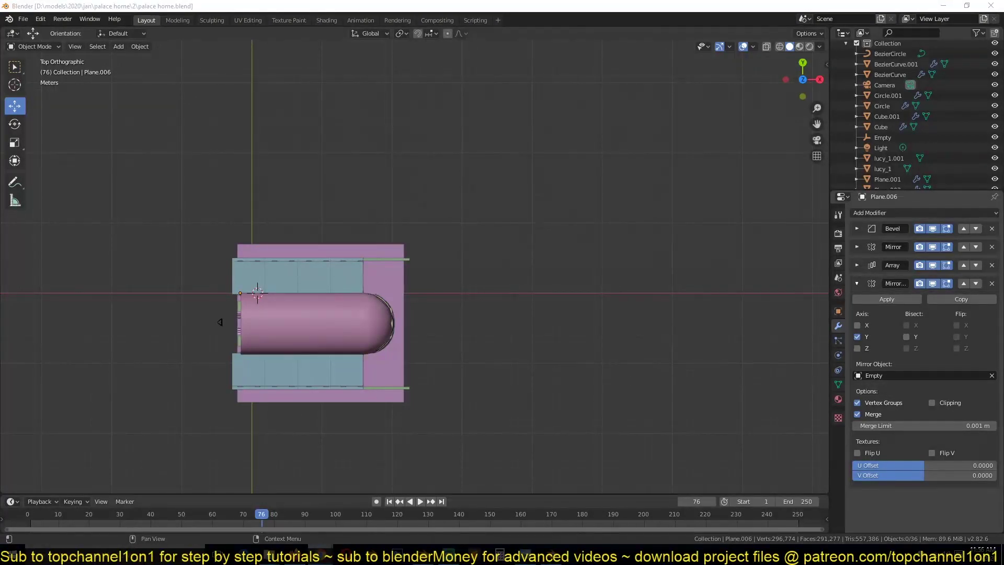
Step: In front view, add a plane and delete its bottom edge and face
middle_click_drag(677, 189, 664, 180, "shift")
key("ctrl+s")
scroll(519, 309, "up", 4)
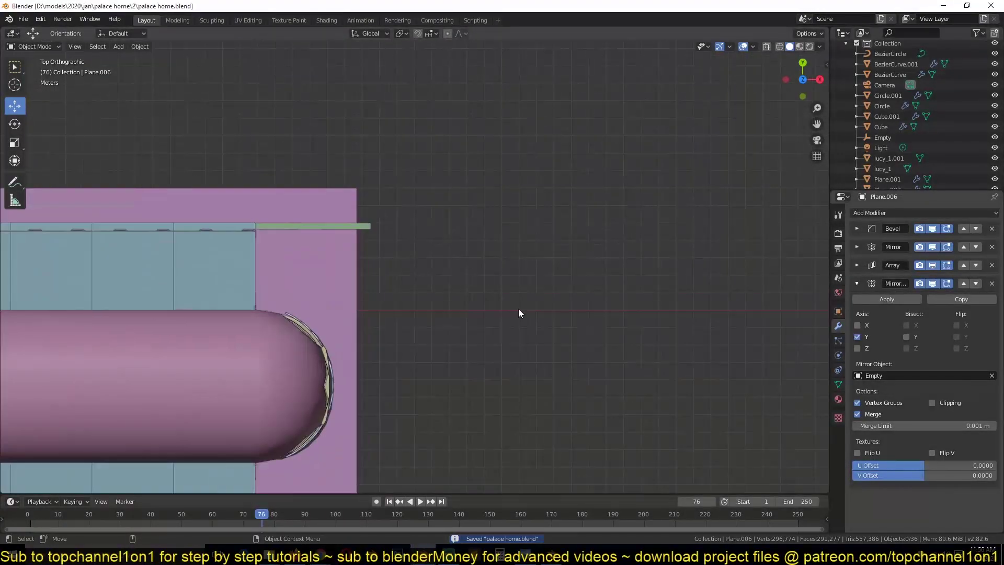
key("KP_1")
scroll(492, 292, "up", 2)
key("shift+a")
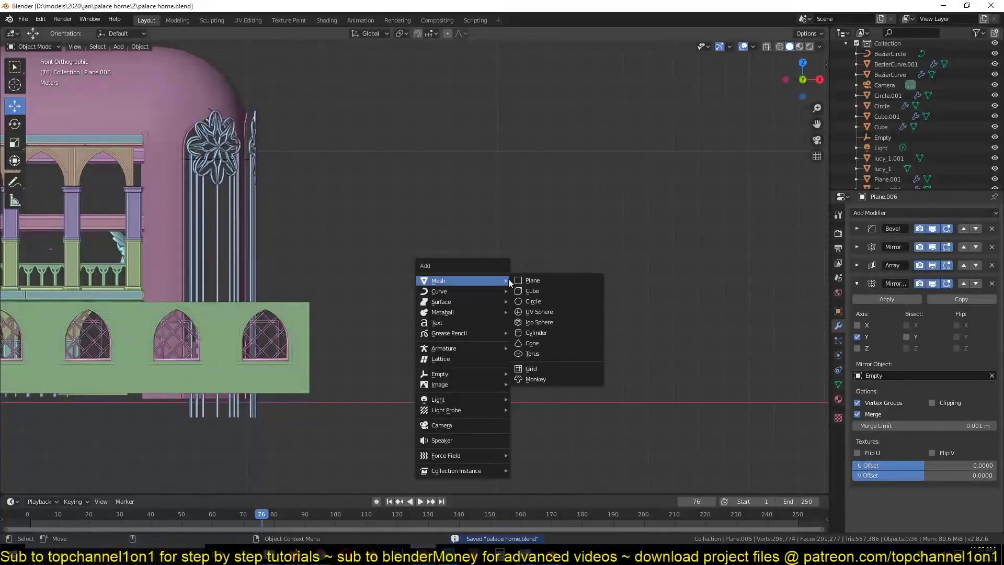
left_click(518, 278)
key("KP_Decimal")
key("Tab")
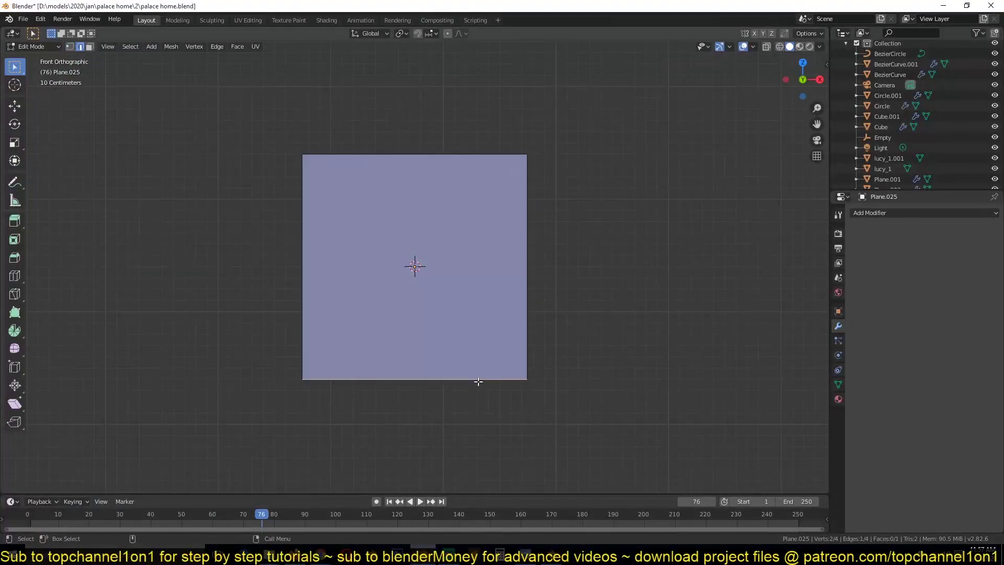
key("x")
left_click(449, 349)
Step: Extrude a new point horizontally and subdivide the top edge for the seat
key("1")
key("e")
left_click(541, 282)
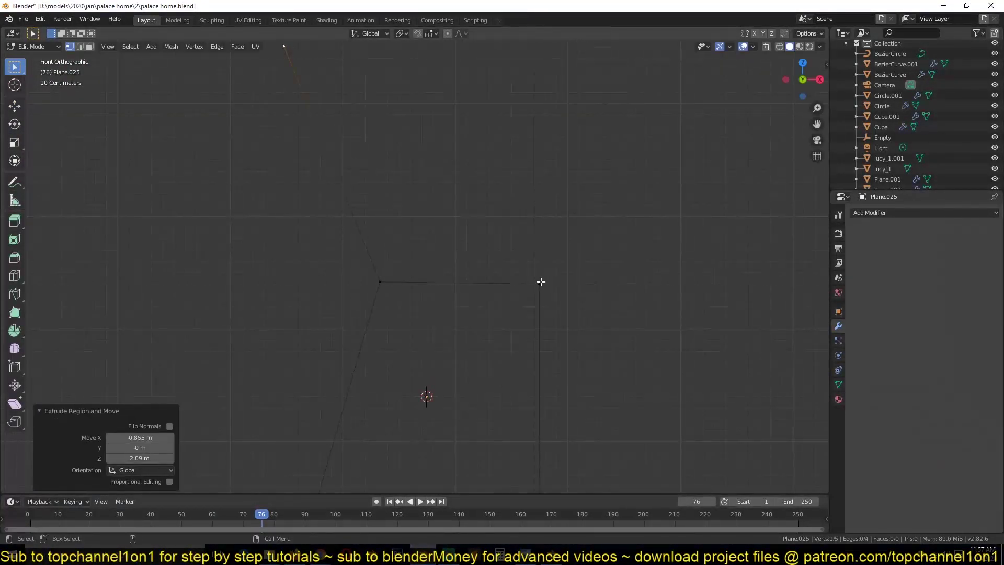
key("g")
key("x")
right_click(293, 191)
left_click(304, 193)
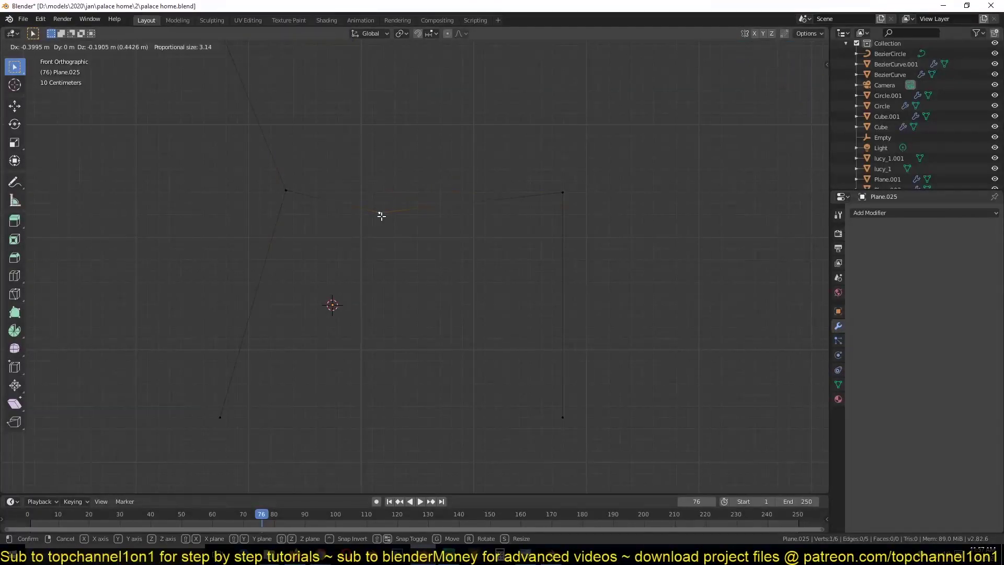
scroll(413, 288, "down", 3)
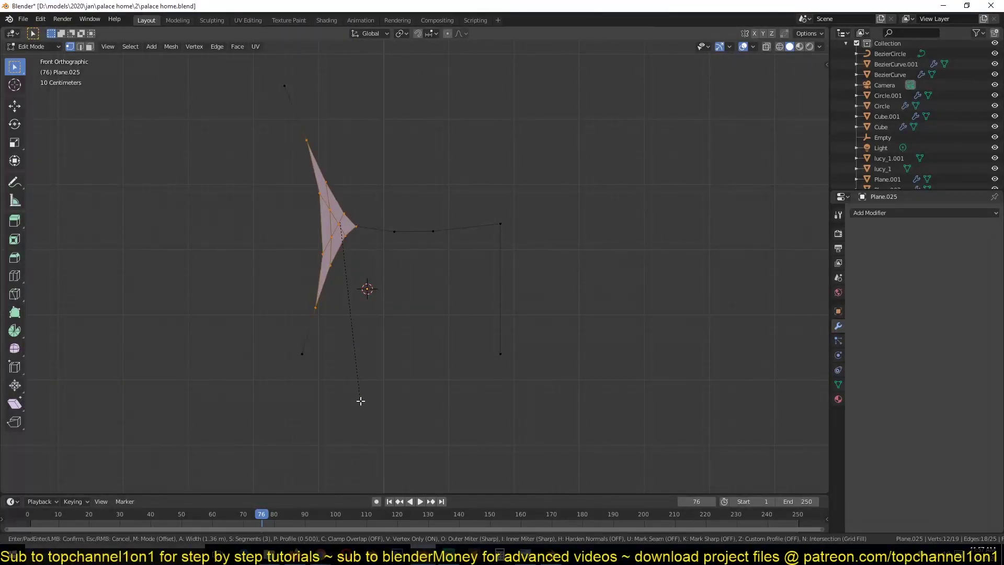
left_click(361, 401)
key("alt+a")
scroll(421, 265, "up", 3)
Step: Remove the stray face and round the frame's corner points with two-segment vertex bevels
key("x")
left_click(390, 230)
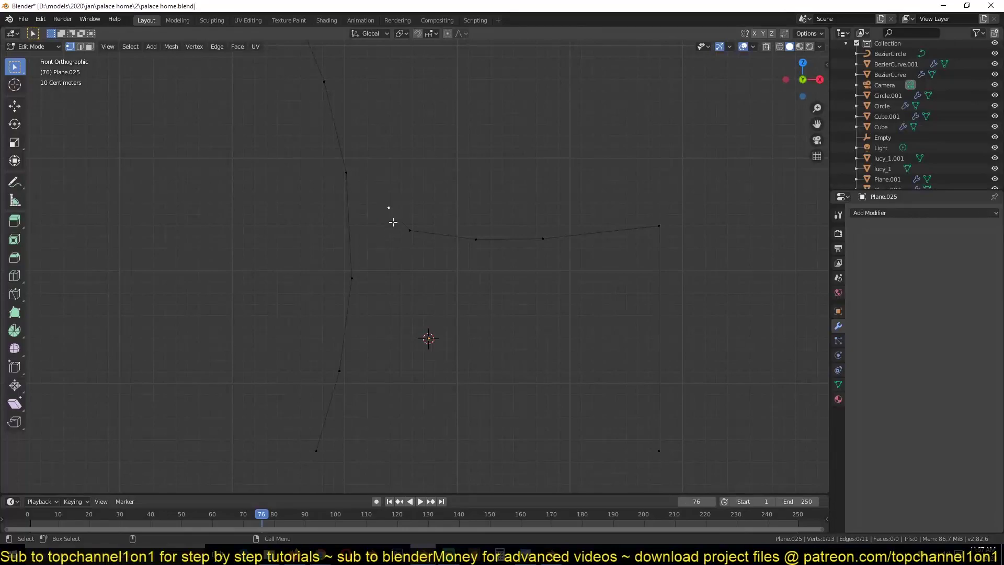
left_click(627, 199)
key("ctrl+shift+b")
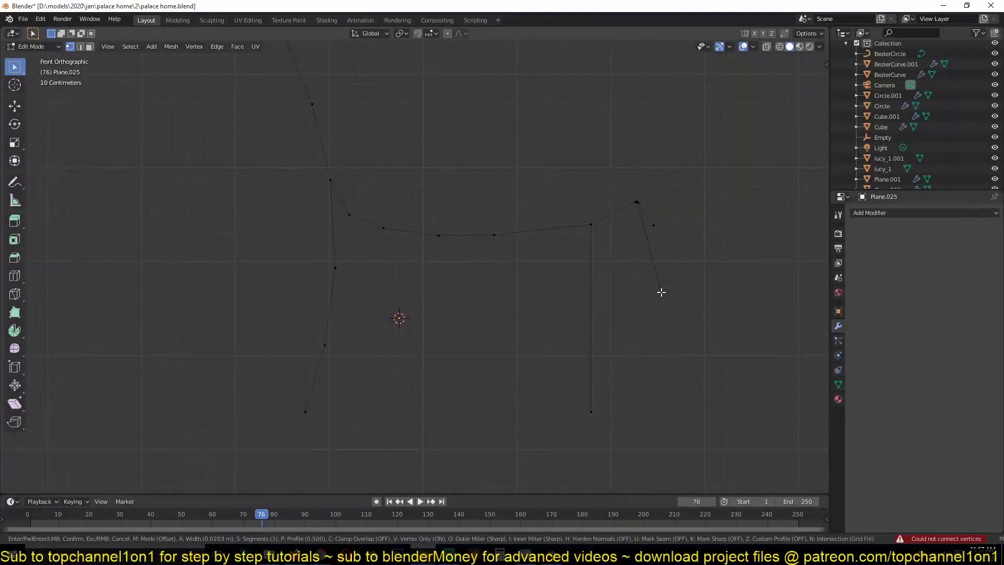
left_click(660, 287)
left_click(591, 225)
right_click(544, 286)
left_click(545, 293)
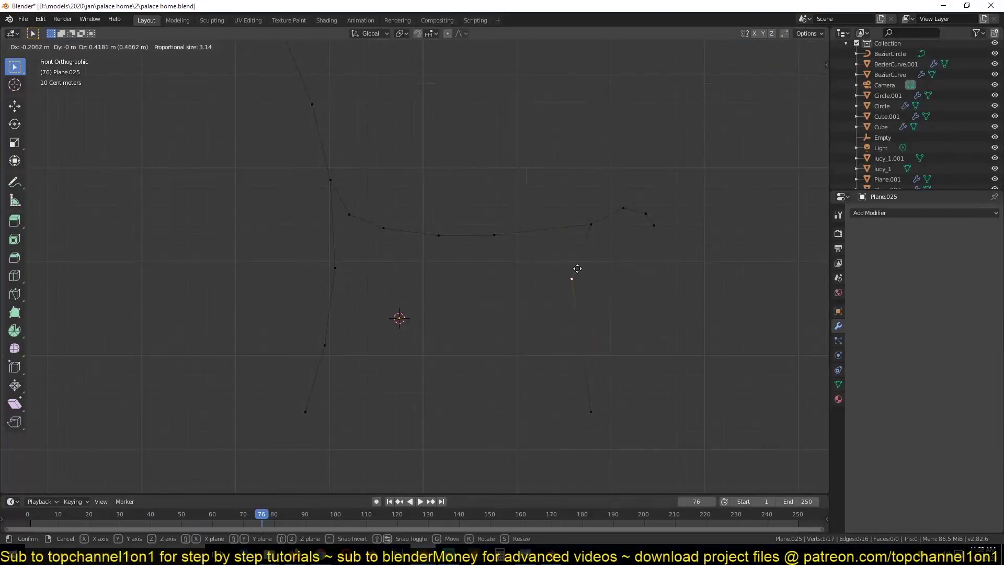
left_click(621, 224)
Step: Add a point partway down the right leg and begin rounding it
left_click(579, 330)
right_click(579, 285)
left_click(579, 285)
left_click(618, 334)
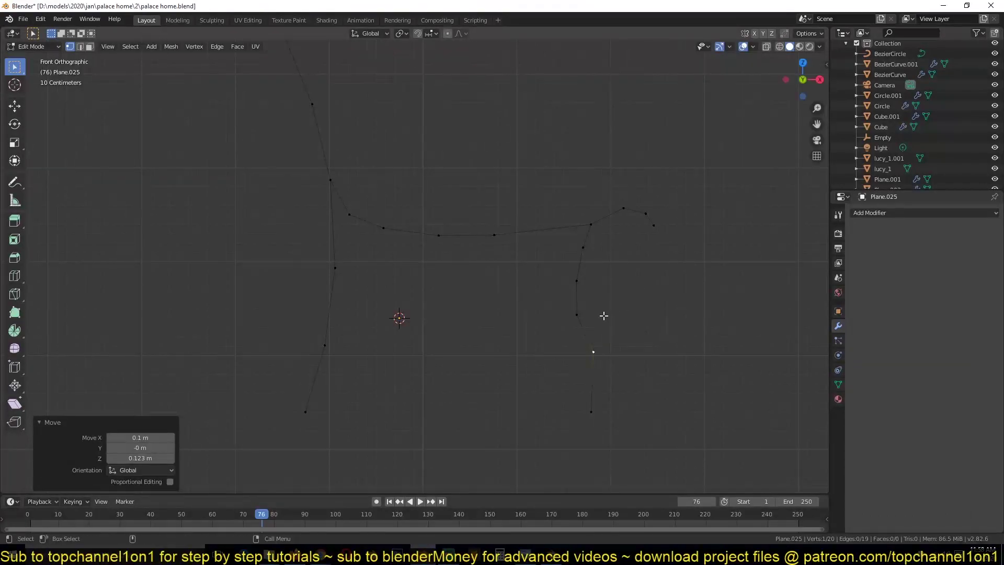
key("ctrl+shift+b")
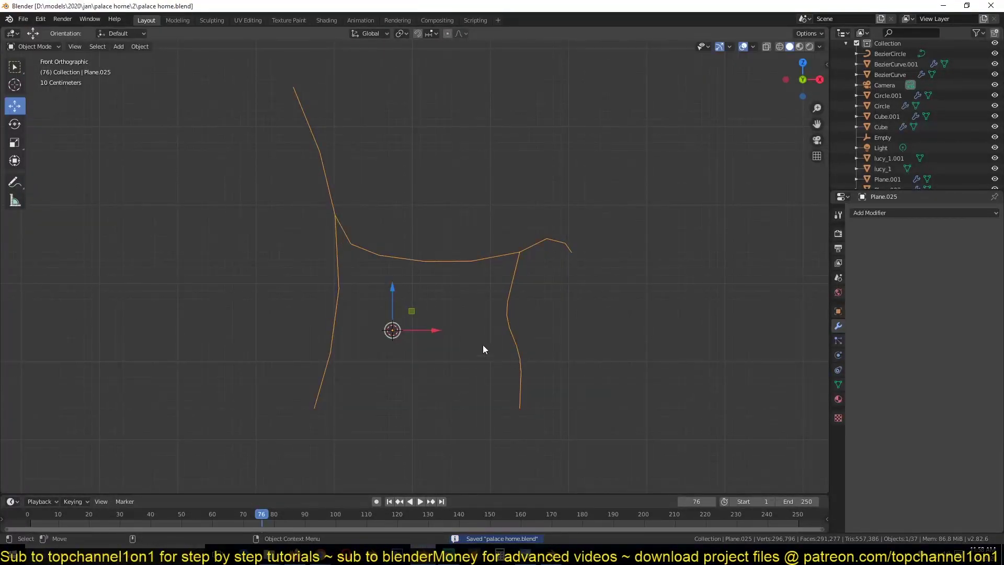
Step: Extrude points from the outline's end along the back and bevel the corner to form the curled top rail
key("Tab")
left_click(327, 184)
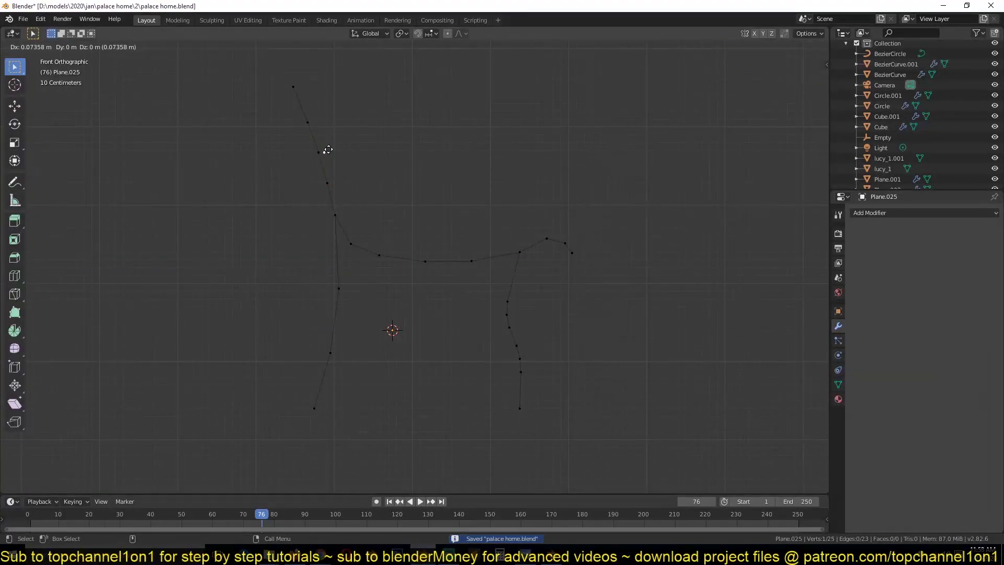
left_click(434, 196)
key("e")
key("ctrl+shift+b")
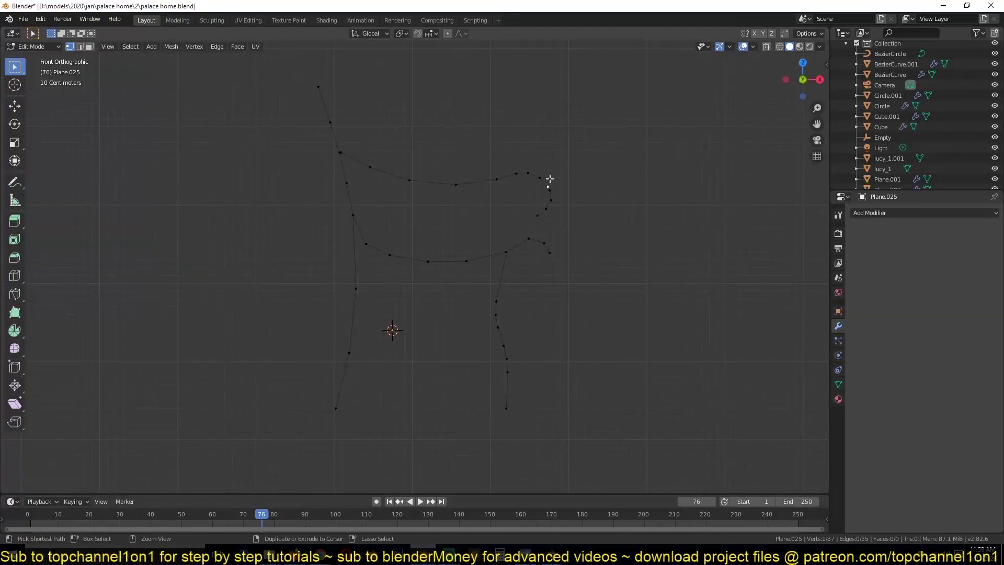
key("e")
left_click(591, 157)
key("e")
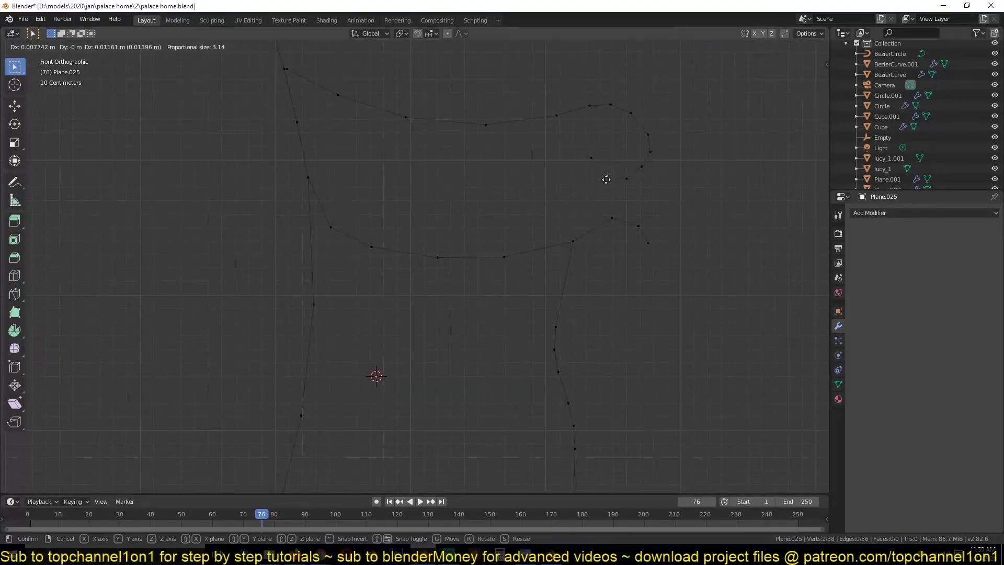
Step: Add inner scroll-loop points at the lower left of the outline and save the file
key("Tab")
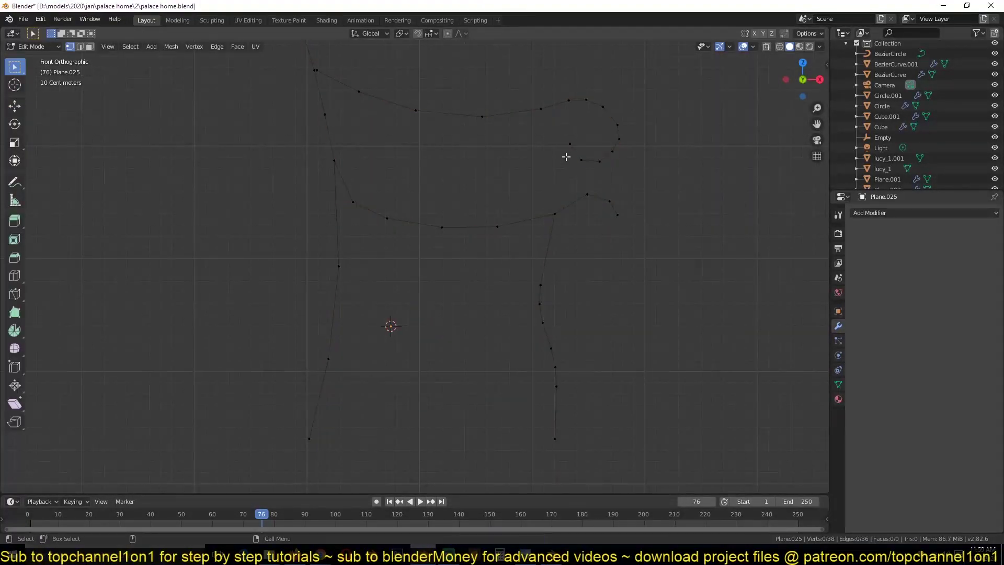
scroll(516, 332, "down", 1)
key("Tab")
scroll(537, 235, "up", 4)
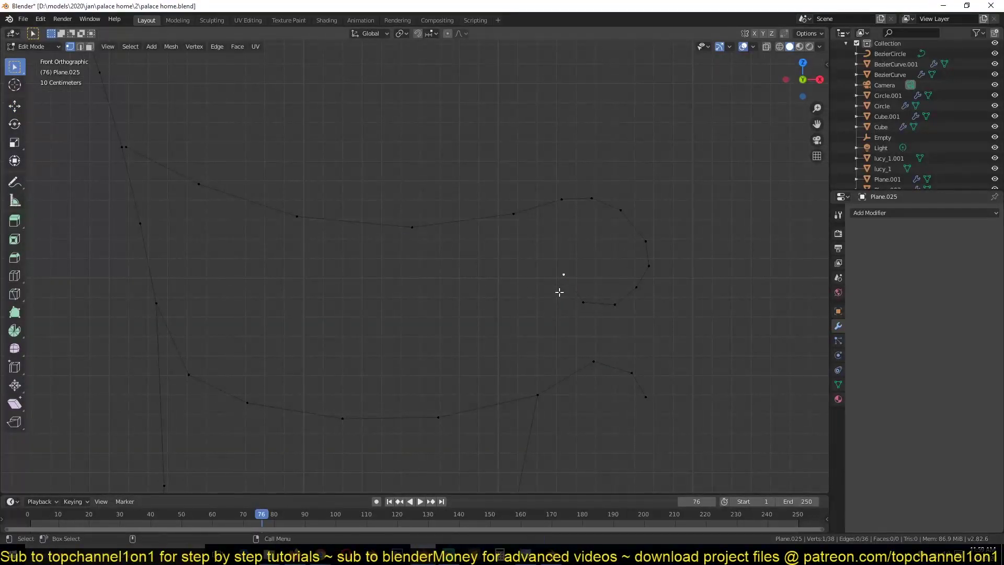
left_click(502, 412)
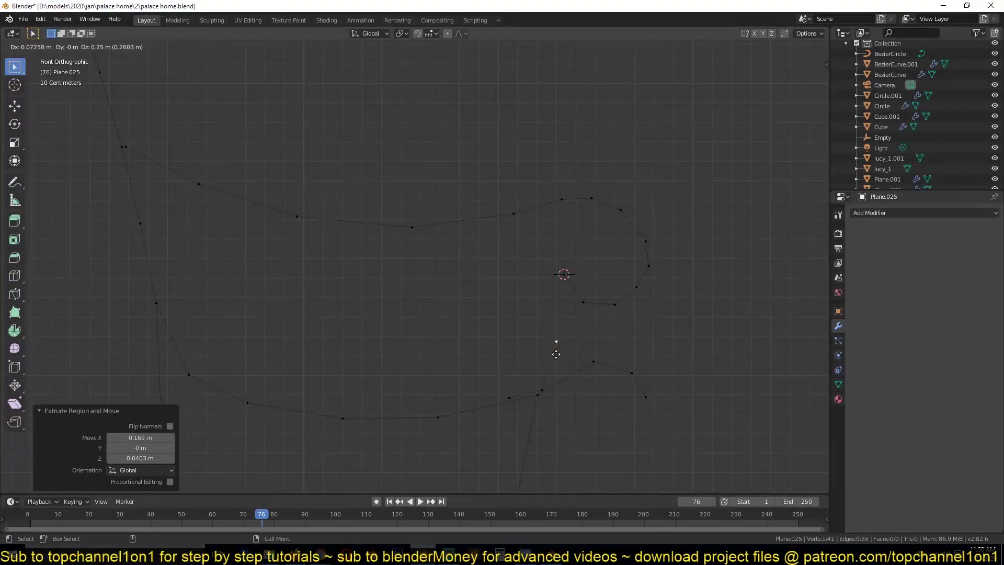
left_click(419, 309)
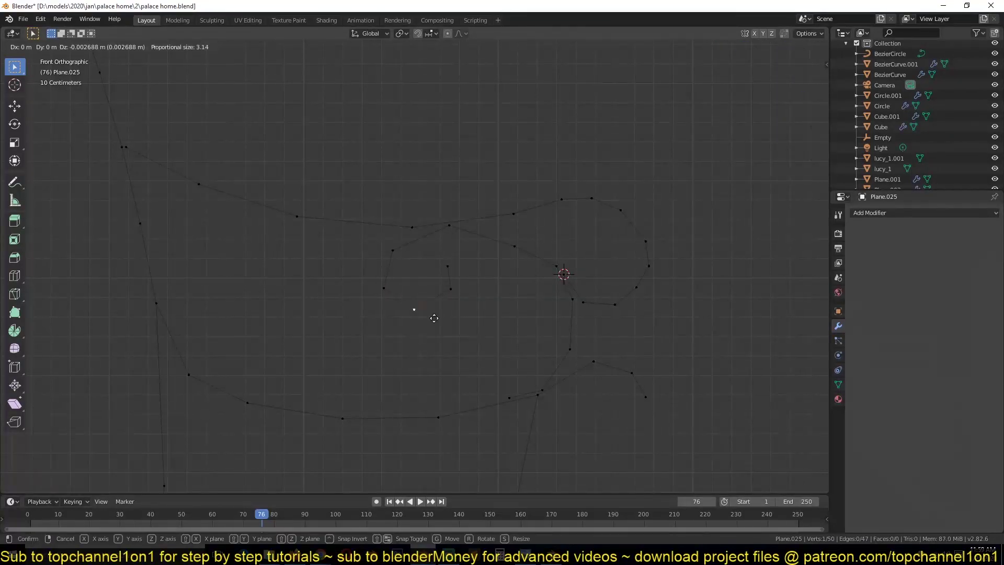
key("Tab")
key("ctrl+s")
key("Tab")
Step: Finish the scroll point, then begin extruding the left leg line into a flat strip
key("e")
left_click(598, 242)
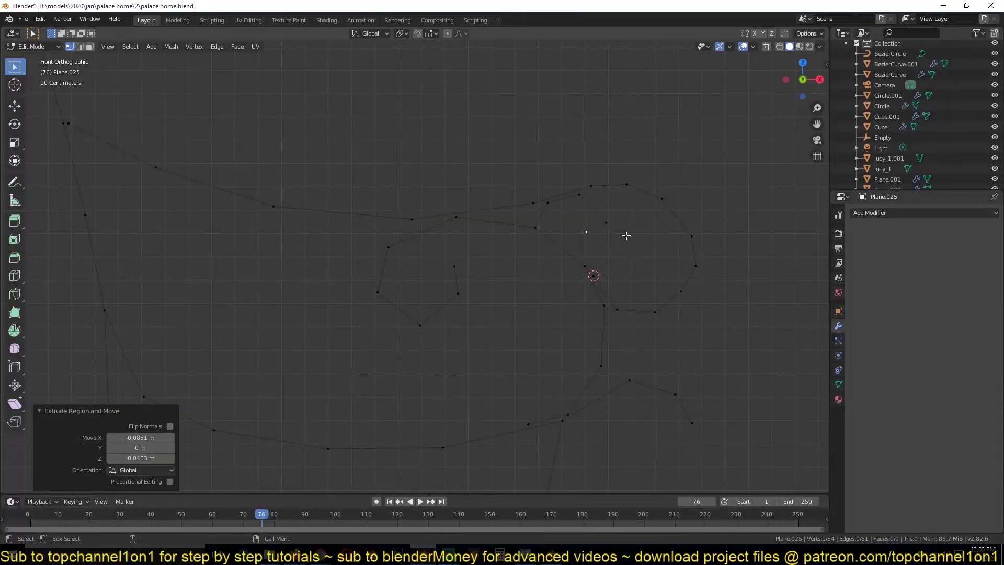
key("Tab")
scroll(529, 331, "down", 1)
key("Tab")
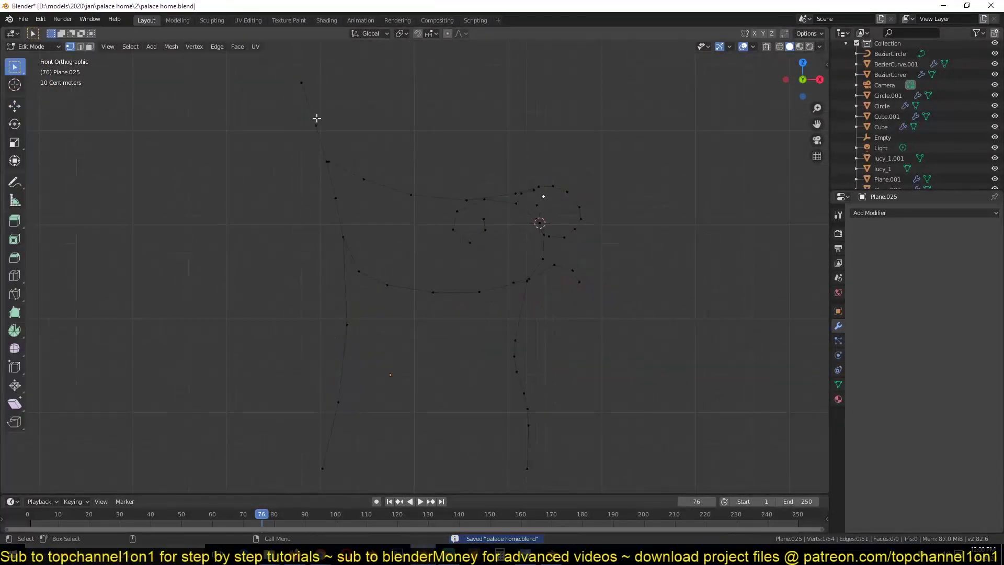
left_click(324, 460, "ctrl")
key("e")
left_click(504, 308, "ctrl")
Step: Extrude the seat line into a strip and try removing points at the strip's end
key("e")
scroll(388, 281, "up", 2)
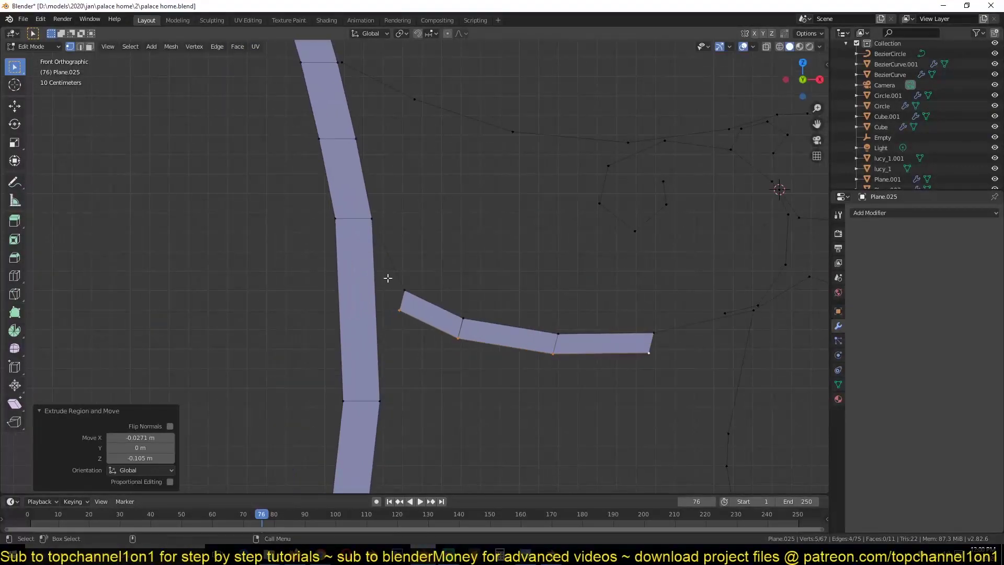
left_click(342, 278)
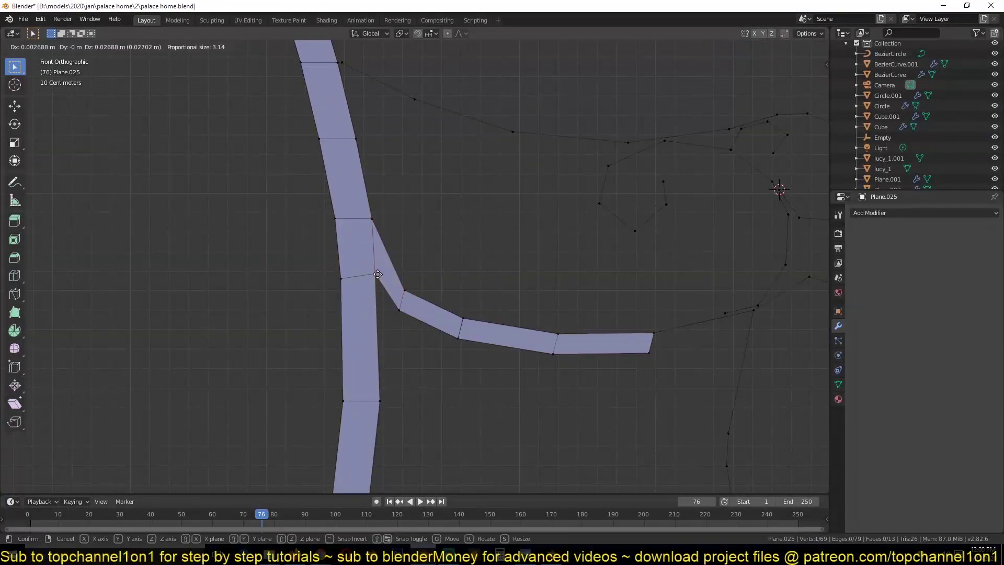
left_click(377, 296)
middle_click_drag(376, 296, 148, 263, "shift")
left_click(214, 309)
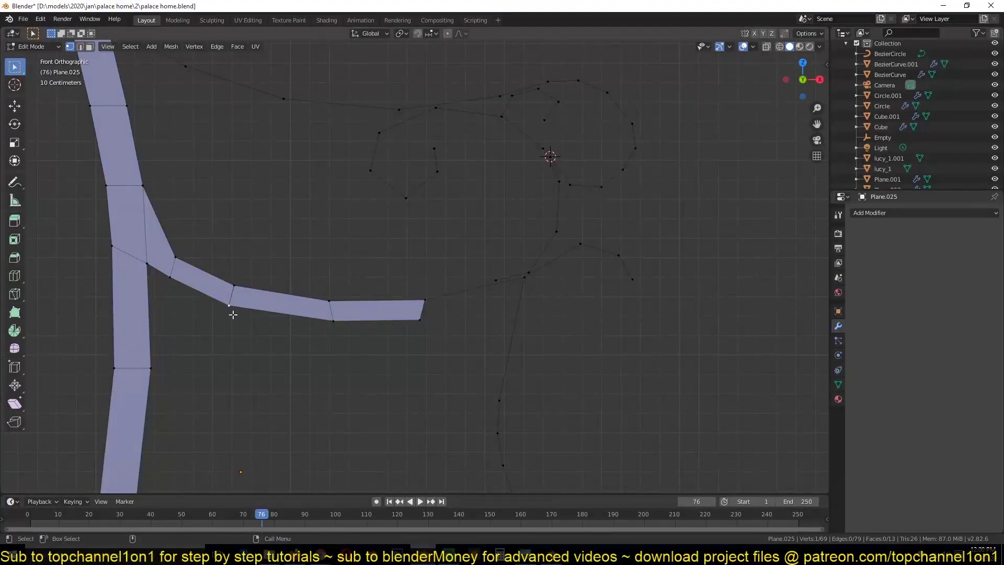
right_click(233, 315)
left_click(252, 469)
Step: Undo the removal, fill a face joining leg and seat strips, and extrude a strip piece rightward
mouse_move(449, 348)
middle_mouse_down("shift")
mouse_move(472, 449)
mouse_move(308, 255)
middle_mouse_up("shift")
key("ctrl+z")
scroll(472, 450, "up", 2)
left_click(307, 255)
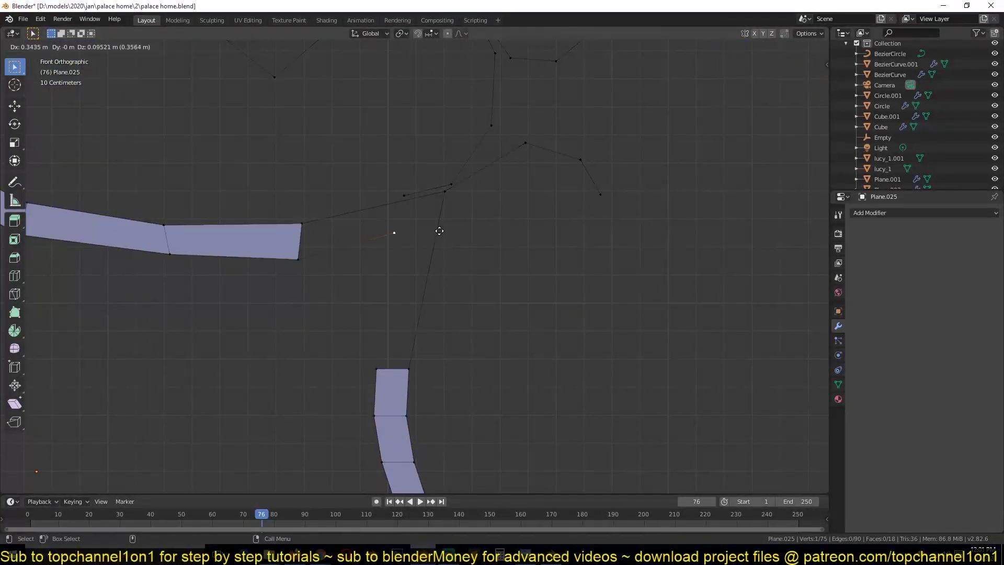
key("f")
middle_click_drag(456, 256, 401, 349, "shift")
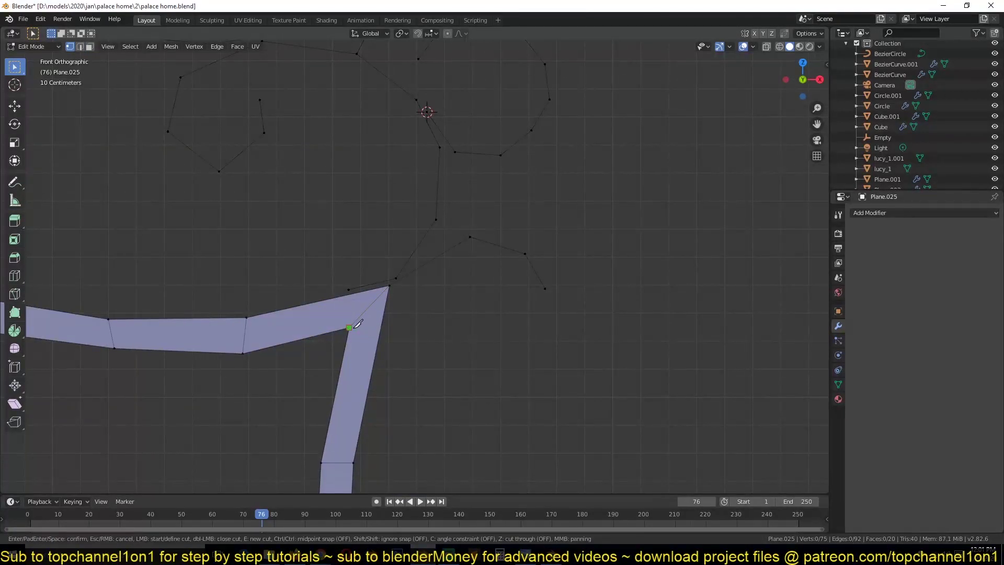
key("e")
left_click(516, 298)
key("e")
left_click(475, 269)
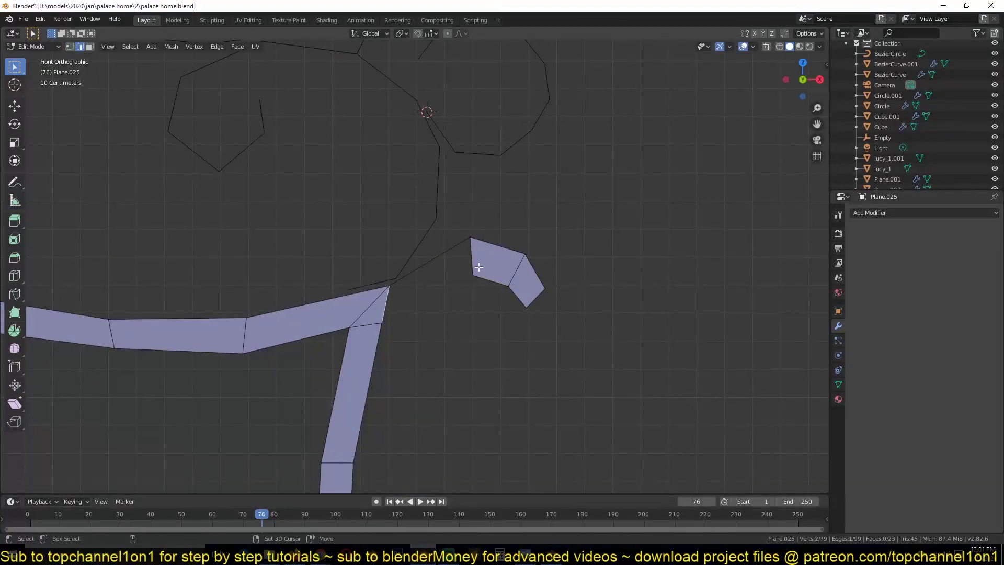
Step: Check the strip shape, save, and adjust a point with a soft-falloff move
key("Tab")
scroll(458, 366, "down", 3)
key("Tab")
scroll(591, 329, "up", 4)
key("ctrl+s")
left_click(542, 336)
key("Tab")
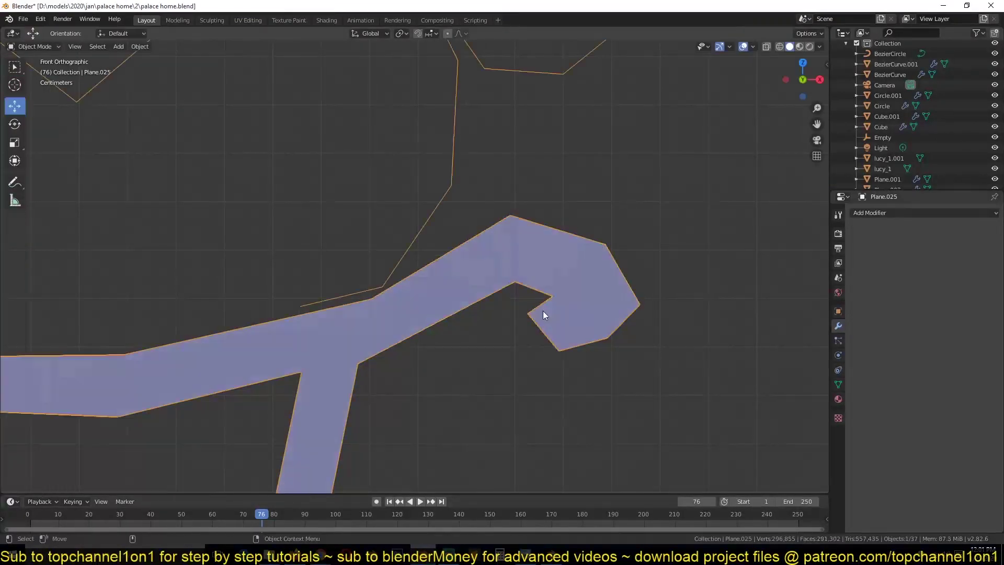
scroll(532, 363, "down", 3)
key("Tab")
scroll(518, 390, "up", 2)
key("g")
left_click(187, 325)
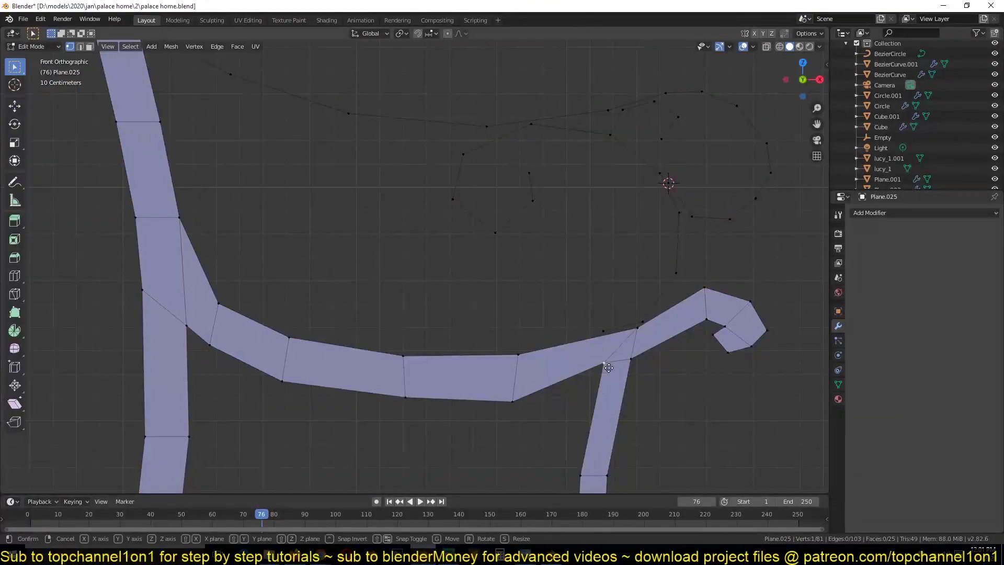
Step: Select the upper curve's edge chain and extrude it into a strip of faces
key("k")
middle_click_drag(578, 365, 486, 342, "shift")
key("ctrl+s")
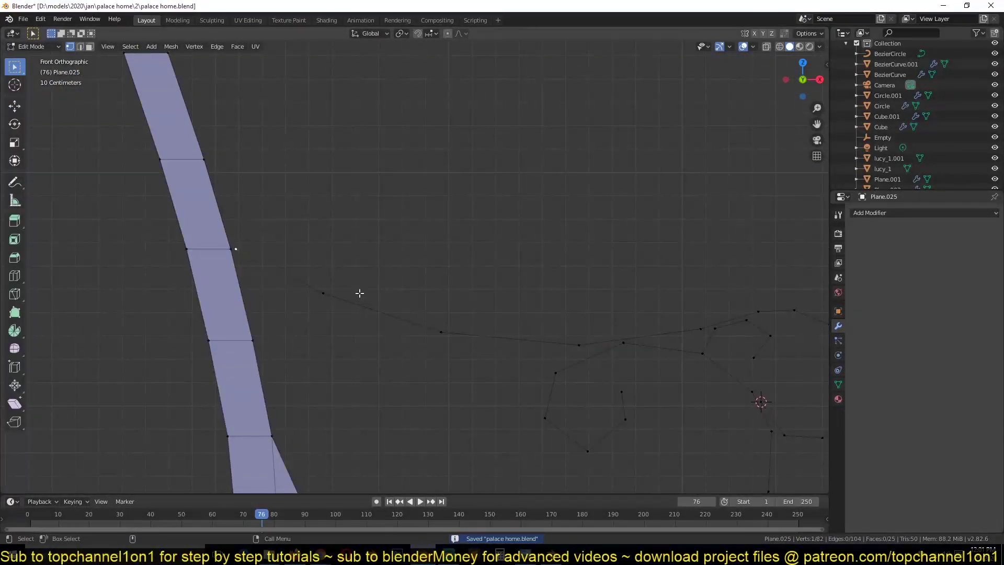
scroll(360, 293, "down", 2)
middle_click_drag(325, 298, 589, 286, "shift")
left_click(623, 257, "alt")
key("e")
left_click(179, 189)
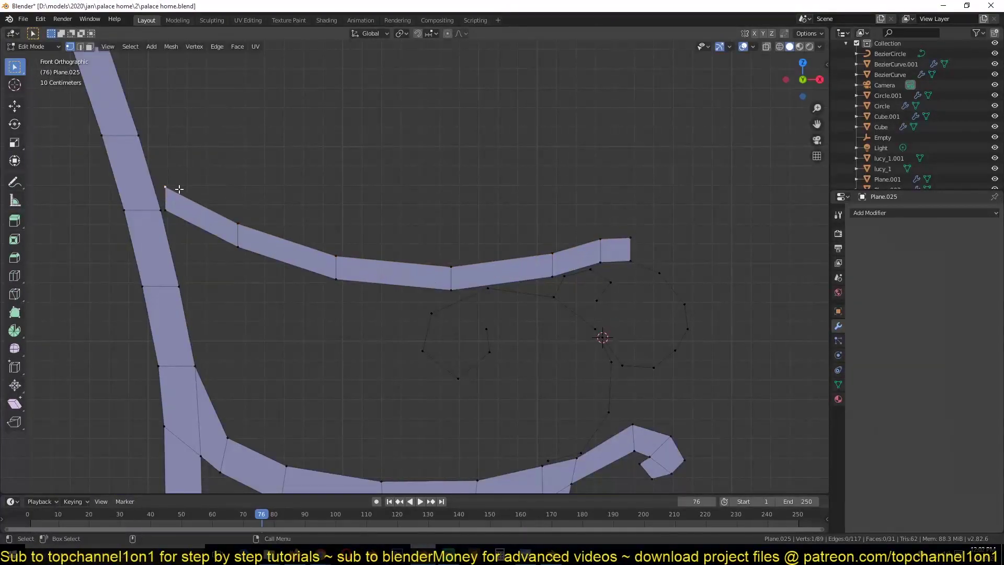
Step: Slide the top strip's outer edge loop to thin it and fill the gaps with faces
middle_click_drag(671, 266, 575, 232, "shift")
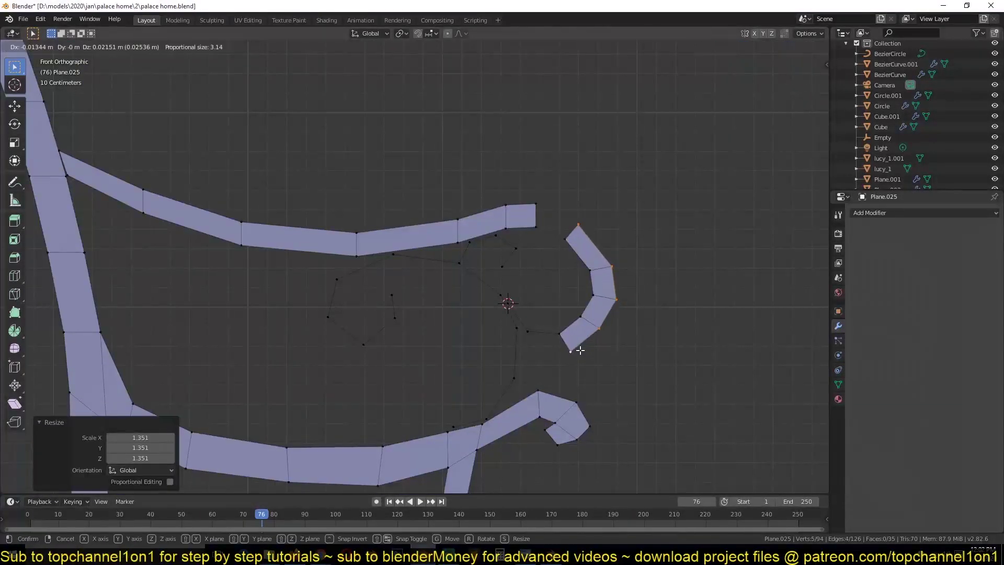
scroll(580, 350, "up", 1)
left_click(541, 183, "alt")
key("g")
key("g")
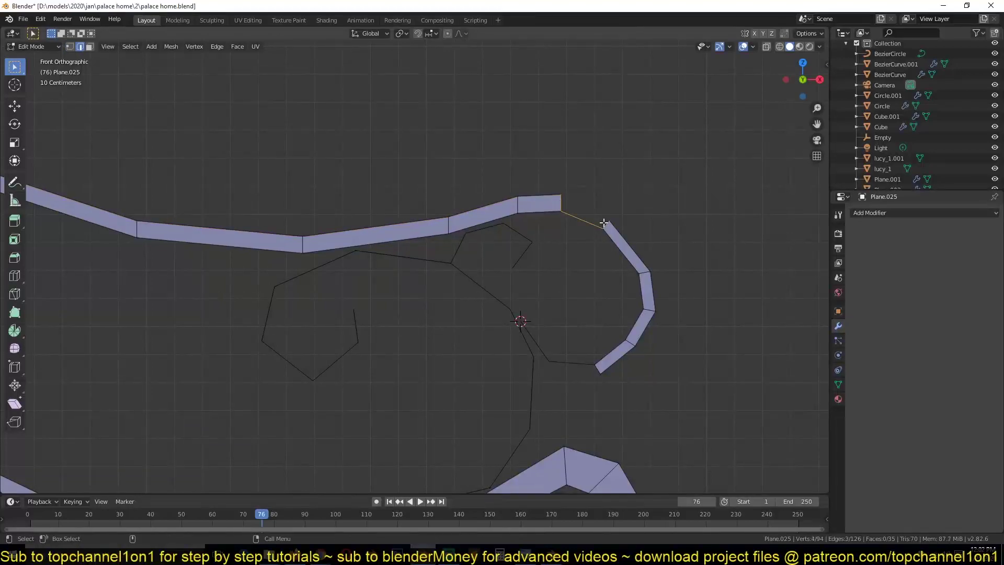
key("f")
scroll(545, 338, "up", 2)
key("1")
key("ctrl+s")
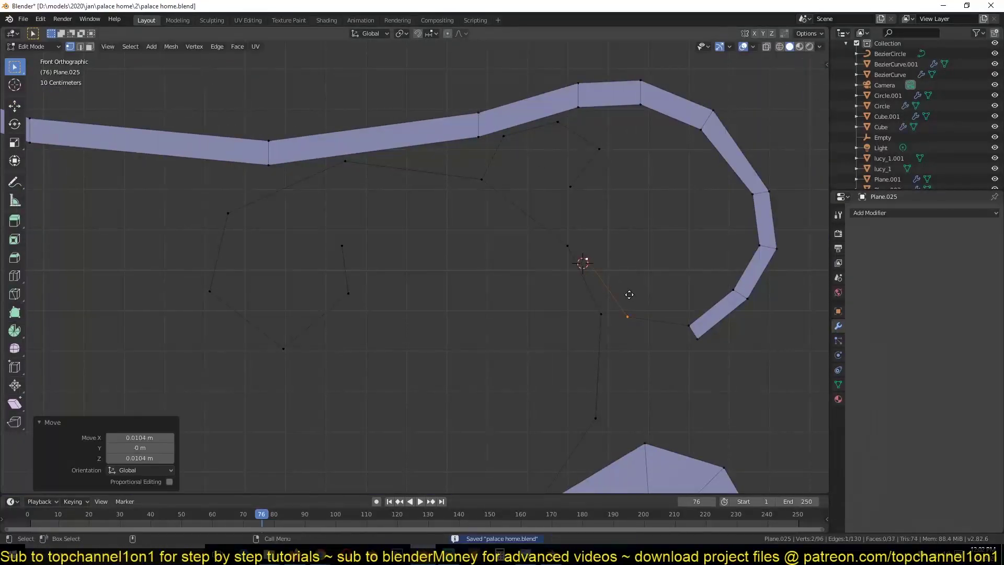
key("f")
scroll(573, 297, "down", 2)
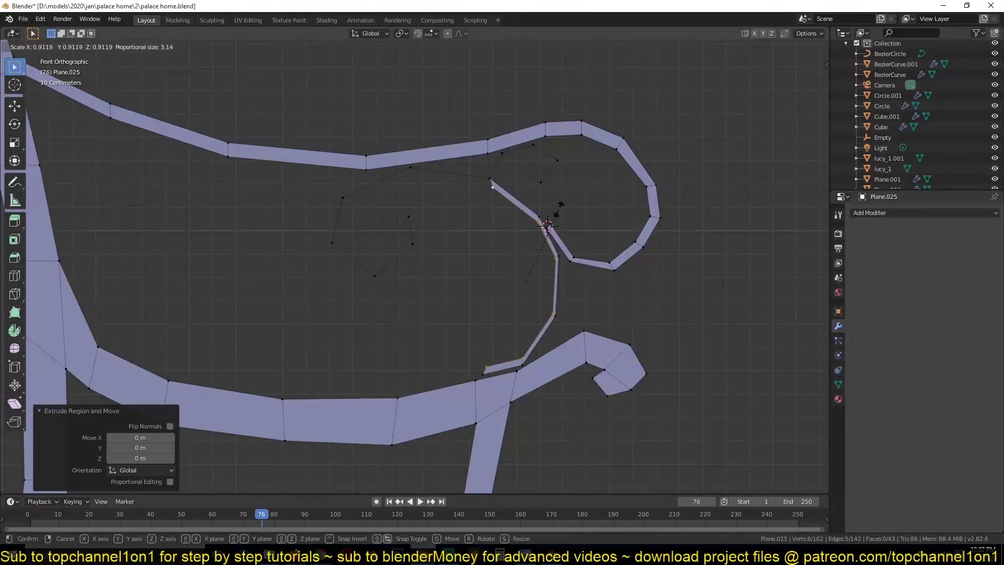
Step: Add a loop cut across the new scroll strip
key("2")
key("shift+r")
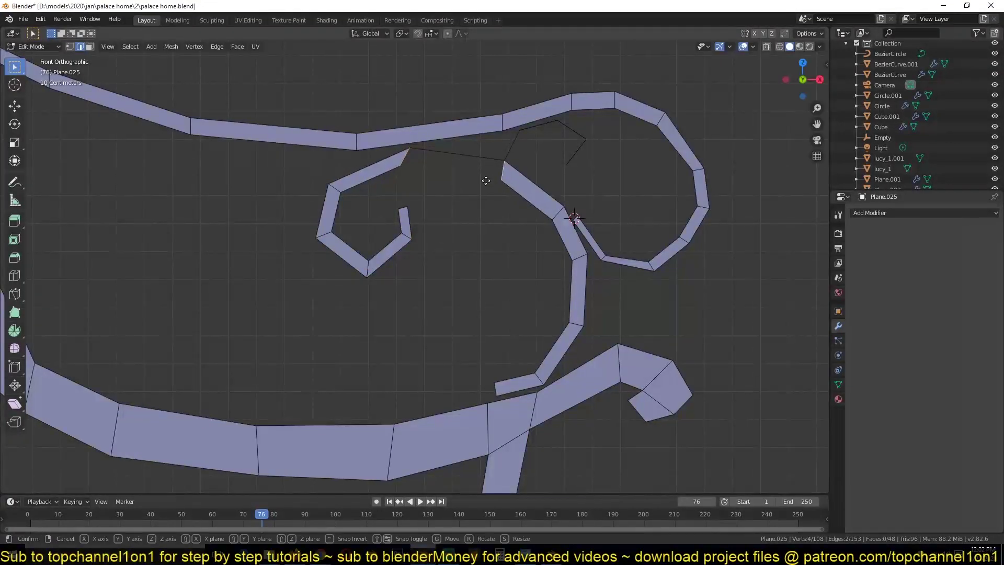
key("Escape")
scroll(417, 172, "up", 3)
key("shift+r")
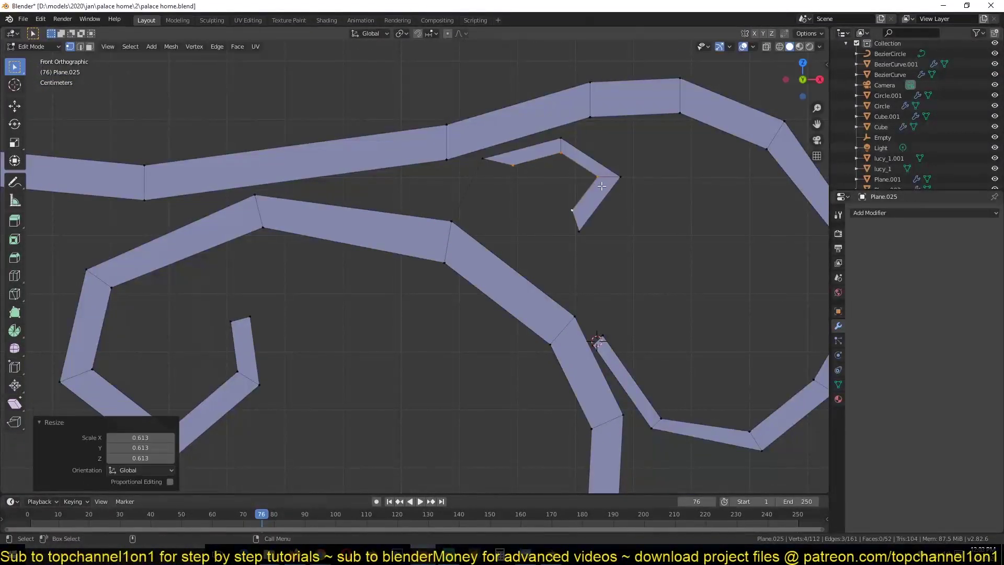
key("ctrl+r")
left_click(466, 230)
Step: Bridge the last strip to the upper piece with a face and save the blend file
key("f")
scroll(469, 235, "down", 3)
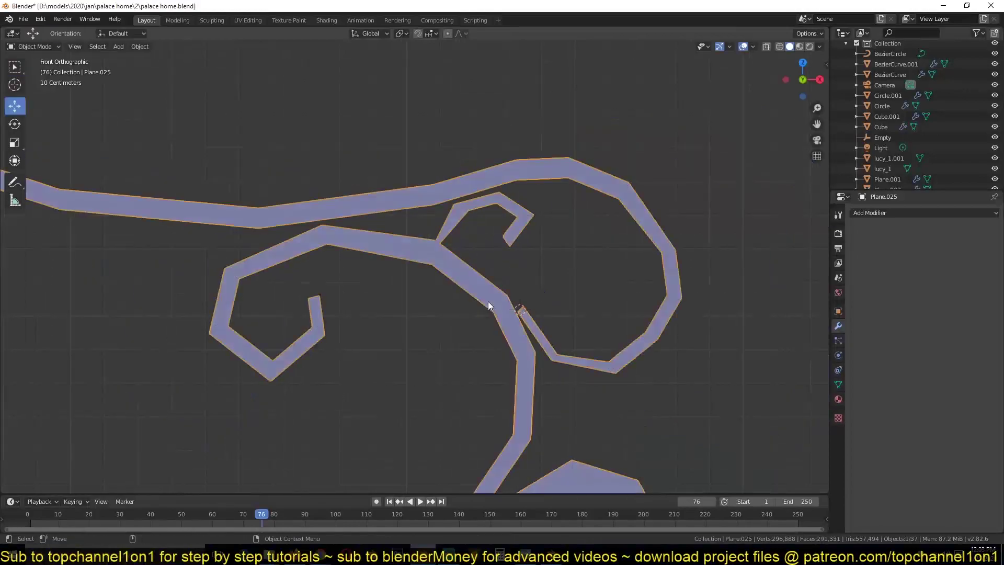
scroll(488, 301, "down", 2)
key("ctrl+s")
scroll(458, 349, "up", 2)
left_click(458, 349, "ctrl")
key("Tab")
scroll(486, 366, "down", 4)
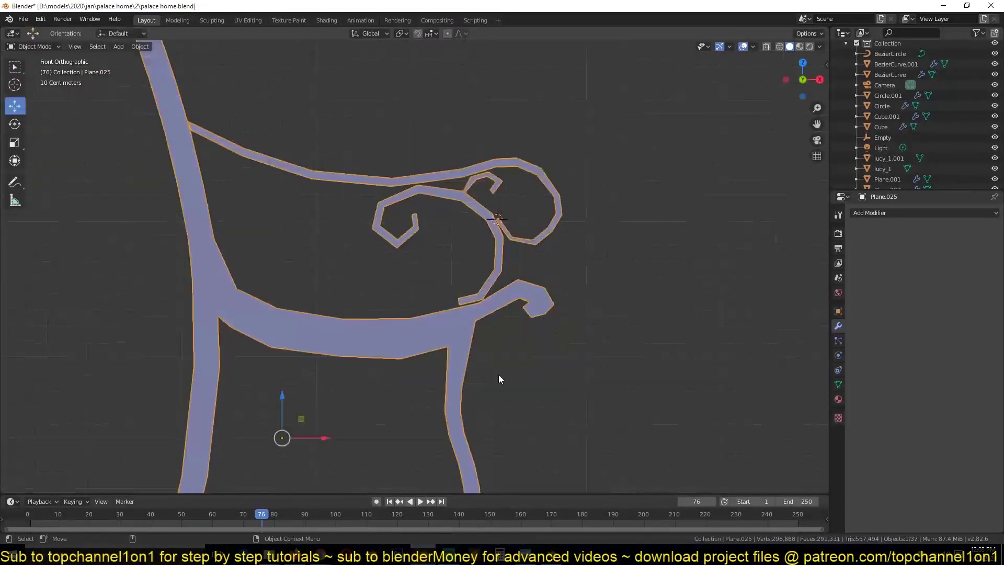
scroll(492, 366, "up", 3)
scroll(494, 362, "down", 3)
key("ctrl+s")
scroll(453, 295, "up", 5)
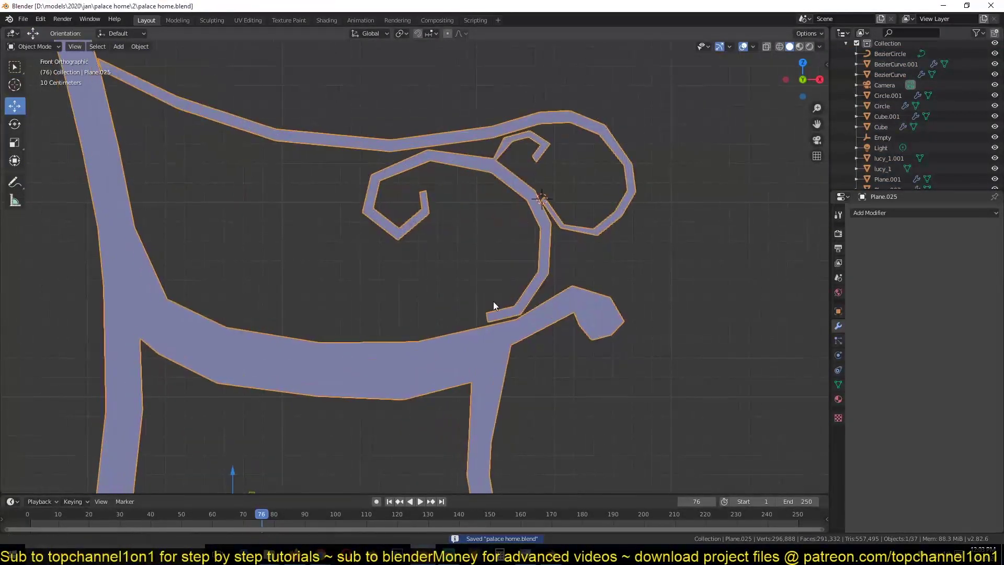
Step: Add a loop cut along the seat and select all geometry linked to the frame
key("Tab")
scroll(492, 303, "down", 3)
key("ctrl+r")
left_click(453, 318)
key("ctrl+l")
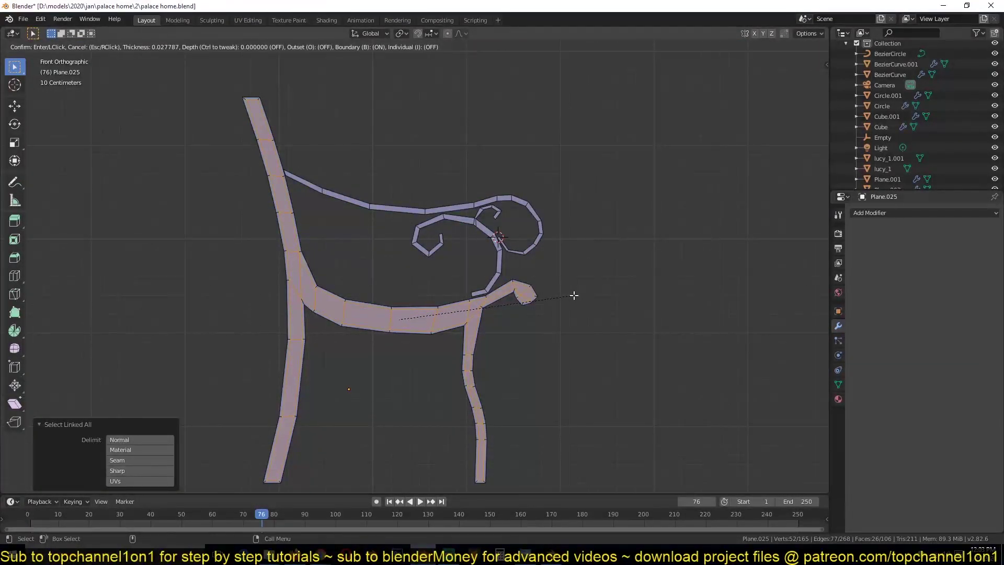
key("Escape")
mouse_move(574, 296)
middle_mouse_down()
mouse_move(544, 331)
mouse_move(449, 372)
middle_mouse_up()
key("Tab")
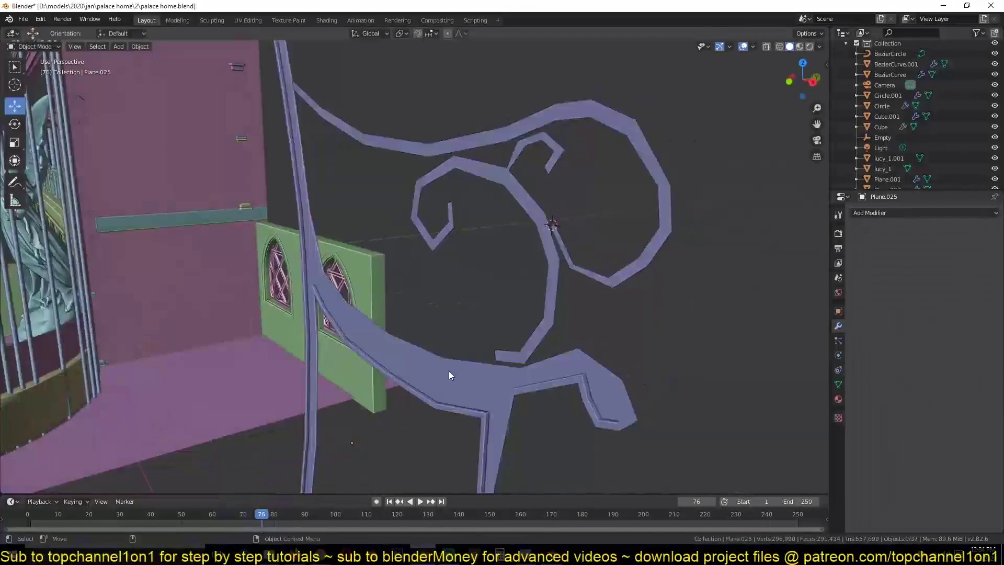
Step: Extrude the whole curly frame along Y to give it solid depth
key("Tab")
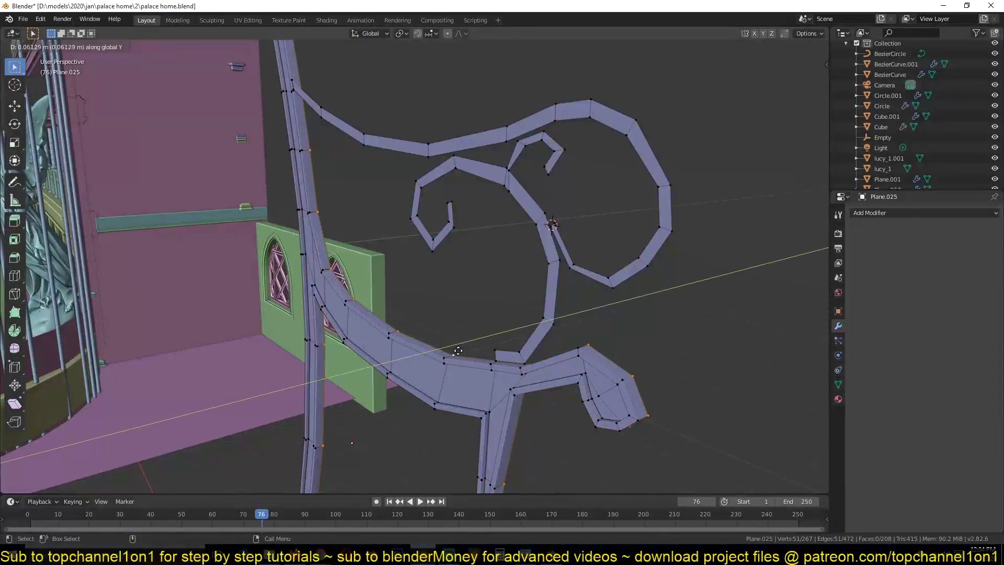
left_click(458, 351)
mouse_move(457, 351)
middle_mouse_down()
mouse_move(411, 362)
mouse_move(382, 334)
middle_mouse_up()
key("Tab")
key("Tab")
scroll(381, 335, "up", 3)
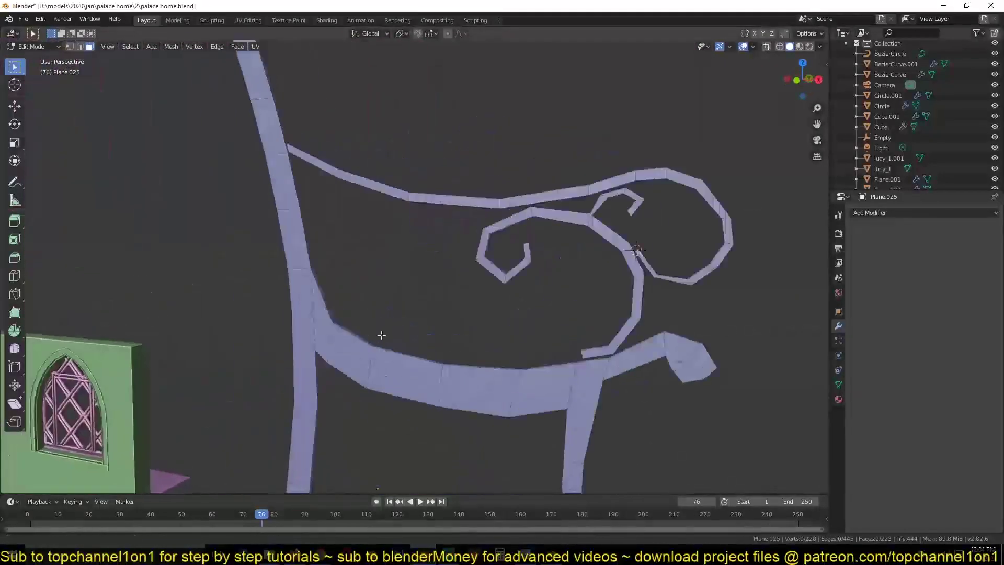
scroll(382, 335, "down", 5)
scroll(415, 224, "up", 5)
Step: Inset the railing arm faces to form a border and merge duplicate vertices by distance
left_click(282, 301)
mouse_move(415, 270)
middle_mouse_down()
mouse_move(351, 307)
mouse_move(471, 314)
middle_mouse_up()
left_click(505, 327, "ctrl")
key("i")
left_click(585, 239)
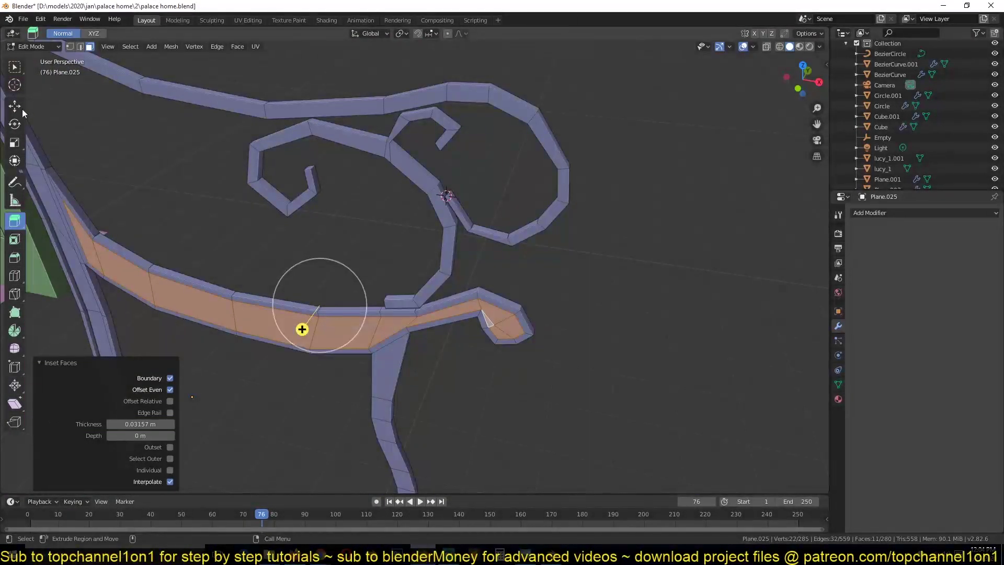
key("a")
right_click(494, 197)
Step: Inset a border on the vertical post faces and save the file
left_click(539, 253)
middle_click_drag(538, 253, 399, 242)
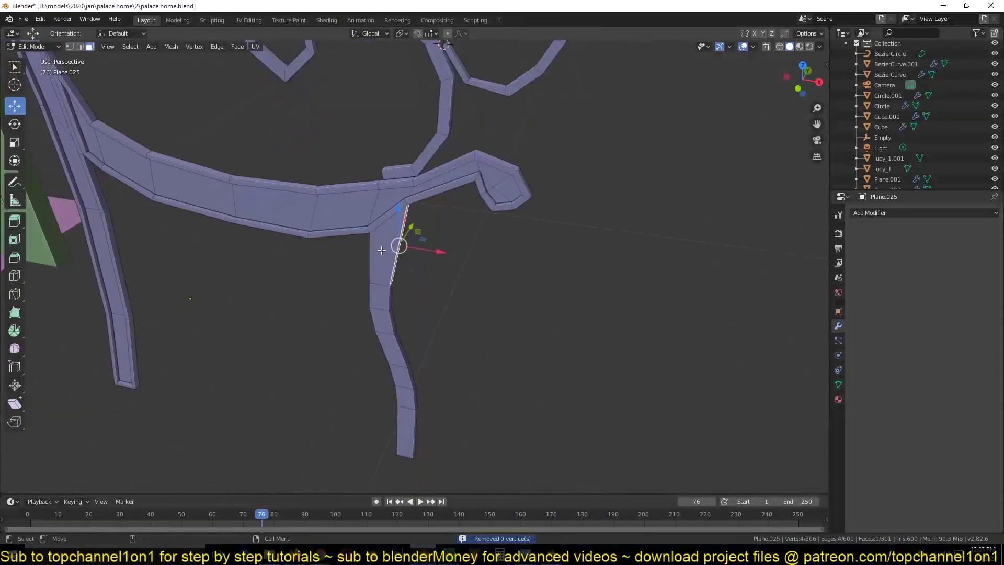
left_click(406, 431, "ctrl")
key("i")
left_click(518, 240)
key("Tab")
scroll(512, 284, "up", 4)
middle_click_drag(513, 284, 469, 303)
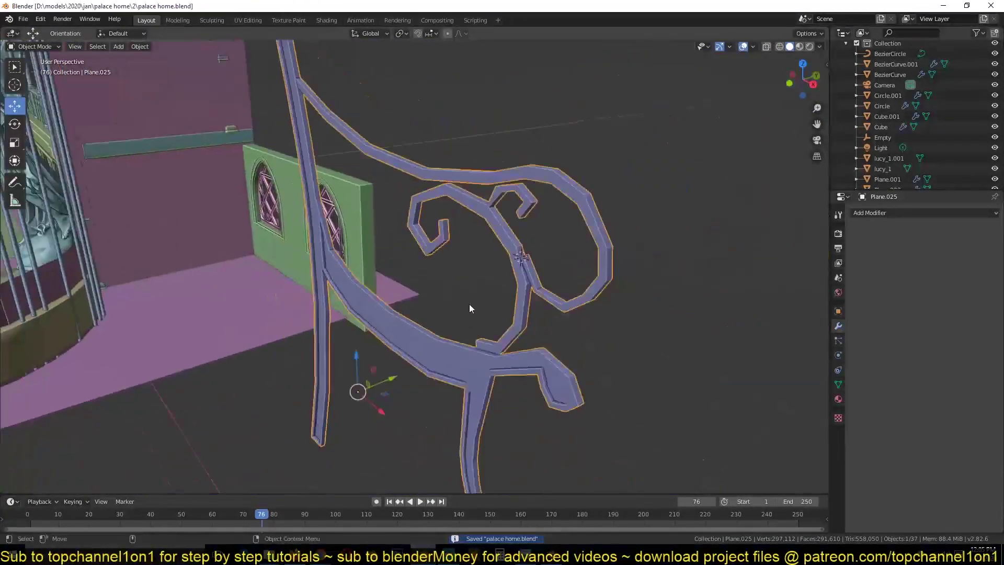
key("ctrl+s")
Step: Add a Bevel modifier with 0.1 m offset to the frame
left_click(923, 212)
left_click(803, 247)
mouse_move(575, 340)
middle_mouse_down()
mouse_move(505, 297)
mouse_move(628, 306)
middle_mouse_up()
left_click(504, 297)
scroll(627, 302, "up", 4)
key("Tab")
Step: Smooth the side frame with a Subdivision modifier and raise its bevel angle to 60°
key("alt+a")
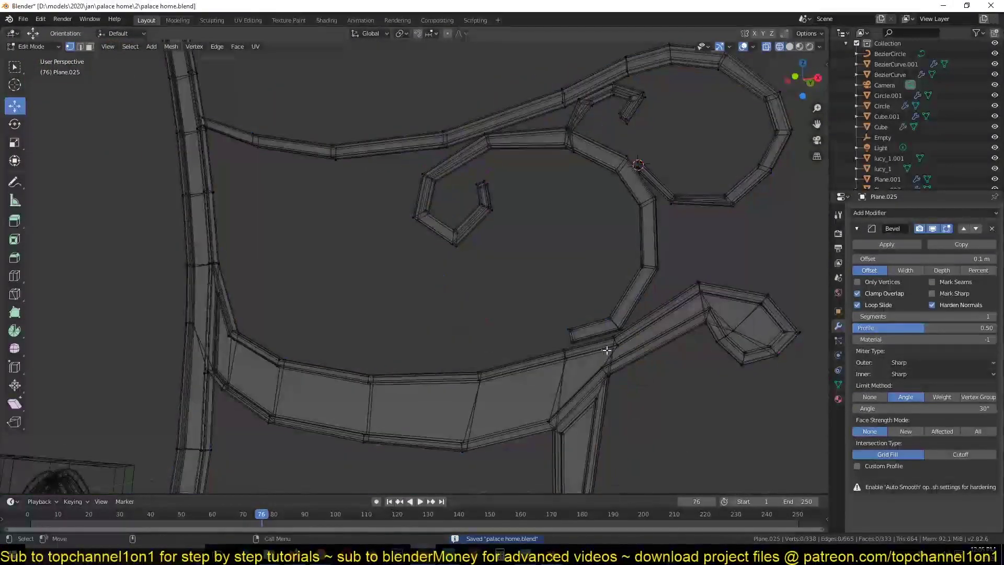
key("Tab")
scroll(560, 323, "down", 4)
scroll(562, 328, "up", 4)
left_click(495, 301)
key("ctrl+1")
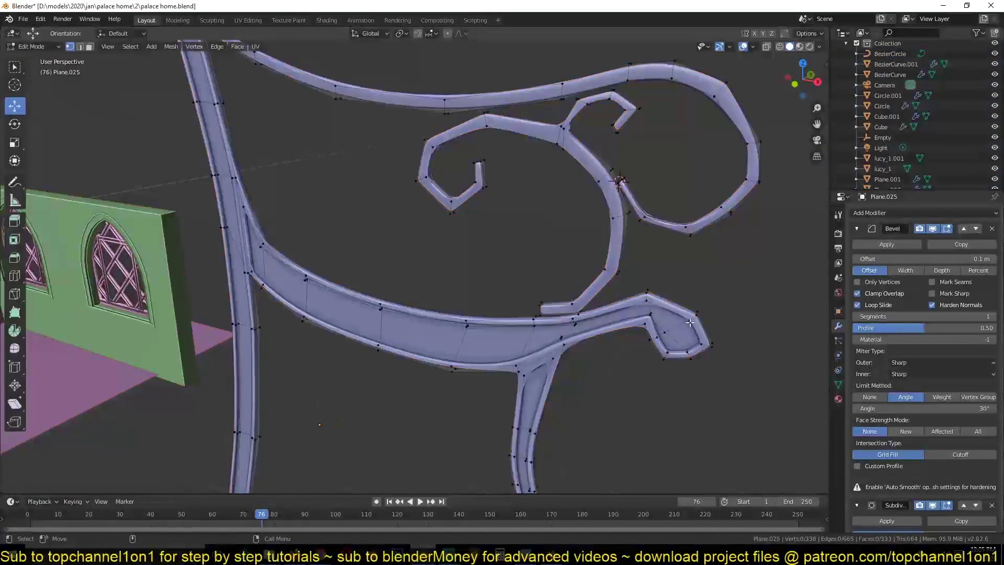
key("KP_1")
scroll(528, 289, "up", 3)
left_click_drag(942, 408, 957, 408)
scroll(567, 300, "down", 4)
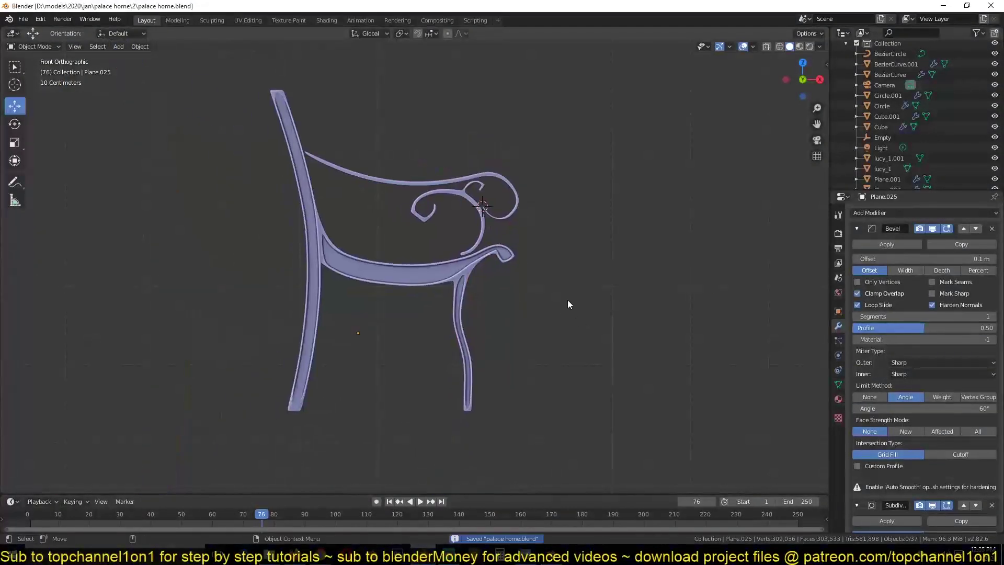
Step: Nudge an edge loop on one of the frame's curls slightly upward
key("Tab")
scroll(484, 269, "up", 4)
key("ctrl+s")
left_click(483, 270, "alt")
left_click_drag(487, 316, 487, 311)
scroll(562, 285, "up", 3)
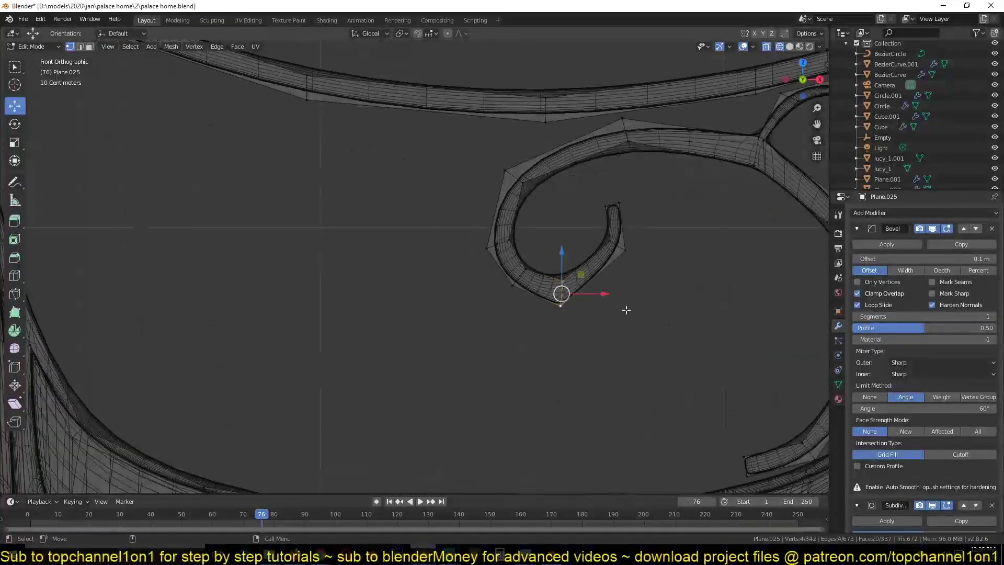
scroll(619, 251, "up", 6)
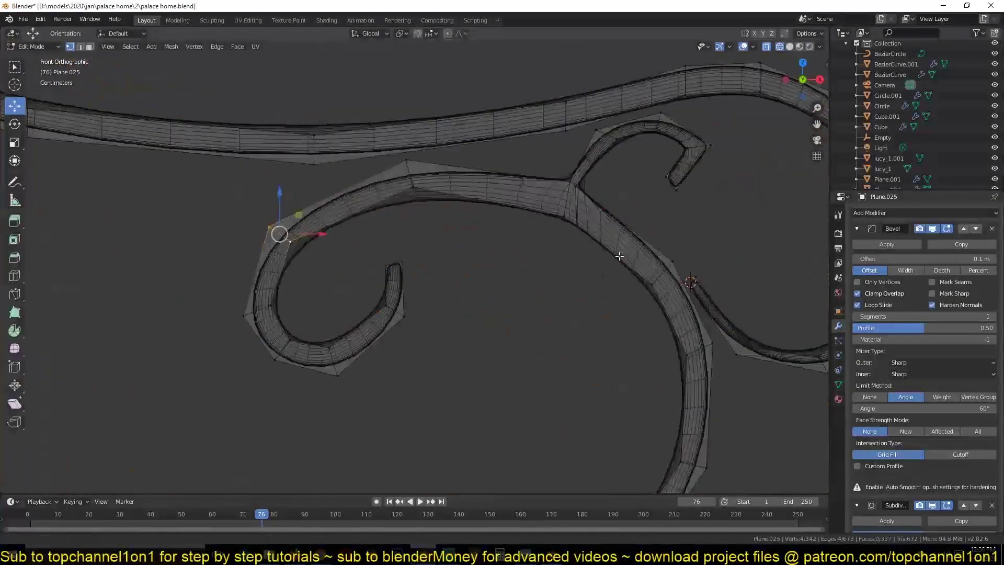
key("shift+z")
left_click(527, 265)
key("Tab")
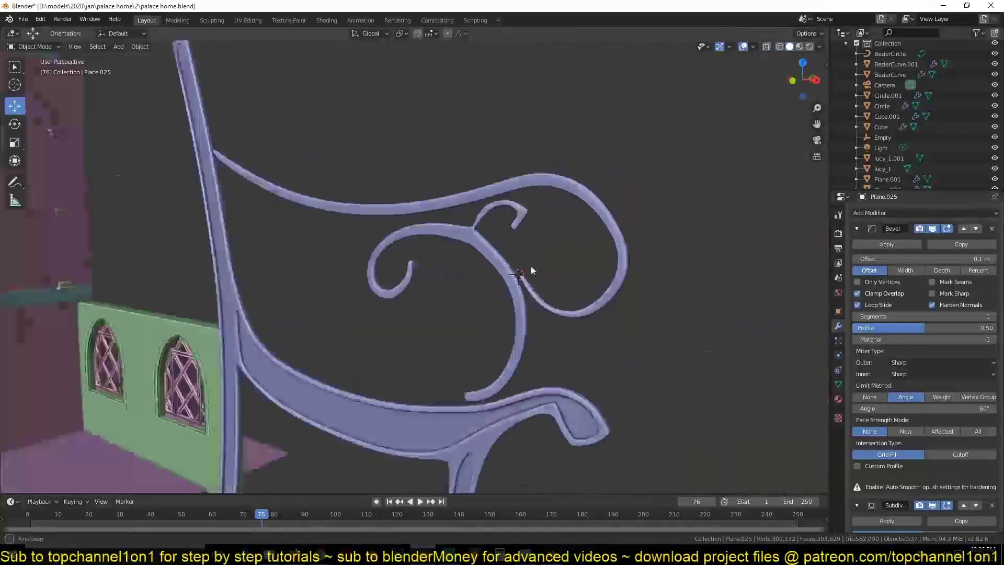
Step: Save the file and move the bench into the palace room
scroll(444, 331, "up", 5)
scroll(444, 331, "down", 3)
scroll(439, 252, "down", 3)
scroll(454, 287, "down", 4)
key("ctrl+s")
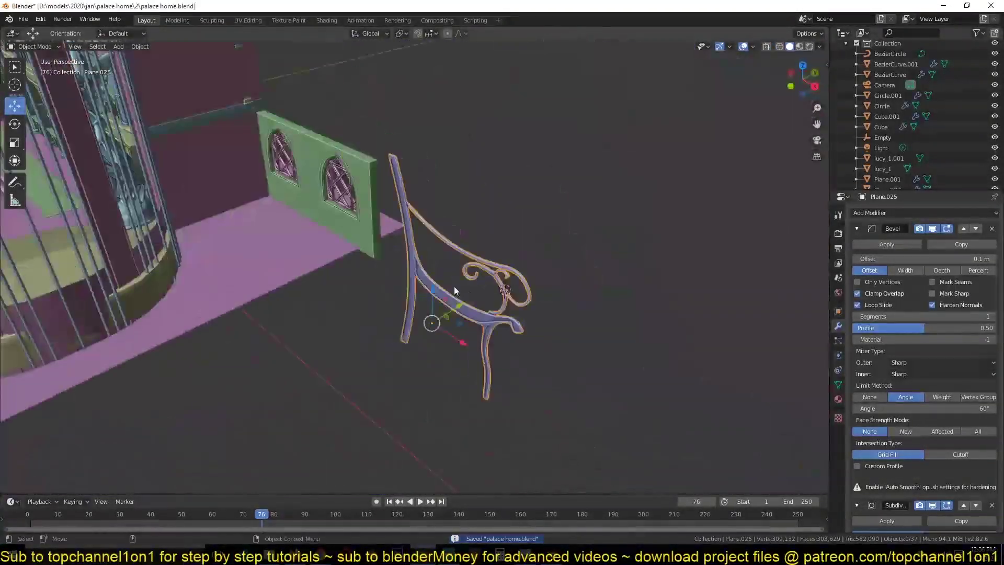
key("g")
left_click(283, 308)
Step: Add a Mirror modifier on Y to create the opposite iron side frame
left_click(924, 213)
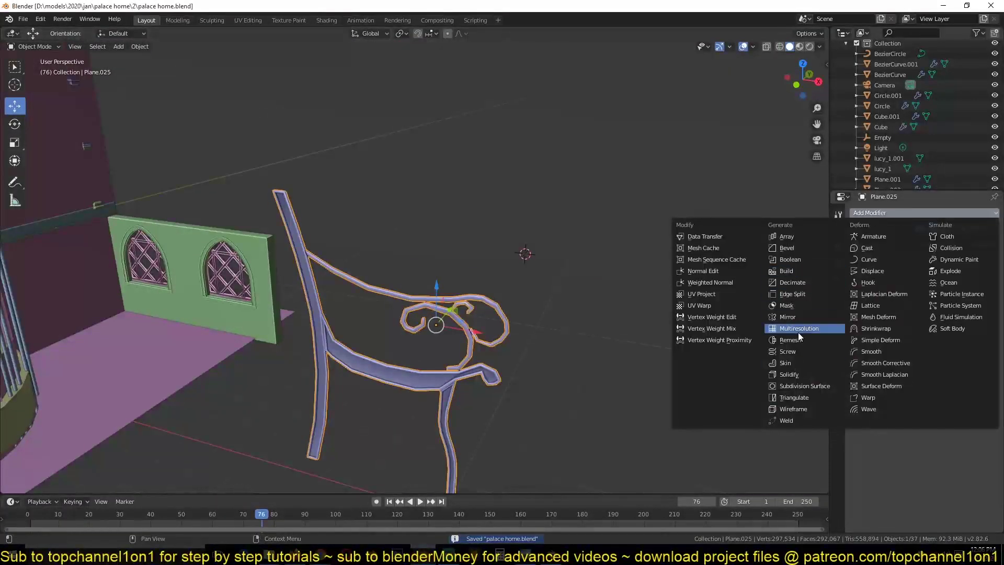
left_click(784, 303)
scroll(570, 319, "down", 3)
mouse_move(570, 319)
middle_mouse_down()
mouse_move(455, 301)
mouse_move(355, 318)
mouse_move(523, 236)
middle_mouse_up()
key("KP_7")
key("Tab")
scroll(355, 318, "up", 5)
scroll(356, 318, "up", 2)
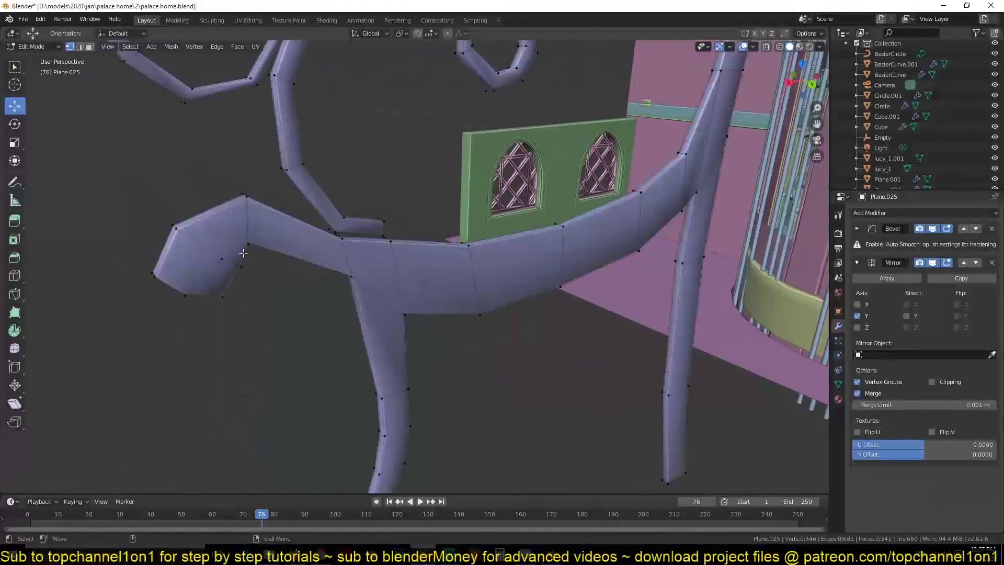
Step: Select the whole seat mesh and recalculate its face normals
scroll(523, 235, "up", 2)
left_click(748, 146, "ctrl")
middle_click_drag(748, 146, 590, 251)
scroll(670, 199, "down", 3)
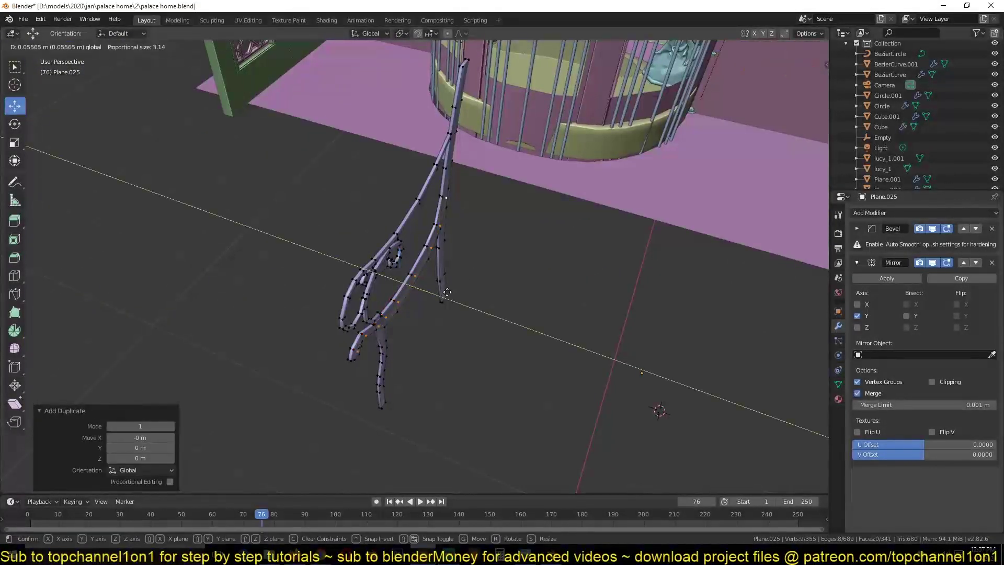
left_click(447, 292)
key("a")
middle_click_drag(448, 292, 588, 219)
key("alt+n")
left_click(588, 219)
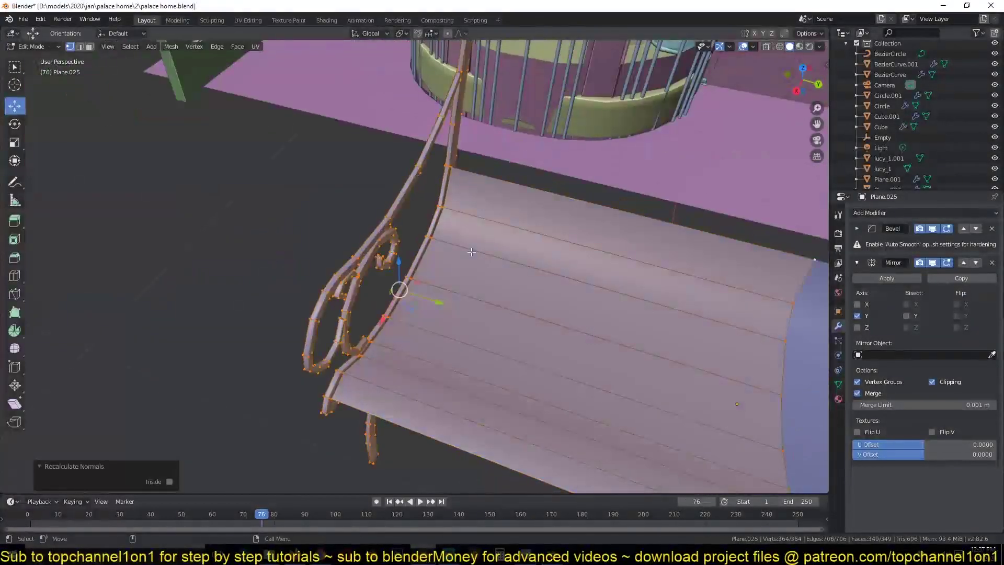
key("alt+a")
key("2")
Step: Extrude the seat's end edge outward to add one more strip
middle_click_drag(518, 212, 785, 373)
left_click(368, 300, "alt")
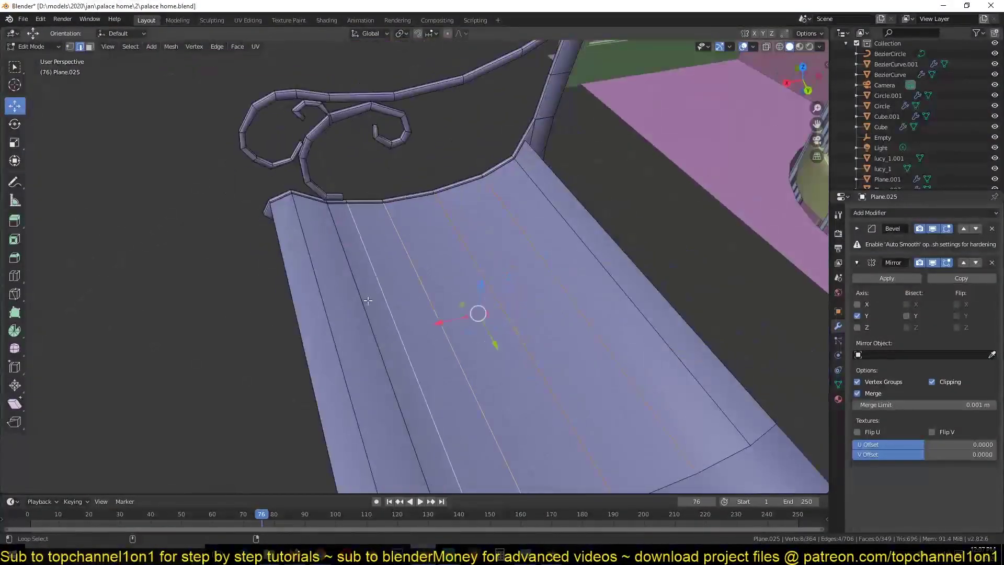
left_click(588, 246, "alt")
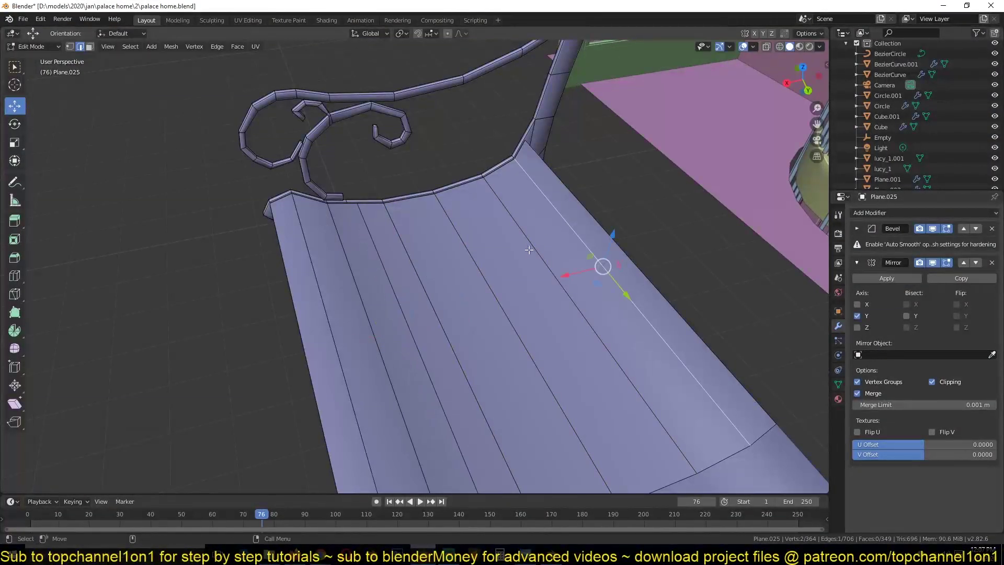
key("e")
left_click(525, 185)
mouse_move(525, 185)
middle_mouse_down()
mouse_move(343, 284)
mouse_move(625, 244)
middle_mouse_up()
left_click(652, 241)
mouse_move(747, 435)
middle_mouse_down()
mouse_move(581, 204)
mouse_move(785, 314)
middle_mouse_up()
key("a")
key("Tab")
Step: Give the seat slats a Solidify modifier, order Mirror before Bevel, and set a 60° bevel angle
left_click(902, 213)
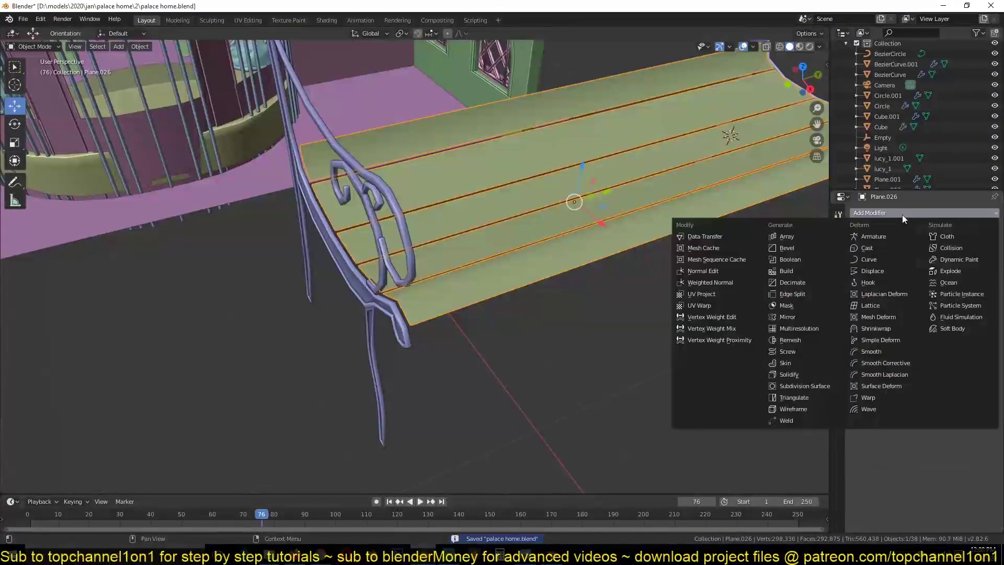
left_click(785, 376)
key("ctrl+z")
scroll(385, 359, "up", 3)
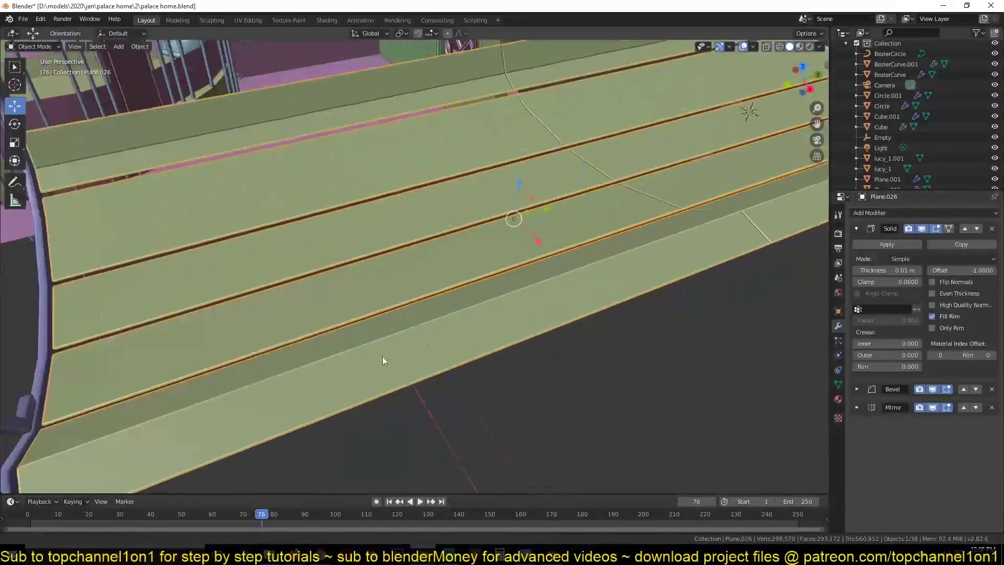
key("ctrl+s")
mouse_move(503, 225)
middle_mouse_down()
mouse_move(508, 252)
mouse_move(732, 367)
middle_mouse_up()
left_click(857, 407)
scroll(920, 462, "down", 5)
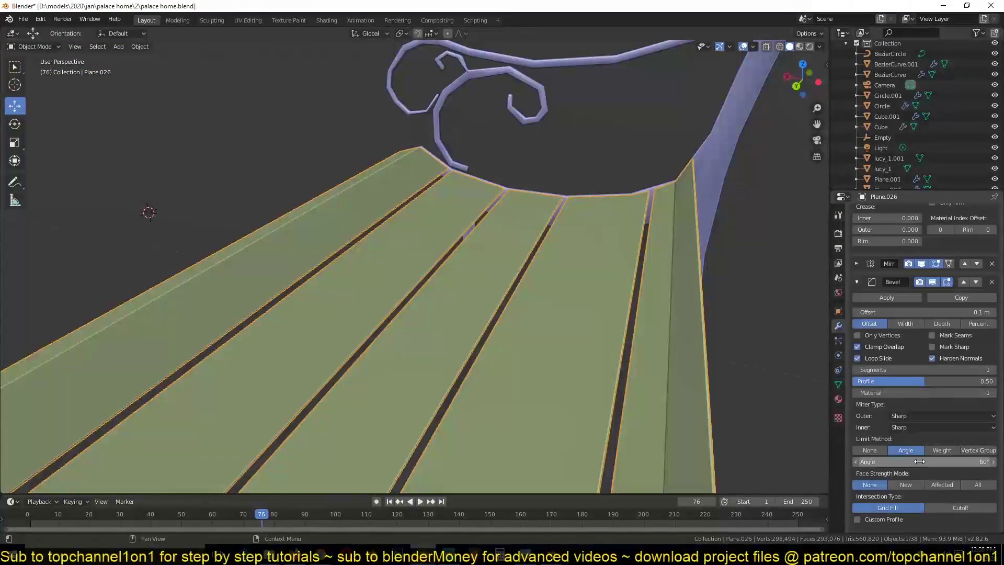
key("Return")
Step: Set the seat slats' Solidify thickness to 0.117 m
middle_click_drag(471, 262, 628, 314)
scroll(906, 359, "up", 5)
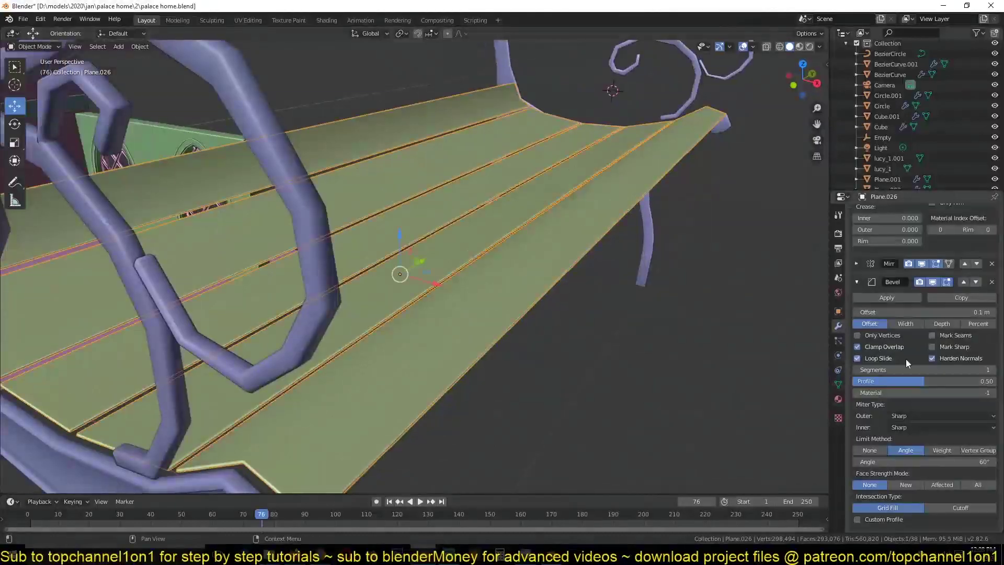
left_click(857, 359)
left_click_drag(920, 270, 984, 270)
left_click(857, 407)
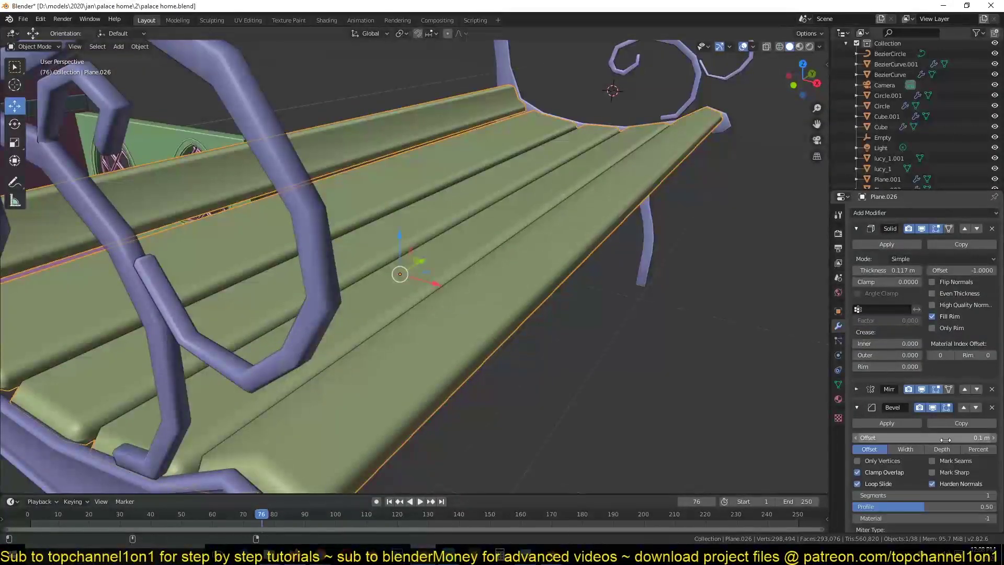
Step: Nudge a seat edge down, check the bench in wireframe, and begin editing the iron frame
middle_click_drag(400, 274, 314, 296)
key("Tab")
left_click_drag(730, 209, 702, 237)
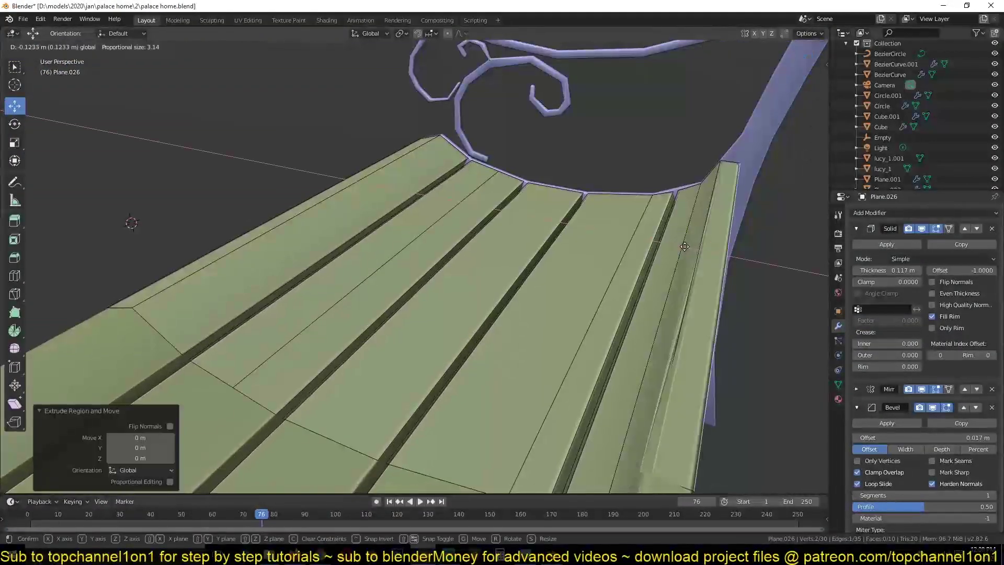
mouse_move(702, 237)
middle_mouse_down()
mouse_move(542, 337)
mouse_move(646, 296)
mouse_move(428, 333)
middle_mouse_up()
key("shift+z")
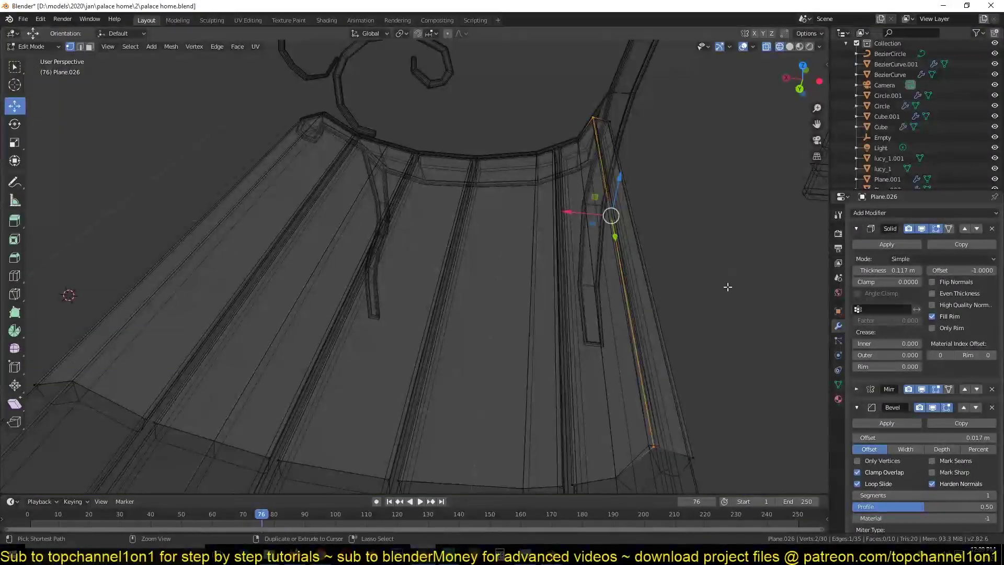
mouse_move(728, 287)
middle_mouse_down()
mouse_move(530, 280)
mouse_move(533, 322)
mouse_move(566, 320)
mouse_move(507, 262)
mouse_move(359, 262)
mouse_move(409, 268)
middle_mouse_up()
key("Tab")
key("shift+z")
left_click(507, 261)
key("Tab")
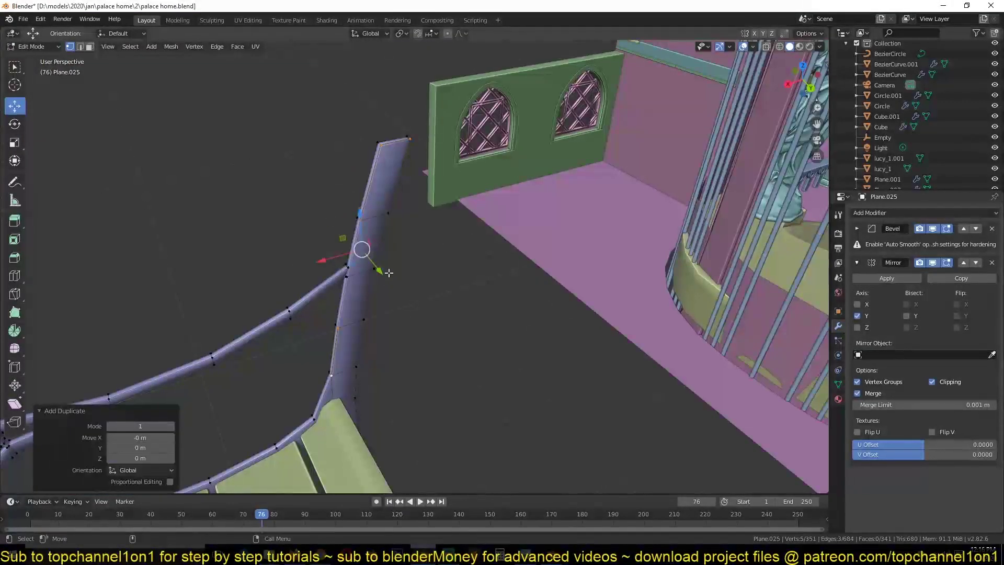
Step: Move the duplicated piece 0.947 m along Y to form a backrest board
left_click_drag(389, 273, 419, 293)
middle_click_drag(419, 293, 516, 343)
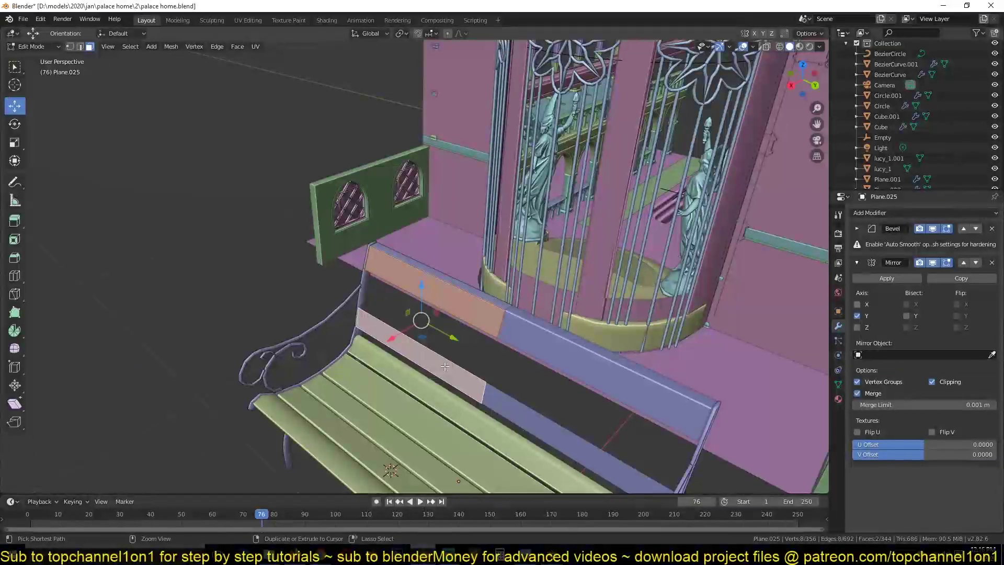
key("Tab")
left_click(444, 366)
key("Tab")
mouse_move(441, 373)
middle_mouse_down()
mouse_move(513, 348)
mouse_move(409, 150)
middle_mouse_up()
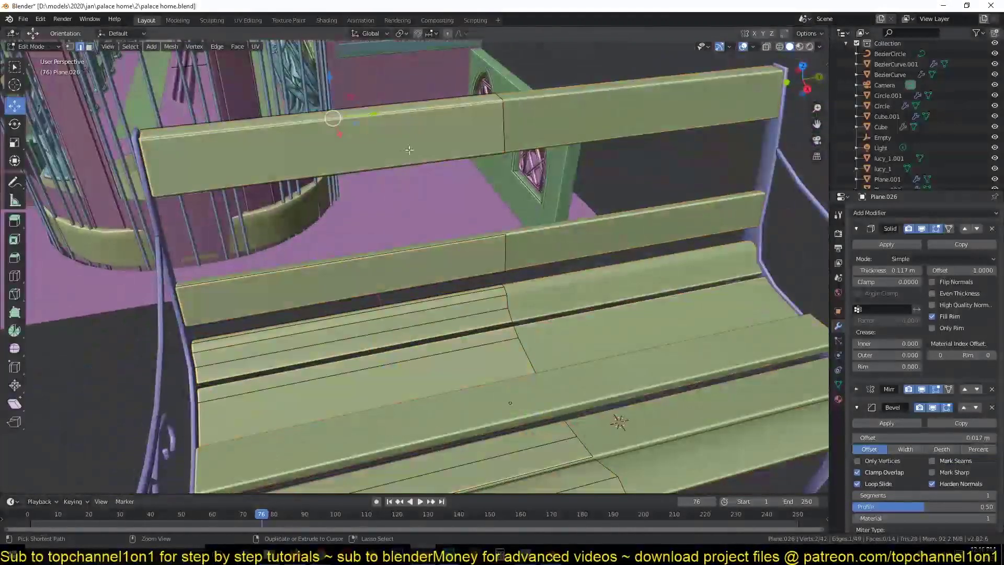
Step: Subdivide the top backrest edge, delete the unwanted faces between boards, and save
left_click(409, 151, "ctrl")
right_click(444, 118)
left_click(470, 123)
mouse_move(469, 124)
middle_mouse_down()
mouse_move(564, 156)
mouse_move(376, 221)
mouse_move(611, 253)
middle_mouse_up()
key("ctrl+s")
left_click(293, 240)
key("ctrl+s")
key("Tab")
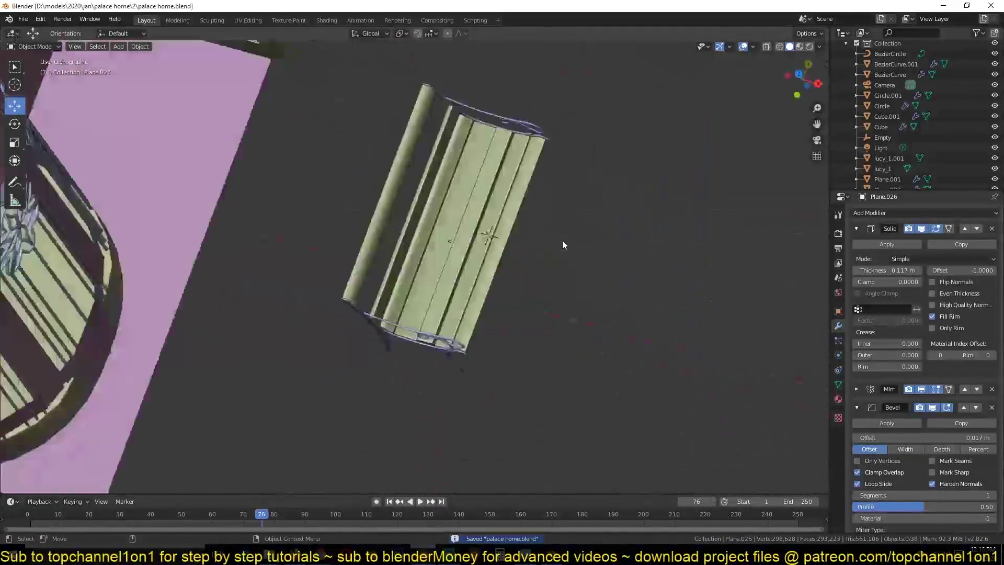
Step: Review the whole bench, select the seat slats object, and save
middle_click_drag(485, 237, 563, 240)
scroll(362, 282, "up", 4)
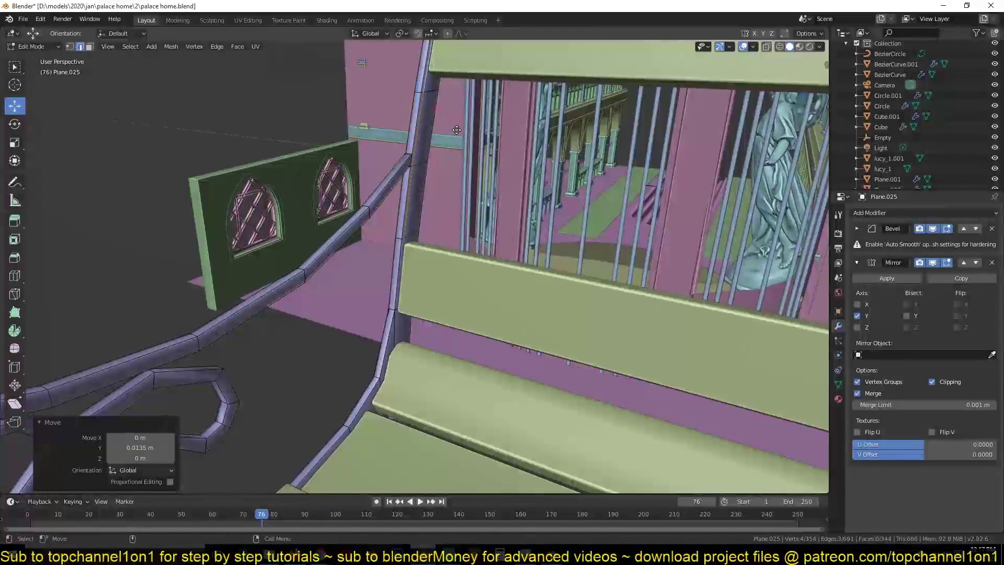
key("Tab")
left_click(459, 280)
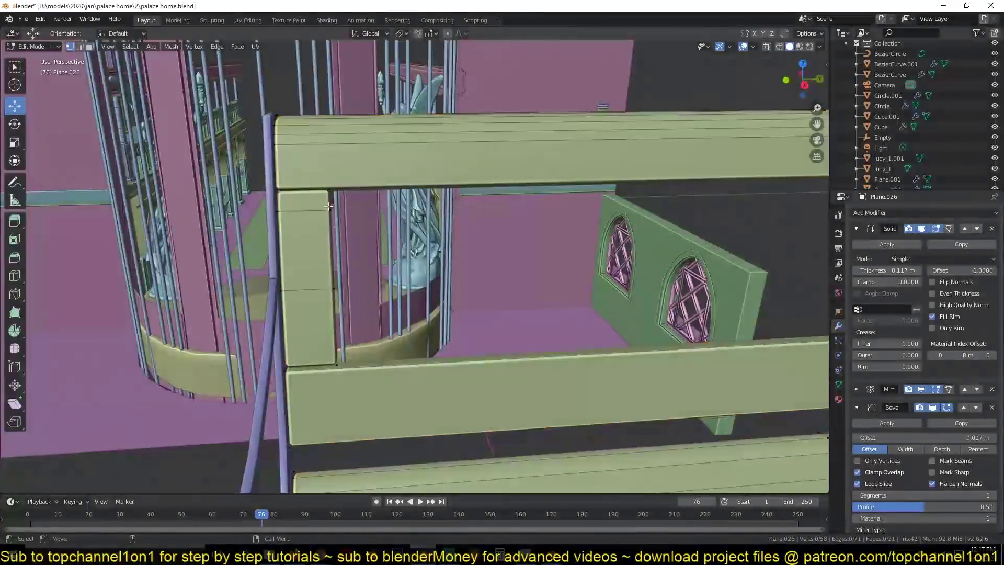
key("ctrl+s")
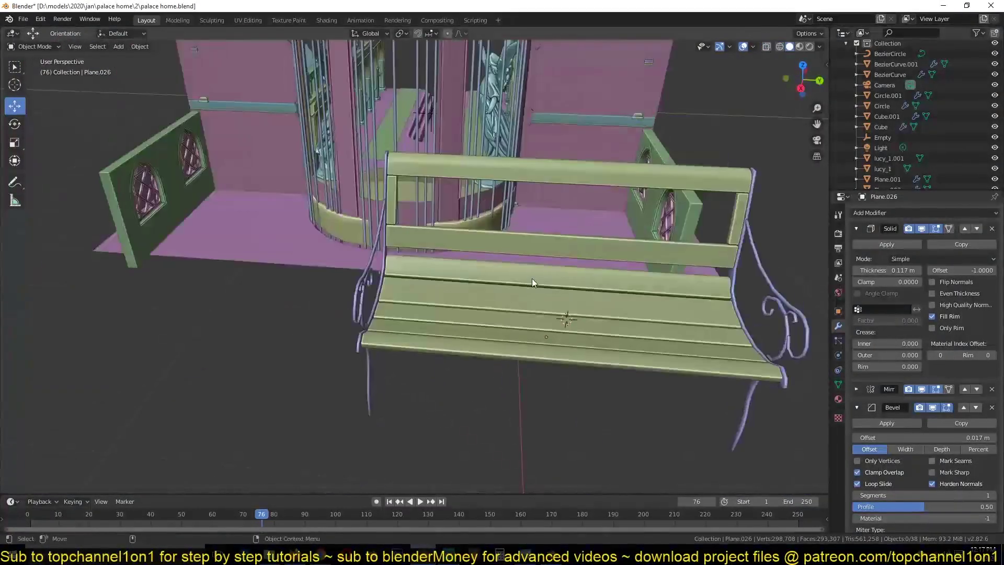
Step: Add a plane, round its corners, inset it, loop cut it, and delete three quarters
left_click(550, 231)
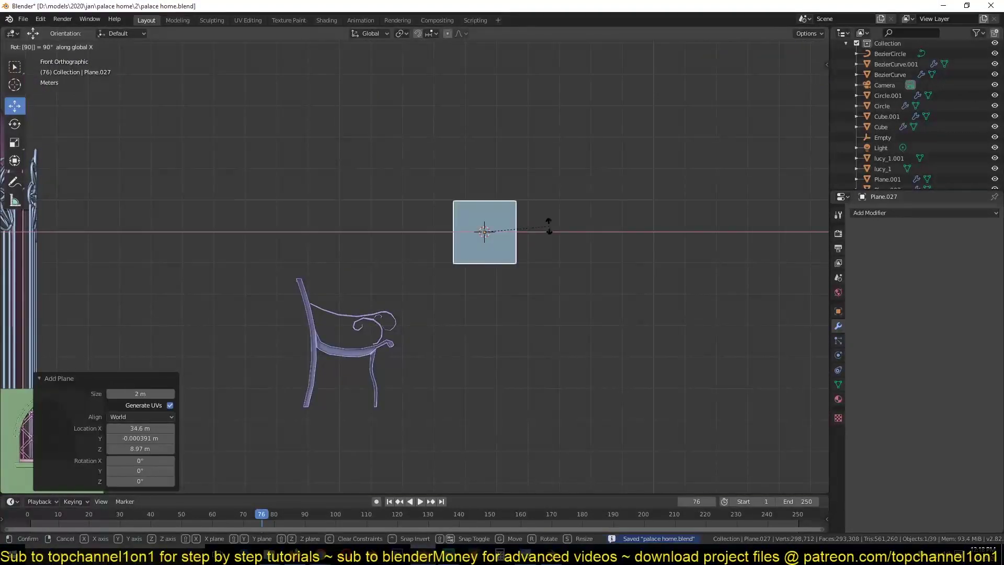
left_click(606, 326)
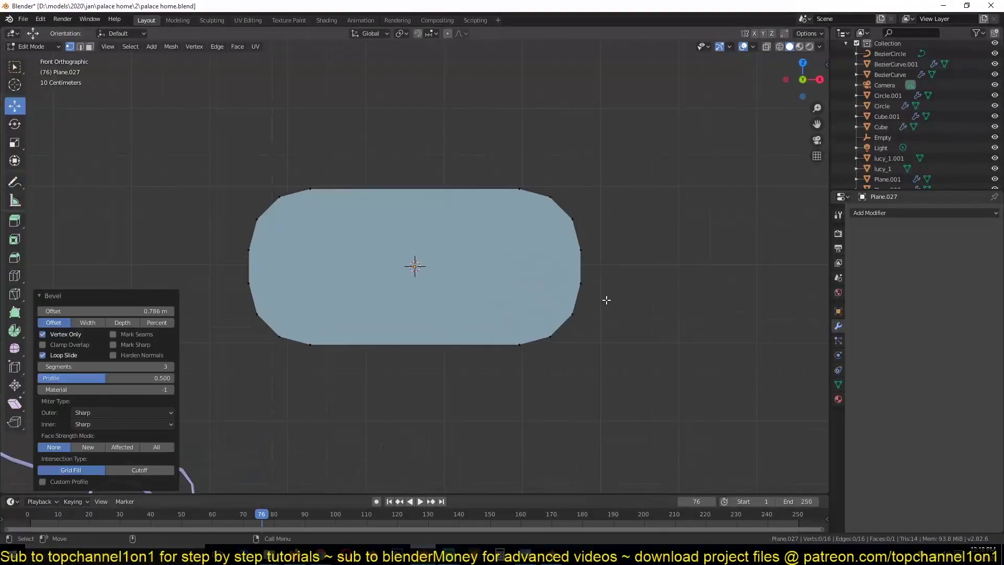
key("i")
key("ctrl+r")
left_click(546, 307)
right_click(545, 307)
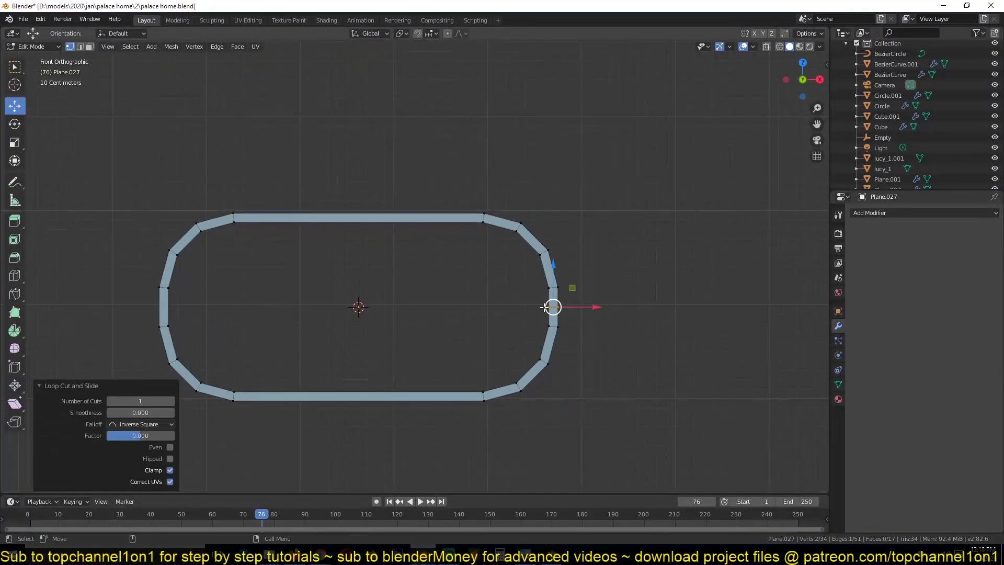
key("x")
left_click(686, 299)
Step: Mirror the quarter outline back to full shape on X and Y, then save
left_click(925, 213)
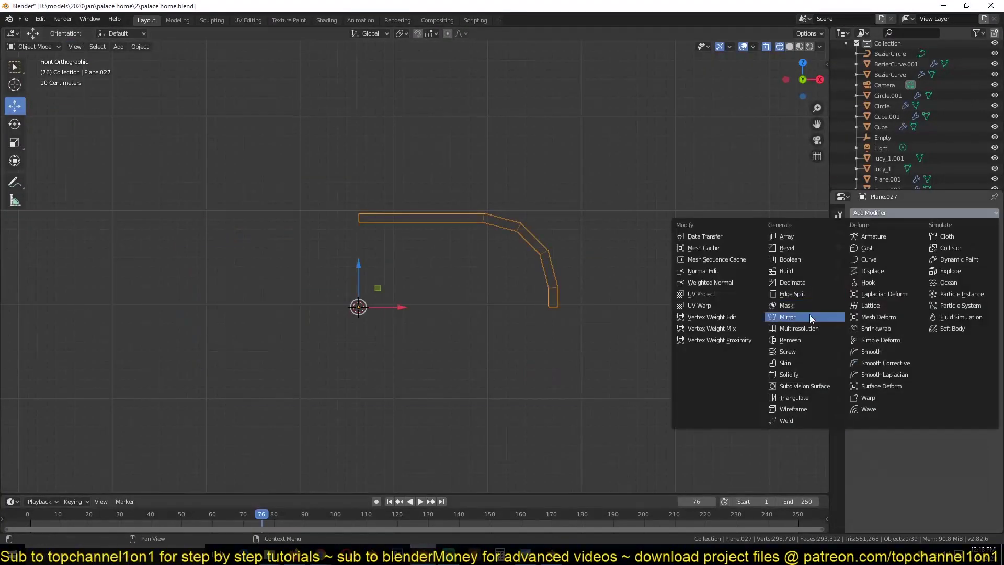
left_click(810, 315)
left_click(857, 282)
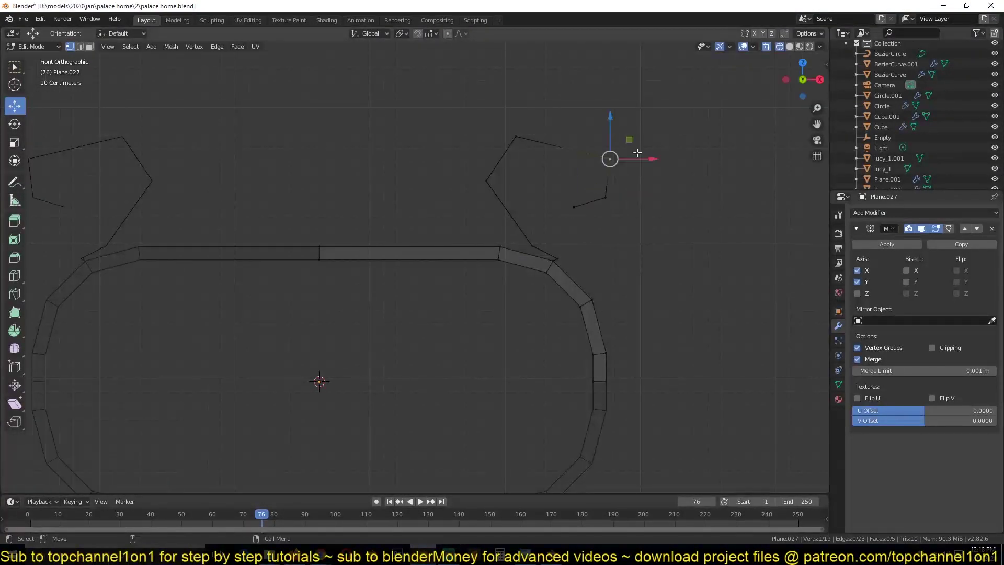
left_click(546, 143)
middle_click_drag(570, 257, 548, 249, "shift")
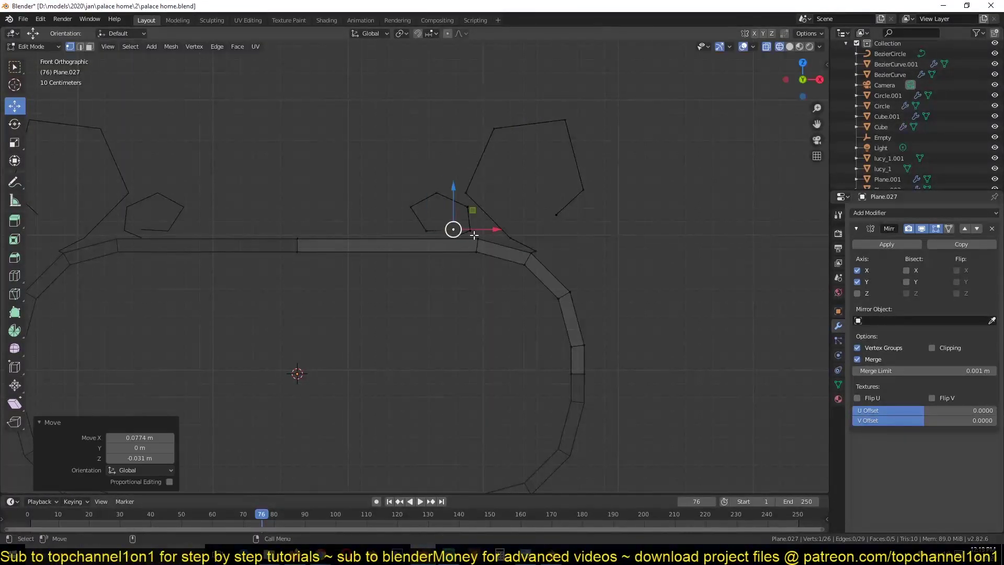
key("Tab")
middle_click_drag(558, 261, 534, 238, "shift")
key("ctrl+s")
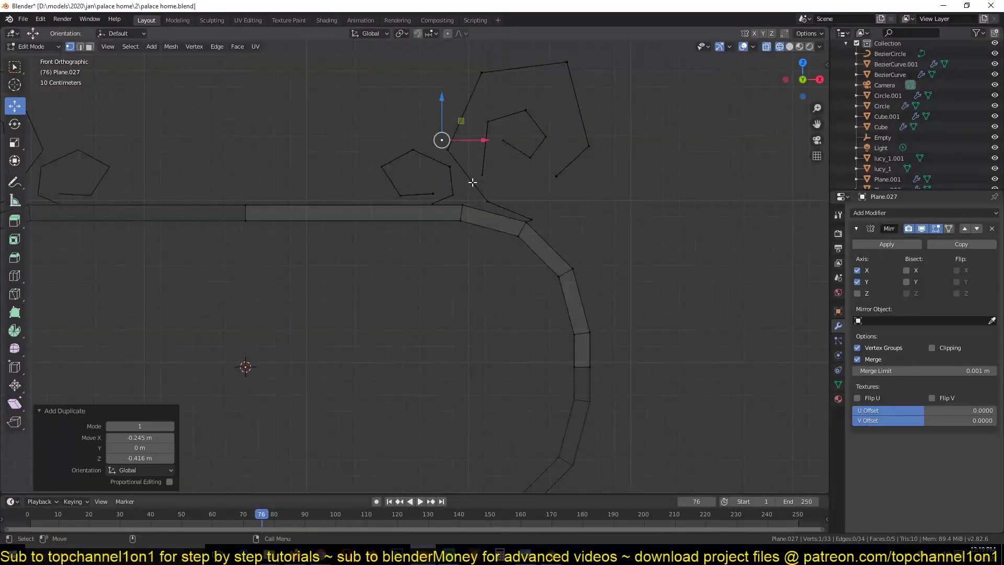
middle_click_drag(473, 182, 469, 260, "shift")
Step: Extrude a curl's end vertex upward, and try then remove level-2 Subdivision smoothing
key("e")
scroll(490, 125, "down", 4)
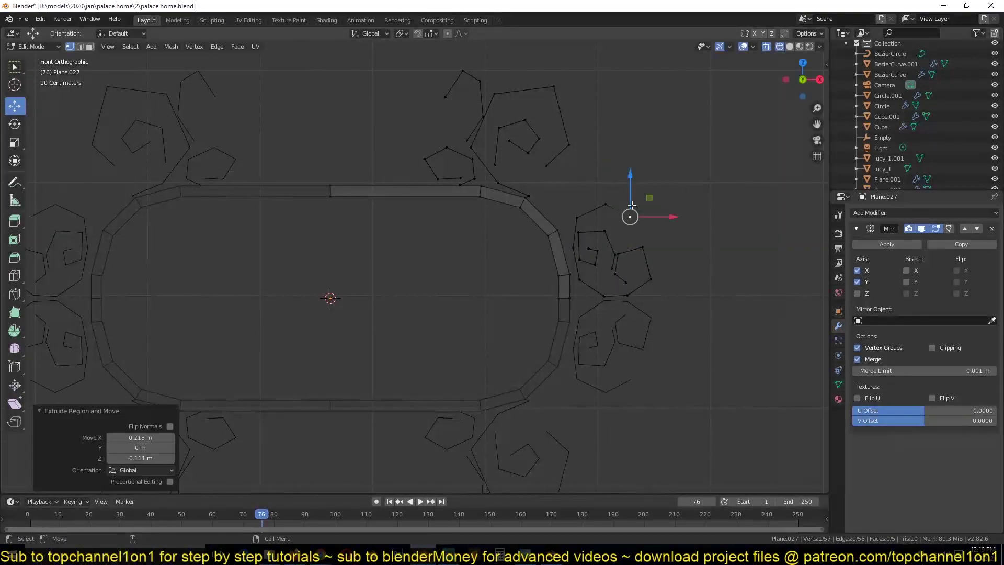
left_click(622, 185)
key("Tab")
key("ctrl+2")
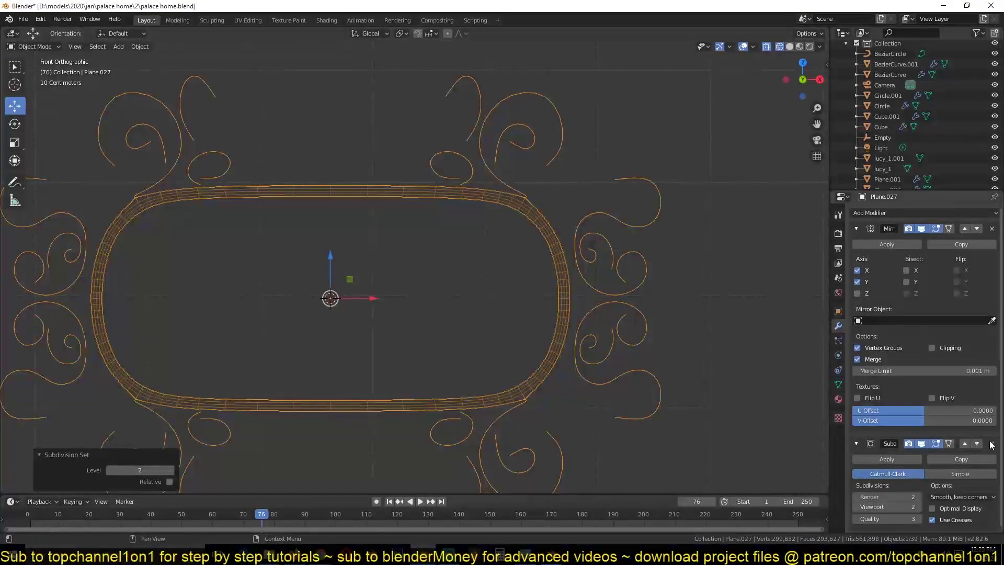
left_click(992, 444)
Step: Scale the whole oval frame mesh and save the file
key("Tab")
key("a")
key("ctrl+s")
key("alt+a")
scroll(529, 176, "down", 1)
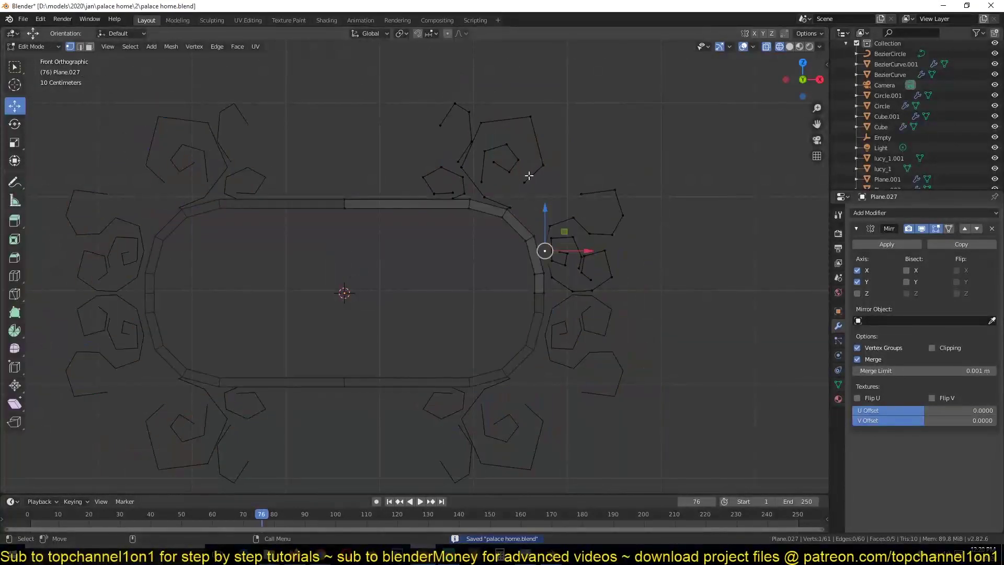
left_click(463, 169)
key("Tab")
scroll(538, 207, "down", 2)
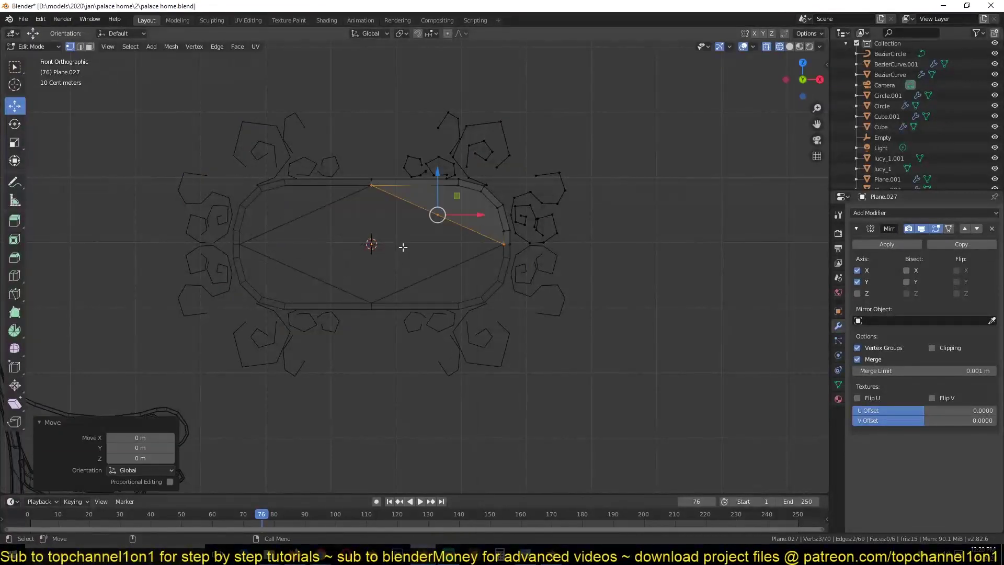
Step: Try ripping a vertex on the frame's inner edge, undo it, and save the file
key("v")
left_click(490, 184)
scroll(453, 301, "up", 6)
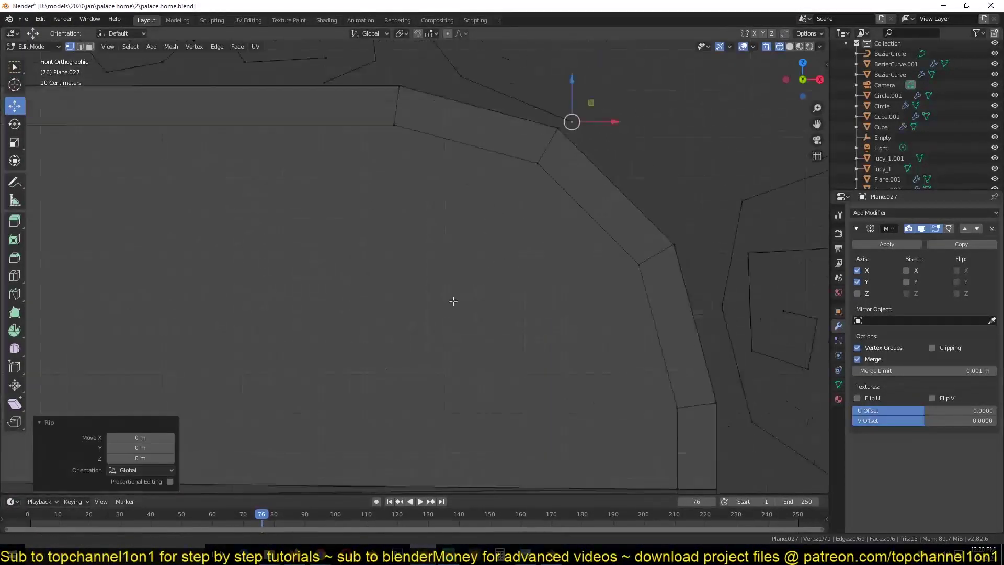
key("ctrl+z")
scroll(492, 195, "down", 4)
key("a")
key("alt+a")
key("ctrl+s")
scroll(241, 369, "up", 1)
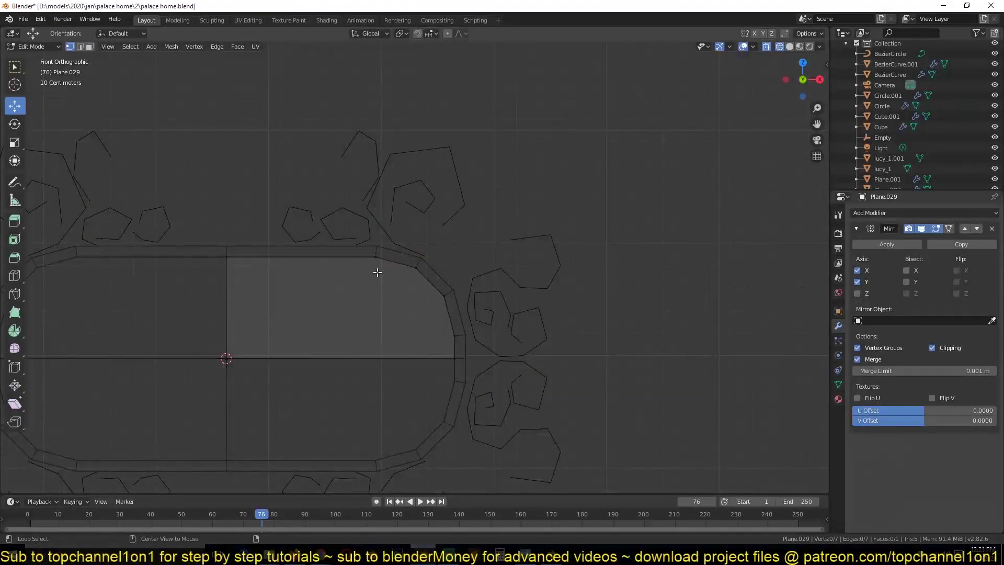
Step: Subdivide the oval's inner fill at level 2, then undo and redo the subdivision
key("k")
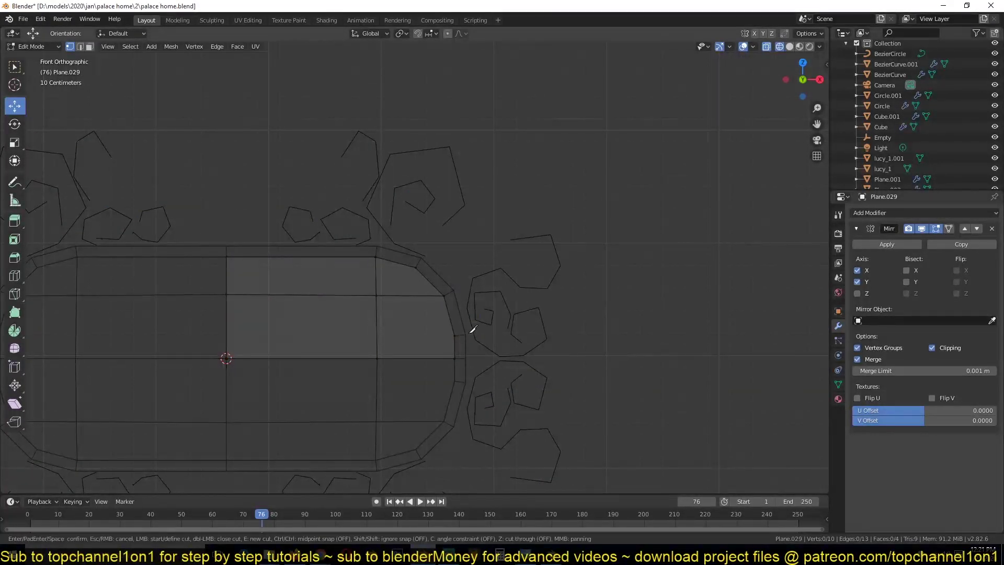
key("a")
key("ctrl+2")
key("Tab")
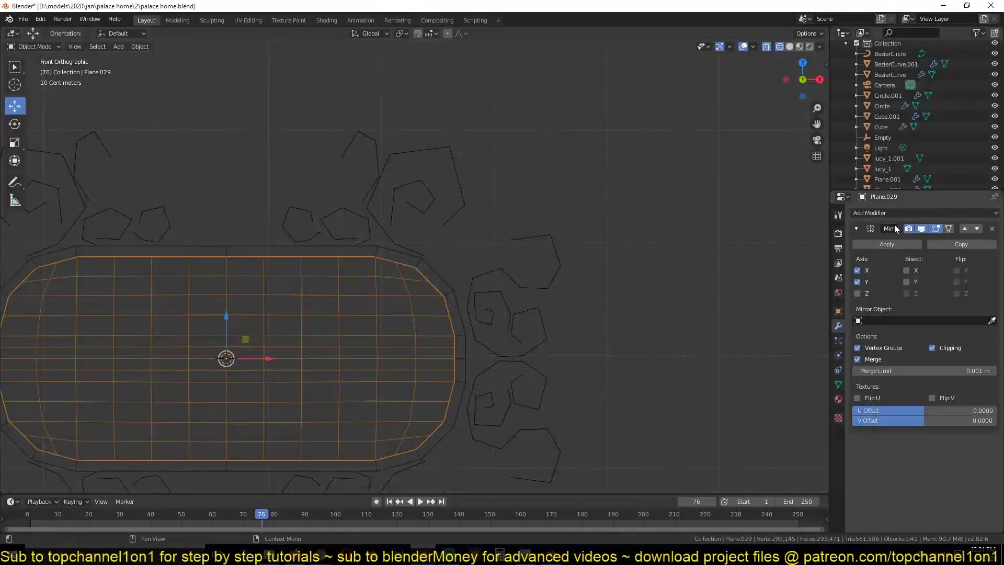
left_click(888, 244)
key("ctrl+z")
key("ctrl+shift+z")
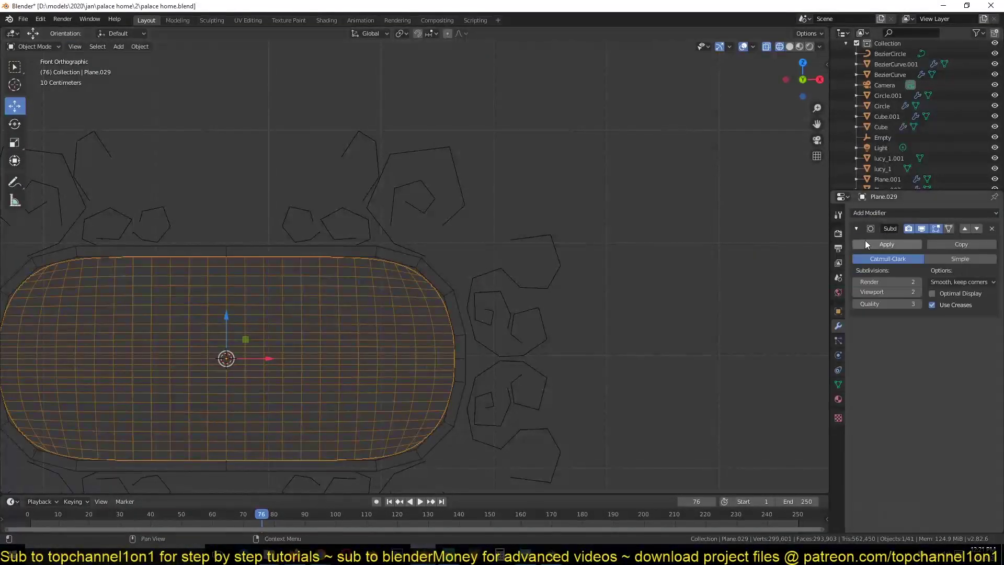
Step: Add a Decimate modifier in Un-Subdivide mode to the oval plane and apply it
left_click(923, 213)
left_click(774, 321)
left_click(924, 259)
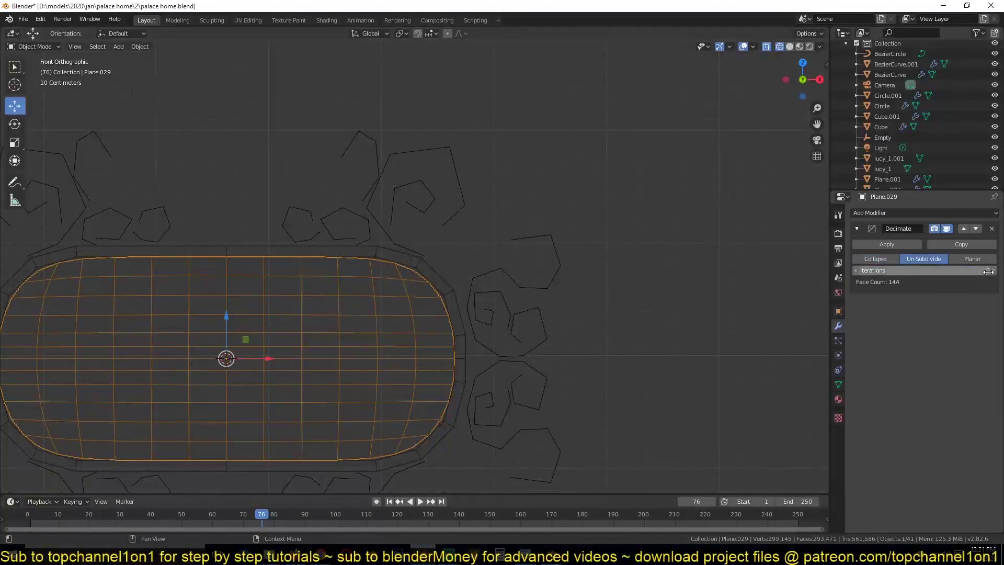
left_click(899, 248)
scroll(446, 379, "up", 2)
Step: Attempt an individual face inset on the plane, then cancel it
key("Tab")
key("i")
key("i")
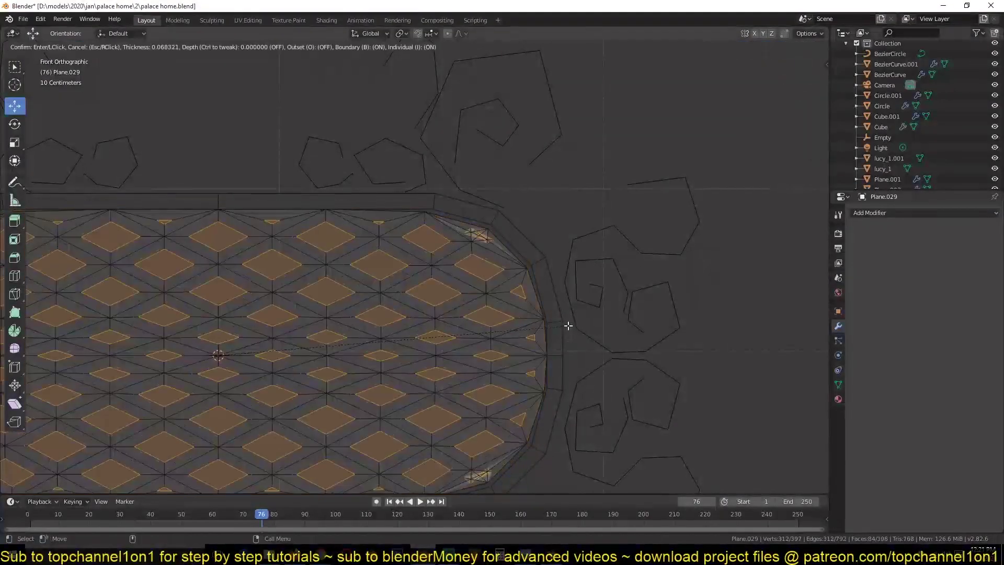
key("Escape")
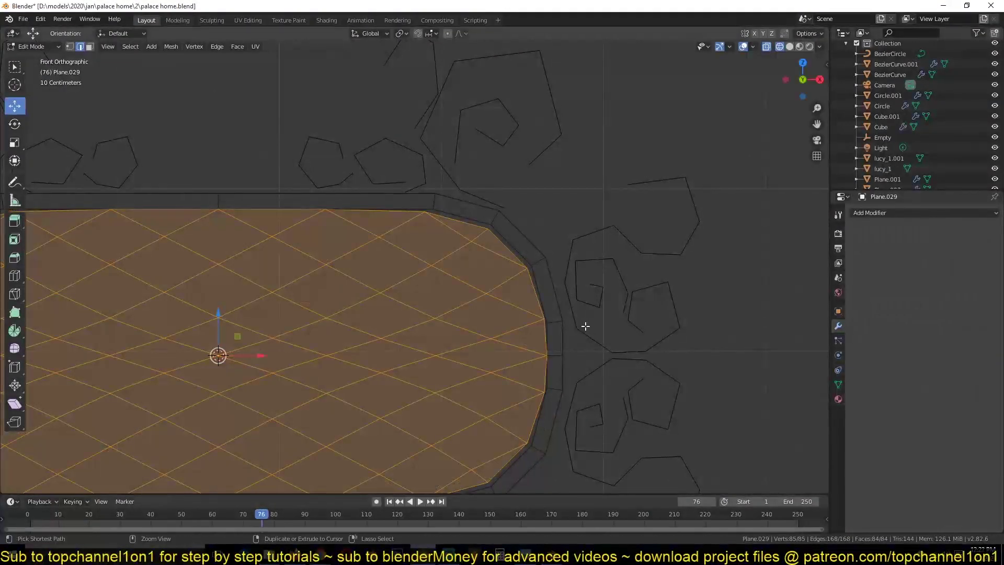
scroll(591, 325, "down", 4)
key("Tab")
Step: Apply a level-2 subdivision, rotate the plane 90° about X, and scale it over the frame
key("ctrl+2")
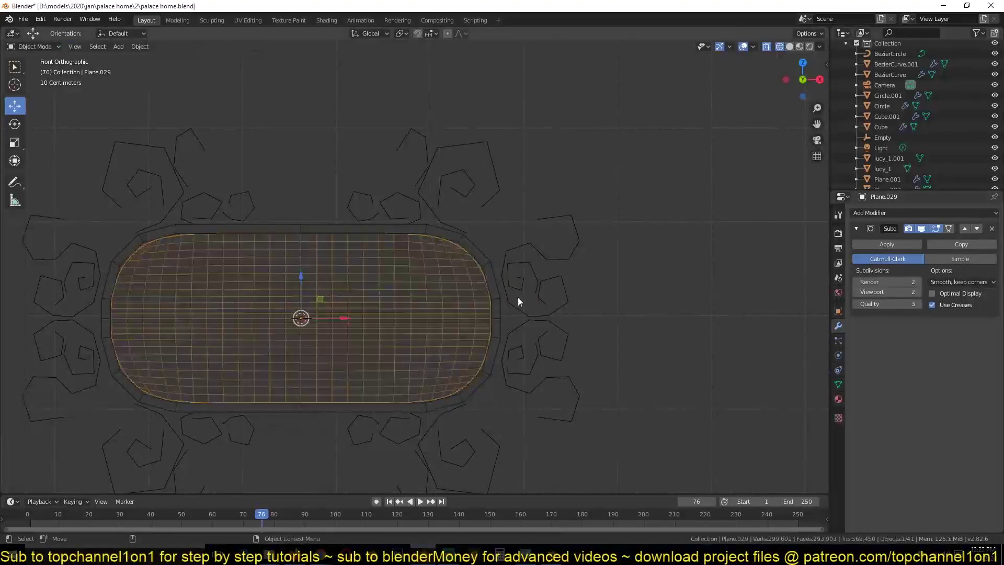
left_click(886, 246)
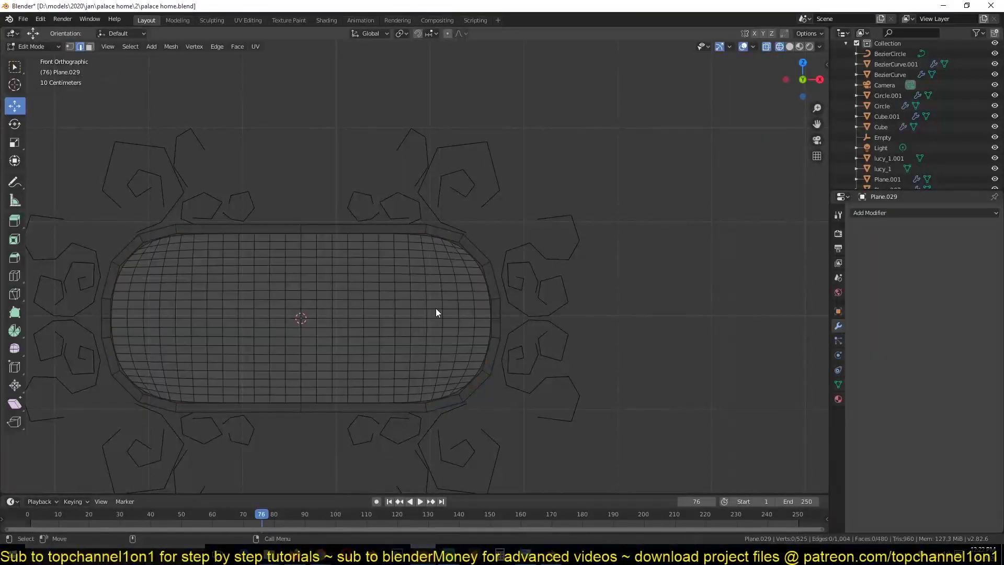
type("rx90")
key("Return")
key("s")
left_click(576, 346)
Step: Subdivide the new plane into a grid and apply Decimate Un-Subdivide to get diagonal faces
key("Tab")
right_click(426, 216)
left_click(426, 216)
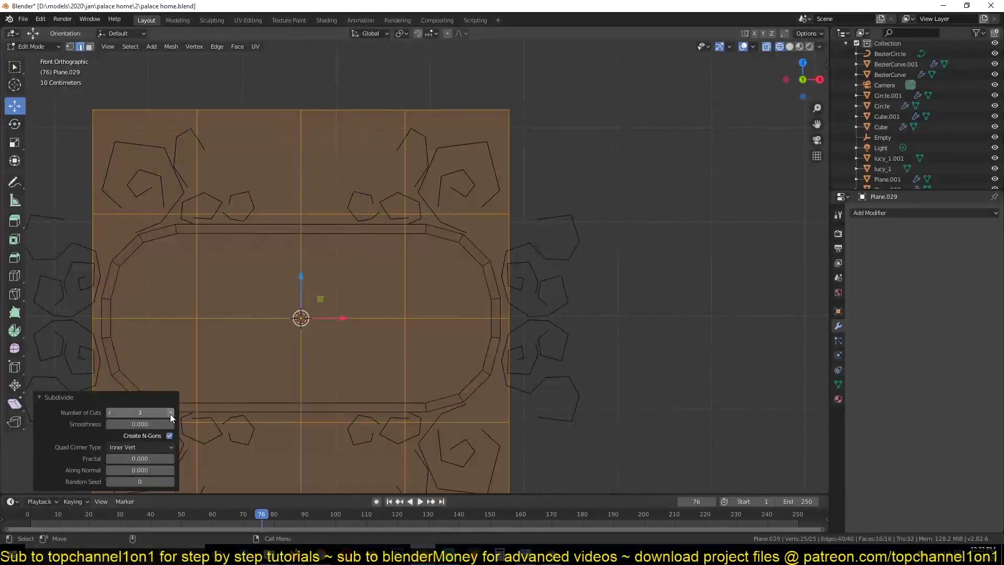
key("Tab")
left_click(893, 212)
left_click(801, 271)
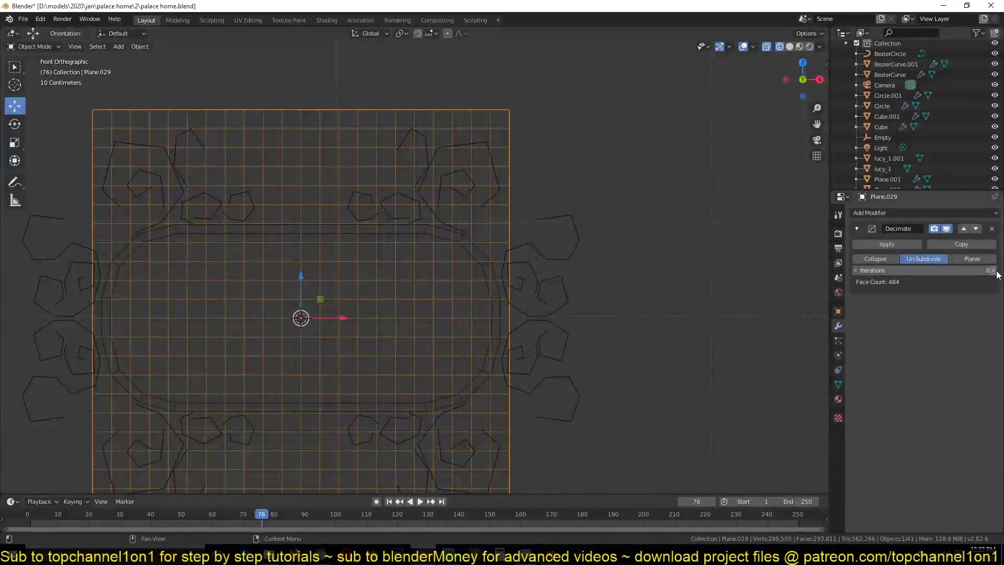
left_click(928, 227)
Step: Inset every diamond face individually and push the inset faces out along one axis
key("ctrl+a")
key("Tab")
key("i")
left_click(636, 172)
middle_click_drag(636, 172, 631, 206)
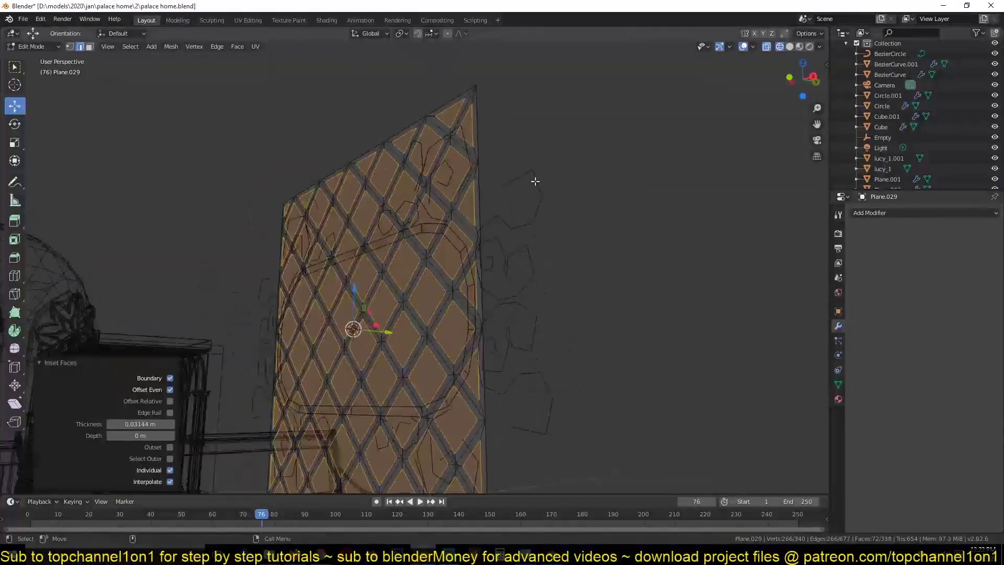
key("g")
key("x")
left_click(650, 205)
Step: Delete the inset diamond faces to open the lattice holes
right_click(575, 285)
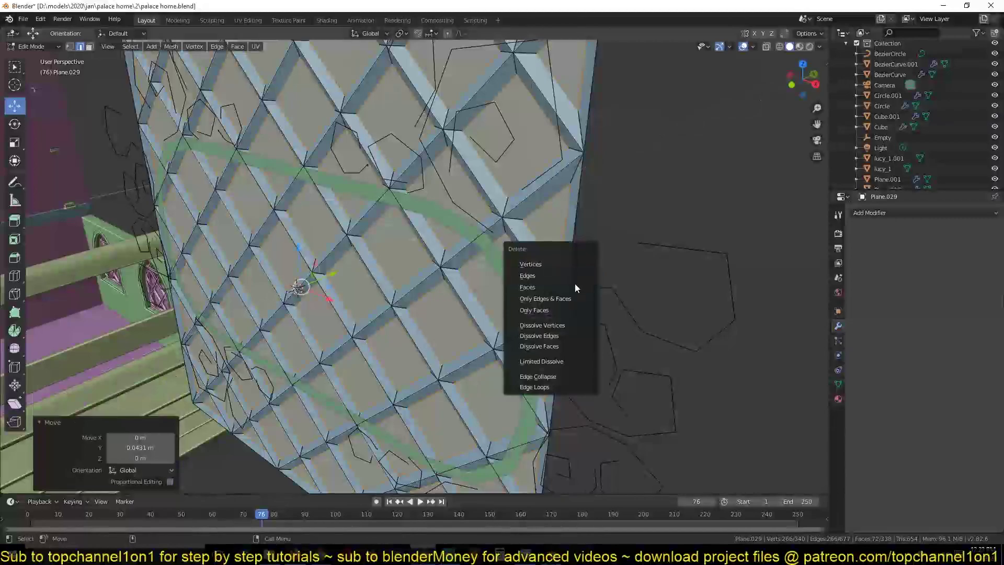
key("ctrl+s")
left_click(545, 229, "alt")
middle_click_drag(546, 229, 526, 258)
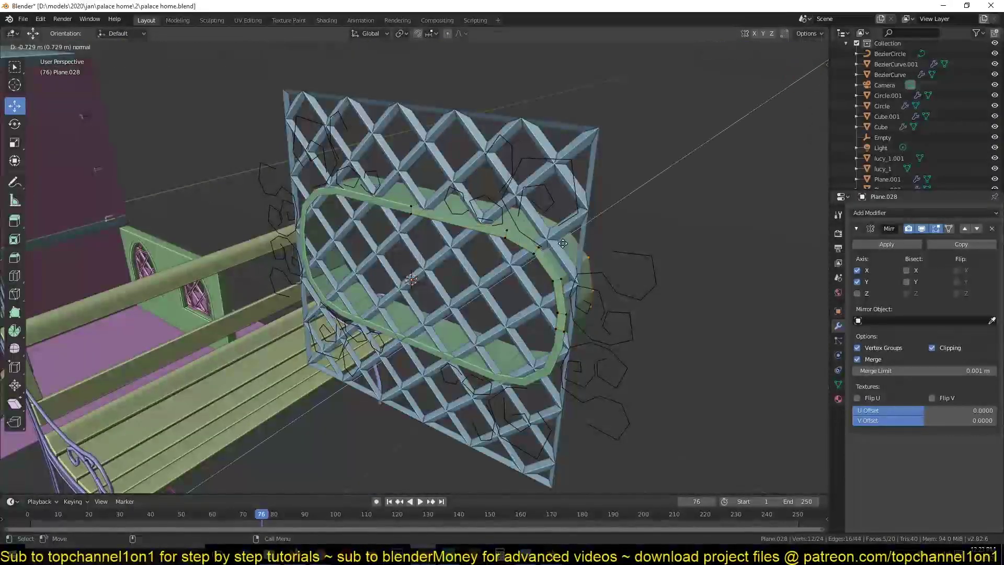
Step: Move the oval frame along Y to sit at the lattice's depth
key("Tab")
left_click(925, 213)
scroll(583, 224, "up", 4)
key("g")
key("y")
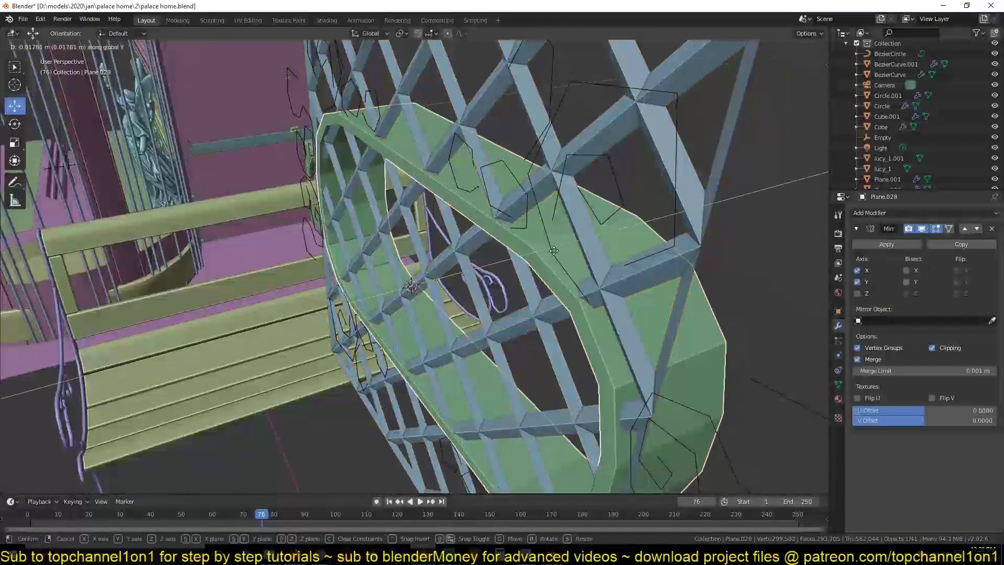
left_click(554, 250)
Step: Adjust the oval frame's vertices in Edit Mode
key("Tab")
right_click(616, 262)
left_click(617, 263)
mouse_move(478, 199)
middle_mouse_down()
mouse_move(439, 197)
mouse_move(732, 236)
middle_mouse_up()
key("Tab")
Step: Reposition the frame along Y, view the ornament from the front, and save the scene
key("Escape")
key("Tab")
key("g")
key("y")
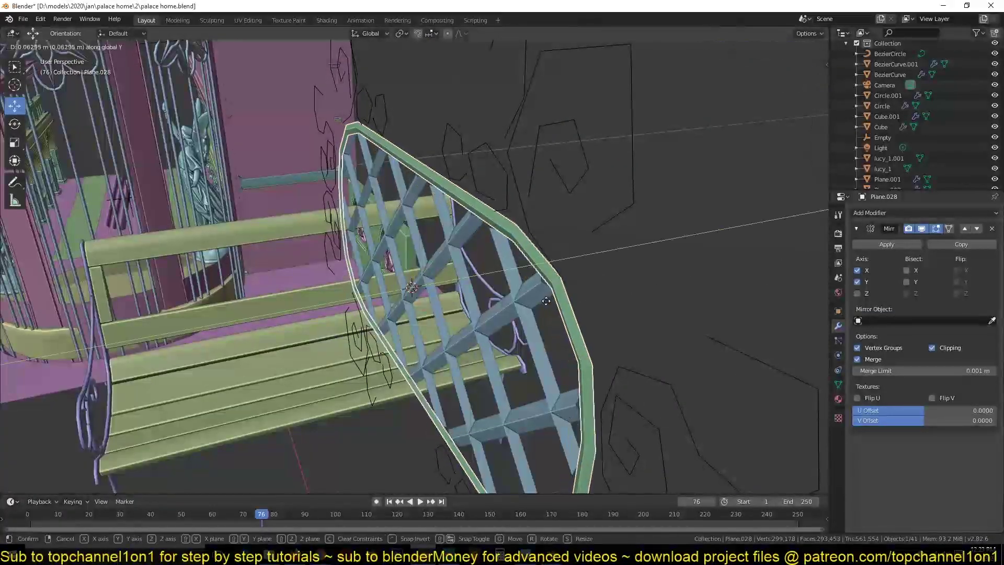
key("Escape")
key("ctrl+z")
key("KP_1")
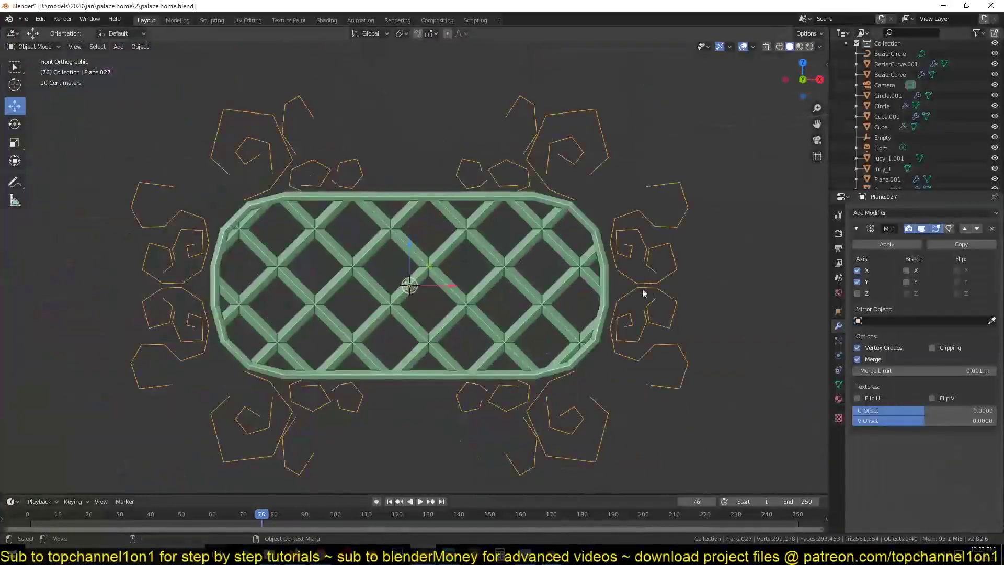
key("ctrl+s")
Step: Convert the swirl outlines into thick curves and make them smooth splines
left_click(140, 46)
left_click(172, 310)
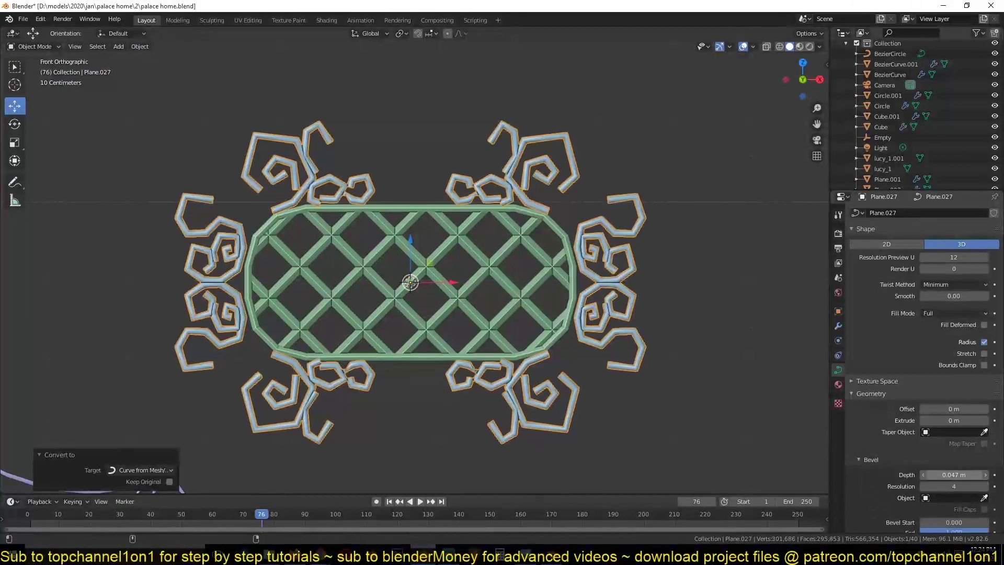
scroll(586, 330, "down", 1)
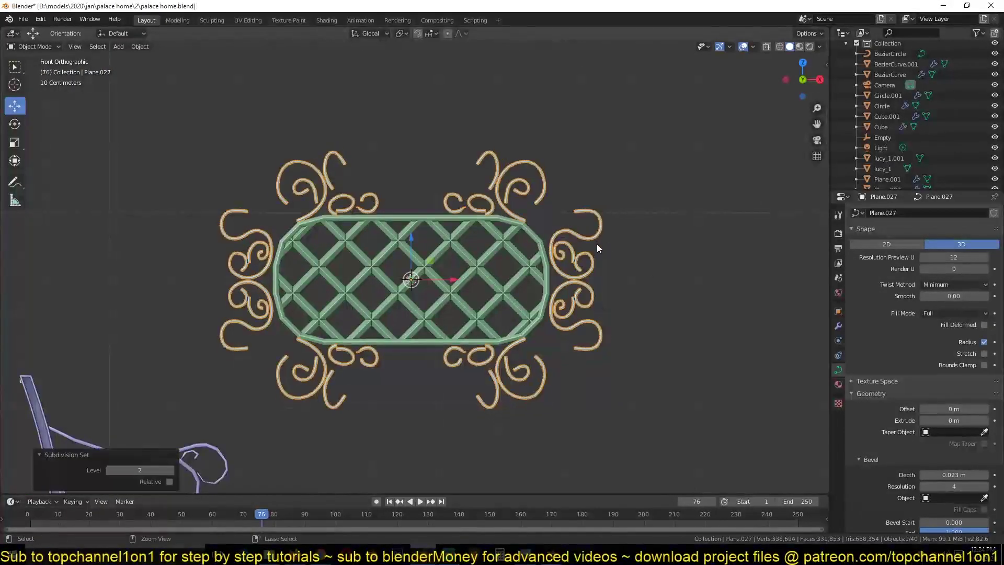
left_click(838, 325)
key("Tab")
scroll(597, 316, "up", 2)
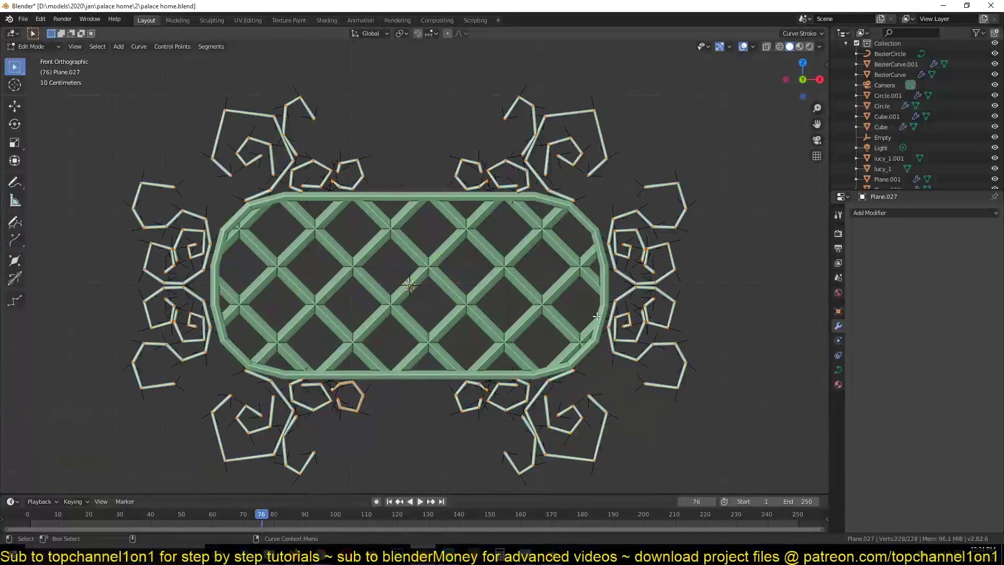
right_click(597, 316)
left_click(497, 325)
key("Tab")
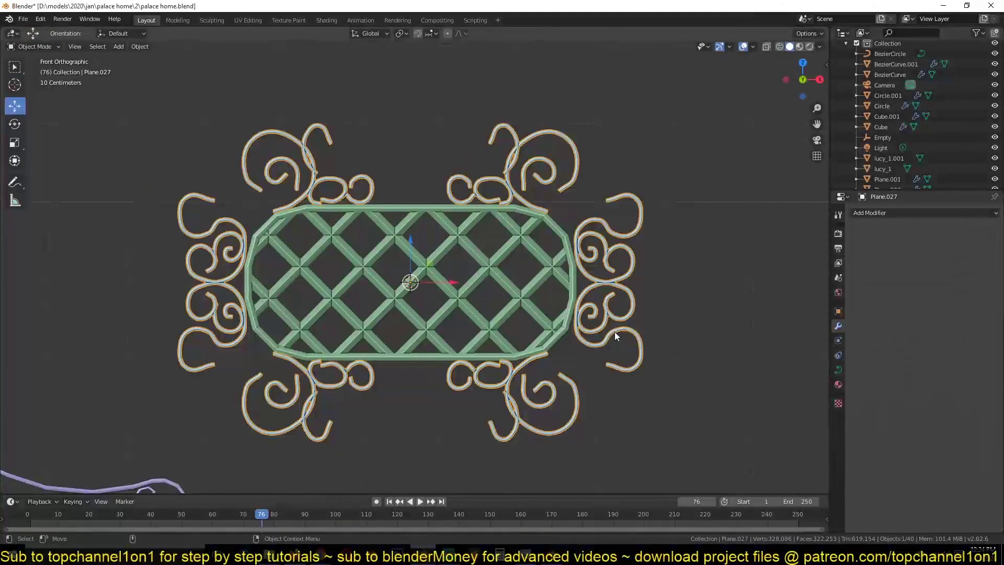
Step: Scale the ornament to 0.41 and rotate it 90° about Z
middle_click_drag(614, 331, 594, 326)
key("KP_1")
type("s.41")
key("Return")
type("rz90")
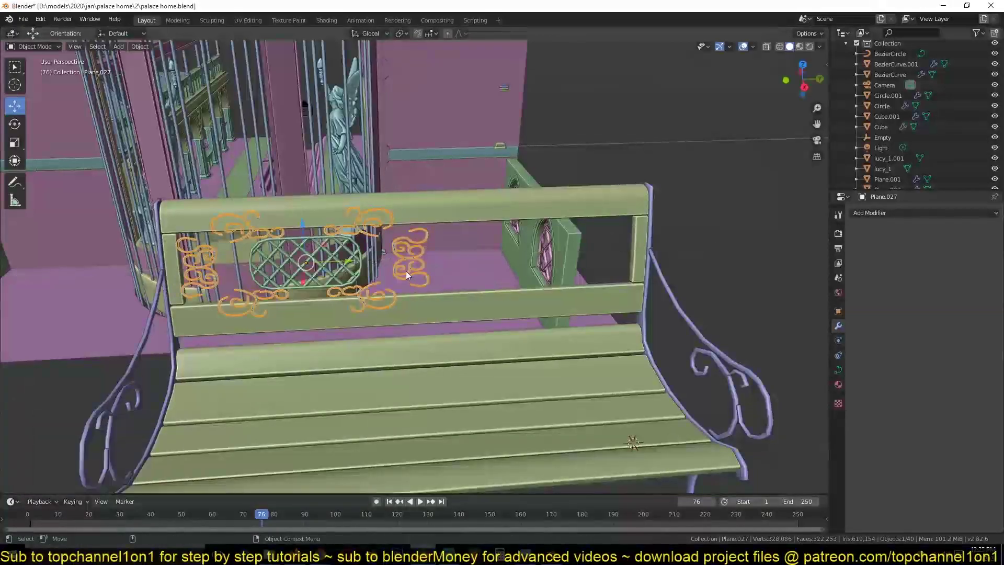
Step: Set Smooth proportional falloff and scale the swirl control points along Y
scroll(405, 271, "up", 3)
key("Tab")
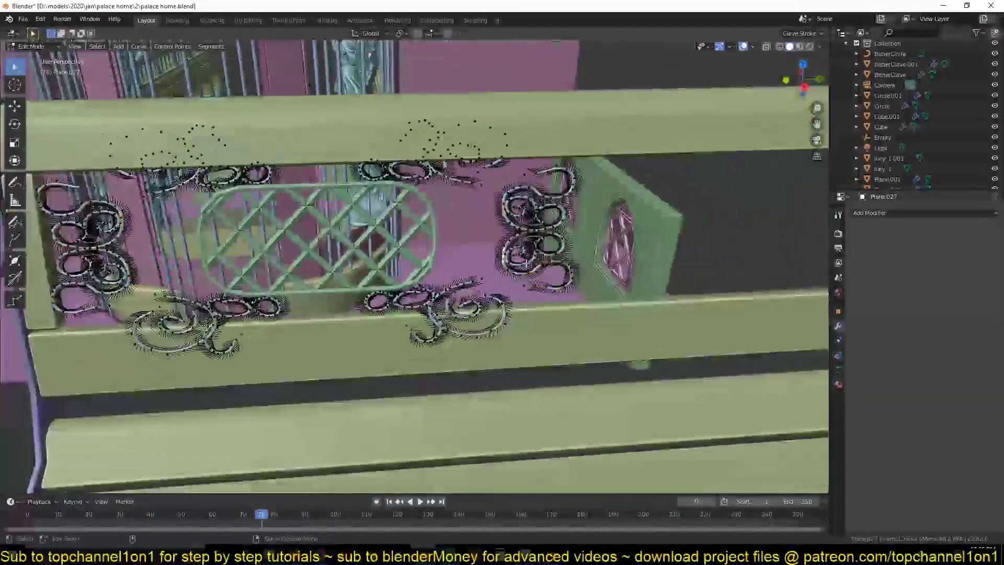
left_click(461, 33)
left_click(471, 80)
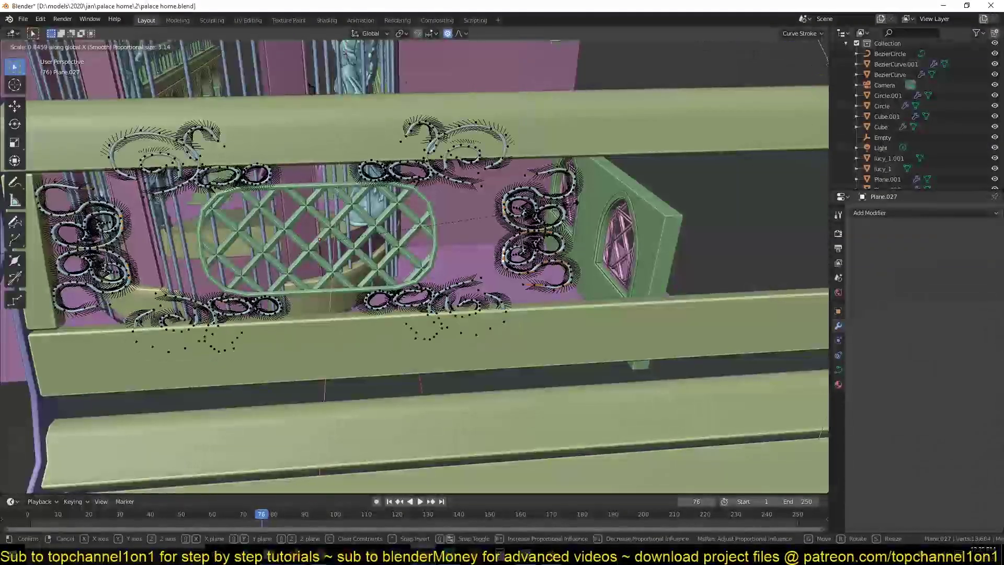
key("s")
key("y")
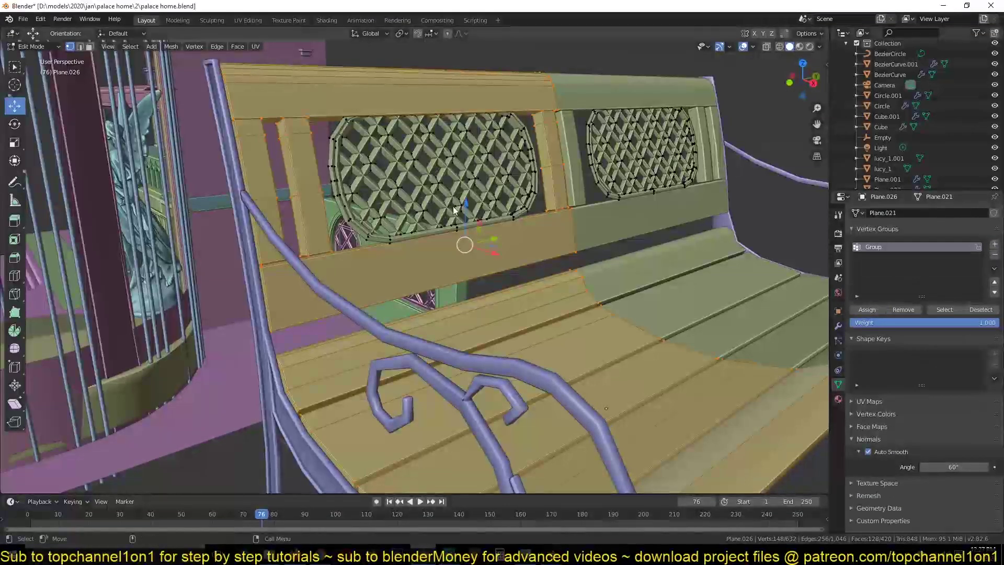
Step: Set the backrest Bevel modifier's limit method to Vertex Group, then undo the last lattice edit
key("Tab")
left_click(839, 326)
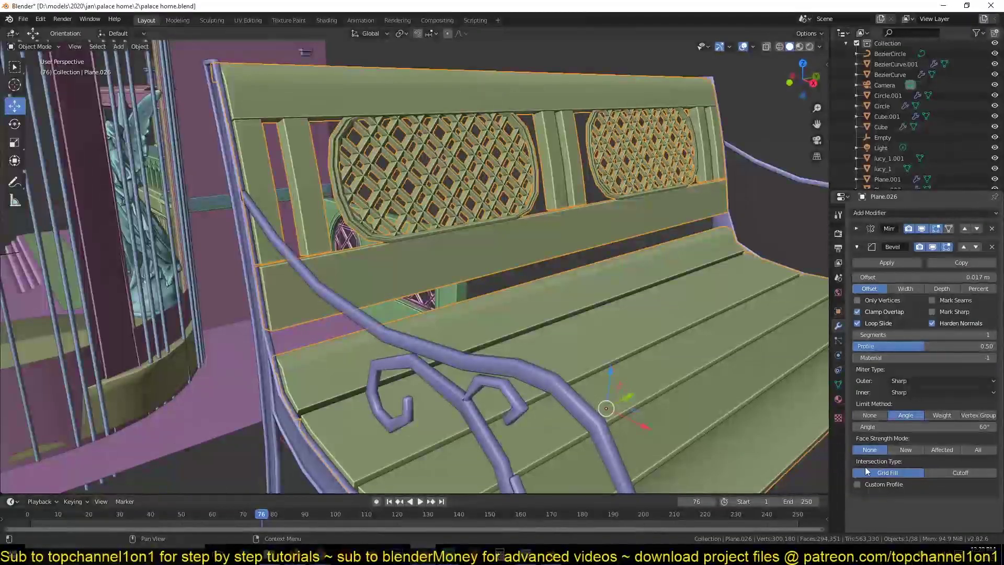
left_click(976, 416)
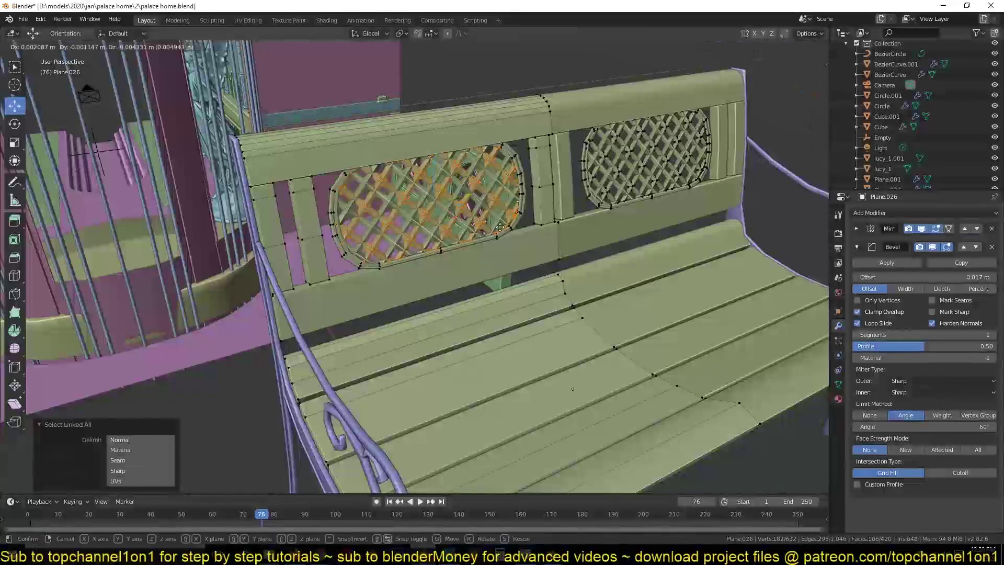
key("ctrl+z")
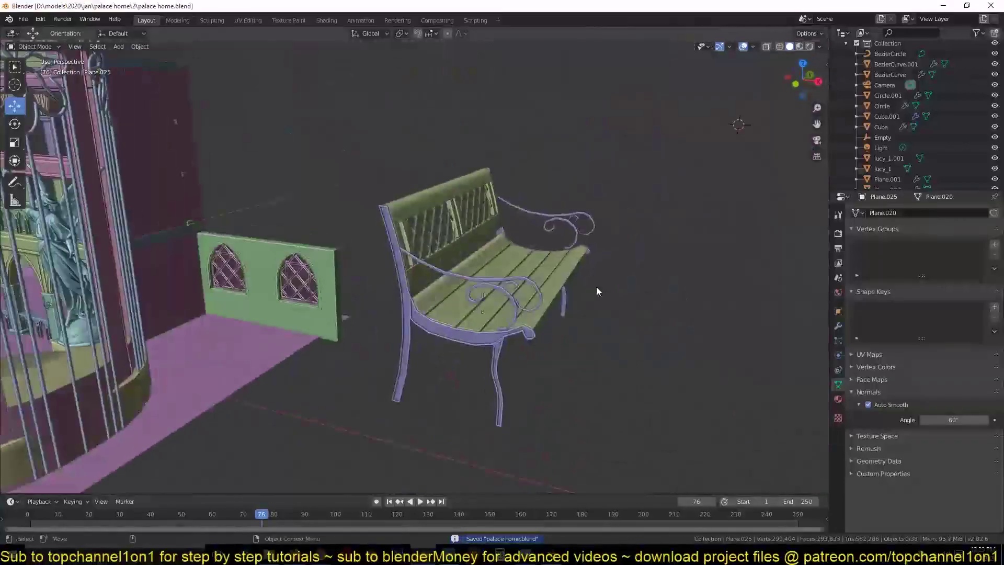
Step: Extrude the frame vertices in place and merge overlapping vertices by distance
key("e")
key("Escape")
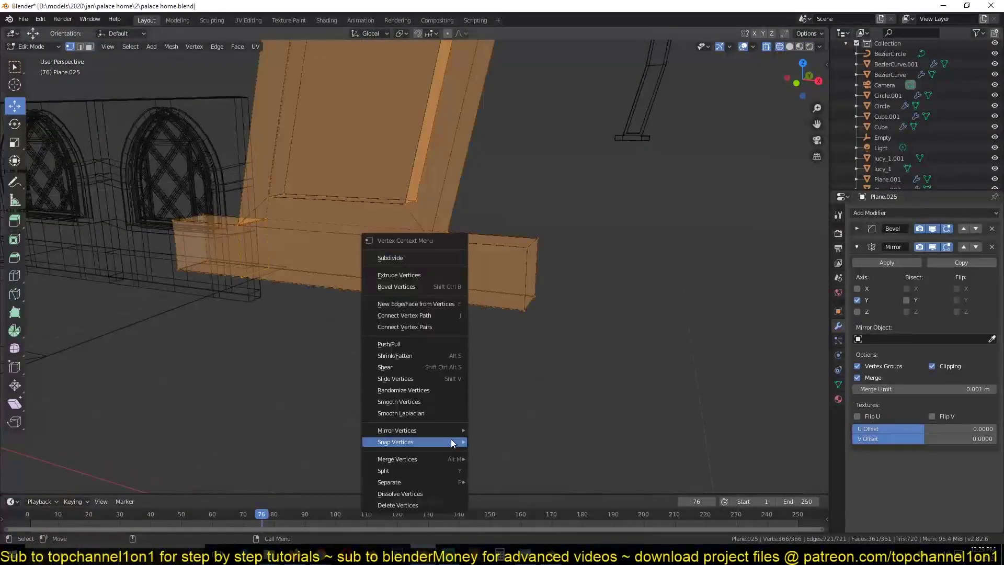
left_click(509, 497)
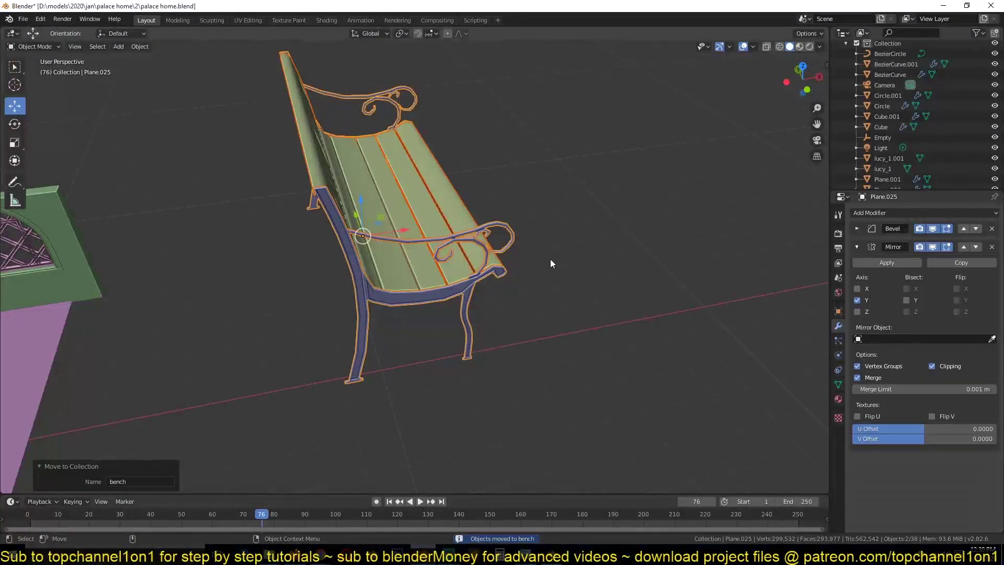
right_click(450, 234)
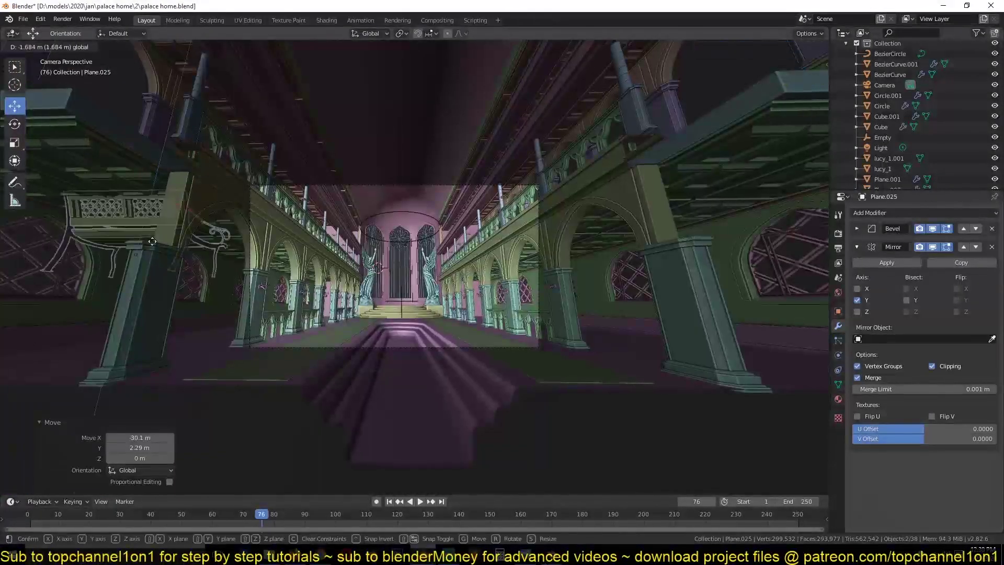
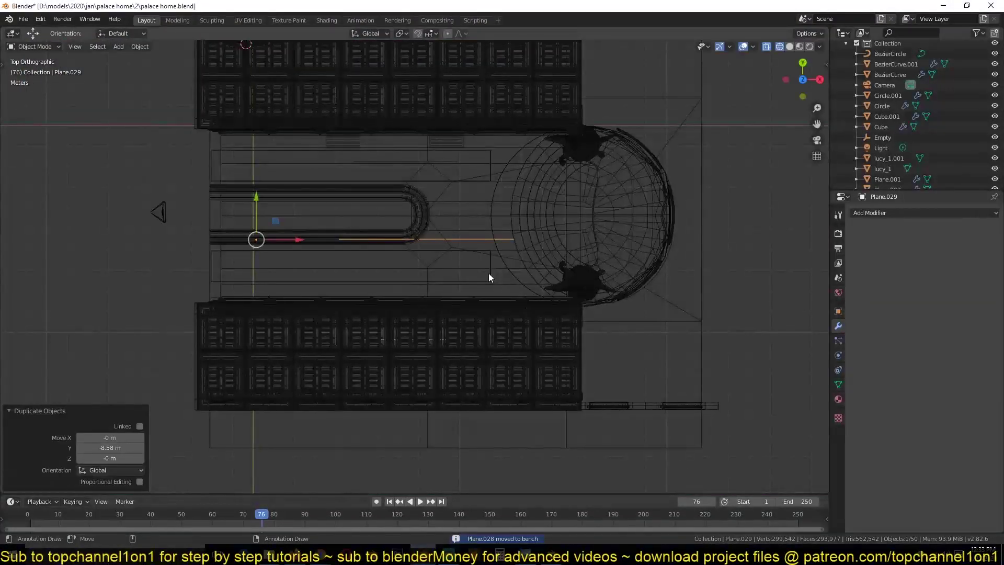
Step: Mirror the bench copy across Y and add linked copies along the Y axis
key("ctrl+m")
key("y")
key("Return")
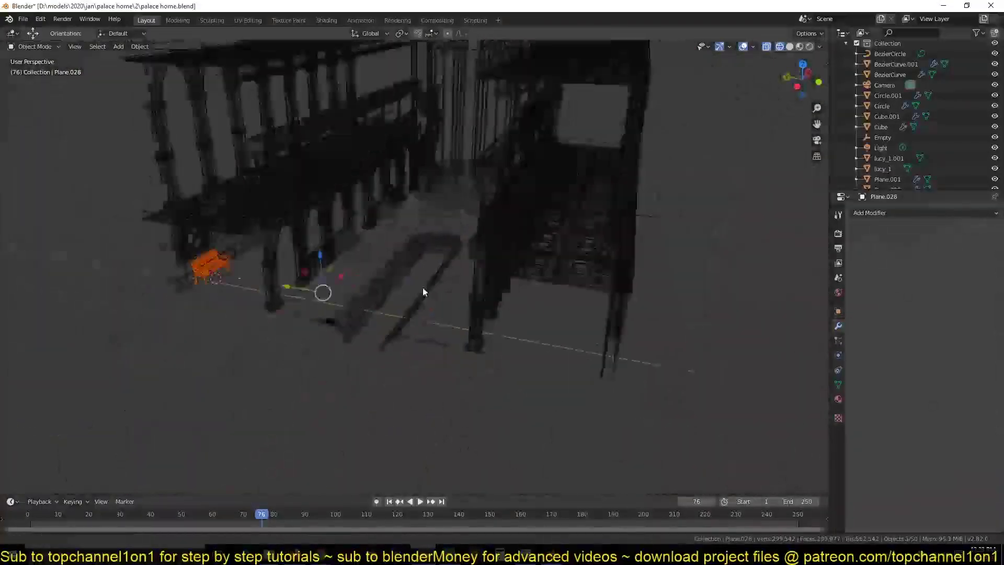
key("alt+d")
key("y")
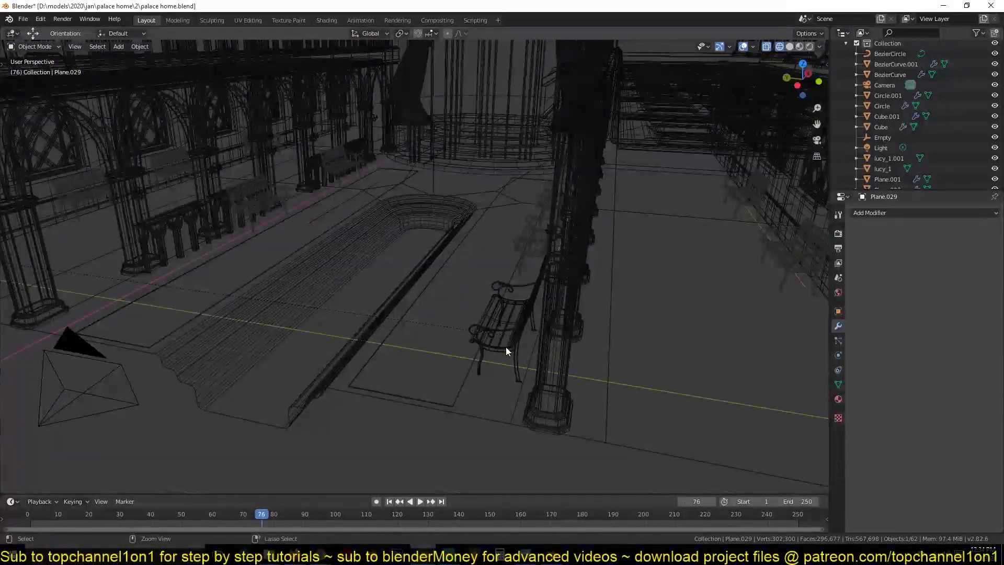
Step: Select a bench, save the file, and view the hall through the camera
left_click(506, 347)
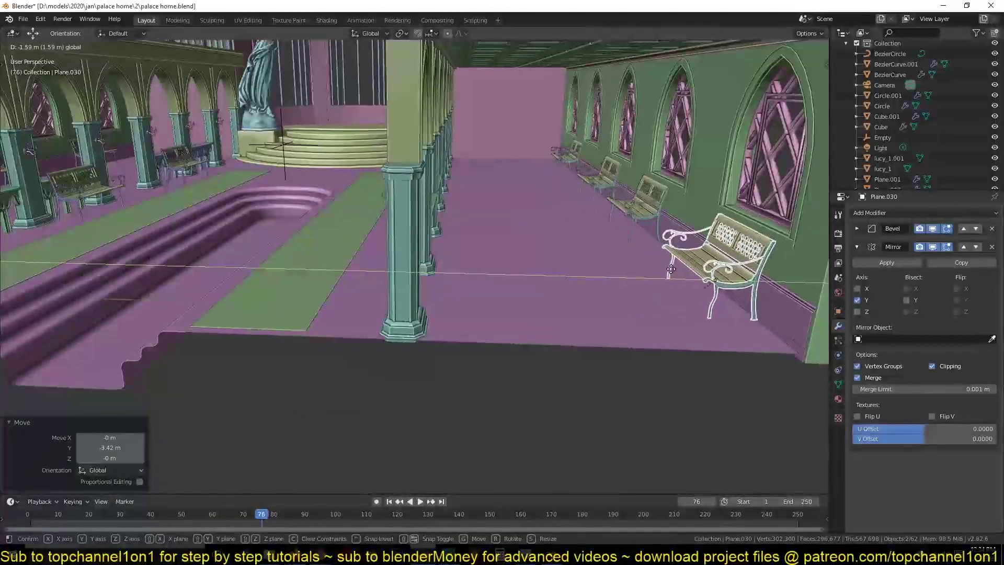
key("ctrl+s")
key("KP_0")
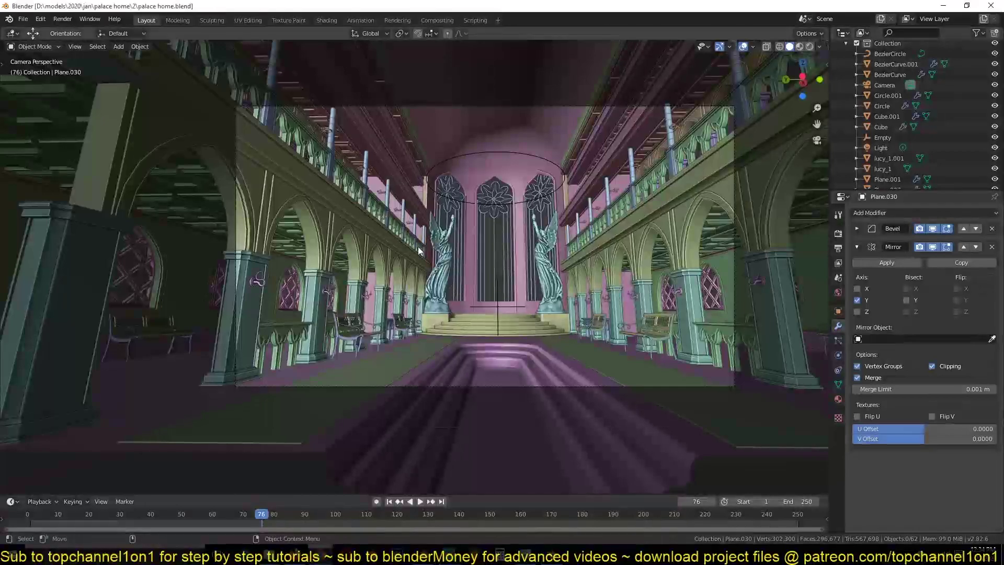
Step: Save, then reposition and resize the balustrade ornament near the ringed column
left_click(526, 262)
key("ctrl+s")
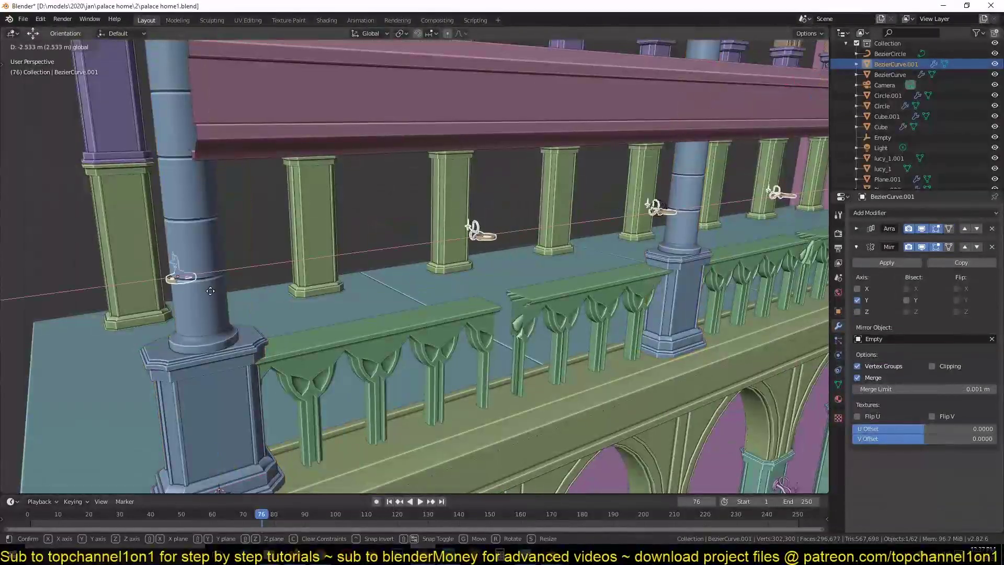
left_click(211, 291)
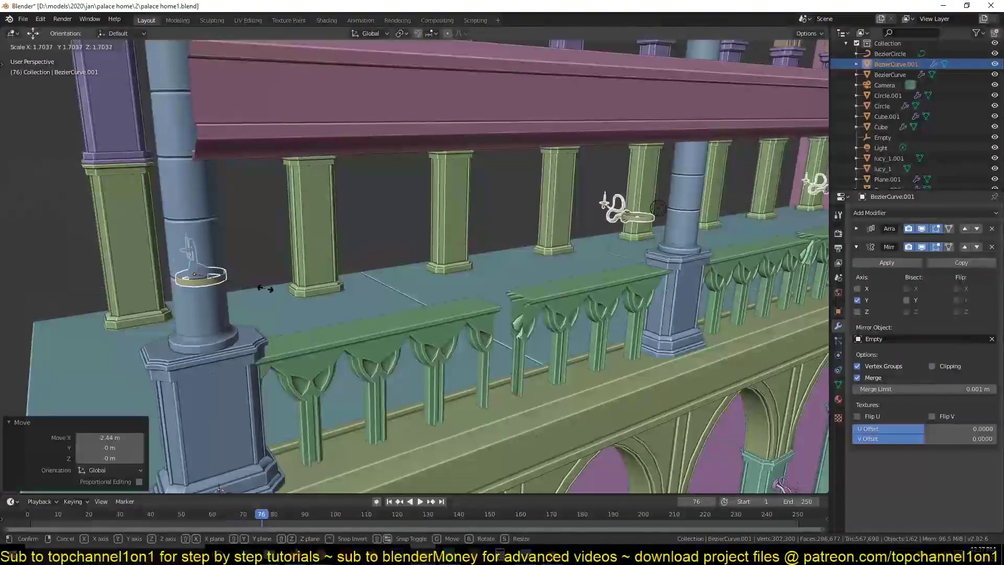
middle_click_drag(210, 291, 382, 244)
left_click(466, 305)
scroll(432, 310, "down", 5)
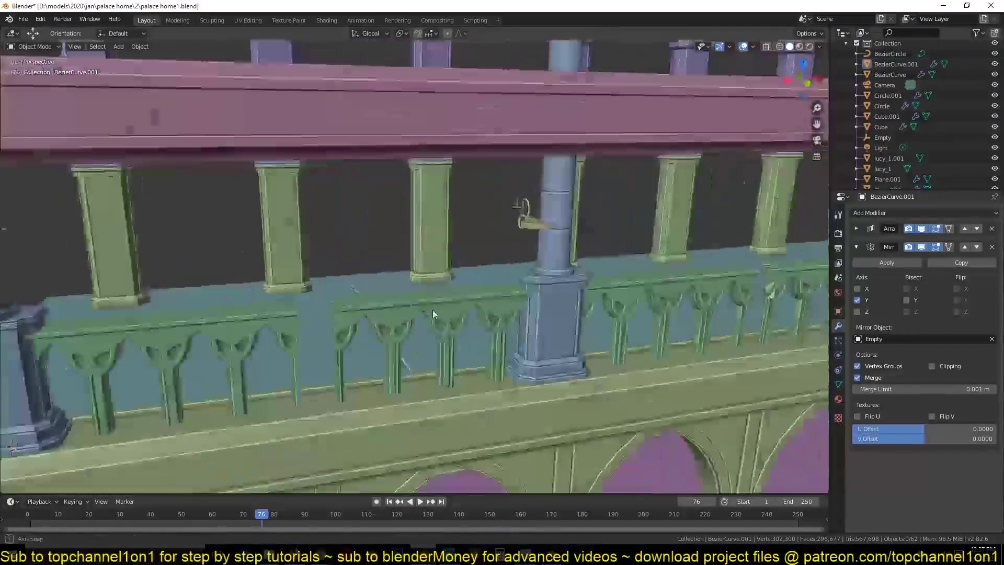
left_click(857, 228)
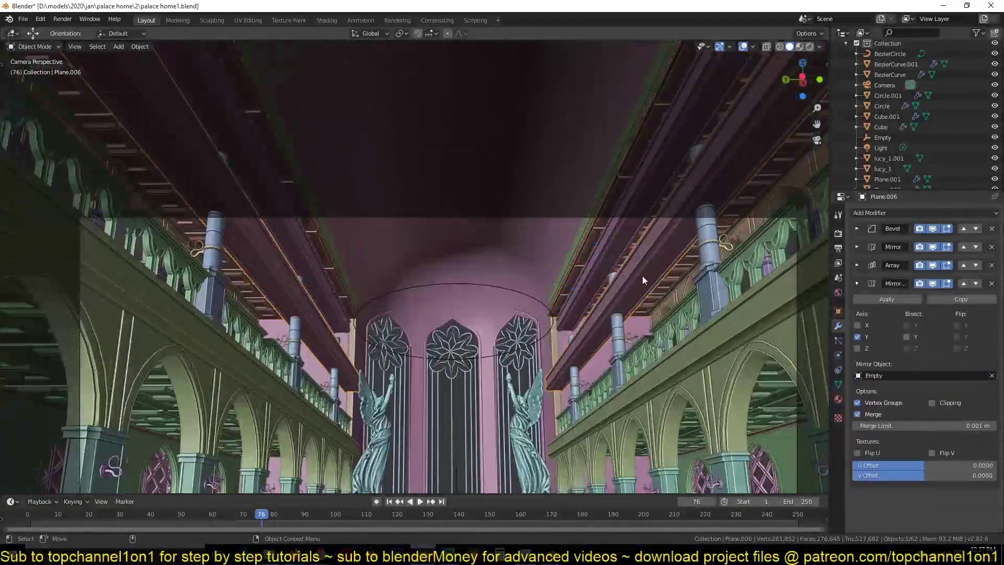
Step: Raise the ceiling beams 1.18 m along Z
key("g")
key("z")
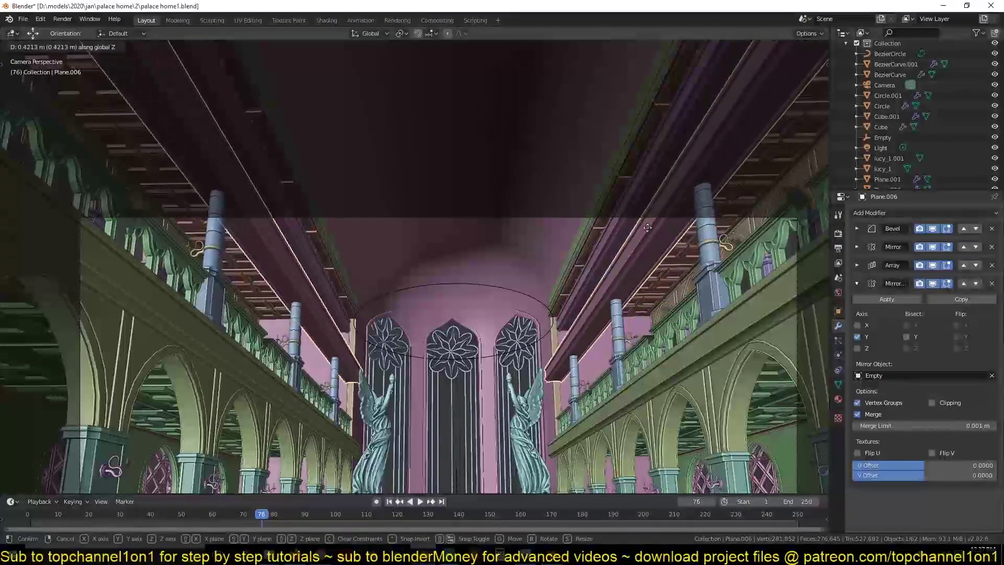
left_click(676, 189)
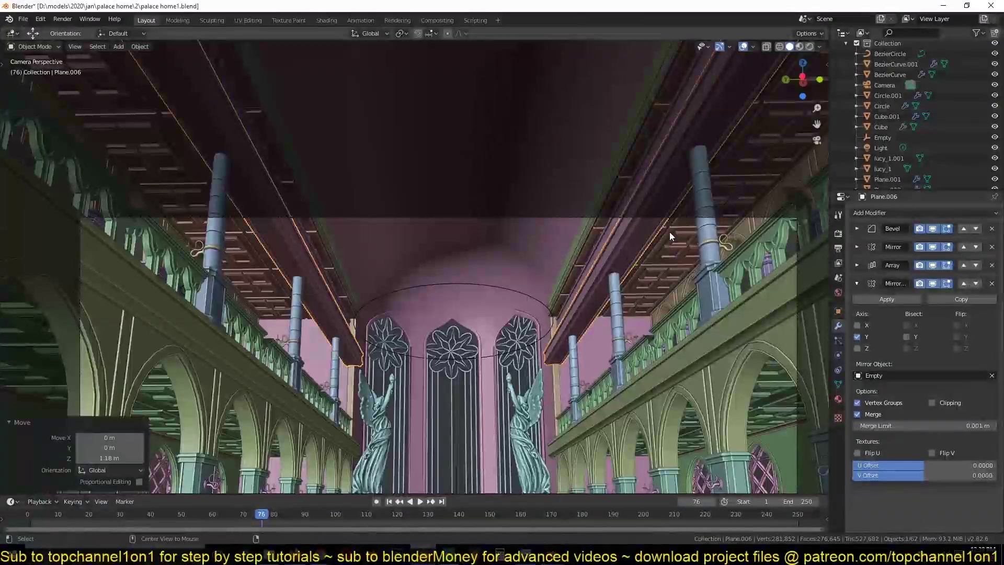
mouse_move(670, 231)
middle_mouse_down()
mouse_move(654, 293)
mouse_move(566, 269)
mouse_move(561, 282)
middle_mouse_up()
Step: Select the balcony piece near the angel statues and save the file
left_click(539, 214)
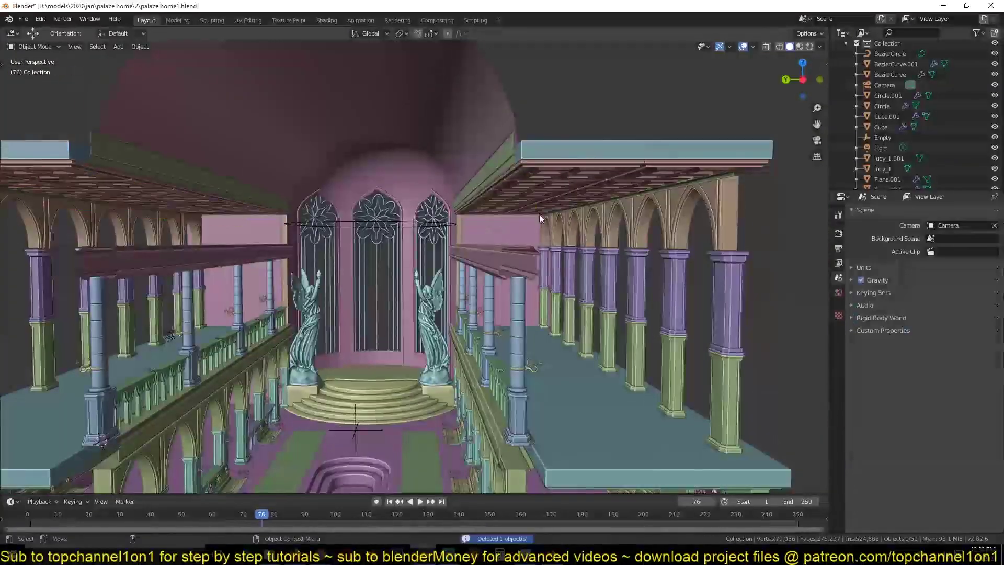
key("KP_0")
key("ctrl+s")
key("g")
key("z")
right_click(763, 315)
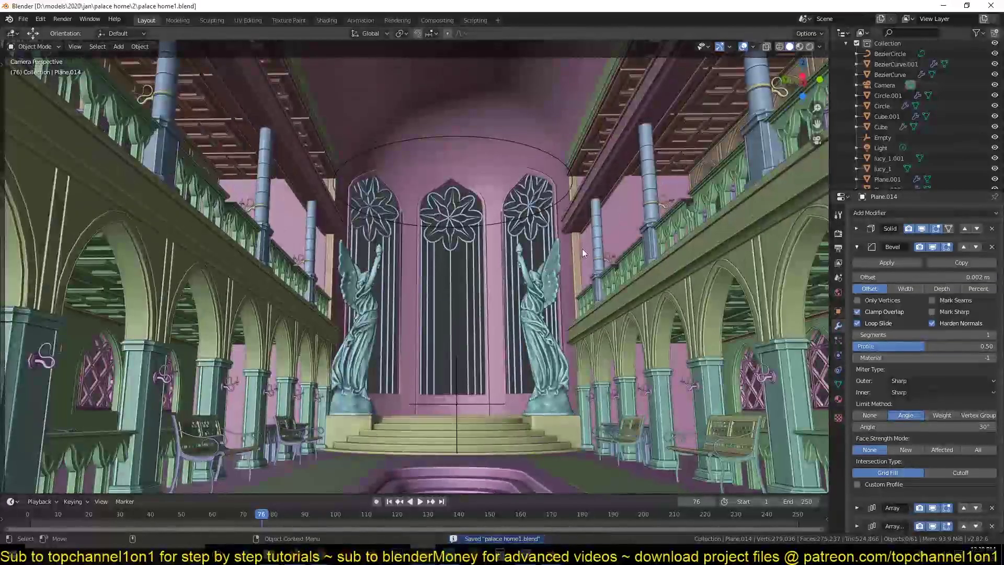
mouse_move(582, 249)
middle_mouse_down()
mouse_move(579, 202)
mouse_move(517, 287)
mouse_move(688, 167)
mouse_move(650, 200)
mouse_move(594, 190)
middle_mouse_up()
scroll(594, 189, "up", 5)
Step: Scale the piece by 1.425 and slide it along the Y axis
key("s")
left_click(598, 181)
key("g")
key("y")
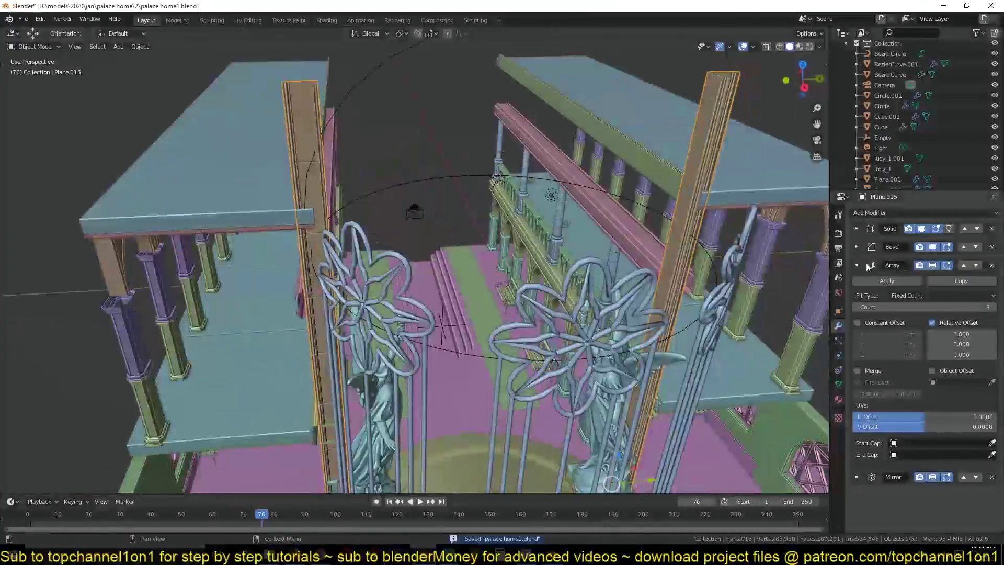
Step: Raise the pillar copy 8.06 m beside the windows, lower it slightly, and save
left_click(925, 213)
left_click(858, 252)
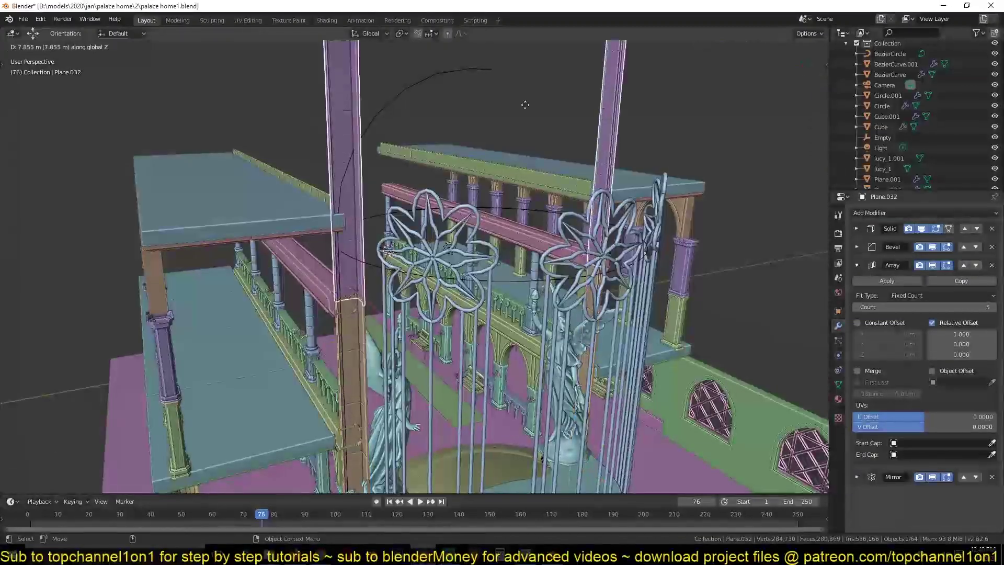
left_click(527, 102)
left_click_drag(504, 285, 504, 298)
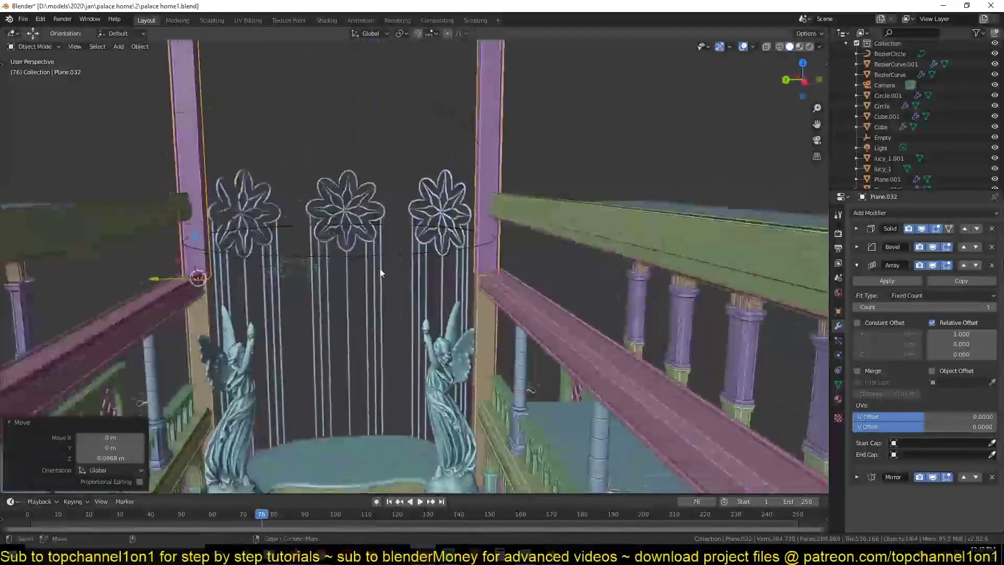
key("ctrl+s")
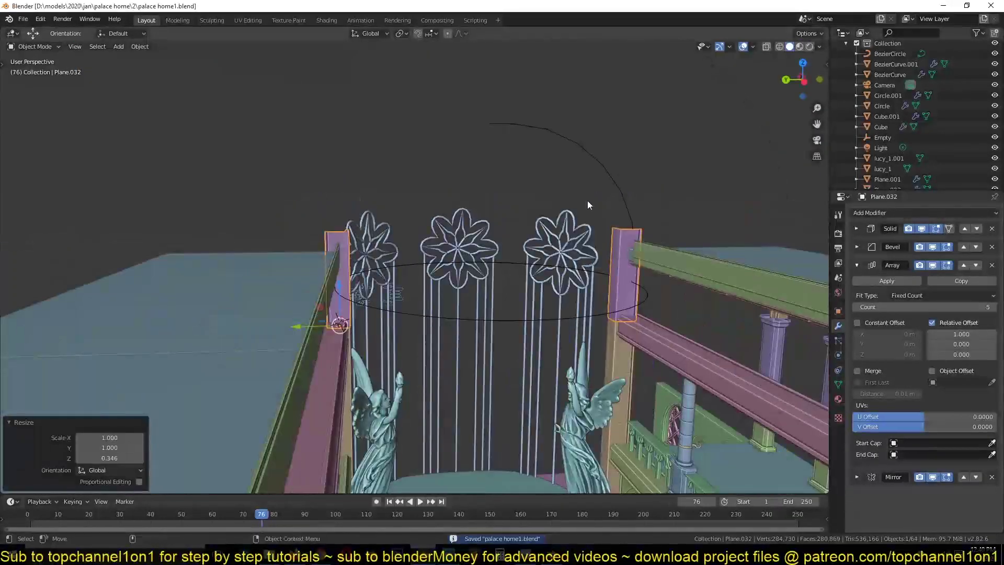
Step: Mirror the pillar piece across the X axis
key("ctrl+m")
key("x")
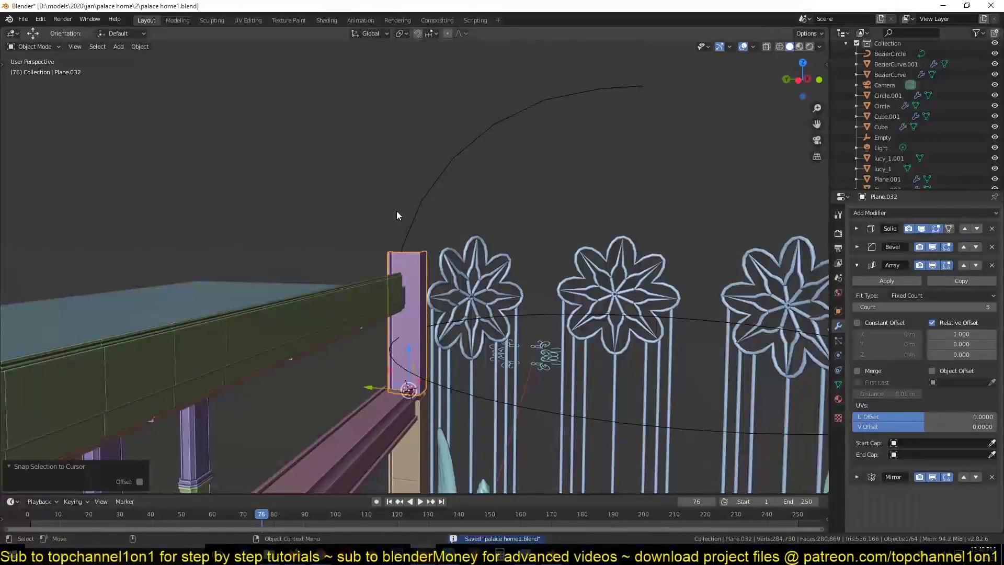
right_click(397, 293)
Step: Snap the piece to the 3D cursor and bend it with a Curve modifier along Plane.018
left_click(480, 307)
left_click(857, 265)
left_click(890, 213)
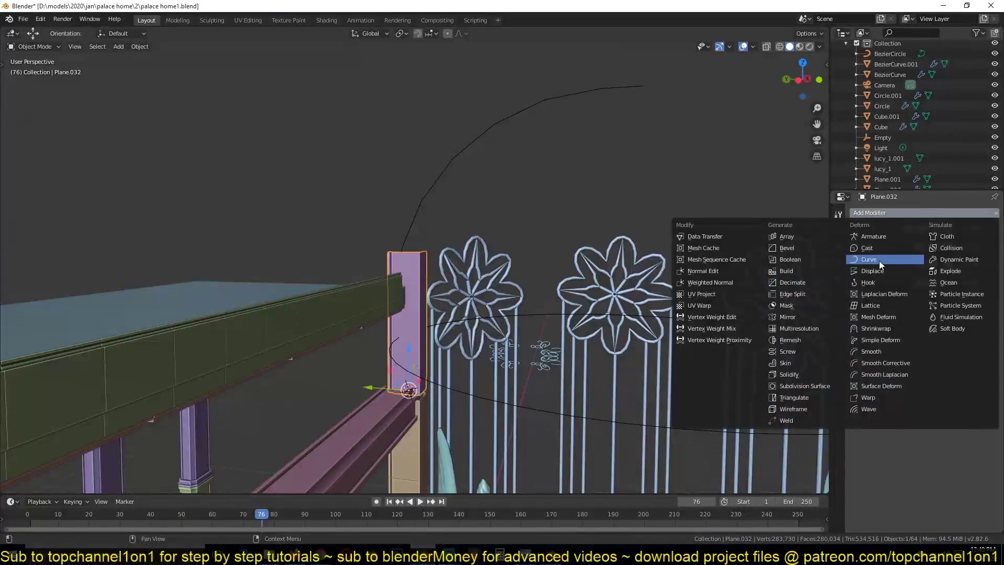
left_click(869, 260)
left_click(526, 133)
middle_click_drag(488, 134, 523, 210)
Step: Reposition the bent piece along Z and Y and apply its curve bend
key("g")
key("z")
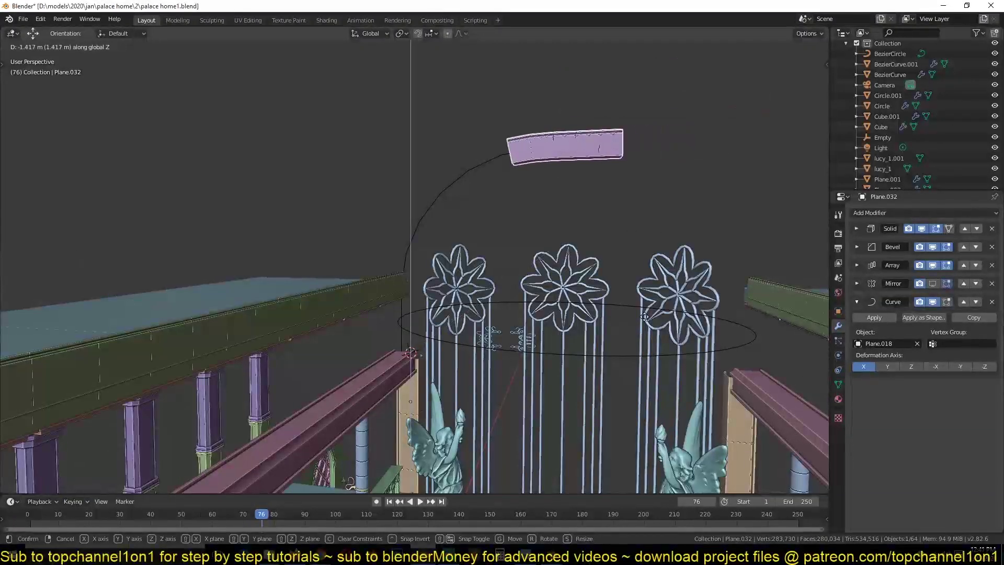
scroll(399, 377, "up", 4)
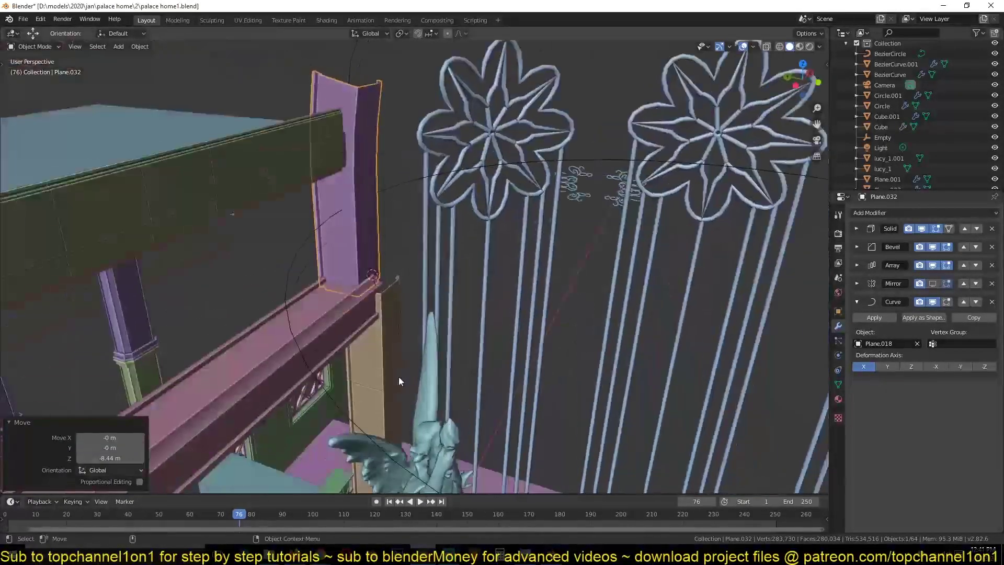
middle_click_drag(399, 377, 436, 341)
key("g")
key("y")
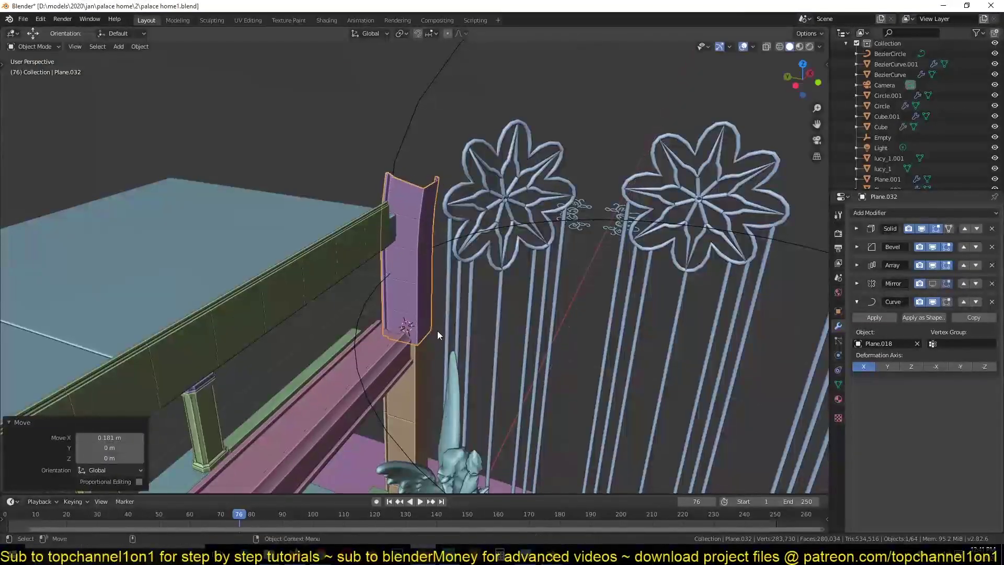
left_click(533, 191)
middle_click_drag(533, 191, 576, 157)
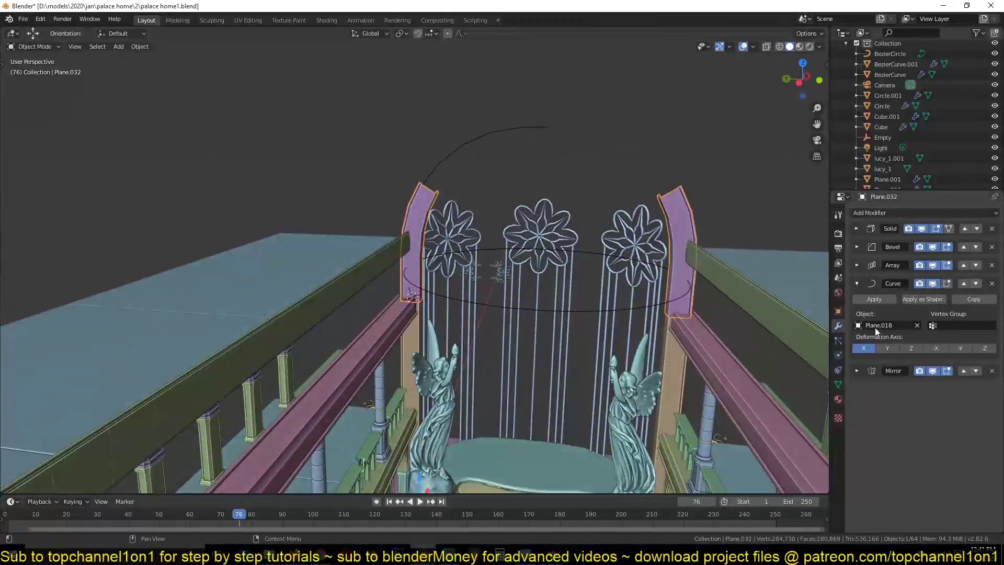
Step: Raise the piece's array count to 11
left_click(964, 302)
left_click(856, 283)
left_click(857, 265)
scroll(606, 283, "up", 5)
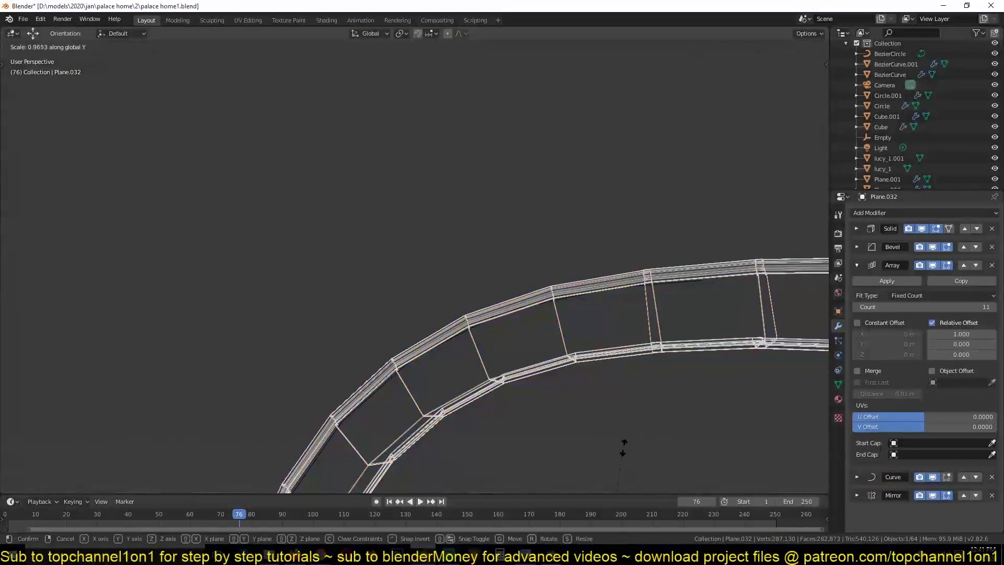
mouse_move(598, 353)
middle_mouse_down()
mouse_move(570, 370)
mouse_move(576, 277)
mouse_move(609, 274)
middle_mouse_up()
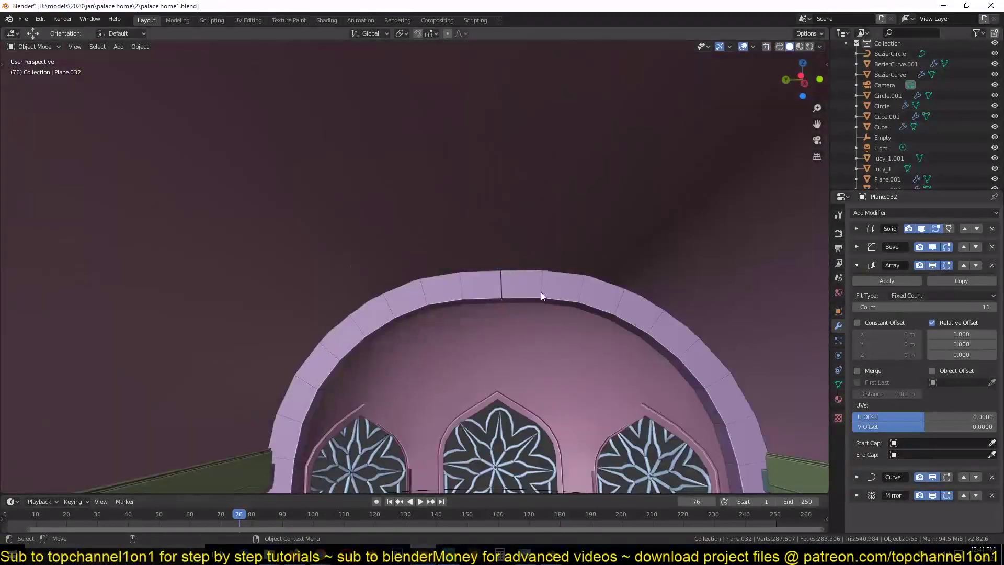
Step: Select the tall pillar strip Plane.032 beside the stained window
left_click(541, 294)
middle_click_drag(541, 294, 326, 418)
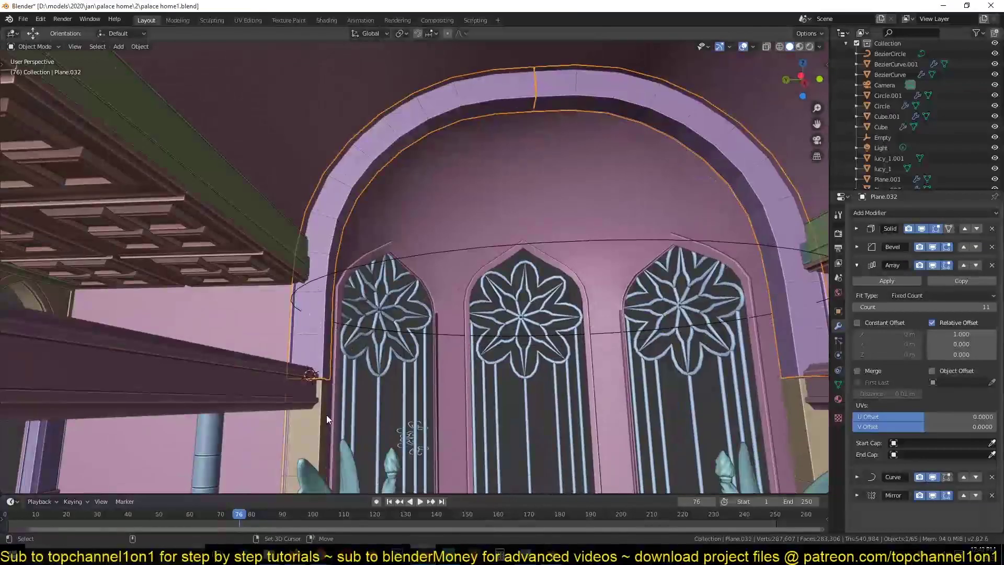
left_click(349, 462)
middle_click_drag(533, 171, 468, 170)
scroll(469, 171, "up", 5)
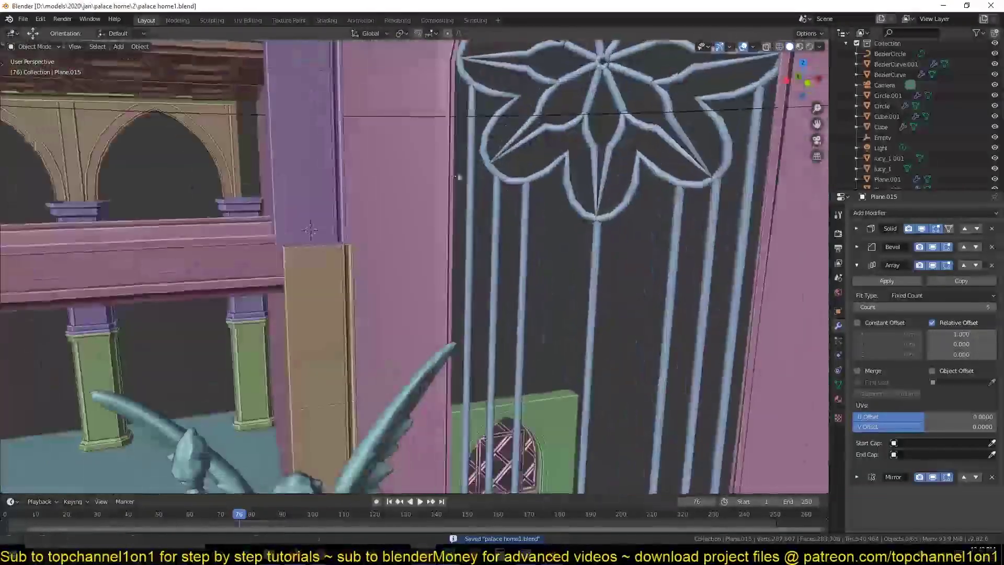
left_click(492, 249)
middle_click_drag(521, 299, 526, 288)
Step: Stretch the pillar strip taller on Z and save palace home1.blend
key("ctrl+s")
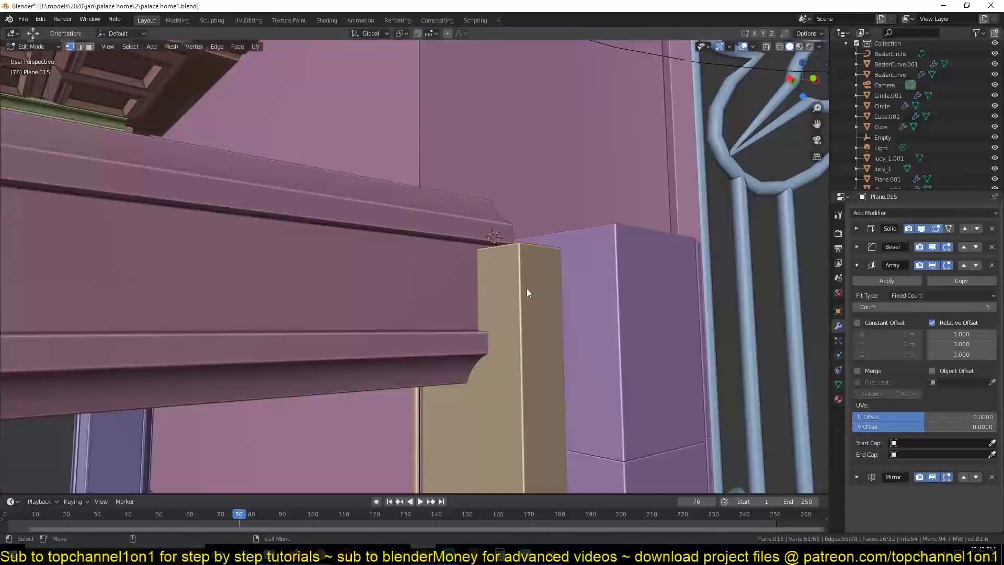
scroll(628, 313, "down", 5)
key("KP_0")
key("ctrl+z")
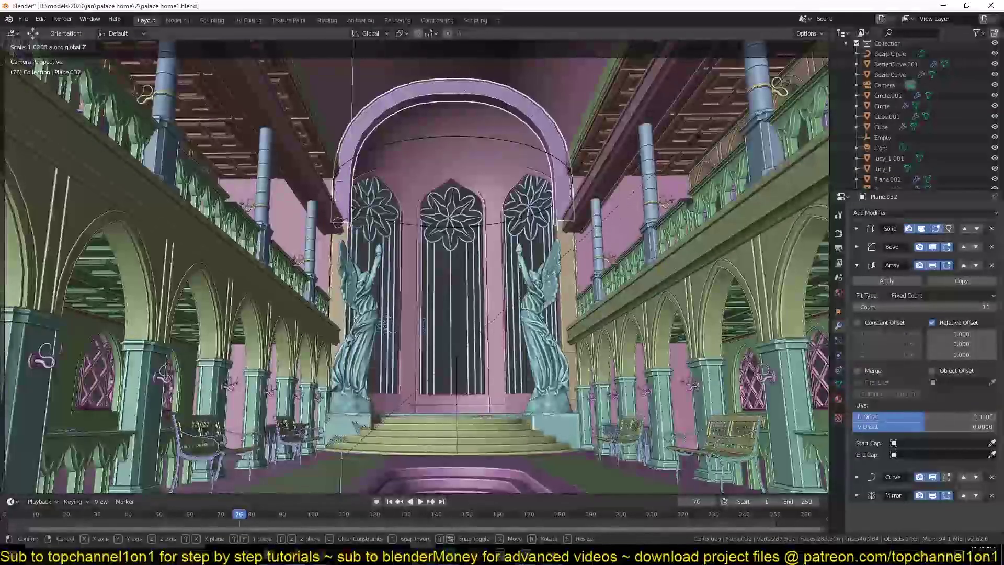
key("ctrl+s")
Step: Select the arch Plane.008 above the windows and enter Edit Mode
scroll(401, 229, "up", 3, "shift")
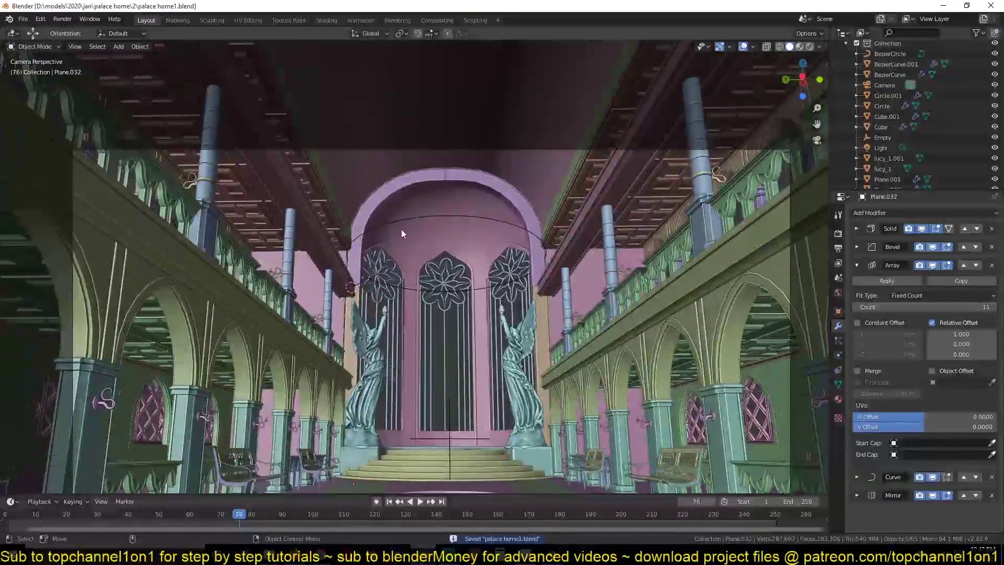
scroll(401, 224, "up", 2)
left_click(409, 269)
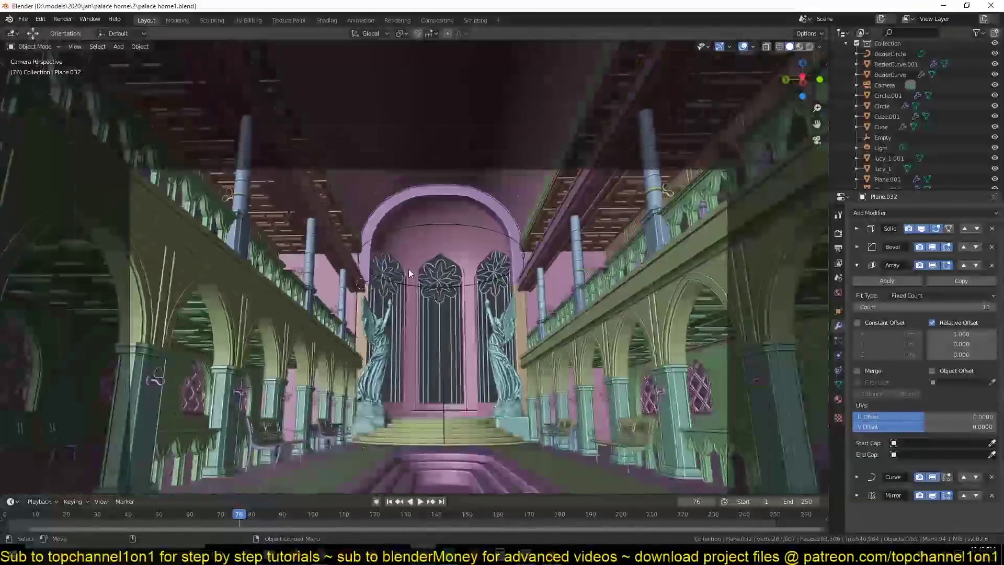
key("Tab")
scroll(510, 320, "up", 3)
middle_click_drag(510, 320, 506, 387)
key("ctrl+r")
Step: Try beveling the vertical edge loop between the windows, then undo it
scroll(510, 130, "up", 4)
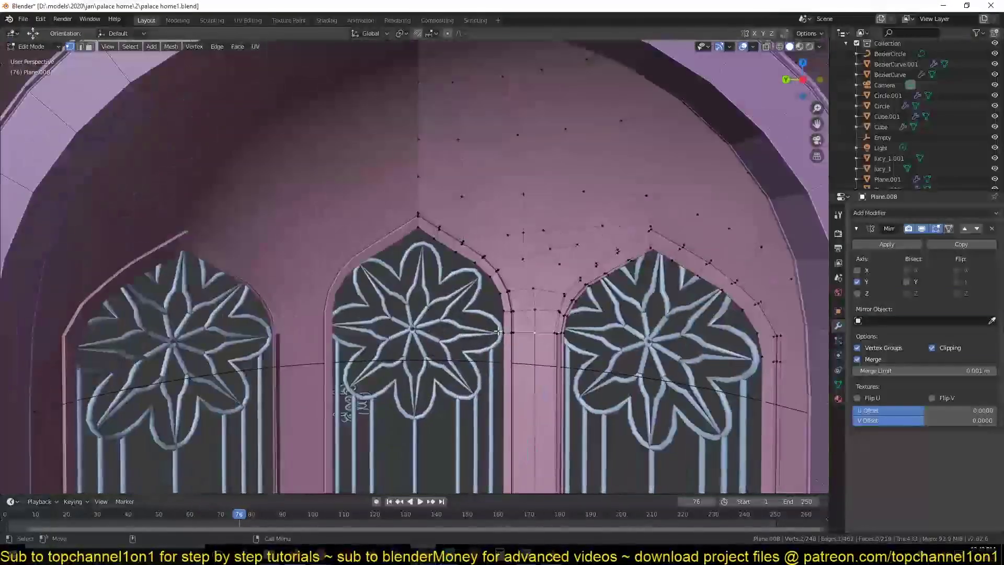
key("2")
scroll(536, 238, "up", 2)
scroll(481, 221, "down", 3)
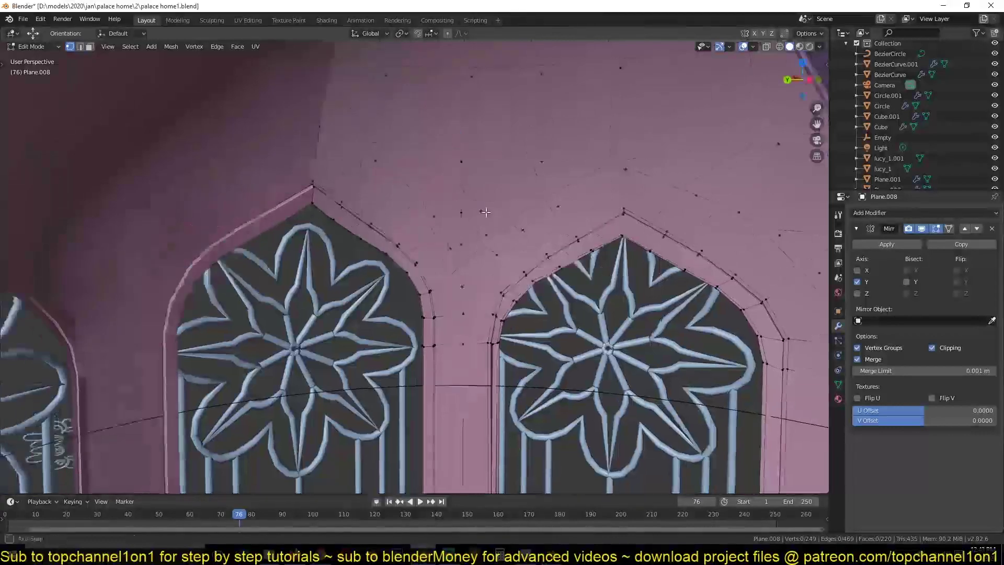
left_click(476, 112, "alt")
key("ctrl+b")
left_click(612, 237)
scroll(612, 237, "down", 3)
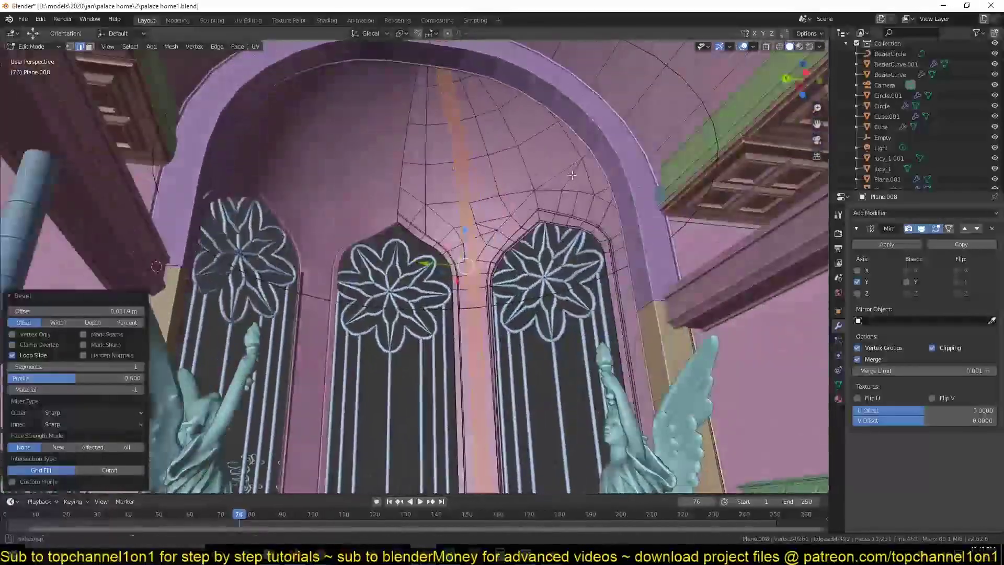
middle_click_drag(612, 237, 576, 23)
middle_click_drag(515, 183, 551, 217)
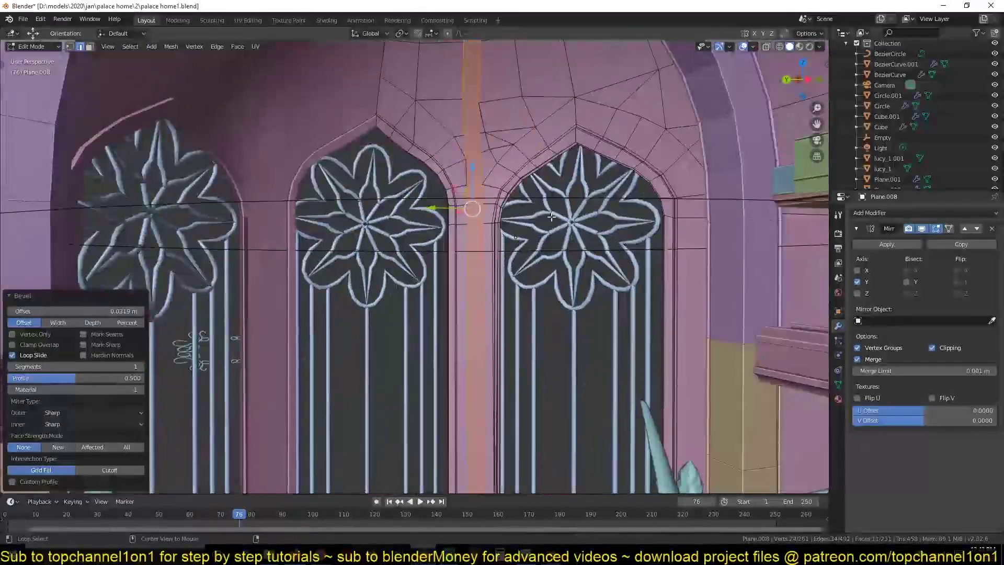
key("Escape")
key("ctrl+z")
Step: Add a loop cut to the arch wall above the three windows
scroll(559, 224, "down", 5)
scroll(470, 268, "up", 5)
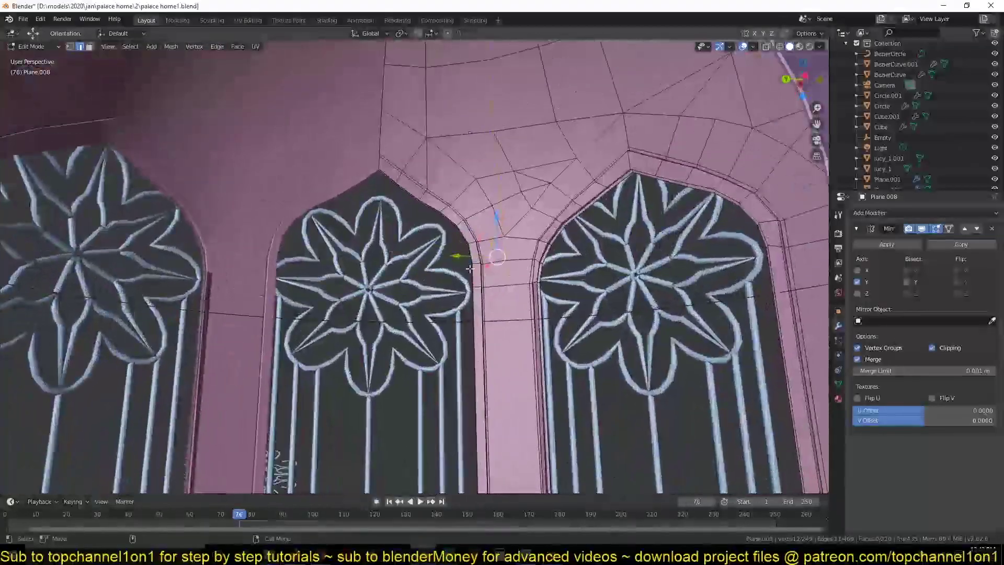
left_click(522, 286)
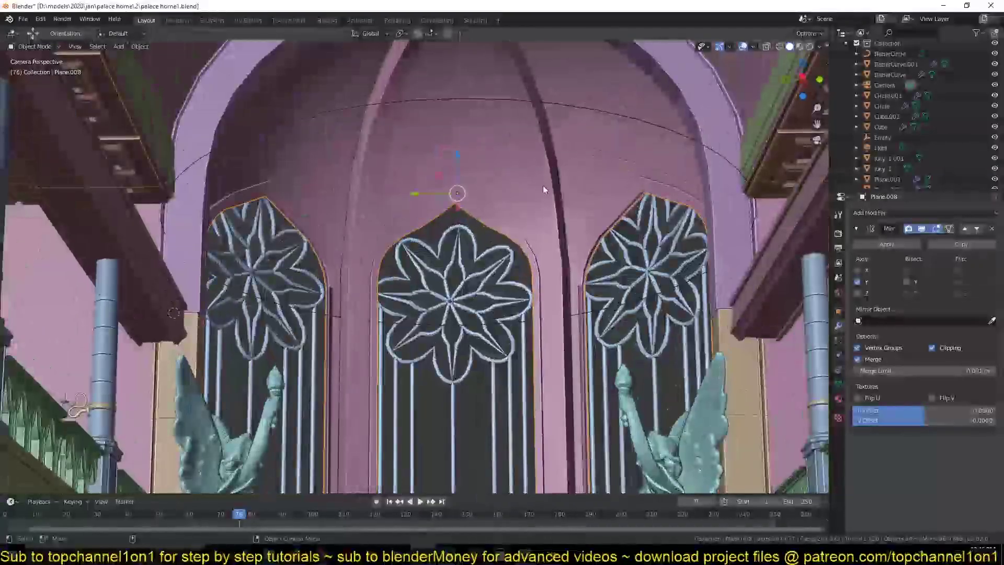
scroll(457, 159, "down", 5)
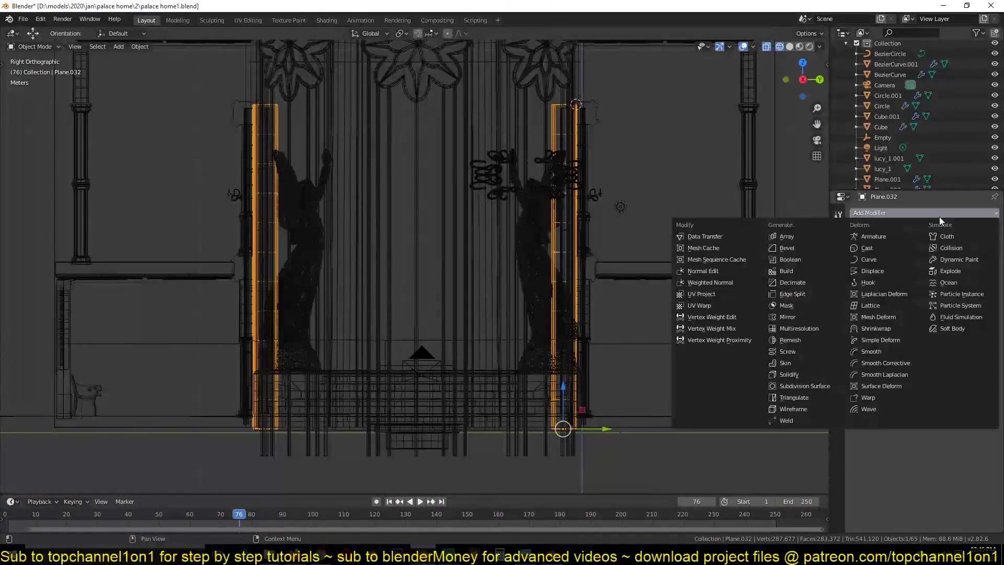
Step: Add a Simple Deform taper with factor -0.825, placed above the Curve modifier
left_click(890, 213)
left_click(863, 352)
middle_click_drag(403, 349, 218, 269)
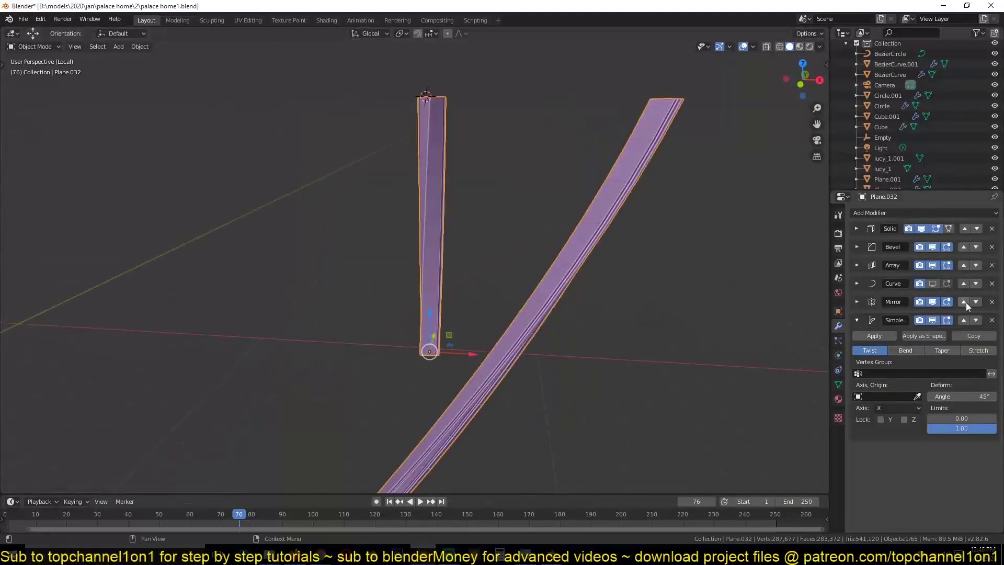
left_click(964, 302)
middle_click_drag(366, 261, 481, 283)
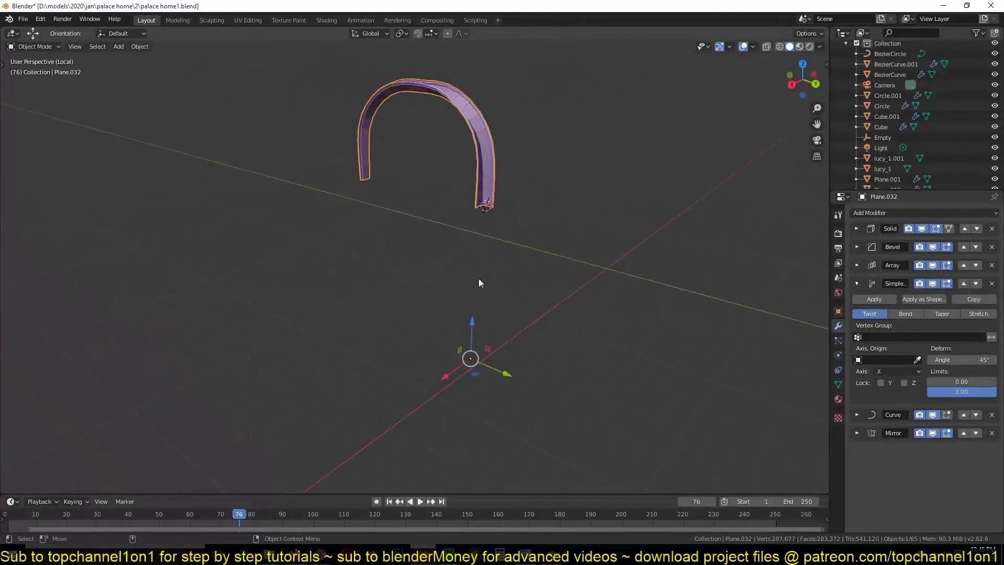
left_click(942, 314)
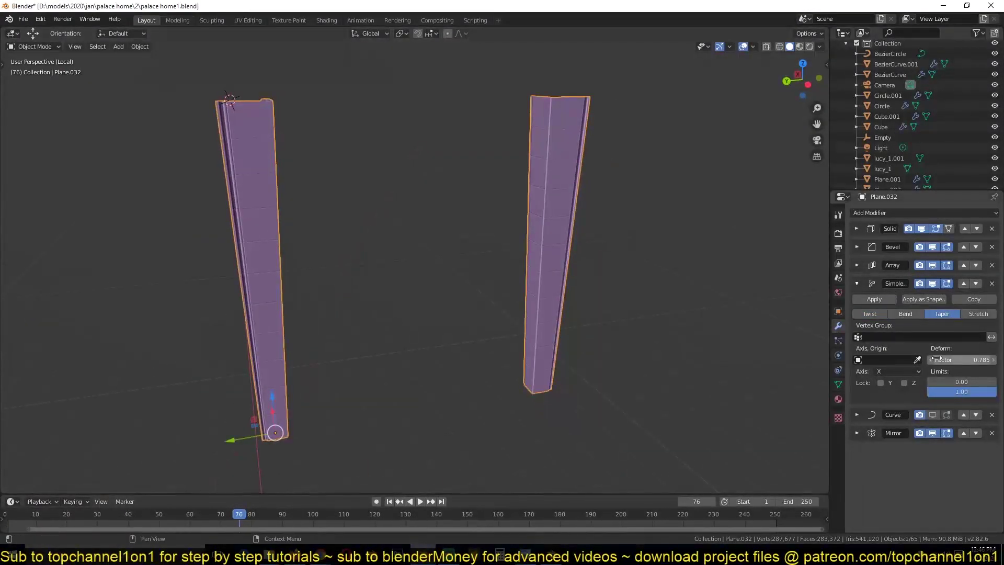
left_click_drag(963, 360, 942, 360)
scroll(705, 244, "down", 4)
Step: Return to the full scene and select the outer dome ring on the arch
key("KP_Divide")
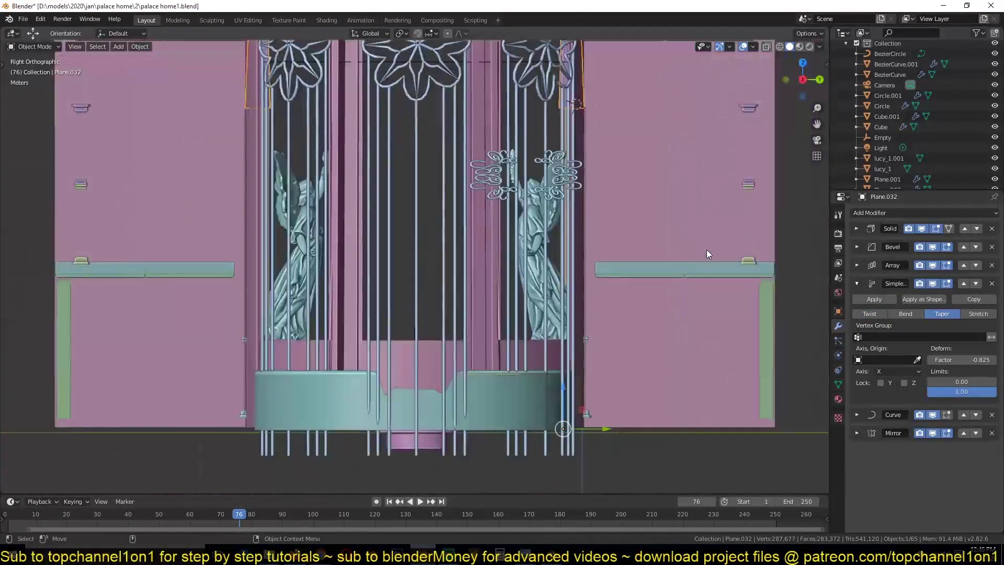
key("KP_0")
key("KP_Decimal")
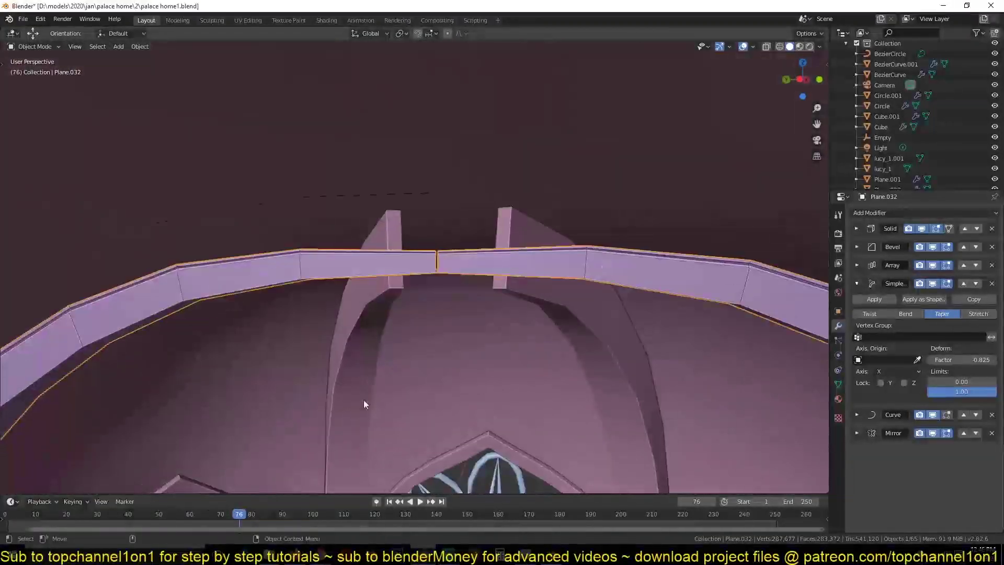
left_click(425, 239)
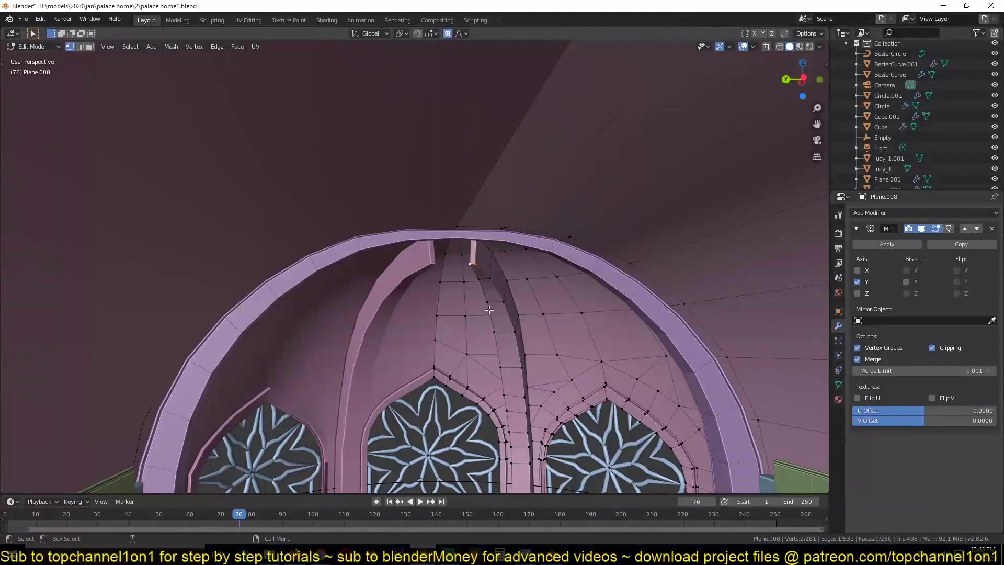
middle_click_drag(489, 309, 467, 269)
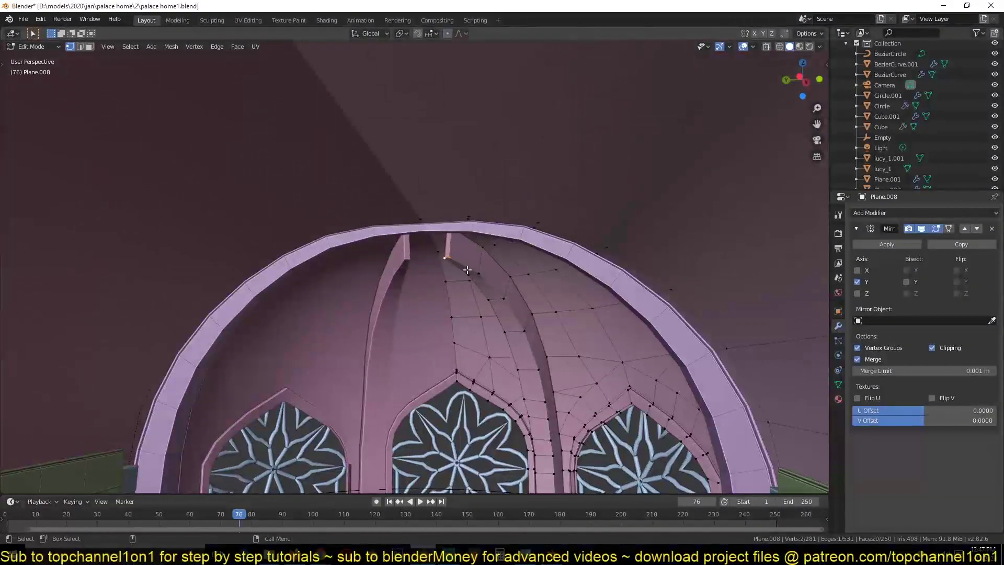
Step: Extrude the column tops upward, adjust their edge bevel weight, and save the palace file
key("g")
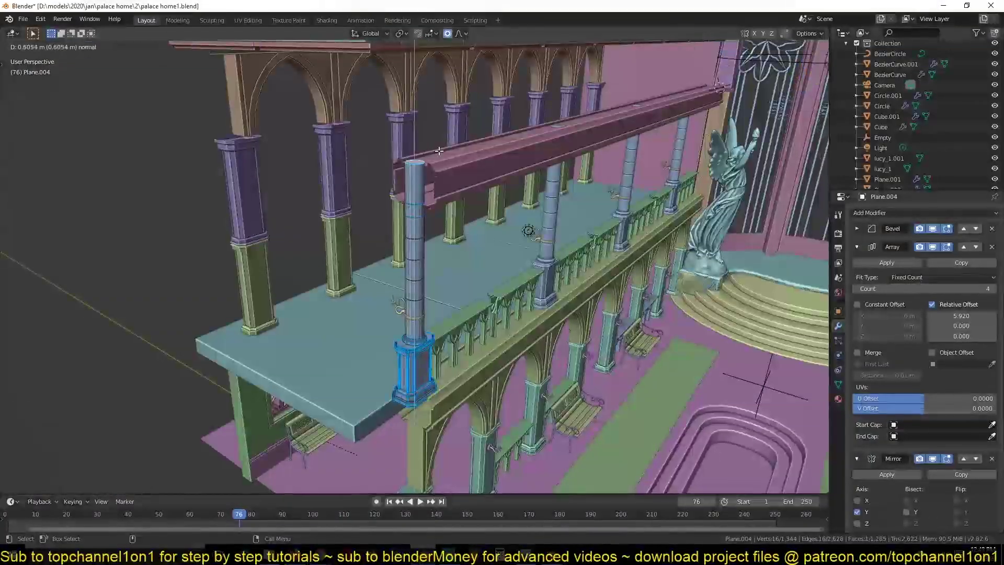
key("e")
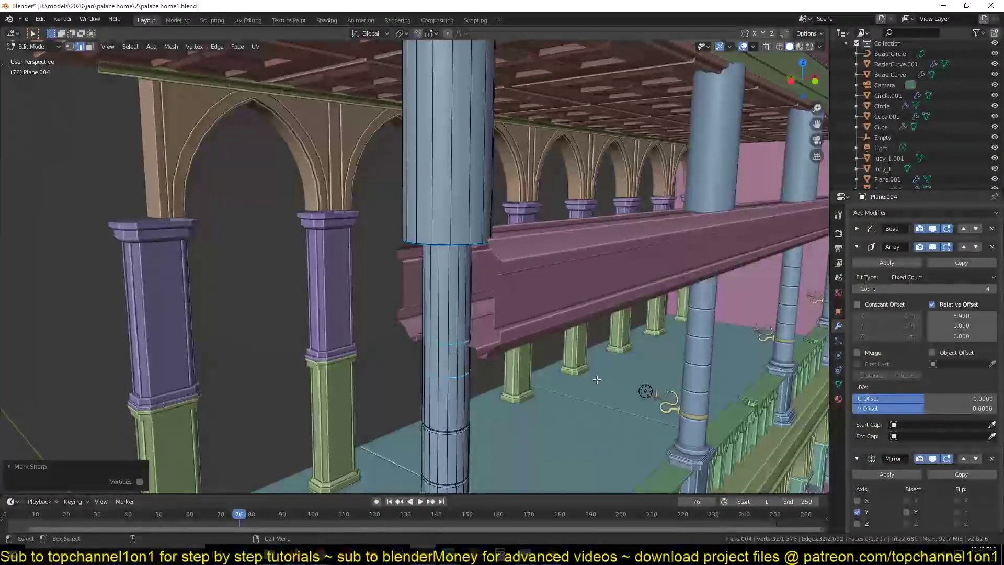
right_click(596, 379)
left_click(594, 354)
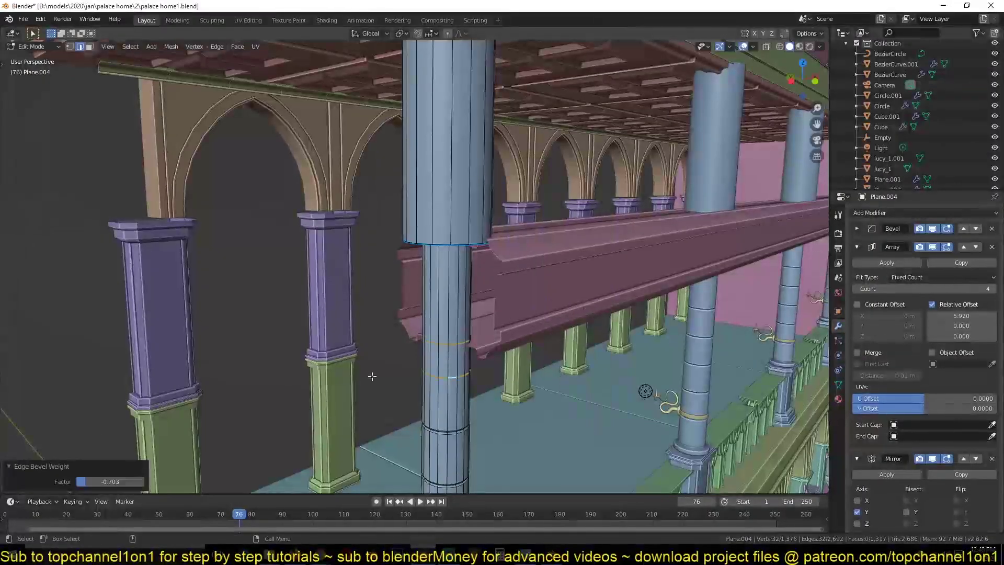
key("ctrl+s")
mouse_move(594, 354)
middle_mouse_down()
mouse_move(363, 332)
mouse_move(443, 247)
middle_mouse_up()
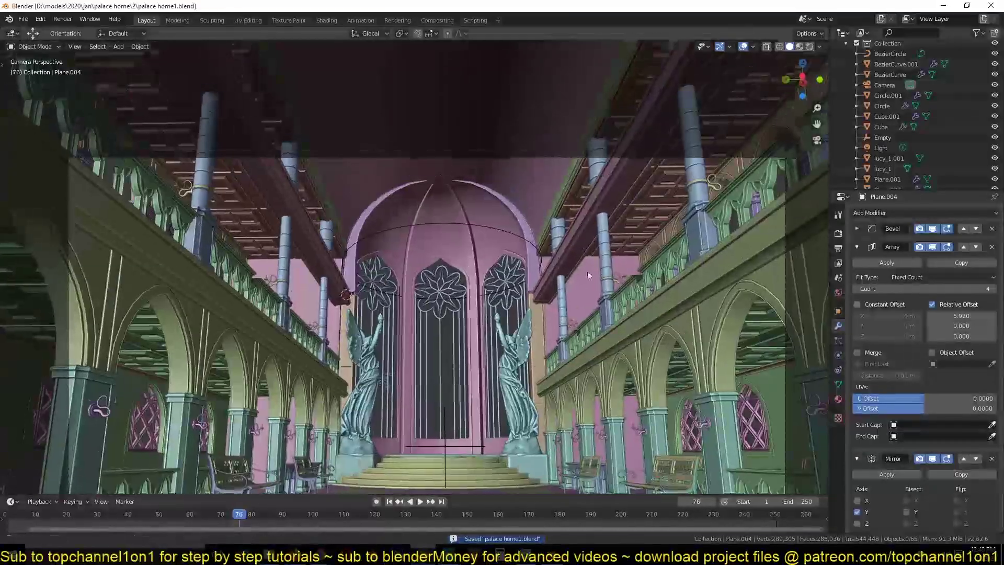
Step: Box-select the column's top ring of vertices in wireframe front view
middle_click_drag(596, 262, 492, 354)
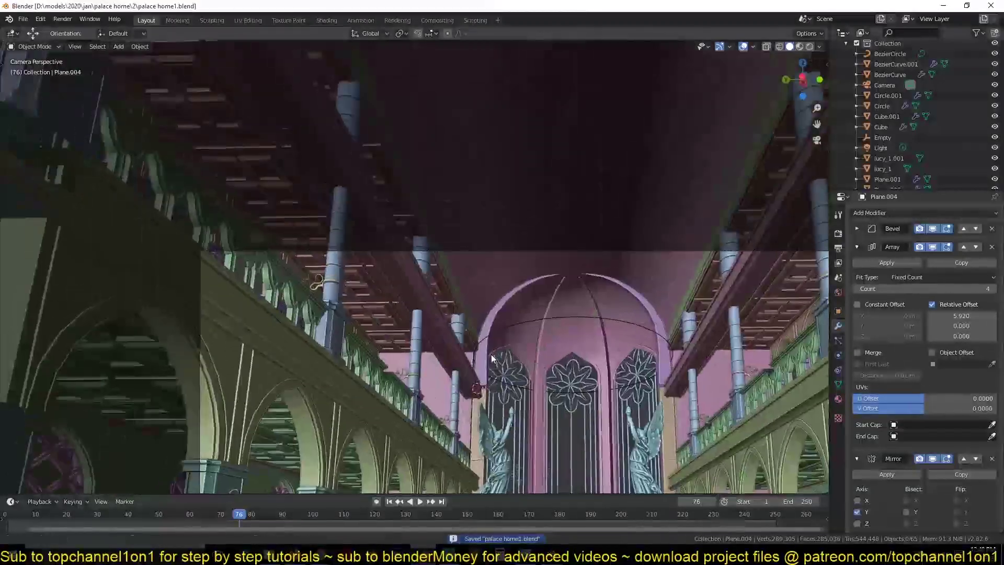
scroll(491, 353, "up", 4)
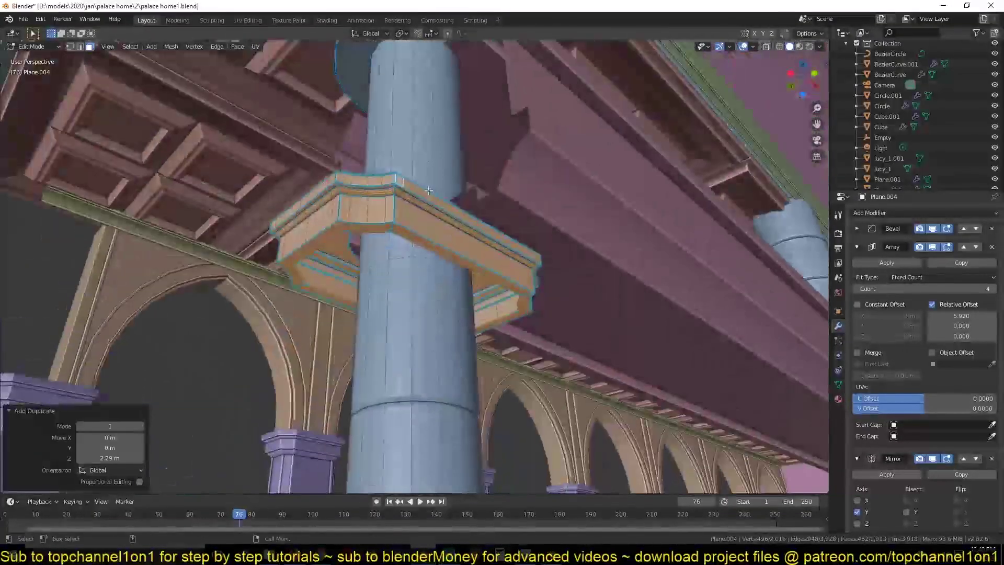
middle_click_drag(439, 223, 391, 220)
key("Tab")
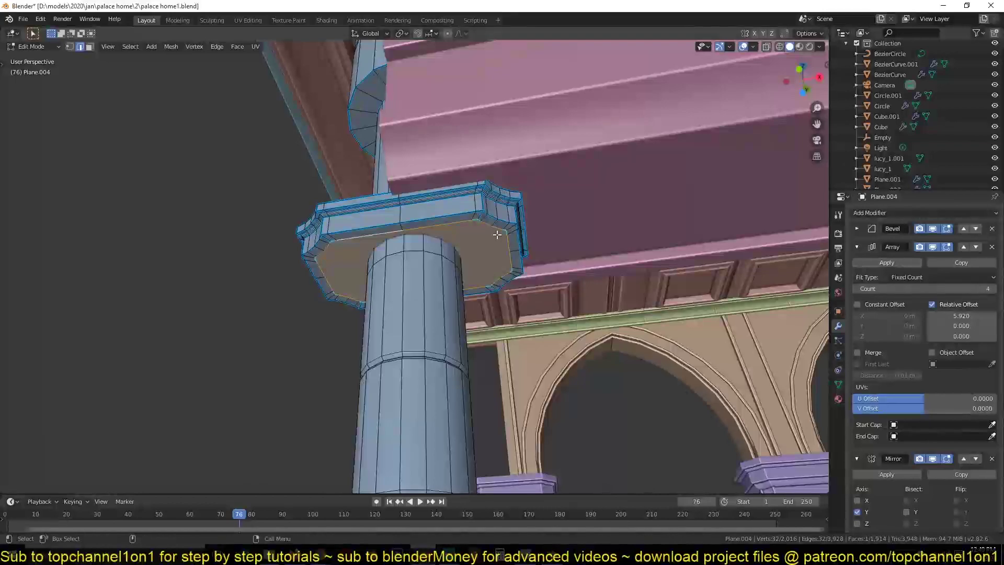
key("KP_1")
key("shift+z")
left_click_drag(510, 145, 605, 293)
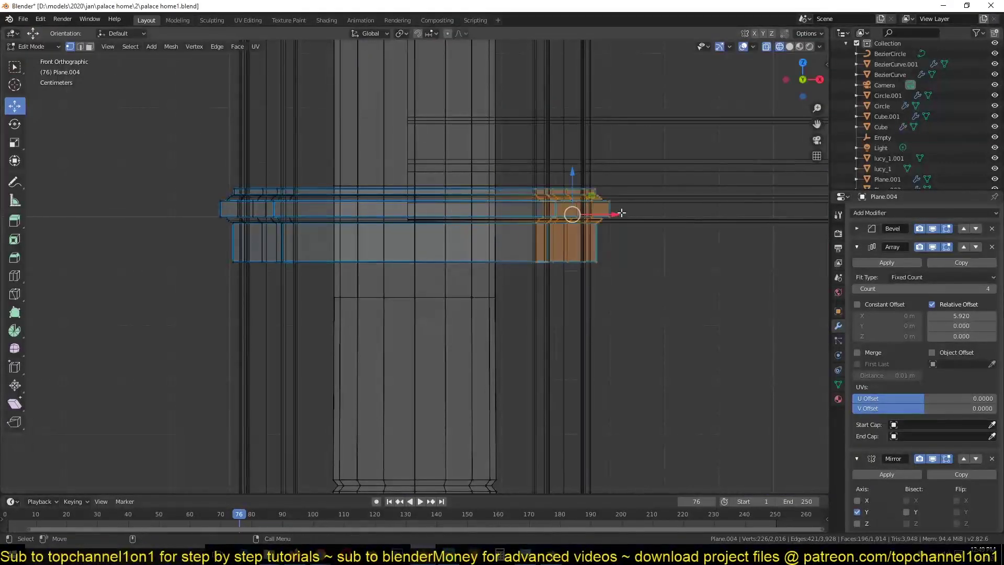
Step: Scale the column's top section by 1.348 and save the palace file
key("Tab")
key("shift+z")
key("KP_0")
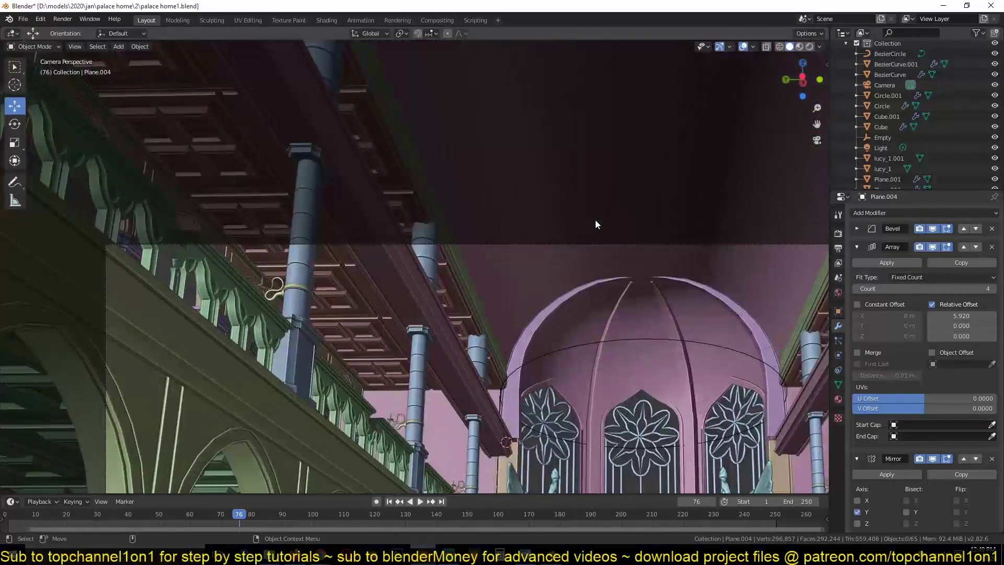
key("ctrl+s")
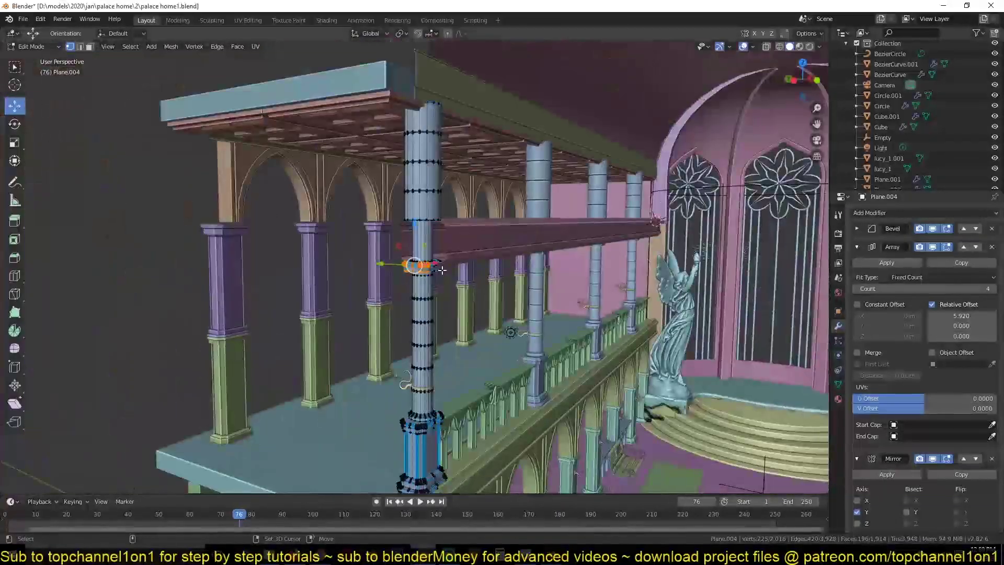
middle_click_drag(466, 121, 450, 173)
left_click(484, 226)
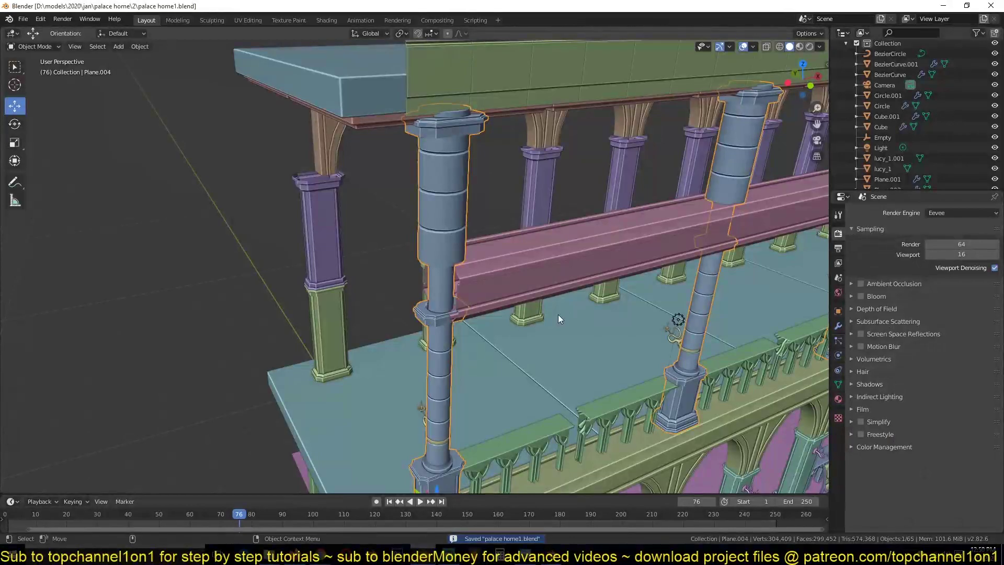
Step: Expand the Simplify render options, then slide slanted beam Plane.014 along Y
left_click(879, 422)
scroll(883, 455, "down", 2)
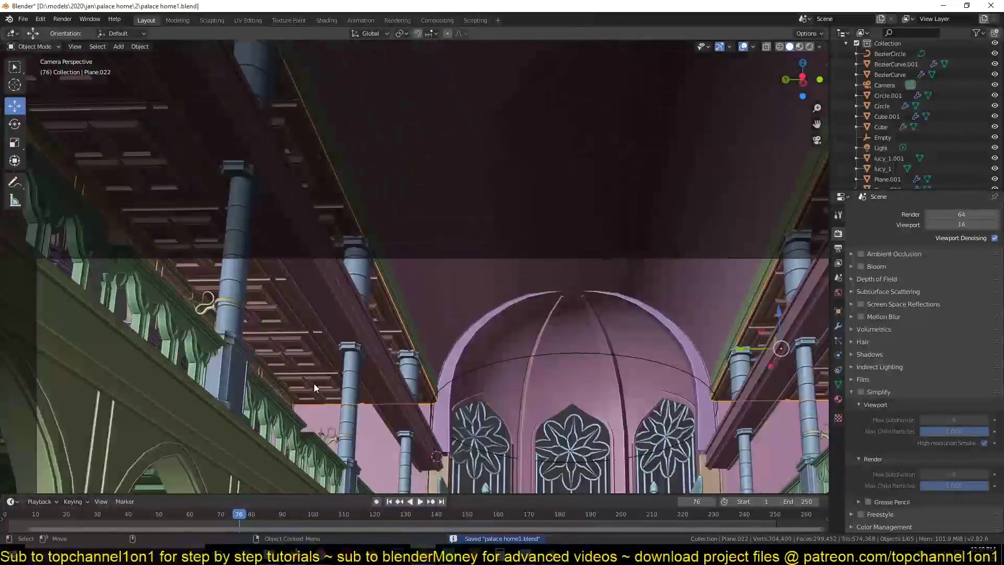
scroll(314, 384, "up", 4)
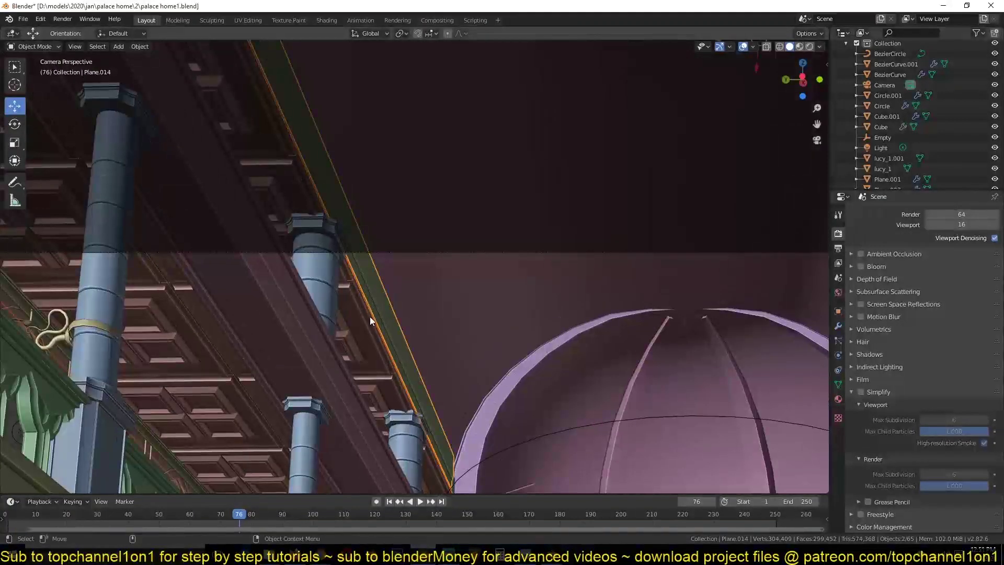
left_click(400, 329, "shift")
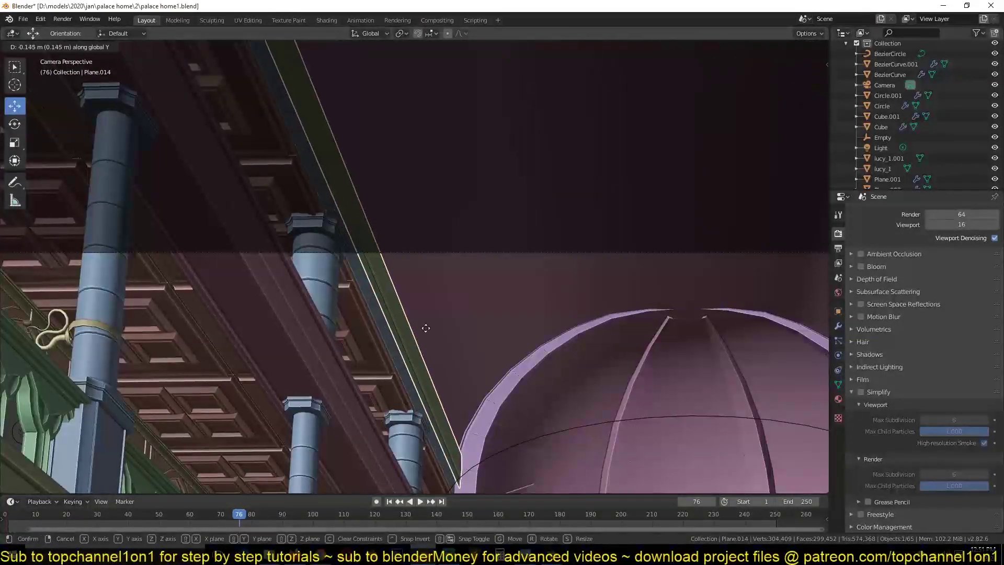
key("g")
key("y")
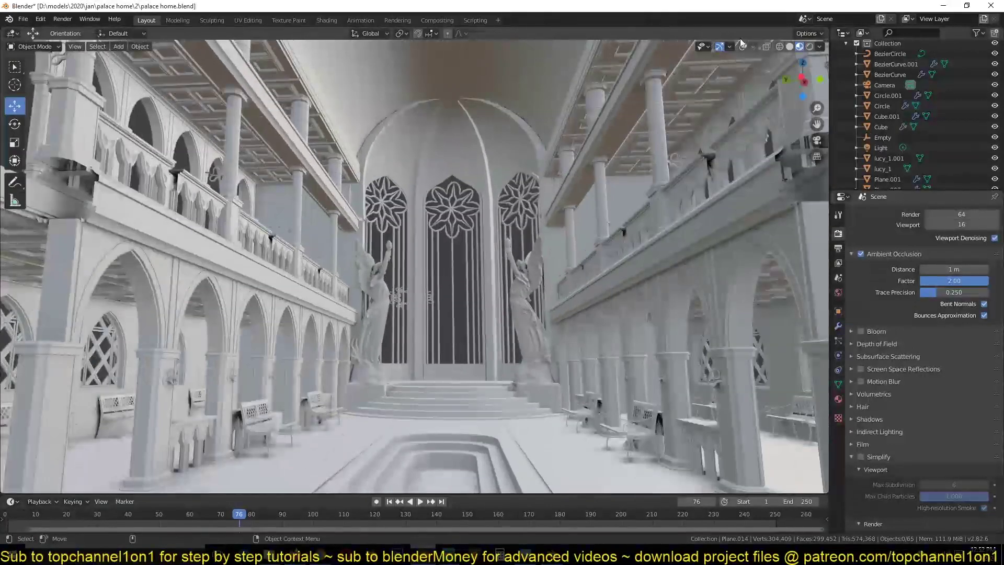
Step: Move the scene light above the hall using the top and front views
left_click(742, 46)
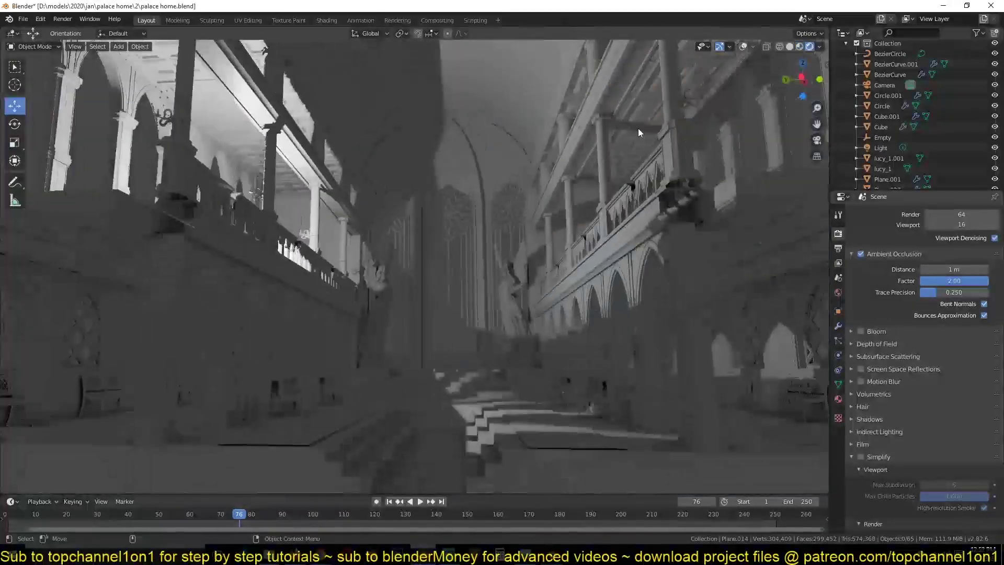
middle_click_drag(638, 128, 615, 157)
middle_click_drag(738, 63, 373, 260)
key("KP_7")
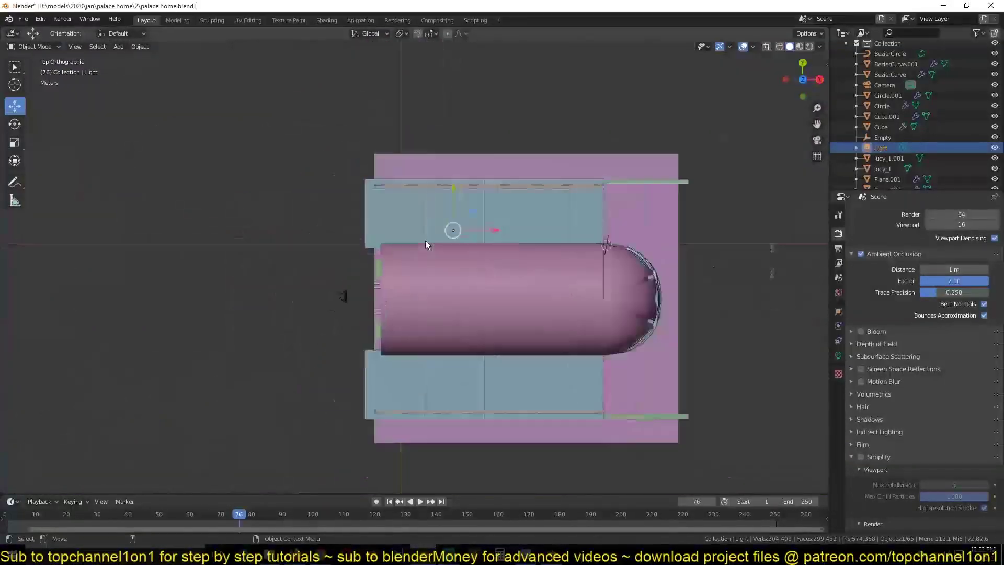
key("g")
left_click(699, 309)
key("KP_1")
Step: Turn the light into a Sun with strength 10 and preview it rendered through the camera
left_click(838, 356)
left_click(906, 257)
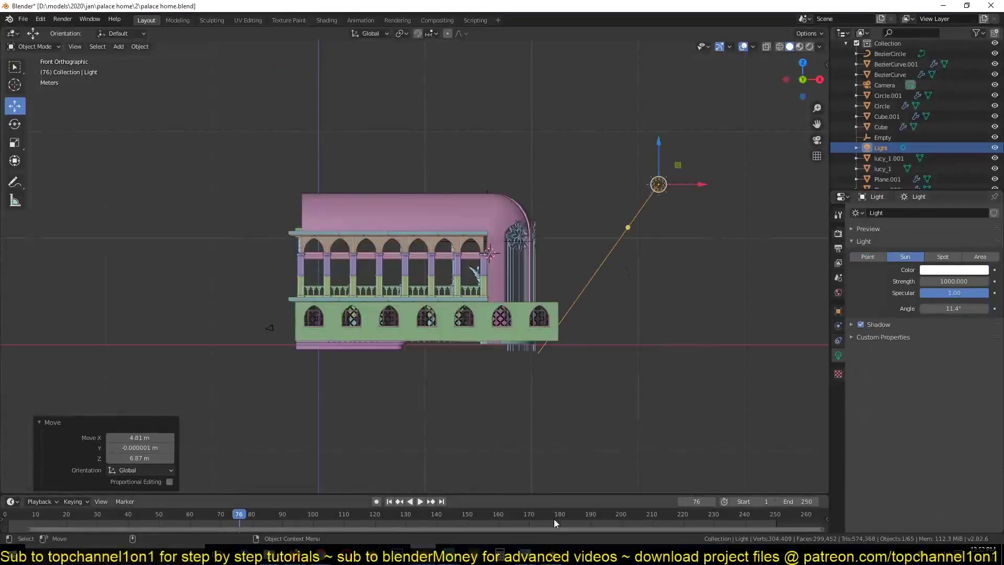
key("KP_0")
left_click(810, 46)
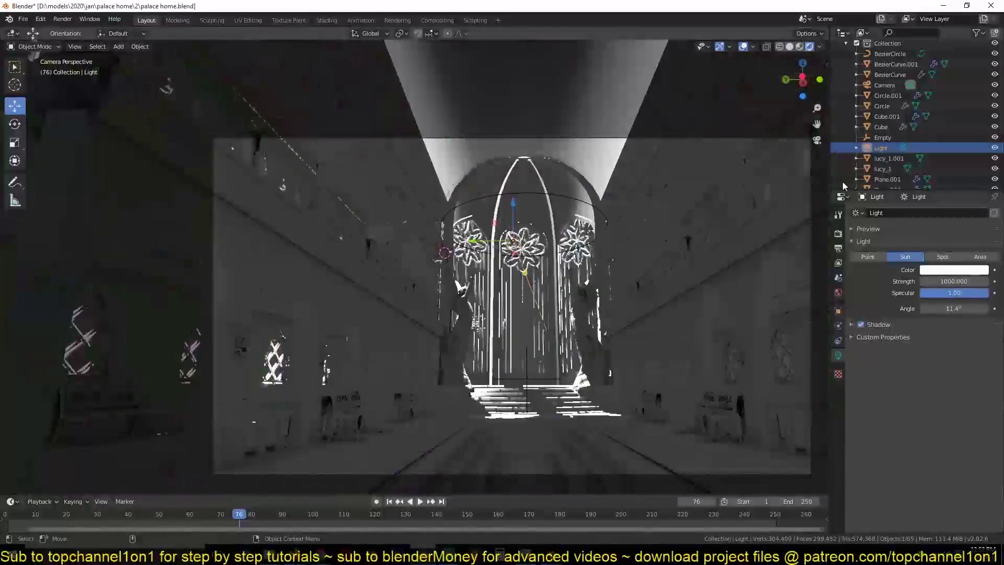
double_click(954, 281)
type("1")
key("Return")
Step: Rotate the sun so light streams through the stained windows, save, and return to solid shading
key("r")
key("z")
left_click(626, 294)
key("ctrl+s")
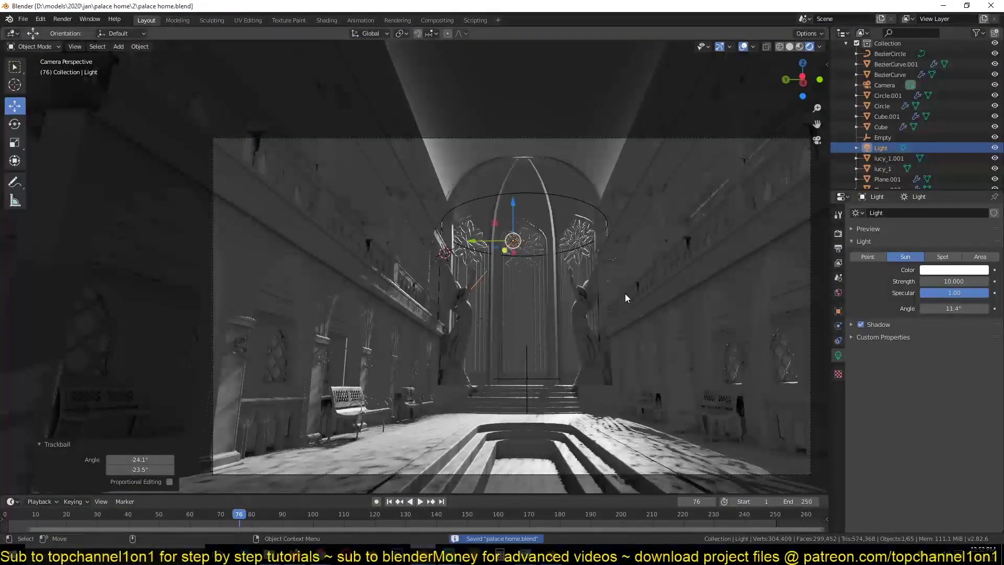
left_click(790, 46)
mouse_move(549, 251)
middle_mouse_down()
mouse_move(524, 265)
mouse_move(454, 255)
mouse_move(1003, 283)
middle_mouse_up()
left_click(454, 255)
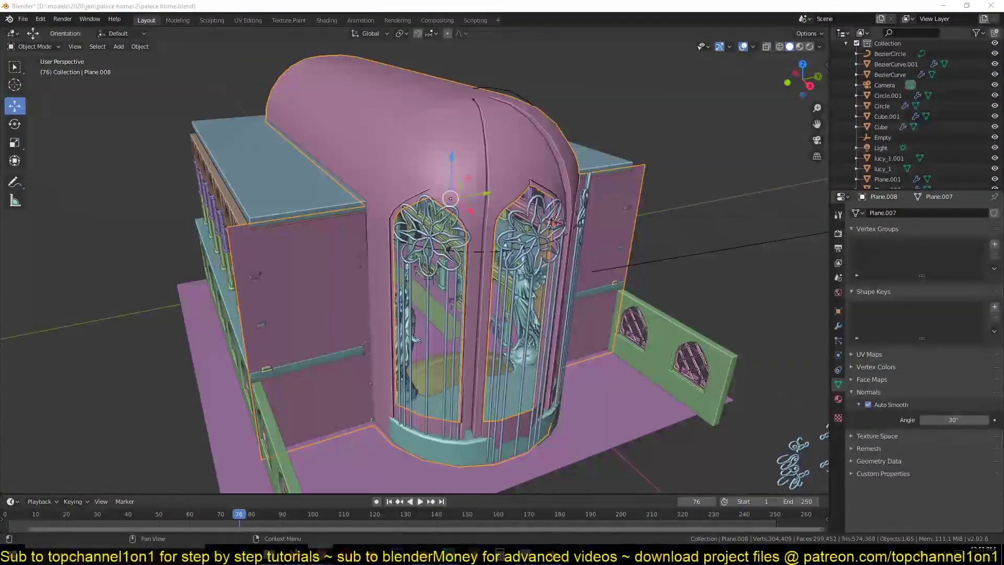
Step: Add a Solidify modifier to the dome's shell wall
middle_click_drag(425, 125, 575, 157)
left_click(838, 326)
left_click(896, 213)
left_click(785, 395)
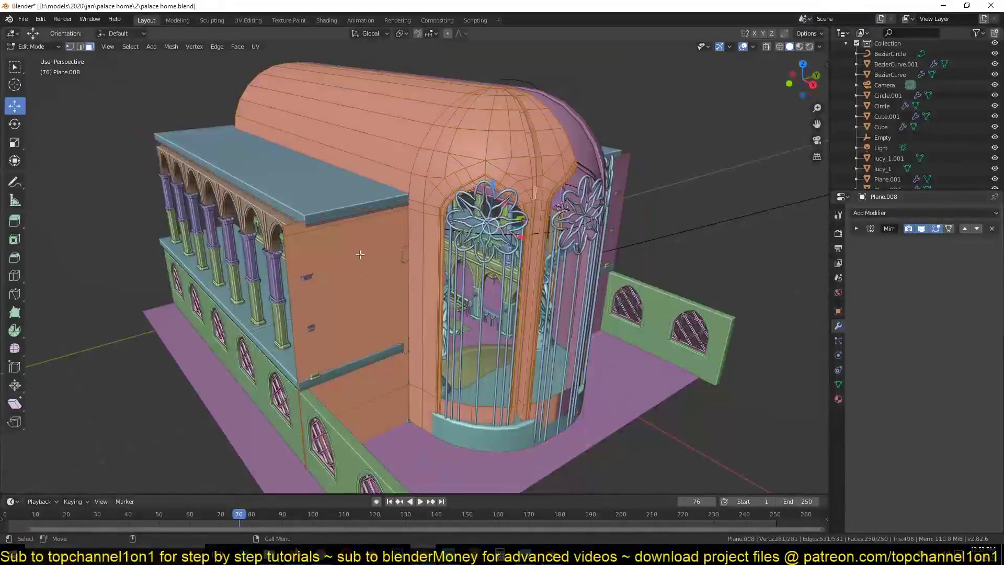
left_click(904, 213)
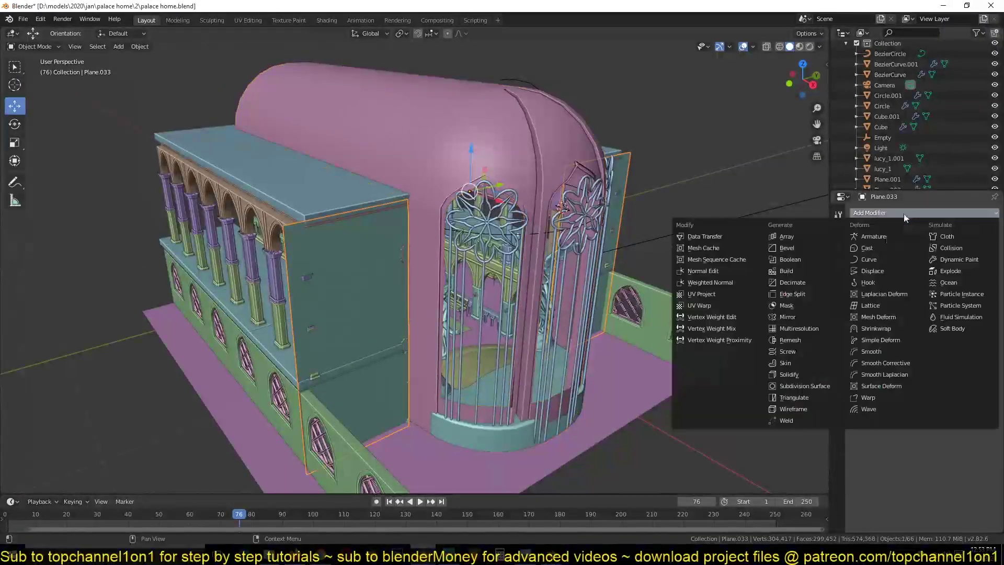
left_click(993, 247)
Step: Isolate the dome shell in local view and enter Edit Mode on its mesh
mouse_move(447, 149)
middle_mouse_down()
mouse_move(409, 155)
mouse_move(508, 155)
mouse_move(518, 262)
middle_mouse_up()
scroll(514, 141, "up", 5)
scroll(517, 261, "down", 5)
scroll(520, 410, "up", 5)
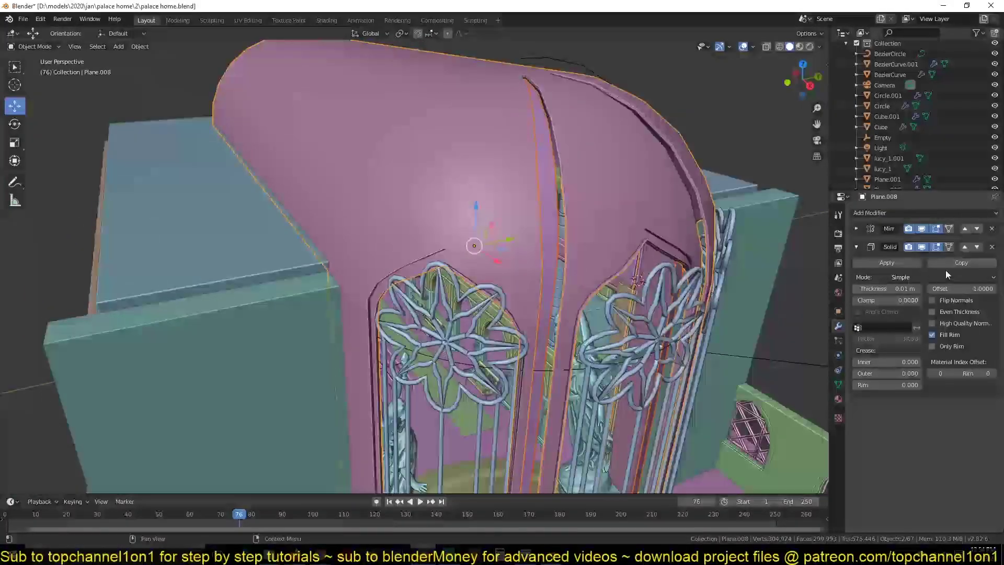
left_click(553, 177)
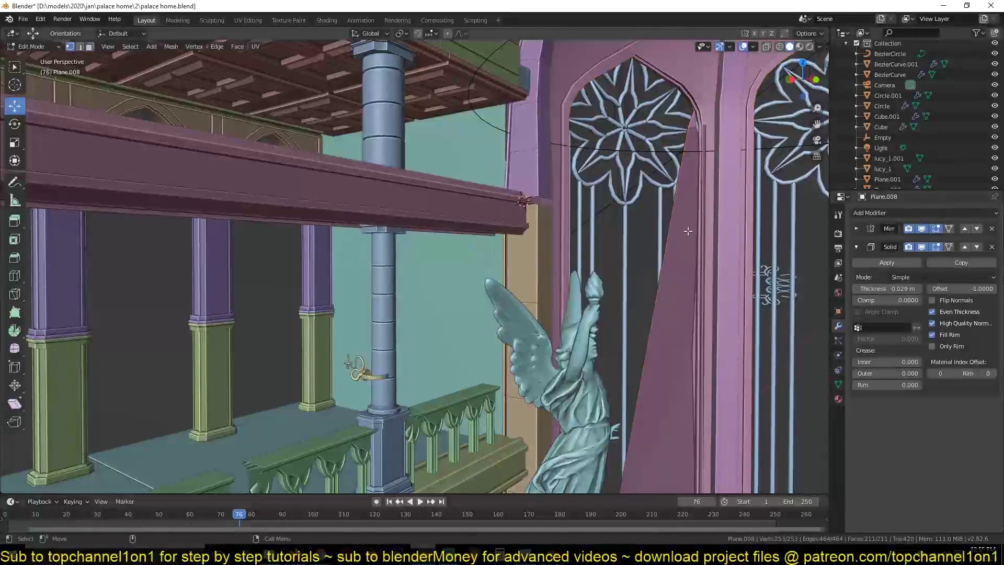
key("Tab")
key("KP_Divide")
middle_click_drag(647, 358, 335, 332)
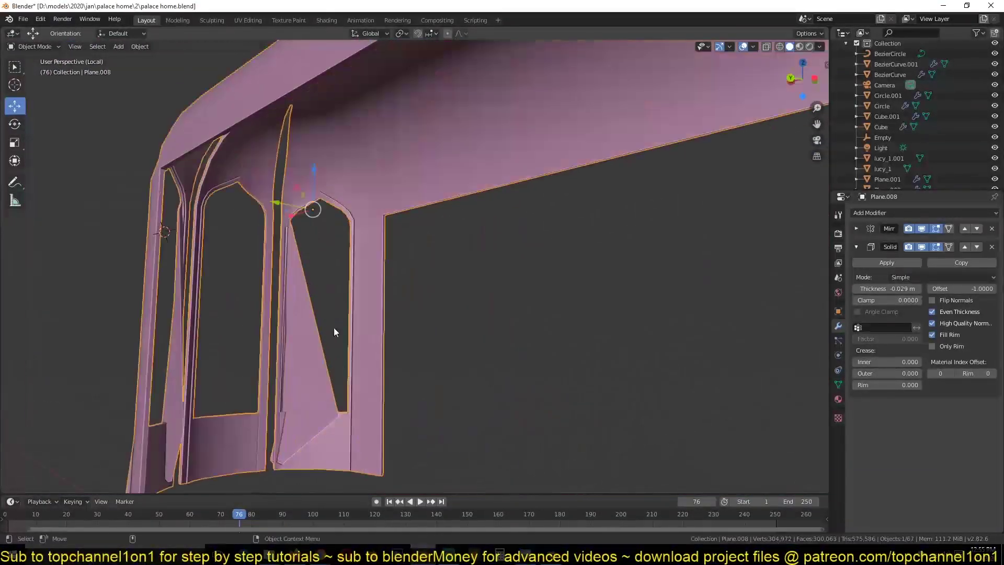
key("Tab")
Step: Slide the dome's corner vertex slightly along its edge on the X axis
scroll(496, 330, "down", 3)
mouse_move(495, 329)
middle_mouse_down()
mouse_move(278, 346)
mouse_move(413, 266)
middle_mouse_up()
scroll(412, 267, "up", 5)
mouse_move(423, 337)
middle_mouse_down()
mouse_move(330, 201)
mouse_move(335, 212)
middle_mouse_up()
left_click(475, 251)
middle_click_drag(476, 251, 300, 314)
left_click(300, 315)
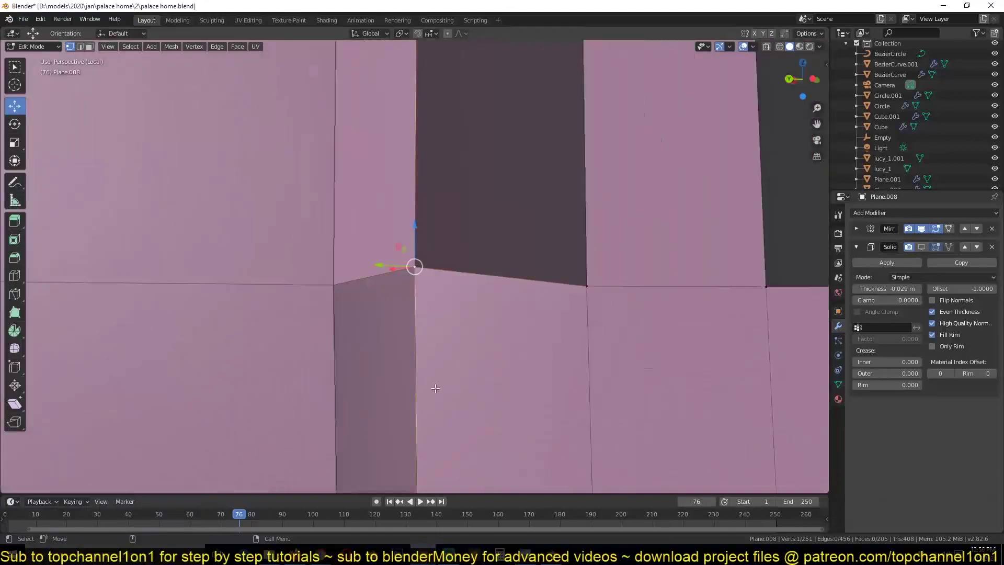
middle_click_drag(435, 389, 606, 329)
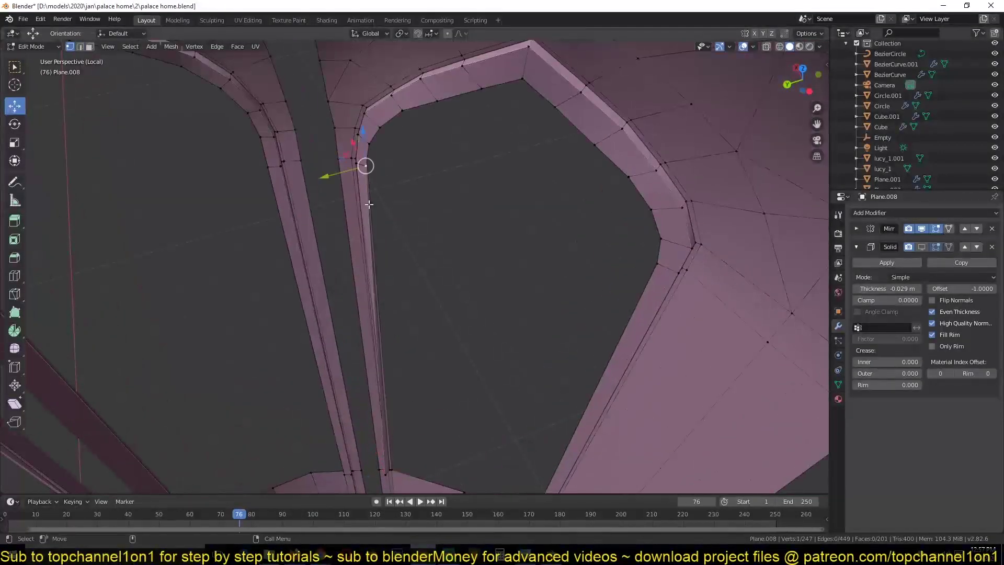
key("g")
key("g")
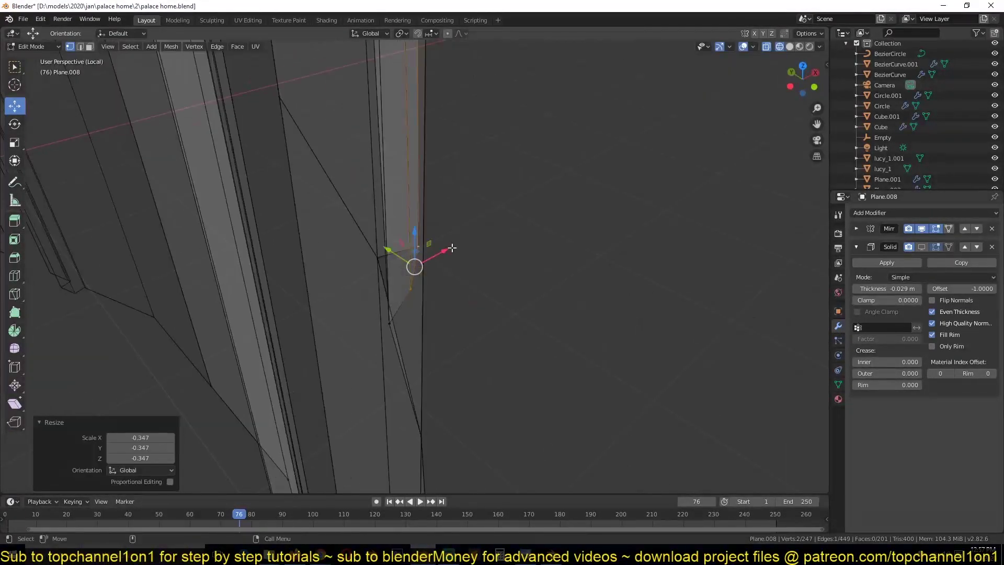
left_click_drag(452, 247, 461, 248)
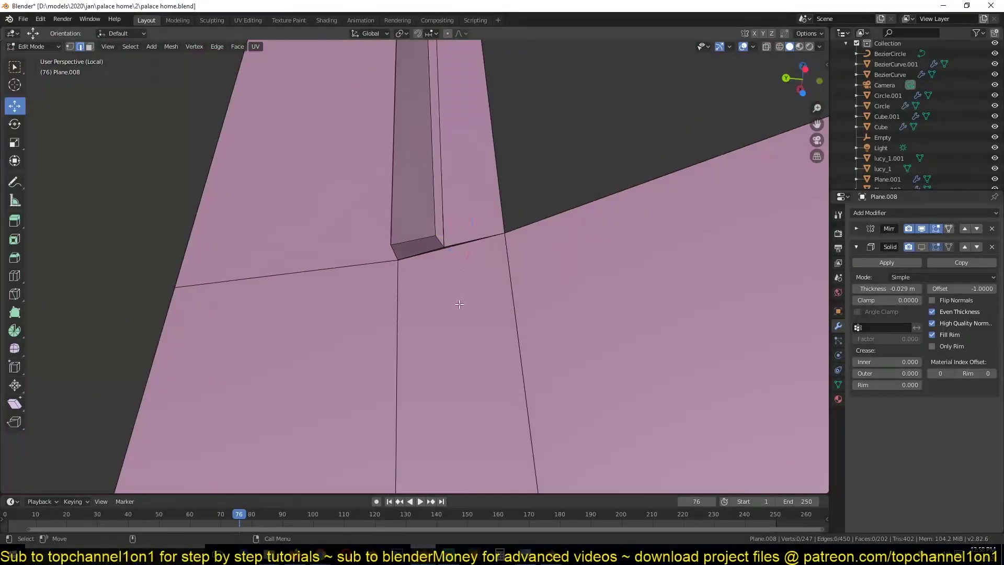
Step: Select the strip edge on the pink panel, cancel its context menu, and return to Object Mode
mouse_move(506, 247)
middle_mouse_down()
mouse_move(425, 181)
mouse_move(343, 206)
middle_mouse_up()
left_click(377, 311)
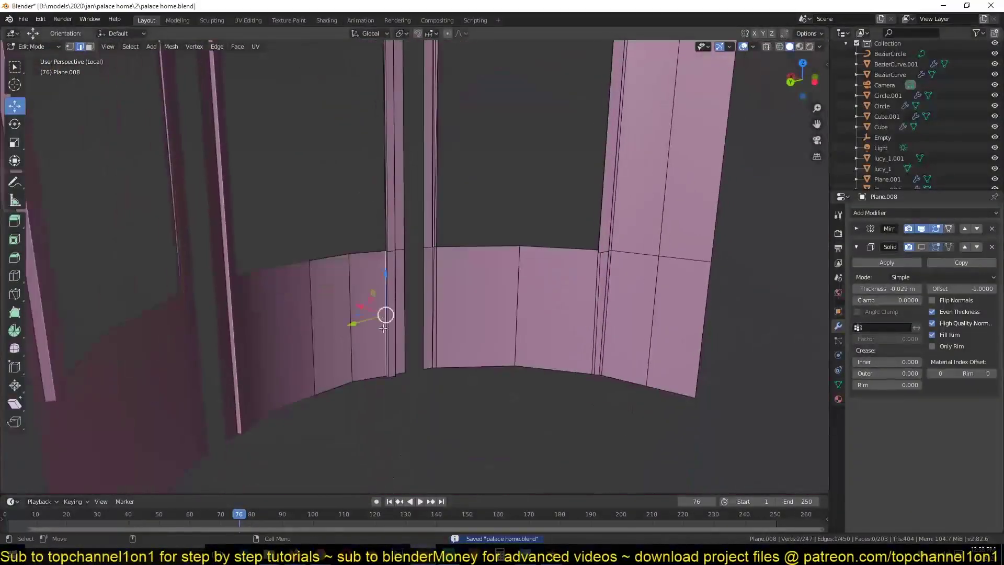
scroll(419, 187, "up", 3)
right_click(404, 178)
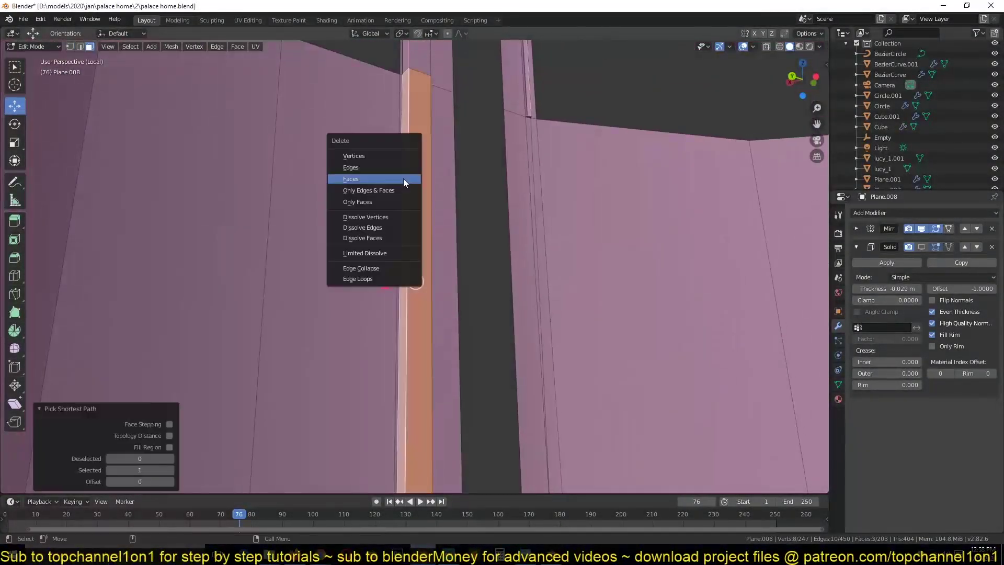
key("Escape")
key("Tab")
key("Tab")
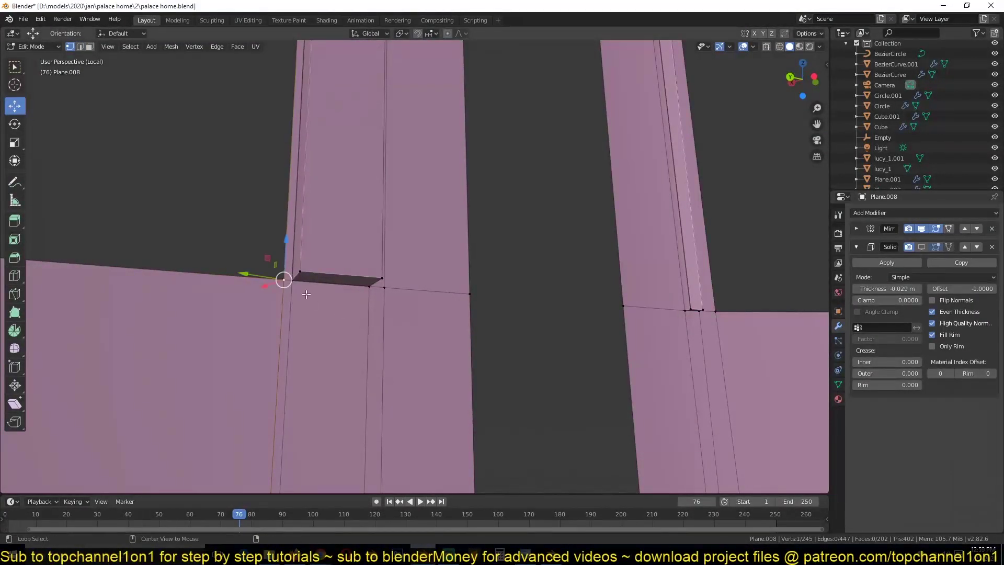
Step: Set the arched frame's Solidify thickness to -0.106 m and save
mouse_move(424, 357)
middle_mouse_down("shift")
mouse_move(627, 332)
mouse_move(479, 292)
mouse_move(352, 312)
middle_mouse_up("shift")
key("a")
scroll(627, 334, "up", 3)
key("ctrl+s")
key("Tab")
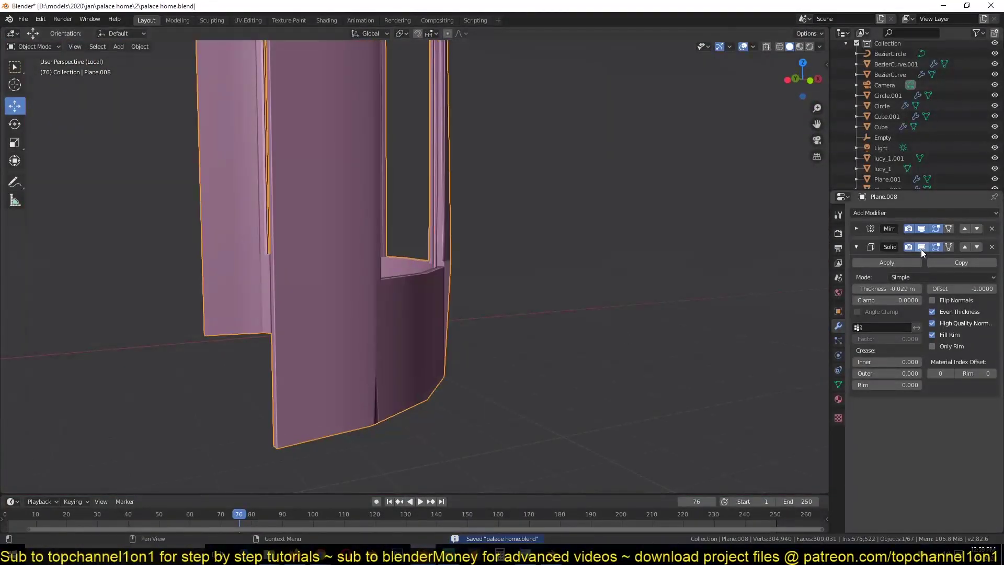
mouse_move(666, 305)
middle_mouse_down()
mouse_move(628, 314)
mouse_move(629, 305)
mouse_move(787, 341)
mouse_move(554, 287)
mouse_move(702, 375)
mouse_move(436, 246)
middle_mouse_up()
Step: Dissolve the extra vertices at the arched frame's corner and save
key("Tab")
key("alt+a")
scroll(702, 374, "up", 3)
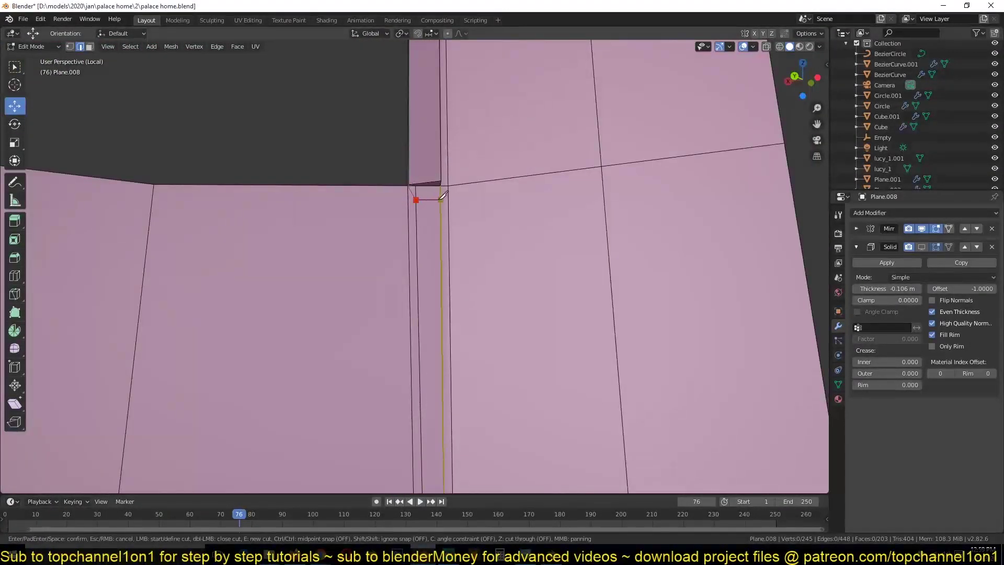
key("ctrl+x")
middle_click_drag(449, 210, 432, 349)
key("ctrl+s")
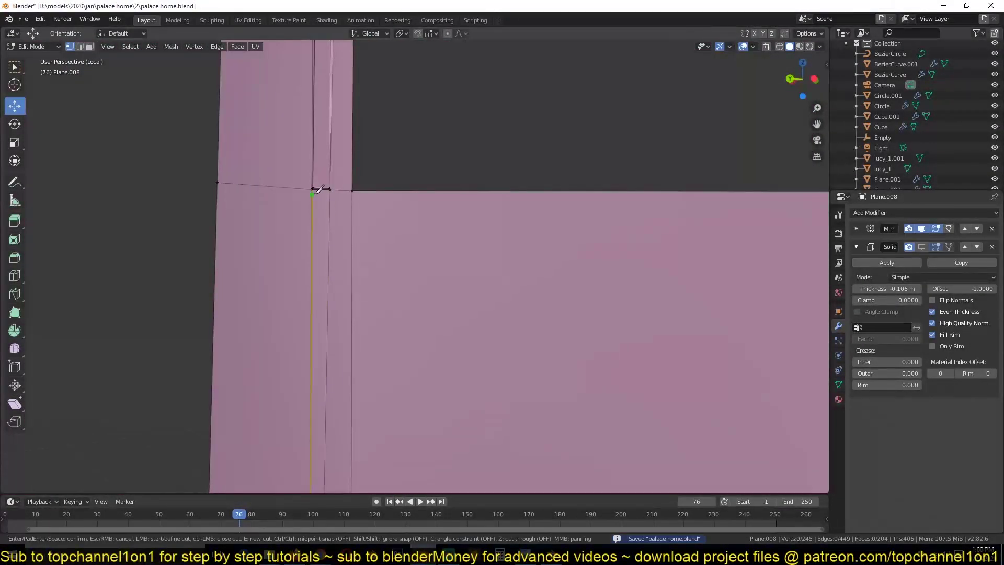
Step: Check the frame with Solidify hidden and shown again, then set a small Clamp value
scroll(348, 285, "down", 5)
mouse_move(399, 258)
middle_mouse_down()
mouse_move(366, 282)
mouse_move(476, 262)
middle_mouse_up()
key("Tab")
left_click(922, 247)
mouse_move(758, 272)
middle_mouse_down()
mouse_move(662, 269)
mouse_move(549, 290)
mouse_move(327, 262)
mouse_move(395, 337)
middle_mouse_up()
key("Tab")
scroll(394, 337, "up", 3)
key("Tab")
left_click(922, 247)
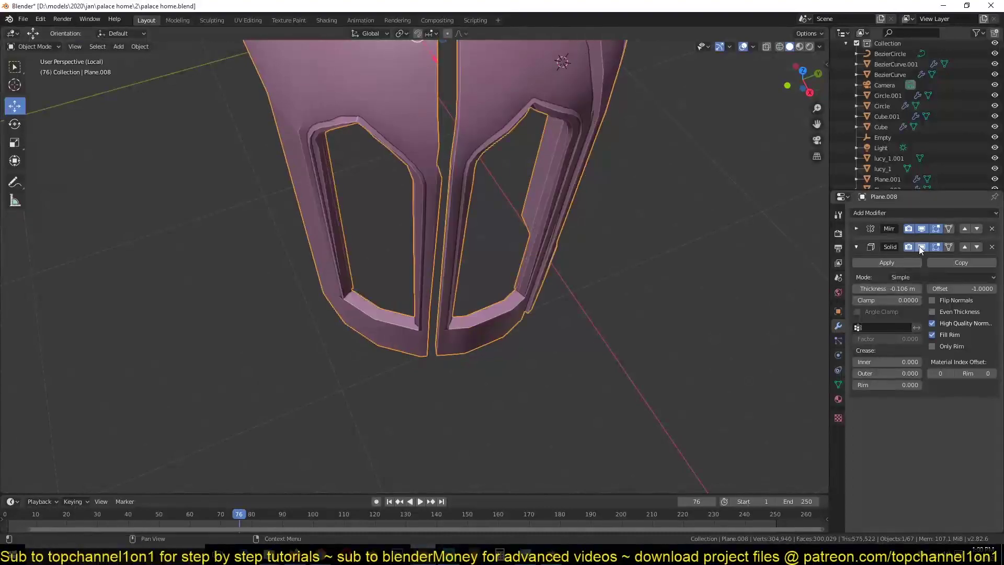
left_click_drag(888, 301, 900, 301)
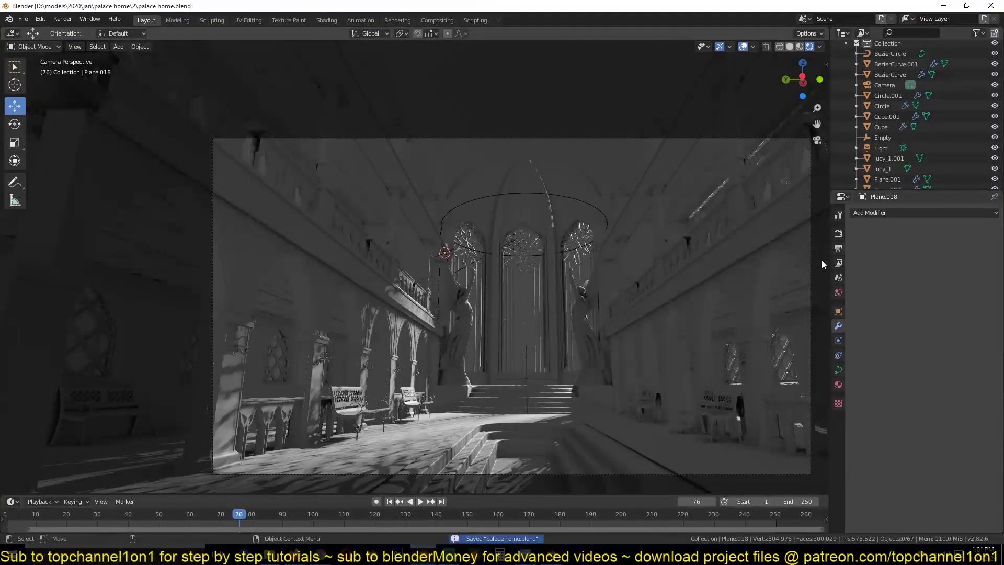
Step: Make the World colour an Environment Texture using gray_pier_4k.hdr, save, and view it rendered
left_click(838, 293)
left_click(929, 244)
left_click(962, 282)
left_click(900, 350)
left_click(986, 295)
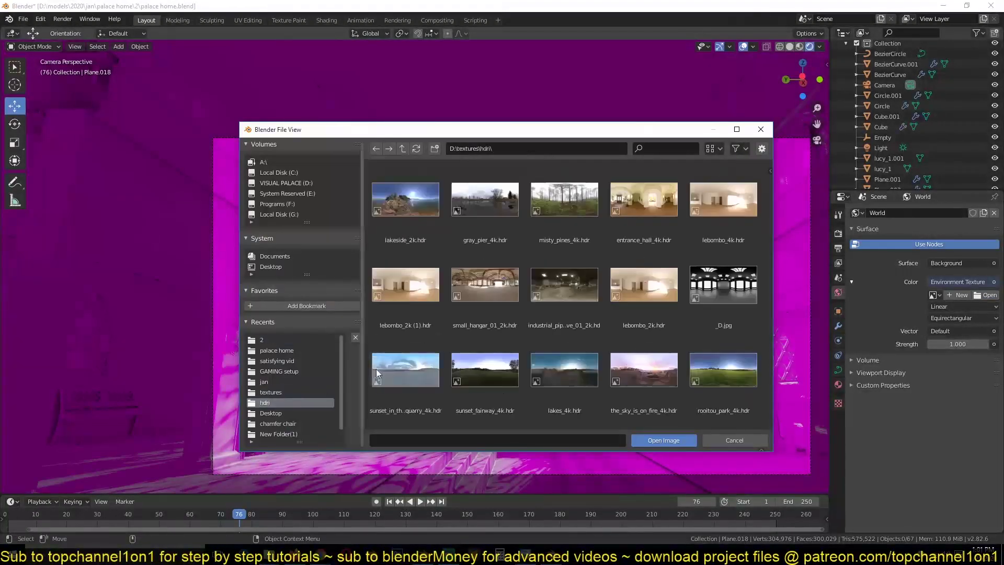
double_click(479, 206)
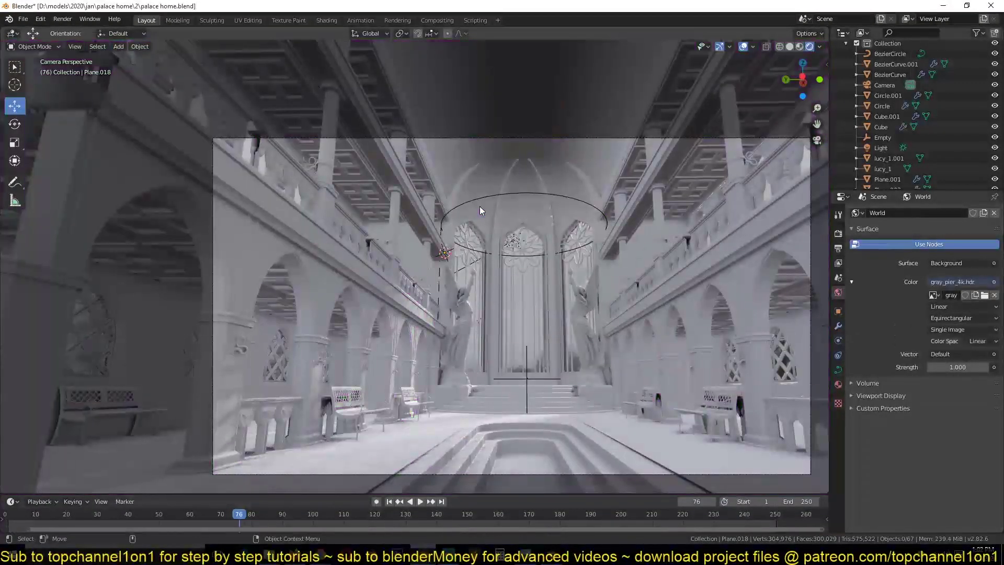
key("ctrl+s")
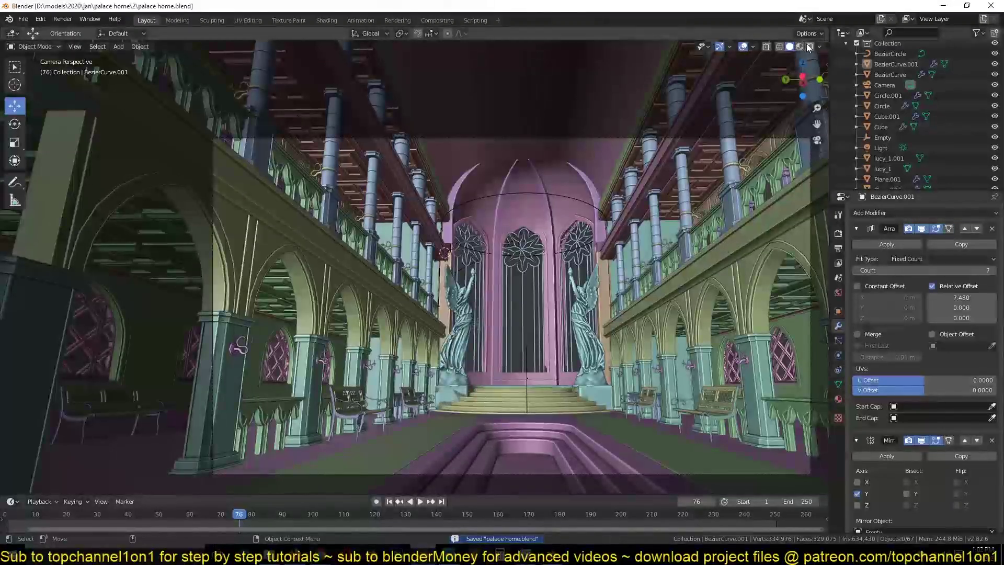
left_click(810, 46)
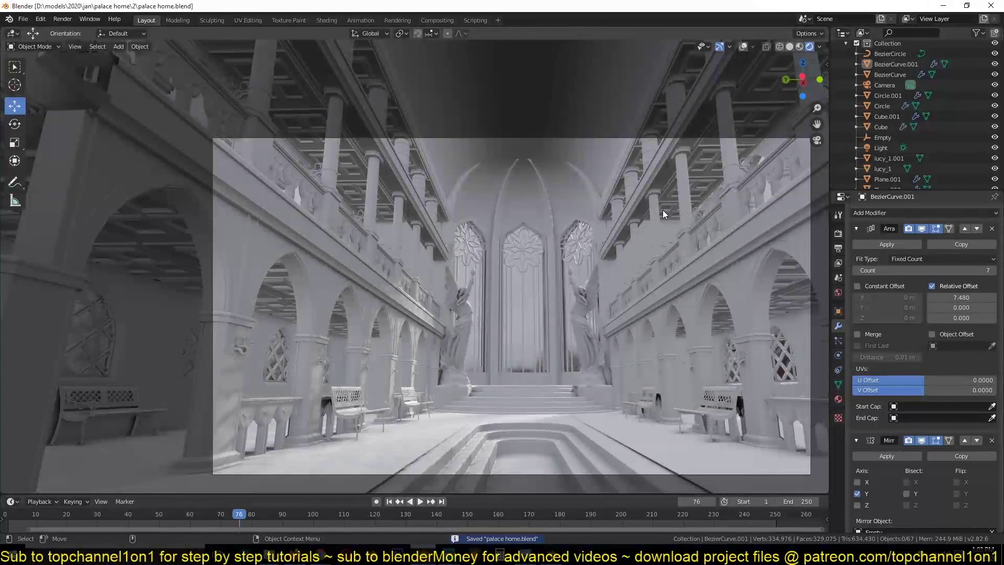
Step: Place a duplicated light beside the hall from the top-down view and move it vertically
left_click(881, 147)
left_click(955, 270)
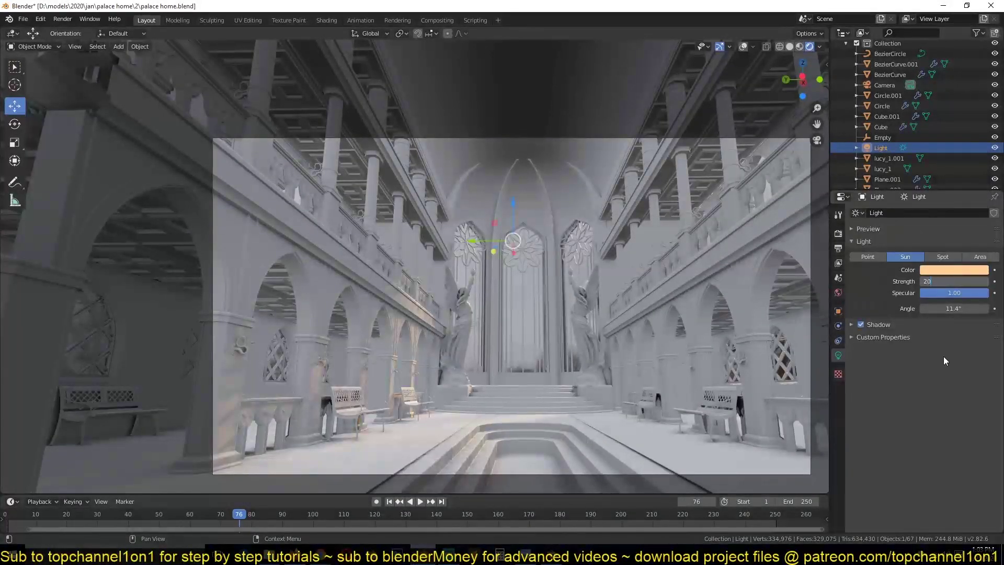
left_click(790, 47)
key("KP_7")
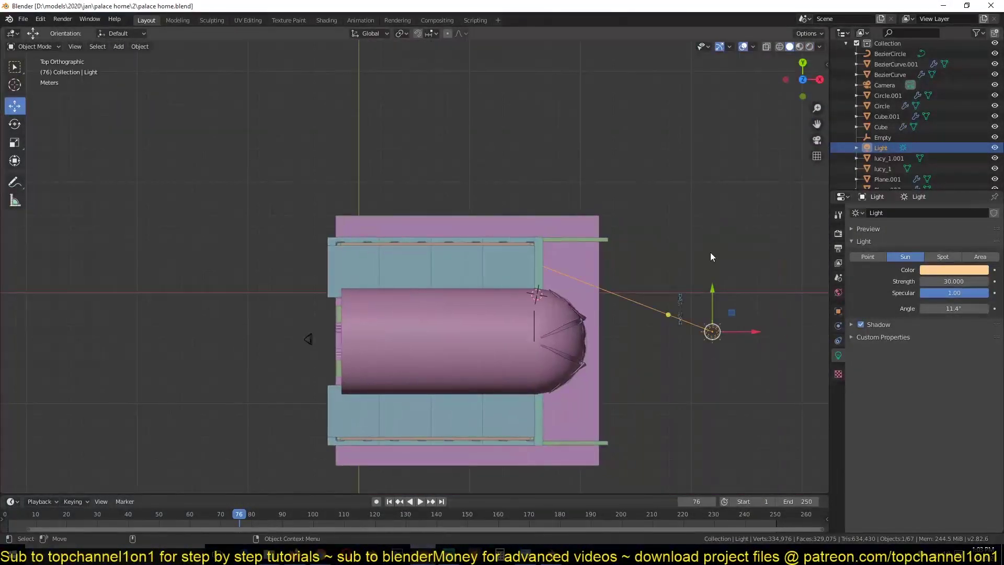
left_click(571, 396)
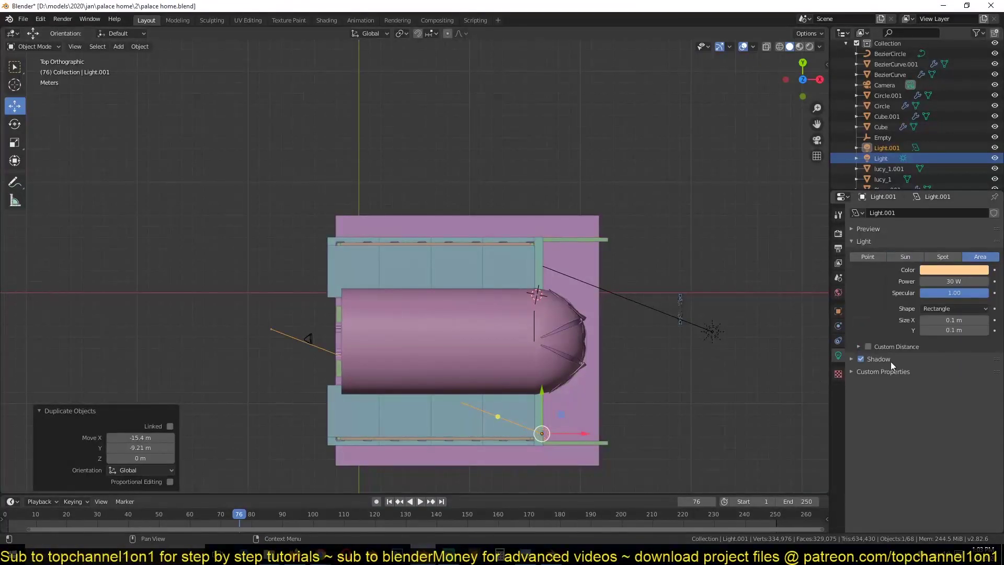
middle_click_drag(732, 261, 667, 129)
key("g")
key("z")
left_click(653, 247)
key("KP_7")
scroll(653, 247, "down", 2)
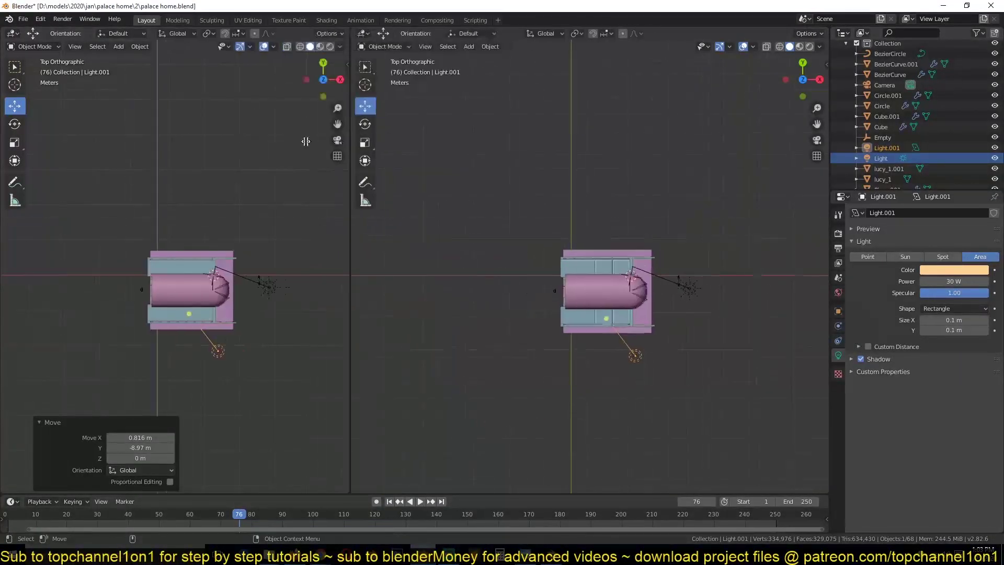
Step: Set up a camera view above a top-down view and set the light's power to 1000 W
key("KP_0")
left_click(285, 47)
key("Home")
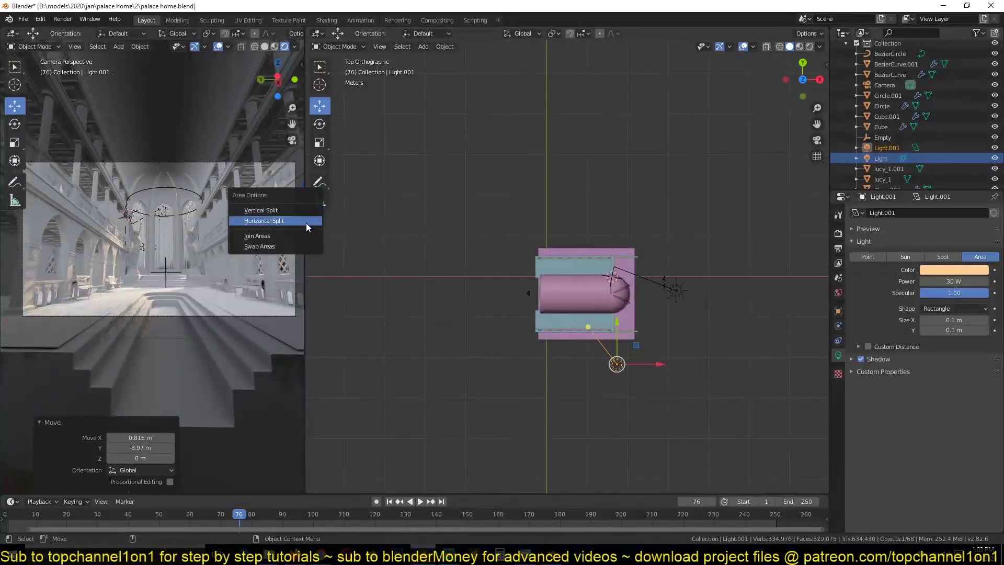
left_click(257, 236)
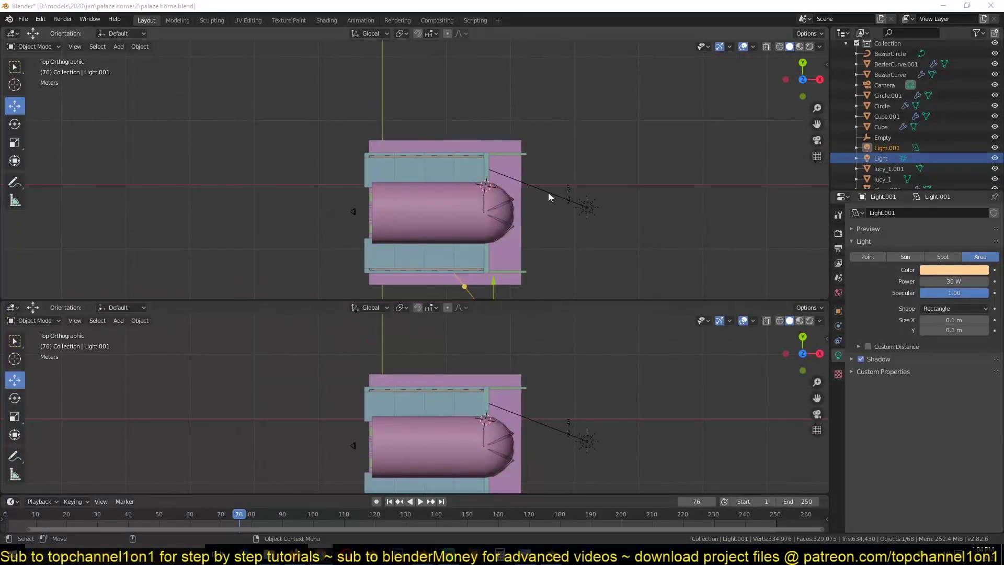
key("KP_0")
key("Home")
middle_click_drag(582, 374, 558, 314, "shift")
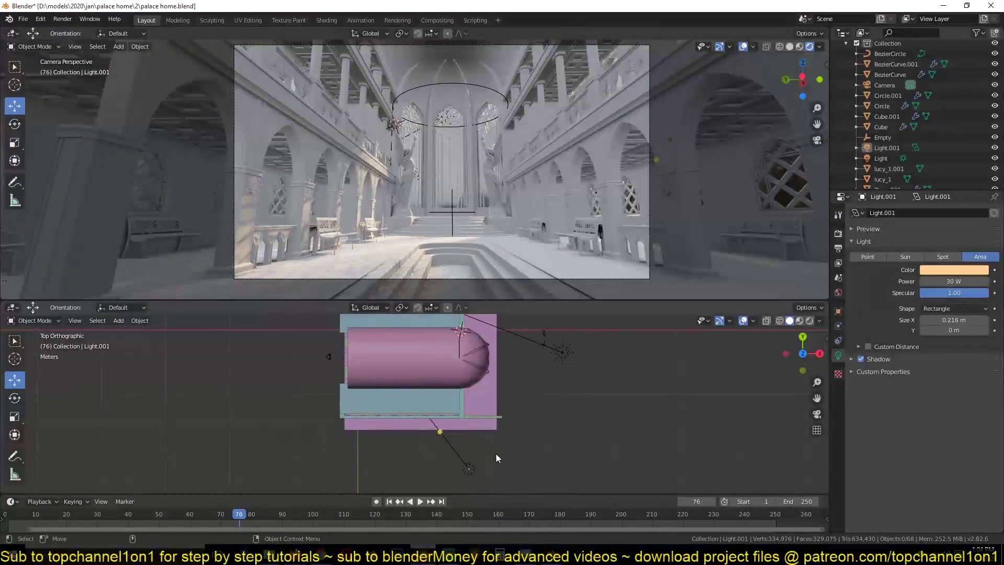
type("00")
key("Return")
key("KP_1")
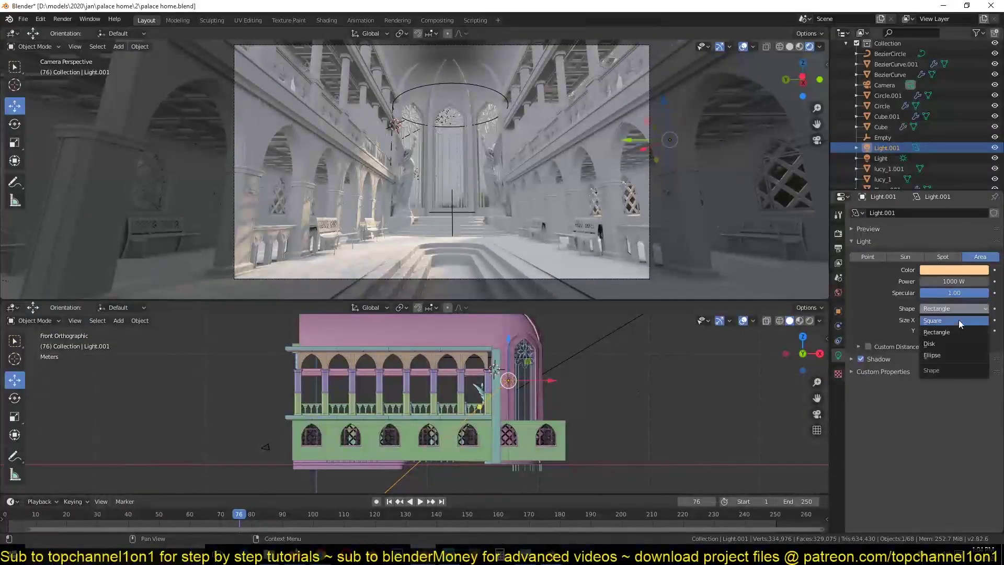
Step: Raise the area light beside the balcony, turn it toward the hall, set 10000 W, and save
key("g")
left_click(634, 360)
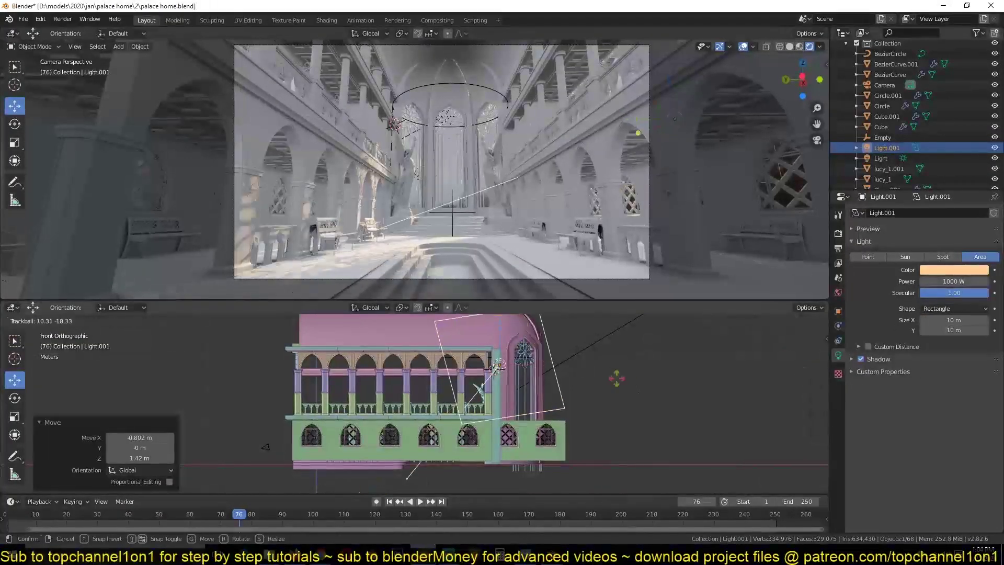
key("Escape")
key("KP_7")
key("r")
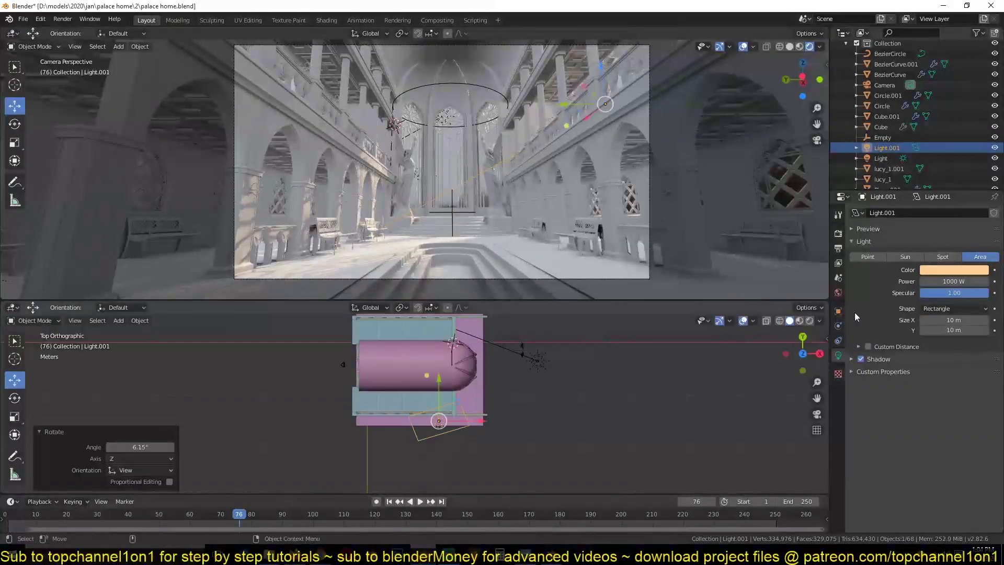
double_click(954, 281)
type("10000")
key("Return")
left_click_drag(439, 421, 446, 431)
key("ctrl+s")
Step: Review the area light's shadow and colour settings and the World settings
left_click(878, 359)
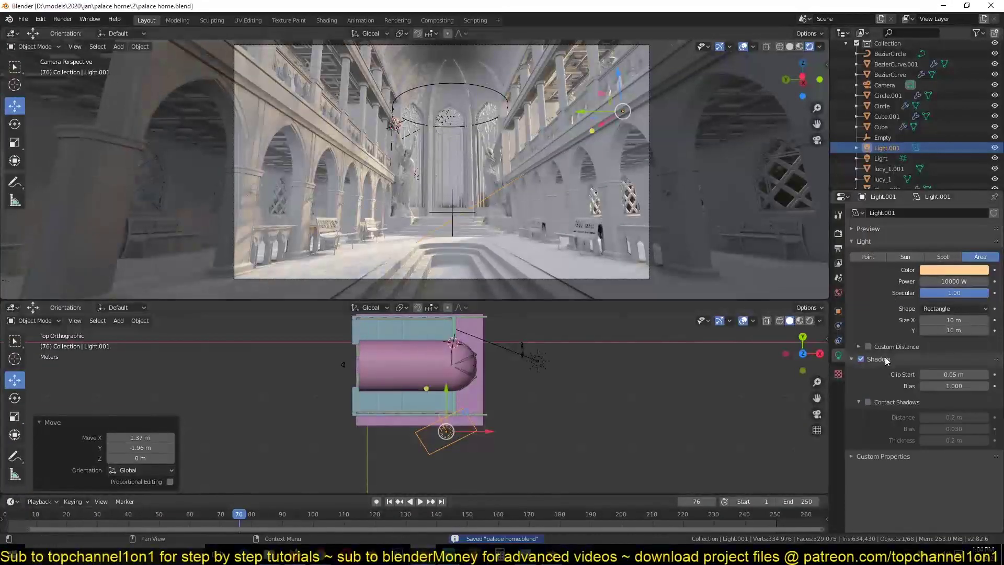
left_click(538, 360)
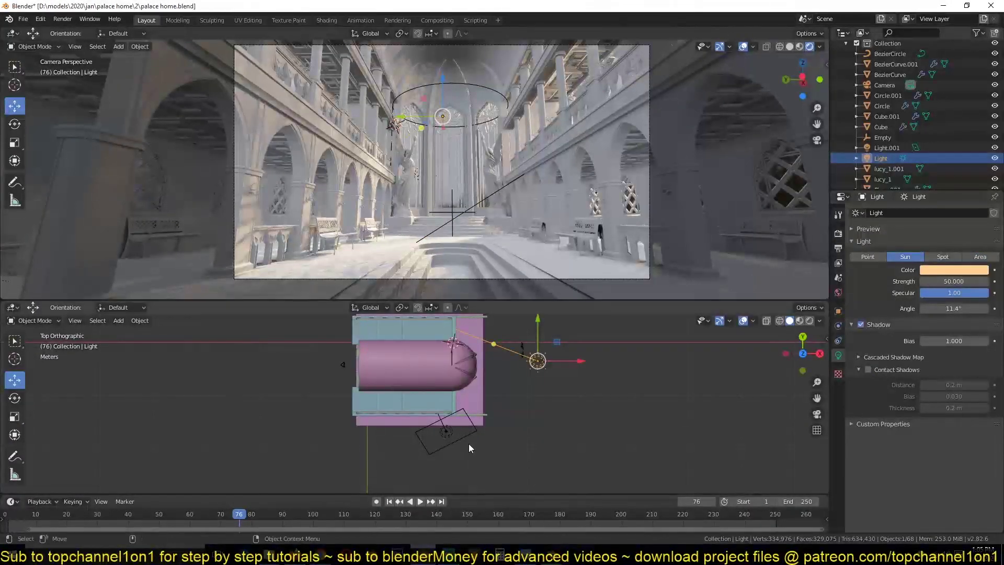
left_click(469, 448)
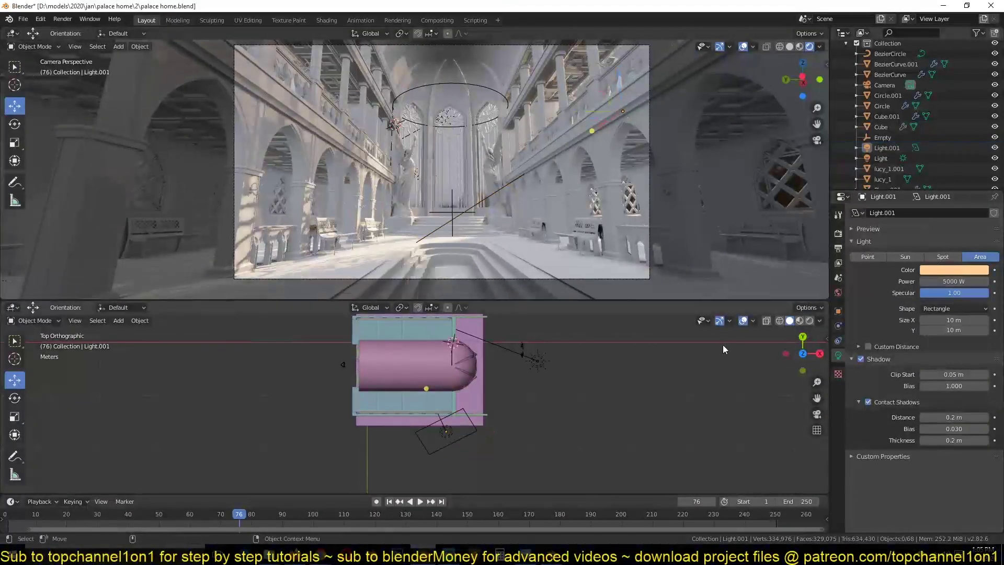
left_click(839, 293)
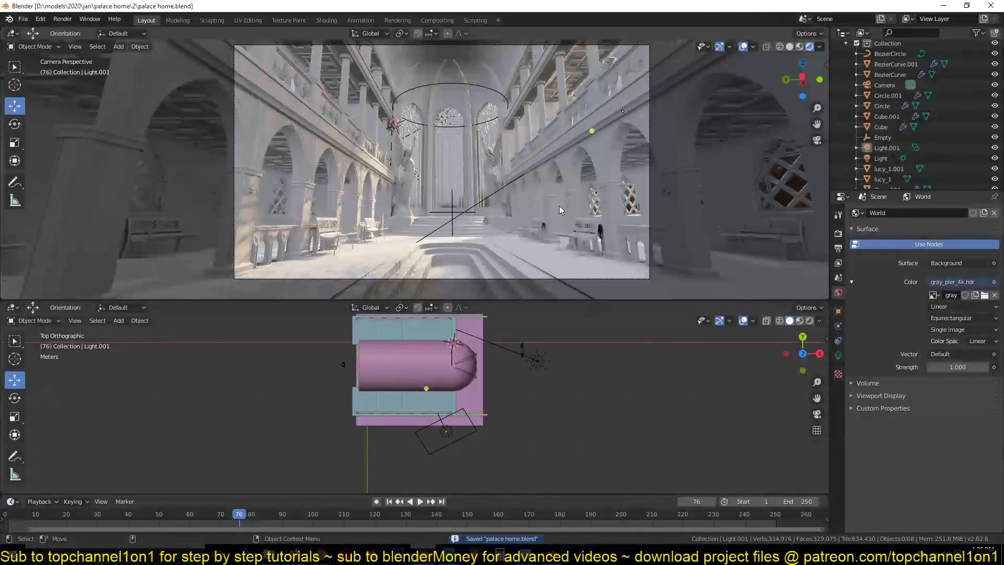
left_click(887, 148)
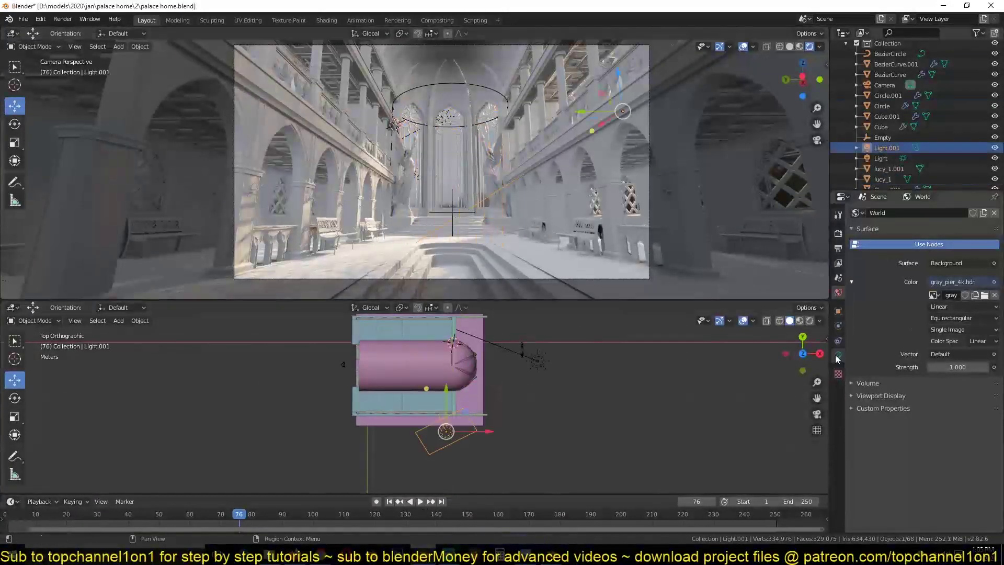
left_click(839, 357)
left_click(945, 270)
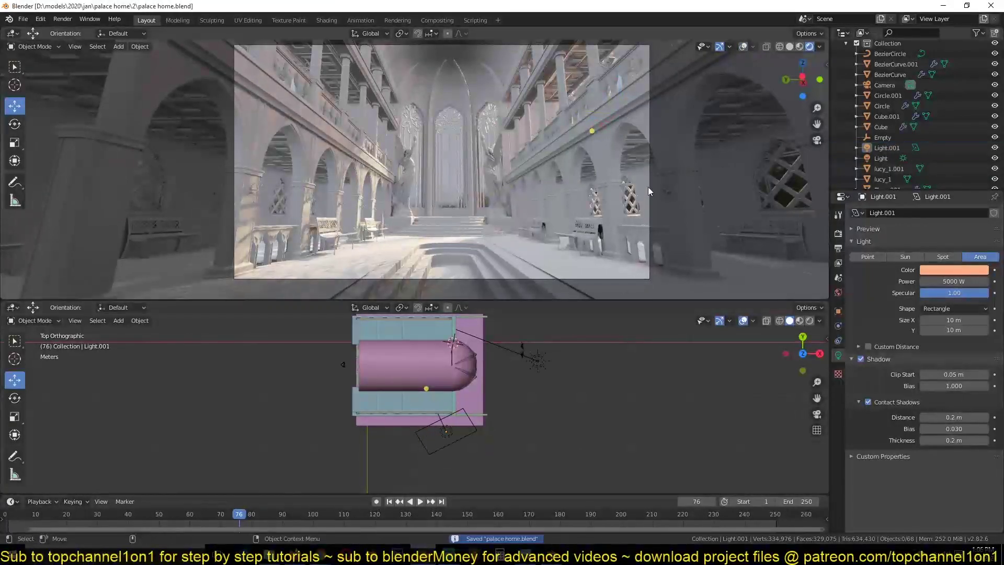
Step: Raise the camera by moving it along its own axis
left_click(648, 187)
left_click(648, 116)
key("g")
left_click(692, 103)
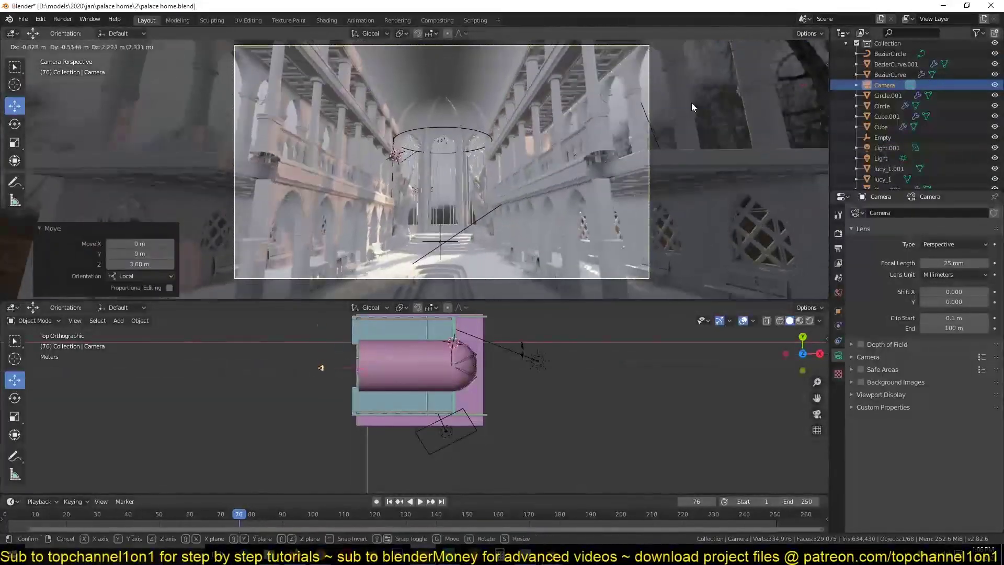